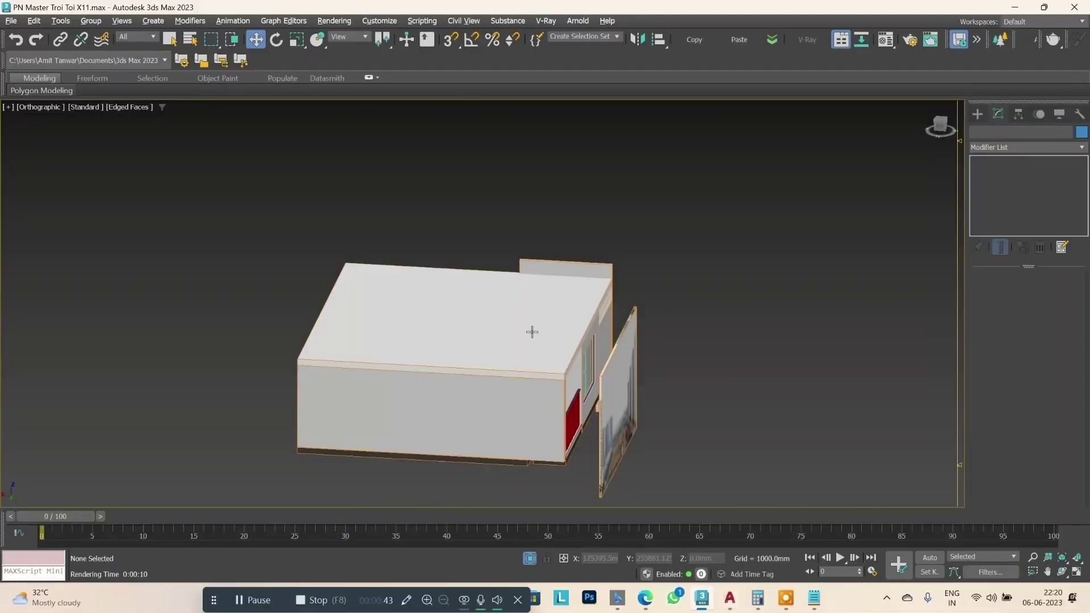
Select the roof group and hide it to expose the furnished rooms below.
{"action": "left_click", "coordinate": [502, 347]}
{"action": "scroll", "coordinate": [556, 315], "scroll_direction": "up", "scroll_amount": 2}
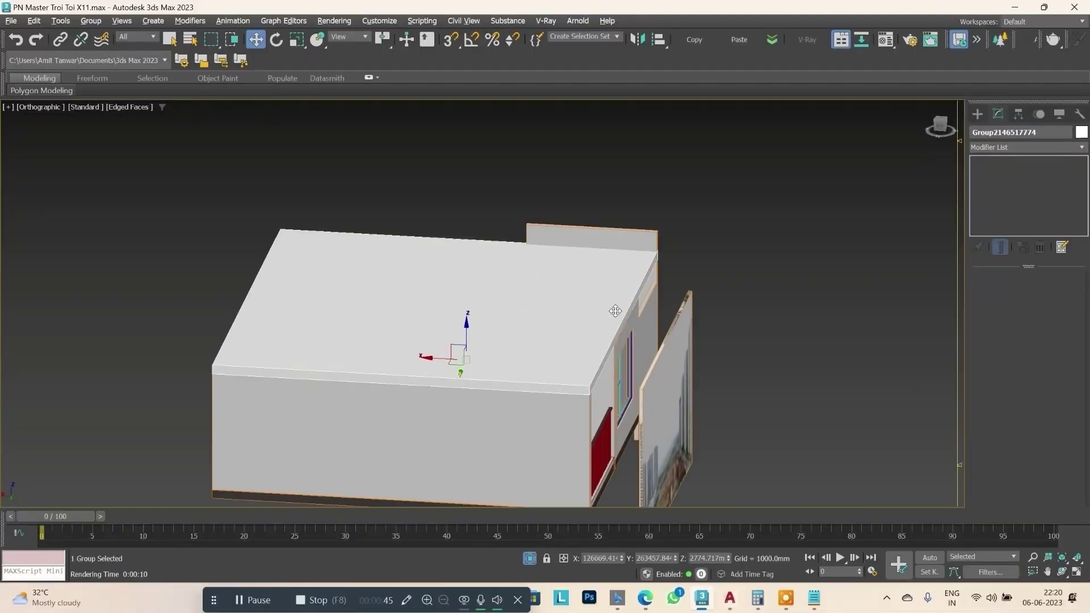
{"action": "scroll", "coordinate": [556, 314], "scroll_direction": "up", "scroll_amount": 2}
{"action": "scroll", "coordinate": [685, 271], "scroll_direction": "down", "scroll_amount": 3}
{"action": "middle_click_drag", "start_coordinate": [754, 268], "coordinate": [766, 272], "text": "alt"}
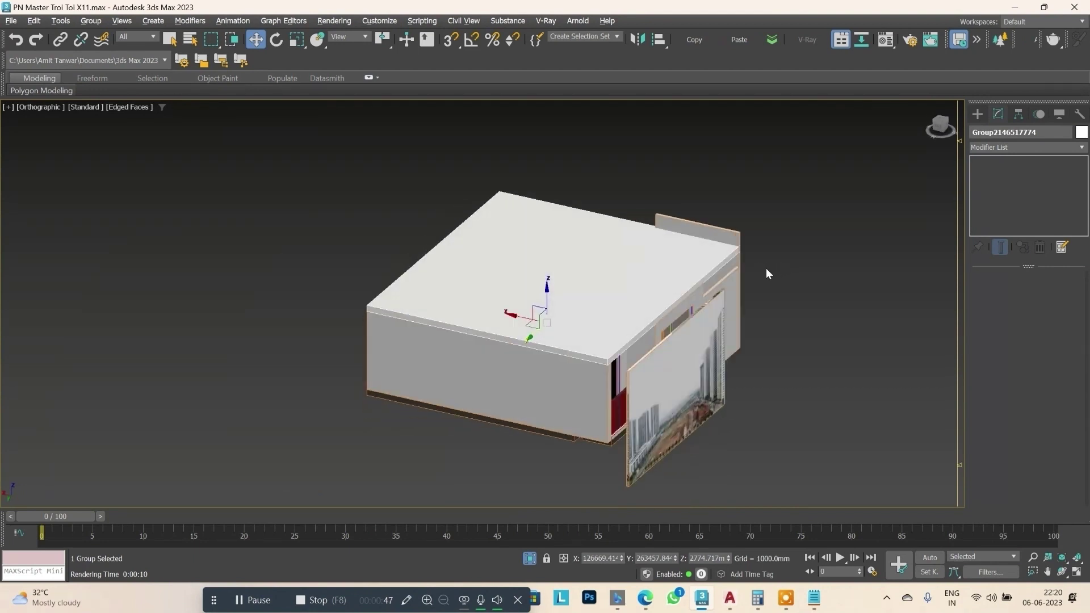
{"action": "scroll", "coordinate": [569, 285], "scroll_direction": "up", "scroll_amount": 3}
{"action": "right_click", "coordinate": [568, 285]}
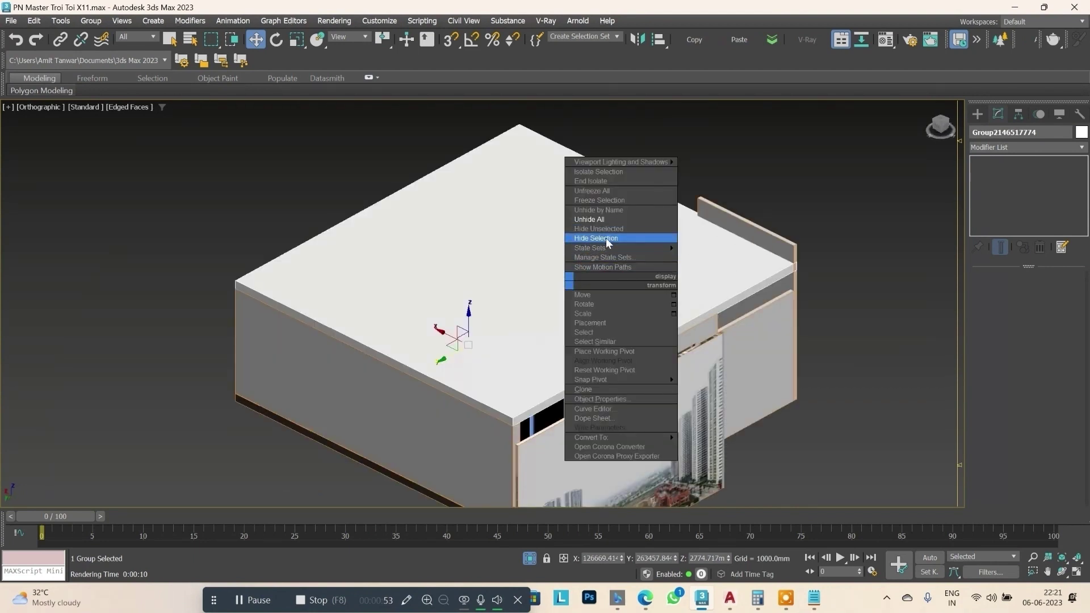
{"action": "left_click", "coordinate": [610, 242]}
{"action": "left_click", "coordinate": [562, 289]}
Orbit around the uncovered rooms to inspect the bedroom and nightstand.
{"action": "middle_click_drag", "start_coordinate": [562, 289], "coordinate": [792, 297], "text": "alt"}
{"action": "scroll", "coordinate": [495, 191], "scroll_direction": "up", "scroll_amount": 5}
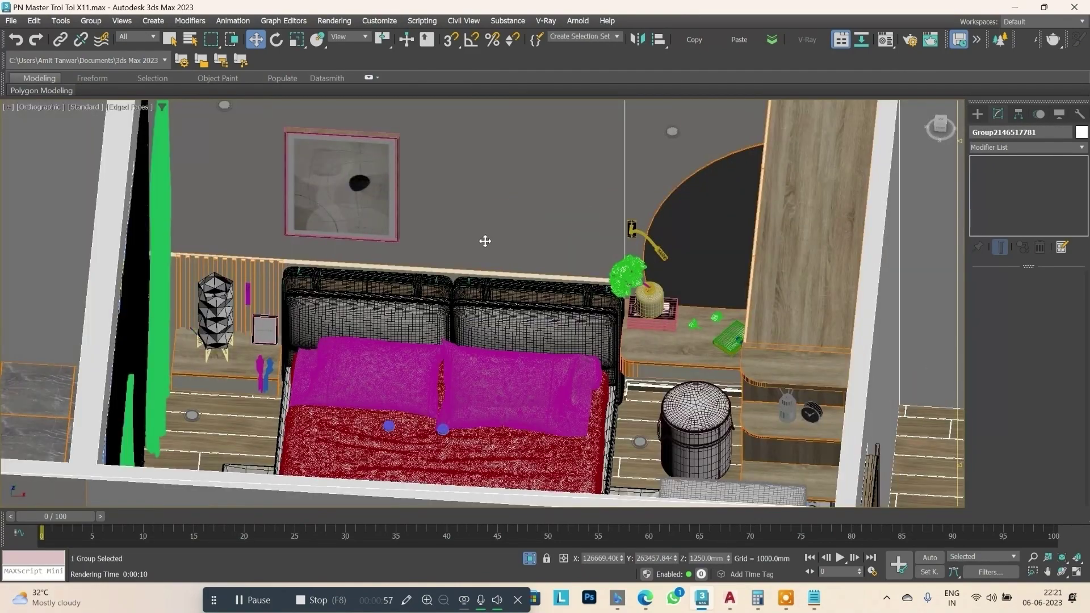
{"action": "scroll", "coordinate": [487, 239], "scroll_direction": "down", "scroll_amount": 4}
{"action": "middle_click_drag", "start_coordinate": [486, 239], "coordinate": [575, 295], "text": "alt"}
{"action": "scroll", "coordinate": [575, 296], "scroll_direction": "down", "scroll_amount": 3}
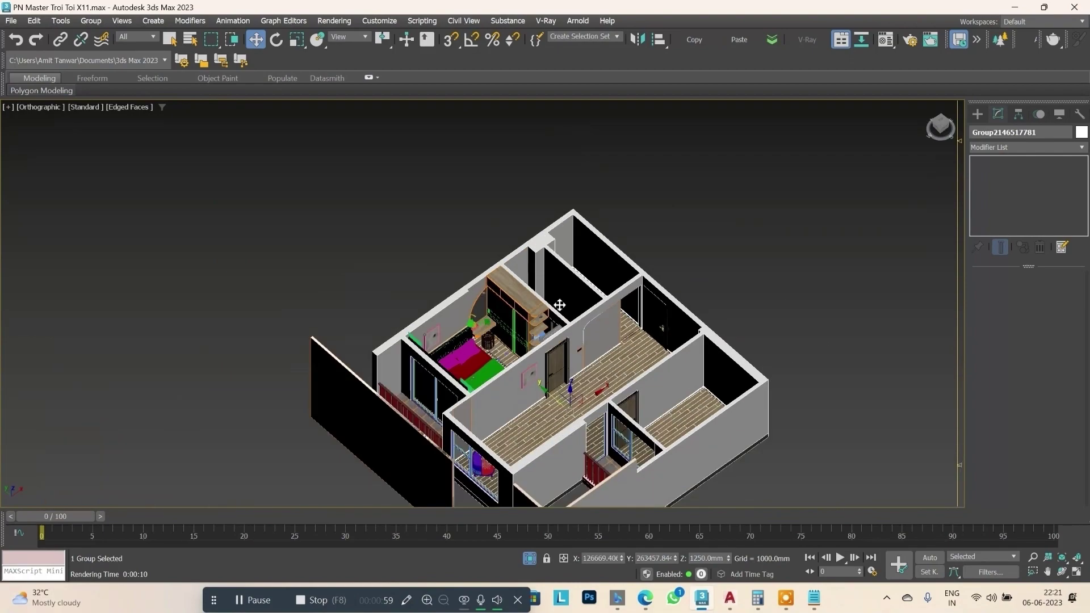
{"action": "scroll", "coordinate": [467, 349], "scroll_direction": "up", "scroll_amount": 6}
{"action": "left_click", "coordinate": [526, 216]}
{"action": "scroll", "coordinate": [526, 216], "scroll_direction": "down", "scroll_amount": 4}
{"action": "middle_click_drag", "start_coordinate": [526, 216], "coordinate": [631, 308], "text": "alt"}
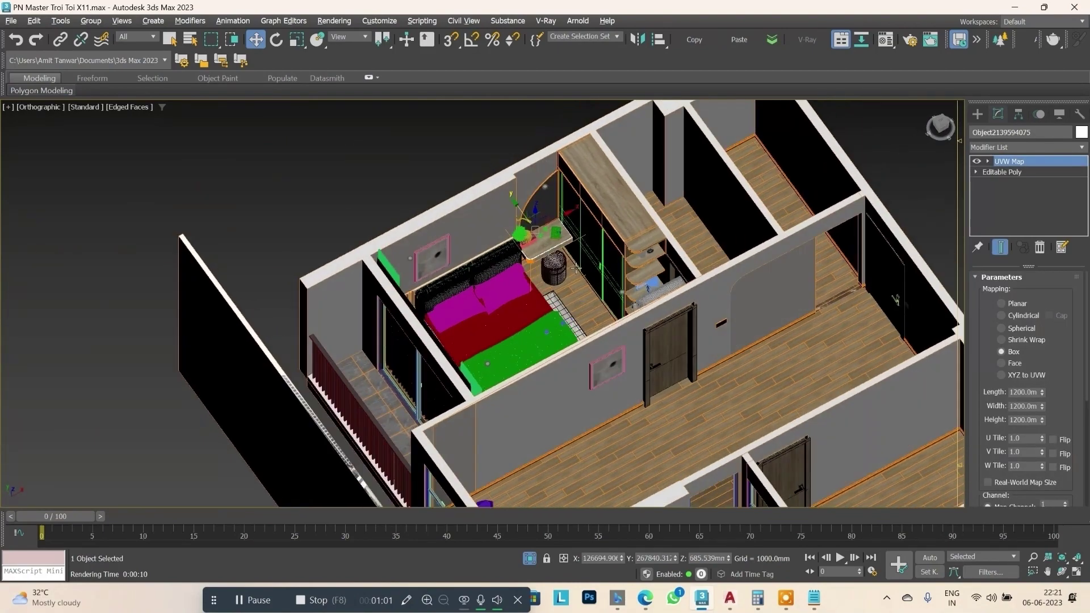
{"action": "scroll", "coordinate": [466, 206], "scroll_direction": "up", "scroll_amount": 4}
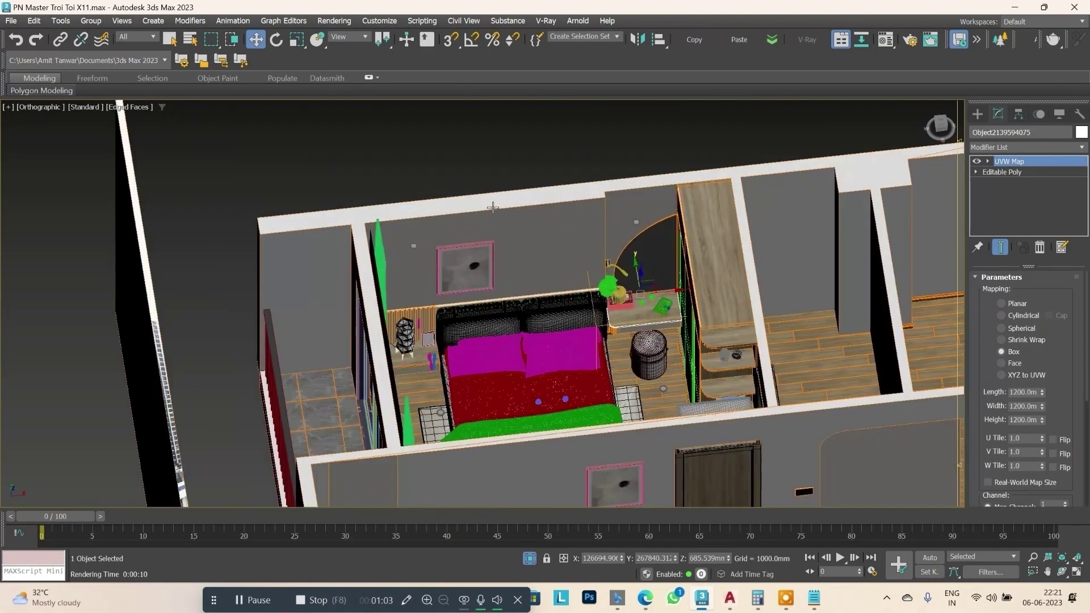
{"action": "left_click", "coordinate": [575, 258]}
{"action": "scroll", "coordinate": [575, 259], "scroll_direction": "down", "scroll_amount": 3}
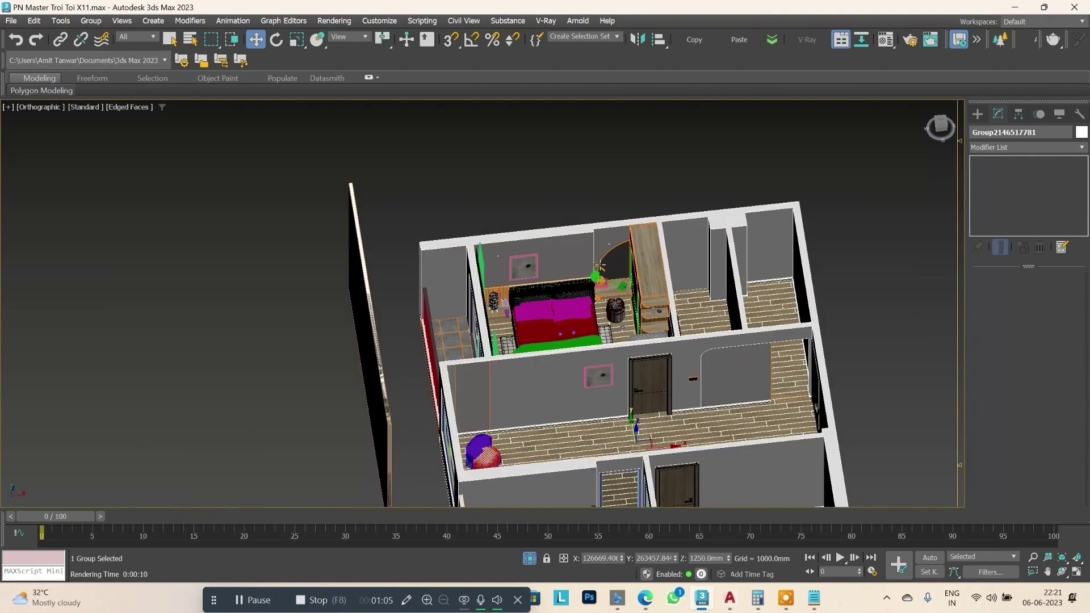
{"action": "middle_click_drag", "start_coordinate": [574, 258], "coordinate": [559, 260], "text": "alt"}
{"action": "scroll", "coordinate": [739, 269], "scroll_direction": "up", "scroll_amount": 5}
{"action": "scroll", "coordinate": [604, 250], "scroll_direction": "down", "scroll_amount": 3}
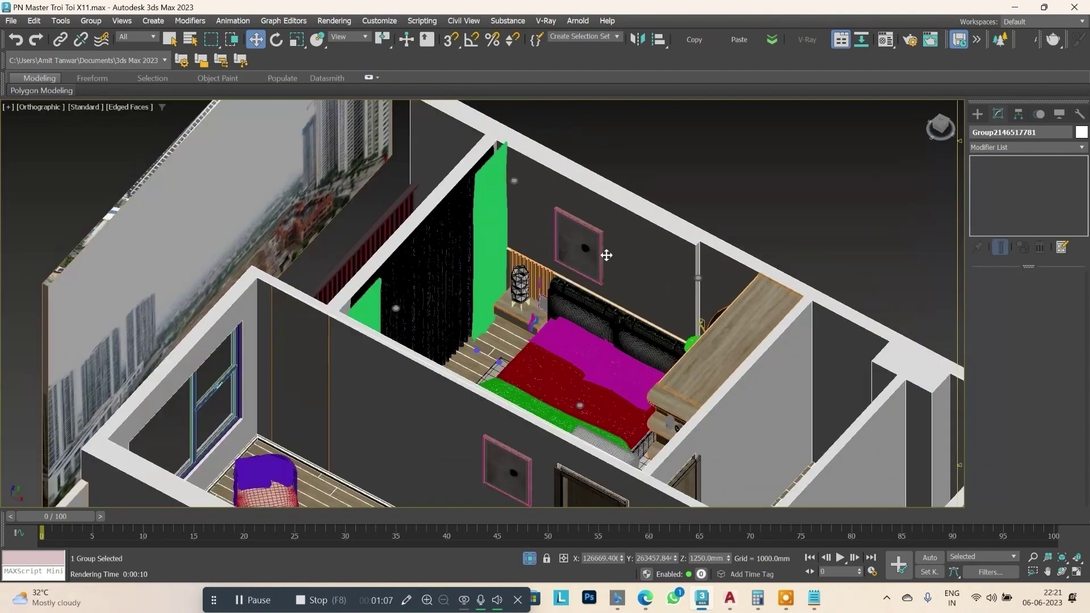
{"action": "mouse_move", "coordinate": [635, 238]}
{"action": "middle_mouse_down", "text": "alt"}
{"action": "mouse_move", "coordinate": [653, 241]}
{"action": "mouse_move", "coordinate": [559, 233]}
{"action": "mouse_move", "coordinate": [581, 228]}
{"action": "middle_mouse_up", "text": "alt"}
{"action": "scroll", "coordinate": [653, 241], "scroll_direction": "down", "scroll_amount": 3}
{"action": "scroll", "coordinate": [557, 229], "scroll_direction": "up", "scroll_amount": 4}
{"action": "scroll", "coordinate": [570, 227], "scroll_direction": "down", "scroll_amount": 2}
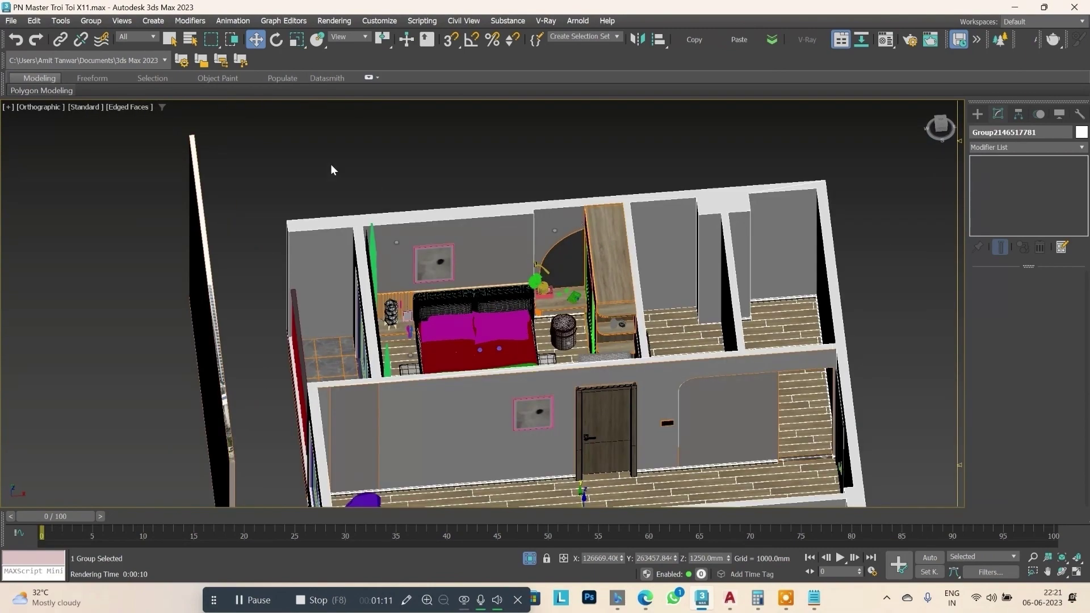
Set the Selection Filter to Lights and clear the current selection.
{"action": "left_click", "coordinate": [146, 37]}
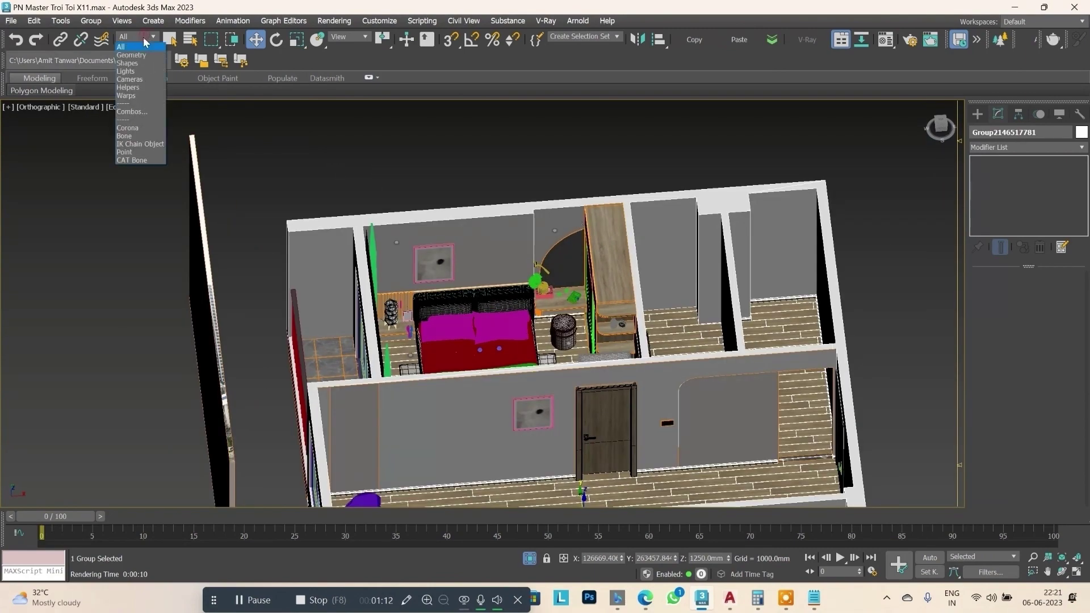
{"action": "left_click", "coordinate": [138, 77]}
{"action": "scroll", "coordinate": [425, 219], "scroll_direction": "down", "scroll_amount": 3}
{"action": "left_click", "coordinate": [487, 231]}
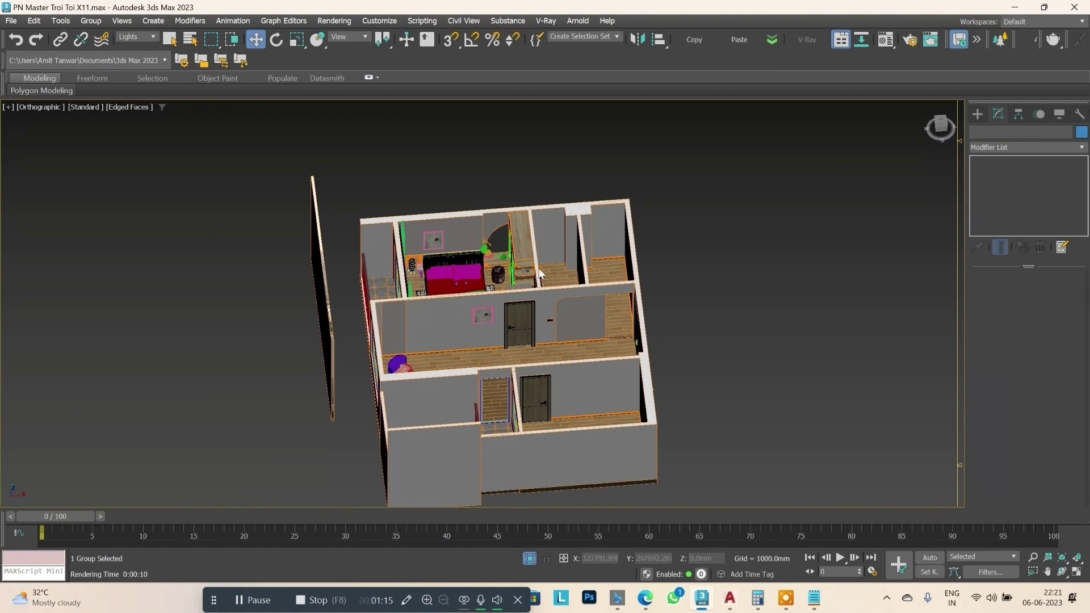
{"action": "scroll", "coordinate": [562, 289], "scroll_direction": "down", "scroll_amount": 4}
{"action": "left_click", "coordinate": [621, 366]}
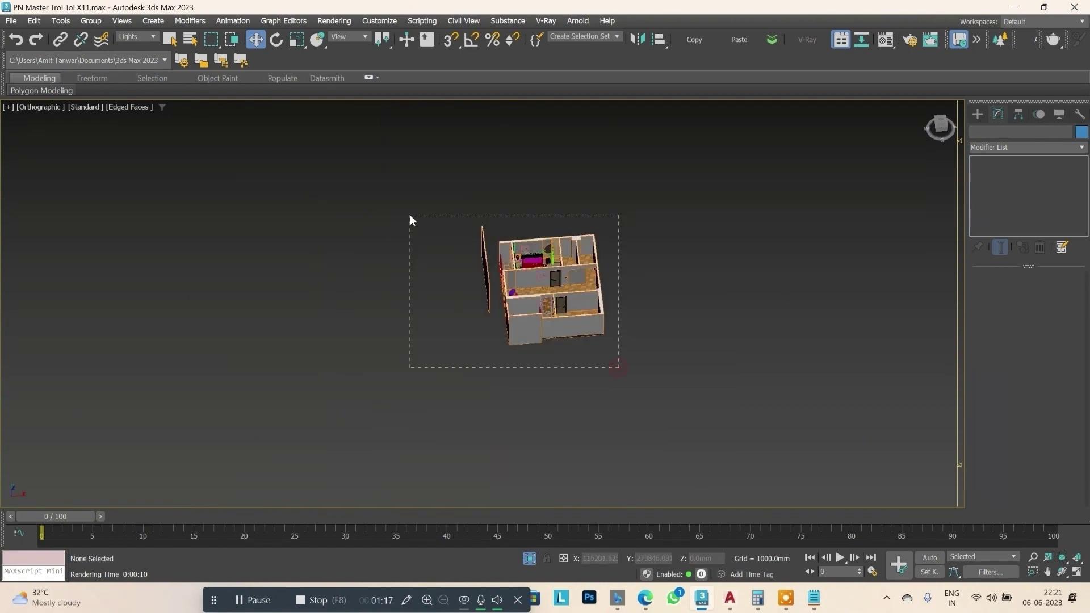
{"action": "scroll", "coordinate": [511, 273], "scroll_direction": "up", "scroll_amount": 3}
{"action": "scroll", "coordinate": [511, 272], "scroll_direction": "down", "scroll_amount": 2}
{"action": "middle_click_drag", "start_coordinate": [511, 273], "coordinate": [550, 261], "text": "alt"}
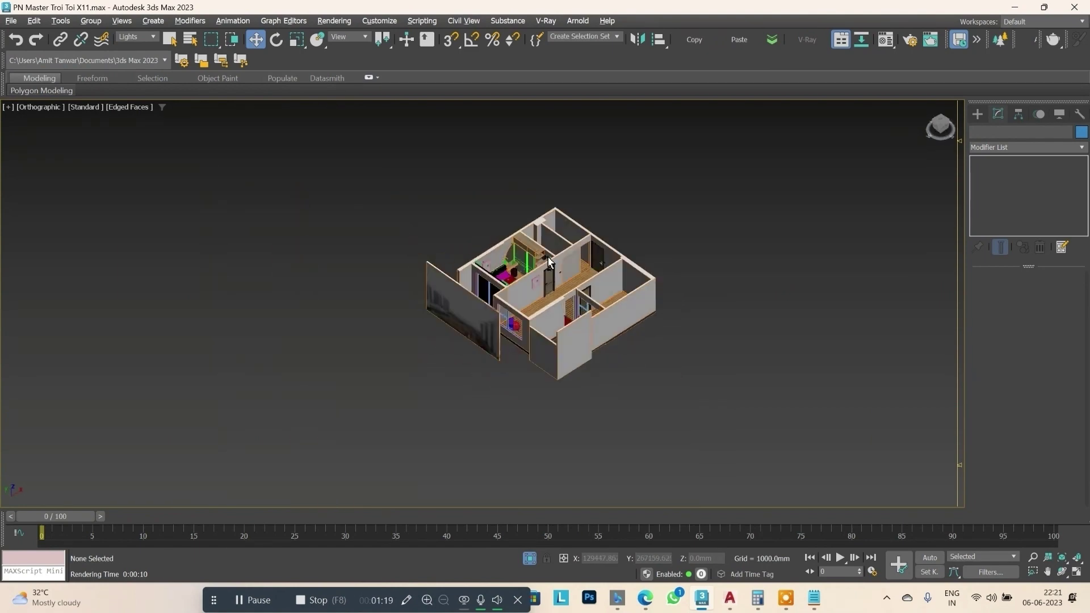
{"action": "scroll", "coordinate": [550, 262], "scroll_direction": "up", "scroll_amount": 5}
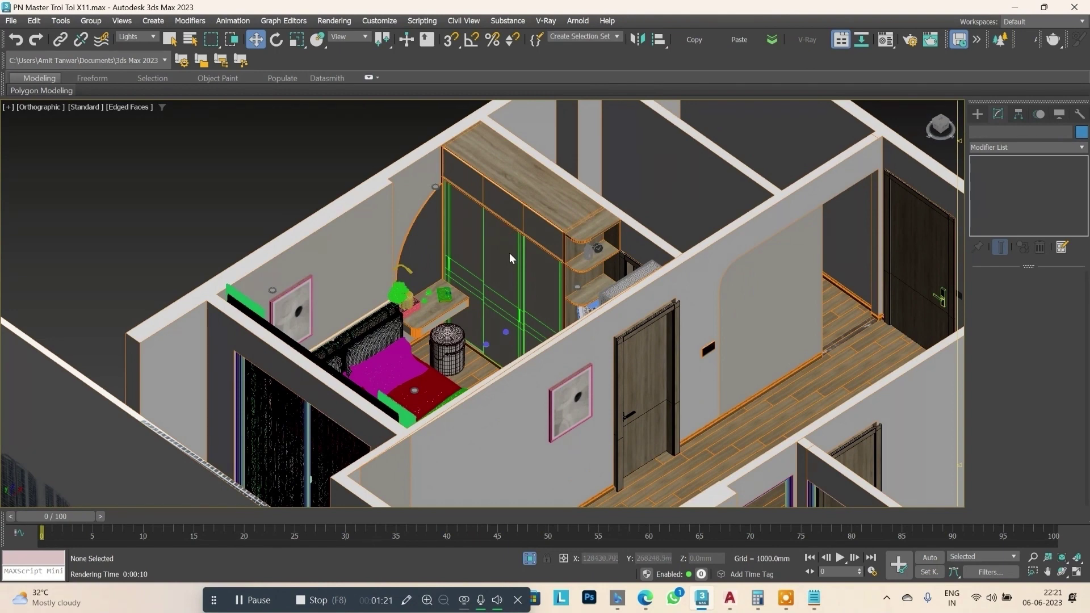
Unhide all objects to restore the roof and view through CoronaCamera001.
{"action": "right_click", "coordinate": [481, 217]}
{"action": "left_click", "coordinate": [513, 161]}
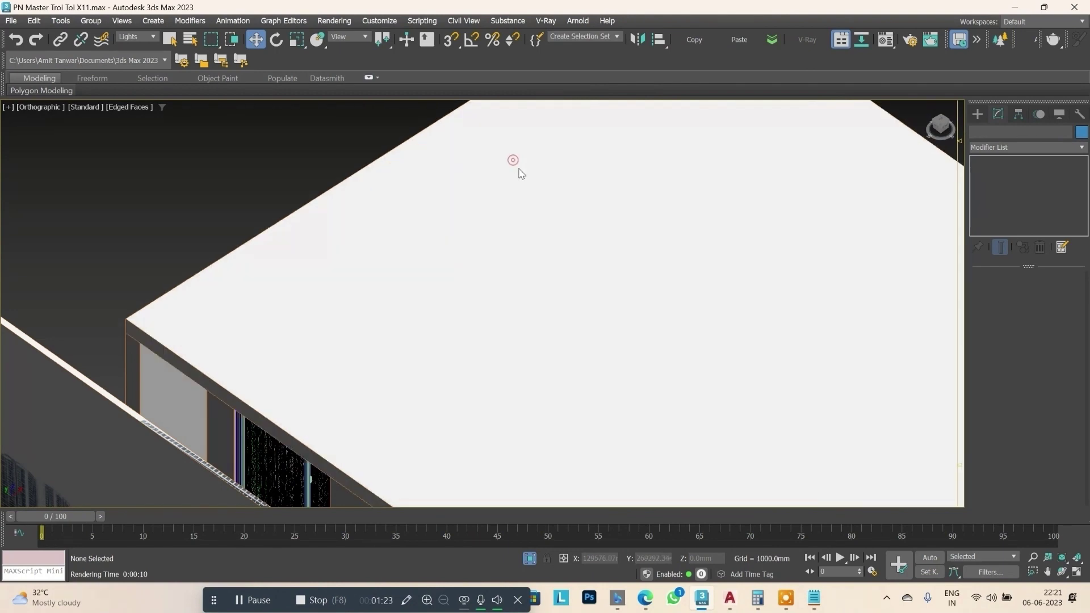
{"action": "key", "text": "alt+w"}
{"action": "key", "text": "alt+w"}
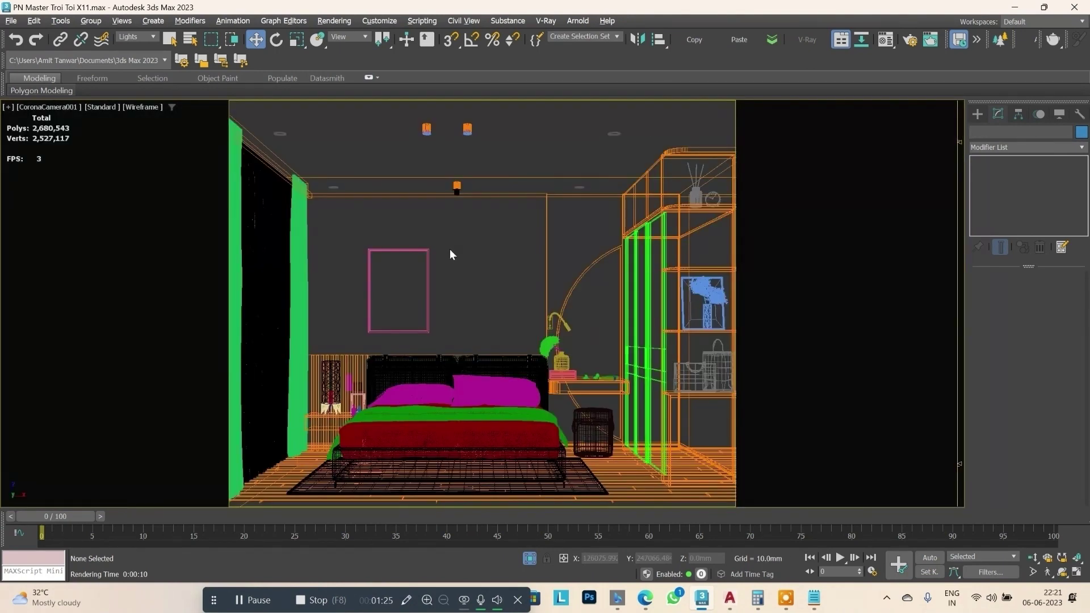
{"action": "key", "text": "F3"}
{"action": "key", "text": "F3"}
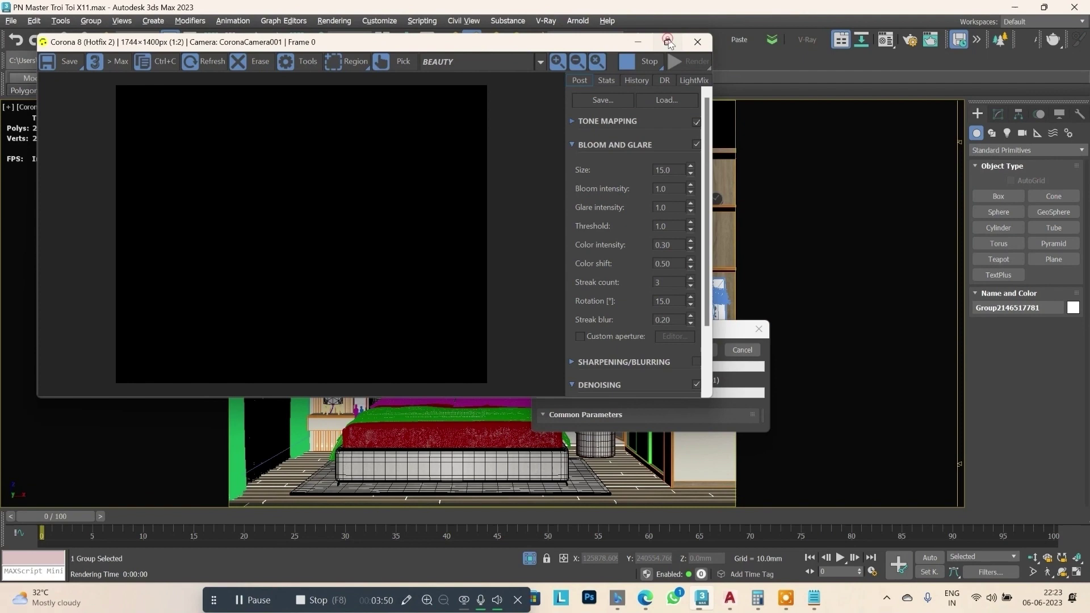
Maximize the Corona VFB, stop the black interactive render, and minimize the frame buffer.
{"action": "left_click", "coordinate": [668, 42]}
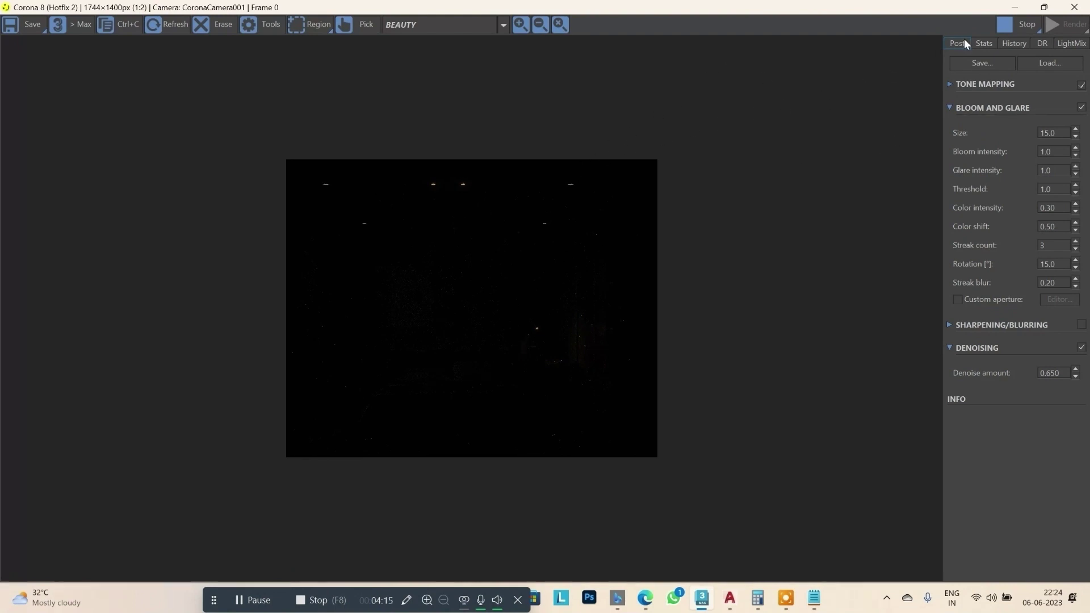
{"action": "left_click", "coordinate": [1031, 25]}
{"action": "left_click", "coordinate": [1026, 44]}
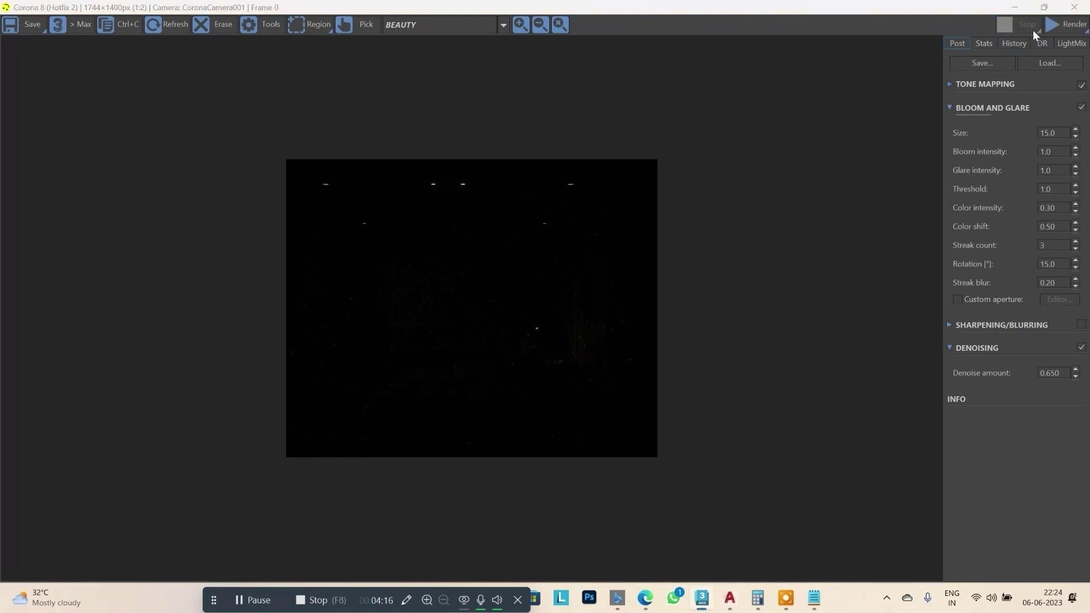
{"action": "left_click", "coordinate": [1015, 6]}
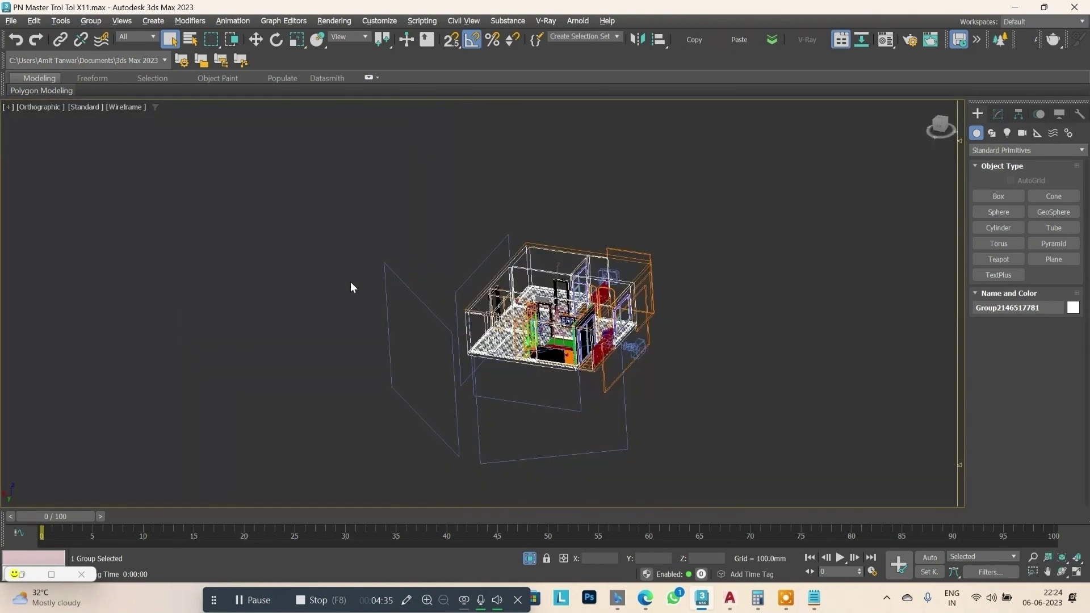
Place a targeted Corona Sun west of the building with its target on the bed.
{"action": "left_click", "coordinate": [990, 187]}
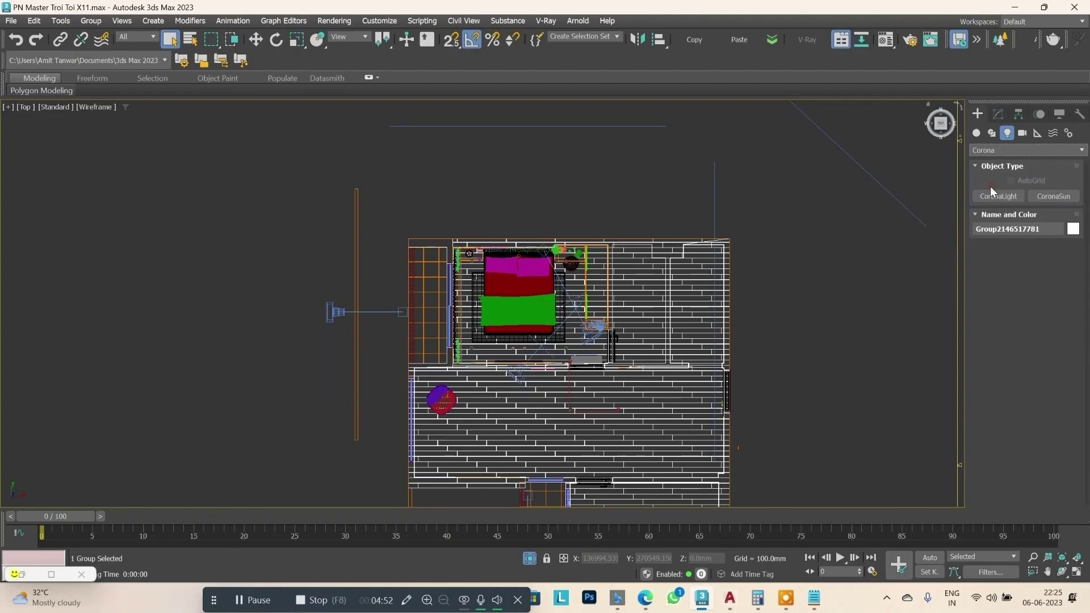
{"action": "left_click", "coordinate": [1060, 198]}
{"action": "scroll", "coordinate": [764, 246], "scroll_direction": "down", "scroll_amount": 1}
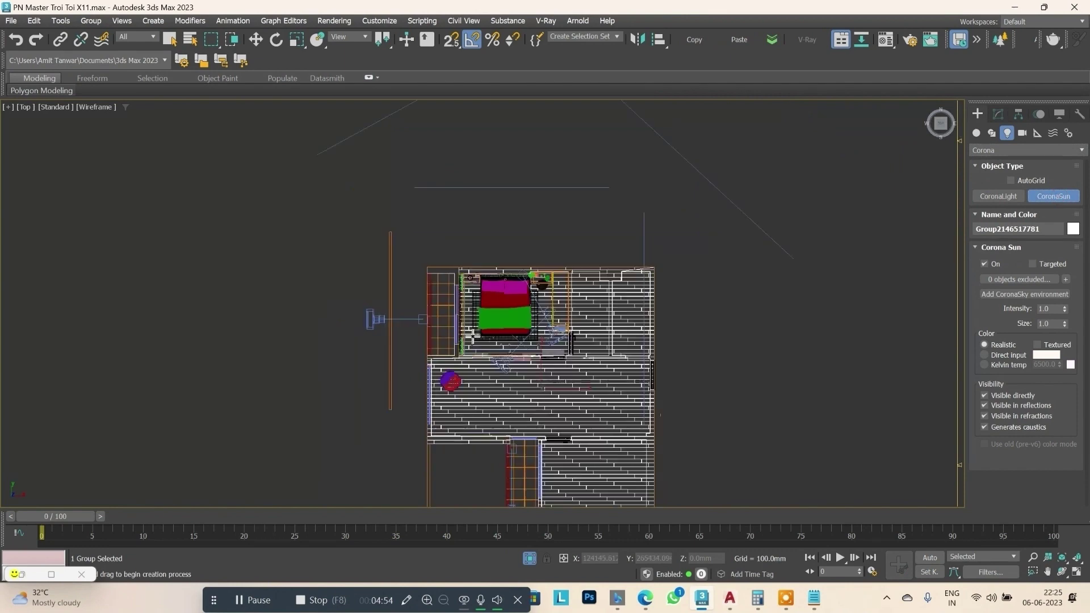
{"action": "scroll", "coordinate": [385, 324], "scroll_direction": "down", "scroll_amount": 3}
{"action": "scroll", "coordinate": [376, 346], "scroll_direction": "up", "scroll_amount": 4}
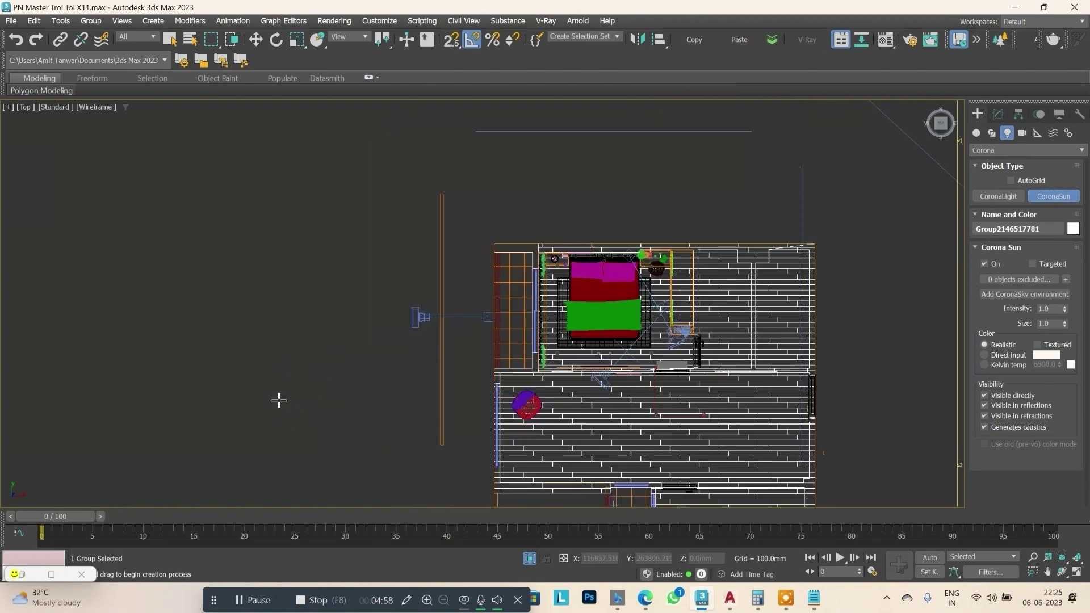
{"action": "left_click_drag", "start_coordinate": [302, 419], "coordinate": [604, 276]}
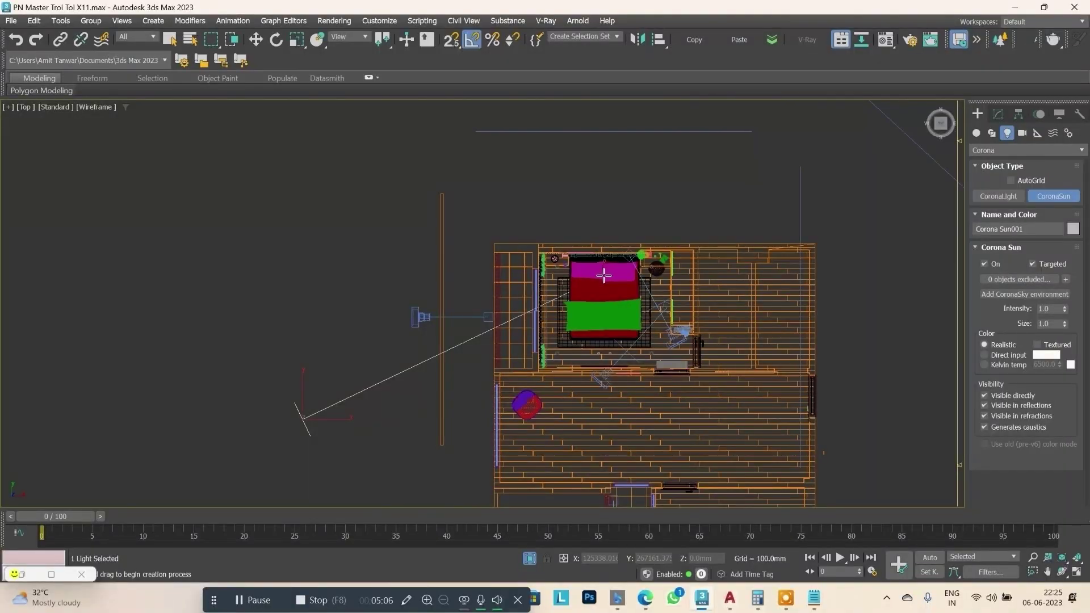
{"action": "left_click_drag", "start_coordinate": [604, 275], "coordinate": [579, 288]}
{"action": "right_click", "coordinate": [397, 426]}
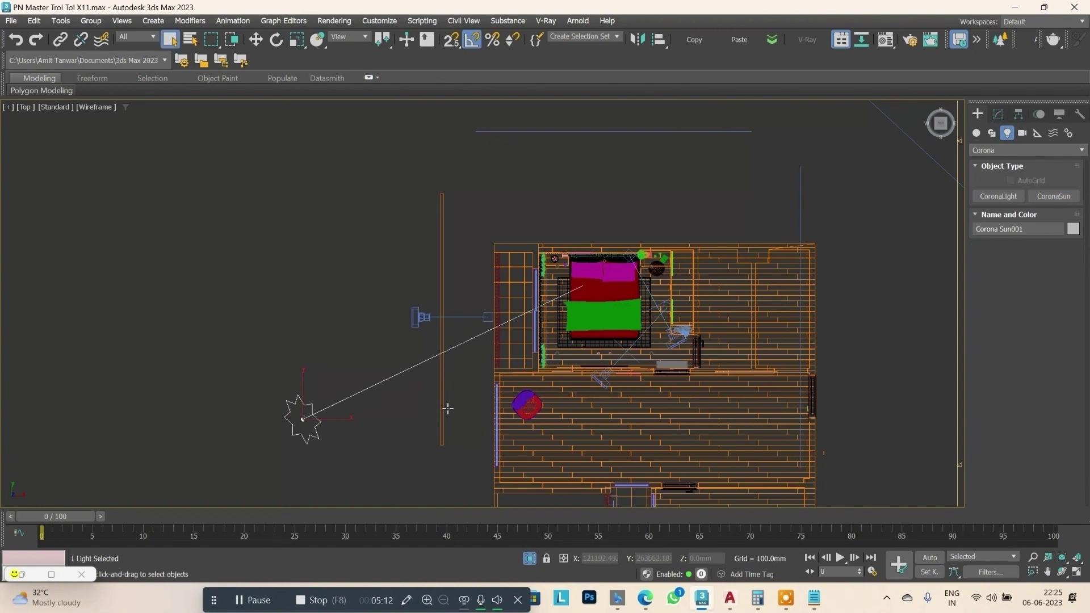
Frame the room in a solid-shaded front view.
{"action": "middle_click_drag", "start_coordinate": [448, 409], "coordinate": [447, 370], "text": "alt"}
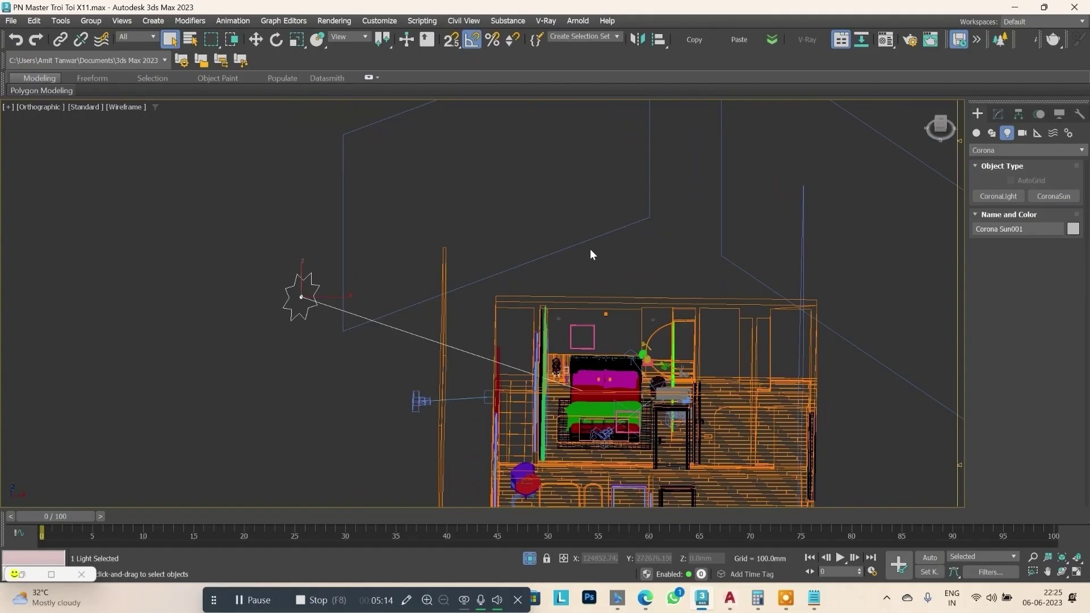
{"action": "middle_click_drag", "start_coordinate": [591, 254], "coordinate": [370, 242], "text": "alt"}
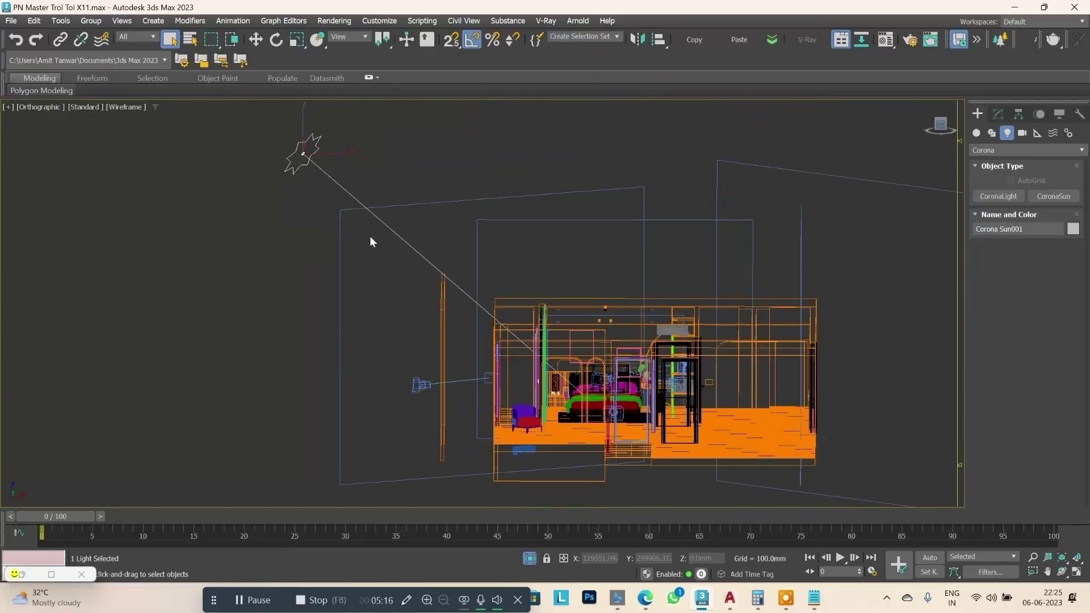
{"action": "key", "text": "f"}
{"action": "key", "text": "w"}
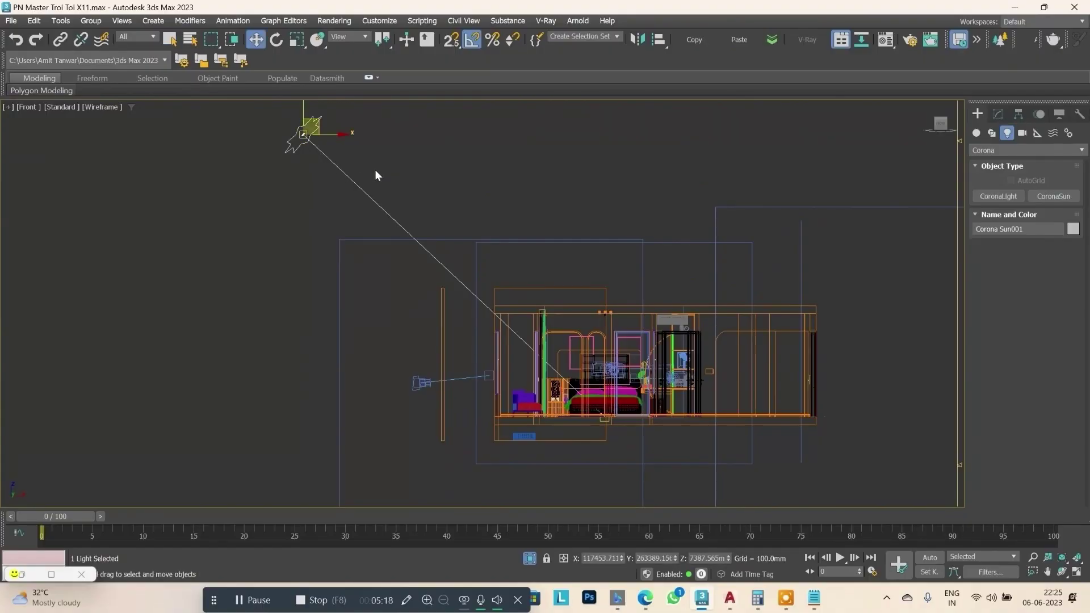
{"action": "scroll", "coordinate": [320, 159], "scroll_direction": "up", "scroll_amount": 3}
{"action": "scroll", "coordinate": [339, 180], "scroll_direction": "down", "scroll_amount": 3}
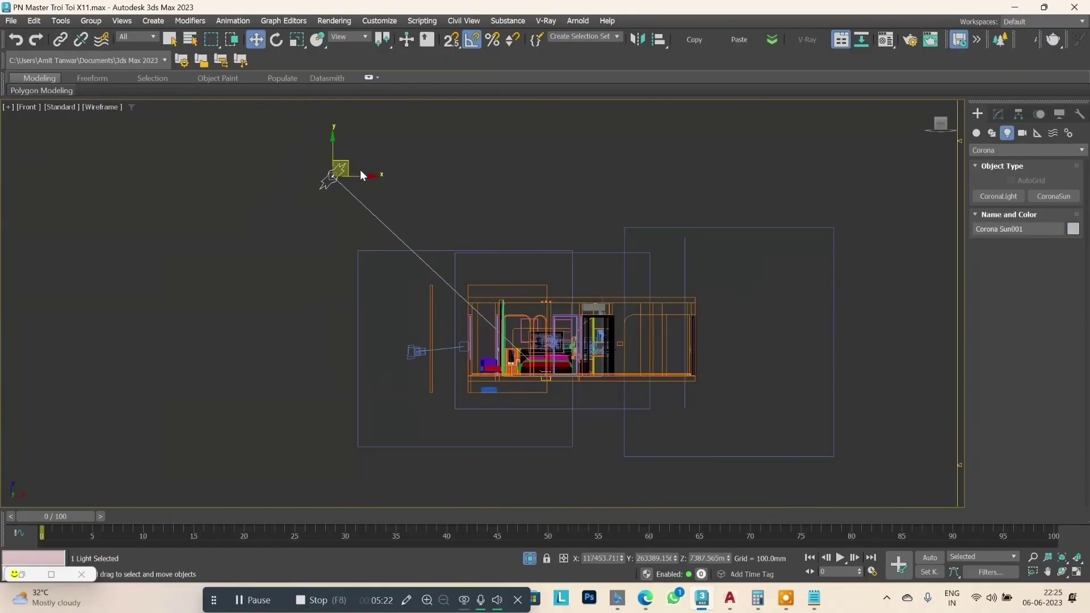
{"action": "mouse_move", "coordinate": [465, 182]}
{"action": "middle_mouse_down", "text": "alt"}
{"action": "mouse_move", "coordinate": [456, 247]}
{"action": "mouse_move", "coordinate": [481, 199]}
{"action": "mouse_move", "coordinate": [710, 161]}
{"action": "middle_mouse_up", "text": "alt"}
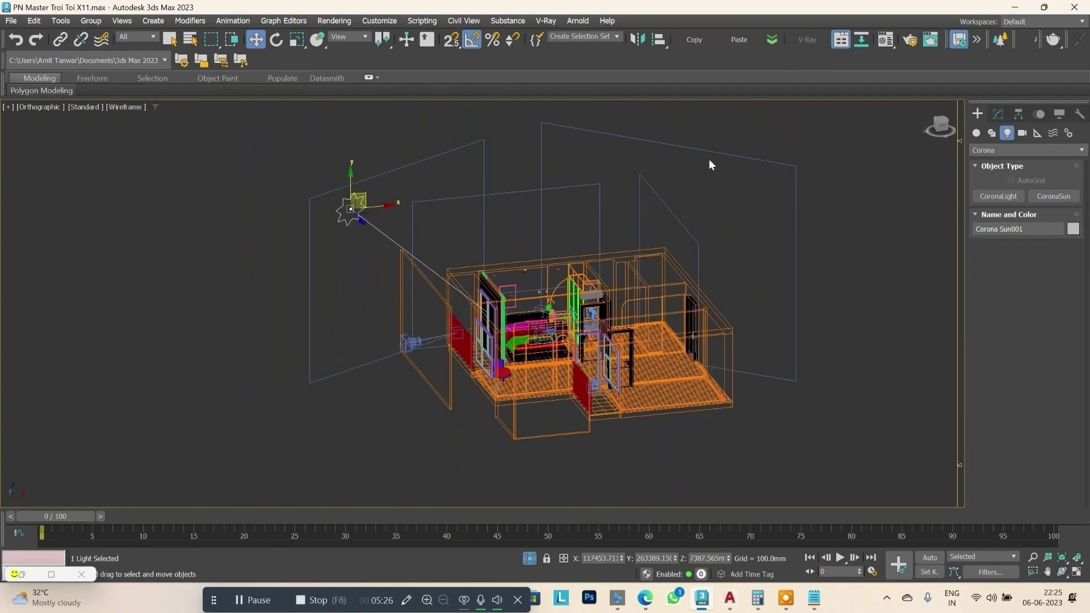
{"action": "left_click", "coordinate": [940, 123]}
{"action": "key", "text": "F3"}
{"action": "scroll", "coordinate": [511, 245], "scroll_direction": "up", "scroll_amount": 3}
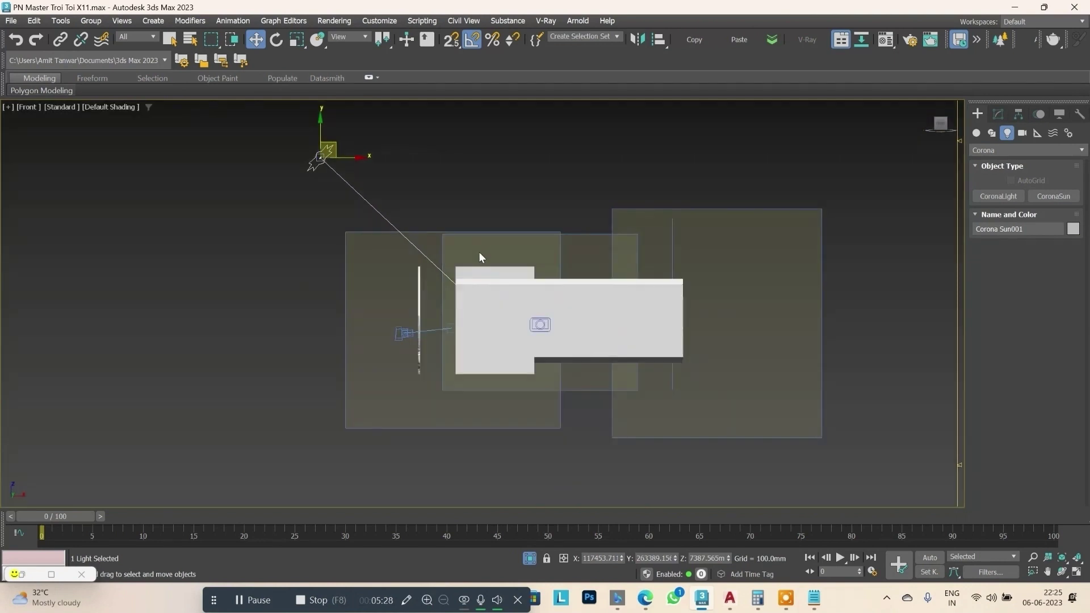
{"action": "scroll", "coordinate": [421, 284], "scroll_direction": "up", "scroll_amount": 3}
{"action": "left_click", "coordinate": [421, 284]}
{"action": "mouse_move", "coordinate": [421, 285]}
{"action": "middle_mouse_down", "text": "alt"}
{"action": "mouse_move", "coordinate": [449, 294]}
{"action": "mouse_move", "coordinate": [480, 281]}
{"action": "middle_mouse_up", "text": "alt"}
{"action": "scroll", "coordinate": [449, 294], "scroll_direction": "down", "scroll_amount": 5}
{"action": "scroll", "coordinate": [448, 309], "scroll_direction": "up", "scroll_amount": 5}
{"action": "scroll", "coordinate": [435, 274], "scroll_direction": "down", "scroll_amount": 5}
{"action": "scroll", "coordinate": [480, 281], "scroll_direction": "up", "scroll_amount": 5}
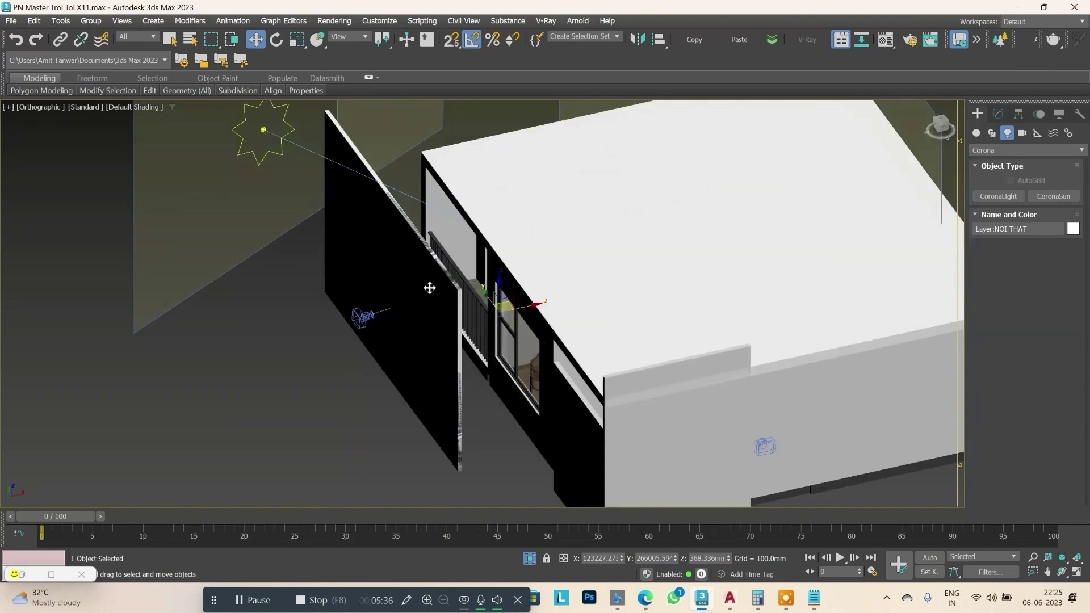
{"action": "scroll", "coordinate": [428, 287], "scroll_direction": "down", "scroll_amount": 2}
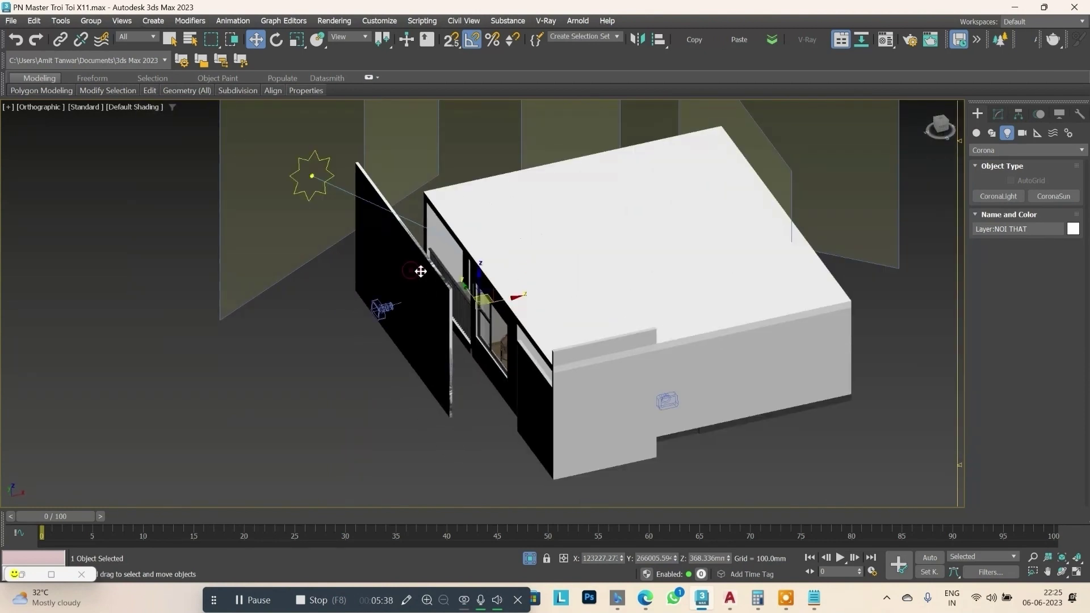
{"action": "middle_click_drag", "start_coordinate": [418, 272], "coordinate": [455, 266], "text": "alt"}
{"action": "scroll", "coordinate": [454, 266], "scroll_direction": "down", "scroll_amount": 4}
Try Corona Sun001 lower, then return it to Z 7387.565 above the apartment.
{"action": "left_click", "coordinate": [364, 170]}
{"action": "middle_click_drag", "start_coordinate": [692, 250], "coordinate": [714, 166]}
{"action": "key", "text": "f"}
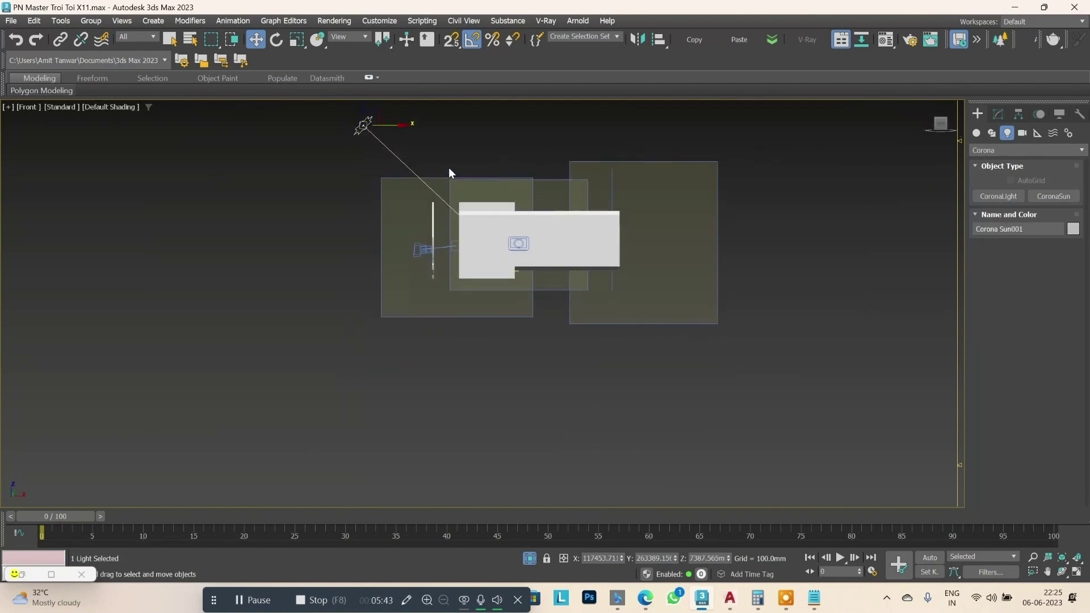
{"action": "scroll", "coordinate": [395, 182], "scroll_direction": "down", "scroll_amount": 2}
{"action": "scroll", "coordinate": [394, 182], "scroll_direction": "down", "scroll_amount": 1}
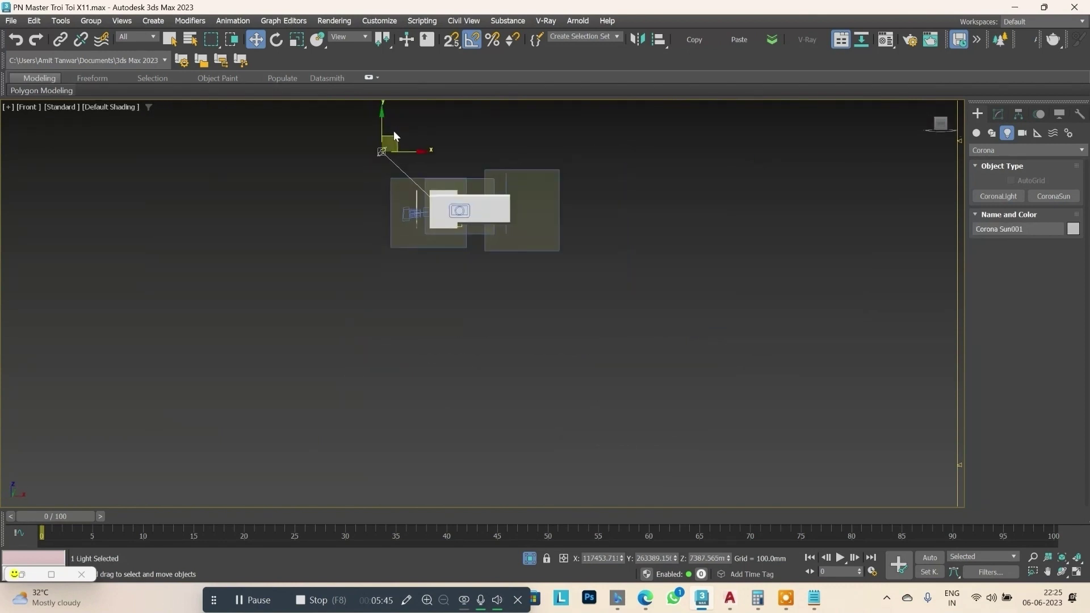
{"action": "scroll", "coordinate": [393, 131], "scroll_direction": "up", "scroll_amount": 3}
{"action": "left_click_drag", "start_coordinate": [370, 147], "coordinate": [370, 200]}
{"action": "mouse_move", "coordinate": [370, 200]}
{"action": "middle_mouse_down", "text": "alt"}
{"action": "mouse_move", "coordinate": [433, 241]}
{"action": "mouse_move", "coordinate": [672, 231]}
{"action": "middle_mouse_up", "text": "alt"}
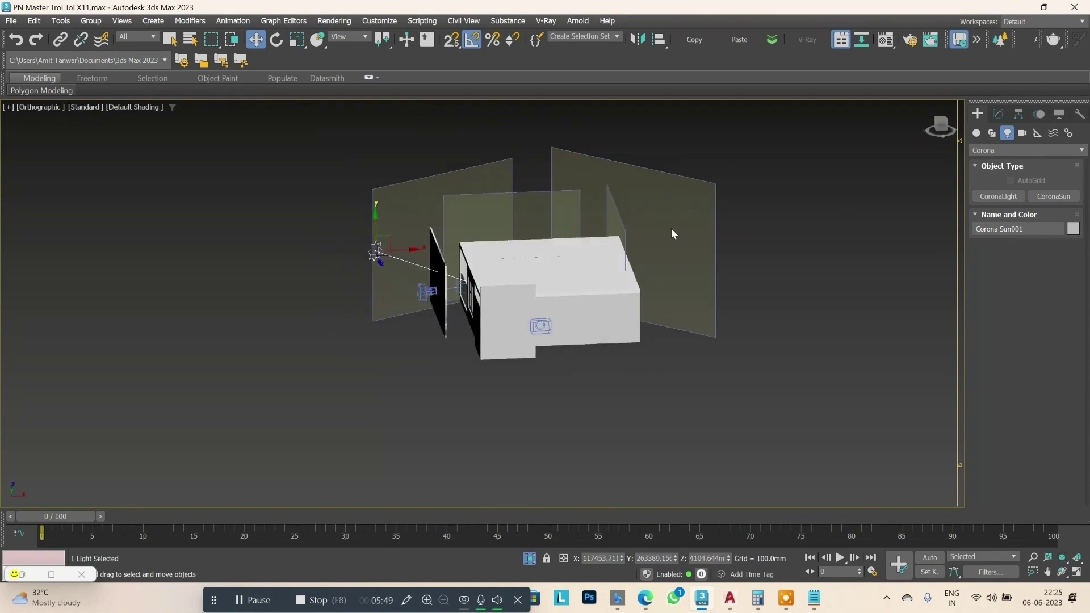
{"action": "left_click", "coordinate": [945, 130]}
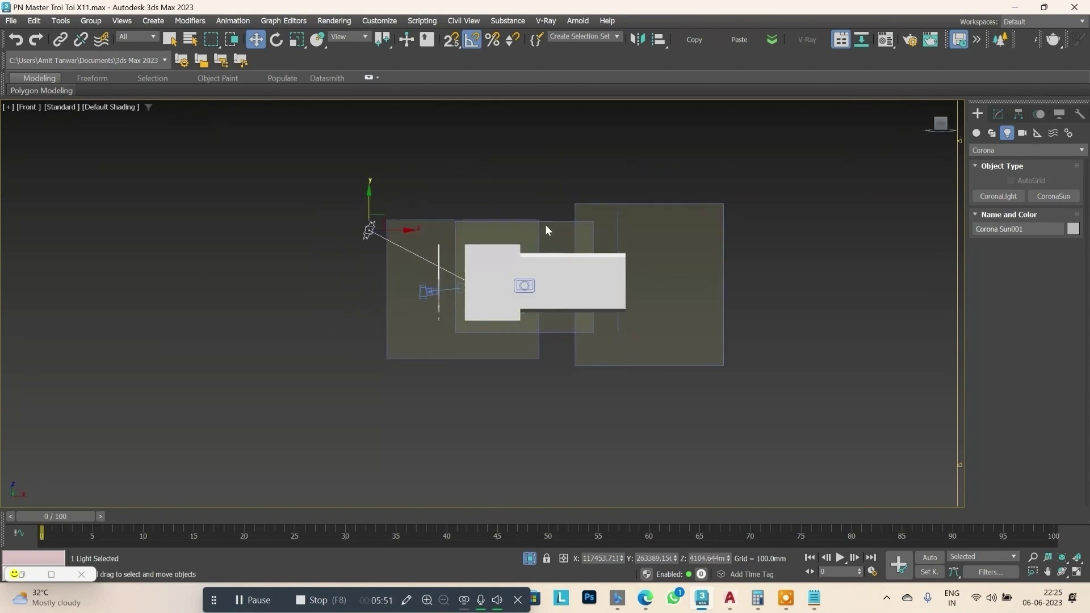
{"action": "left_click_drag", "start_coordinate": [368, 199], "coordinate": [394, 136]}
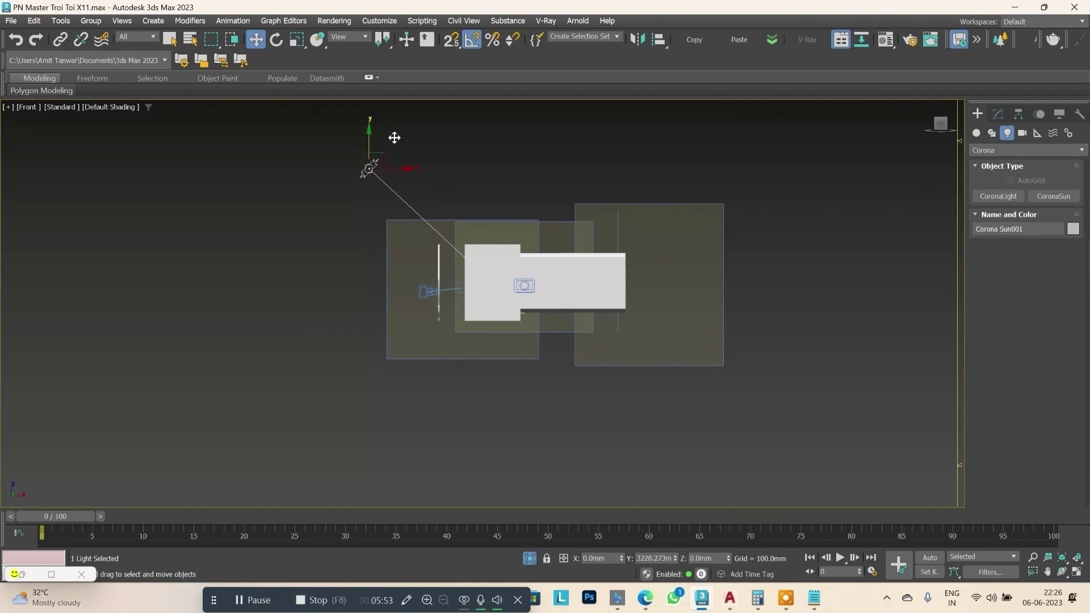
{"action": "key", "text": "ctrl+z"}
{"action": "key", "text": "ctrl+y"}
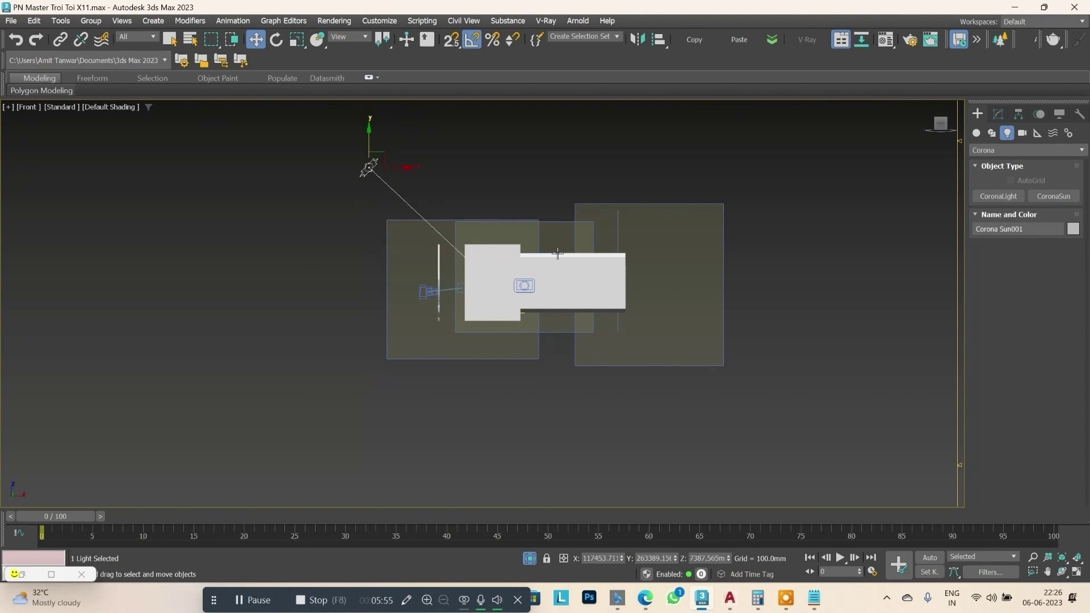
Return to an angled wireframe view and open the Selection Filter list.
{"action": "mouse_move", "coordinate": [558, 253]}
{"action": "middle_mouse_down", "text": "alt"}
{"action": "mouse_move", "coordinate": [511, 253]}
{"action": "mouse_move", "coordinate": [535, 276]}
{"action": "middle_mouse_up", "text": "alt"}
{"action": "key", "text": "F3"}
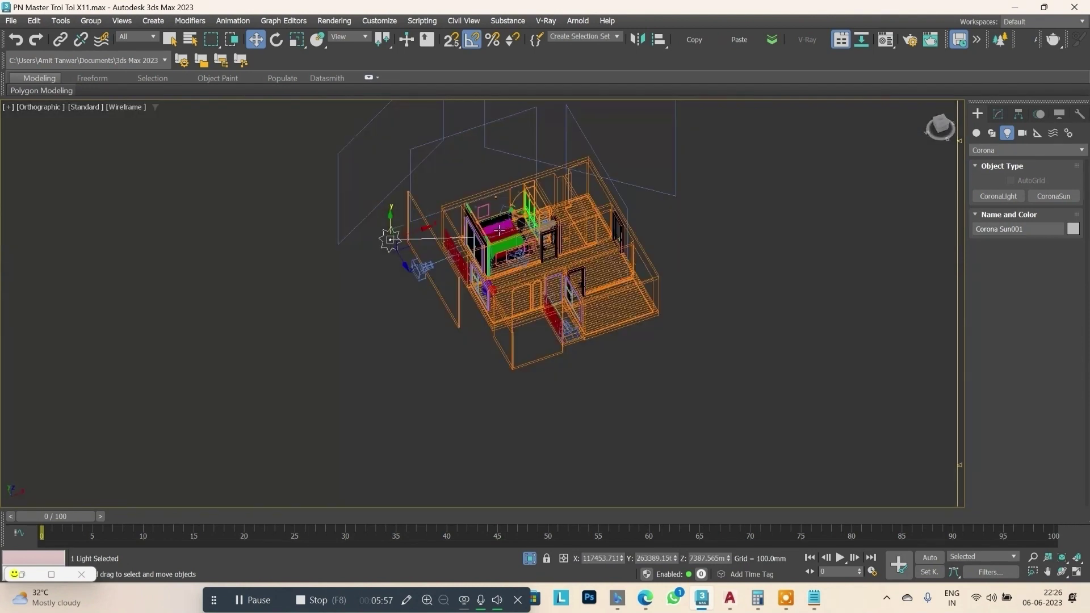
{"action": "scroll", "coordinate": [481, 223], "scroll_direction": "up", "scroll_amount": 5}
{"action": "scroll", "coordinate": [486, 243], "scroll_direction": "up", "scroll_amount": 3}
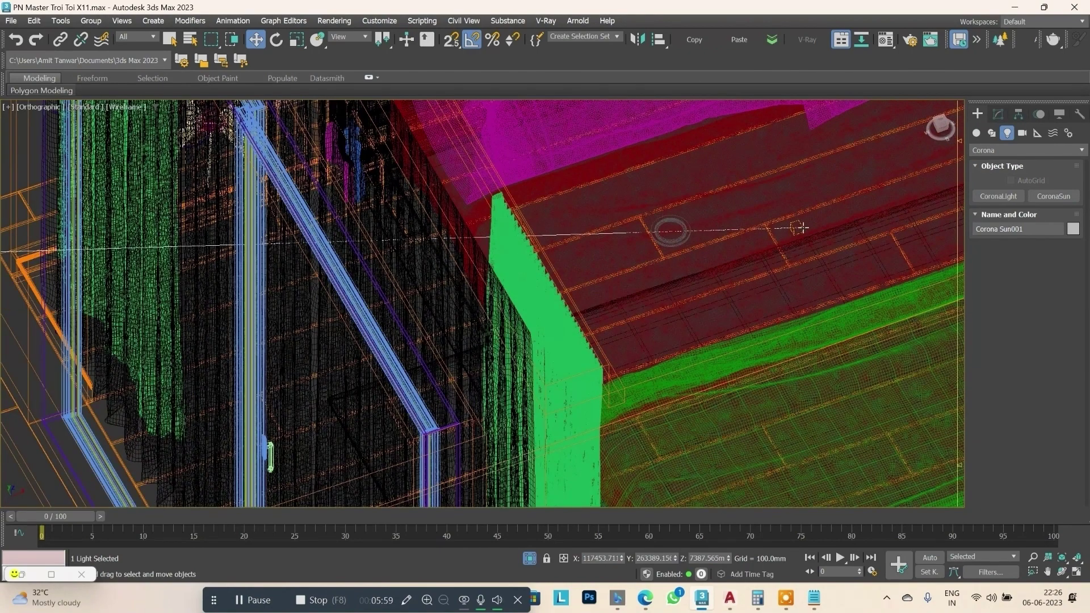
{"action": "left_click", "coordinate": [139, 36]}
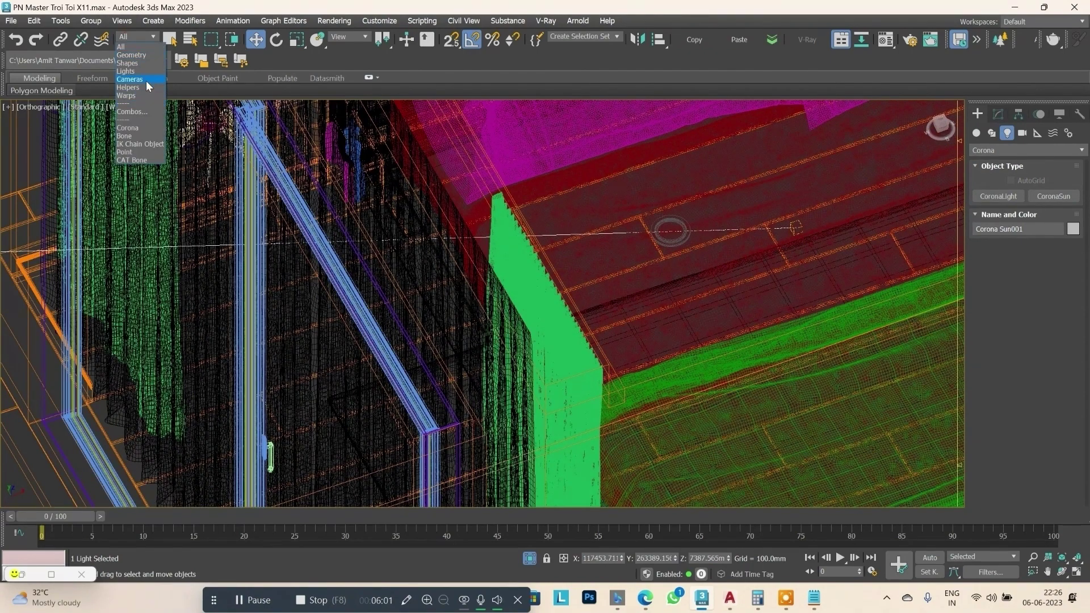
Restrict selection to Lights and move the sun's target over the bed.
{"action": "left_click", "coordinate": [139, 71]}
{"action": "left_click_drag", "start_coordinate": [791, 225], "coordinate": [649, 246]}
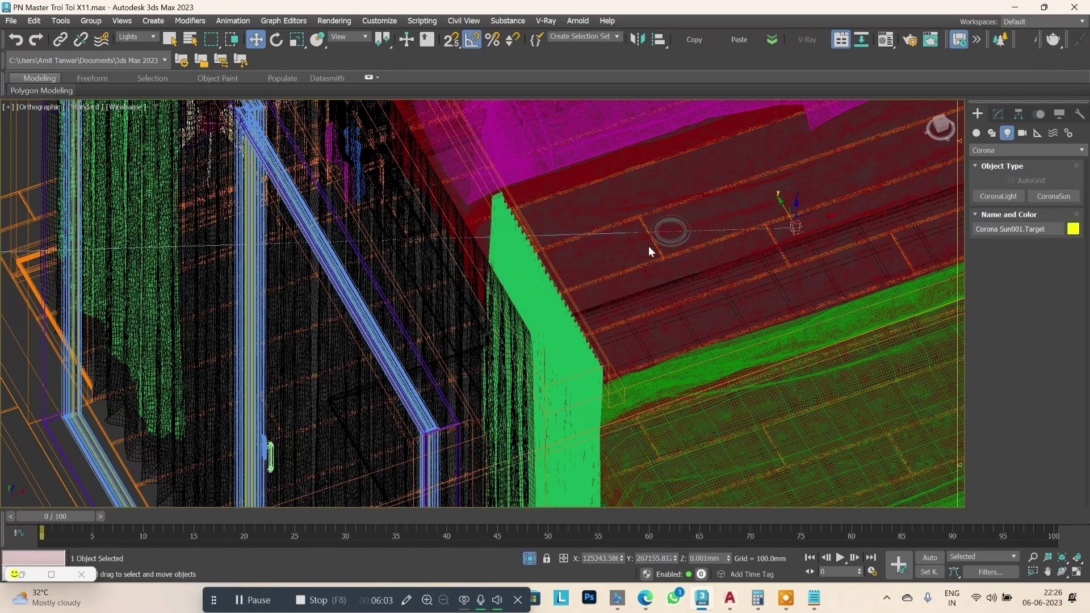
{"action": "scroll", "coordinate": [645, 246], "scroll_direction": "down", "scroll_amount": 5}
{"action": "key", "text": "F3"}
{"action": "scroll", "coordinate": [645, 246], "scroll_direction": "down", "scroll_amount": 2}
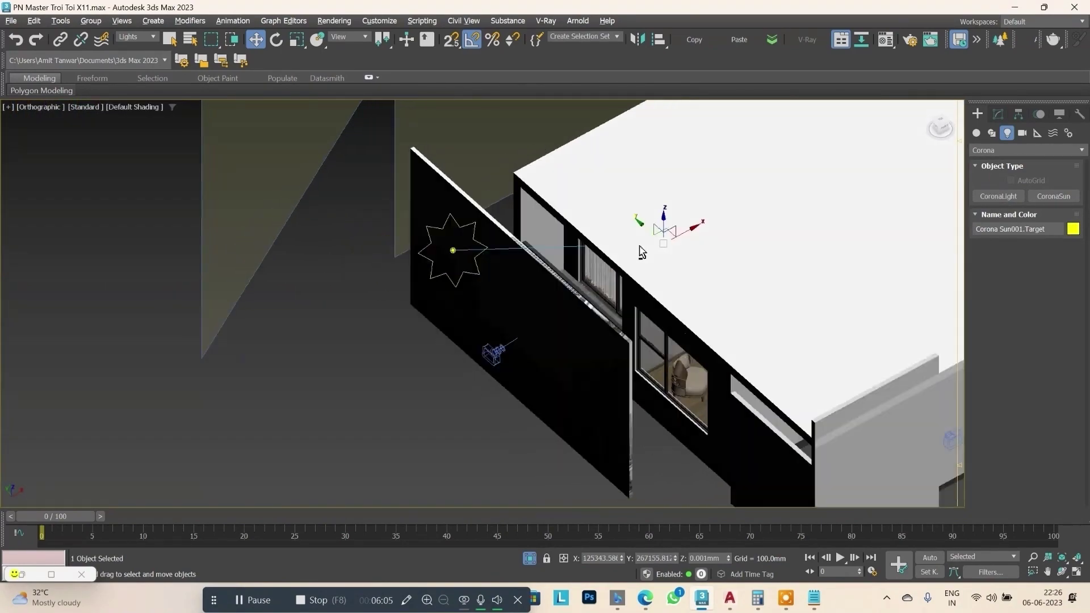
{"action": "scroll", "coordinate": [645, 246], "scroll_direction": "down", "scroll_amount": 3}
{"action": "key", "text": "F3"}
{"action": "scroll", "coordinate": [653, 247], "scroll_direction": "down", "scroll_amount": 3}
Switch to the Top view and unhide all hidden geometry.
{"action": "middle_click_drag", "start_coordinate": [656, 250], "coordinate": [621, 187], "text": "alt"}
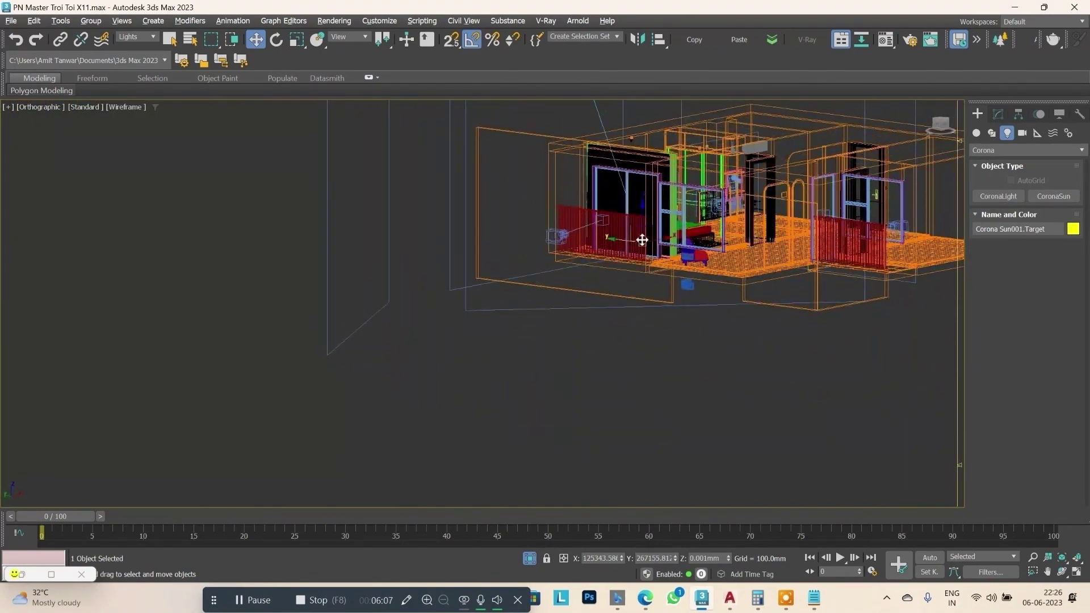
{"action": "scroll", "coordinate": [621, 187], "scroll_direction": "up", "scroll_amount": 5}
{"action": "scroll", "coordinate": [596, 227], "scroll_direction": "down", "scroll_amount": 5}
{"action": "mouse_move", "coordinate": [596, 227]}
{"action": "middle_mouse_down", "text": "alt"}
{"action": "mouse_move", "coordinate": [625, 243]}
{"action": "mouse_move", "coordinate": [616, 251]}
{"action": "middle_mouse_up", "text": "alt"}
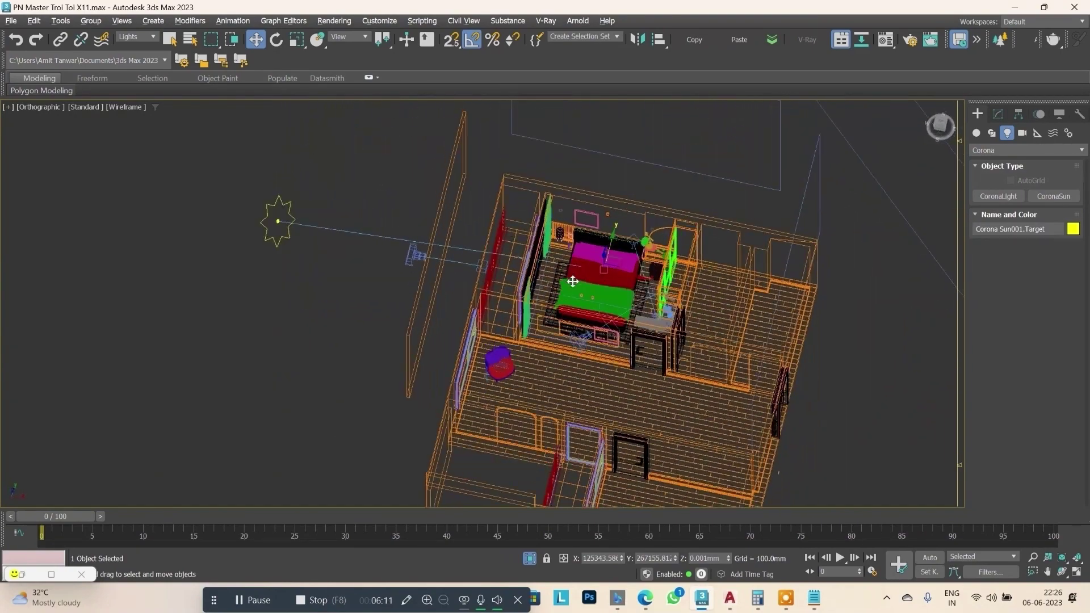
{"action": "mouse_move", "coordinate": [590, 255]}
{"action": "middle_mouse_down", "text": "alt"}
{"action": "mouse_move", "coordinate": [914, 134]}
{"action": "mouse_move", "coordinate": [719, 236]}
{"action": "middle_mouse_up", "text": "alt"}
{"action": "key", "text": "t"}
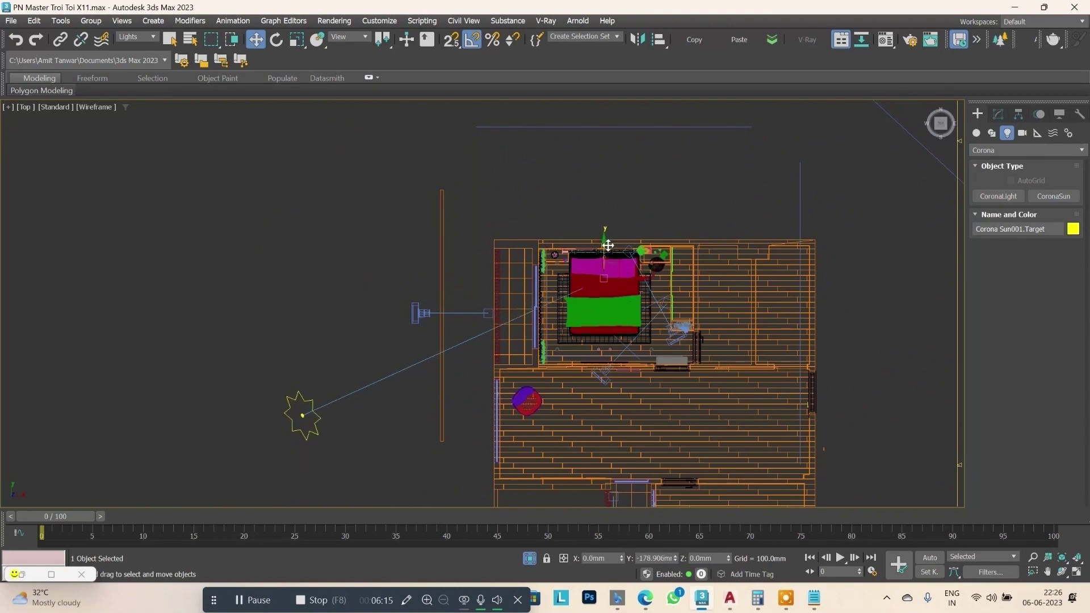
{"action": "mouse_move", "coordinate": [608, 245]}
{"action": "middle_mouse_down", "text": "alt"}
{"action": "mouse_move", "coordinate": [625, 187]}
{"action": "mouse_move", "coordinate": [588, 243]}
{"action": "mouse_move", "coordinate": [657, 259]}
{"action": "mouse_move", "coordinate": [667, 206]}
{"action": "middle_mouse_up", "text": "alt"}
{"action": "scroll", "coordinate": [587, 243], "scroll_direction": "up", "scroll_amount": 5}
{"action": "scroll", "coordinate": [588, 243], "scroll_direction": "down", "scroll_amount": 5}
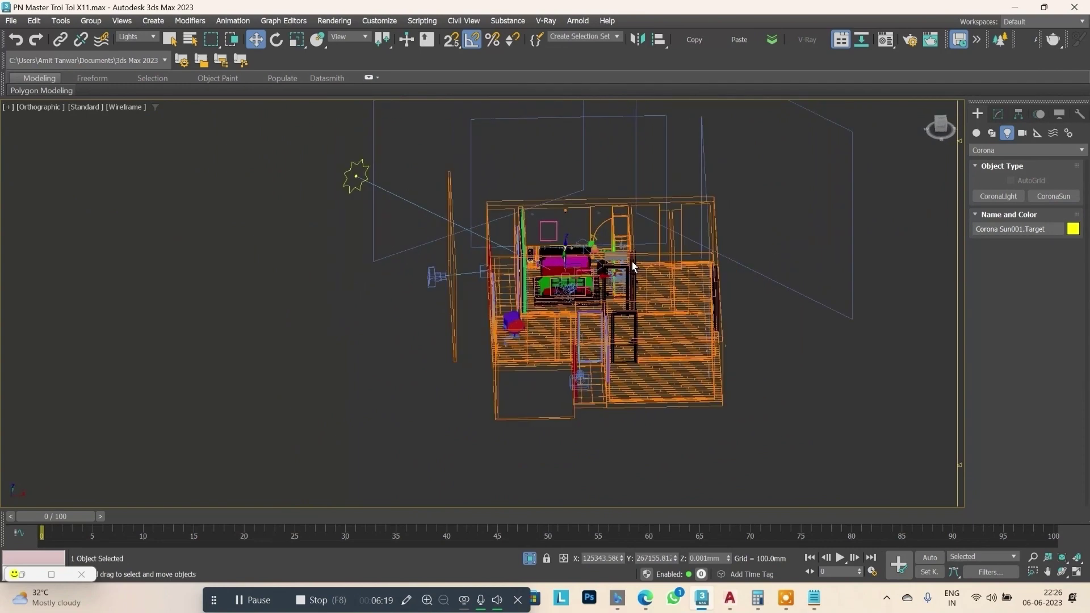
{"action": "right_click", "coordinate": [668, 207]}
{"action": "left_click", "coordinate": [713, 143]}
View through CoronaCamera001 and start an interactive render in the Corona VFB.
{"action": "left_click", "coordinate": [798, 211]}
{"action": "key", "text": "c"}
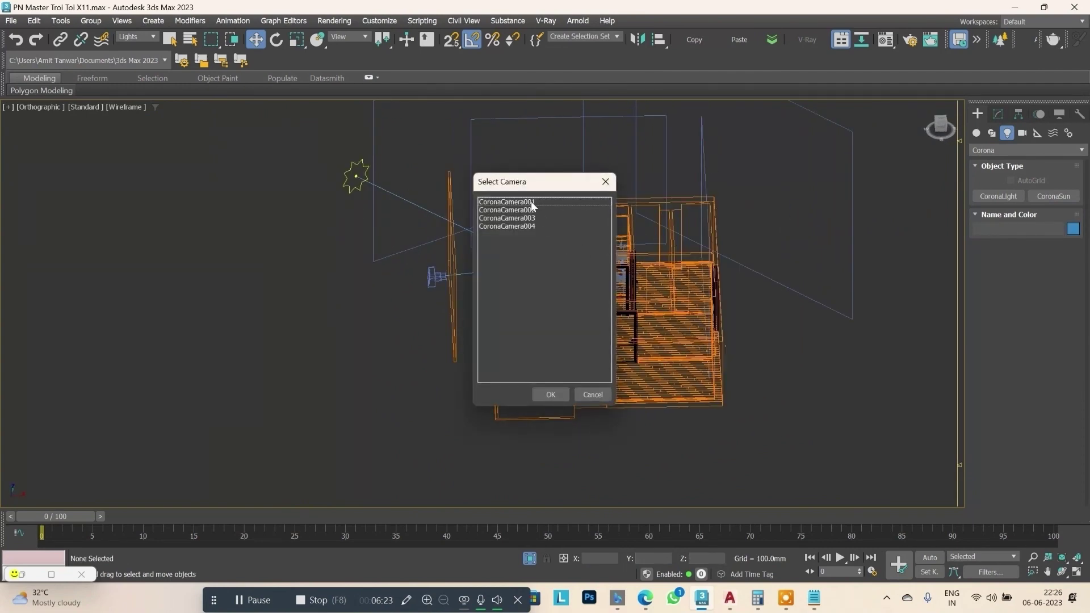
{"action": "double_click", "coordinate": [527, 200]}
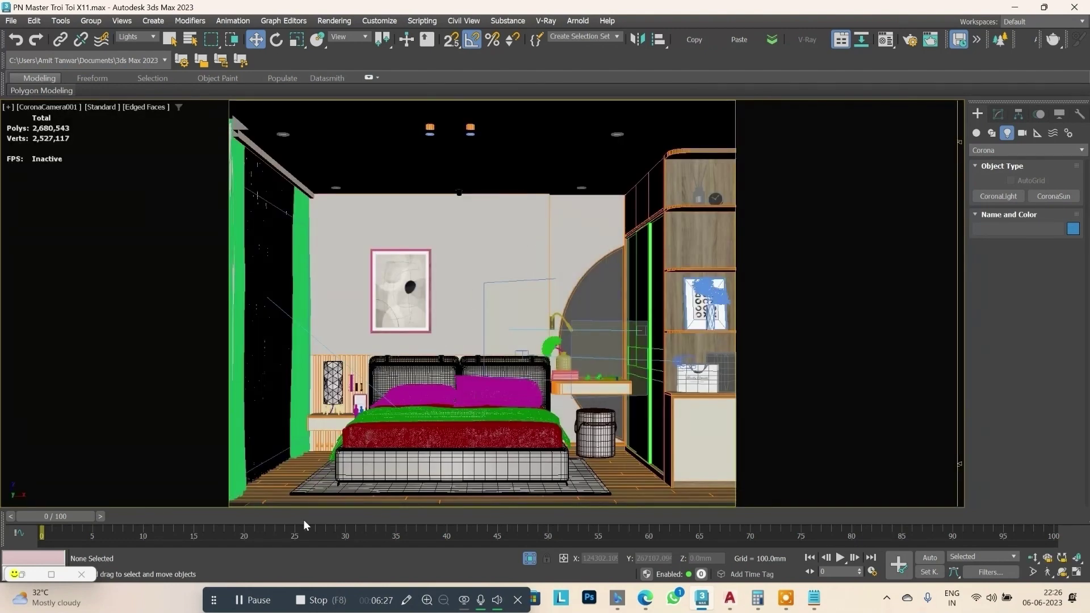
{"action": "key", "text": "shift+q"}
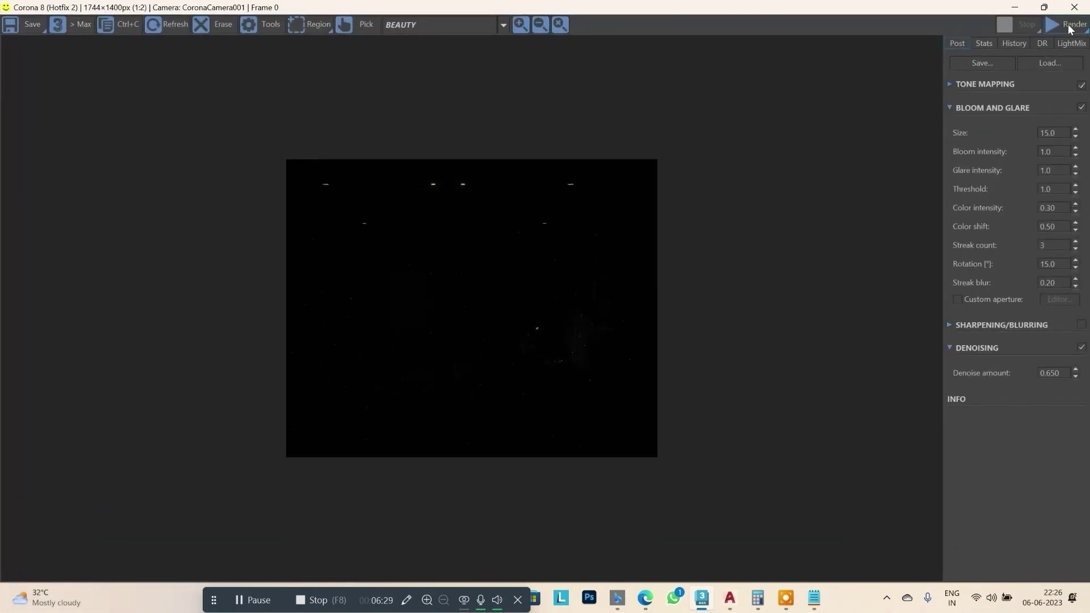
{"action": "left_click_drag", "start_coordinate": [1070, 26], "coordinate": [1071, 46]}
{"action": "left_click", "coordinate": [1068, 41]}
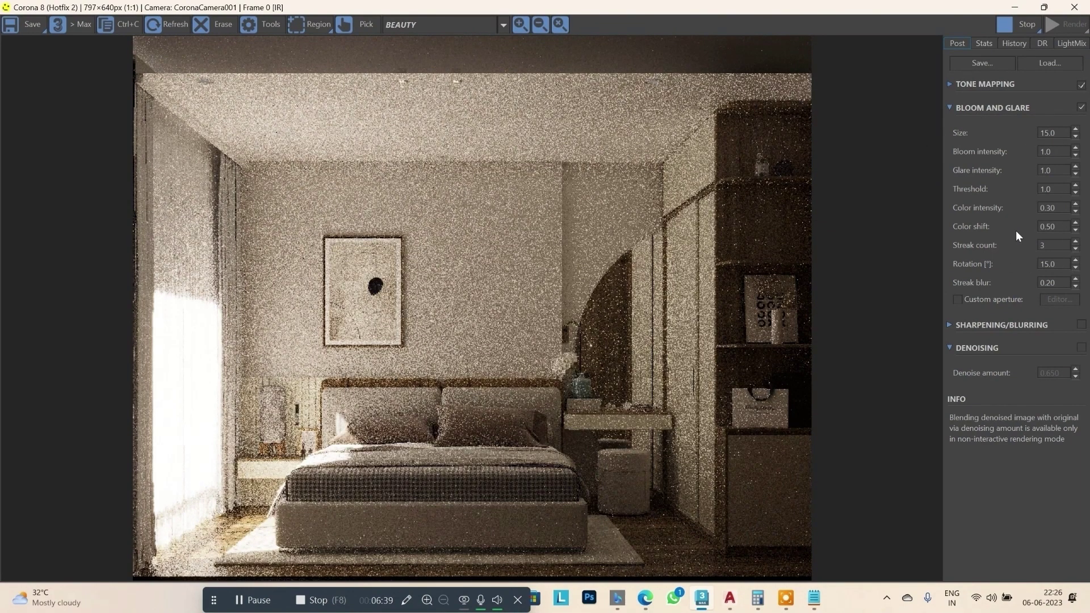
Reset tone-mapping Highlight Compression and Contrast to 1.0, then shrink the frame buffer.
{"action": "left_click", "coordinate": [986, 87]}
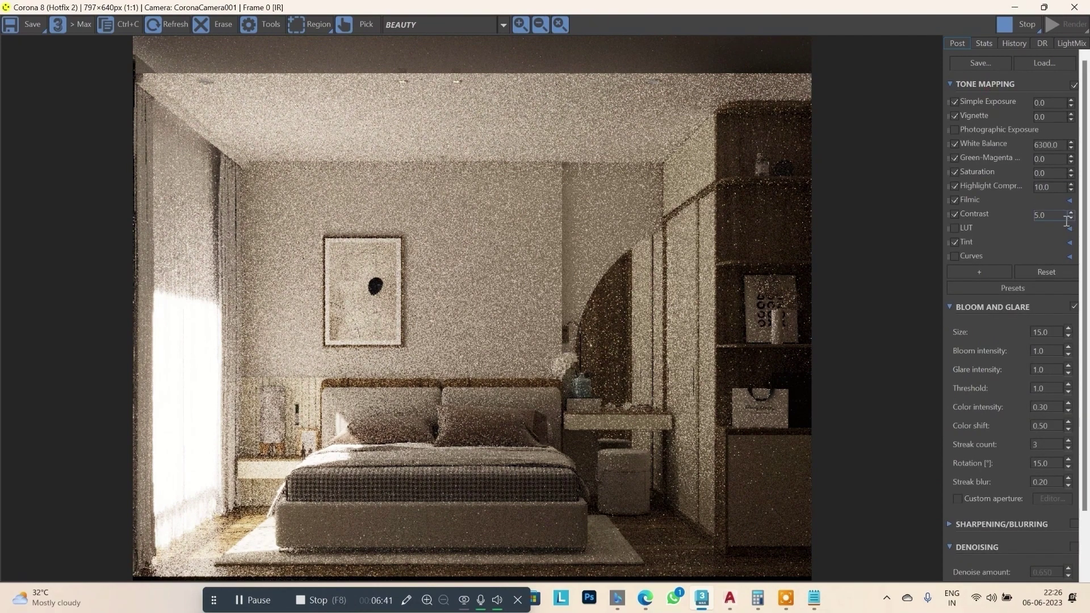
{"action": "right_click", "coordinate": [1071, 190]}
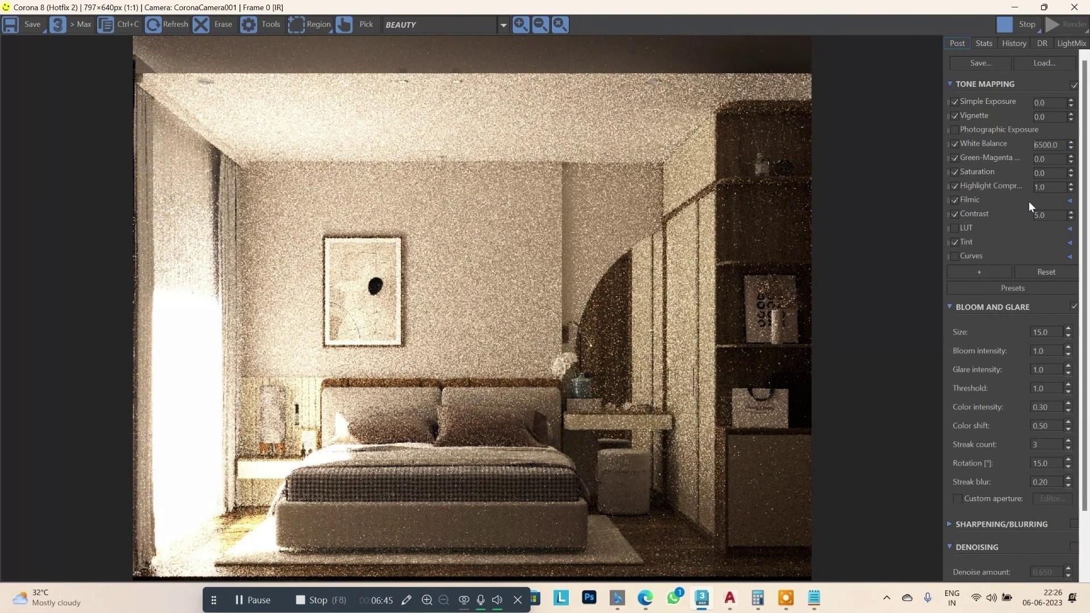
{"action": "right_click", "coordinate": [1071, 214]}
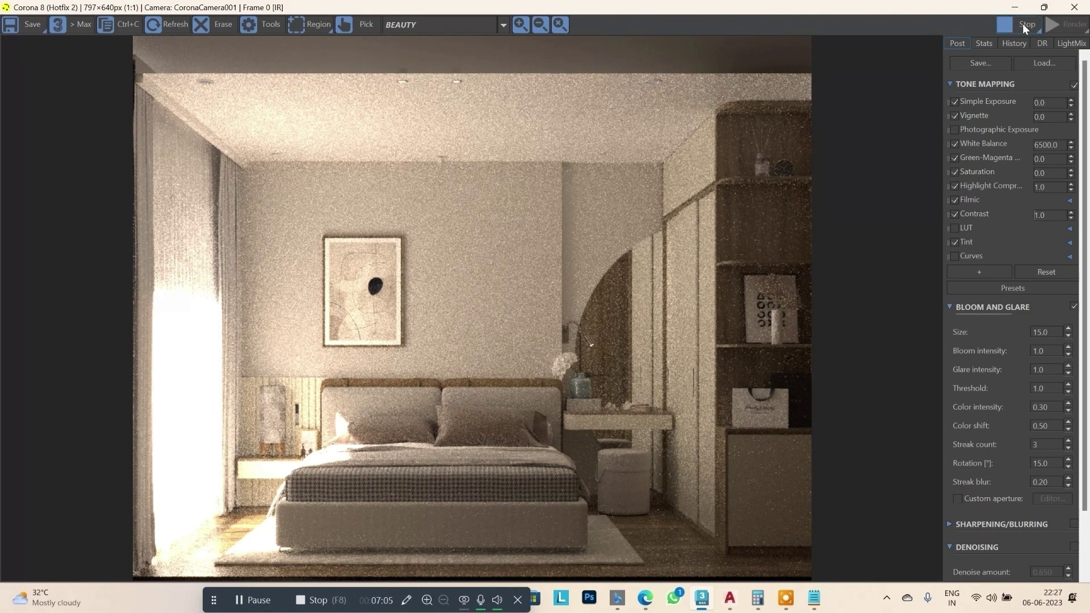
{"action": "left_click", "coordinate": [1044, 7]}
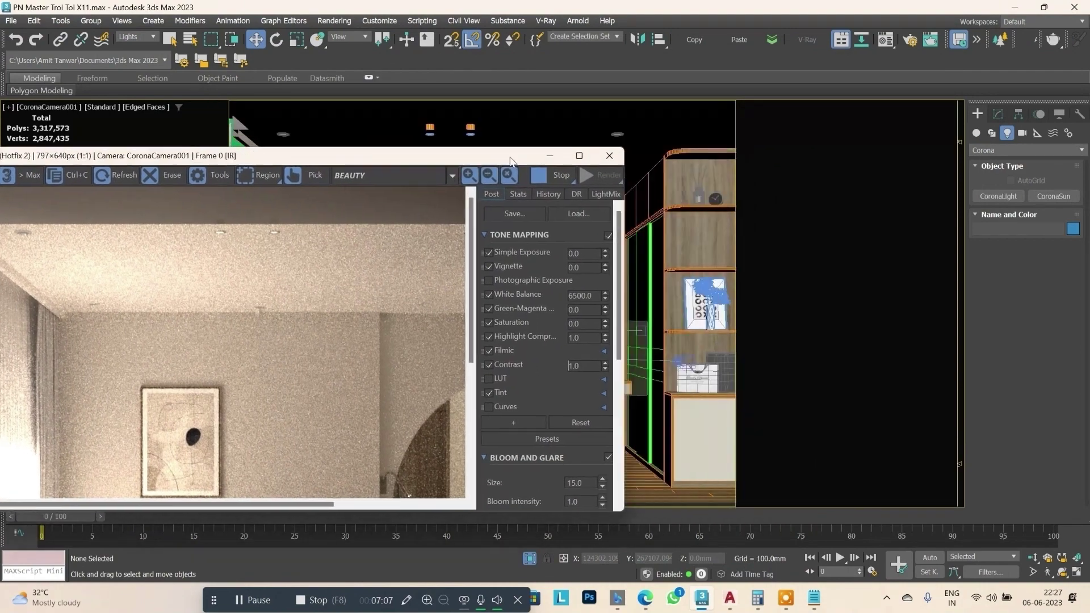
Select Corona Sun001 in Perspective view and show its Modify parameters.
{"action": "left_click_drag", "start_coordinate": [454, 96], "coordinate": [242, 88]}
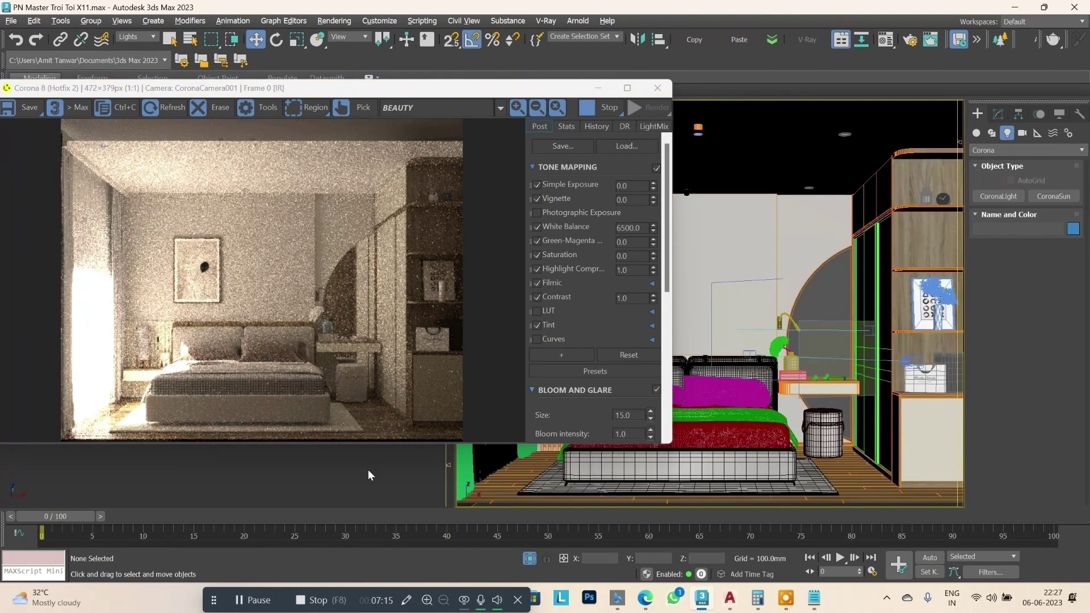
{"action": "key", "text": "p"}
{"action": "left_click_drag", "start_coordinate": [398, 87], "coordinate": [369, 109]}
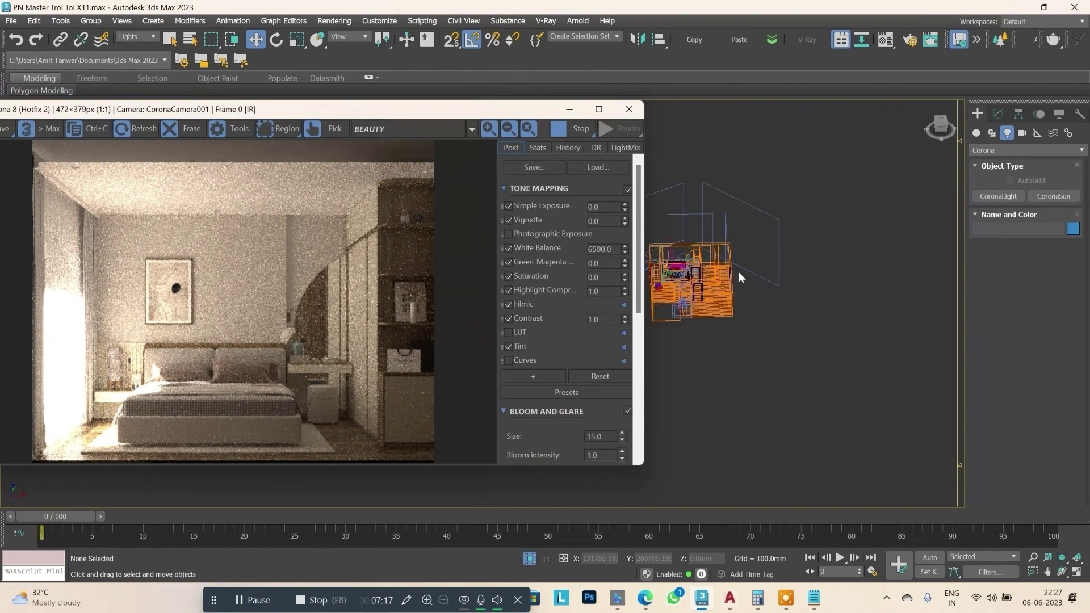
{"action": "scroll", "coordinate": [671, 212], "scroll_direction": "up", "scroll_amount": 4}
{"action": "scroll", "coordinate": [671, 212], "scroll_direction": "up", "scroll_amount": 5}
{"action": "left_click", "coordinate": [671, 212]}
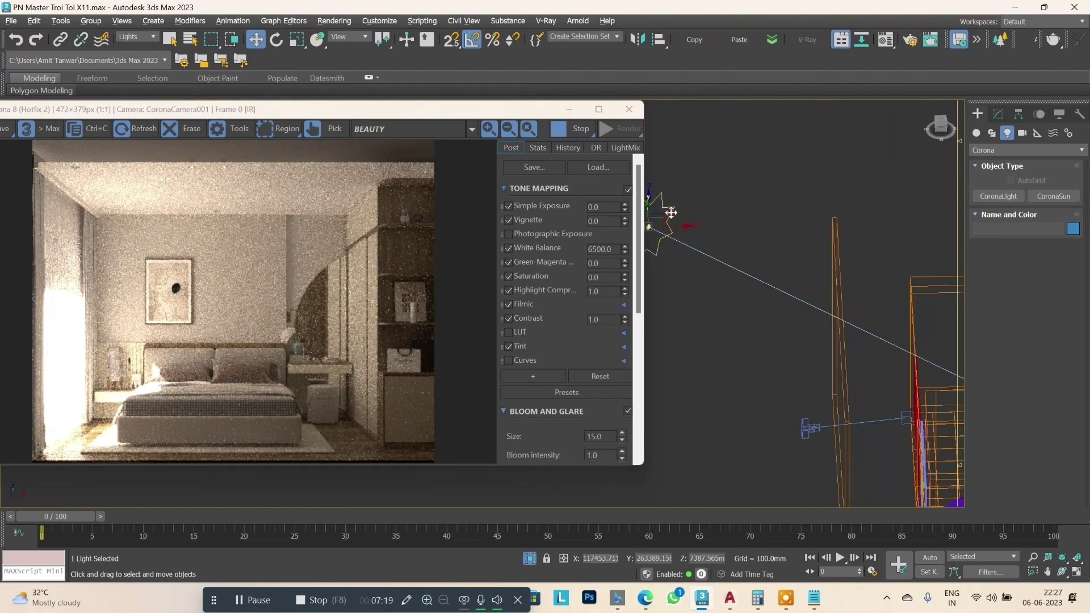
{"action": "scroll", "coordinate": [690, 213], "scroll_direction": "down", "scroll_amount": 4}
{"action": "scroll", "coordinate": [690, 212], "scroll_direction": "down", "scroll_amount": 3}
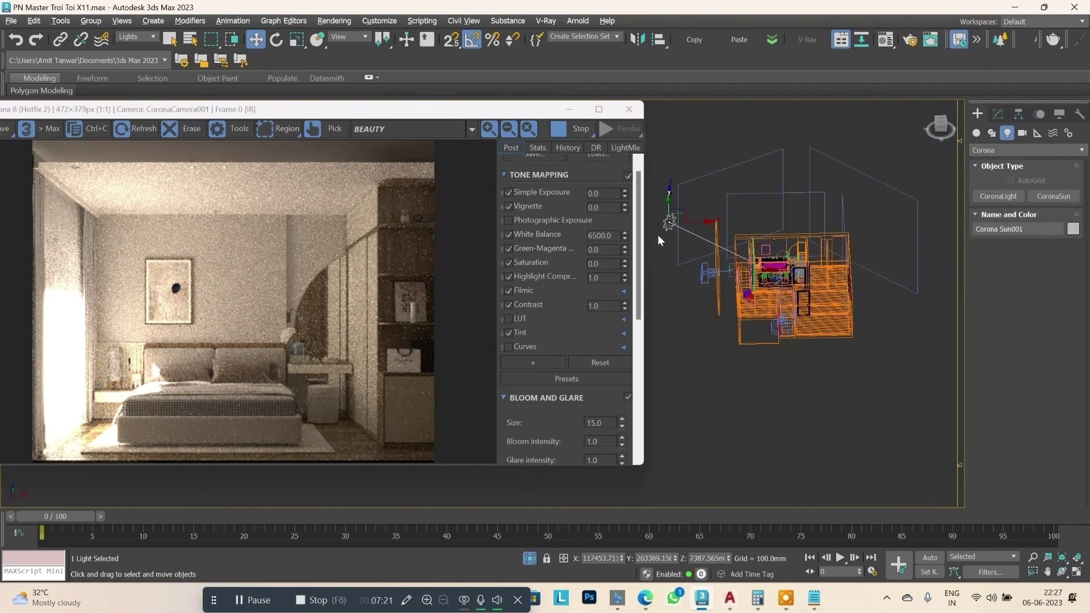
{"action": "left_click", "coordinate": [998, 113]}
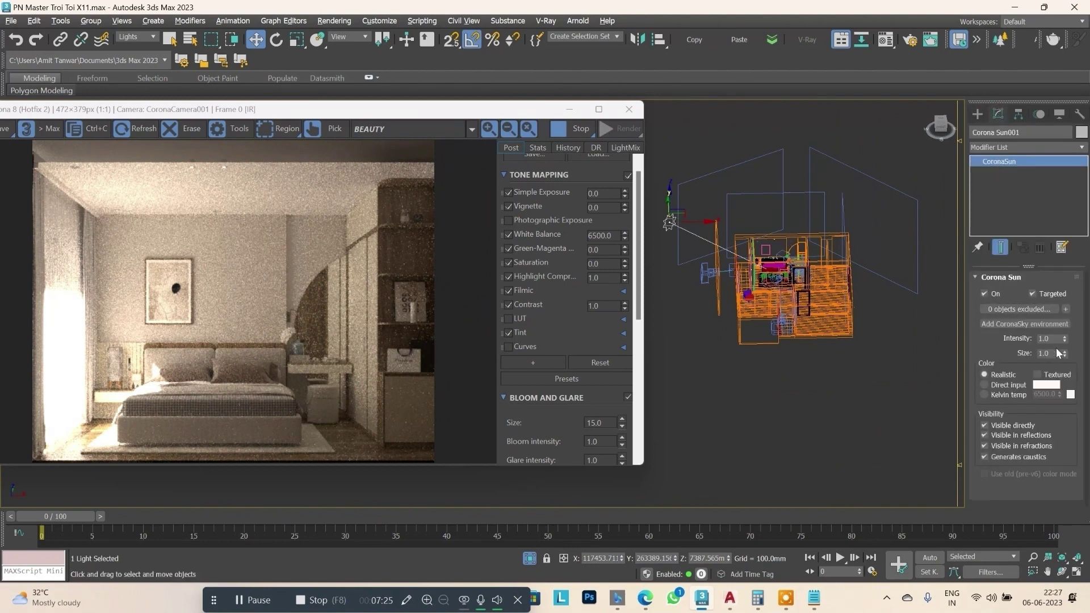
{"action": "mouse_move", "coordinate": [1051, 338]}
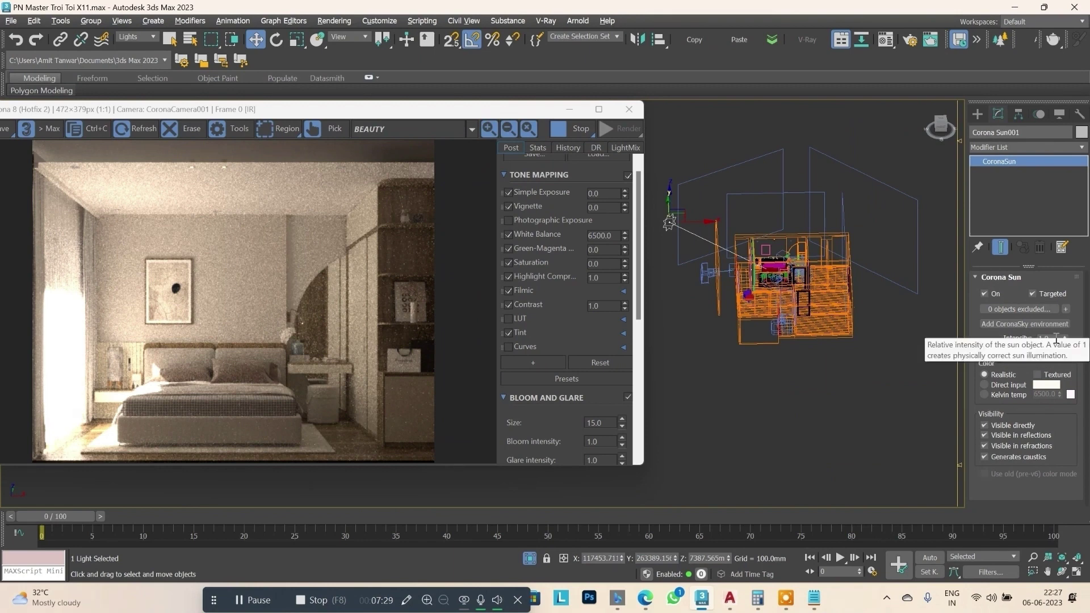
Set the Corona Sun intensity to 0.1 and its size to 10.
{"action": "left_click_drag", "start_coordinate": [1054, 339], "coordinate": [1031, 338]}
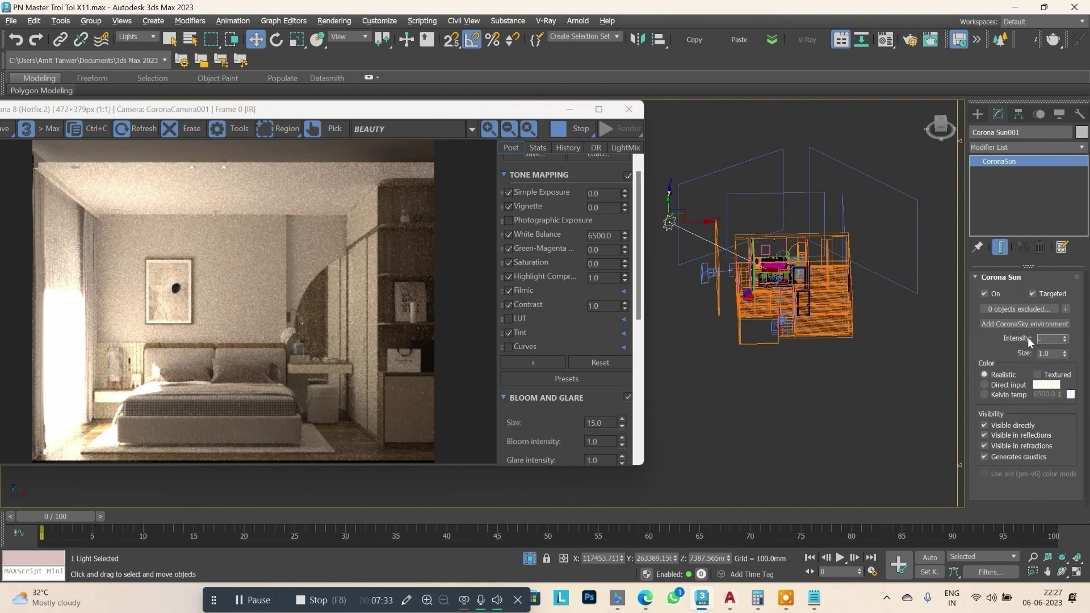
{"action": "type", "text": "0.1"}
{"action": "key", "text": "Return"}
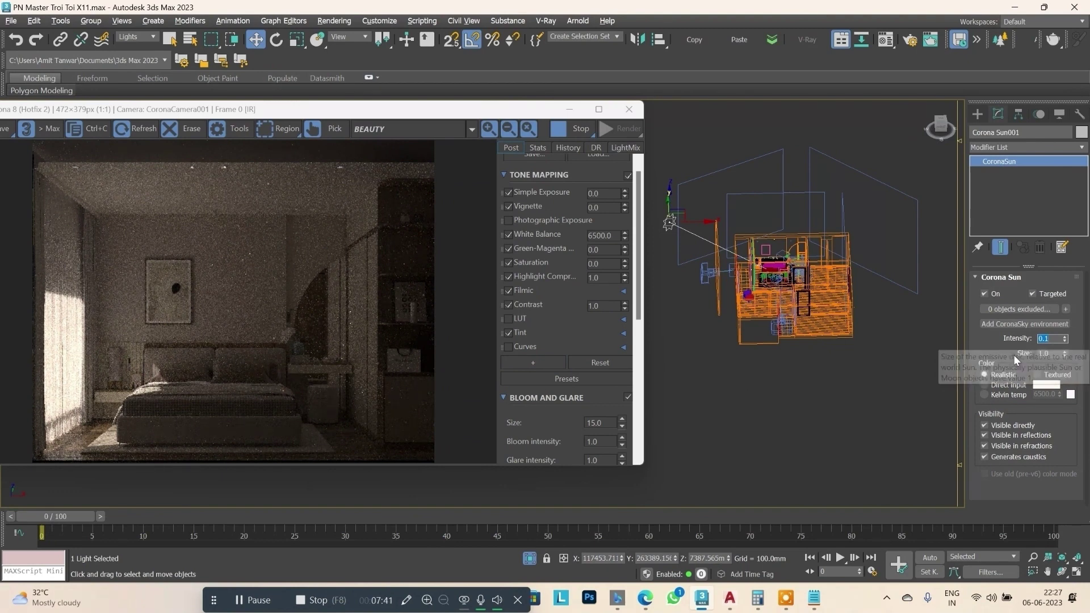
{"action": "left_click", "coordinate": [1051, 355]}
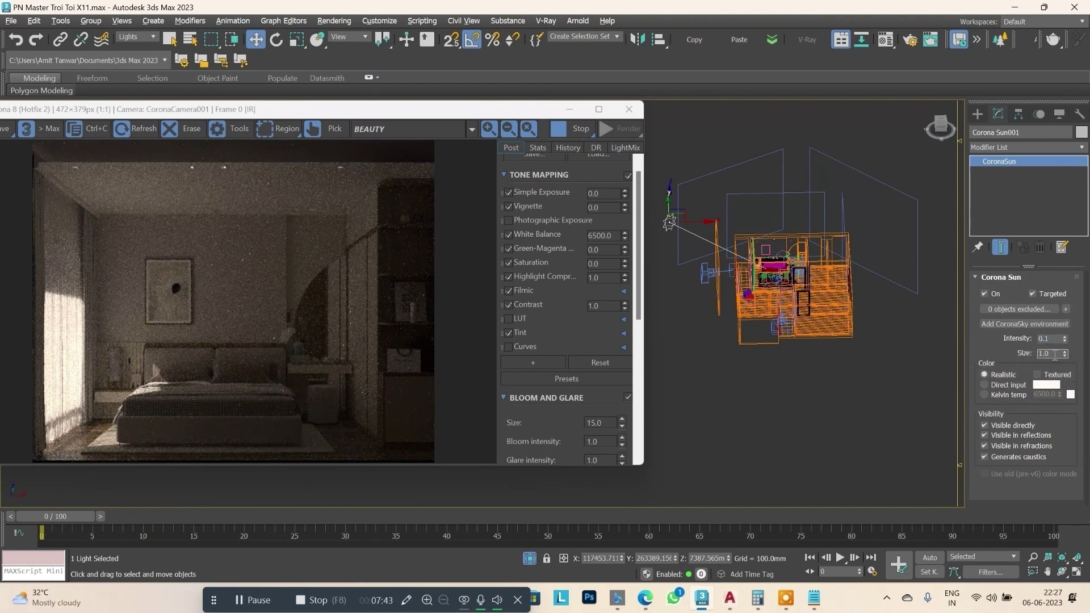
{"action": "left_click_drag", "start_coordinate": [1054, 354], "coordinate": [1037, 356]}
{"action": "type", "text": "10"}
{"action": "key", "text": "Return"}
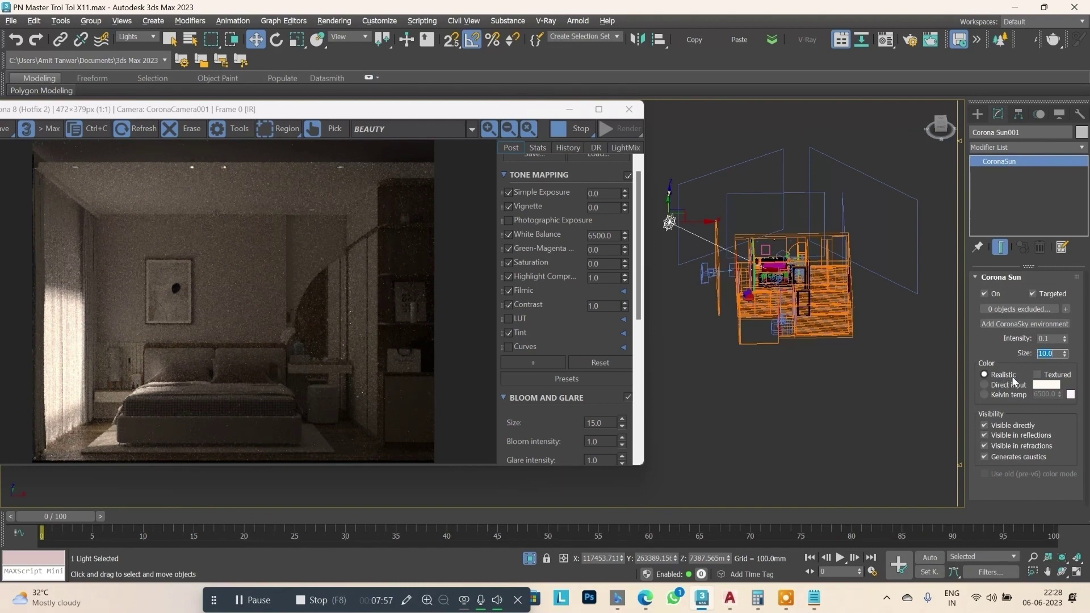
Try Kelvin sun colours of 4000 K and 7000 K, then return the colour to Realistic.
{"action": "left_click", "coordinate": [987, 385]}
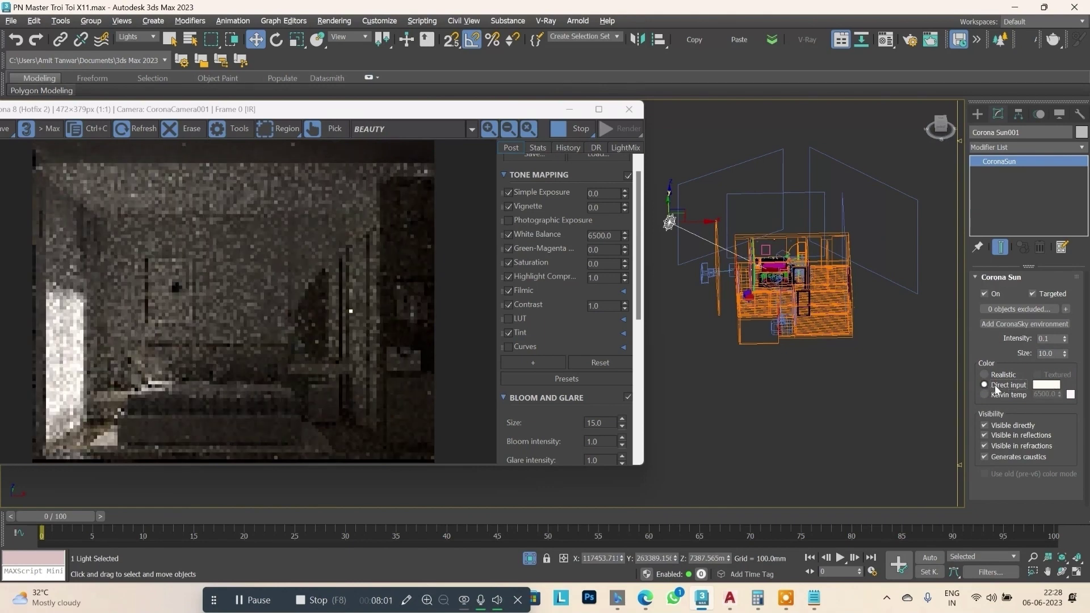
{"action": "left_click", "coordinate": [986, 394]}
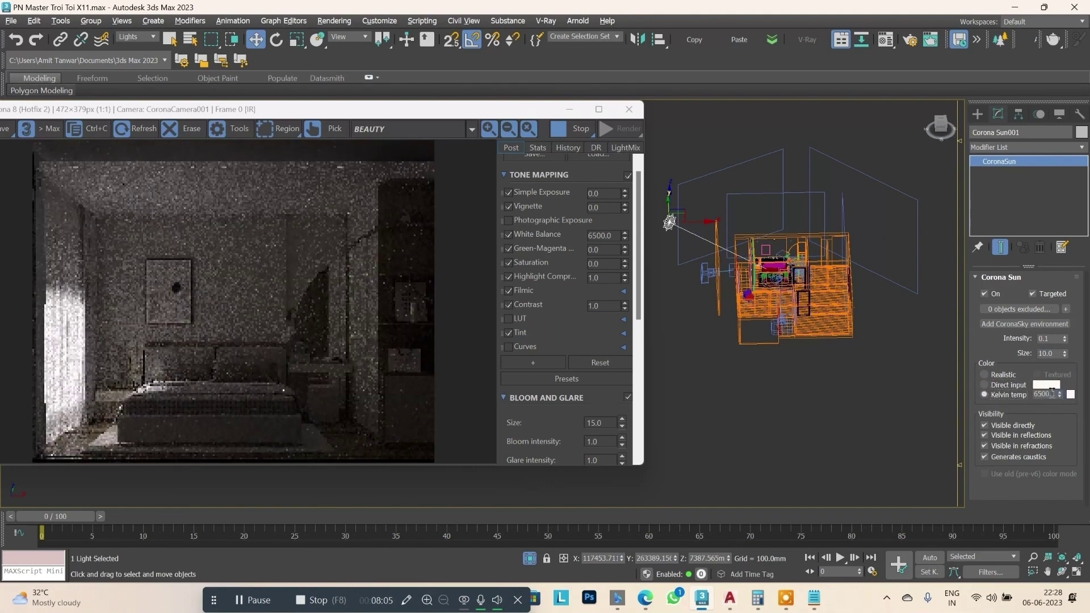
{"action": "left_click_drag", "start_coordinate": [1052, 393], "coordinate": [1026, 399]}
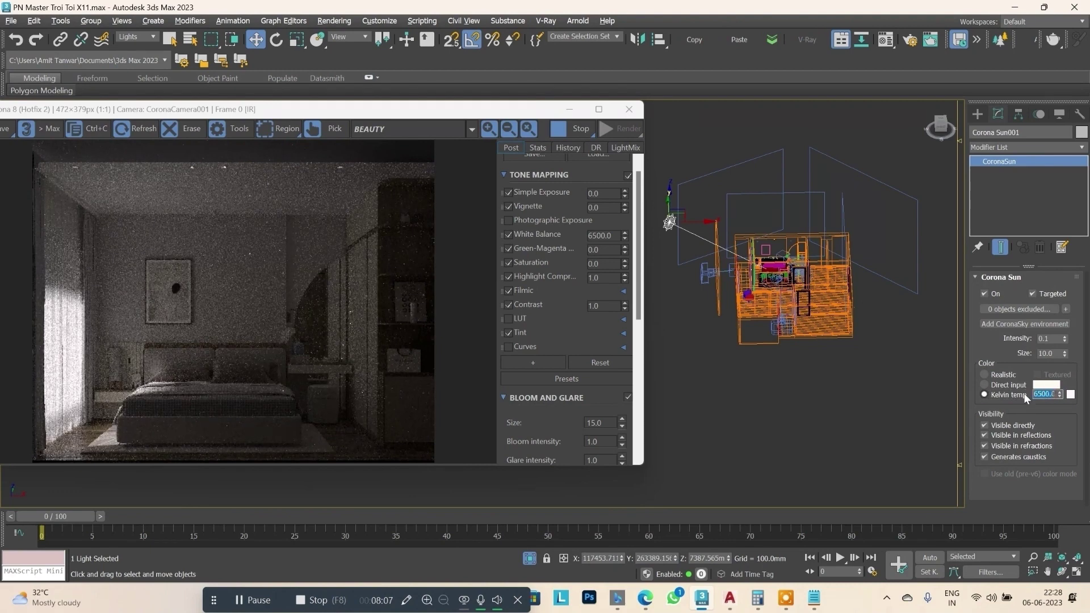
{"action": "type", "text": "400"}
{"action": "key", "text": "Return"}
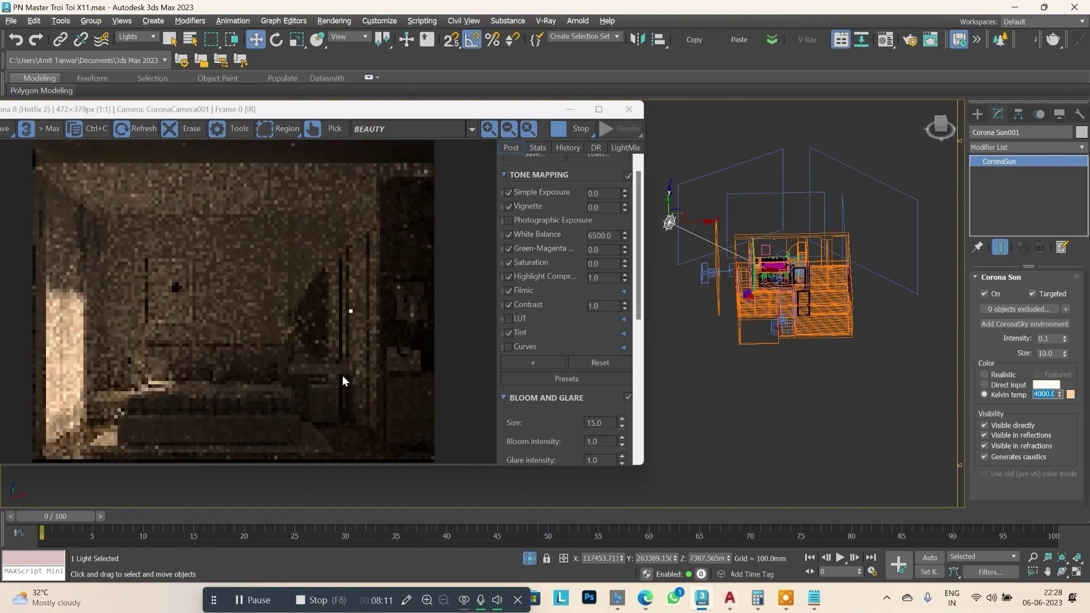
{"action": "type", "text": "7"}
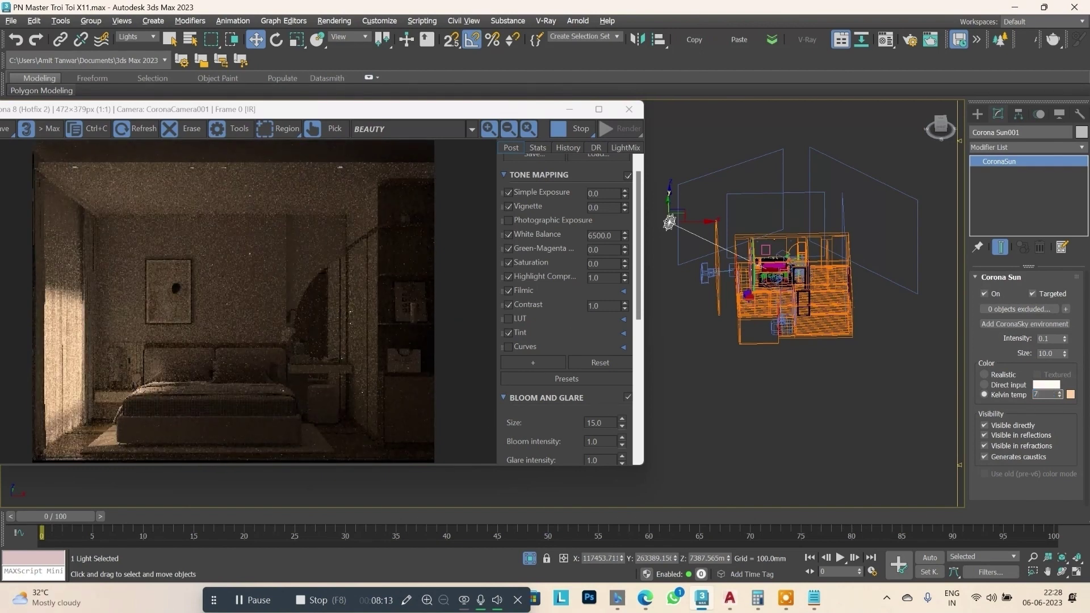
{"action": "type", "text": "000"}
{"action": "key", "text": "Return"}
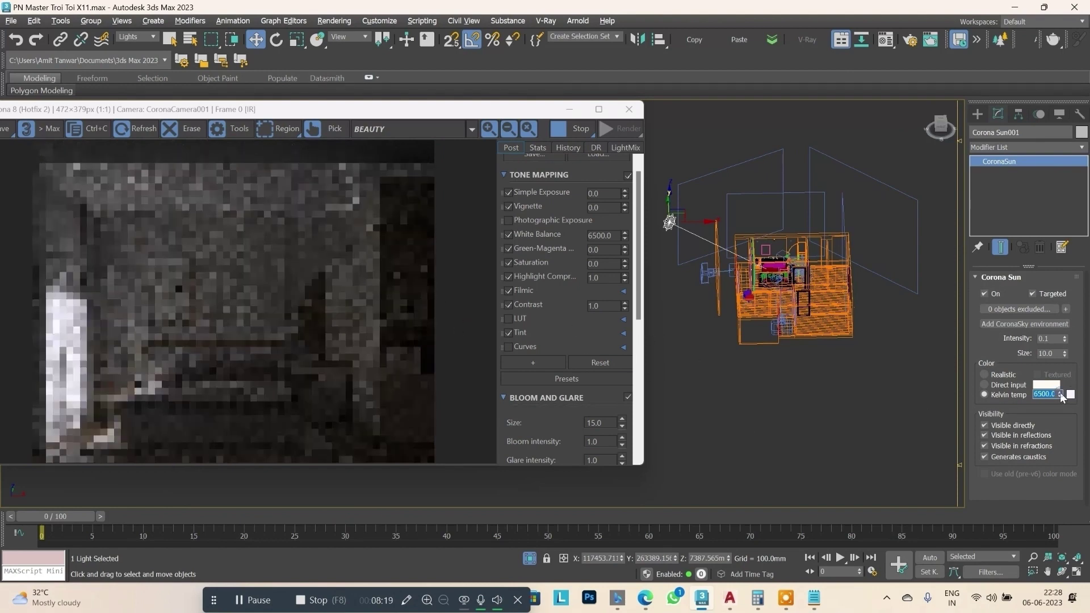
{"action": "left_click", "coordinate": [984, 374]}
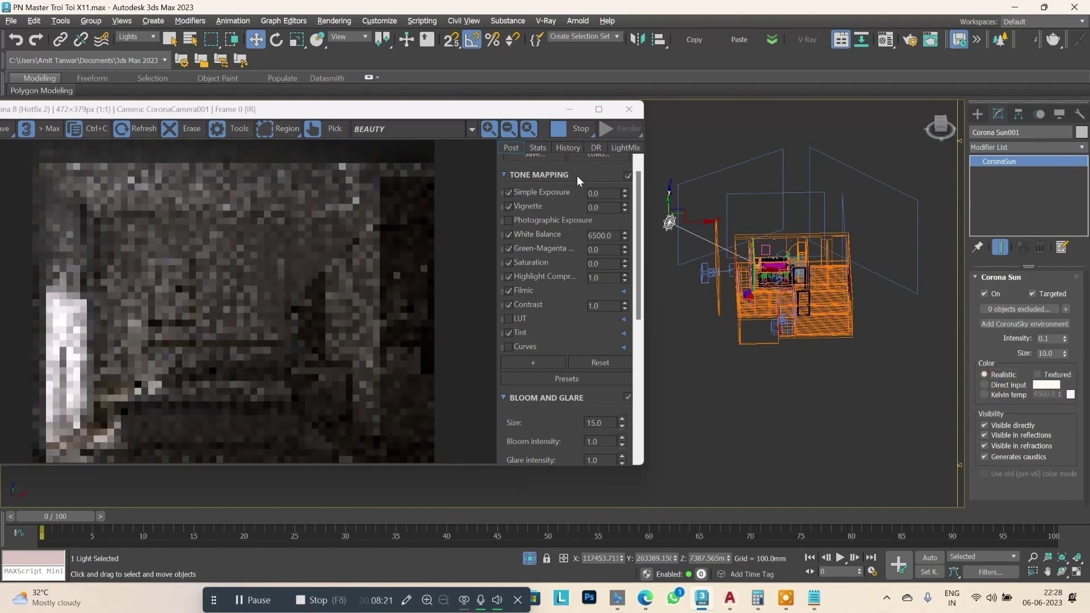
Deselect and reselect Corona Sun001 to refresh its parameter panel.
{"action": "scroll", "coordinate": [673, 223], "scroll_direction": "up", "scroll_amount": 2}
{"action": "scroll", "coordinate": [676, 224], "scroll_direction": "up", "scroll_amount": 2}
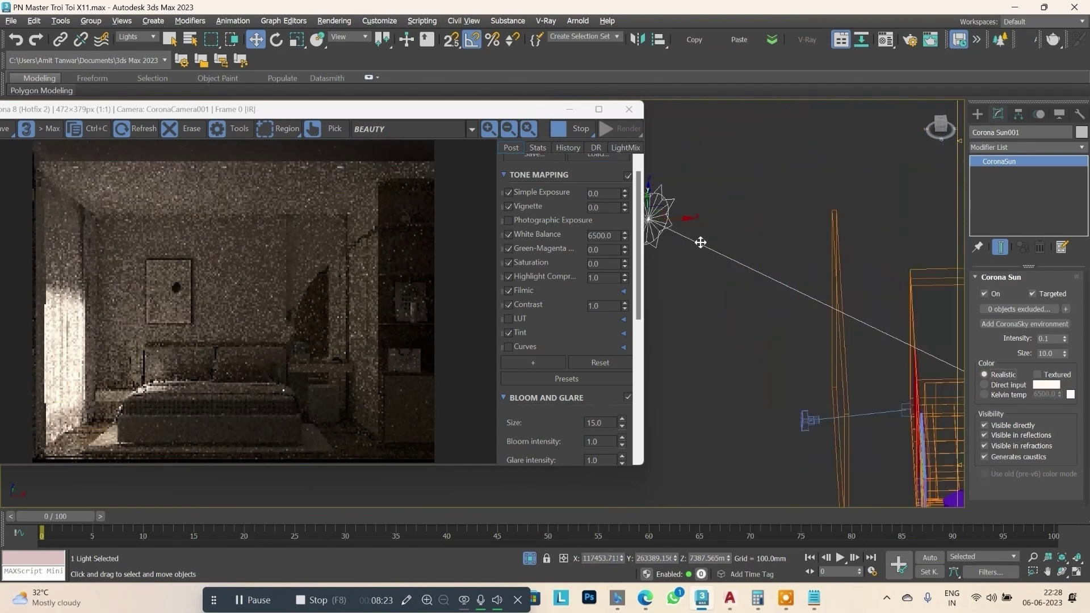
{"action": "scroll", "coordinate": [684, 230], "scroll_direction": "down", "scroll_amount": 2}
{"action": "scroll", "coordinate": [690, 227], "scroll_direction": "up", "scroll_amount": 2}
{"action": "left_click", "coordinate": [696, 219]}
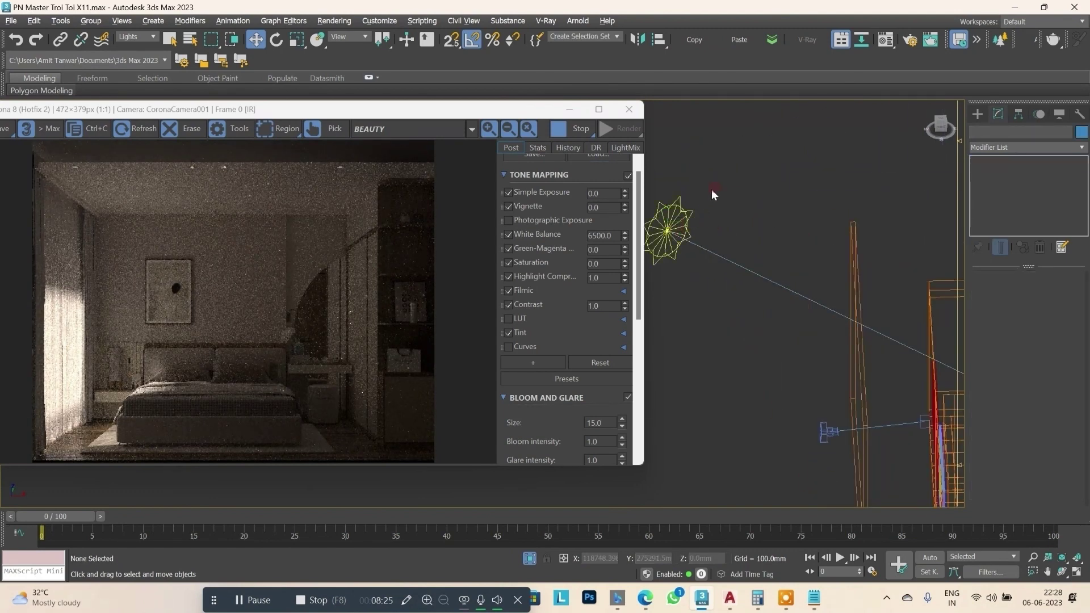
{"action": "left_click", "coordinate": [682, 207]}
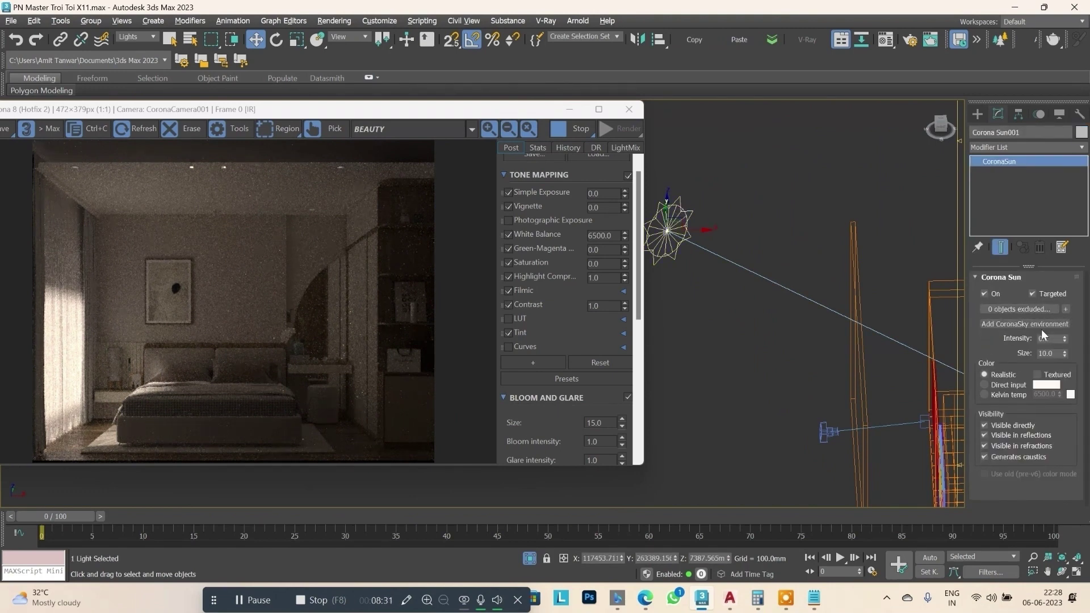
Open Environment and Effects with the 8 shortcut and position it beside the render.
{"action": "left_click", "coordinate": [707, 152]}
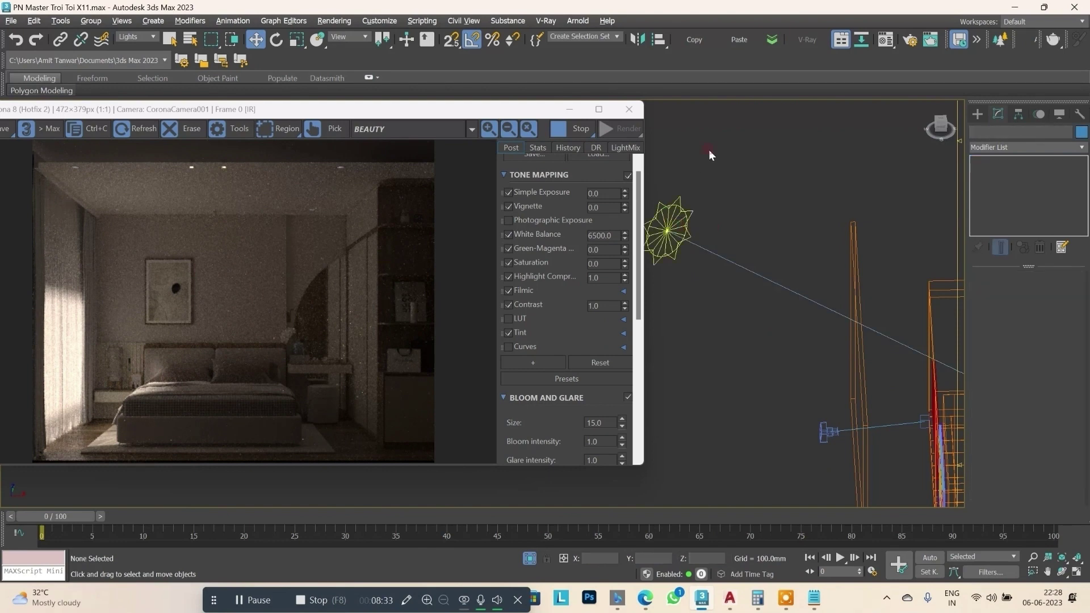
{"action": "key", "text": "8"}
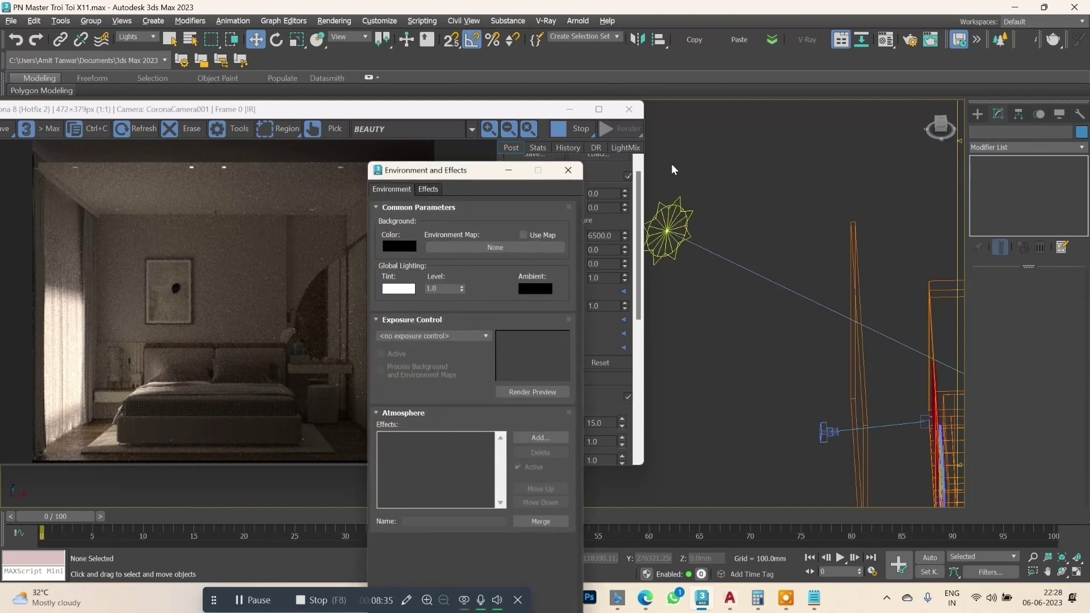
{"action": "left_click_drag", "start_coordinate": [469, 171], "coordinate": [608, 162]}
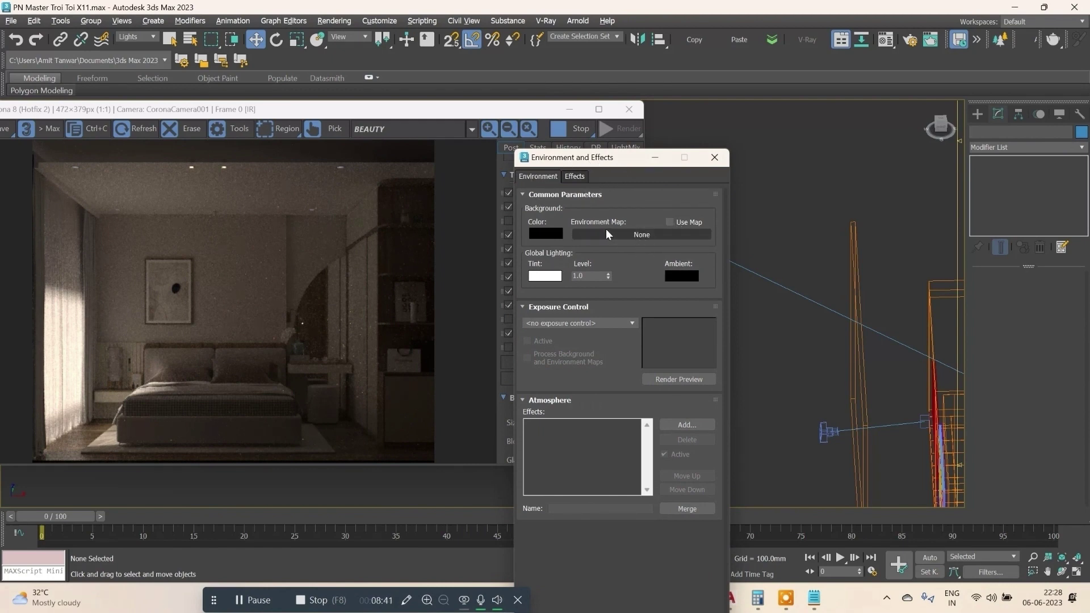
{"action": "left_click_drag", "start_coordinate": [629, 162], "coordinate": [565, 162]}
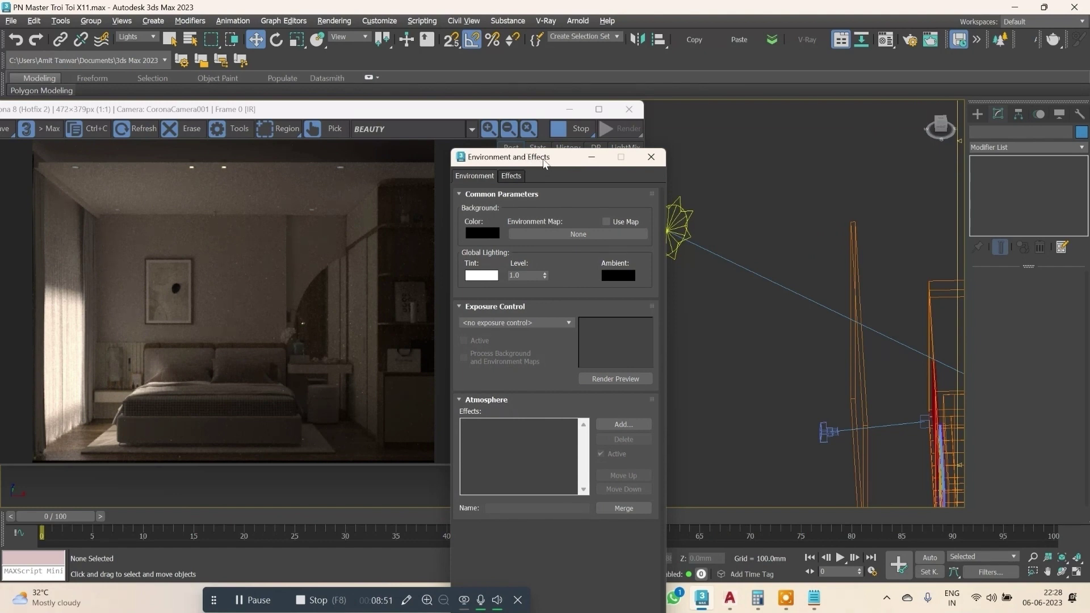
{"action": "left_click_drag", "start_coordinate": [538, 161], "coordinate": [507, 155]}
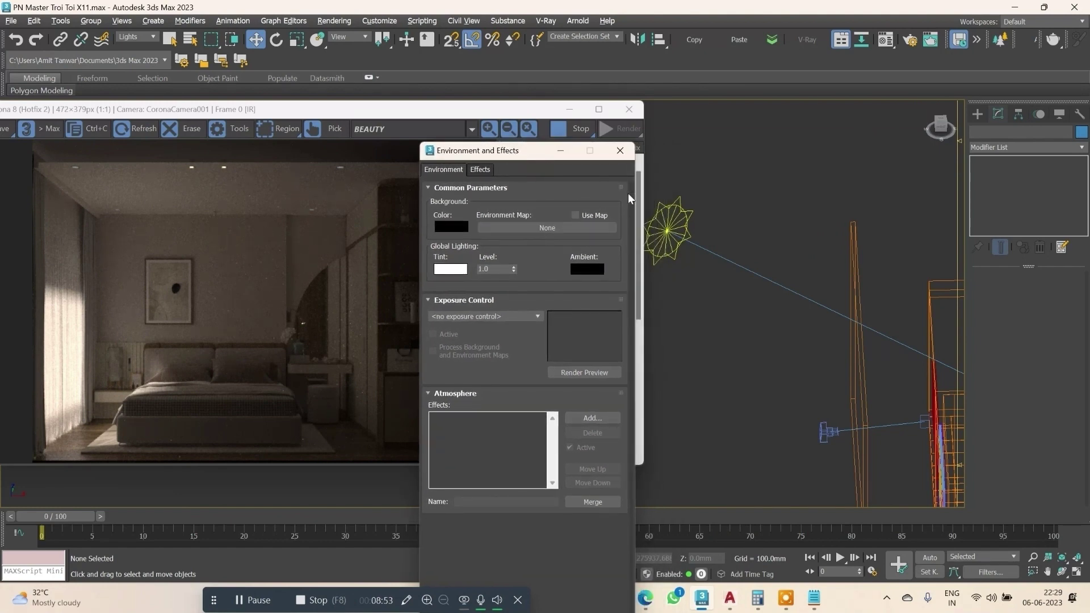
Browse for an environment map, close the browser without choosing one, and reselect Corona Sun.
{"action": "left_click", "coordinate": [706, 204]}
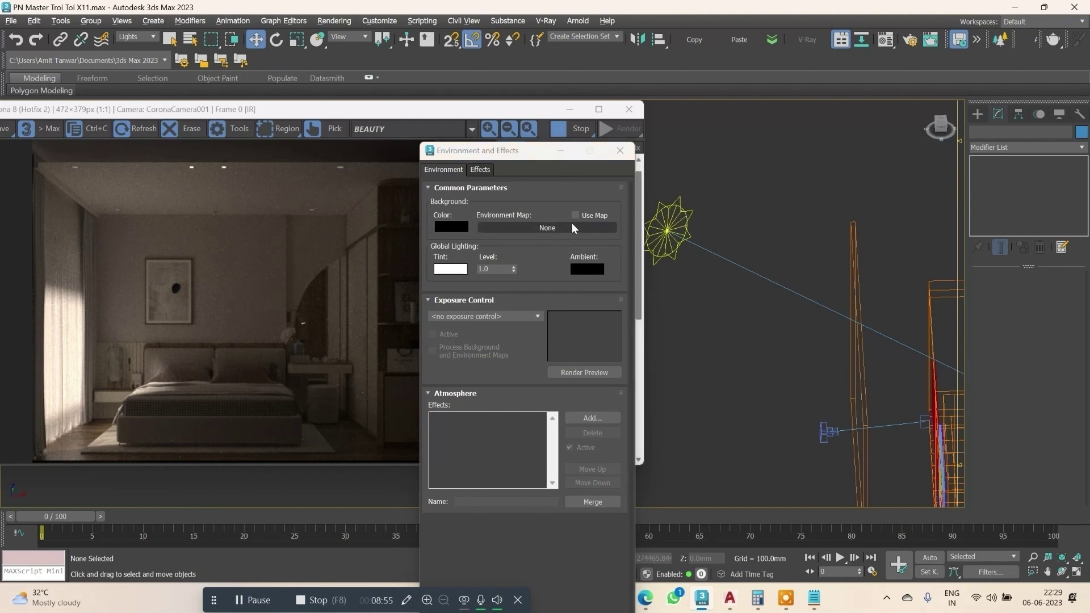
{"action": "left_click", "coordinate": [550, 226]}
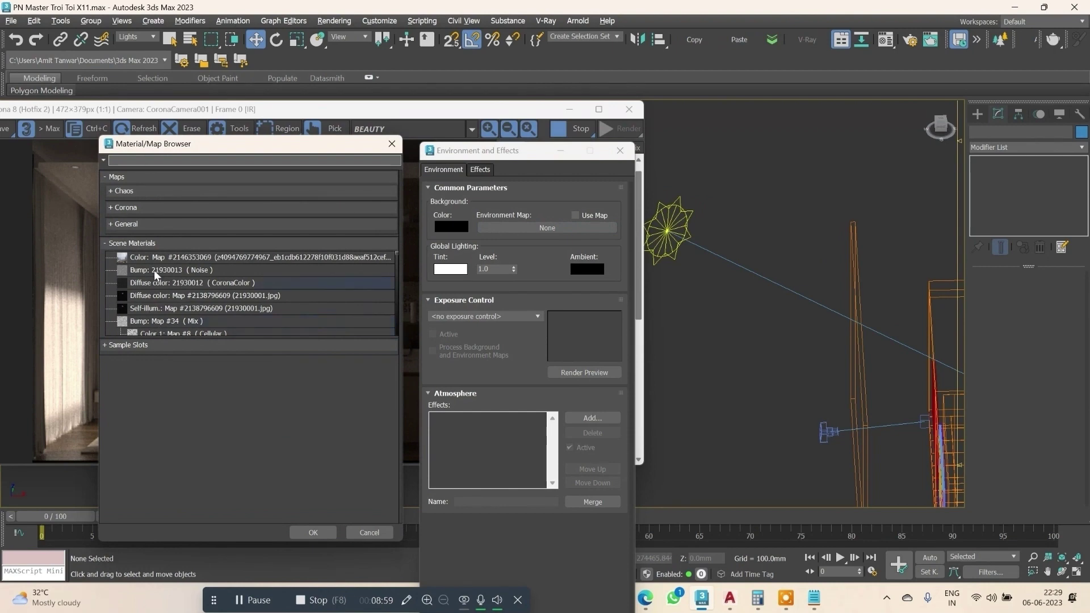
{"action": "left_click", "coordinate": [392, 143]}
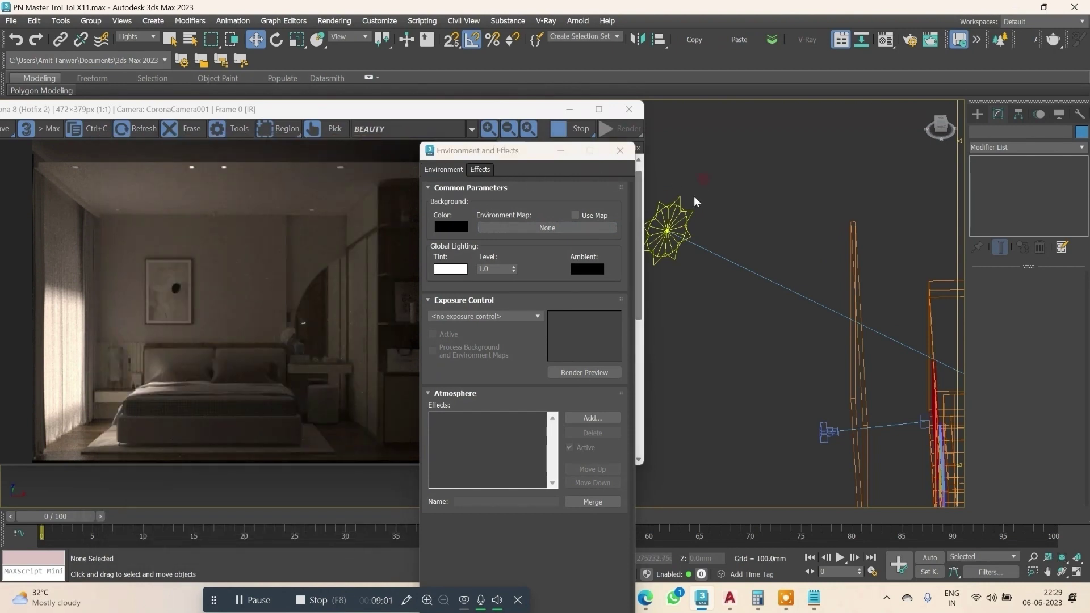
{"action": "left_click", "coordinate": [680, 215]}
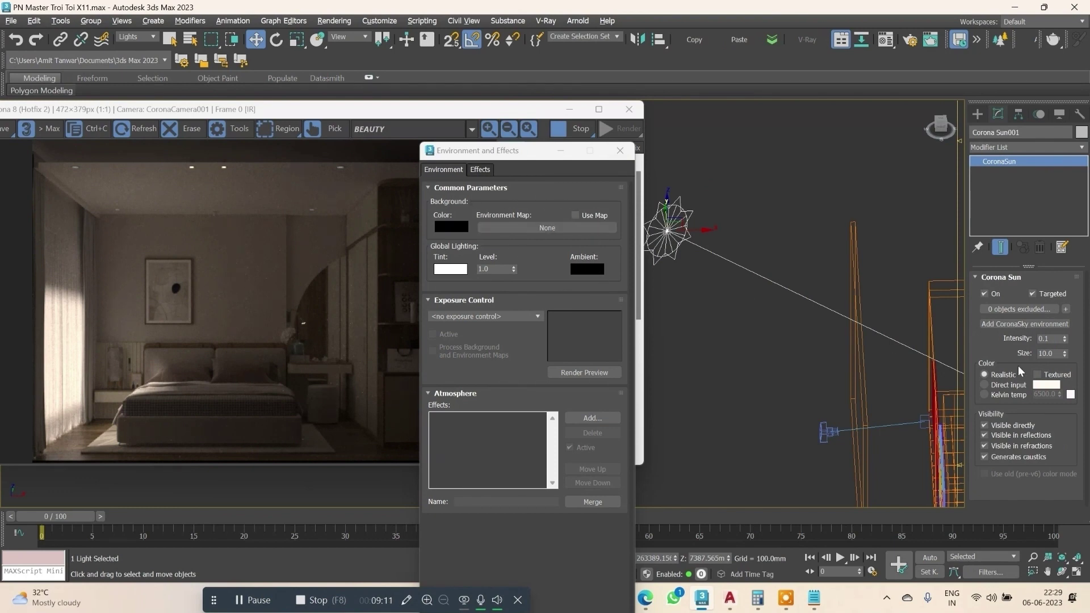
Add a sun-linked CoronaSky environment, minimize Environment settings, and maximize the Corona render window.
{"action": "left_click", "coordinate": [1012, 319]}
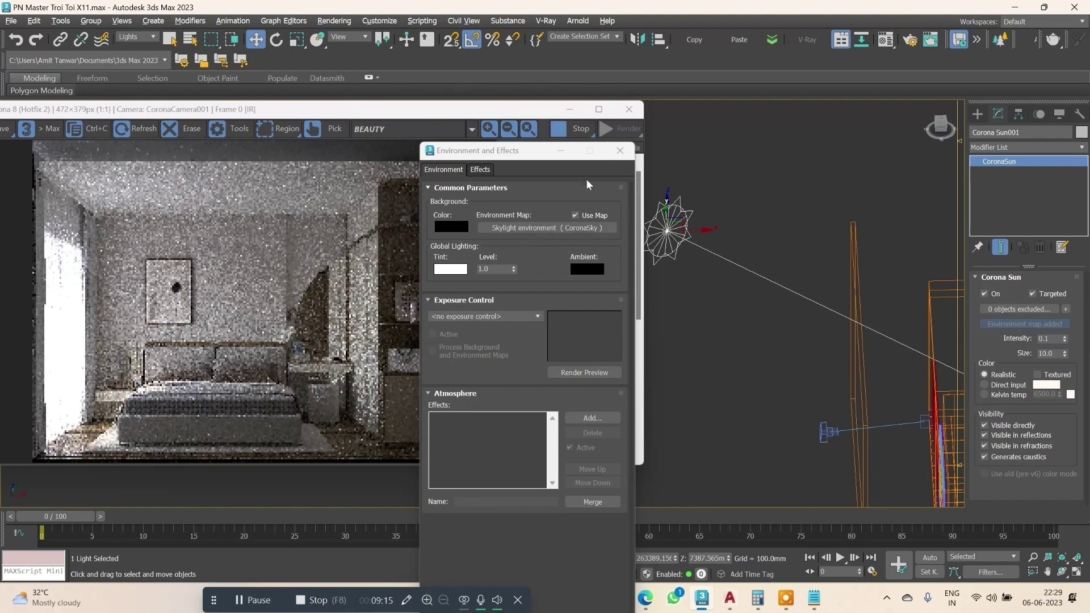
{"action": "left_click", "coordinate": [562, 152]}
{"action": "left_click", "coordinate": [598, 109]}
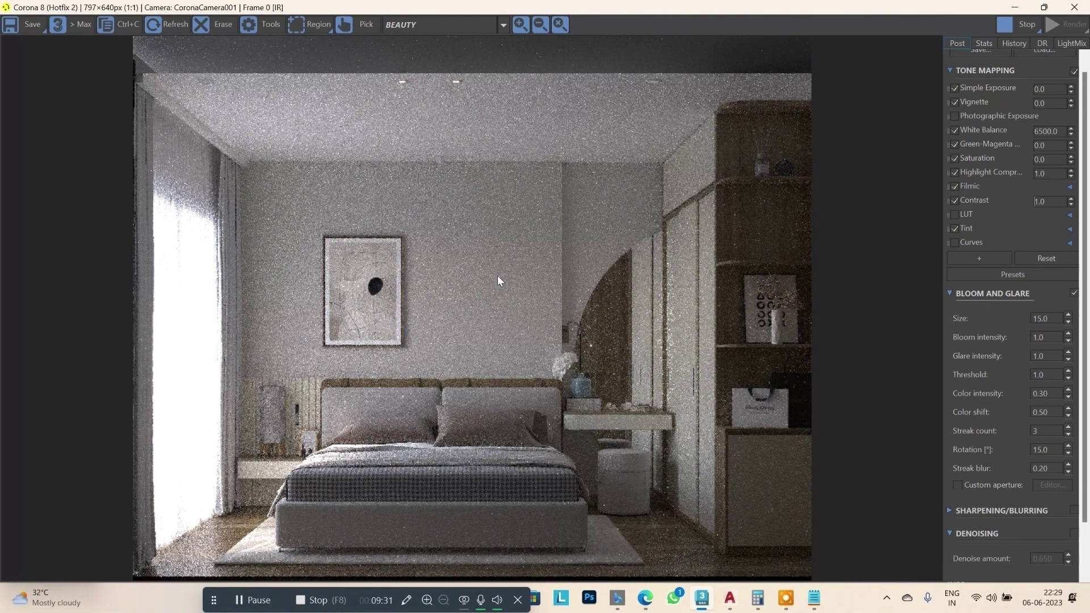
Stop the interactive render, move the VFB aside, and orbit to a tilted view of the house.
{"action": "left_click", "coordinate": [1030, 24]}
{"action": "left_click_drag", "start_coordinate": [985, 10], "coordinate": [441, 367]}
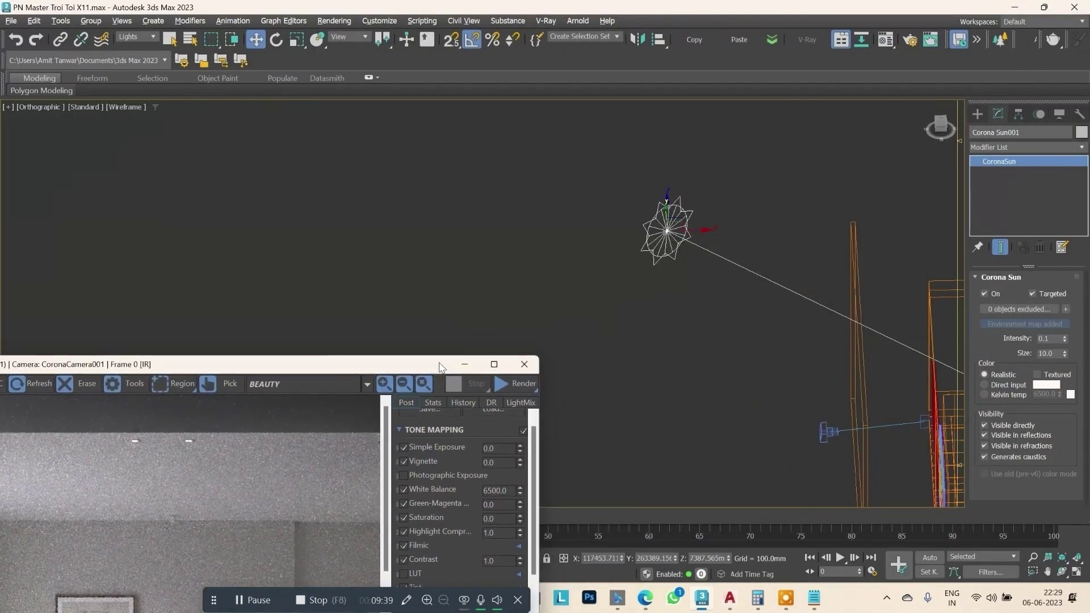
{"action": "scroll", "coordinate": [537, 227], "scroll_direction": "down", "scroll_amount": 5}
{"action": "scroll", "coordinate": [573, 188], "scroll_direction": "up", "scroll_amount": 3}
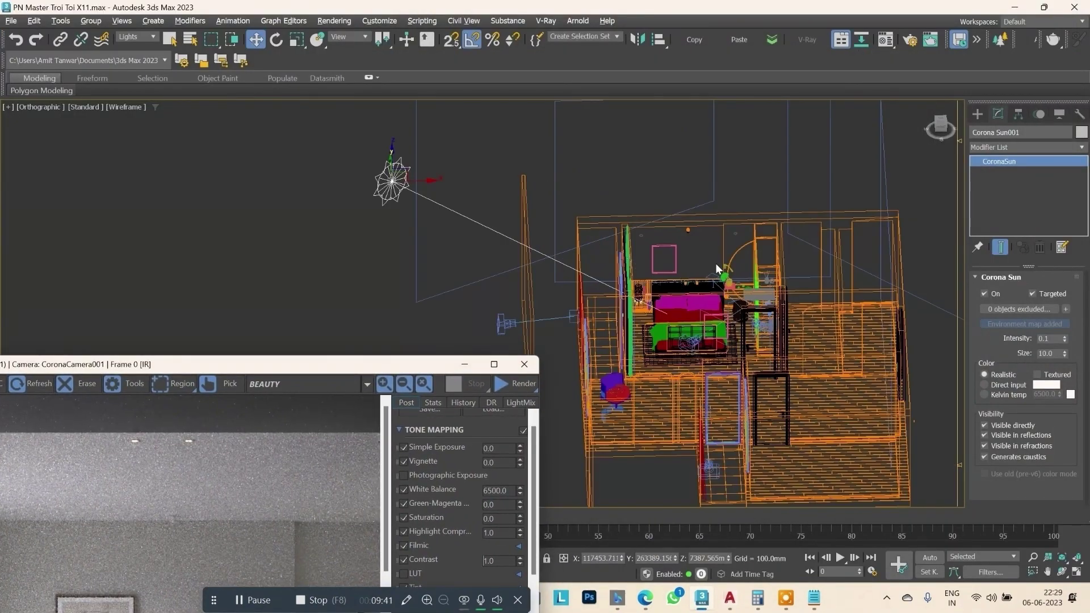
{"action": "left_click", "coordinate": [940, 119]}
{"action": "scroll", "coordinate": [618, 254], "scroll_direction": "down", "scroll_amount": 3}
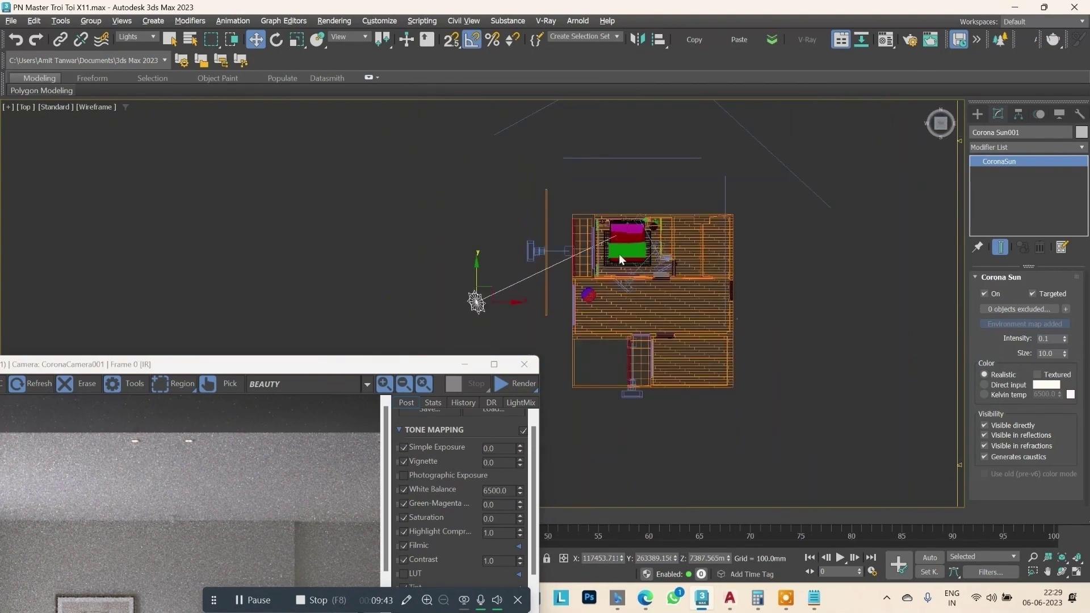
{"action": "scroll", "coordinate": [700, 318], "scroll_direction": "up", "scroll_amount": 6}
{"action": "scroll", "coordinate": [699, 318], "scroll_direction": "down", "scroll_amount": 3}
{"action": "middle_click_drag", "start_coordinate": [695, 316], "coordinate": [716, 289], "text": "alt"}
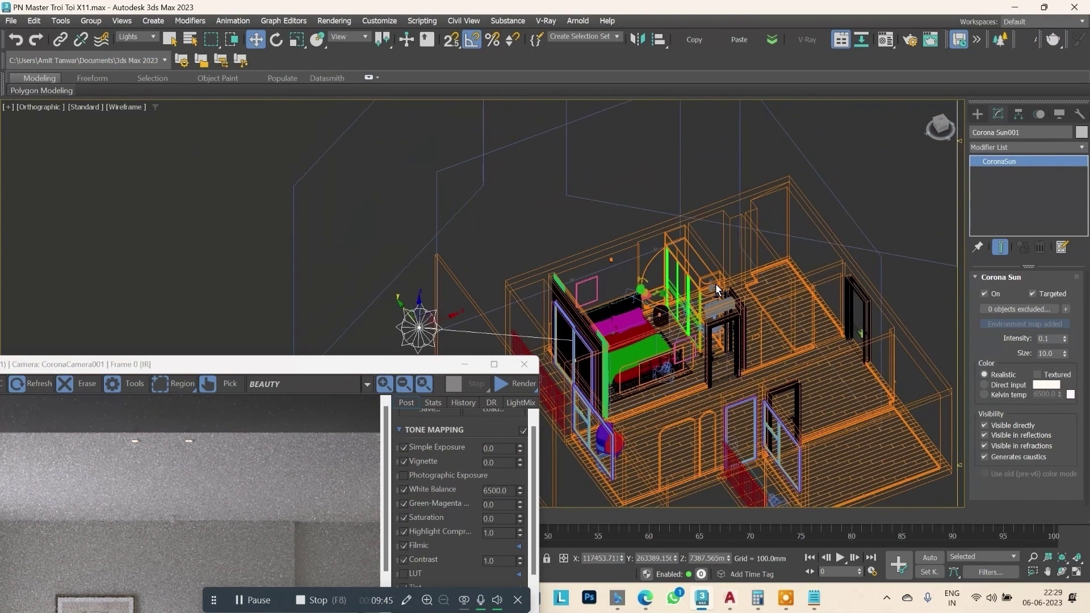
{"action": "scroll", "coordinate": [650, 266], "scroll_direction": "up", "scroll_amount": 3}
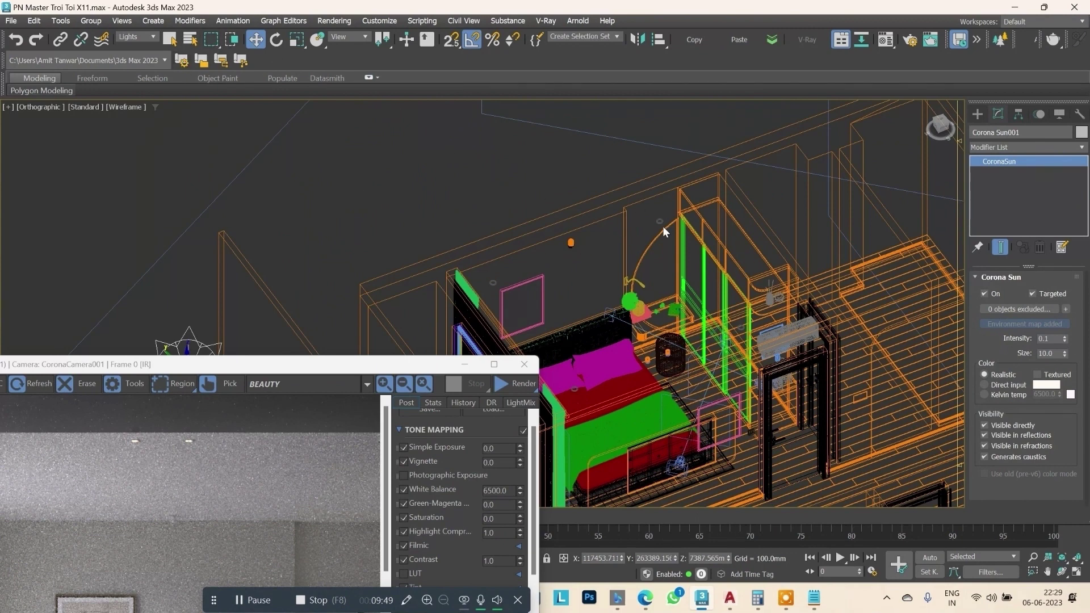
Set the selection filter to All and select the ring downlight fixture DL ON215.
{"action": "left_click", "coordinate": [138, 37]}
{"action": "left_click", "coordinate": [142, 50]}
{"action": "scroll", "coordinate": [660, 226], "scroll_direction": "up", "scroll_amount": 3}
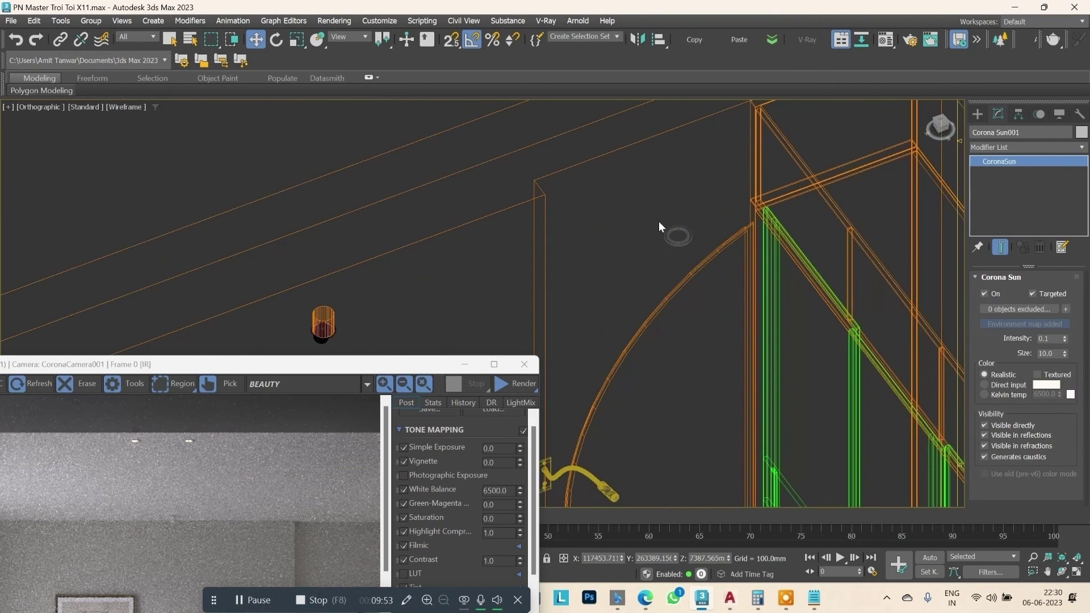
{"action": "scroll", "coordinate": [676, 232], "scroll_direction": "up", "scroll_amount": 2}
{"action": "left_click", "coordinate": [691, 249]}
{"action": "scroll", "coordinate": [650, 236], "scroll_direction": "down", "scroll_amount": 2}
{"action": "scroll", "coordinate": [689, 247], "scroll_direction": "up", "scroll_amount": 2}
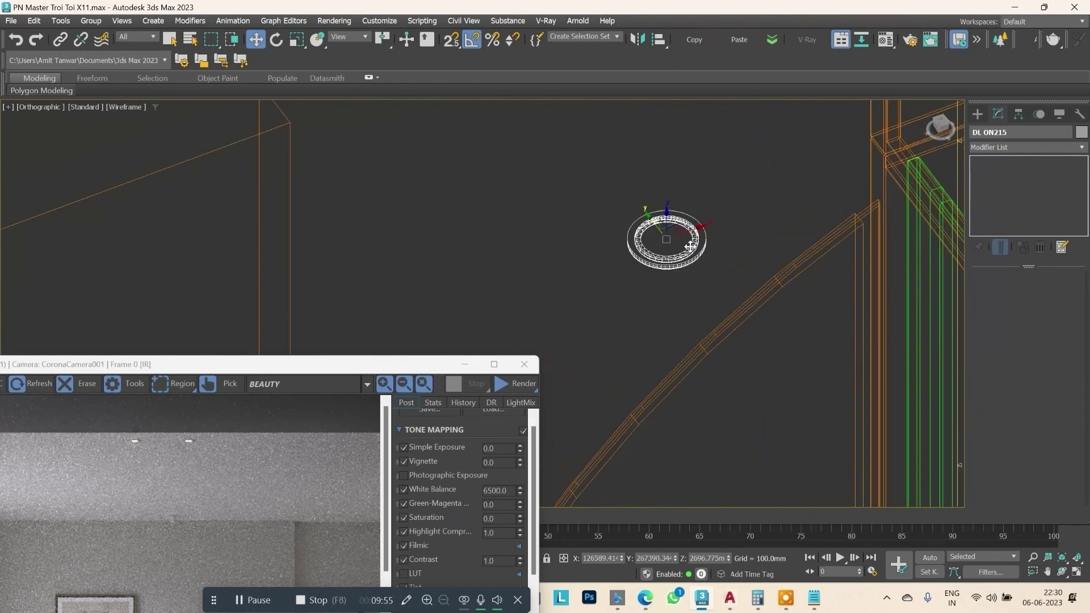
{"action": "scroll", "coordinate": [681, 250], "scroll_direction": "up", "scroll_amount": 3}
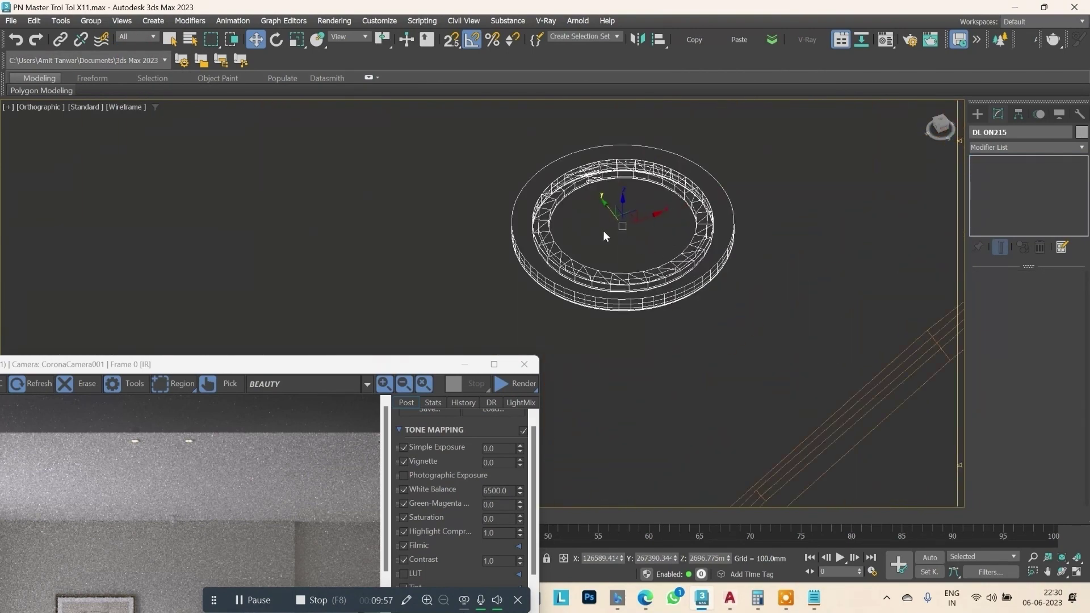
{"action": "scroll", "coordinate": [655, 237], "scroll_direction": "down", "scroll_amount": 2}
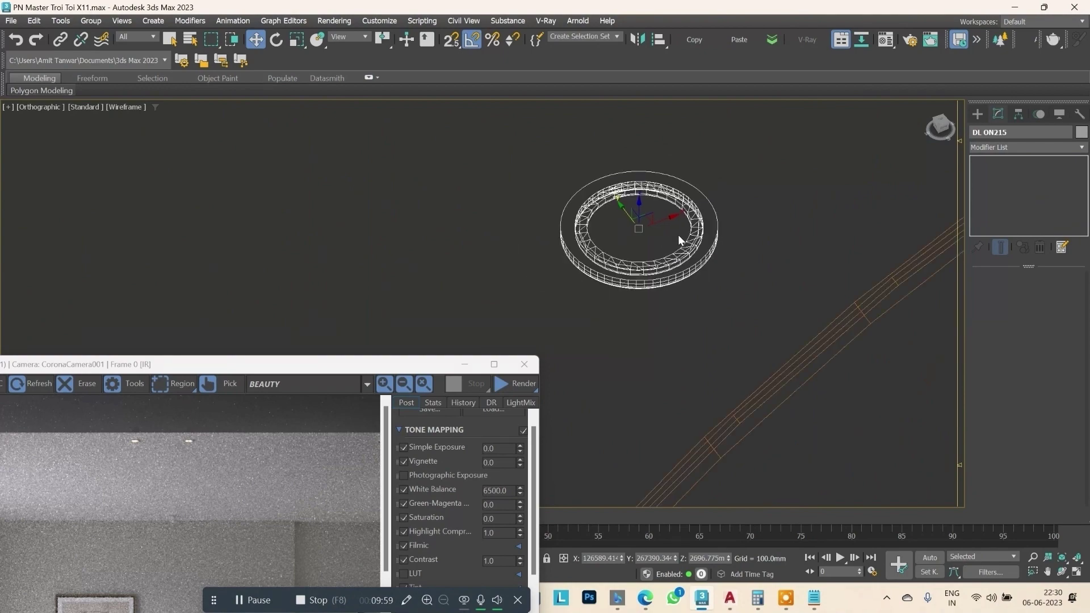
{"action": "scroll", "coordinate": [678, 234], "scroll_direction": "down", "scroll_amount": 3}
{"action": "scroll", "coordinate": [678, 234], "scroll_direction": "down", "scroll_amount": 2}
{"action": "scroll", "coordinate": [604, 263], "scroll_direction": "up", "scroll_amount": 3}
{"action": "scroll", "coordinate": [604, 262], "scroll_direction": "down", "scroll_amount": 3}
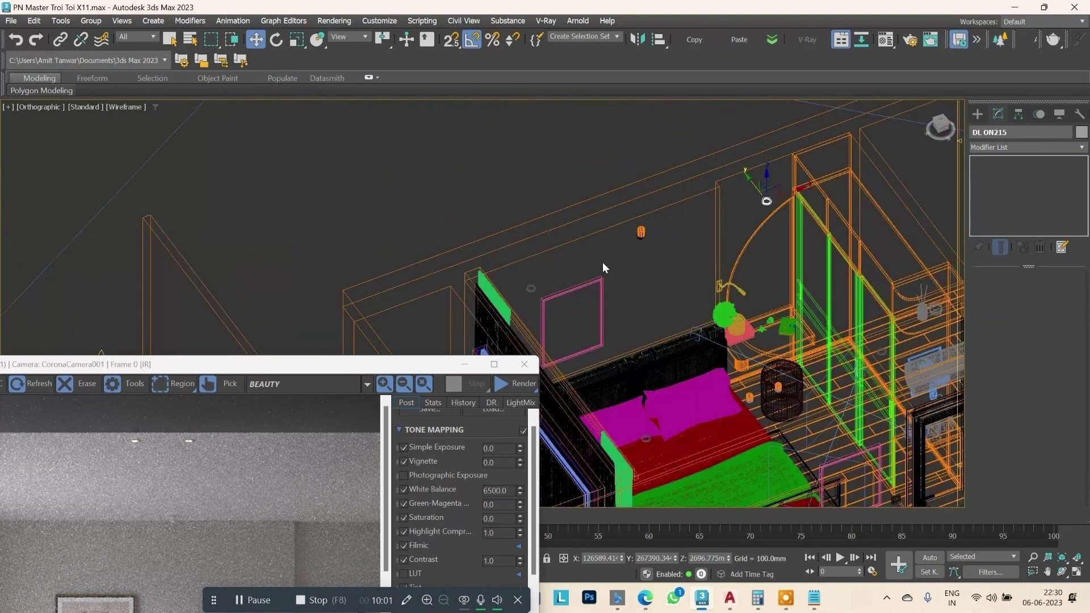
{"action": "scroll", "coordinate": [538, 291], "scroll_direction": "up", "scroll_amount": 4}
{"action": "scroll", "coordinate": [524, 293], "scroll_direction": "down", "scroll_amount": 2}
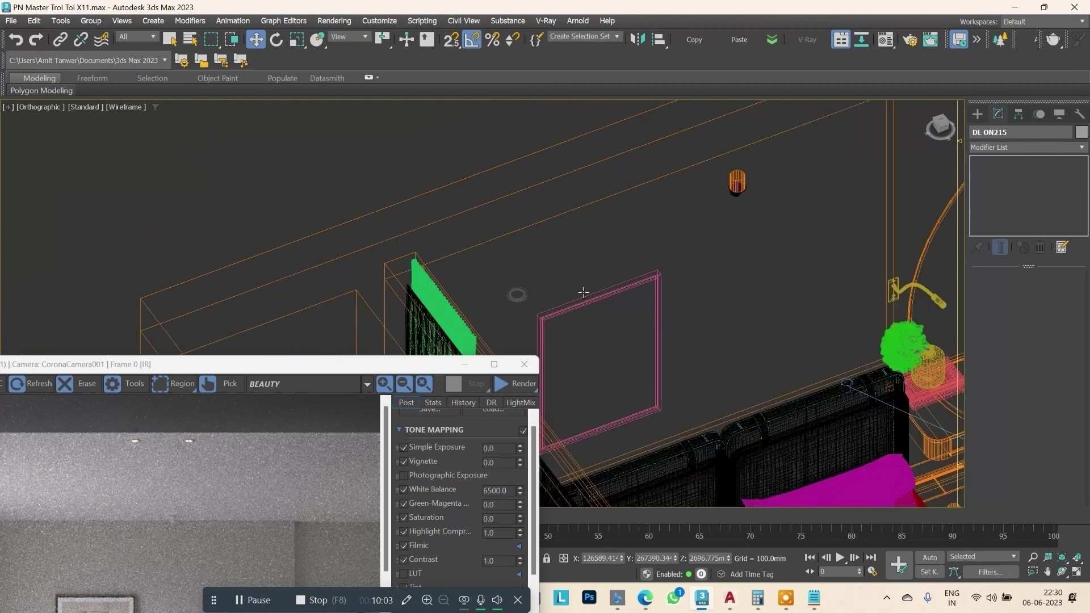
{"action": "scroll", "coordinate": [647, 236], "scroll_direction": "down", "scroll_amount": 3}
{"action": "scroll", "coordinate": [808, 177], "scroll_direction": "up", "scroll_amount": 4}
{"action": "scroll", "coordinate": [735, 220], "scroll_direction": "down", "scroll_amount": 3}
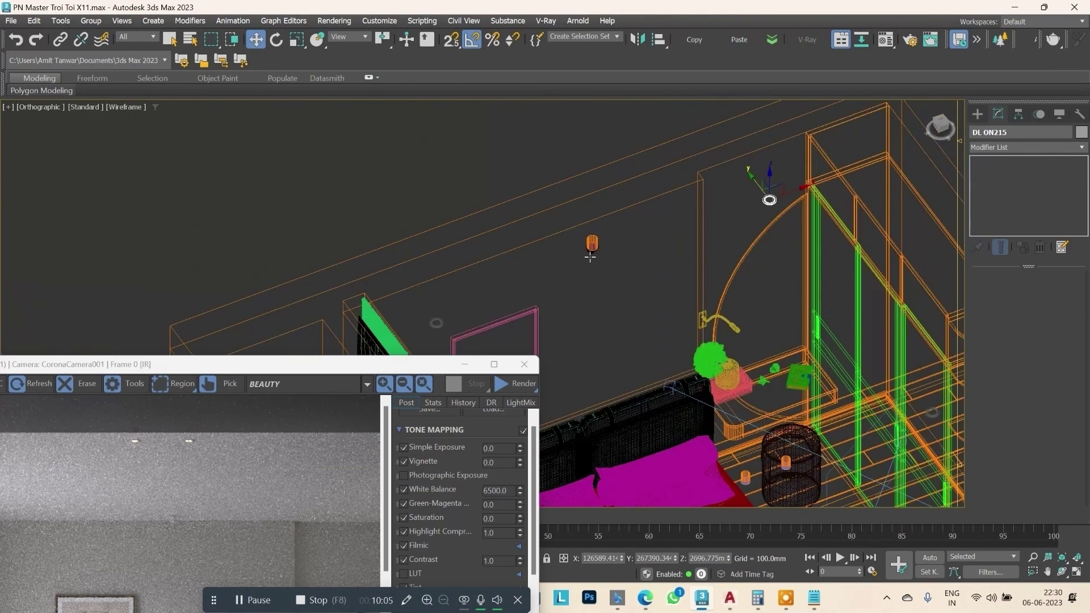
{"action": "scroll", "coordinate": [594, 256], "scroll_direction": "up", "scroll_amount": 4}
Add the small cylinder lamp and another ring fixture to the selection, then move the VFB aside.
{"action": "left_click", "coordinate": [594, 233], "text": "ctrl"}
{"action": "scroll", "coordinate": [671, 214], "scroll_direction": "down", "scroll_amount": 2}
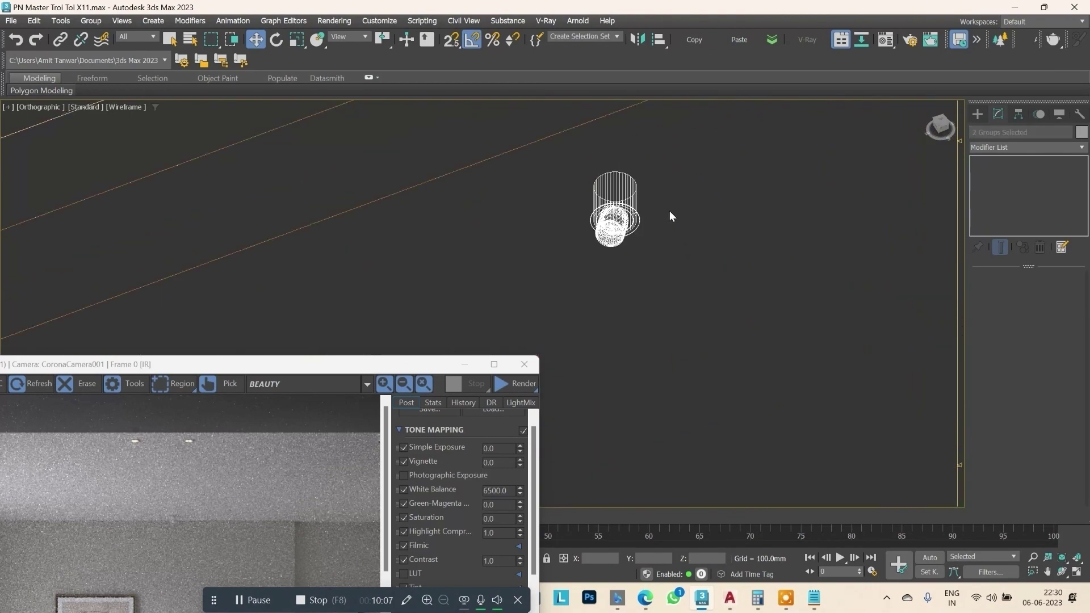
{"action": "scroll", "coordinate": [670, 213], "scroll_direction": "down", "scroll_amount": 3}
{"action": "left_click", "coordinate": [548, 271], "text": "ctrl"}
{"action": "scroll", "coordinate": [588, 256], "scroll_direction": "down", "scroll_amount": 3}
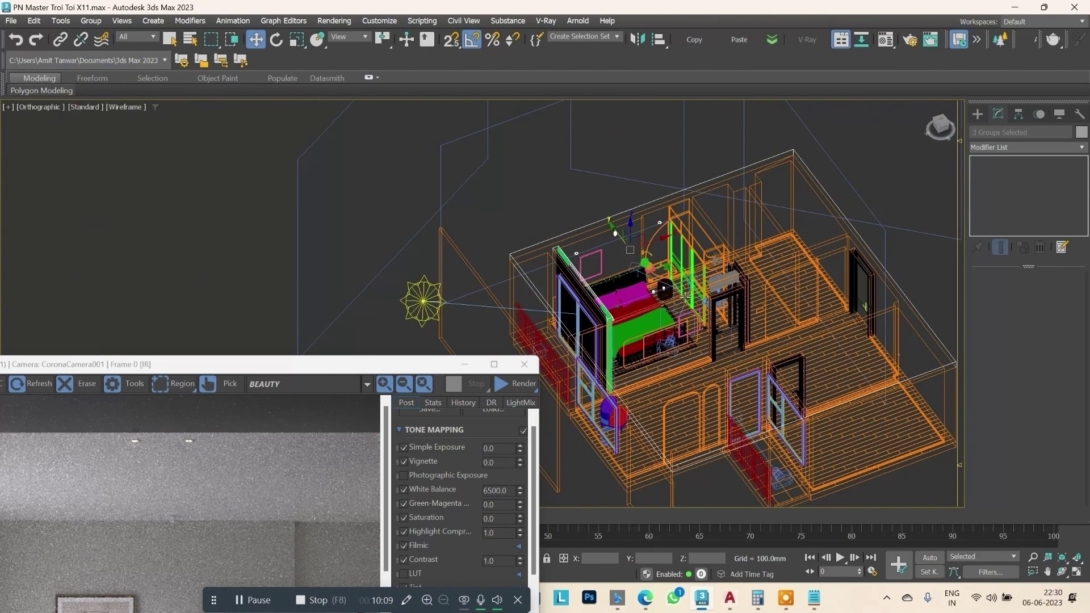
{"action": "scroll", "coordinate": [678, 293], "scroll_direction": "up", "scroll_amount": 5}
{"action": "scroll", "coordinate": [623, 301], "scroll_direction": "up", "scroll_amount": 5}
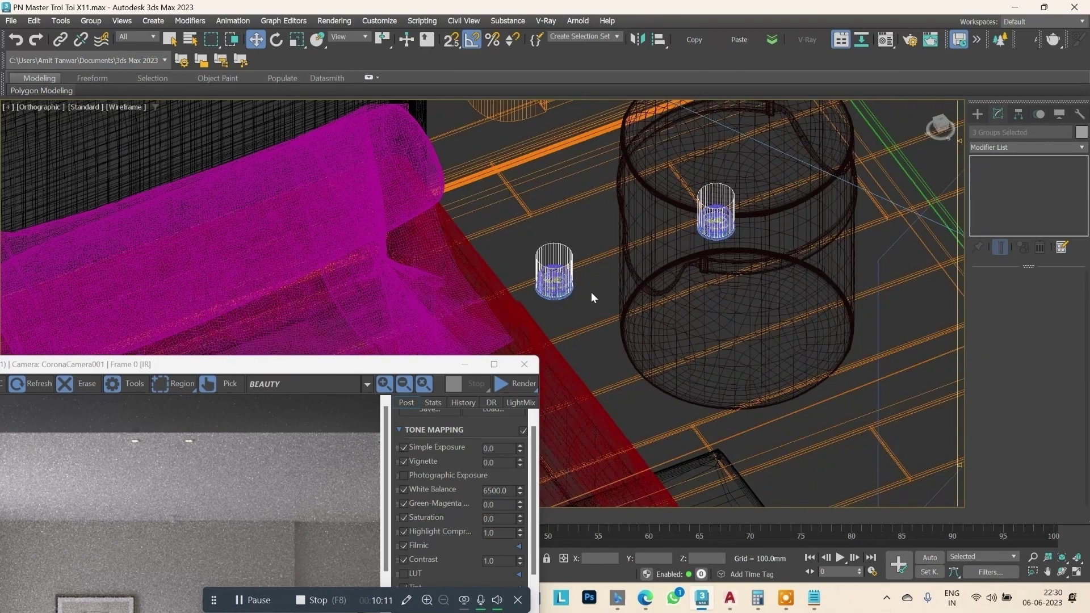
{"action": "scroll", "coordinate": [607, 241], "scroll_direction": "down", "scroll_amount": 5}
{"action": "scroll", "coordinate": [648, 235], "scroll_direction": "up", "scroll_amount": 2}
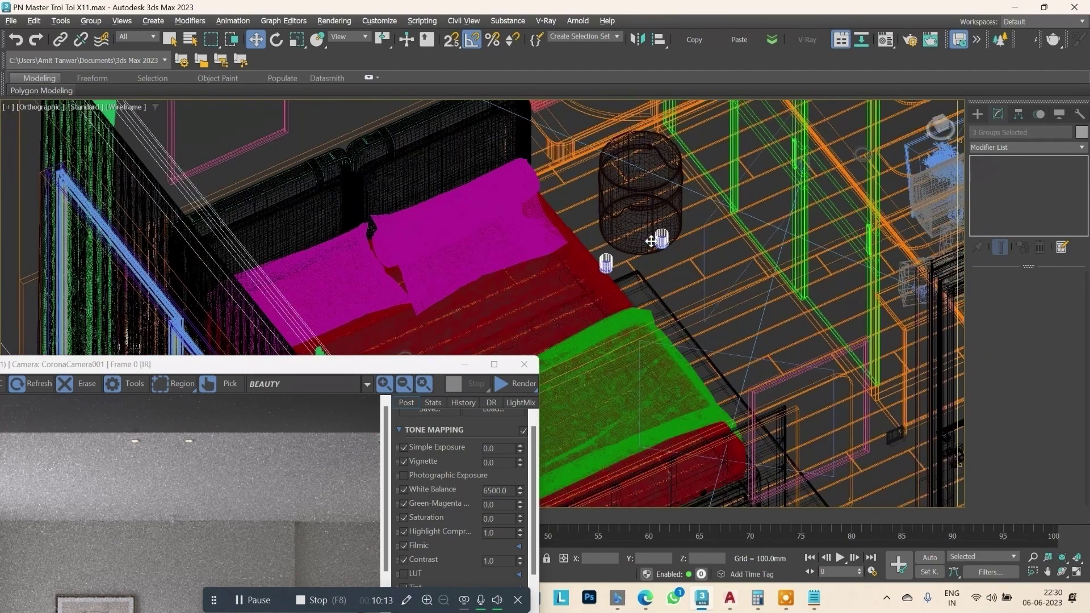
{"action": "scroll", "coordinate": [660, 249], "scroll_direction": "up", "scroll_amount": 2}
{"action": "scroll", "coordinate": [661, 249], "scroll_direction": "down", "scroll_amount": 5}
{"action": "scroll", "coordinate": [710, 267], "scroll_direction": "up", "scroll_amount": 4}
{"action": "scroll", "coordinate": [713, 273], "scroll_direction": "up", "scroll_amount": 1}
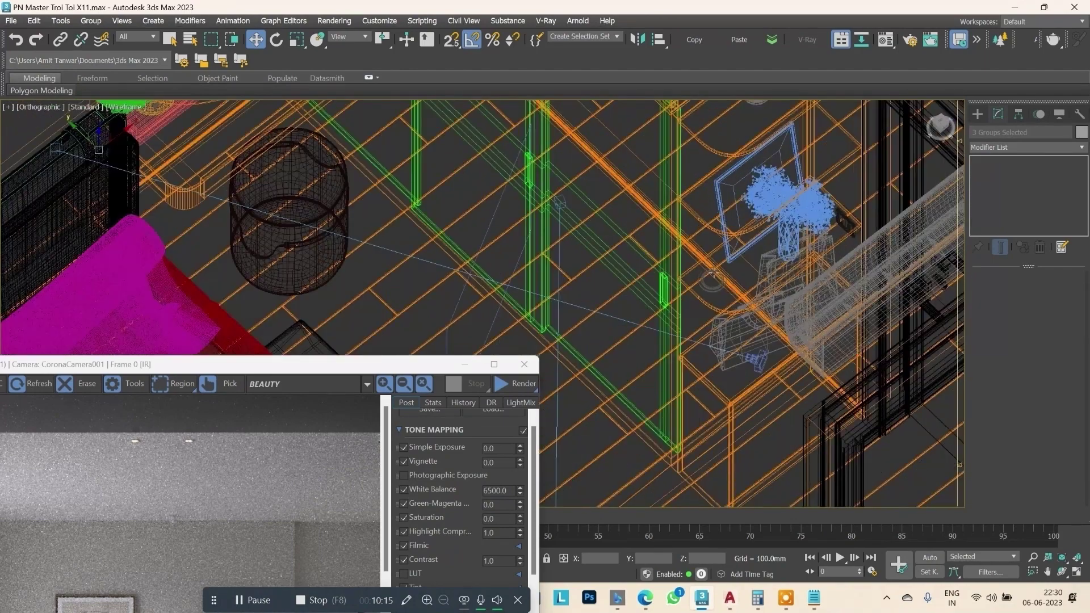
{"action": "scroll", "coordinate": [713, 291], "scroll_direction": "down", "scroll_amount": 5}
{"action": "scroll", "coordinate": [709, 244], "scroll_direction": "up", "scroll_amount": 3}
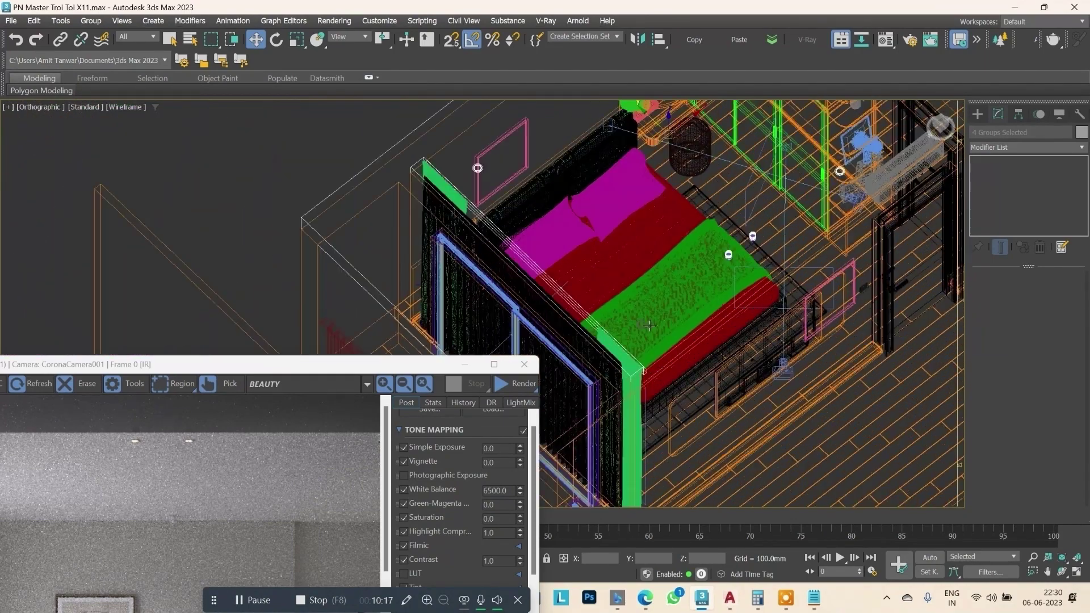
{"action": "scroll", "coordinate": [682, 296], "scroll_direction": "up", "scroll_amount": 3}
{"action": "scroll", "coordinate": [629, 330], "scroll_direction": "down", "scroll_amount": 3}
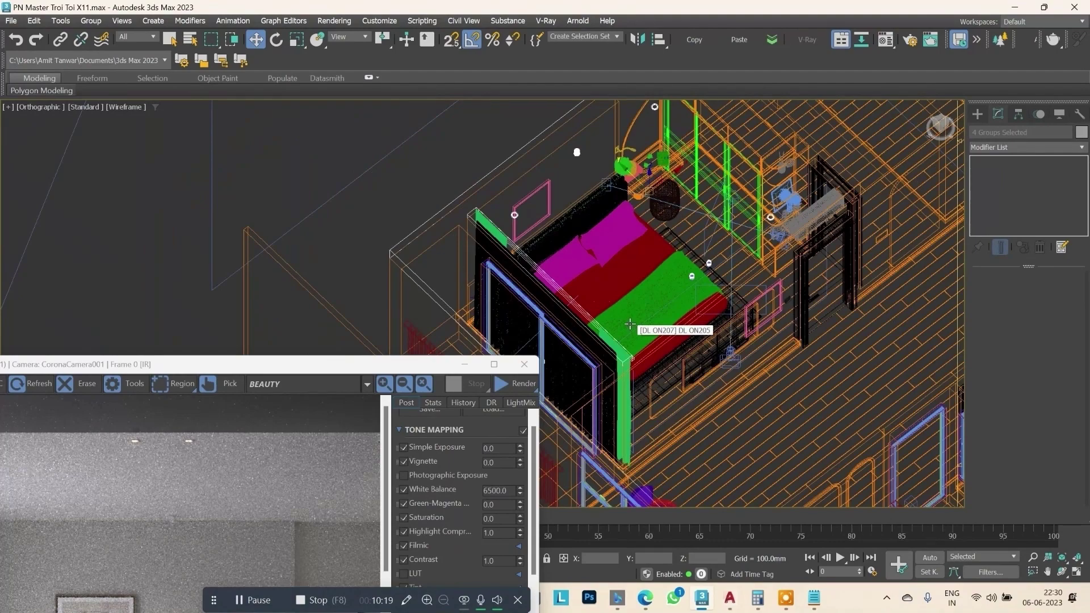
{"action": "scroll", "coordinate": [630, 323], "scroll_direction": "up", "scroll_amount": 3}
{"action": "scroll", "coordinate": [633, 329], "scroll_direction": "up", "scroll_amount": 3}
{"action": "scroll", "coordinate": [646, 341], "scroll_direction": "up", "scroll_amount": 2}
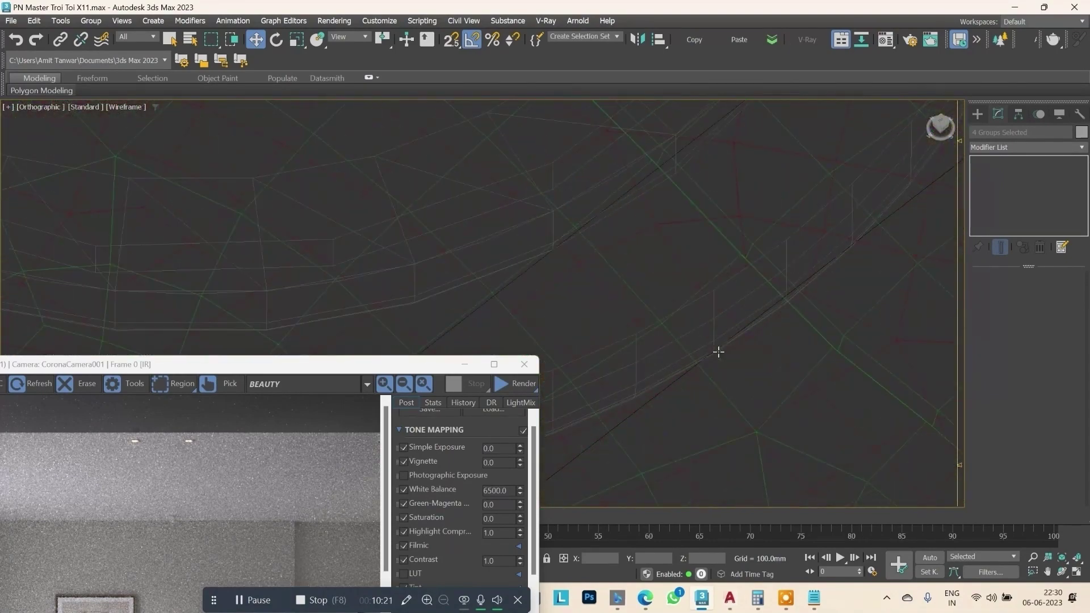
{"action": "scroll", "coordinate": [604, 292], "scroll_direction": "down", "scroll_amount": 3}
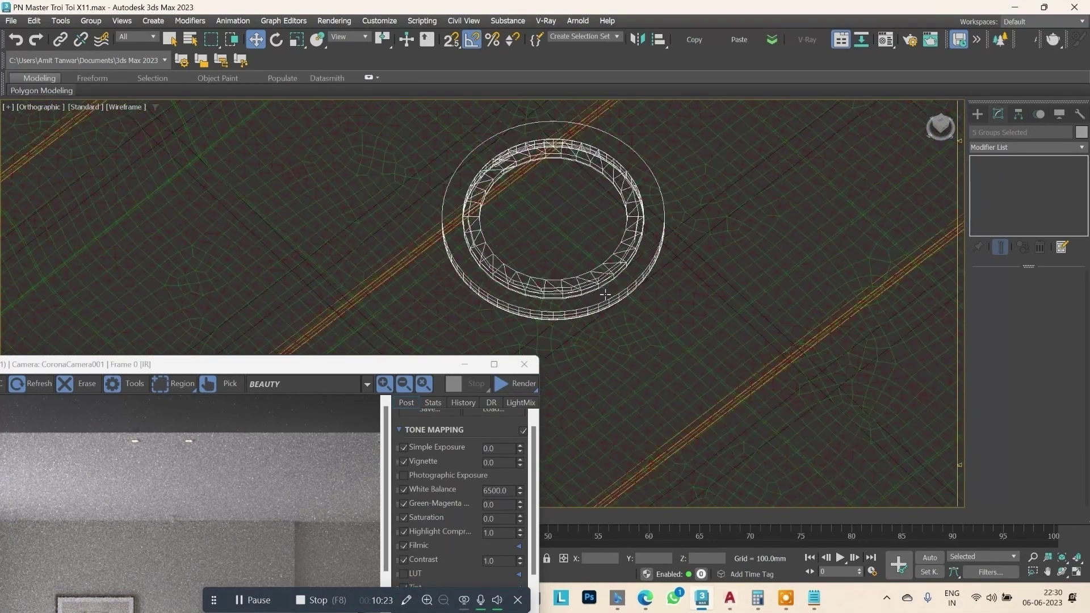
{"action": "scroll", "coordinate": [603, 280], "scroll_direction": "up", "scroll_amount": 3}
{"action": "scroll", "coordinate": [641, 284], "scroll_direction": "down", "scroll_amount": 4}
{"action": "scroll", "coordinate": [641, 284], "scroll_direction": "up", "scroll_amount": 2}
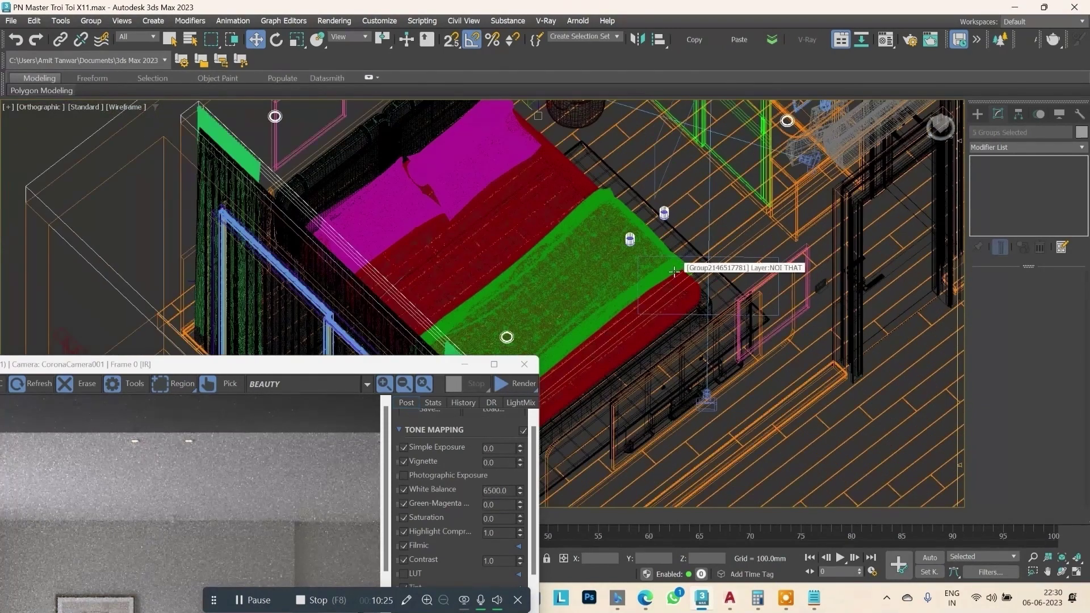
{"action": "scroll", "coordinate": [678, 256], "scroll_direction": "down", "scroll_amount": 2}
{"action": "scroll", "coordinate": [635, 249], "scroll_direction": "down", "scroll_amount": 2}
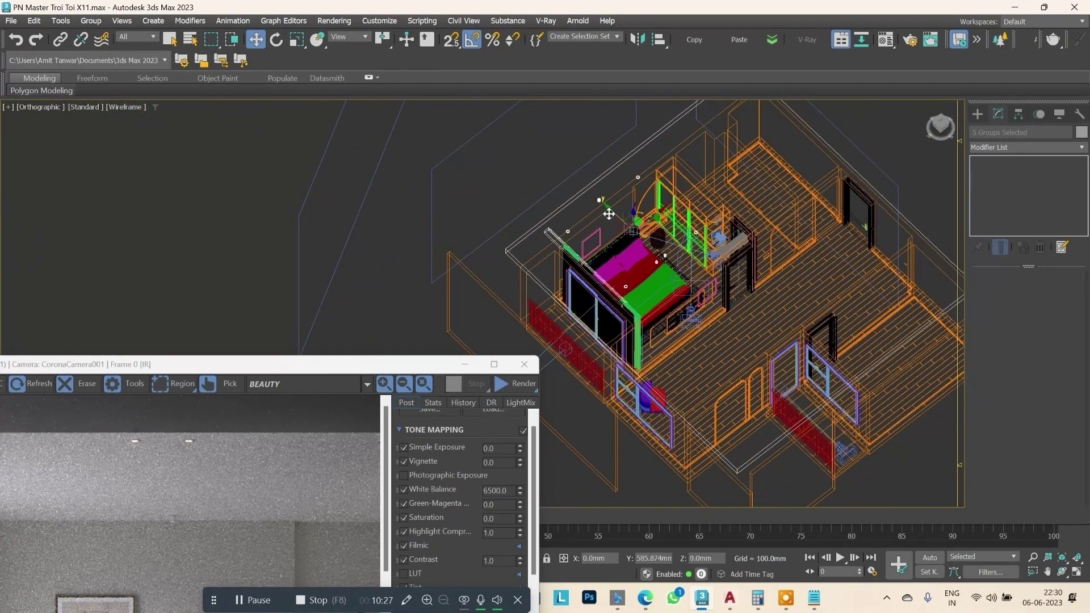
{"action": "scroll", "coordinate": [614, 220], "scroll_direction": "down", "scroll_amount": 3}
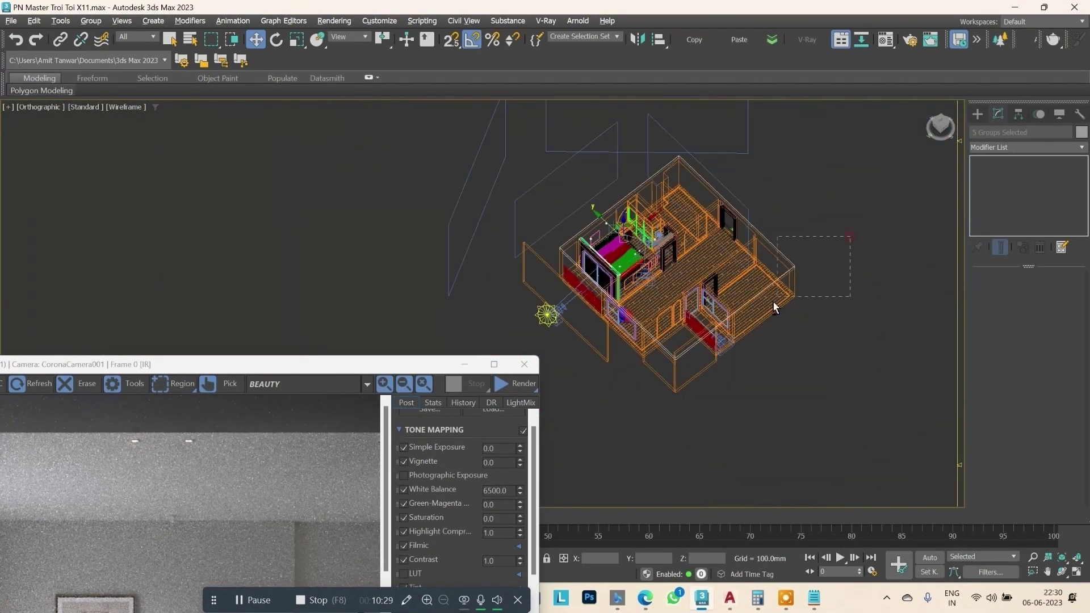
{"action": "scroll", "coordinate": [625, 238], "scroll_direction": "up", "scroll_amount": 5}
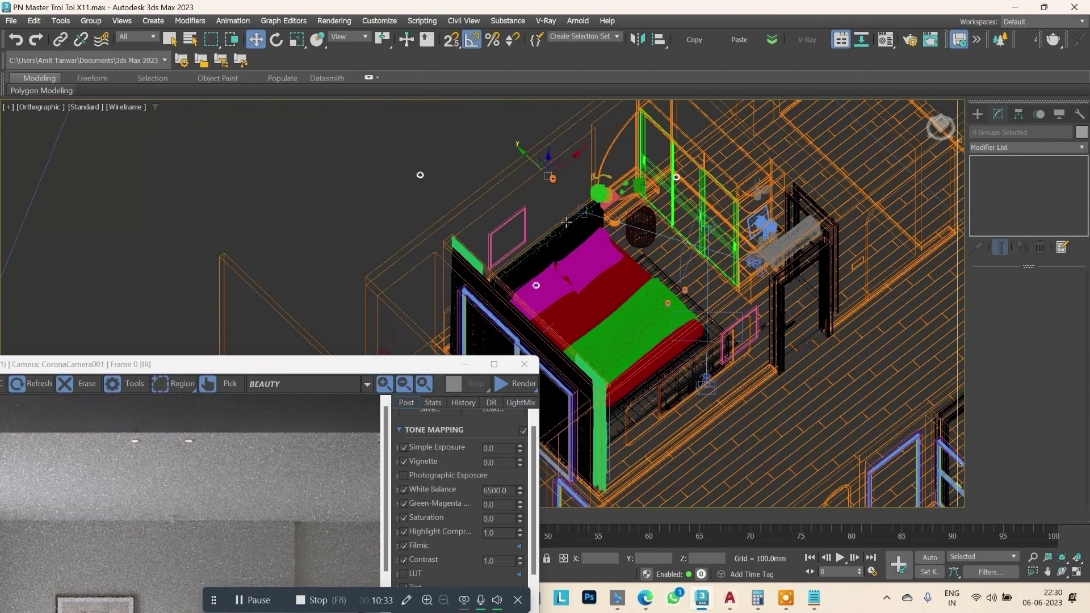
{"action": "scroll", "coordinate": [712, 305], "scroll_direction": "up", "scroll_amount": 2}
{"action": "scroll", "coordinate": [711, 306], "scroll_direction": "up", "scroll_amount": 3}
{"action": "scroll", "coordinate": [714, 280], "scroll_direction": "up", "scroll_amount": 2}
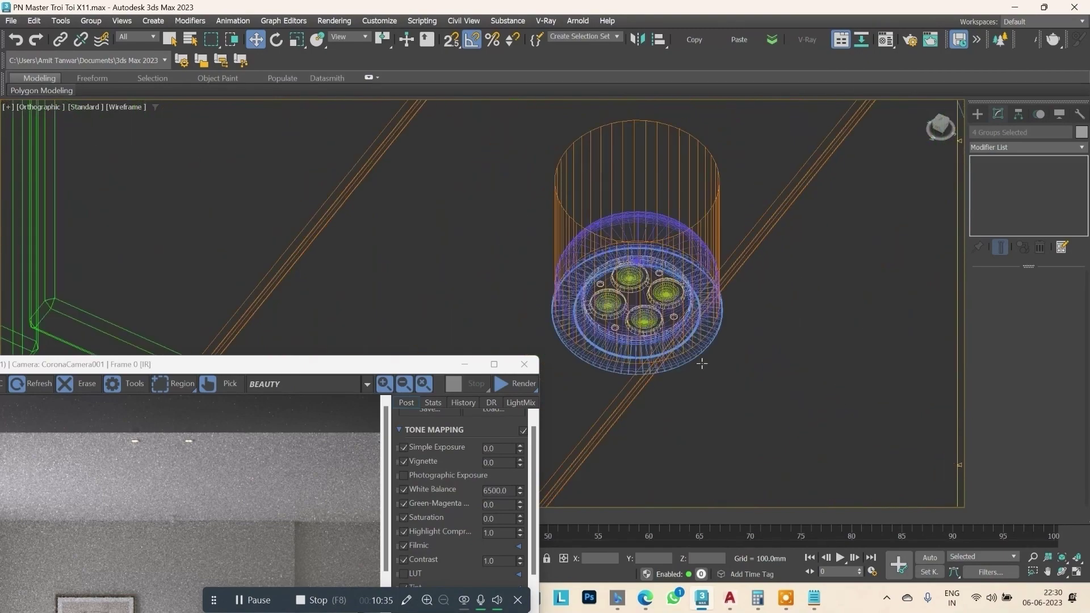
{"action": "scroll", "coordinate": [704, 296], "scroll_direction": "up", "scroll_amount": 2}
{"action": "scroll", "coordinate": [693, 315], "scroll_direction": "up", "scroll_amount": 2}
{"action": "scroll", "coordinate": [693, 315], "scroll_direction": "down", "scroll_amount": 2}
{"action": "scroll", "coordinate": [658, 312], "scroll_direction": "down", "scroll_amount": 3}
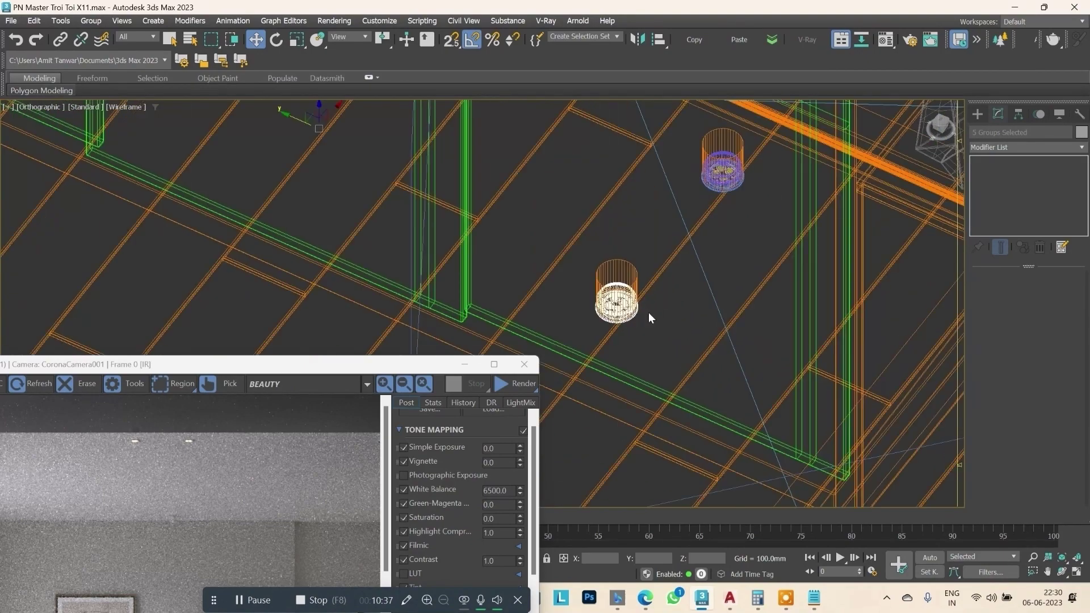
{"action": "scroll", "coordinate": [648, 313], "scroll_direction": "up", "scroll_amount": 2}
{"action": "scroll", "coordinate": [618, 279], "scroll_direction": "up", "scroll_amount": 3}
{"action": "scroll", "coordinate": [611, 279], "scroll_direction": "down", "scroll_amount": 2}
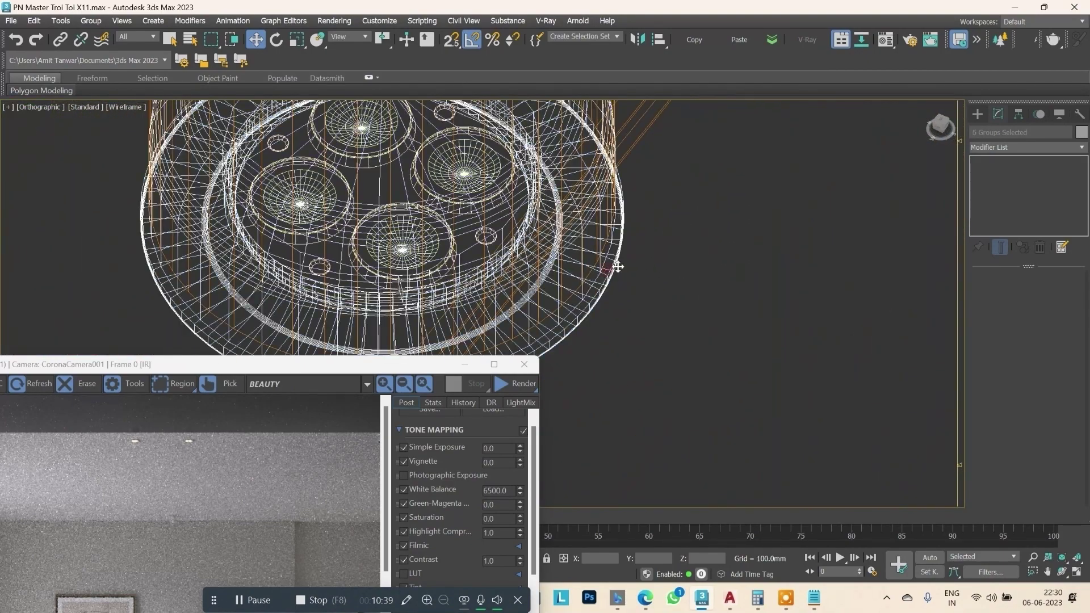
{"action": "scroll", "coordinate": [625, 267], "scroll_direction": "down", "scroll_amount": 3}
{"action": "scroll", "coordinate": [658, 275], "scroll_direction": "down", "scroll_amount": 3}
{"action": "scroll", "coordinate": [665, 276], "scroll_direction": "up", "scroll_amount": 3}
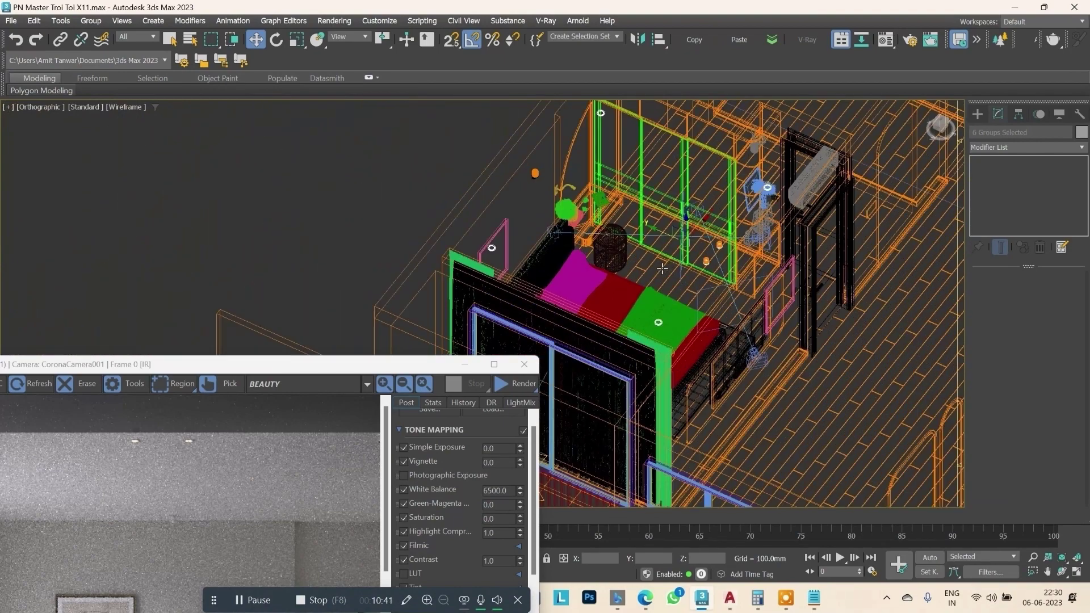
{"action": "scroll", "coordinate": [624, 238], "scroll_direction": "up", "scroll_amount": 3}
{"action": "scroll", "coordinate": [590, 213], "scroll_direction": "up", "scroll_amount": 3}
{"action": "scroll", "coordinate": [575, 201], "scroll_direction": "down", "scroll_amount": 3}
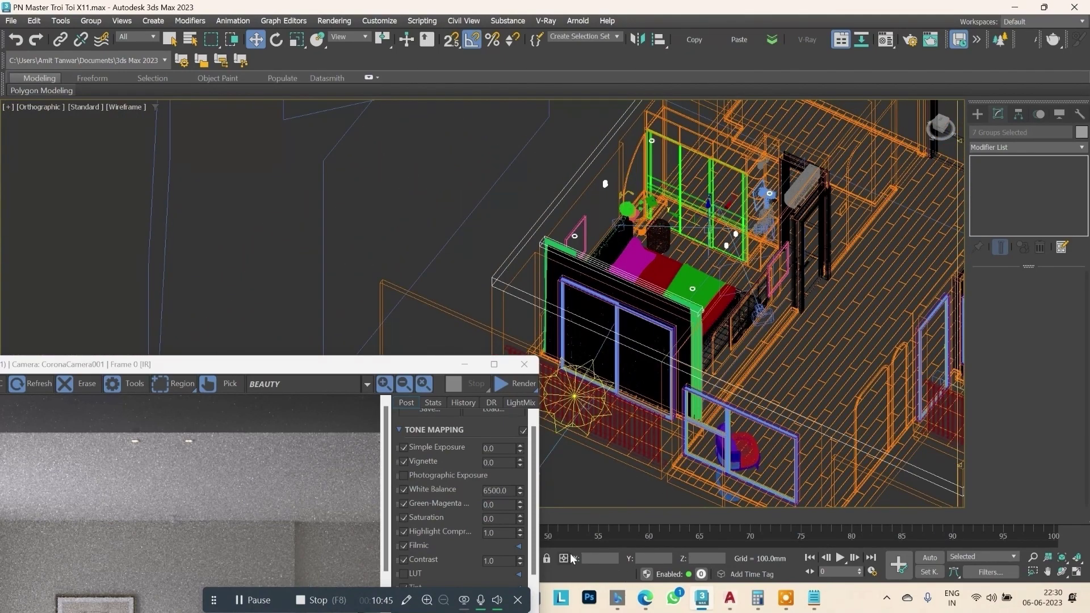
{"action": "left_click_drag", "start_coordinate": [397, 369], "coordinate": [287, 235]}
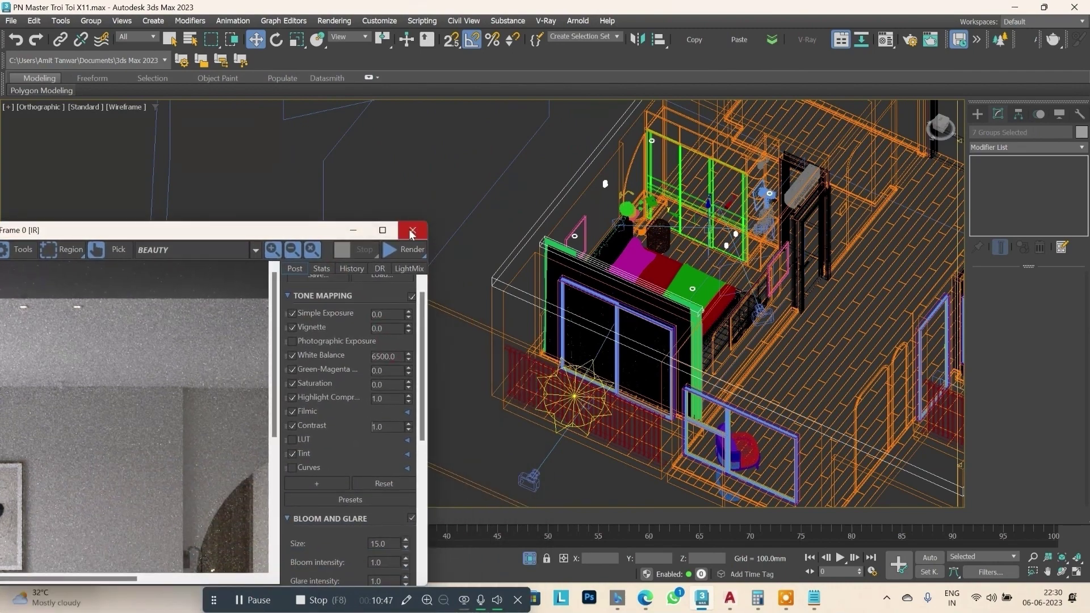
Close the render preview, isolate the selected fixture groups, and switch to shaded display.
{"action": "left_click", "coordinate": [412, 231]}
{"action": "left_click", "coordinate": [529, 559]}
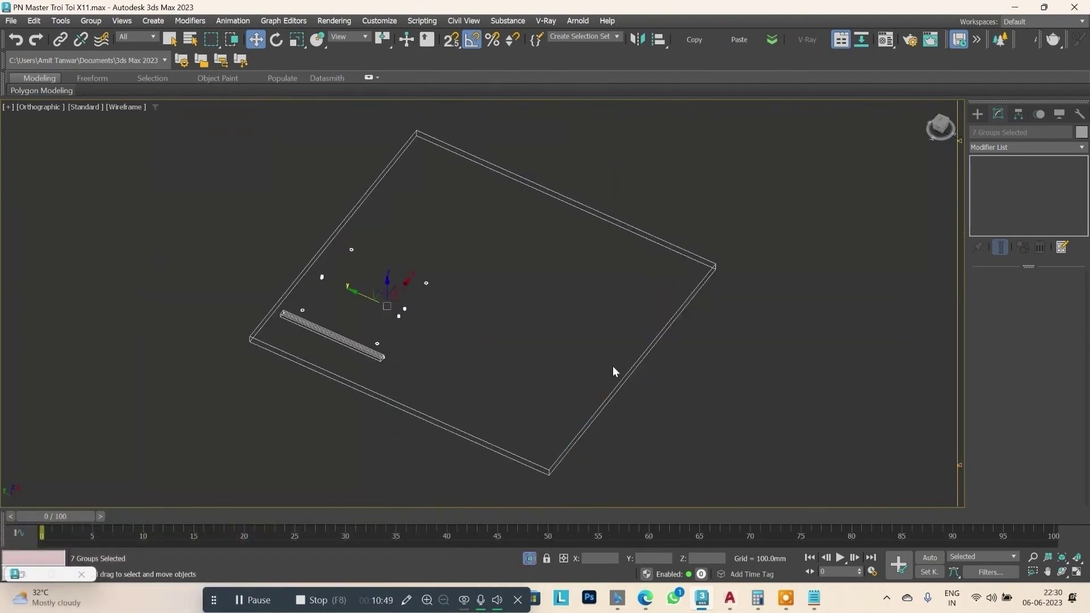
{"action": "left_click", "coordinate": [487, 340]}
{"action": "scroll", "coordinate": [341, 334], "scroll_direction": "up", "scroll_amount": 5}
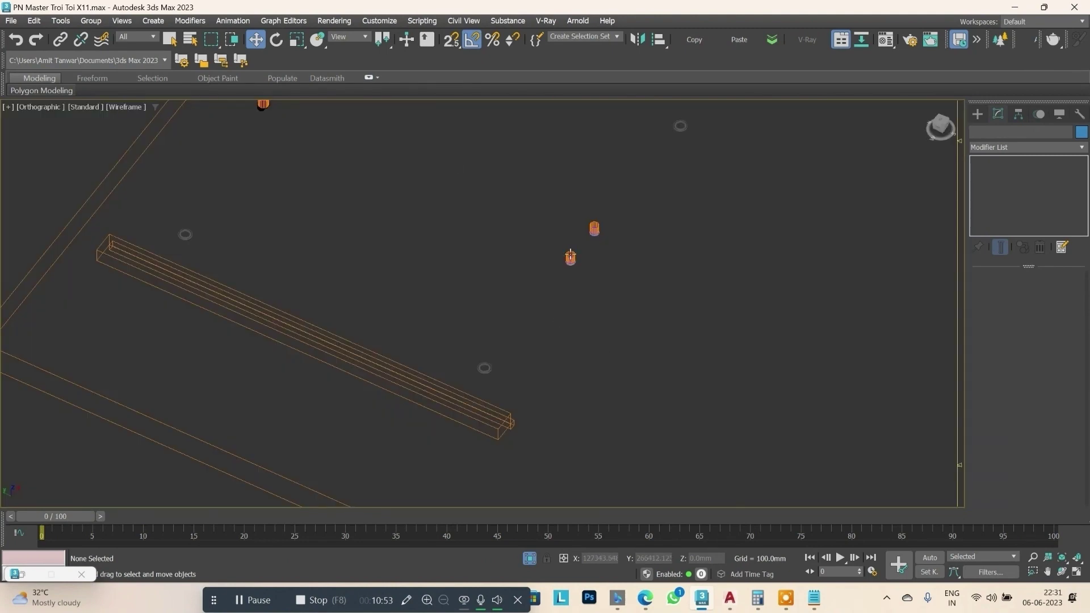
{"action": "left_click", "coordinate": [570, 256]}
{"action": "scroll", "coordinate": [625, 284], "scroll_direction": "down", "scroll_amount": 5}
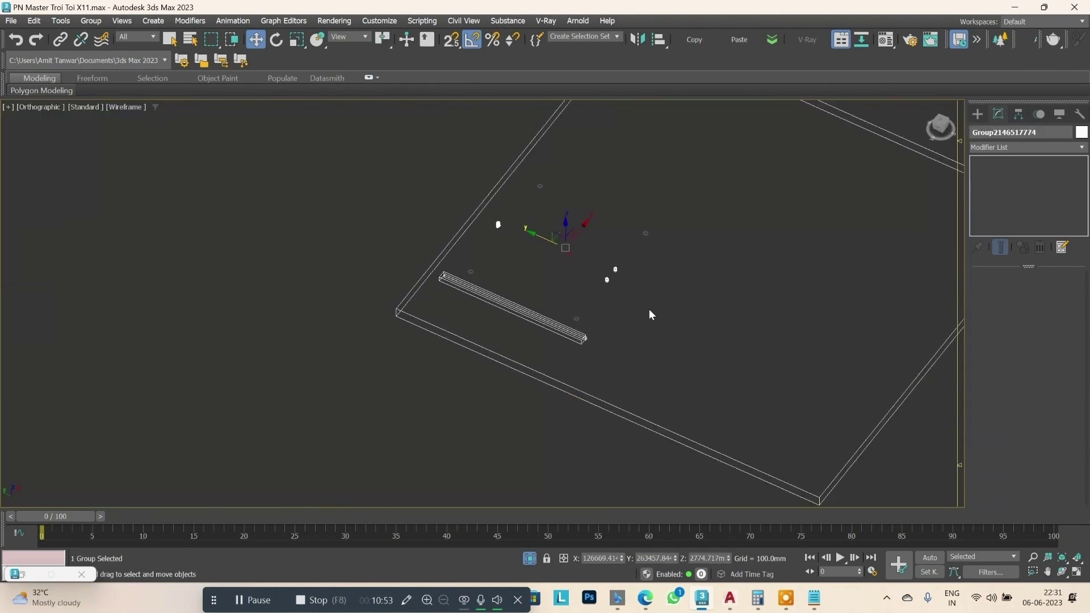
{"action": "middle_click_drag", "start_coordinate": [649, 308], "coordinate": [662, 234], "text": "alt"}
{"action": "key", "text": "F3"}
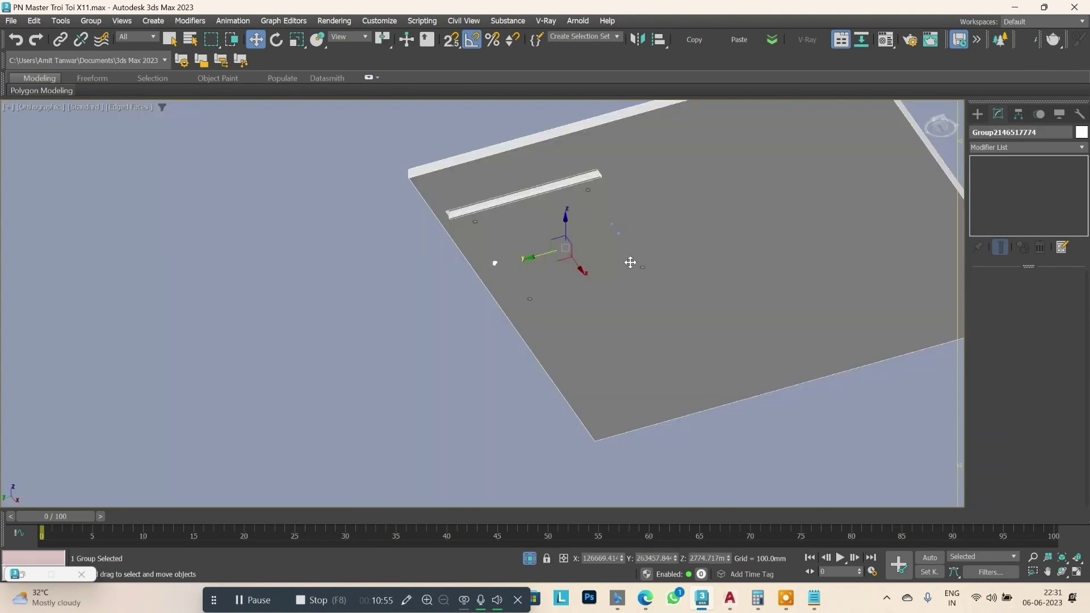
{"action": "scroll", "coordinate": [670, 222], "scroll_direction": "up", "scroll_amount": 2}
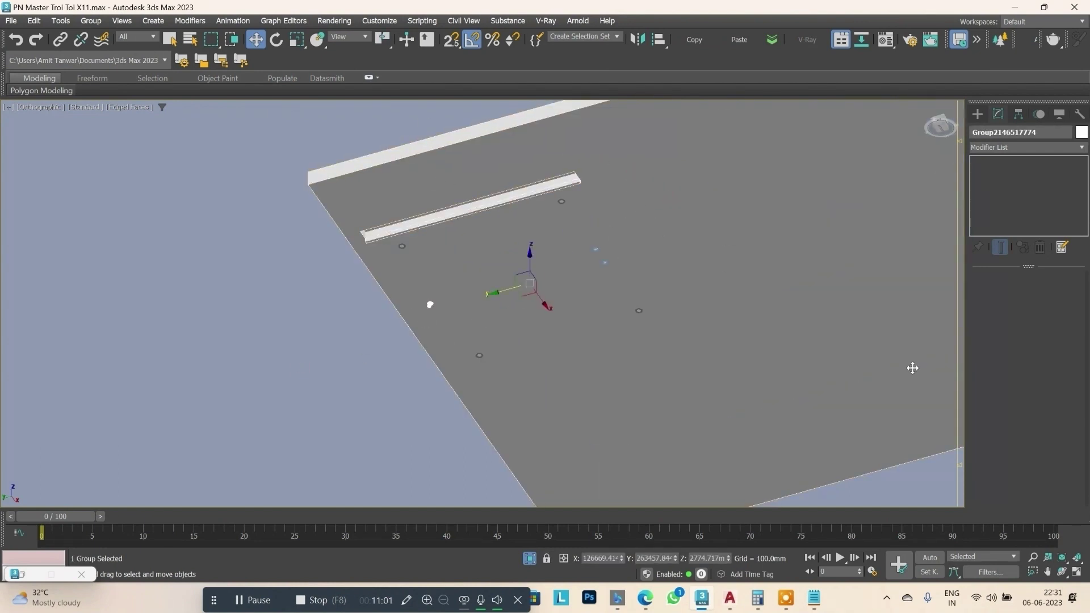
Ungroup the selected fixture group and hide the ceiling slab and the beam.
{"action": "left_click", "coordinate": [91, 20]}
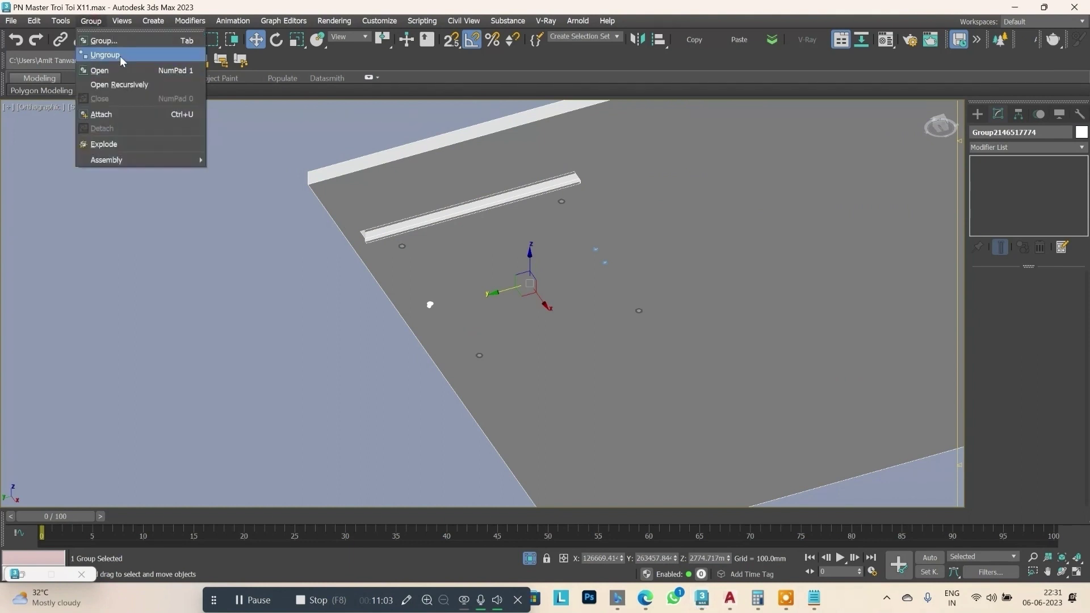
{"action": "left_click", "coordinate": [117, 55]}
{"action": "left_click", "coordinate": [635, 210]}
{"action": "right_click", "coordinate": [635, 210]}
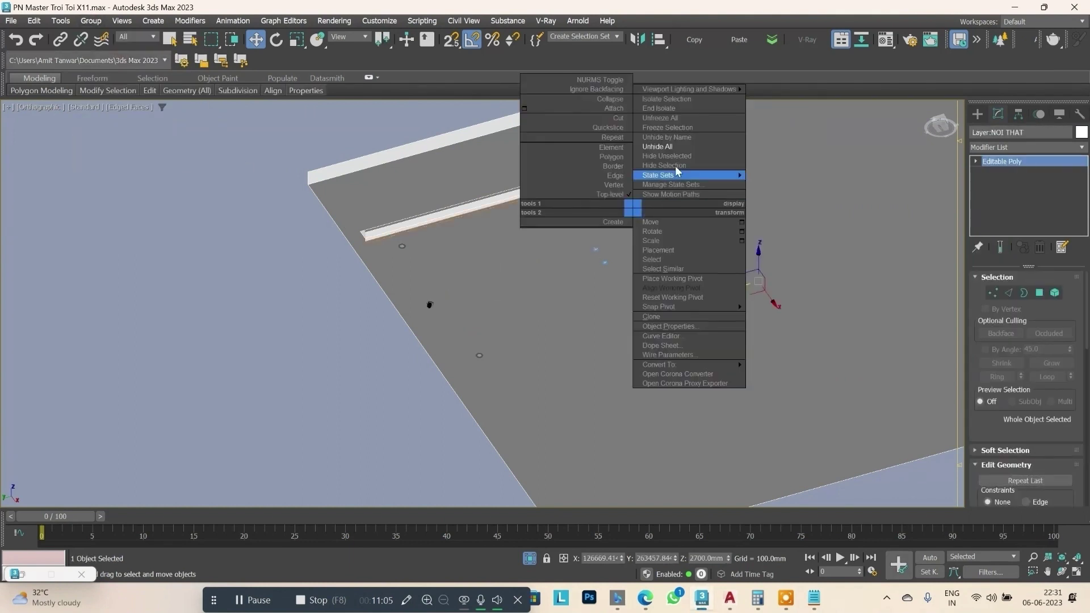
{"action": "left_click", "coordinate": [664, 166]}
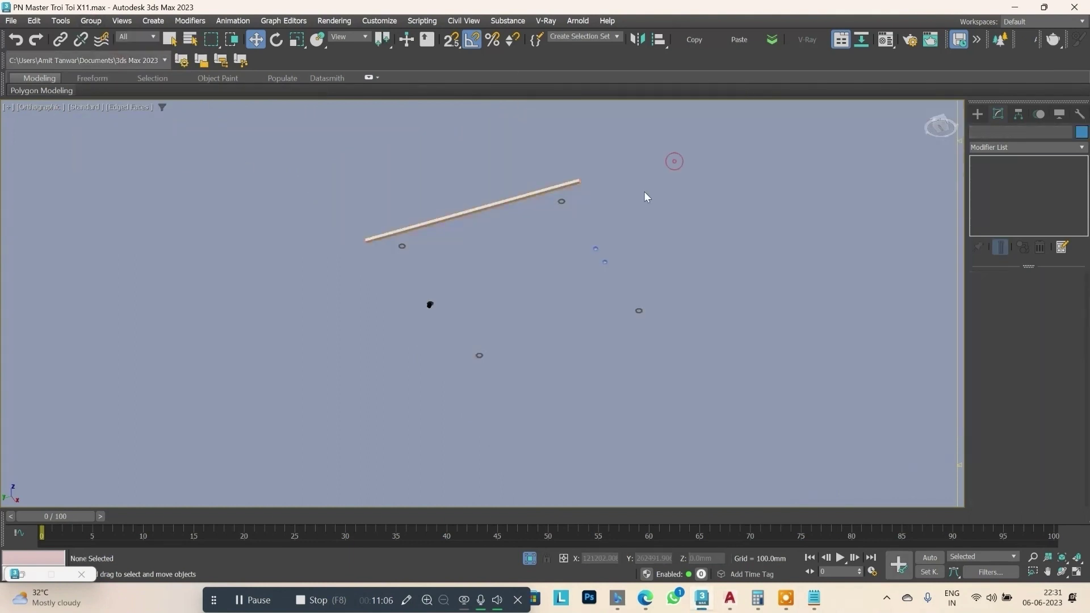
{"action": "left_click", "coordinate": [493, 172]}
{"action": "right_click", "coordinate": [492, 172]}
{"action": "left_click", "coordinate": [529, 135]}
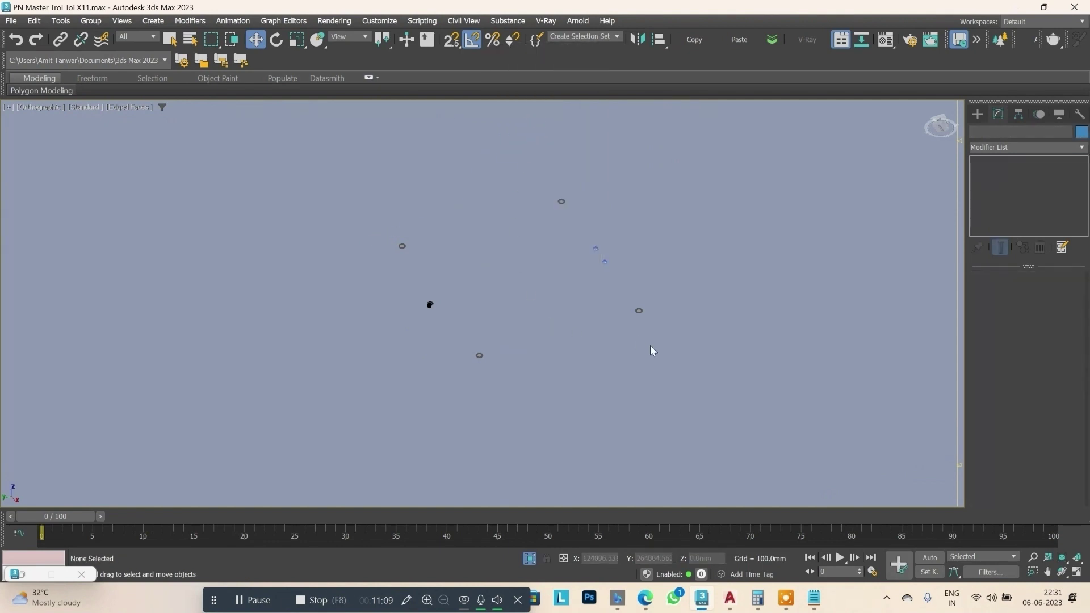
Select all seven fixture groups, view from Top, then select the DL ON219 fixture.
{"action": "left_click_drag", "start_coordinate": [358, 197], "coordinate": [350, 177]}
{"action": "mouse_move", "coordinate": [350, 177]}
{"action": "middle_mouse_down", "text": "alt"}
{"action": "mouse_move", "coordinate": [602, 239]}
{"action": "mouse_move", "coordinate": [578, 286]}
{"action": "mouse_move", "coordinate": [588, 291]}
{"action": "middle_mouse_up", "text": "alt"}
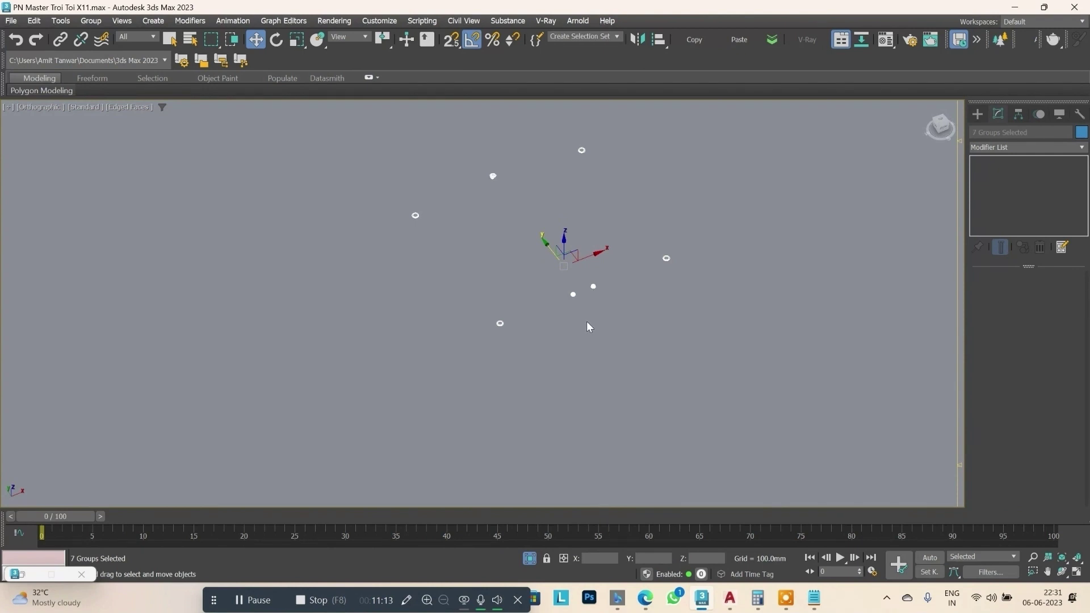
{"action": "mouse_move", "coordinate": [636, 233]}
{"action": "middle_mouse_down", "text": "alt"}
{"action": "mouse_move", "coordinate": [654, 264]}
{"action": "mouse_move", "coordinate": [737, 220]}
{"action": "middle_mouse_up", "text": "alt"}
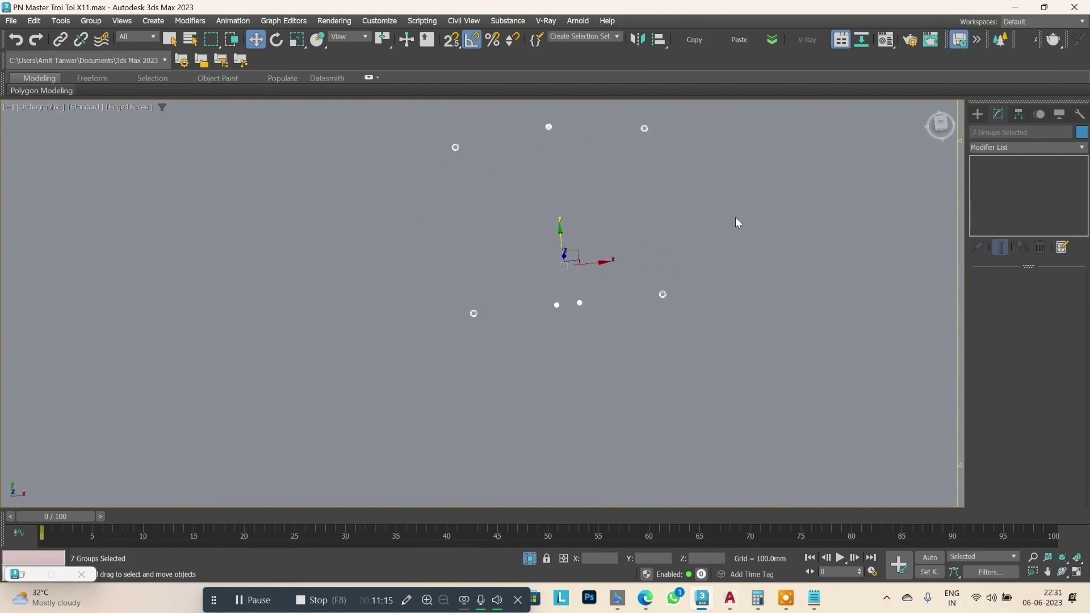
{"action": "left_click", "coordinate": [941, 123]}
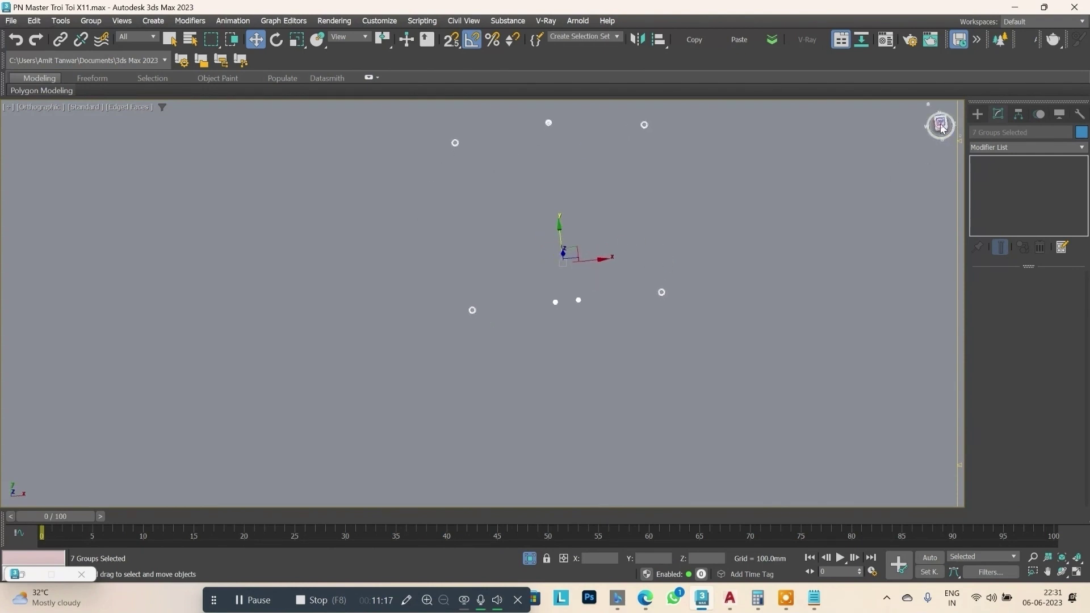
{"action": "left_click", "coordinate": [653, 250]}
{"action": "scroll", "coordinate": [638, 362], "scroll_direction": "down", "scroll_amount": 3}
{"action": "scroll", "coordinate": [572, 261], "scroll_direction": "up", "scroll_amount": 5}
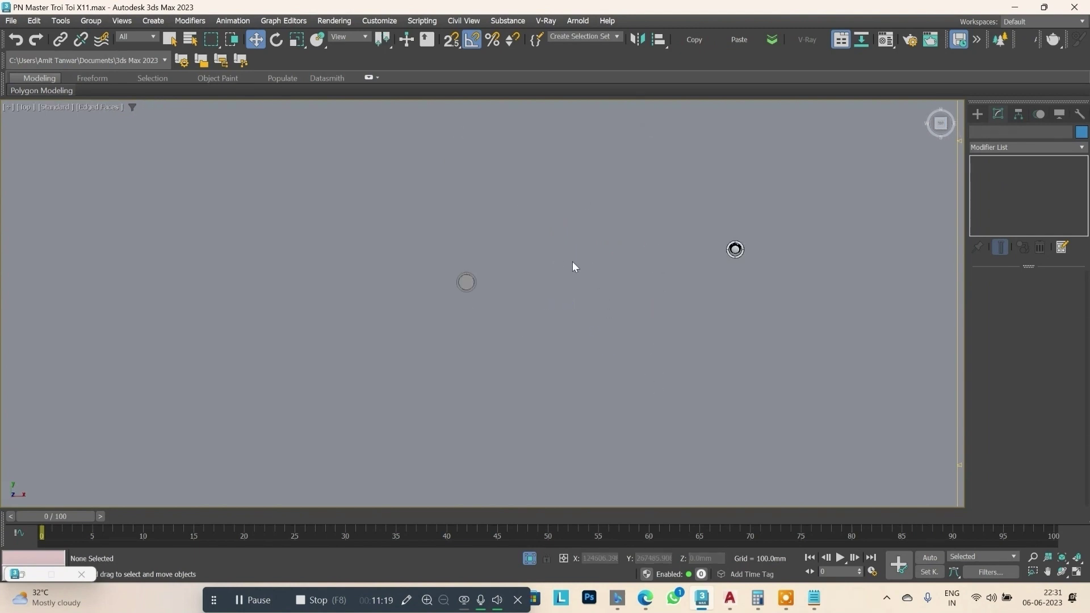
{"action": "scroll", "coordinate": [462, 286], "scroll_direction": "up", "scroll_amount": 5}
{"action": "left_click", "coordinate": [466, 264]}
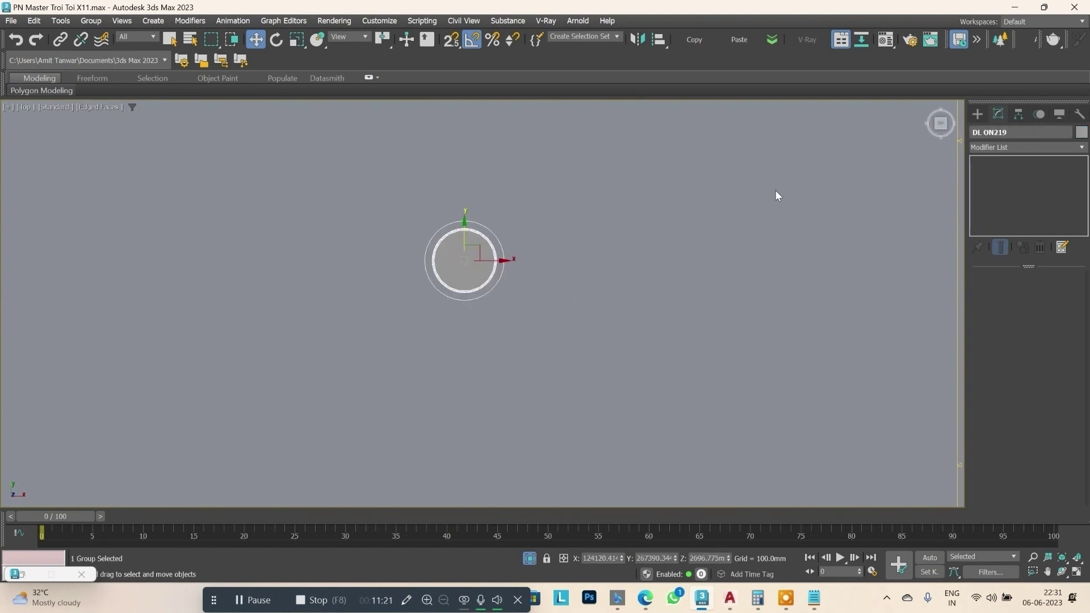
Choose a Corona CoronaLight with its Shape set to Disk.
{"action": "left_click", "coordinate": [977, 113]}
{"action": "left_click", "coordinate": [977, 134]}
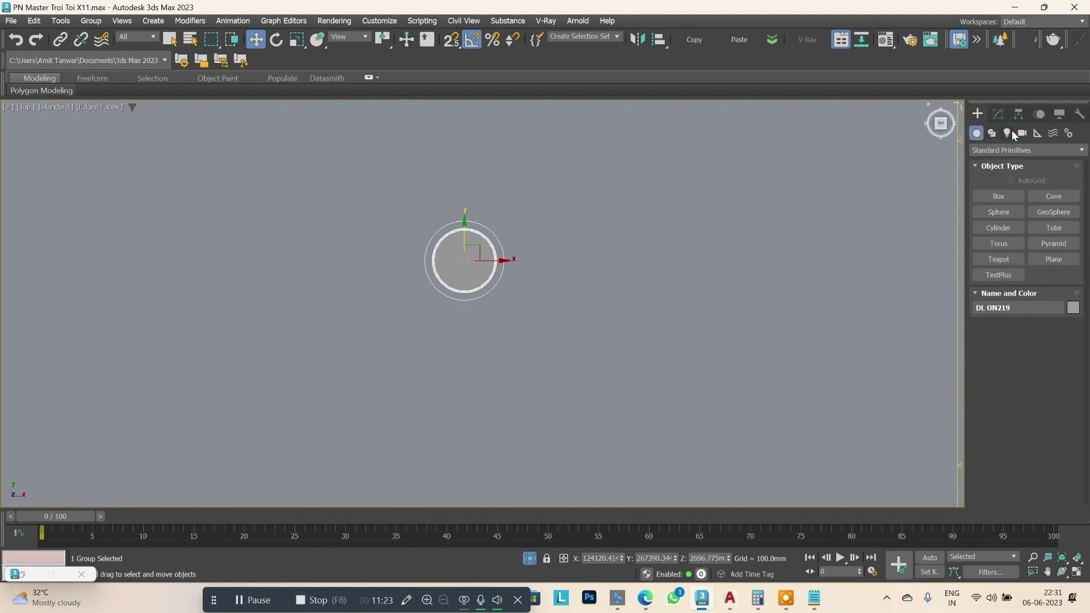
{"action": "left_click", "coordinate": [1008, 132]}
{"action": "left_click", "coordinate": [994, 187]}
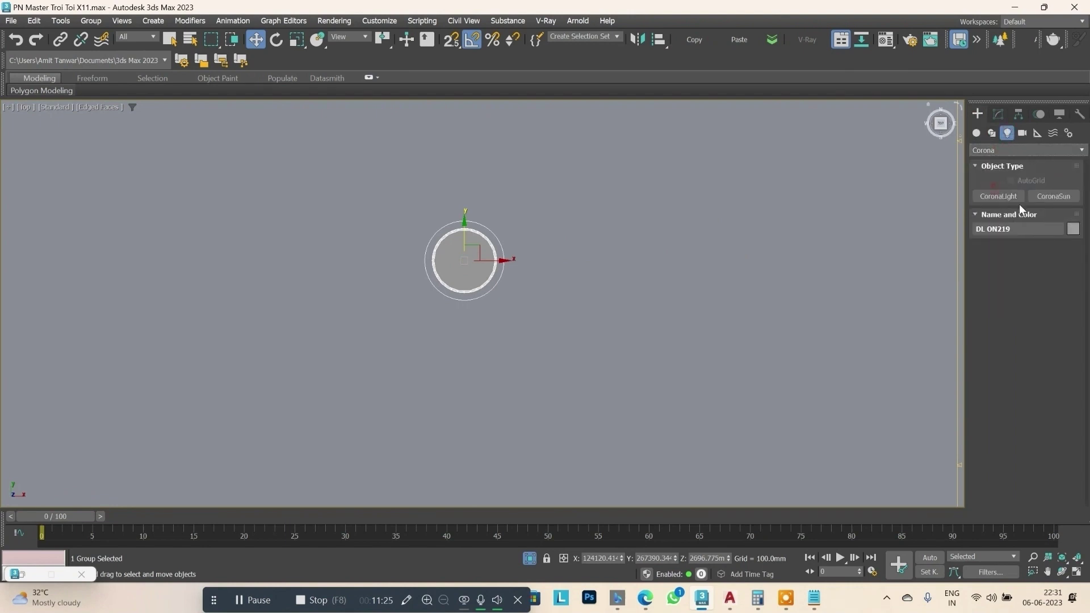
{"action": "left_click", "coordinate": [1009, 197]}
{"action": "left_click", "coordinate": [1018, 369]}
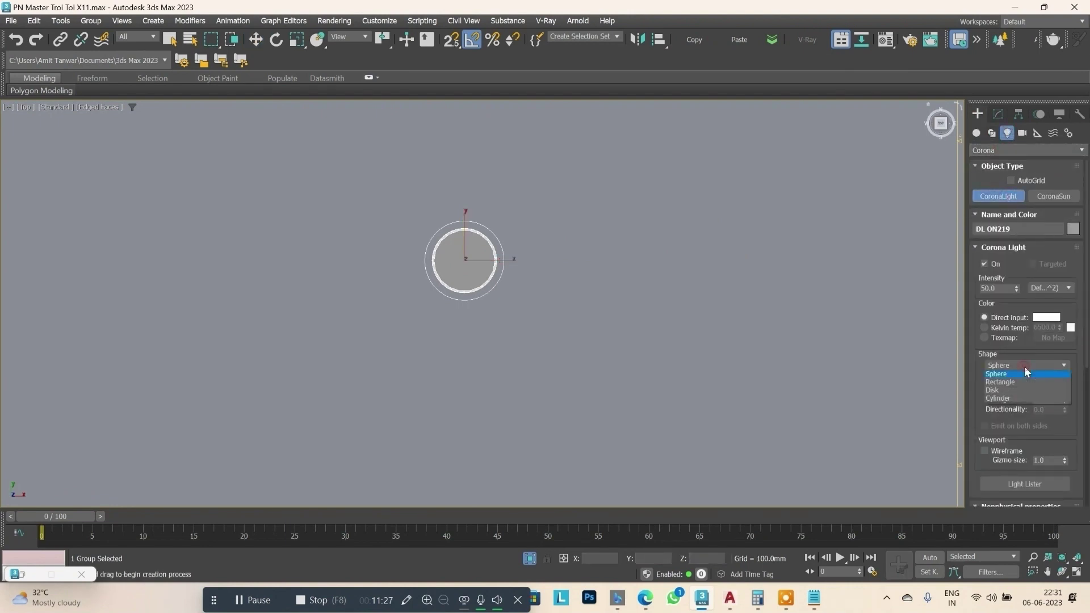
{"action": "left_click", "coordinate": [1002, 392]}
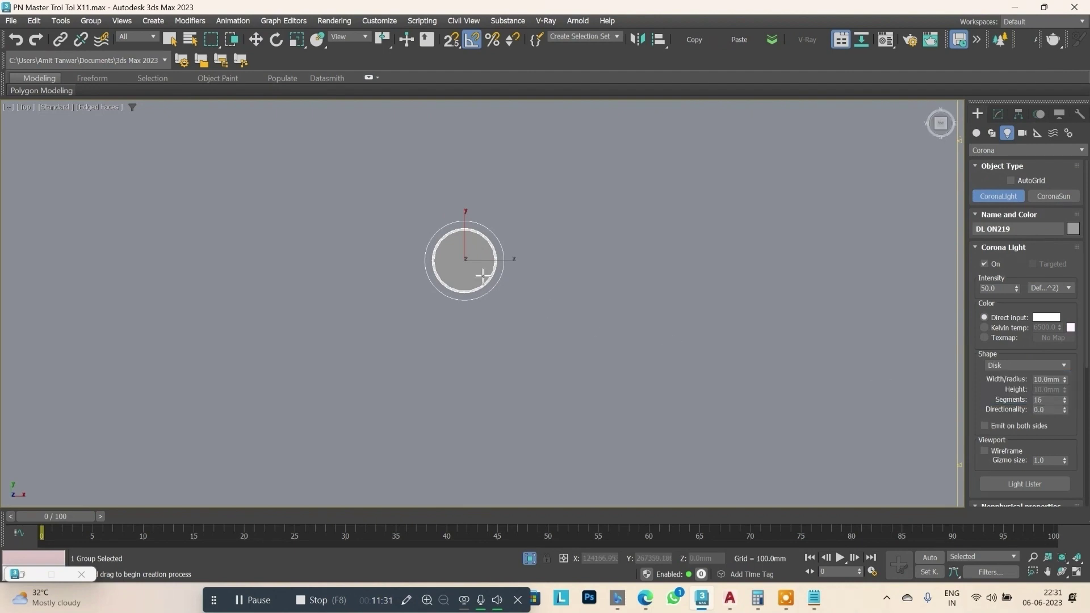
In wireframe Top view, drag out a ~31 mm radius disk light centred on the DL ON219 fixture.
{"action": "scroll", "coordinate": [454, 261], "scroll_direction": "up", "scroll_amount": 5}
{"action": "scroll", "coordinate": [507, 270], "scroll_direction": "down", "scroll_amount": 3}
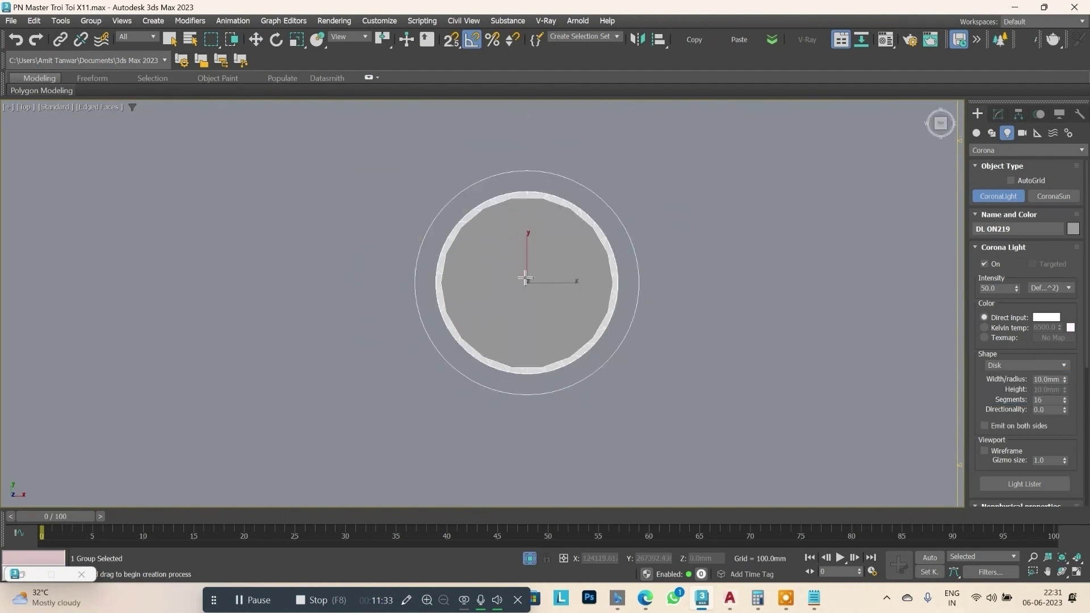
{"action": "key", "text": "F3"}
{"action": "left_click", "coordinate": [528, 282]}
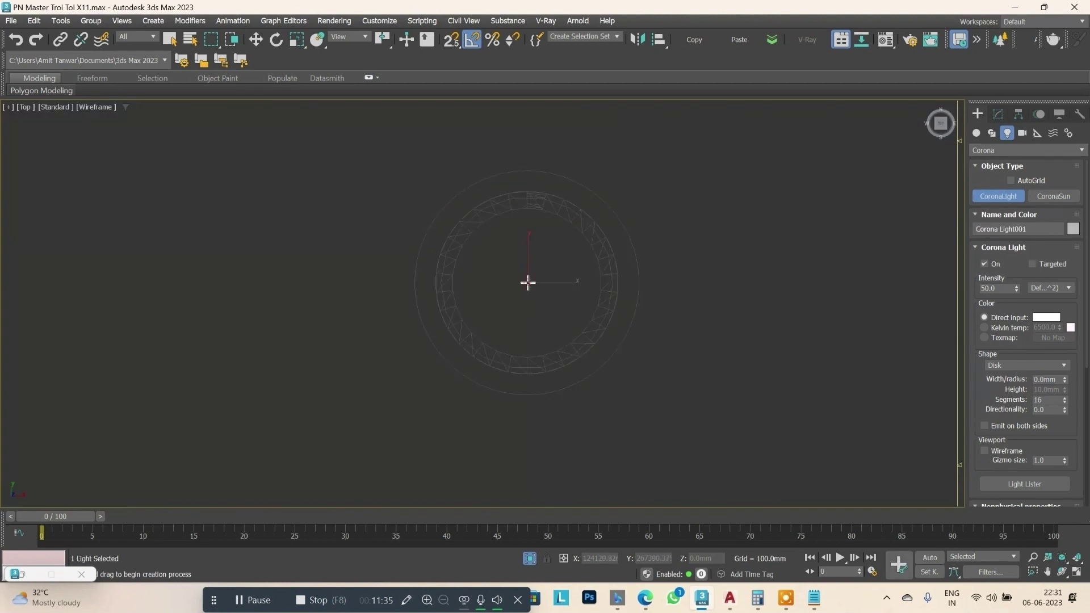
{"action": "left_click_drag", "start_coordinate": [528, 282], "coordinate": [572, 220]}
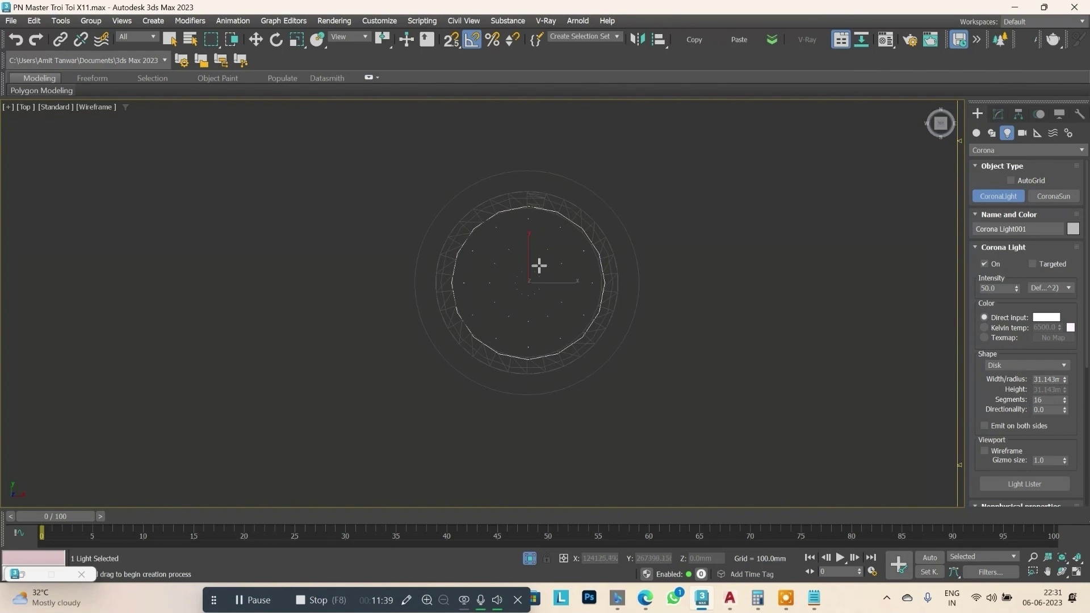
{"action": "key", "text": "w"}
{"action": "left_click", "coordinate": [998, 114]}
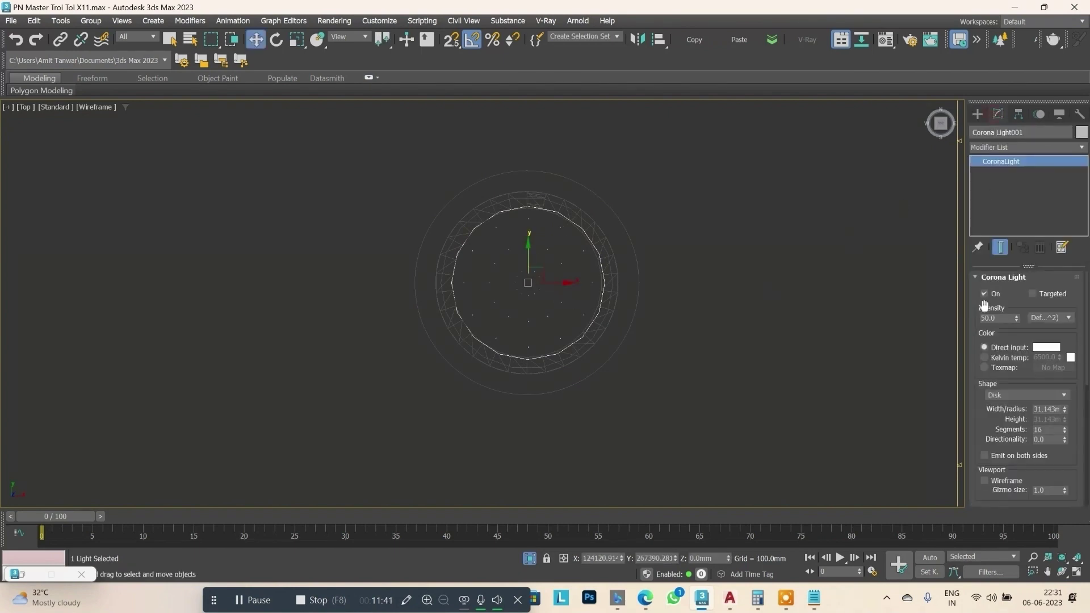
{"action": "double_click", "coordinate": [997, 318]}
Set the Corona disk light's intensity to 25.
{"action": "type", "text": "25"}
{"action": "key", "text": "Return"}
{"action": "scroll", "coordinate": [620, 272], "scroll_direction": "down", "scroll_amount": 5}
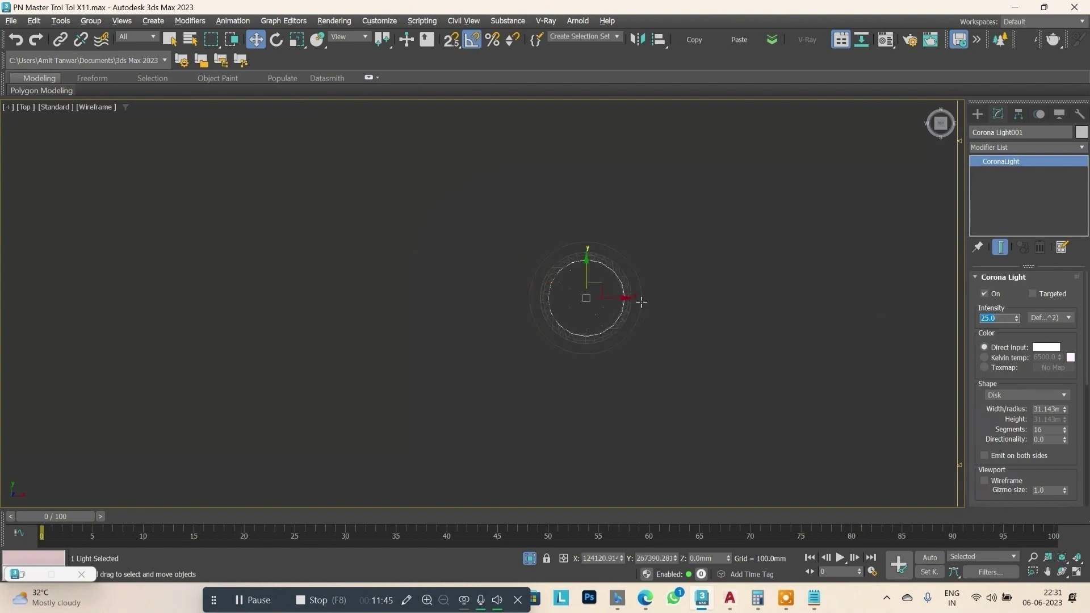
{"action": "mouse_move", "coordinate": [620, 273]}
{"action": "middle_mouse_down", "text": "alt"}
{"action": "mouse_move", "coordinate": [635, 246]}
{"action": "mouse_move", "coordinate": [574, 338]}
{"action": "middle_mouse_up", "text": "alt"}
In Front view, raise the light to ceiling height at about 2699.95 mm.
{"action": "left_click", "coordinate": [934, 136]}
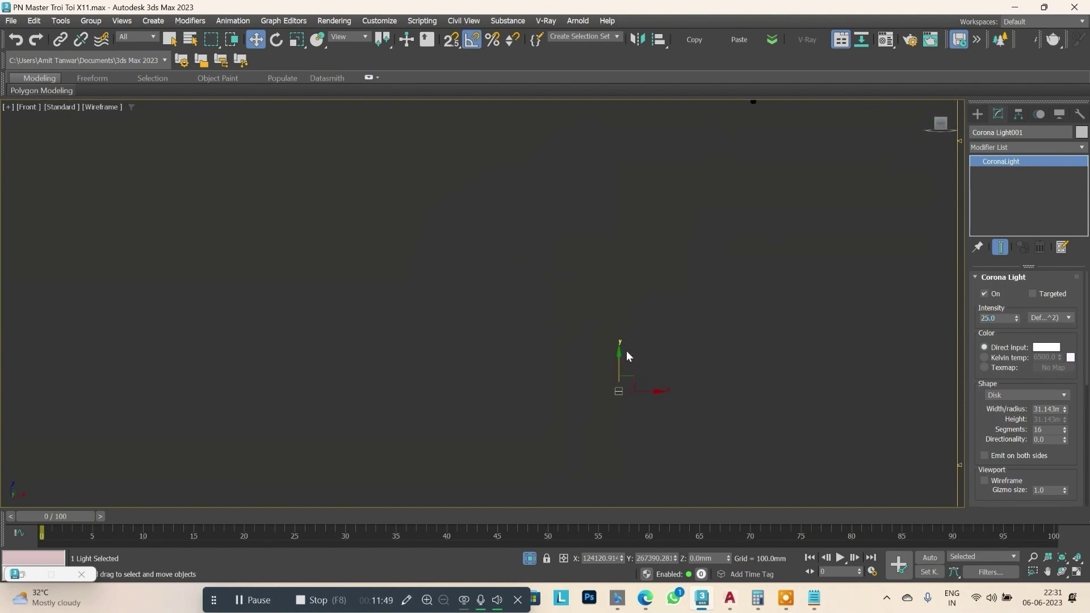
{"action": "left_click_drag", "start_coordinate": [625, 341], "coordinate": [648, 281]}
{"action": "scroll", "coordinate": [649, 281], "scroll_direction": "up", "scroll_amount": 3}
{"action": "left_click_drag", "start_coordinate": [599, 404], "coordinate": [642, 280]}
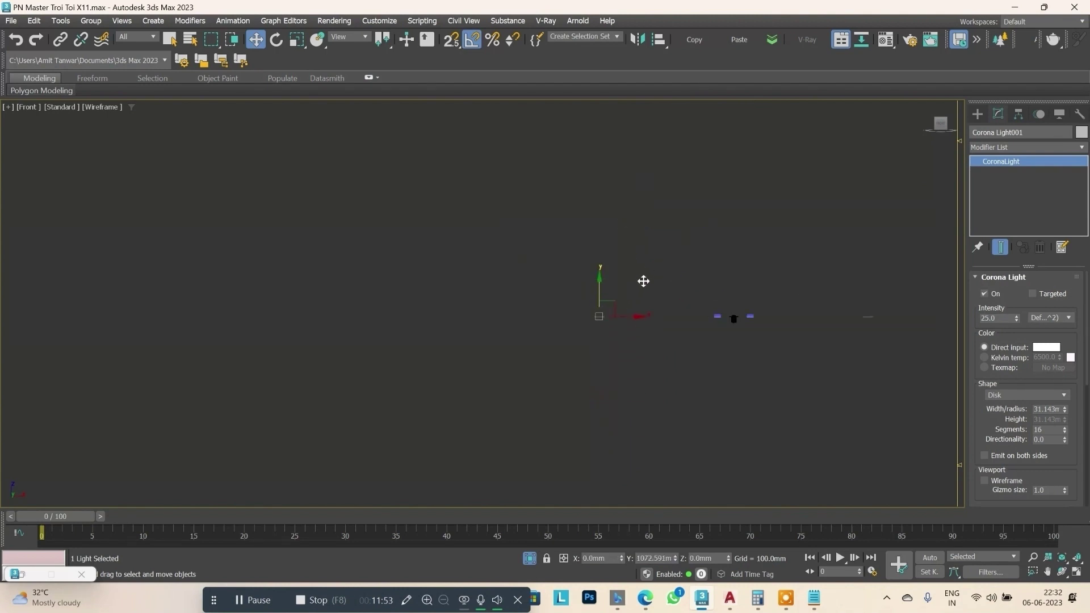
{"action": "scroll", "coordinate": [540, 351], "scroll_direction": "up", "scroll_amount": 2}
{"action": "scroll", "coordinate": [579, 230], "scroll_direction": "up", "scroll_amount": 2}
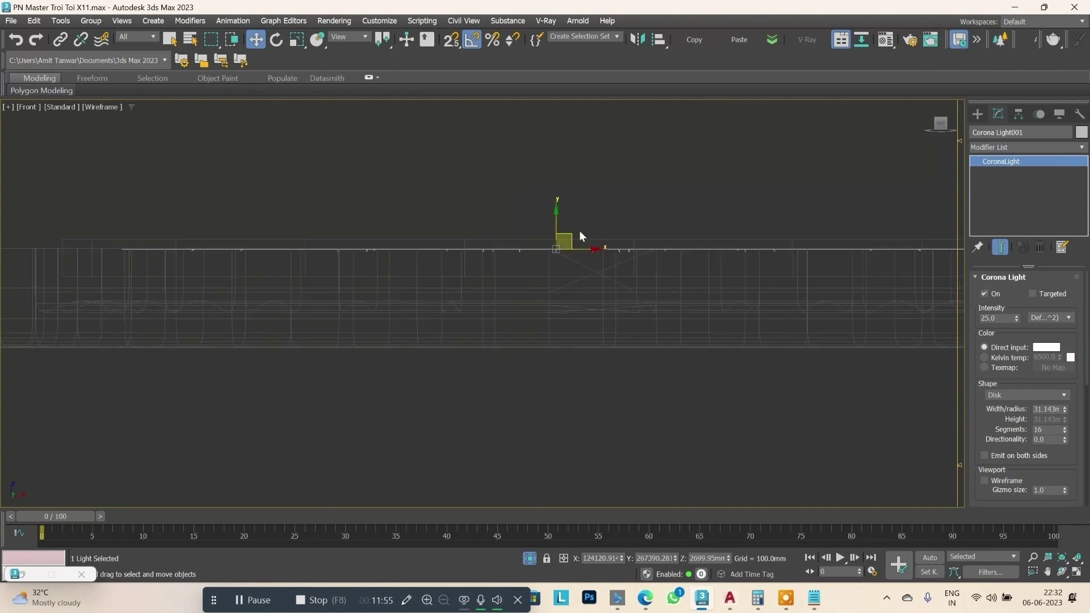
{"action": "scroll", "coordinate": [579, 231], "scroll_direction": "up", "scroll_amount": 1}
Lower the light just beneath the fixture to about Z 2647 mm.
{"action": "left_click_drag", "start_coordinate": [575, 227], "coordinate": [574, 316]}
{"action": "scroll", "coordinate": [591, 261], "scroll_direction": "down", "scroll_amount": 3}
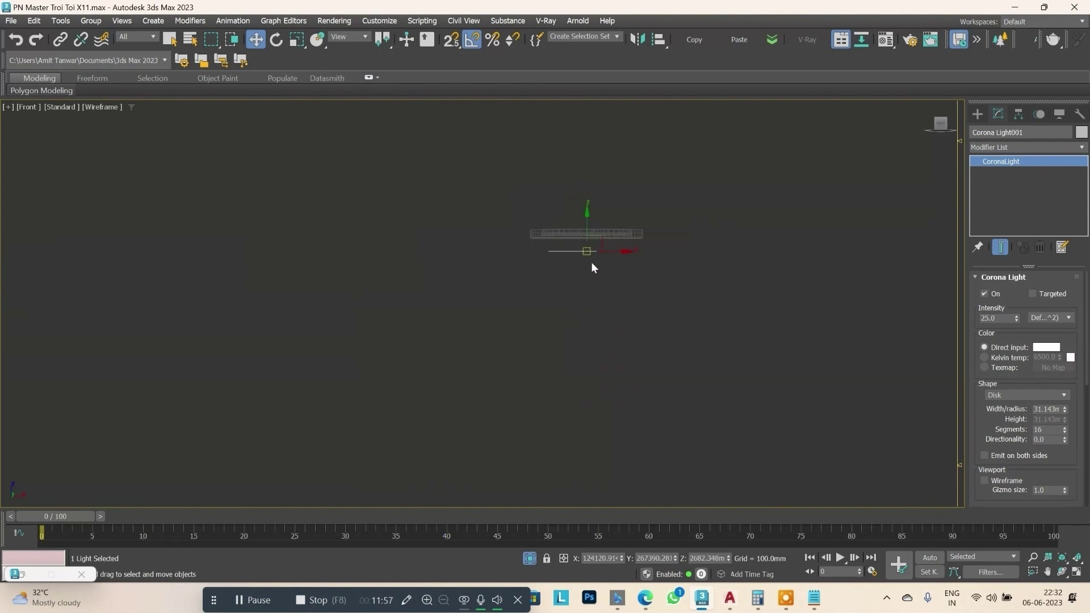
{"action": "left_click_drag", "start_coordinate": [578, 192], "coordinate": [581, 315]}
{"action": "scroll", "coordinate": [528, 262], "scroll_direction": "down", "scroll_amount": 3}
{"action": "scroll", "coordinate": [529, 262], "scroll_direction": "up", "scroll_amount": 4}
{"action": "scroll", "coordinate": [409, 193], "scroll_direction": "down", "scroll_amount": 4}
{"action": "scroll", "coordinate": [539, 272], "scroll_direction": "down", "scroll_amount": 3}
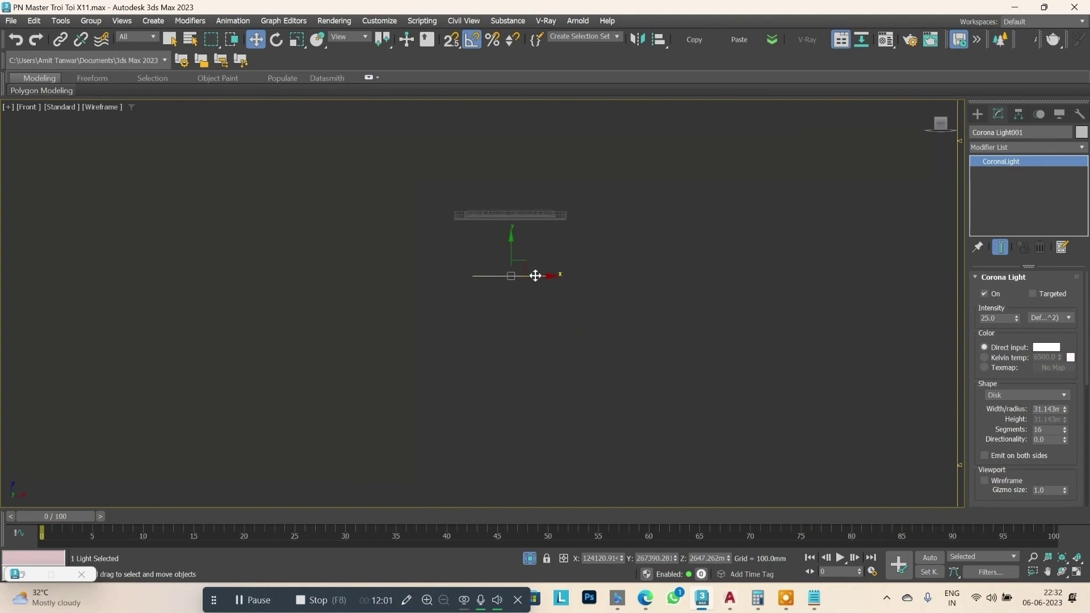
{"action": "scroll", "coordinate": [486, 267], "scroll_direction": "up", "scroll_amount": 4}
{"action": "scroll", "coordinate": [487, 266], "scroll_direction": "down", "scroll_amount": 5}
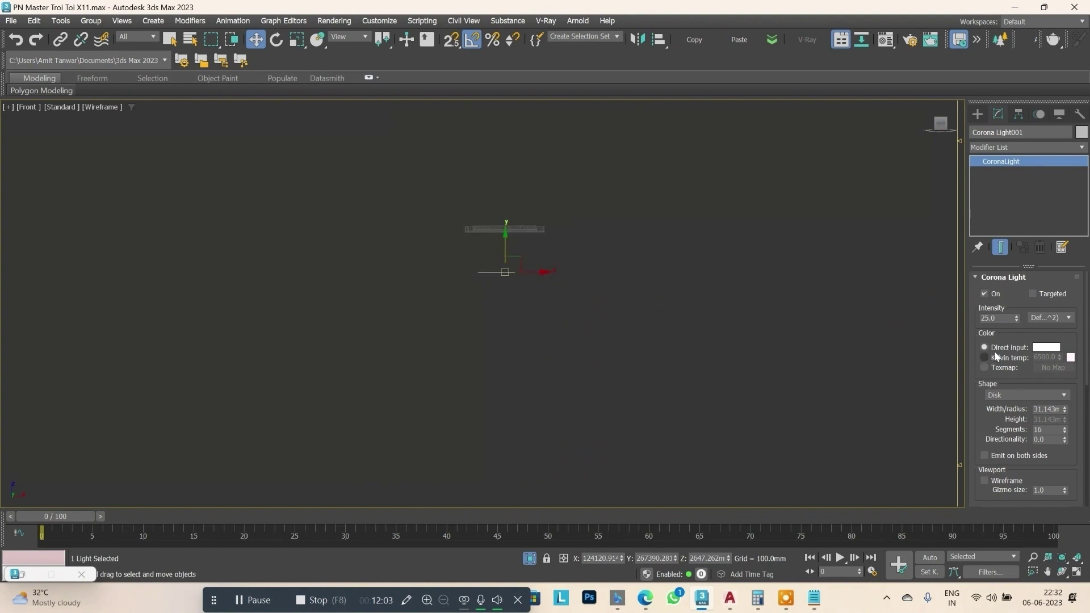
{"action": "left_click_drag", "start_coordinate": [1087, 349], "coordinate": [1086, 449]}
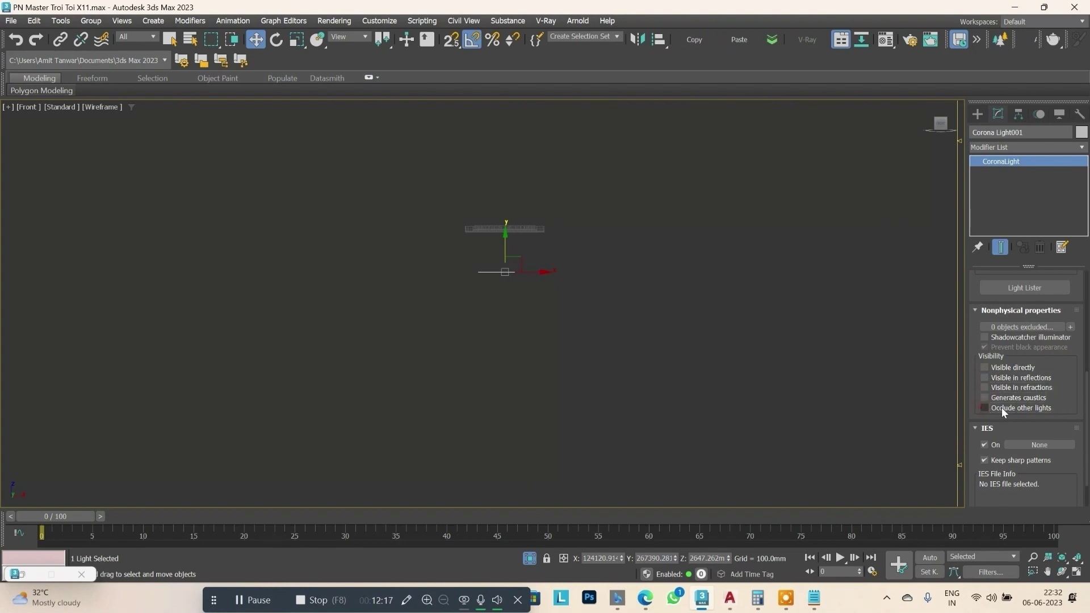
Orbit the viewport to inspect the disk light beneath its fixture at an angle.
{"action": "mouse_move", "coordinate": [594, 298]}
{"action": "middle_mouse_down", "text": "alt"}
{"action": "mouse_move", "coordinate": [594, 257]}
{"action": "mouse_move", "coordinate": [589, 292]}
{"action": "middle_mouse_up", "text": "alt"}
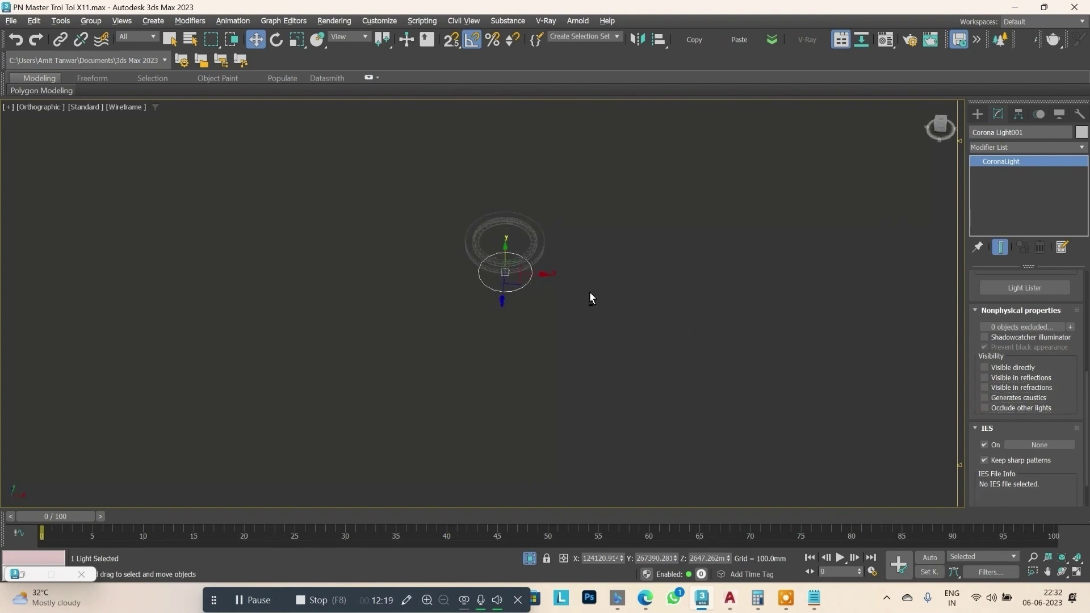
Switch to Top view and restrict the selection filter to Lights.
{"action": "left_click", "coordinate": [940, 126]}
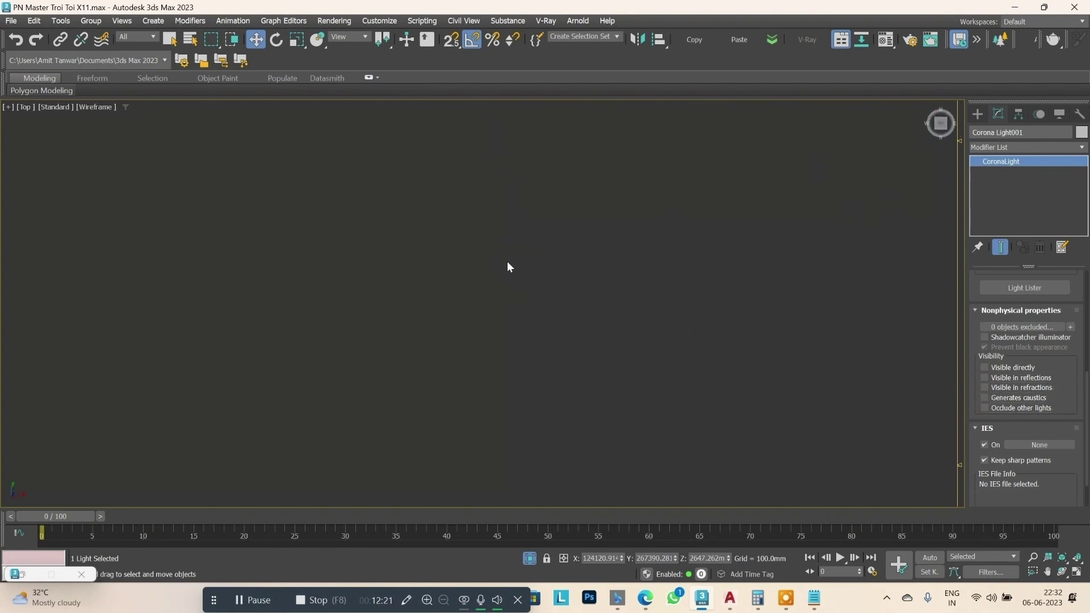
{"action": "scroll", "coordinate": [508, 192], "scroll_direction": "down", "scroll_amount": 5}
{"action": "scroll", "coordinate": [583, 214], "scroll_direction": "up", "scroll_amount": 3}
{"action": "scroll", "coordinate": [538, 205], "scroll_direction": "up", "scroll_amount": 4}
{"action": "scroll", "coordinate": [455, 201], "scroll_direction": "up", "scroll_amount": 2}
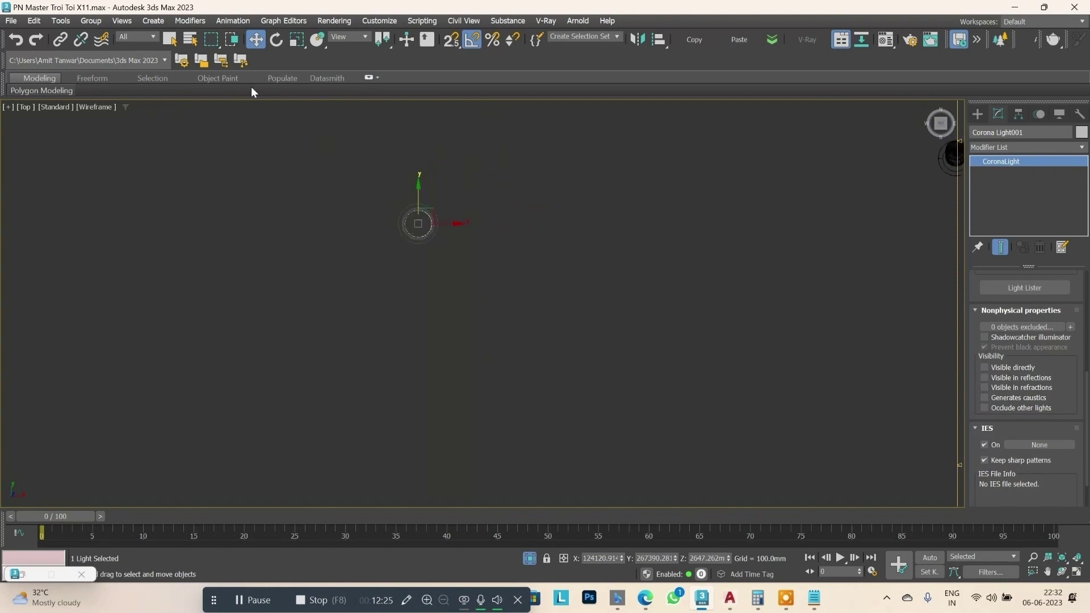
{"action": "left_click", "coordinate": [140, 37]}
{"action": "left_click", "coordinate": [140, 59]}
Clone the disk light to the right along X as an independent Copy.
{"action": "scroll", "coordinate": [295, 213], "scroll_direction": "down", "scroll_amount": 3}
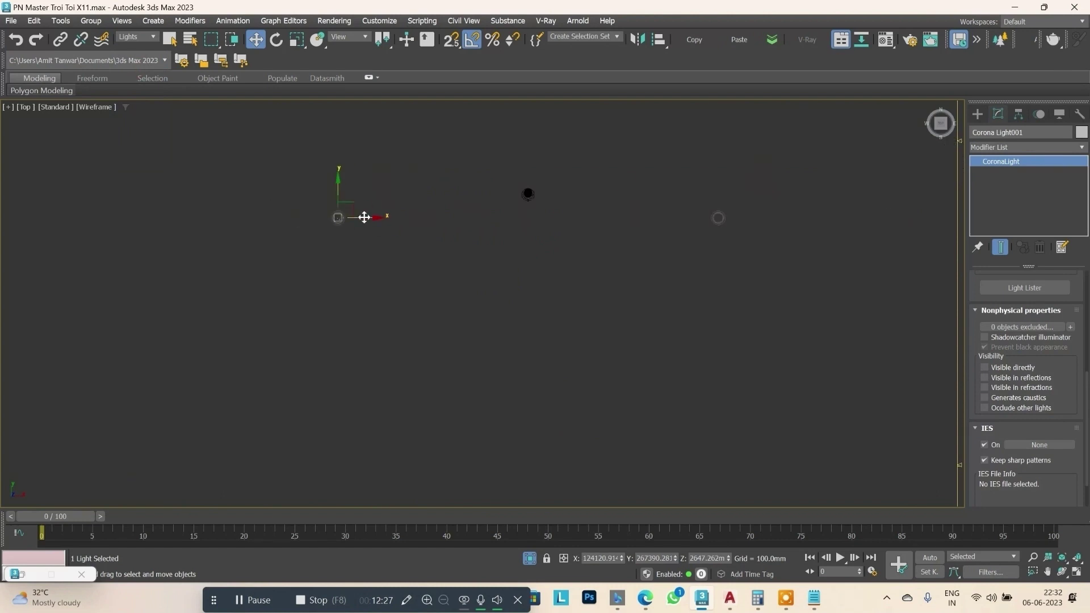
{"action": "scroll", "coordinate": [364, 217], "scroll_direction": "up", "scroll_amount": 4}
{"action": "left_click_drag", "start_coordinate": [341, 219], "coordinate": [846, 296], "text": "shift"}
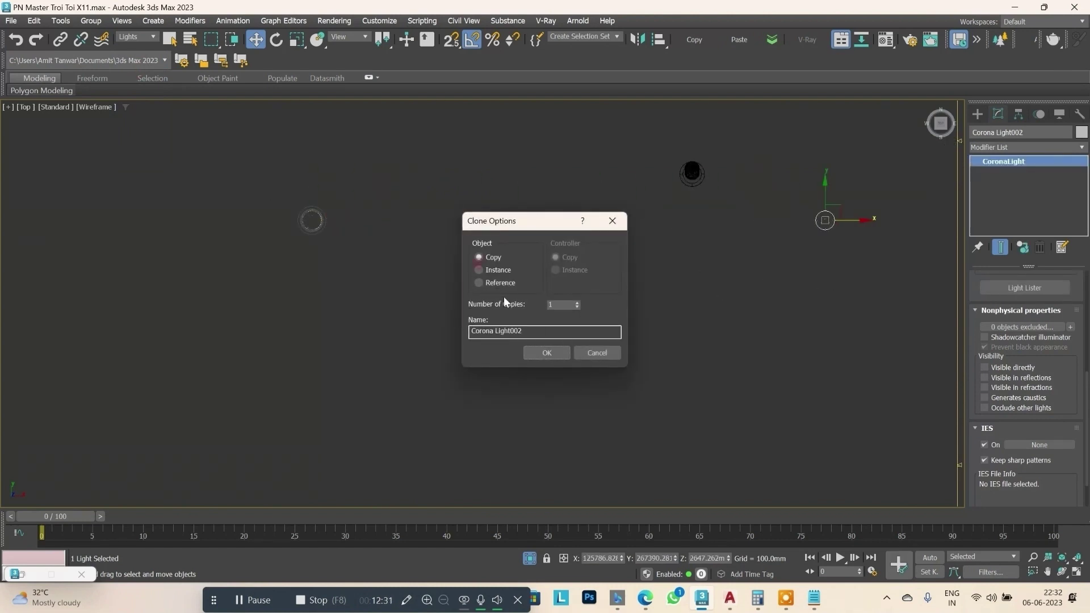
{"action": "left_click", "coordinate": [534, 351]}
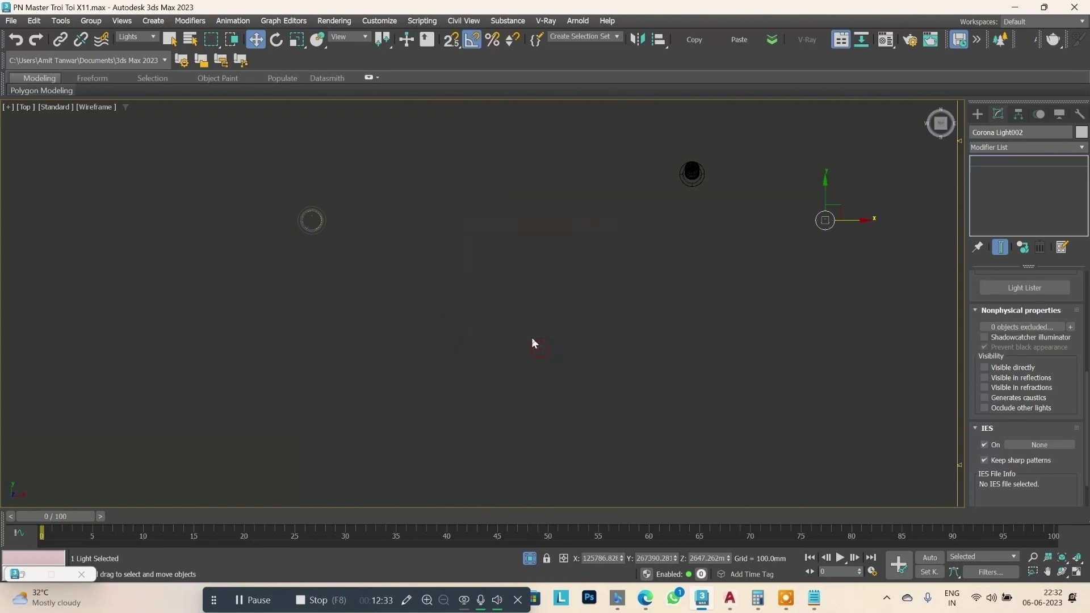
{"action": "scroll", "coordinate": [445, 253], "scroll_direction": "down", "scroll_amount": 3}
{"action": "scroll", "coordinate": [618, 244], "scroll_direction": "up", "scroll_amount": 5}
{"action": "scroll", "coordinate": [449, 238], "scroll_direction": "down", "scroll_amount": 2}
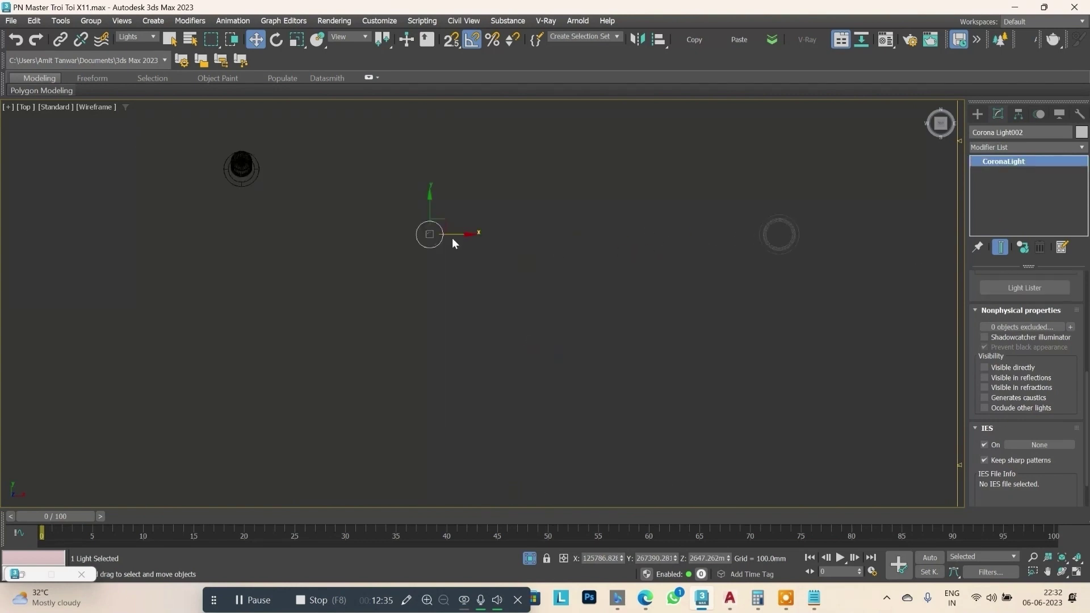
Centre Corona Light002 in the neighbouring fixture and add the original light to the selection.
{"action": "left_click_drag", "start_coordinate": [465, 234], "coordinate": [811, 283]}
{"action": "scroll", "coordinate": [821, 243], "scroll_direction": "up", "scroll_amount": 3}
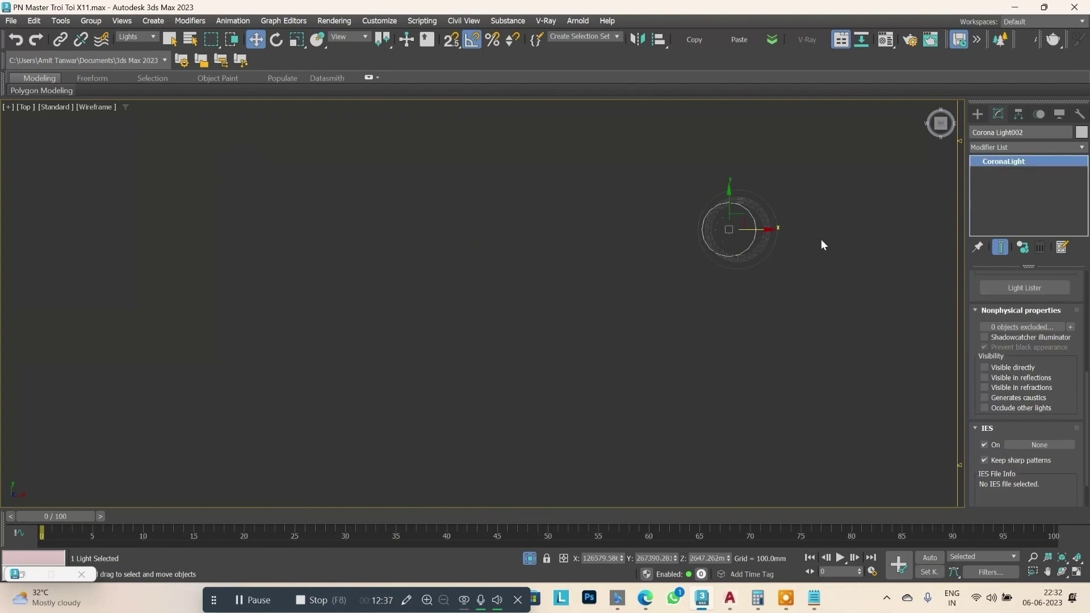
{"action": "scroll", "coordinate": [699, 210], "scroll_direction": "up", "scroll_amount": 2}
{"action": "scroll", "coordinate": [699, 210], "scroll_direction": "up", "scroll_amount": 3}
{"action": "left_click_drag", "start_coordinate": [618, 236], "coordinate": [638, 249]}
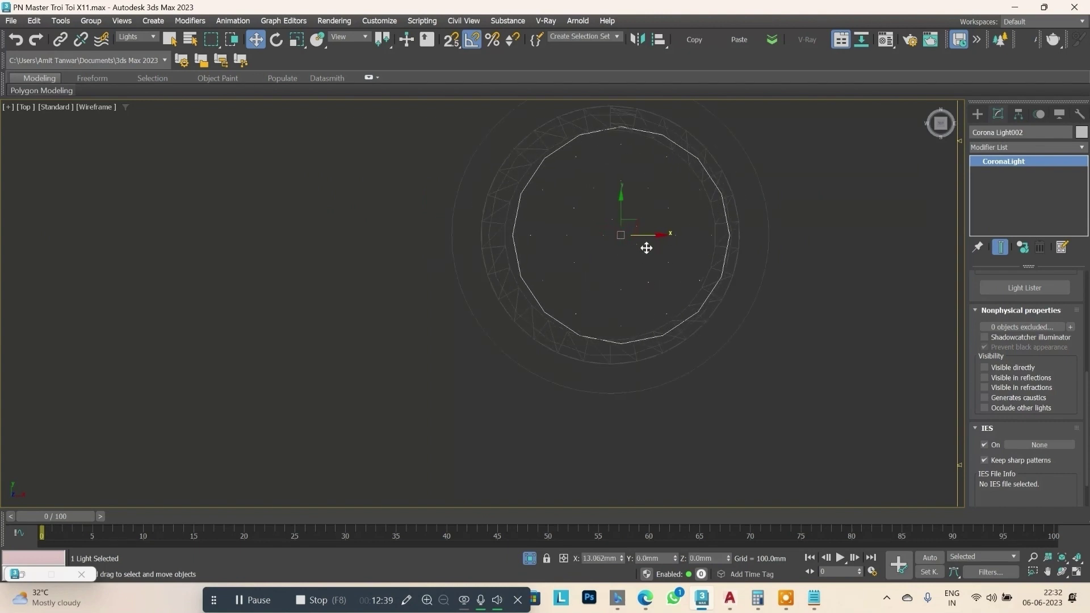
{"action": "scroll", "coordinate": [663, 219], "scroll_direction": "down", "scroll_amount": 5}
{"action": "middle_click_drag", "start_coordinate": [664, 222], "coordinate": [292, 227]}
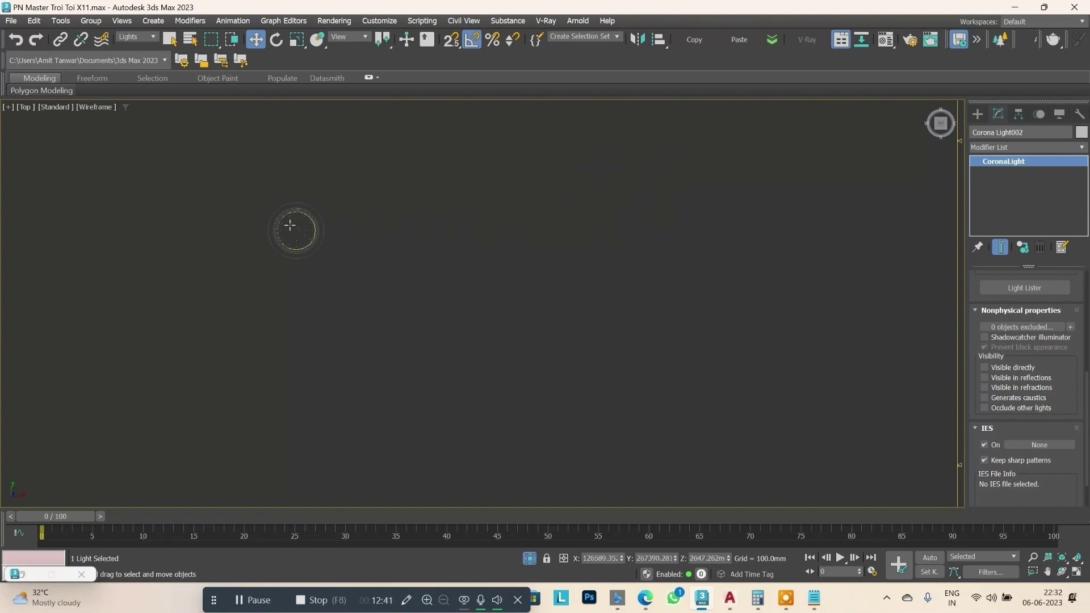
{"action": "left_click", "coordinate": [290, 229], "text": "ctrl"}
{"action": "scroll", "coordinate": [290, 229], "scroll_direction": "up", "scroll_amount": 5}
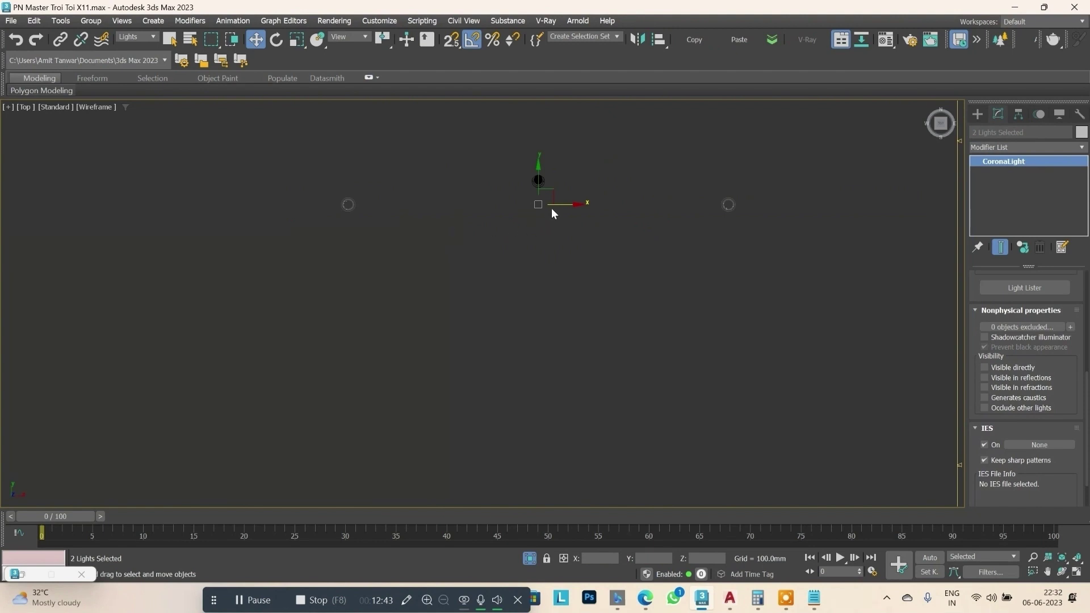
Clone both lights down in Y as Instances and centre them in the next row of fixtures.
{"action": "scroll", "coordinate": [551, 207], "scroll_direction": "down", "scroll_amount": 3}
{"action": "left_click_drag", "start_coordinate": [545, 170], "coordinate": [545, 284]}
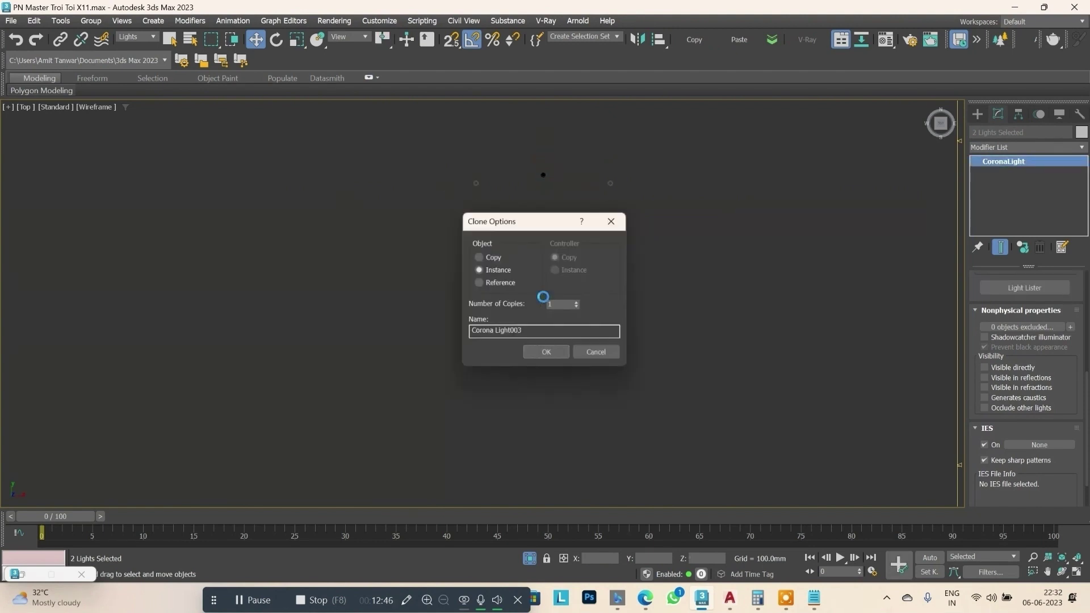
{"action": "left_click", "coordinate": [546, 354]}
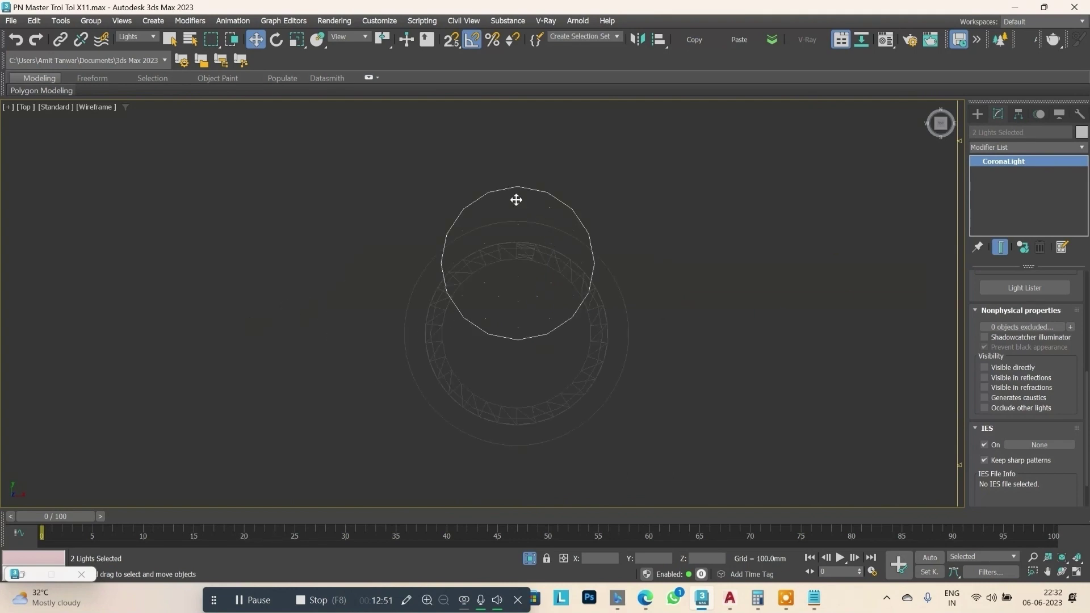
{"action": "left_click_drag", "start_coordinate": [516, 201], "coordinate": [516, 276]}
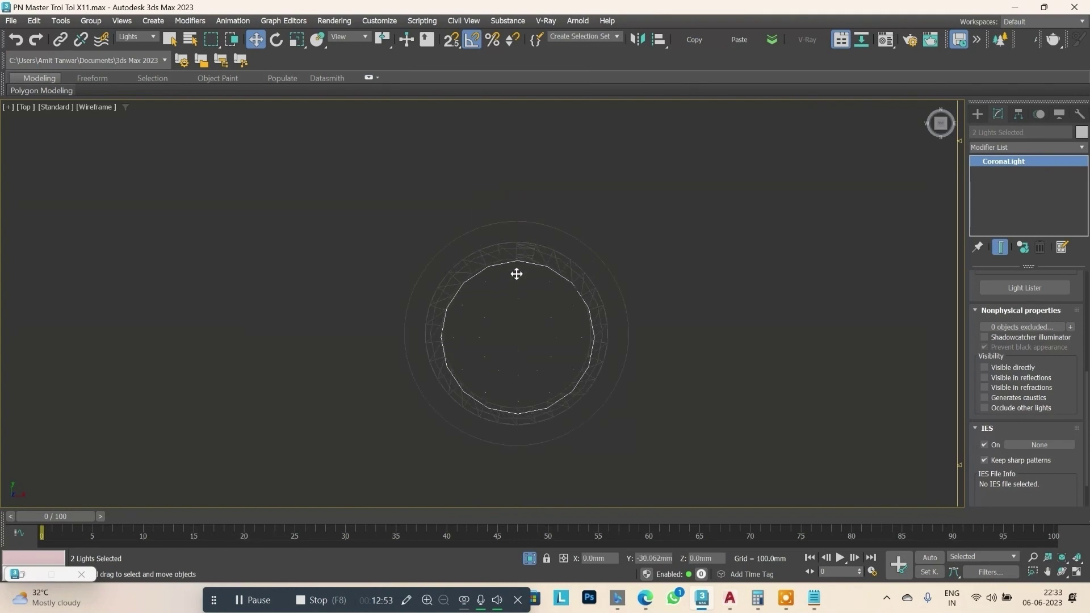
{"action": "key", "text": "z"}
Select the right-hand light copy and Shift-drag it left toward another fixture.
{"action": "scroll", "coordinate": [584, 284], "scroll_direction": "down", "scroll_amount": 5}
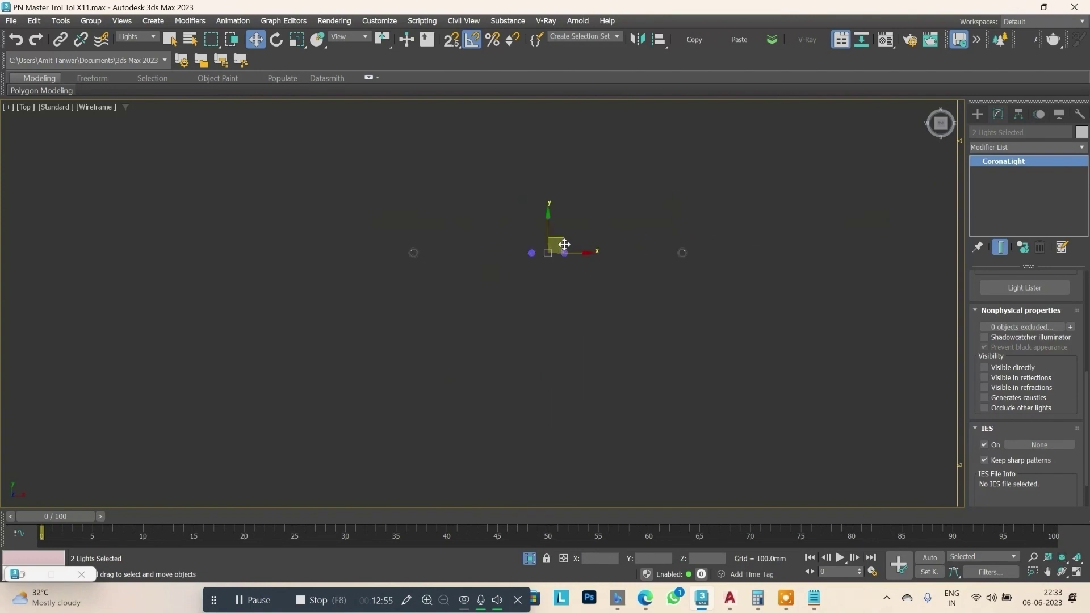
{"action": "scroll", "coordinate": [561, 299], "scroll_direction": "up", "scroll_amount": 8}
{"action": "scroll", "coordinate": [553, 300], "scroll_direction": "up", "scroll_amount": 2}
{"action": "scroll", "coordinate": [574, 324], "scroll_direction": "down", "scroll_amount": 6}
{"action": "scroll", "coordinate": [742, 329], "scroll_direction": "up", "scroll_amount": 5}
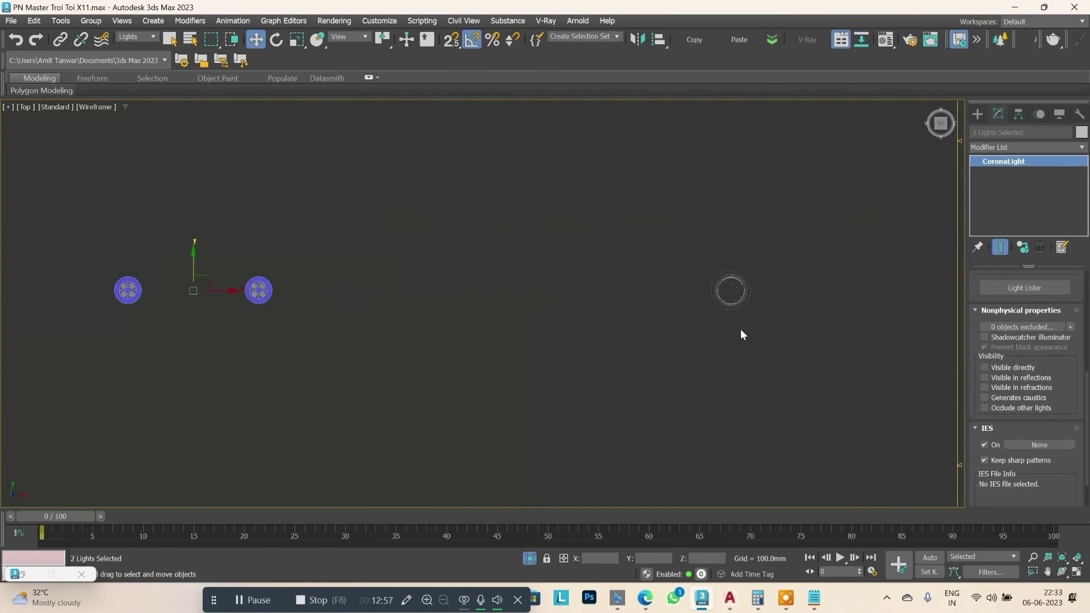
{"action": "scroll", "coordinate": [740, 267], "scroll_direction": "up", "scroll_amount": 2}
{"action": "left_click", "coordinate": [741, 265]}
{"action": "scroll", "coordinate": [796, 313], "scroll_direction": "down", "scroll_amount": 3}
{"action": "scroll", "coordinate": [797, 318], "scroll_direction": "down", "scroll_amount": 2}
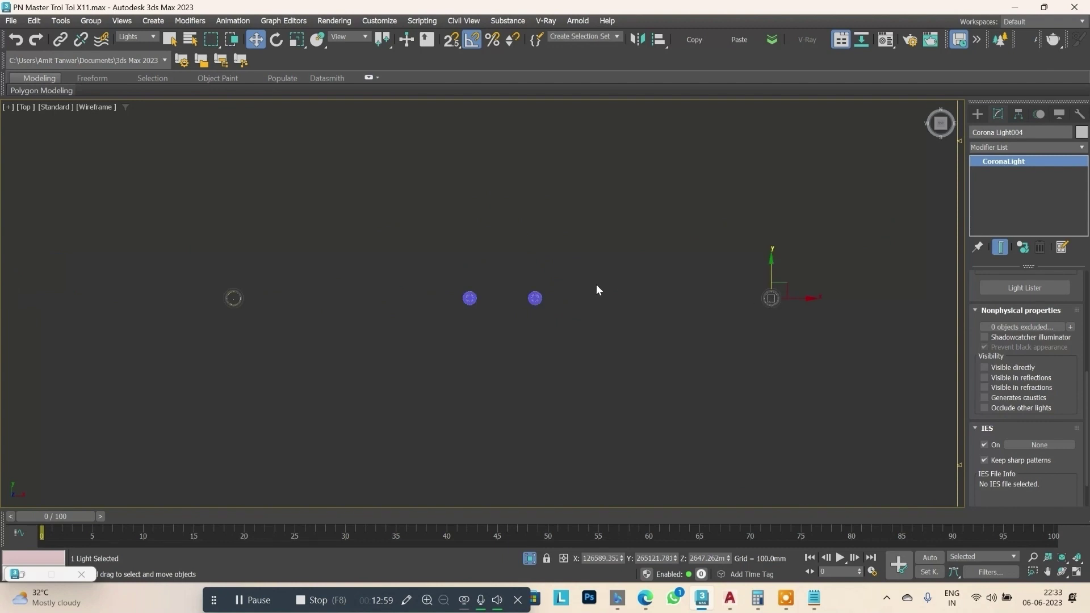
{"action": "scroll", "coordinate": [588, 301], "scroll_direction": "up", "scroll_amount": 6}
{"action": "scroll", "coordinate": [584, 307], "scroll_direction": "down", "scroll_amount": 6}
{"action": "scroll", "coordinate": [783, 326], "scroll_direction": "down", "scroll_amount": 4}
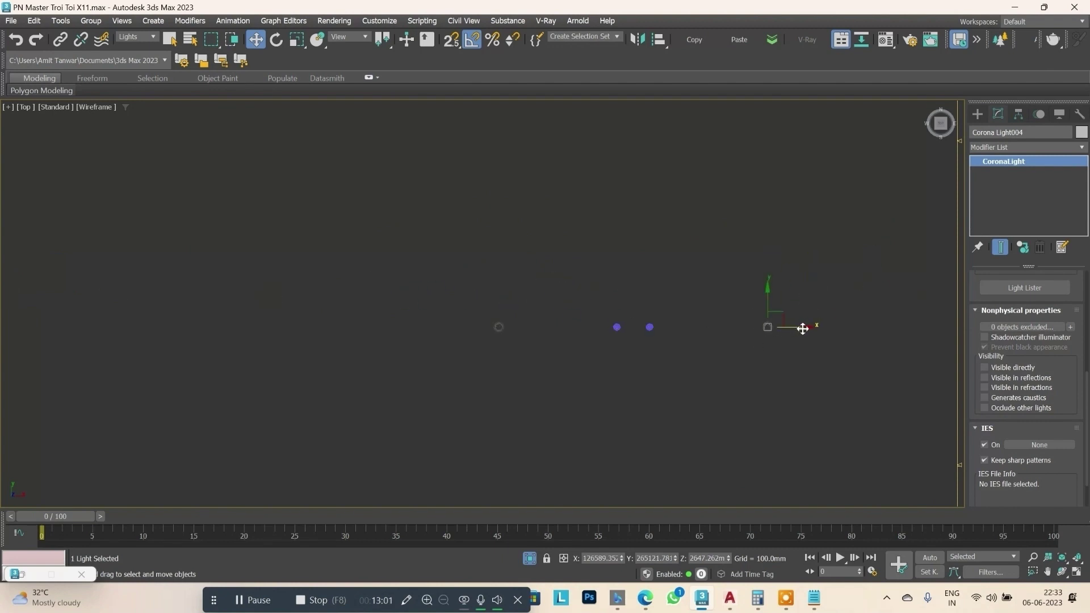
{"action": "mouse_move", "coordinate": [776, 330]}
{"action": "left_mouse_down", "text": "shift"}
{"action": "mouse_move", "coordinate": [689, 352]}
{"action": "mouse_move", "coordinate": [644, 348]}
{"action": "left_mouse_up", "text": "shift"}
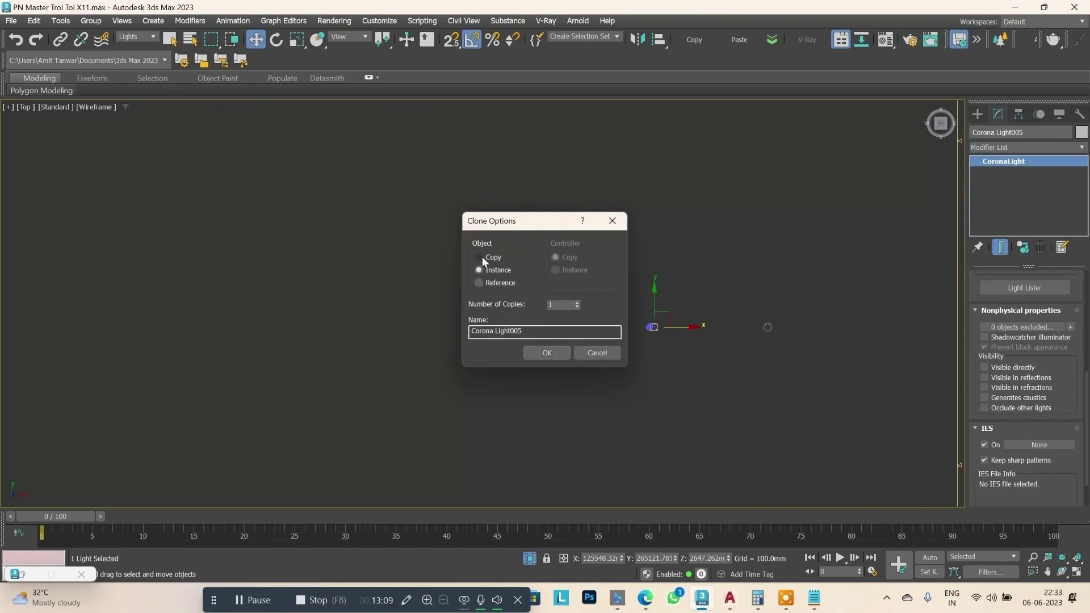
Centre the instanced copy on its fixture, then clone another light into the left fixture.
{"action": "left_click", "coordinate": [547, 353]}
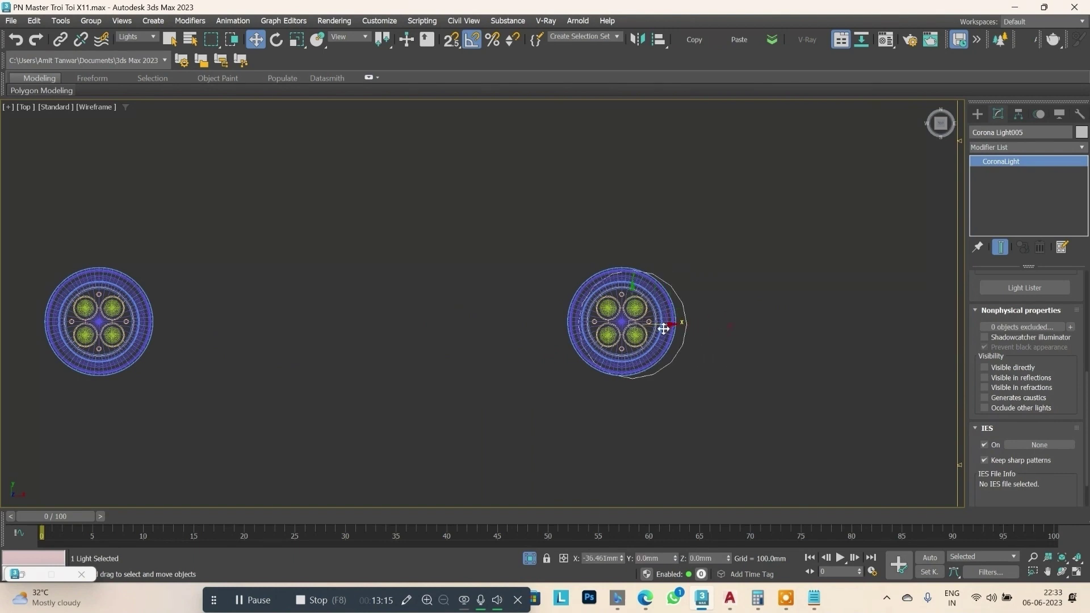
{"action": "left_click_drag", "start_coordinate": [731, 327], "coordinate": [654, 325]}
{"action": "scroll", "coordinate": [650, 329], "scroll_direction": "down", "scroll_amount": 3}
{"action": "scroll", "coordinate": [646, 328], "scroll_direction": "up", "scroll_amount": 3}
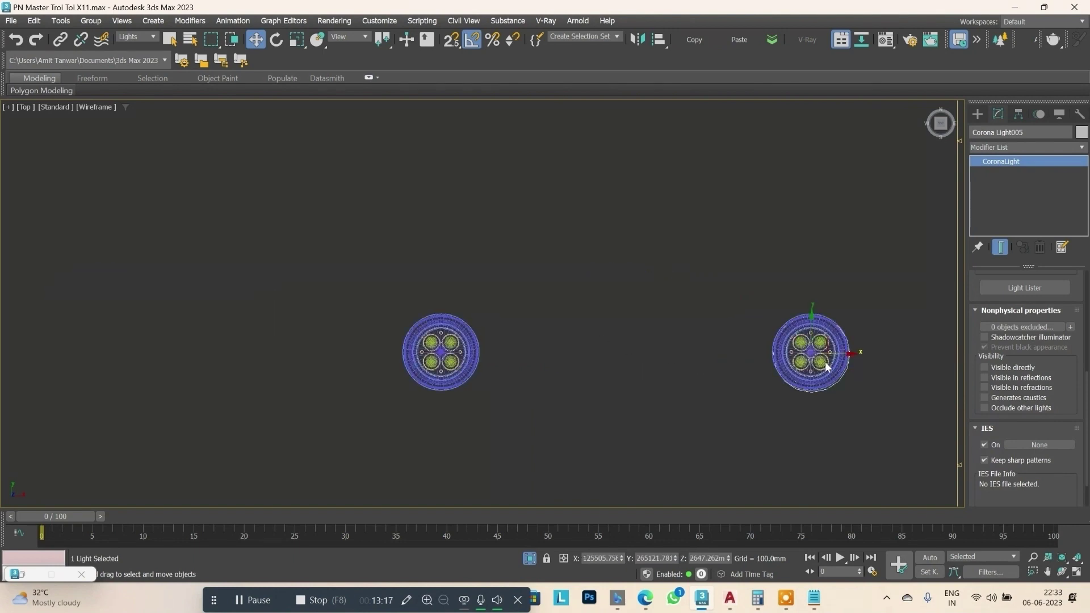
{"action": "left_click_drag", "start_coordinate": [841, 354], "coordinate": [471, 369], "text": "shift"}
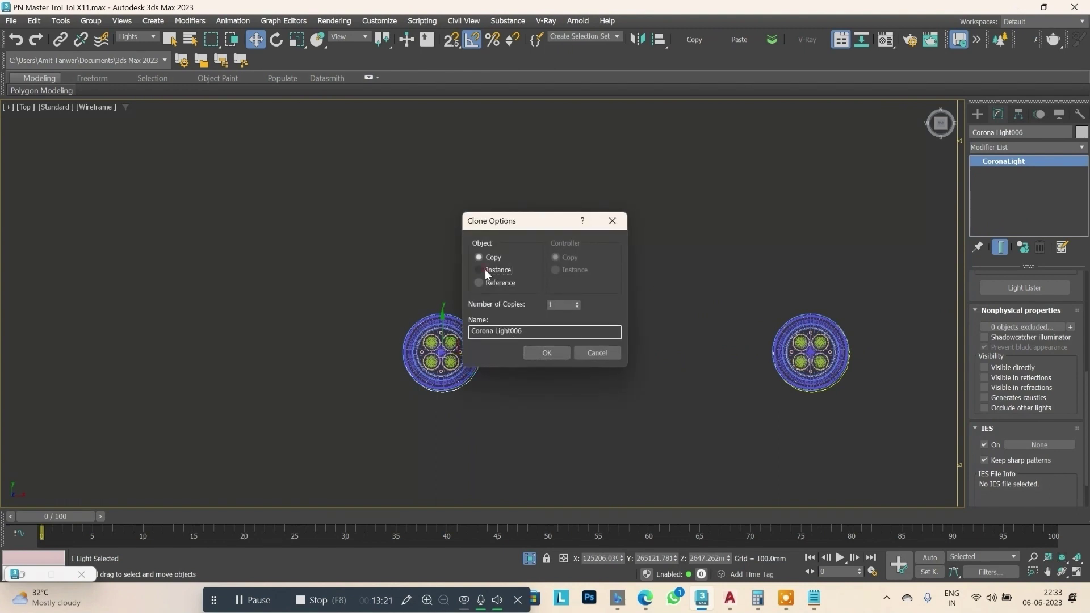
{"action": "left_click", "coordinate": [544, 353]}
Zoom the Top view and select the Corona light at the right-hand fixture.
{"action": "scroll", "coordinate": [539, 355], "scroll_direction": "down", "scroll_amount": 5}
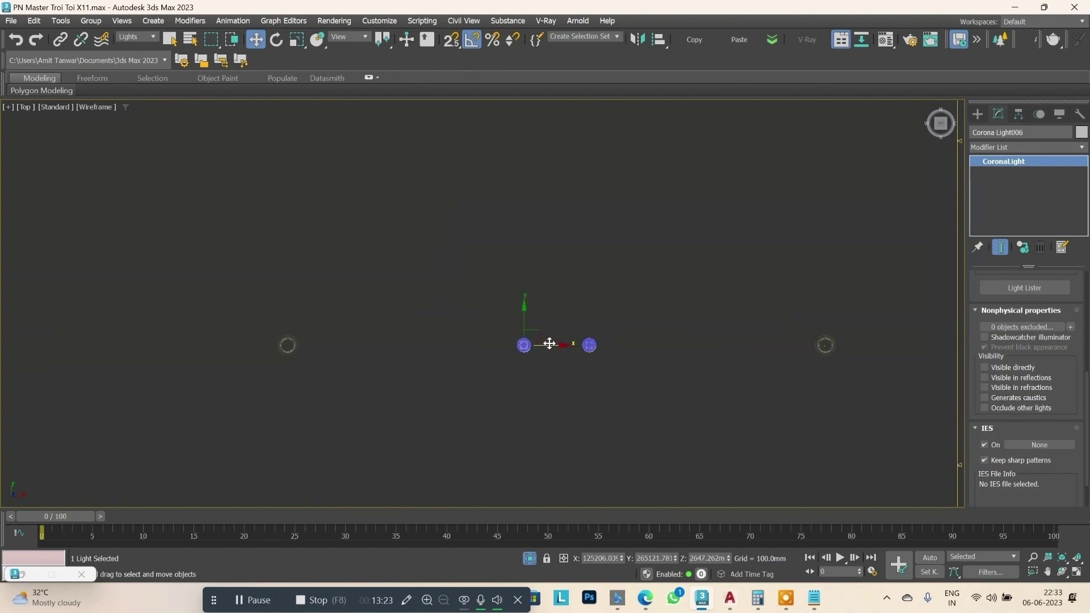
{"action": "scroll", "coordinate": [638, 354], "scroll_direction": "down", "scroll_amount": 2}
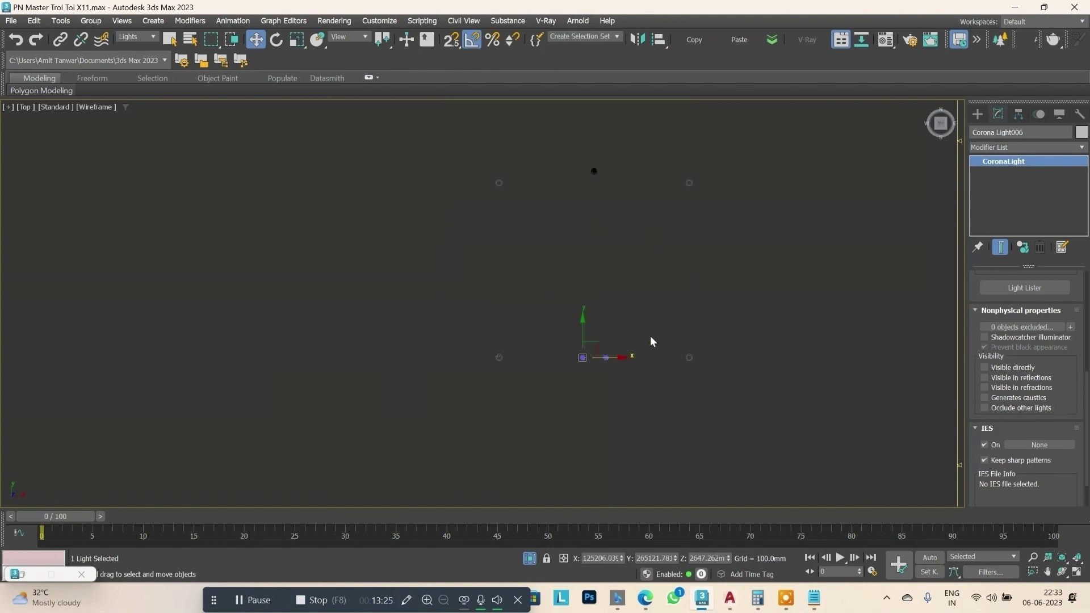
{"action": "scroll", "coordinate": [628, 369], "scroll_direction": "up", "scroll_amount": 3}
{"action": "scroll", "coordinate": [628, 371], "scroll_direction": "down", "scroll_amount": 2}
{"action": "scroll", "coordinate": [602, 365], "scroll_direction": "up", "scroll_amount": 2}
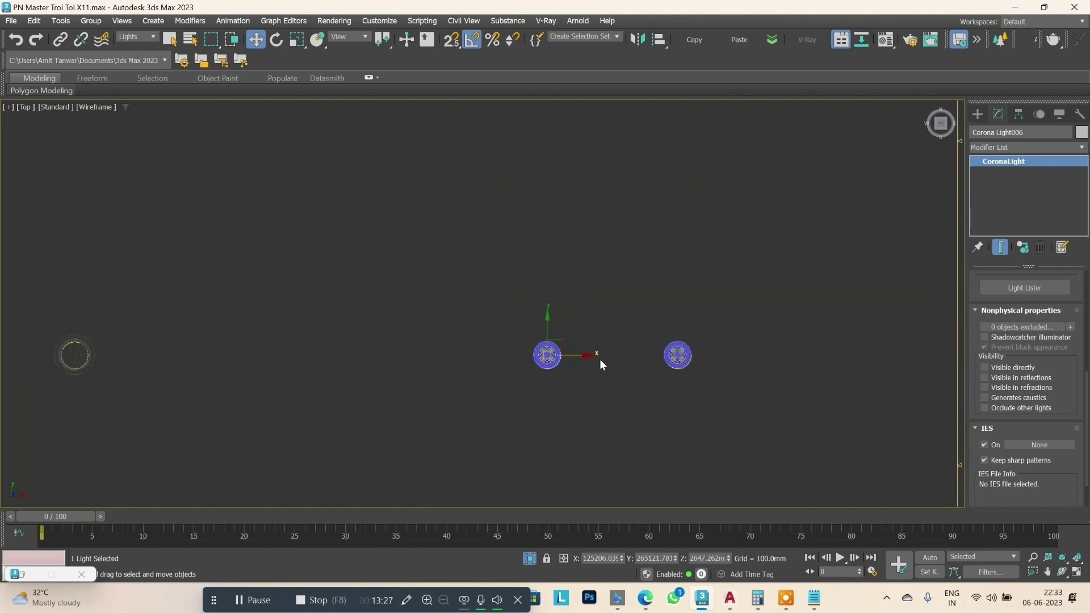
{"action": "scroll", "coordinate": [598, 362], "scroll_direction": "down", "scroll_amount": 2}
{"action": "scroll", "coordinate": [618, 257], "scroll_direction": "up", "scroll_amount": 2}
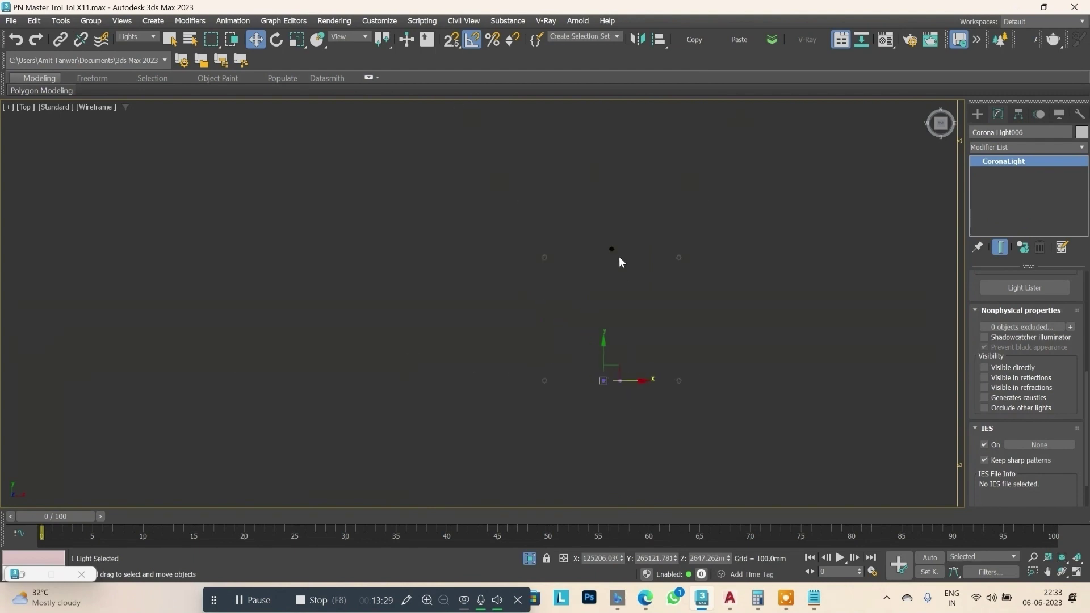
{"action": "scroll", "coordinate": [625, 305], "scroll_direction": "up", "scroll_amount": 1}
{"action": "scroll", "coordinate": [595, 328], "scroll_direction": "down", "scroll_amount": 1}
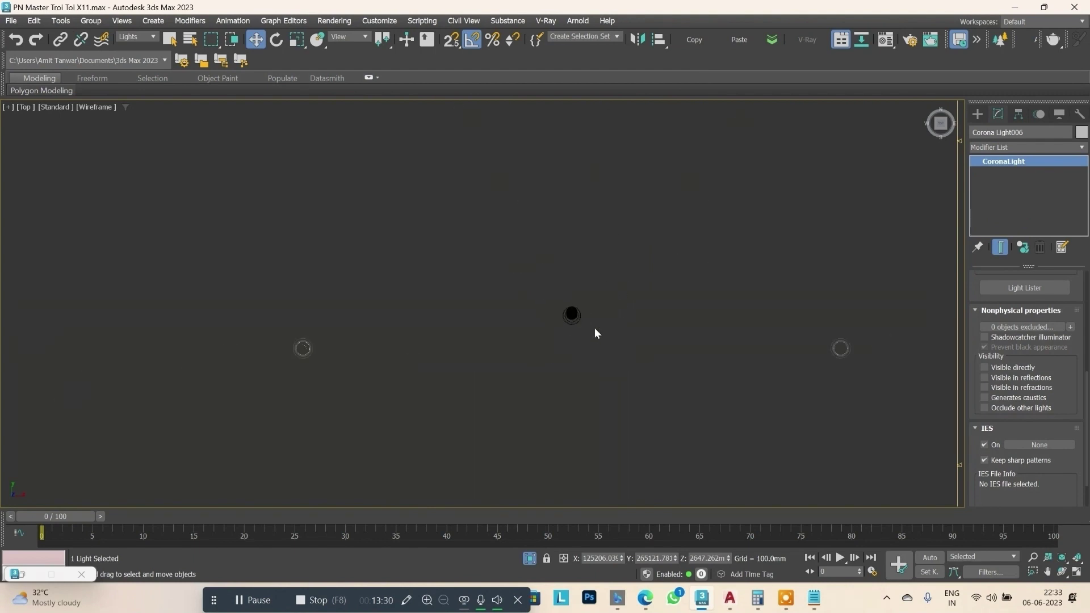
{"action": "left_click", "coordinate": [842, 348]}
{"action": "scroll", "coordinate": [773, 360], "scroll_direction": "down", "scroll_amount": 1}
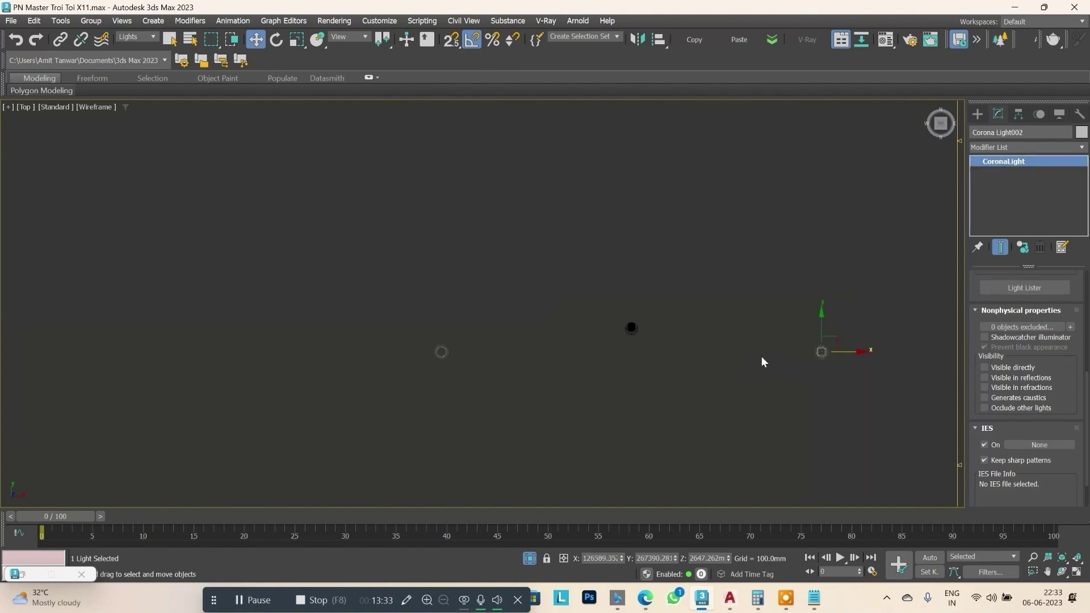
Shift-drag the light to make a Copy beside the original.
{"action": "middle_click_drag", "start_coordinate": [730, 353], "coordinate": [751, 311], "text": "alt"}
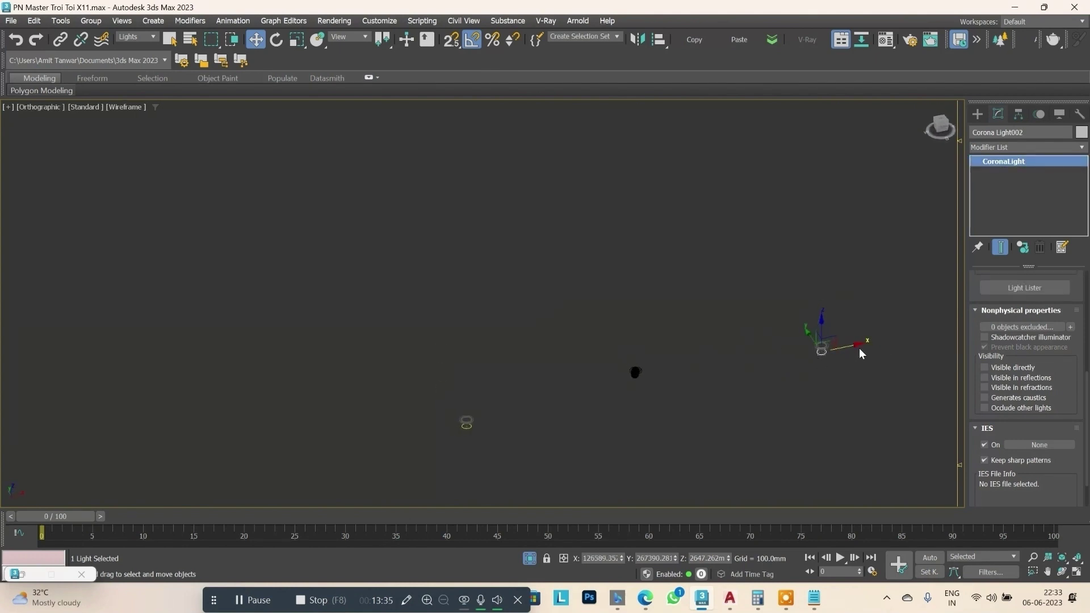
{"action": "left_click_drag", "start_coordinate": [857, 345], "coordinate": [676, 410], "text": "shift"}
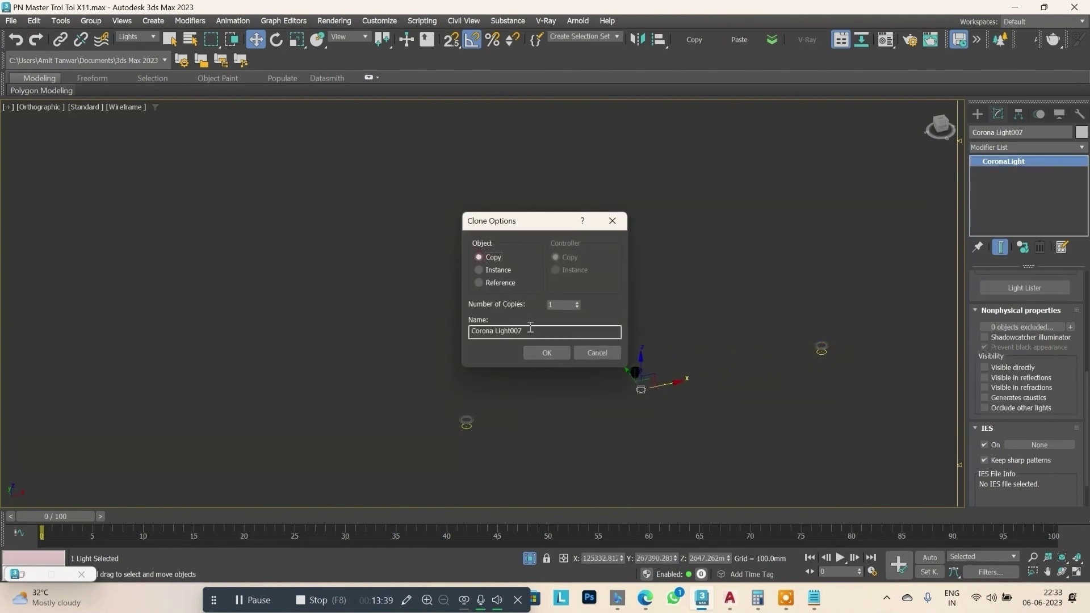
{"action": "left_click", "coordinate": [547, 356]}
{"action": "mouse_move", "coordinate": [548, 356]}
{"action": "middle_mouse_down", "text": "alt"}
{"action": "mouse_move", "coordinate": [618, 316]}
{"action": "mouse_move", "coordinate": [685, 321]}
{"action": "mouse_move", "coordinate": [670, 352]}
{"action": "middle_mouse_up", "text": "alt"}
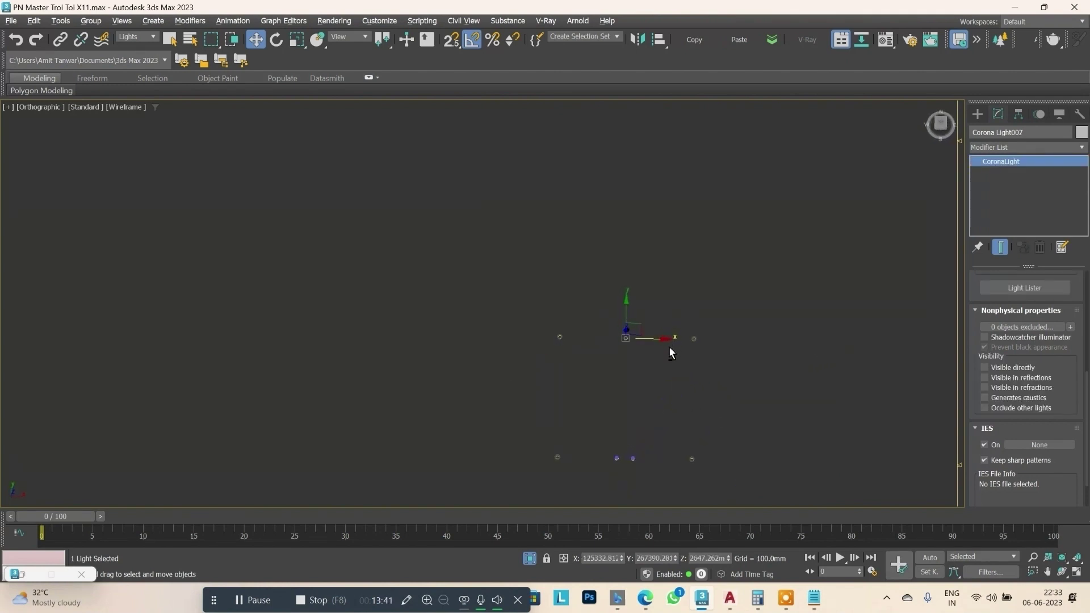
In Top view, slide the copied light into its fixture and centre it.
{"action": "left_click", "coordinate": [941, 122]}
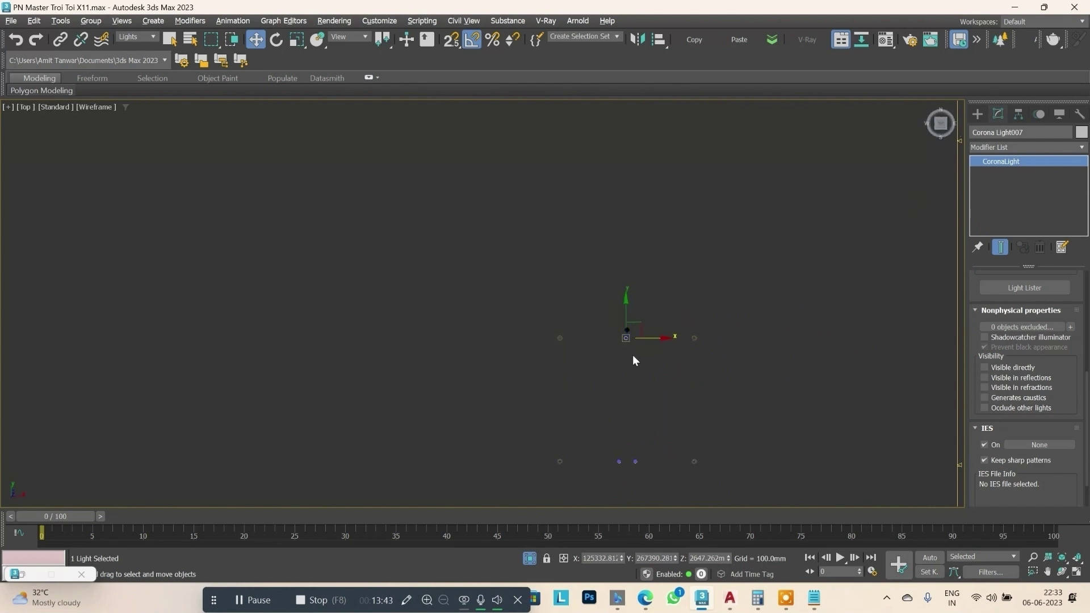
{"action": "scroll", "coordinate": [642, 482], "scroll_direction": "up", "scroll_amount": 3}
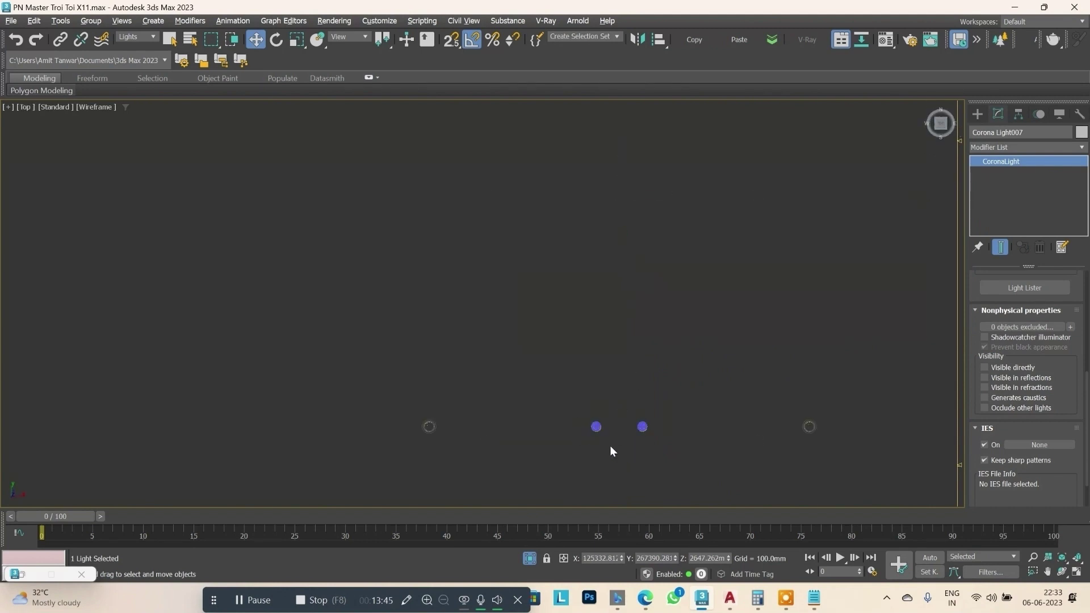
{"action": "scroll", "coordinate": [610, 445], "scroll_direction": "down", "scroll_amount": 2}
{"action": "scroll", "coordinate": [674, 426], "scroll_direction": "up", "scroll_amount": 2}
{"action": "scroll", "coordinate": [653, 340], "scroll_direction": "up", "scroll_amount": 3}
{"action": "scroll", "coordinate": [665, 381], "scroll_direction": "up", "scroll_amount": 1}
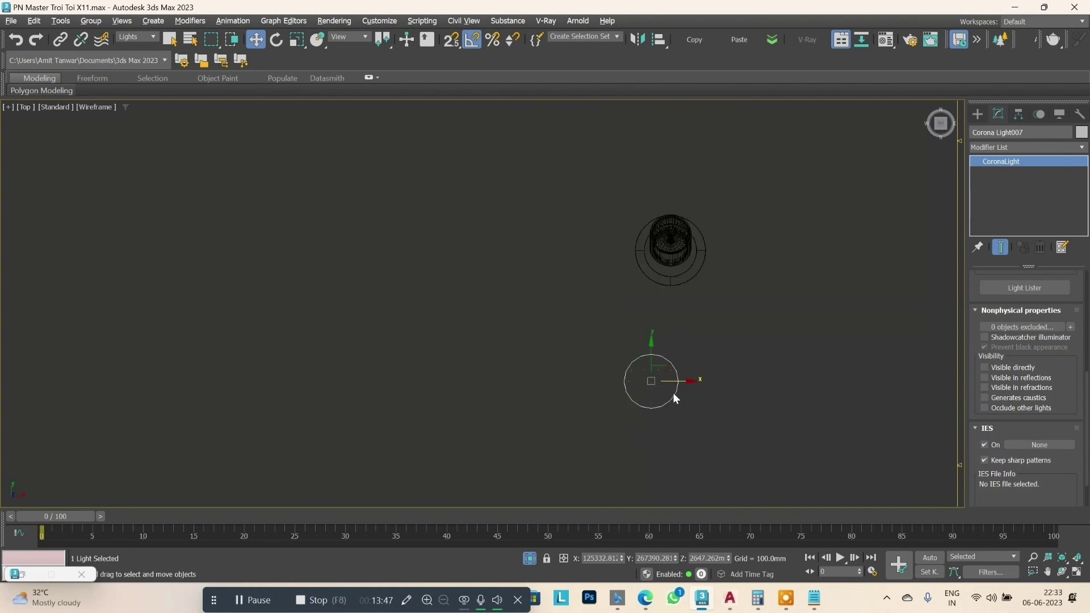
{"action": "scroll", "coordinate": [672, 393], "scroll_direction": "down", "scroll_amount": 2}
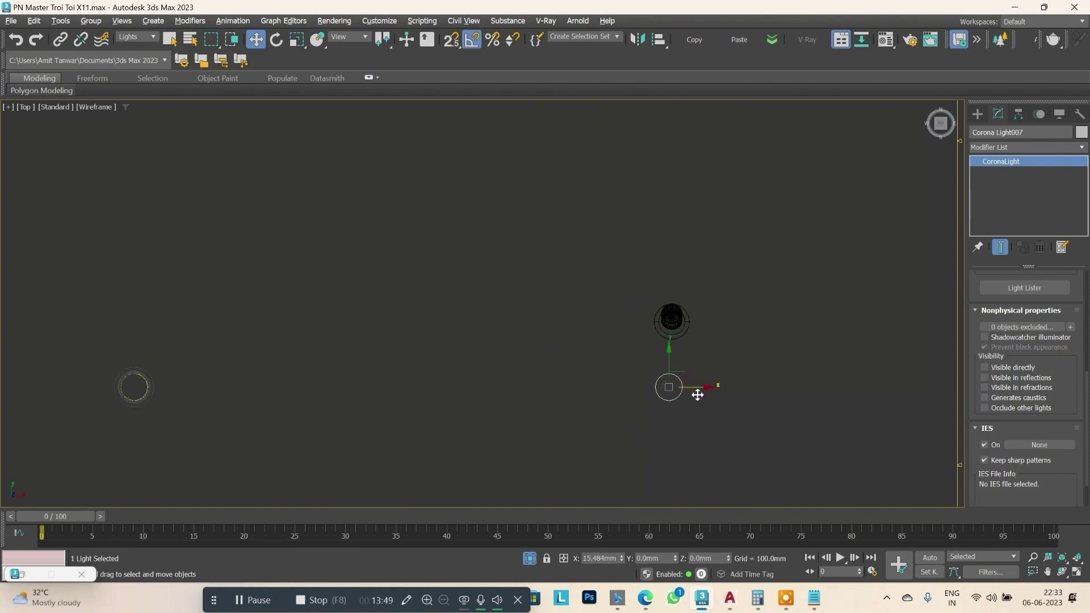
{"action": "left_click_drag", "start_coordinate": [699, 390], "coordinate": [678, 298]}
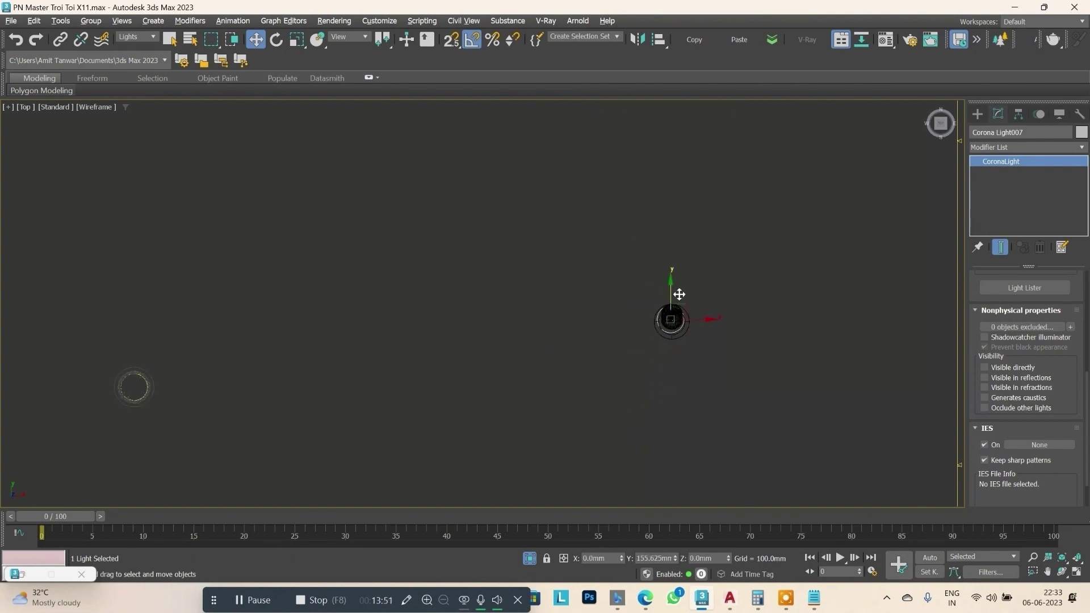
{"action": "scroll", "coordinate": [677, 301], "scroll_direction": "up", "scroll_amount": 2}
{"action": "scroll", "coordinate": [649, 309], "scroll_direction": "up", "scroll_amount": 1}
{"action": "scroll", "coordinate": [649, 340], "scroll_direction": "down", "scroll_amount": 2}
{"action": "scroll", "coordinate": [625, 254], "scroll_direction": "up", "scroll_amount": 3}
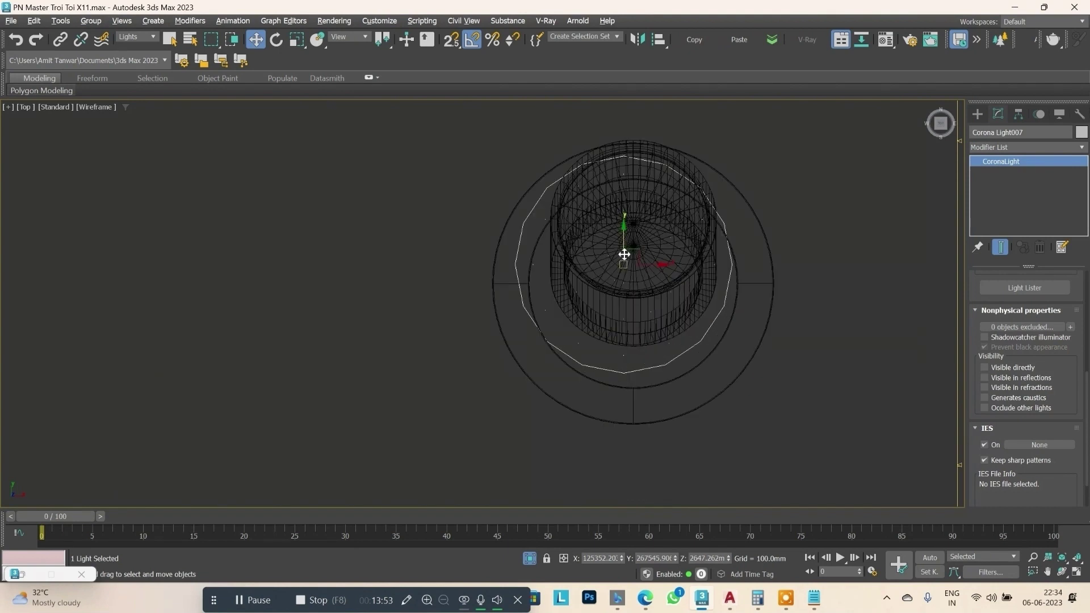
{"action": "left_click_drag", "start_coordinate": [625, 253], "coordinate": [650, 281]}
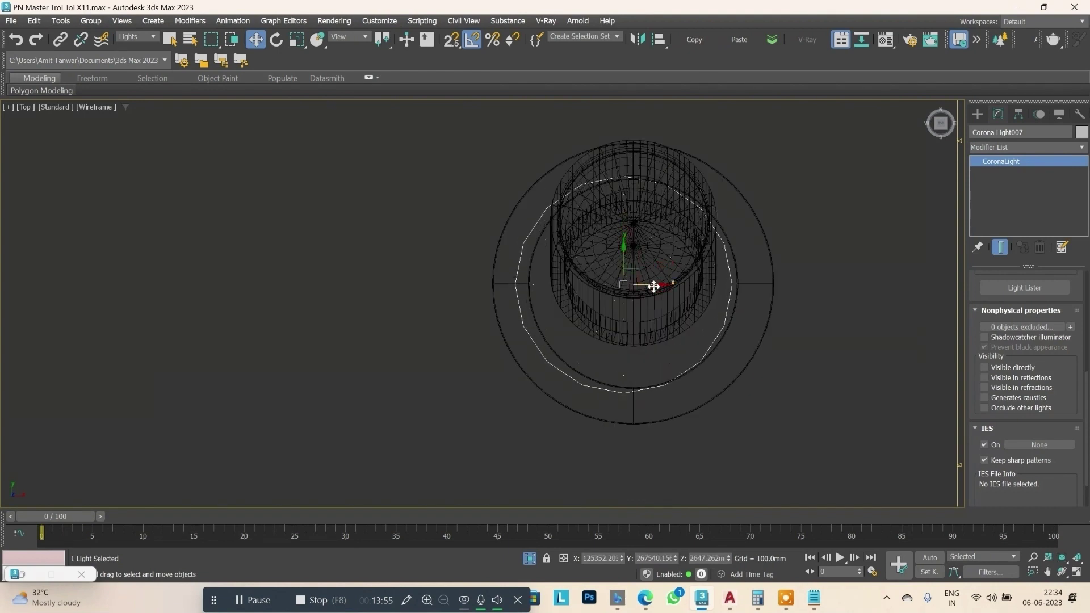
{"action": "scroll", "coordinate": [673, 306], "scroll_direction": "down", "scroll_amount": 3}
In Front view, lower the copied light below the fixture cylinder.
{"action": "middle_click_drag", "start_coordinate": [672, 303], "coordinate": [714, 220], "text": "alt"}
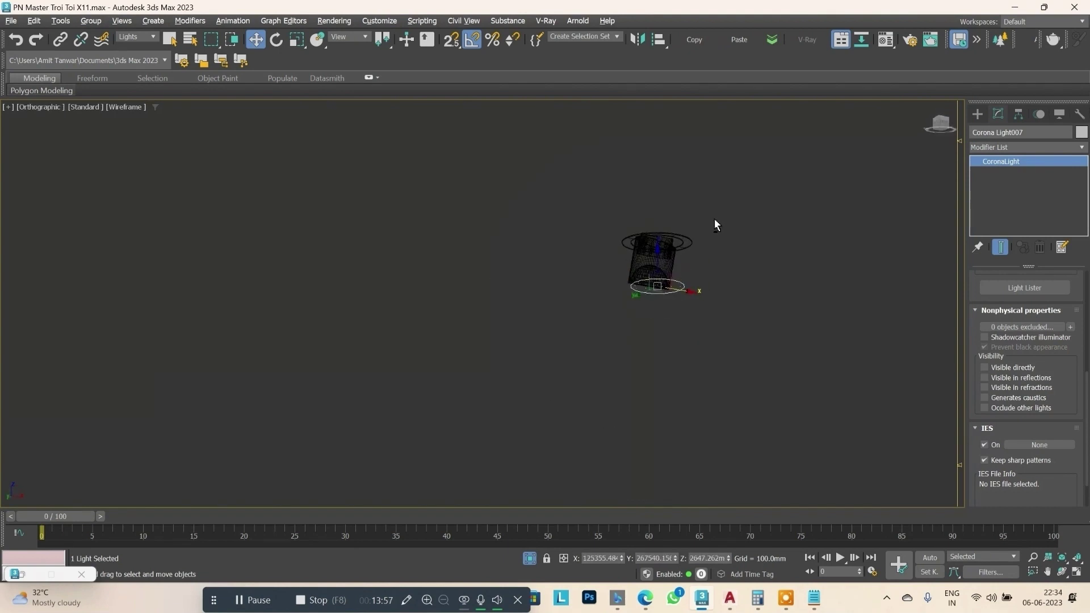
{"action": "left_click", "coordinate": [942, 126]}
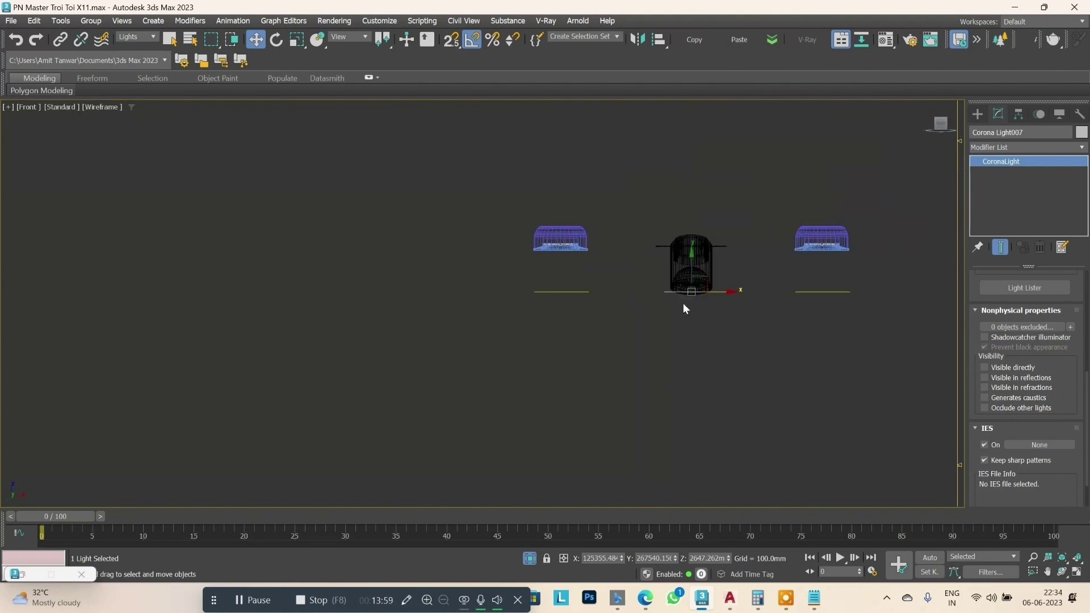
{"action": "scroll", "coordinate": [698, 300], "scroll_direction": "up", "scroll_amount": 4}
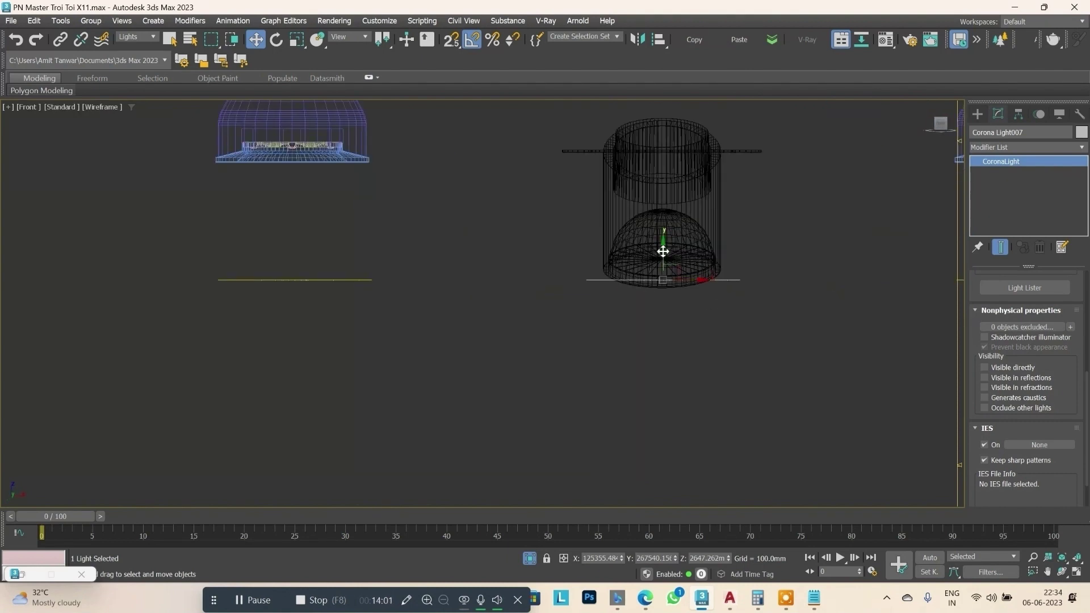
{"action": "left_click_drag", "start_coordinate": [658, 261], "coordinate": [631, 295]}
{"action": "scroll", "coordinate": [632, 292], "scroll_direction": "down", "scroll_amount": 5}
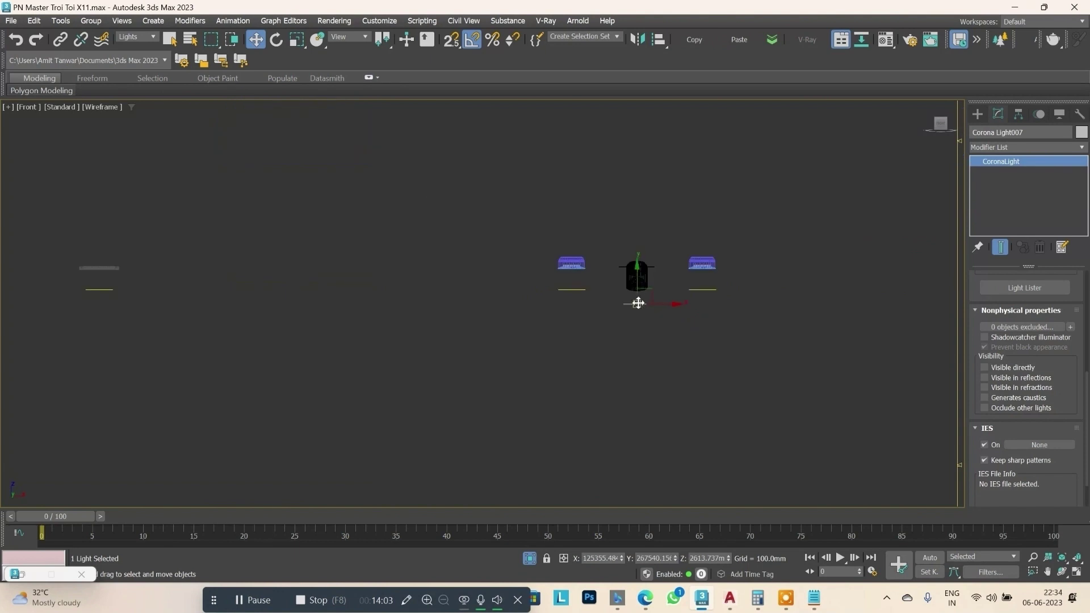
Orbit to an angled view and select the original light Corona Light002.
{"action": "mouse_move", "coordinate": [638, 301]}
{"action": "middle_mouse_down", "text": "alt"}
{"action": "mouse_move", "coordinate": [652, 338]}
{"action": "mouse_move", "coordinate": [598, 281]}
{"action": "middle_mouse_up", "text": "alt"}
{"action": "scroll", "coordinate": [727, 267], "scroll_direction": "up", "scroll_amount": 5}
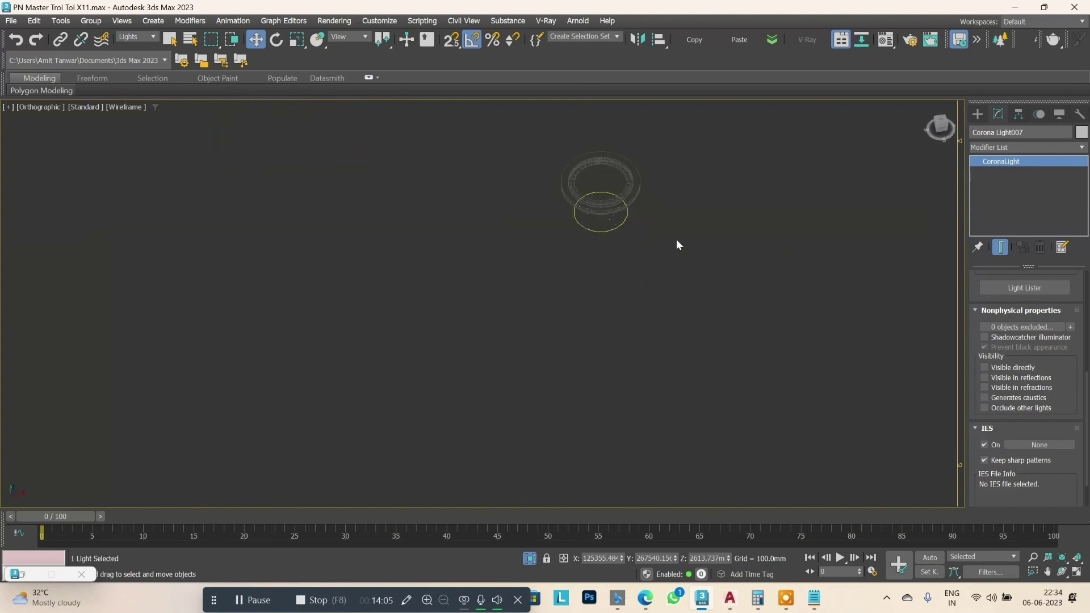
{"action": "scroll", "coordinate": [636, 224], "scroll_direction": "up", "scroll_amount": 4}
{"action": "left_click", "coordinate": [604, 228]}
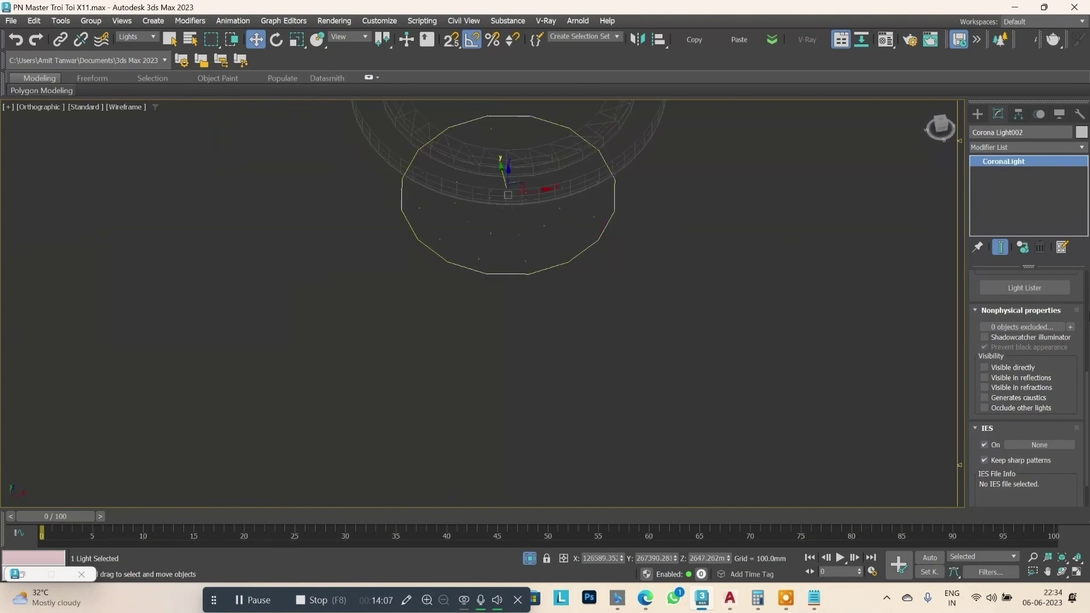
{"action": "scroll", "coordinate": [699, 261], "scroll_direction": "down", "scroll_amount": 3}
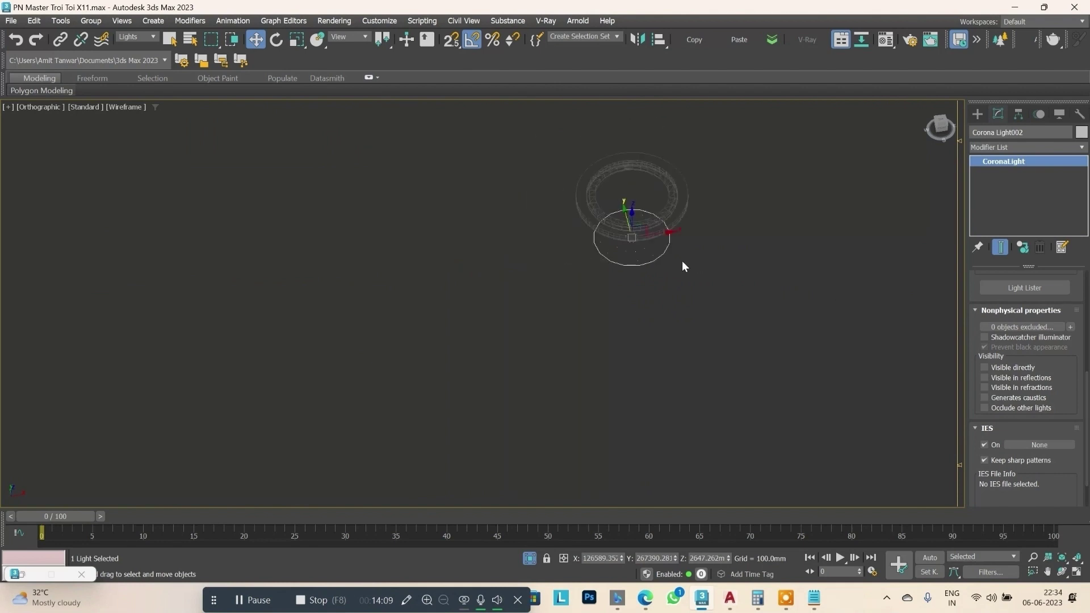
{"action": "scroll", "coordinate": [682, 261], "scroll_direction": "down", "scroll_amount": 2}
{"action": "scroll", "coordinate": [624, 241], "scroll_direction": "down", "scroll_amount": 2}
{"action": "scroll", "coordinate": [601, 237], "scroll_direction": "down", "scroll_amount": 3}
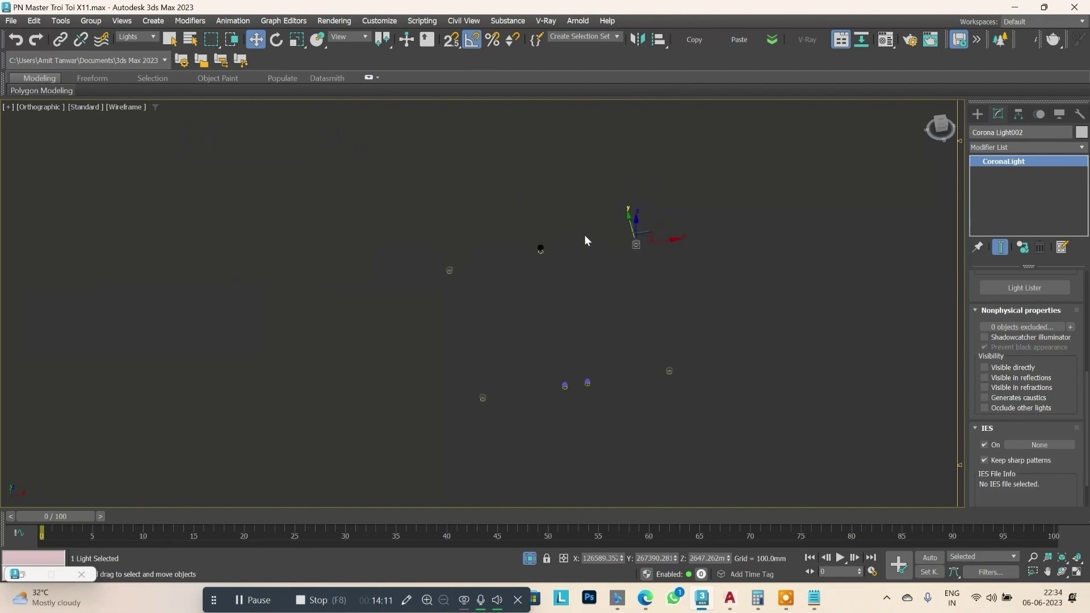
End isolation and maximize the CoronaCamera001 viewport to show the whole bedroom.
{"action": "right_click", "coordinate": [580, 230]}
{"action": "left_click", "coordinate": [530, 561]}
{"action": "left_click", "coordinate": [529, 558]}
{"action": "right_click", "coordinate": [595, 301]}
{"action": "left_click", "coordinate": [622, 230]}
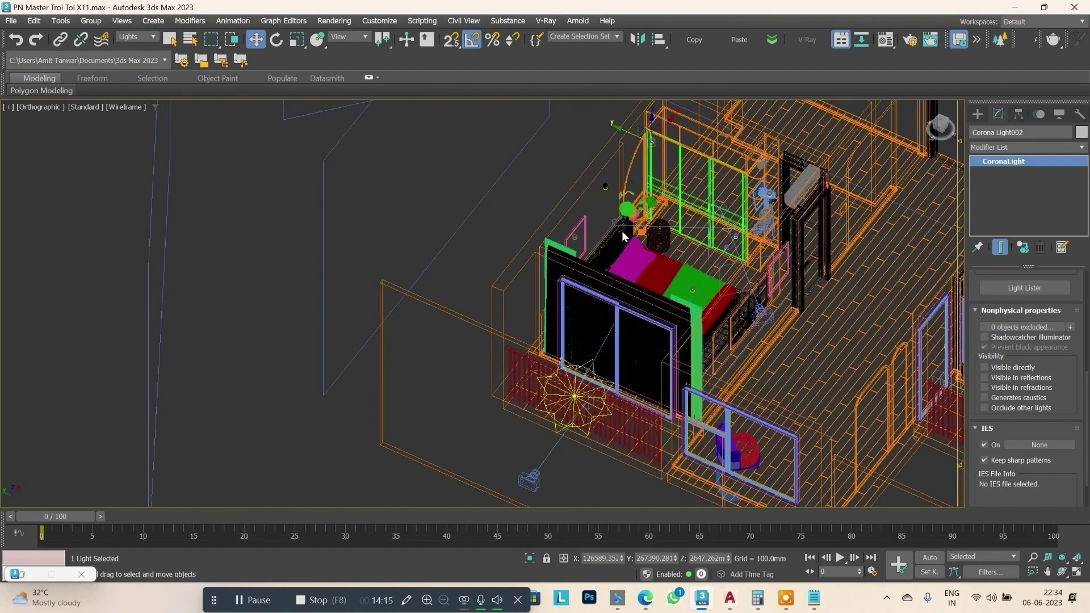
{"action": "key", "text": "alt+w"}
{"action": "key", "text": "alt+w"}
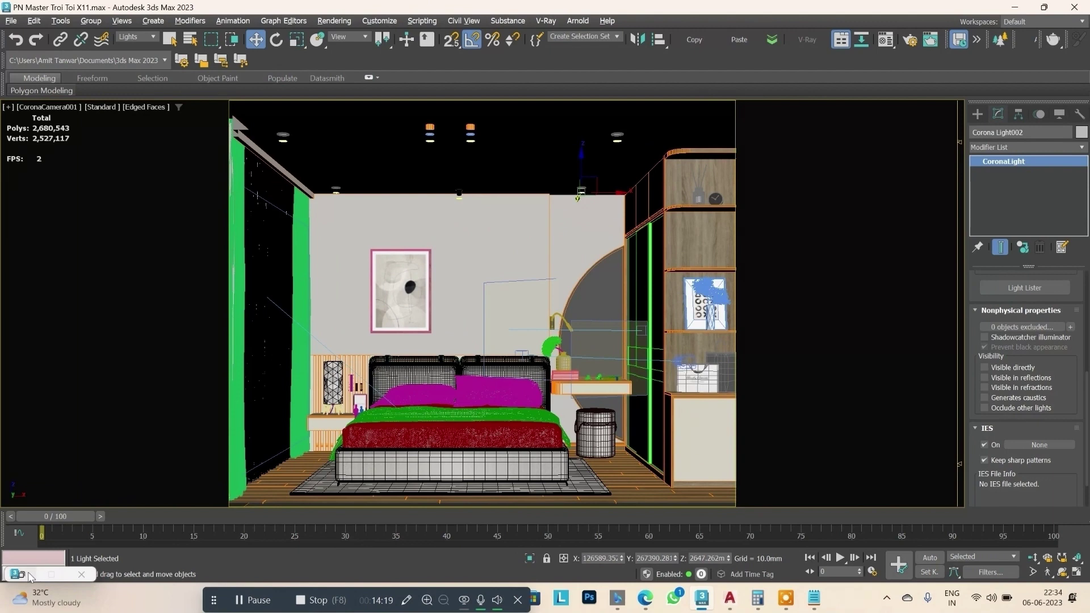
Dismiss Environment and Effects, then start a Corona interactive render (IR) of the camera view.
{"action": "key", "text": "8"}
{"action": "left_click", "coordinate": [619, 150]}
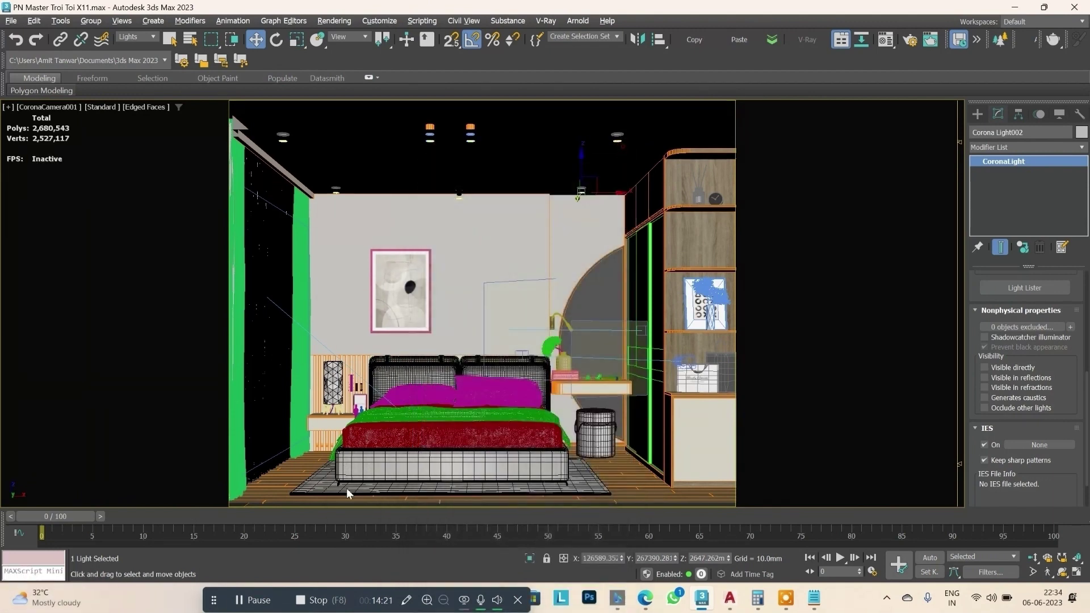
{"action": "key", "text": "shift+q"}
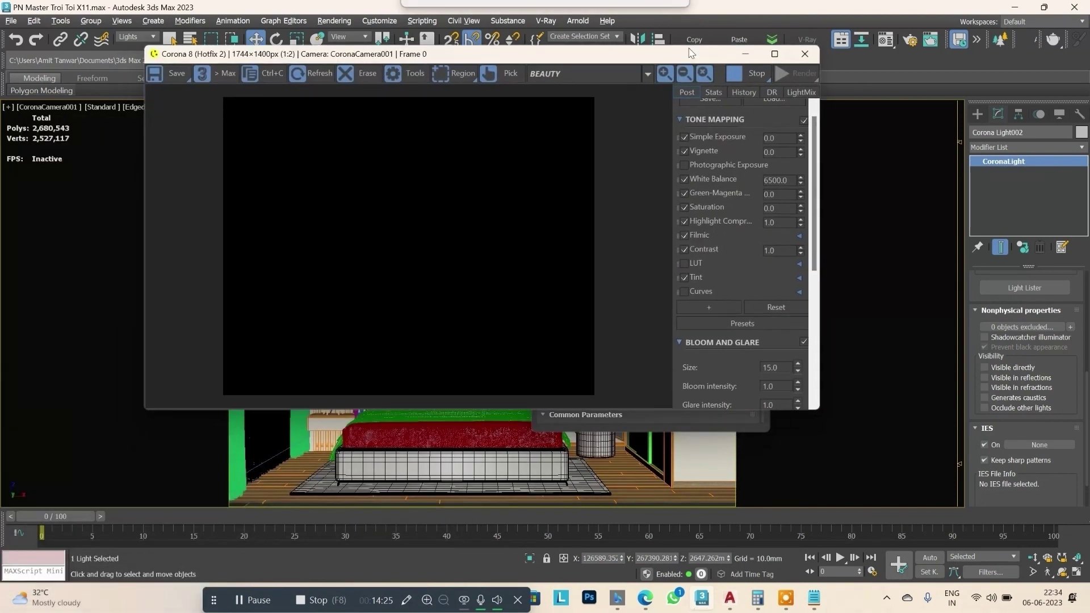
{"action": "left_click", "coordinate": [766, 78]}
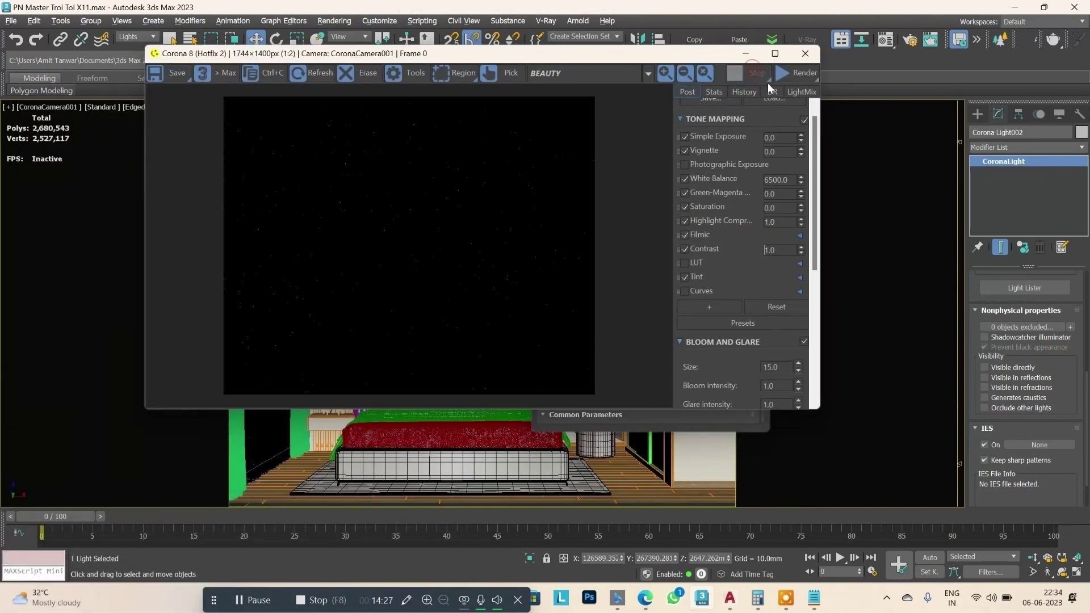
{"action": "left_click", "coordinate": [809, 77]}
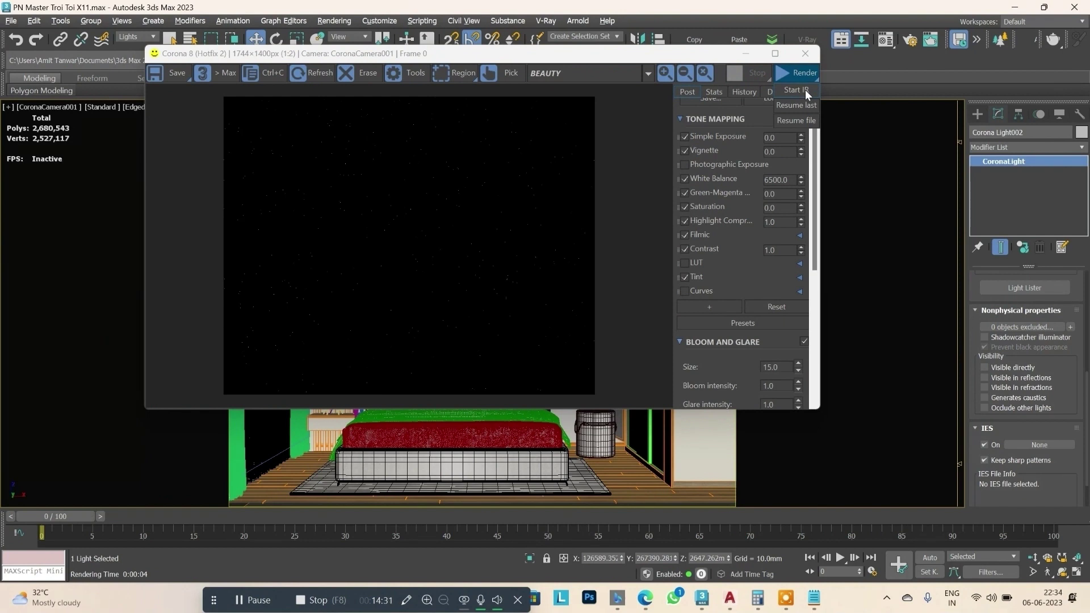
{"action": "left_click", "coordinate": [805, 90]}
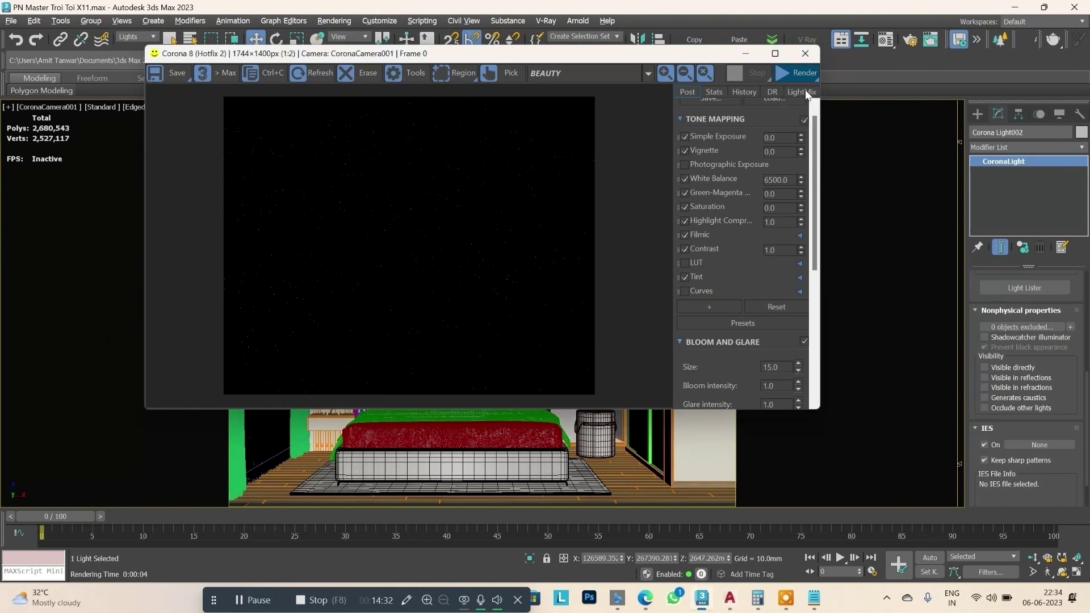
View the Corona VFB full-screen, then restore it to a window over the viewport.
{"action": "left_click", "coordinate": [775, 54]}
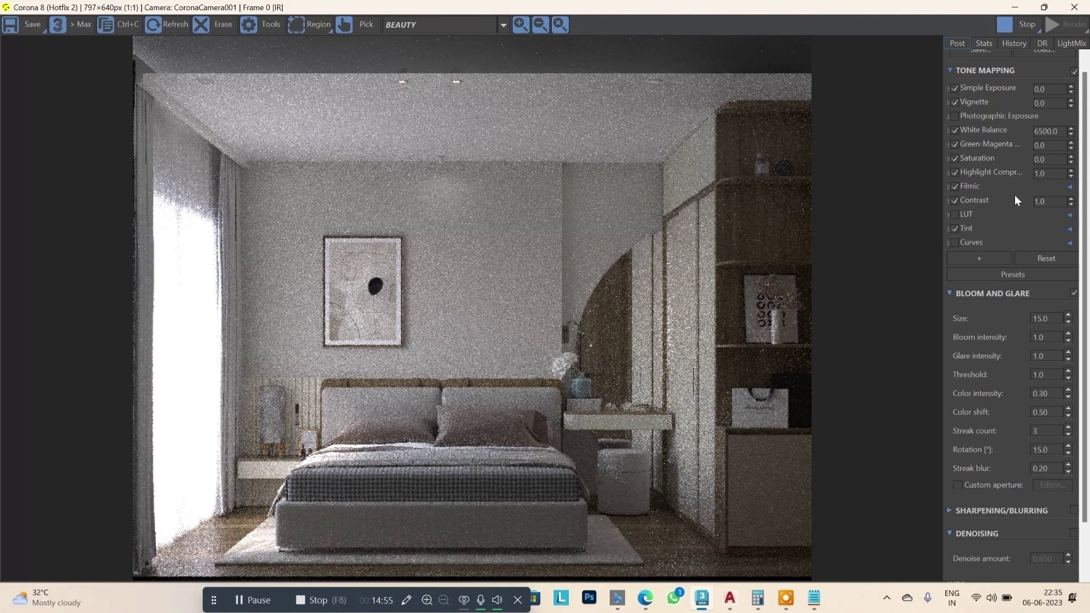
{"action": "scroll", "coordinate": [453, 167], "scroll_direction": "up", "scroll_amount": 4}
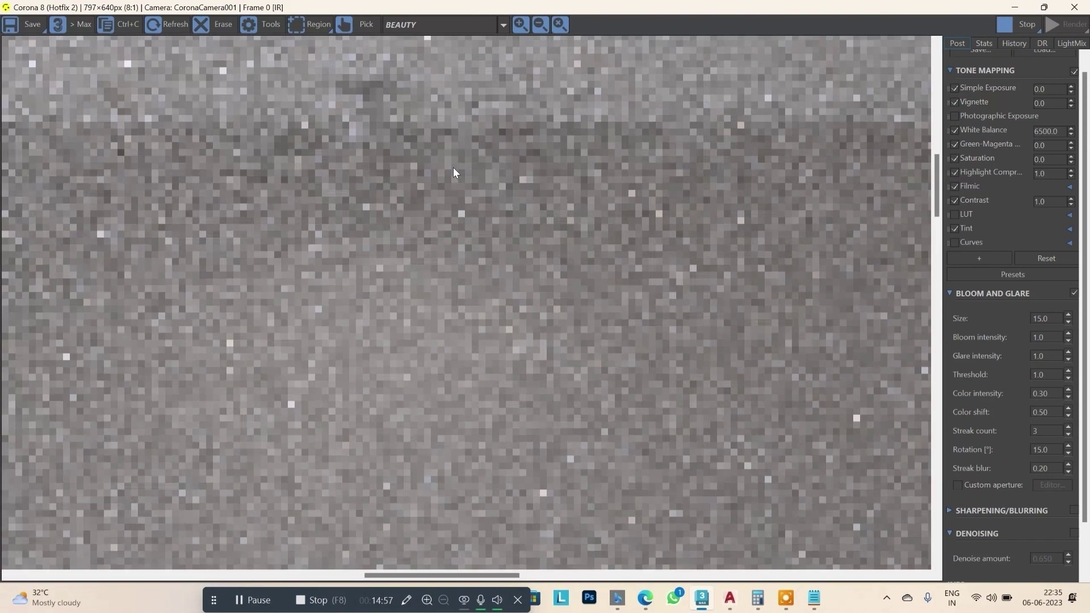
{"action": "scroll", "coordinate": [453, 166], "scroll_direction": "down", "scroll_amount": 4}
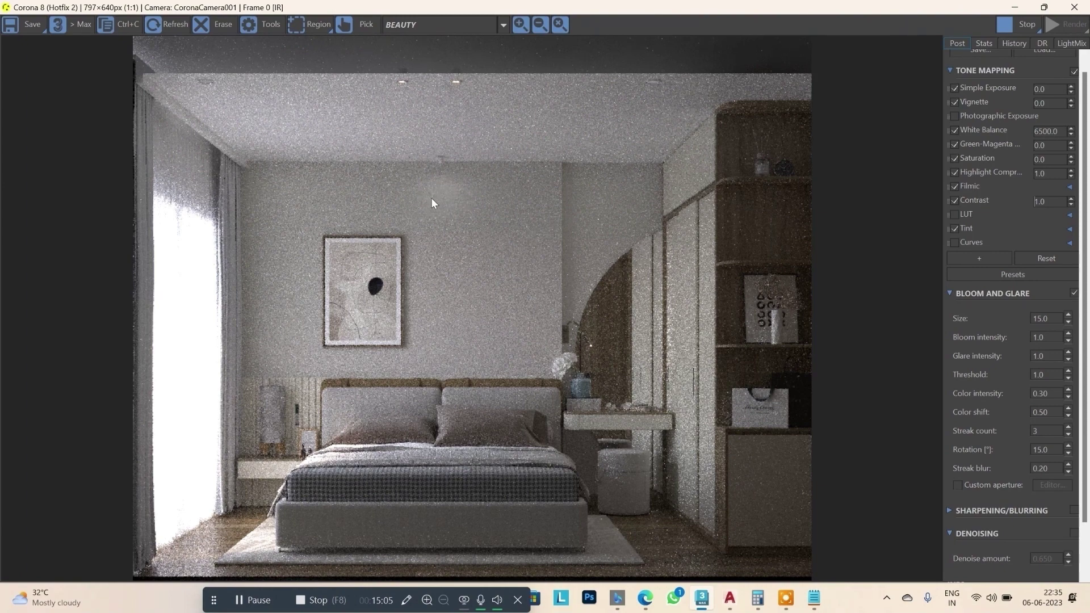
{"action": "mouse_move", "coordinate": [922, 10]}
{"action": "left_mouse_down"}
{"action": "mouse_move", "coordinate": [631, 68]}
{"action": "mouse_move", "coordinate": [483, 165]}
{"action": "mouse_move", "coordinate": [486, 256]}
{"action": "mouse_move", "coordinate": [545, 279]}
{"action": "left_mouse_up"}
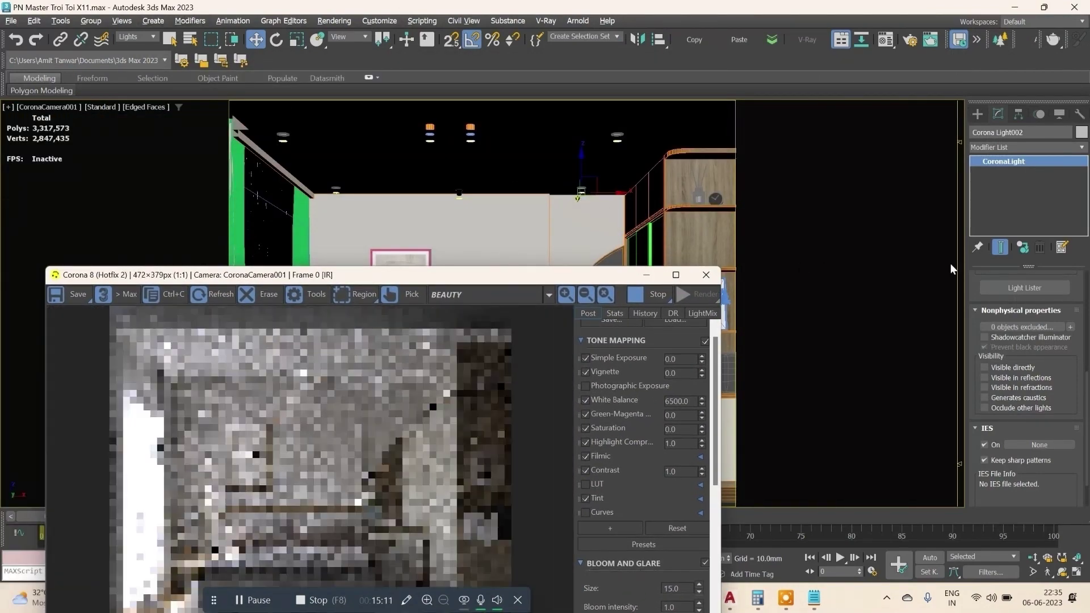
Set the Corona disk light's intensity to 40.
{"action": "left_click_drag", "start_coordinate": [588, 268], "coordinate": [492, 256]}
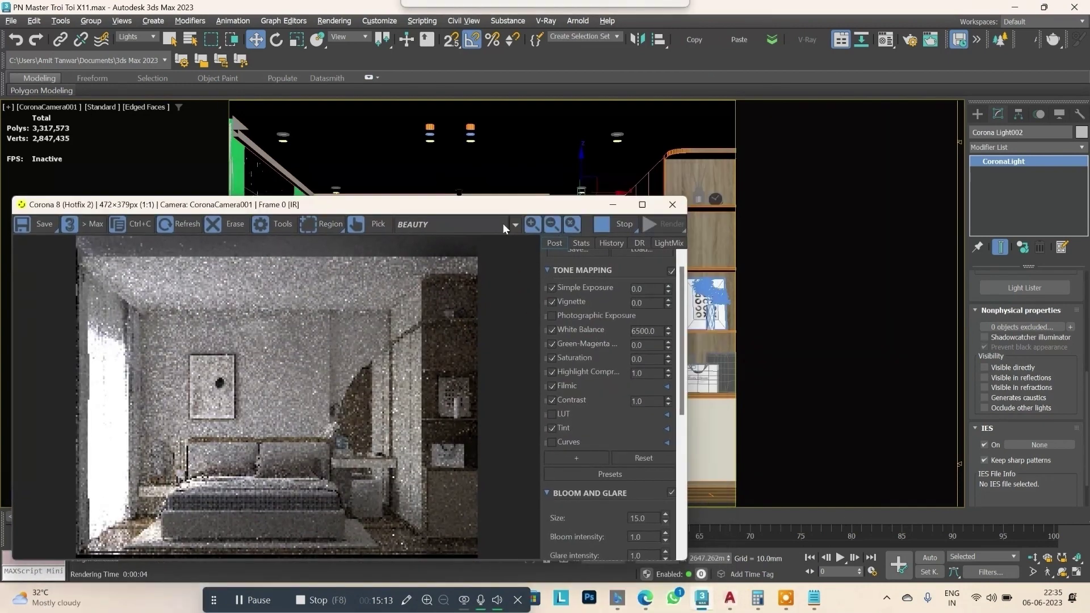
{"action": "scroll", "coordinate": [1002, 321], "scroll_direction": "up", "scroll_amount": 5}
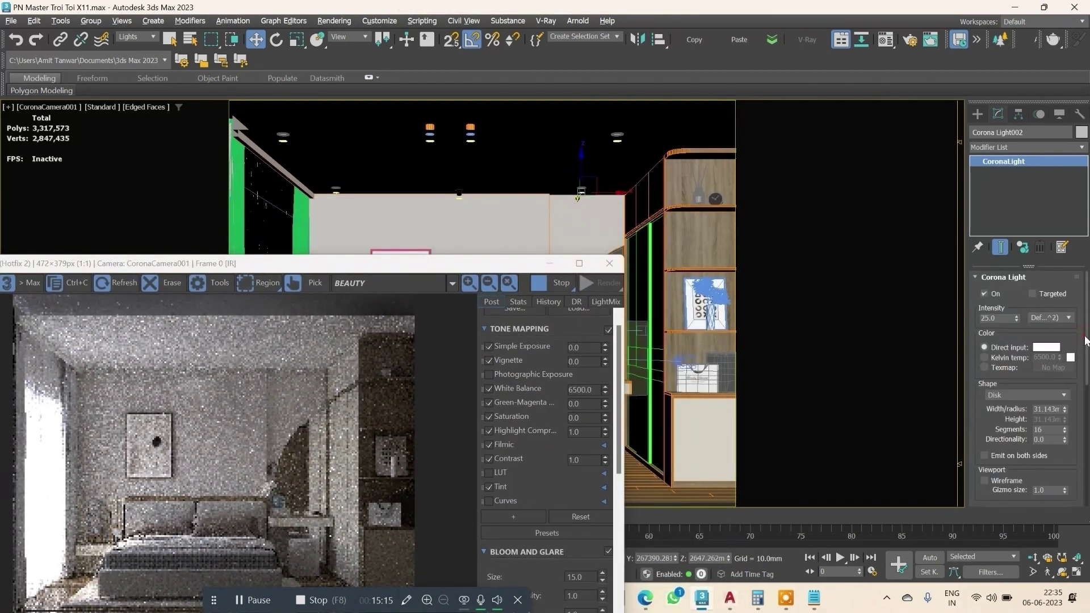
{"action": "left_click_drag", "start_coordinate": [1002, 321], "coordinate": [962, 323]}
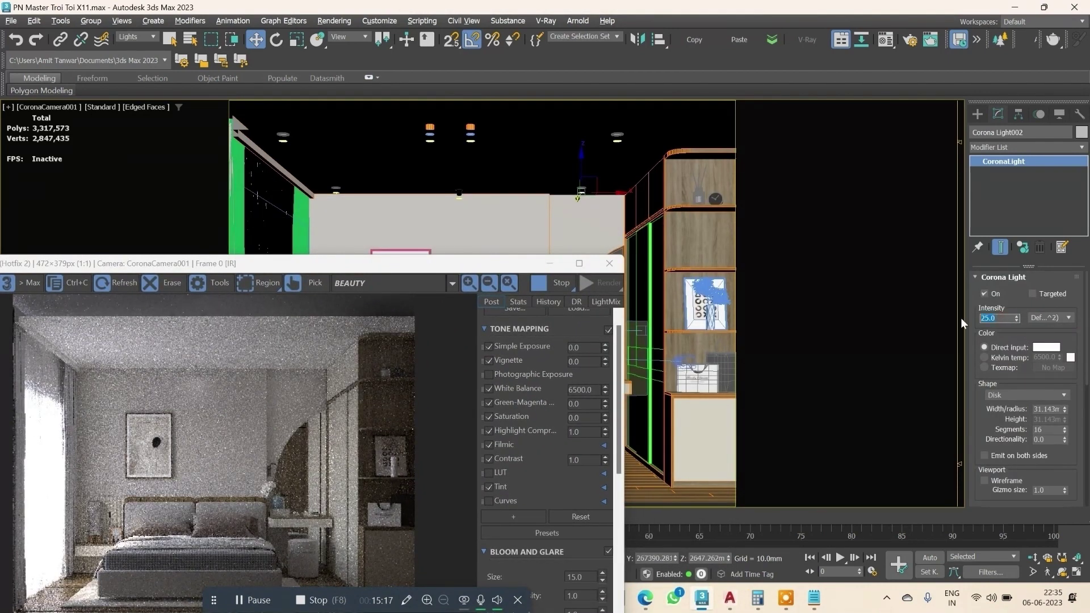
{"action": "type", "text": "40"}
{"action": "key", "text": "Return"}
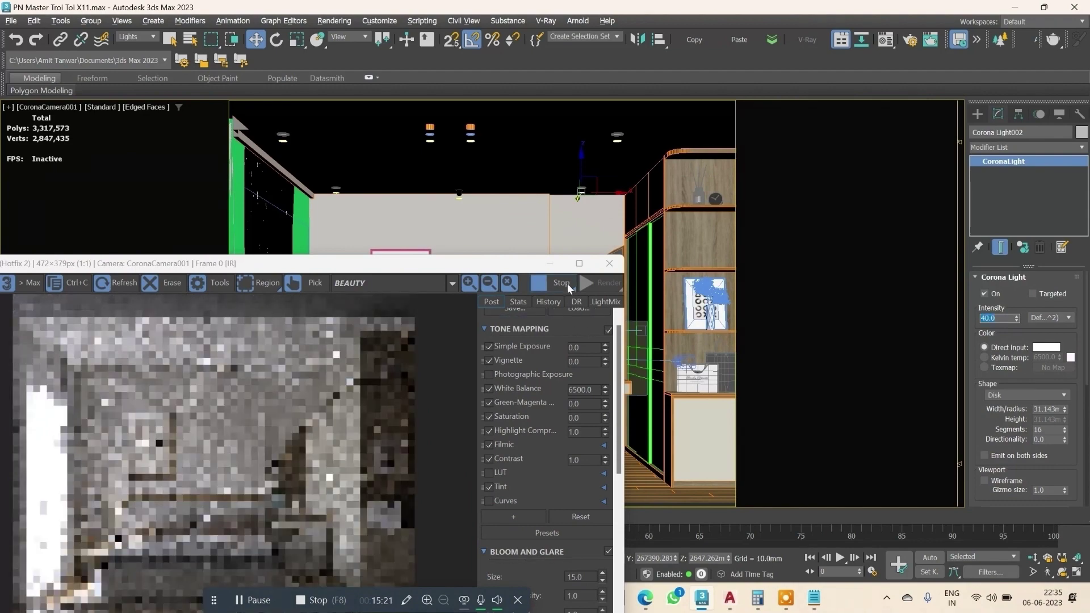
Switch the light colour to Kelvin temperature at 4500 K.
{"action": "left_click", "coordinate": [986, 357]}
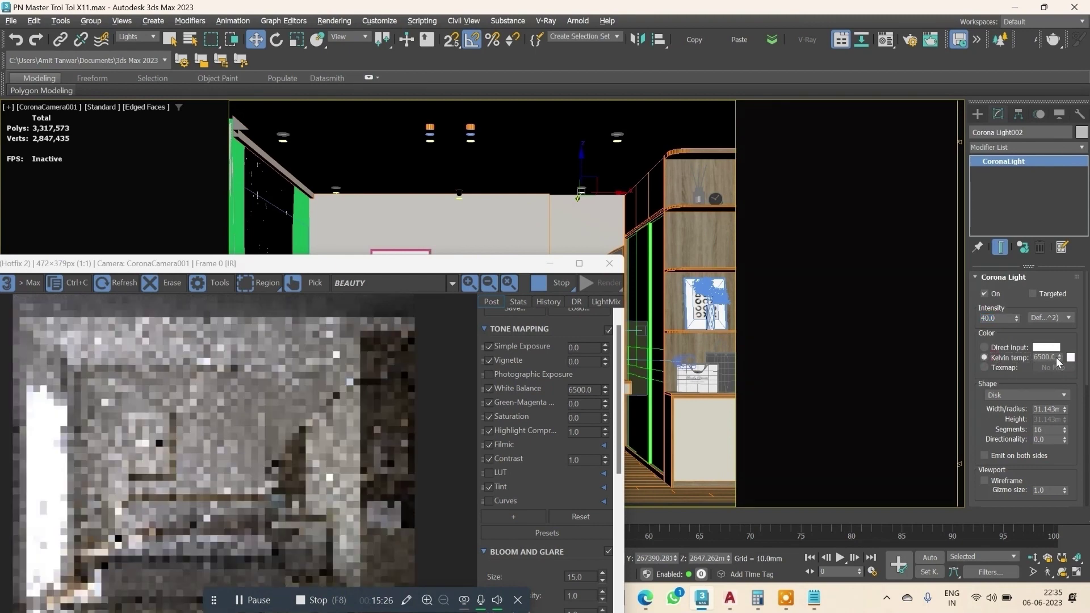
{"action": "double_click", "coordinate": [1039, 357]}
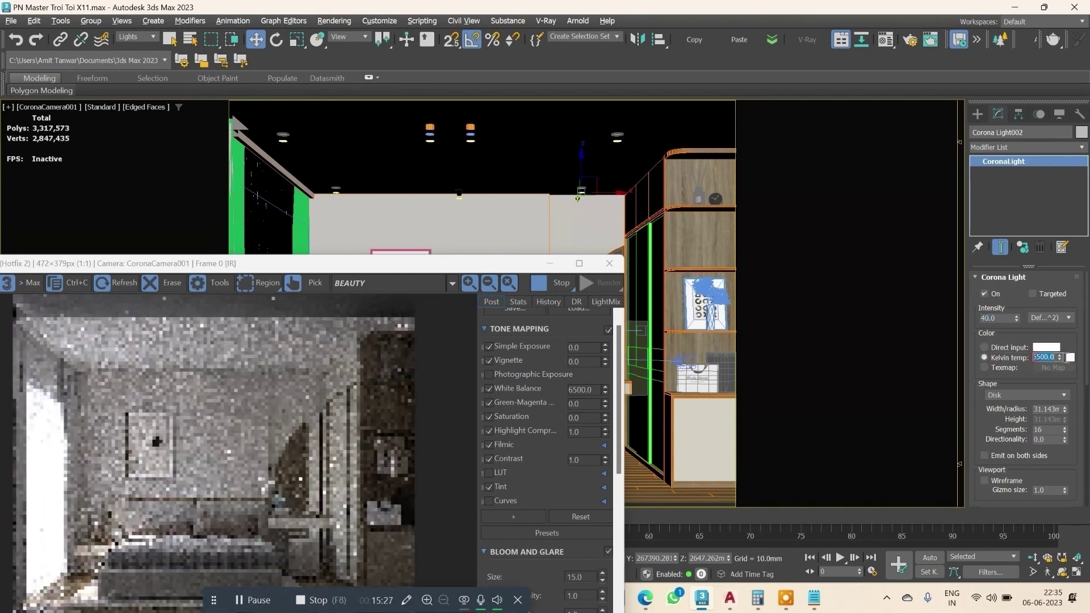
{"action": "type", "text": "4500"}
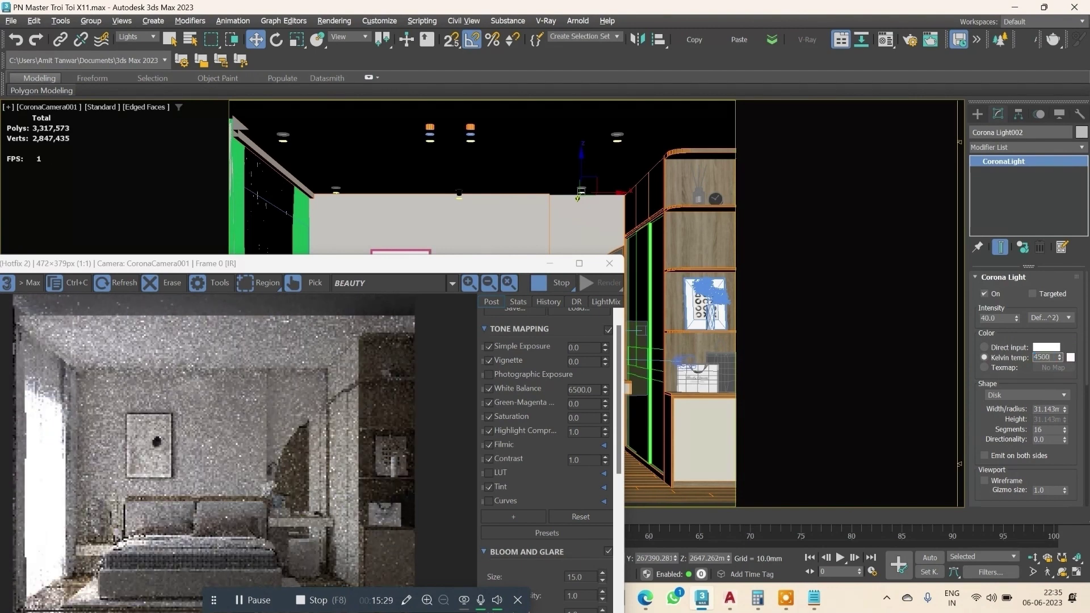
{"action": "key", "text": "Return"}
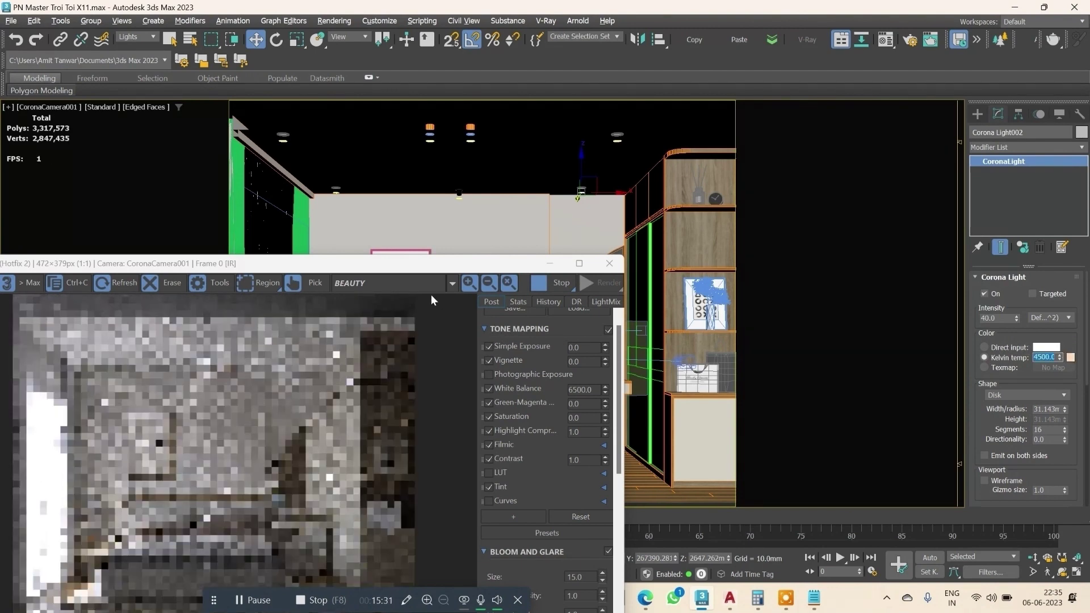
{"action": "mouse_move", "coordinate": [431, 271]}
{"action": "left_mouse_down"}
{"action": "mouse_move", "coordinate": [536, 188]}
{"action": "mouse_move", "coordinate": [647, 201]}
{"action": "left_mouse_up"}
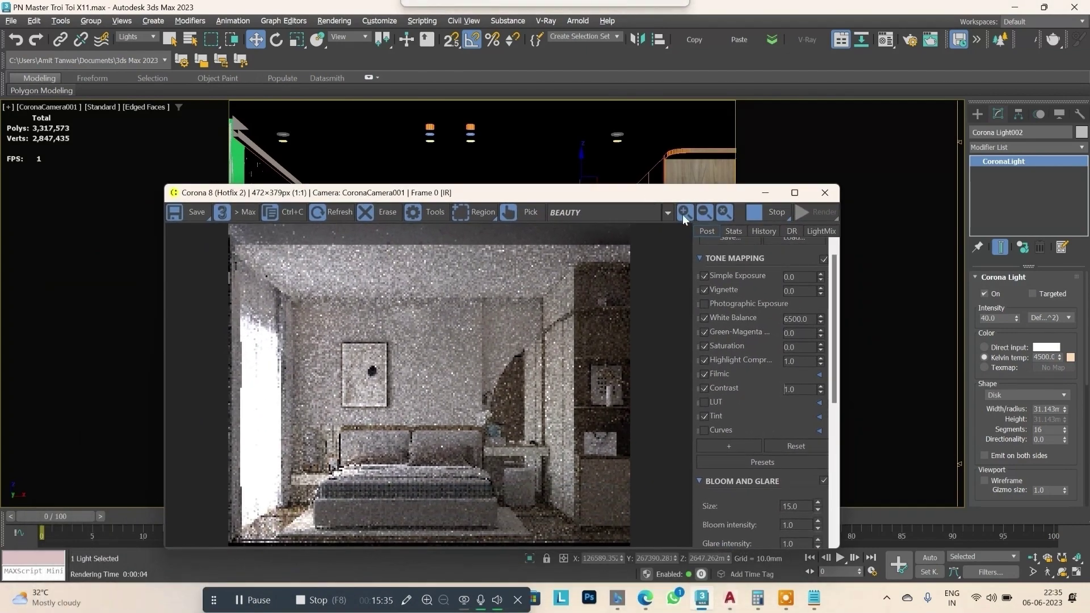
Preview the 4500 K lighting full-screen, then stop the render and restore the VFB window.
{"action": "left_click", "coordinate": [795, 193]}
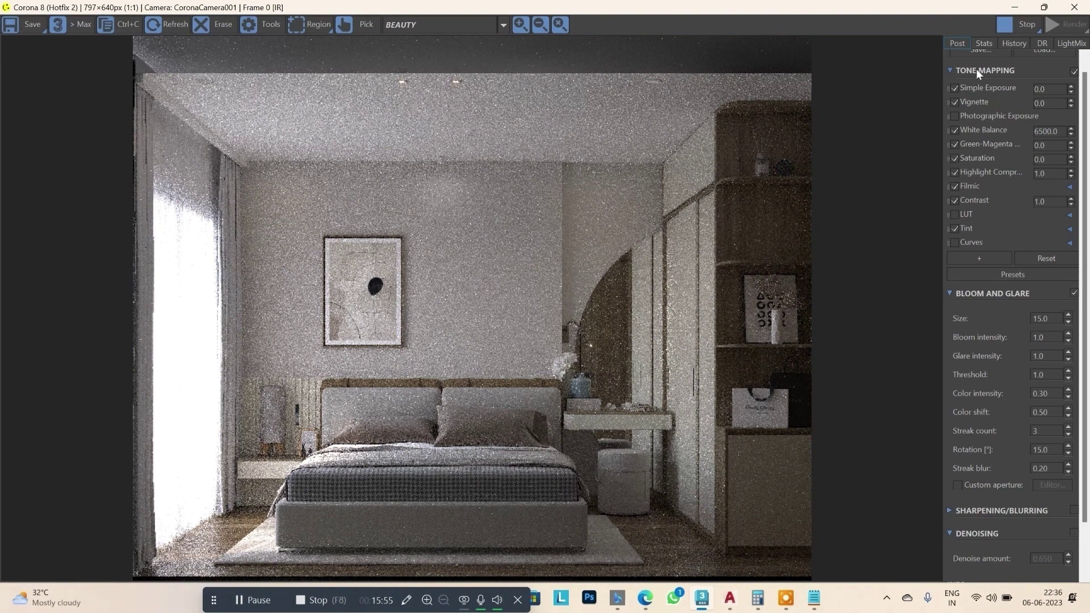
{"action": "left_click", "coordinate": [1032, 24]}
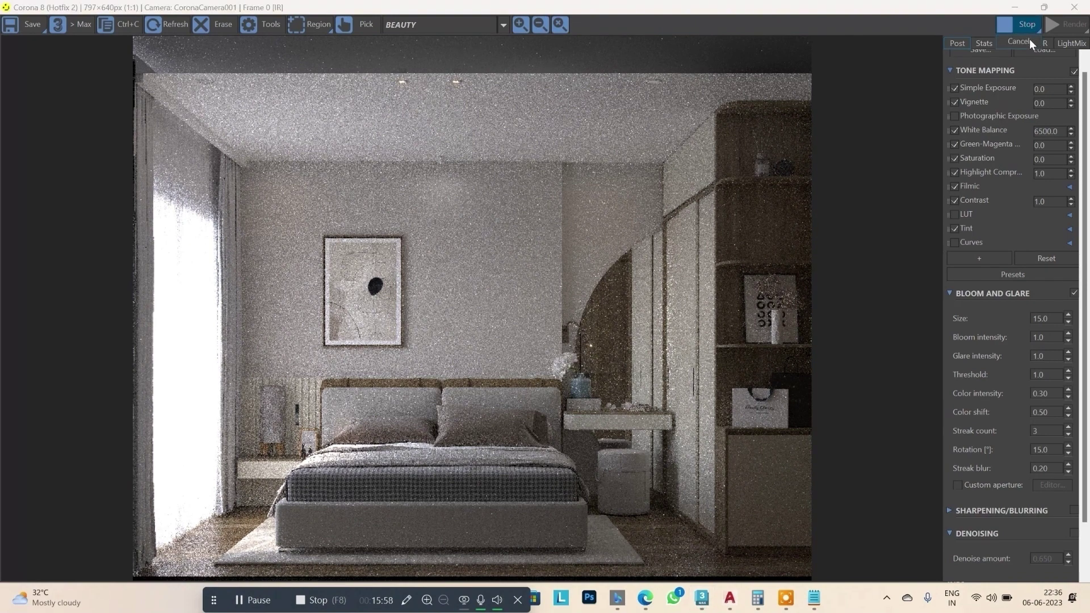
{"action": "double_click", "coordinate": [976, 10]}
{"action": "mouse_move", "coordinate": [604, 217]}
{"action": "left_mouse_down"}
{"action": "mouse_move", "coordinate": [537, 251]}
{"action": "mouse_move", "coordinate": [544, 264]}
{"action": "left_mouse_up"}
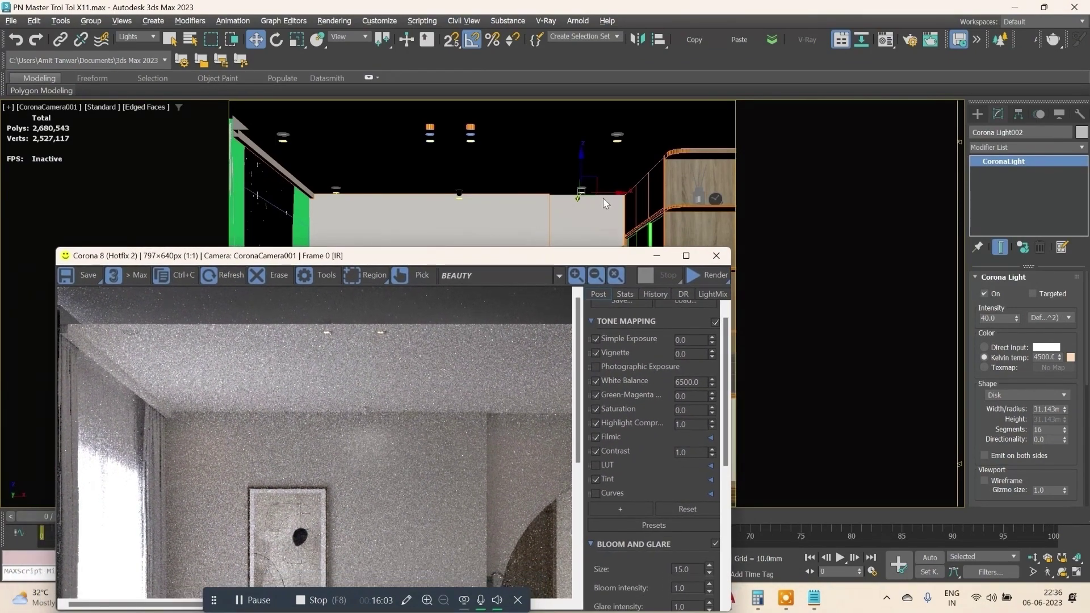
Deselect the light and dismiss the Environment and Effects dialog.
{"action": "type", "text": "8"}
{"action": "left_click", "coordinate": [542, 196]}
{"action": "key", "text": "8"}
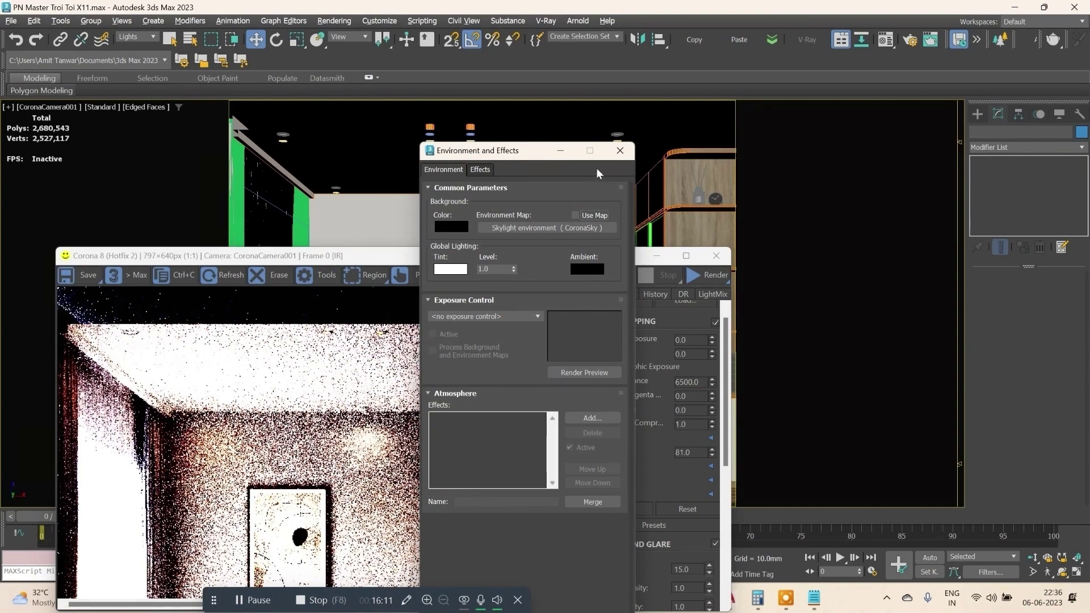
{"action": "left_click", "coordinate": [620, 151]}
{"action": "mouse_move", "coordinate": [517, 250]}
{"action": "left_mouse_down"}
{"action": "mouse_move", "coordinate": [543, 220]}
{"action": "mouse_move", "coordinate": [703, 141]}
{"action": "left_mouse_up"}
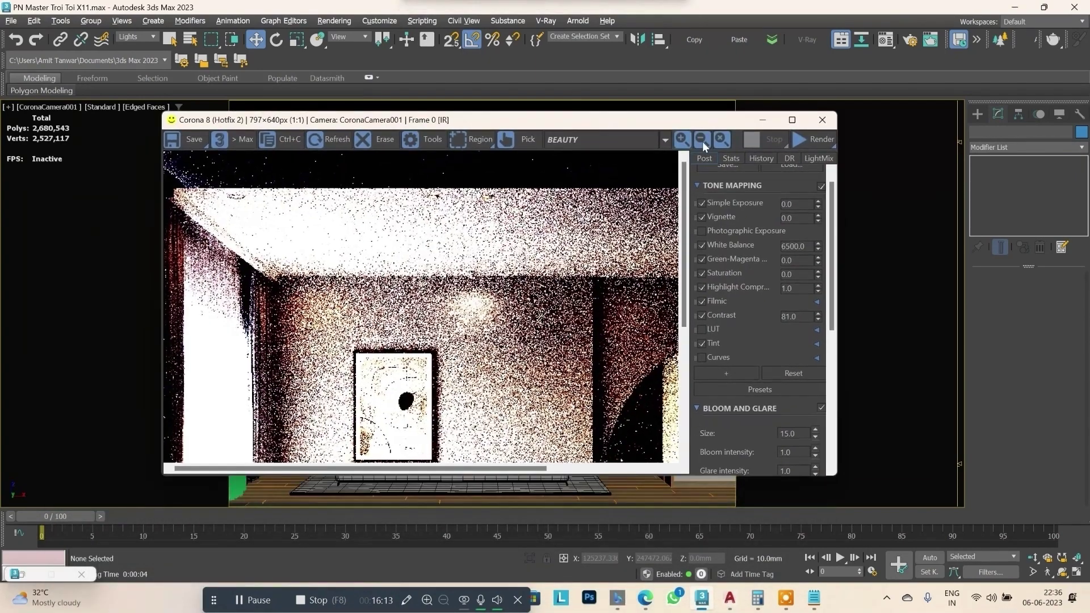
Restart the interactive render full-screen (Shift+Q) with VFB contrast reset to 1.0.
{"action": "double_click", "coordinate": [797, 121]}
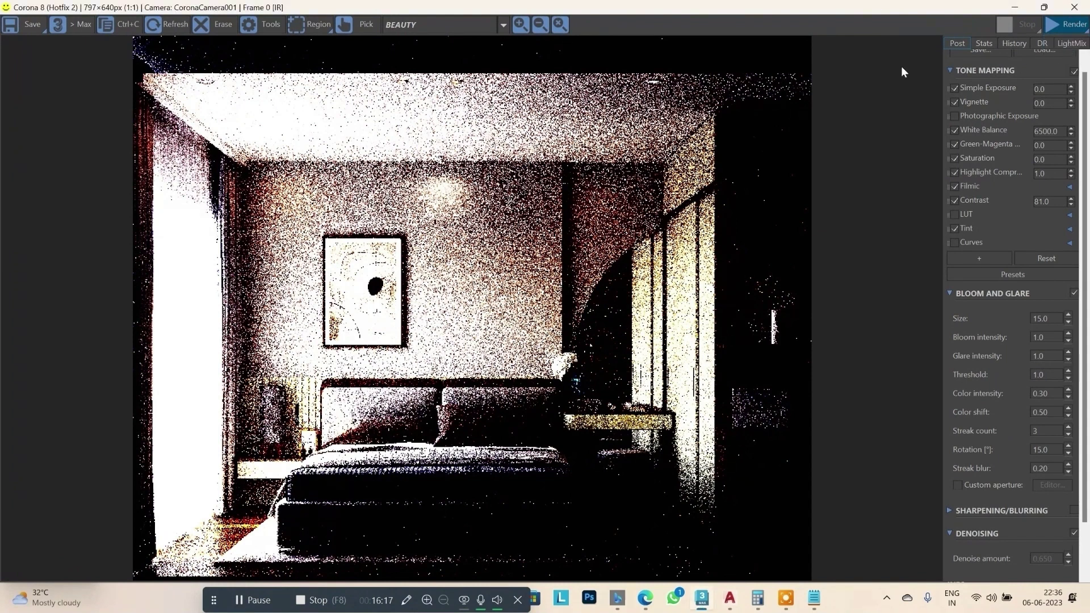
{"action": "key", "text": "shift+q"}
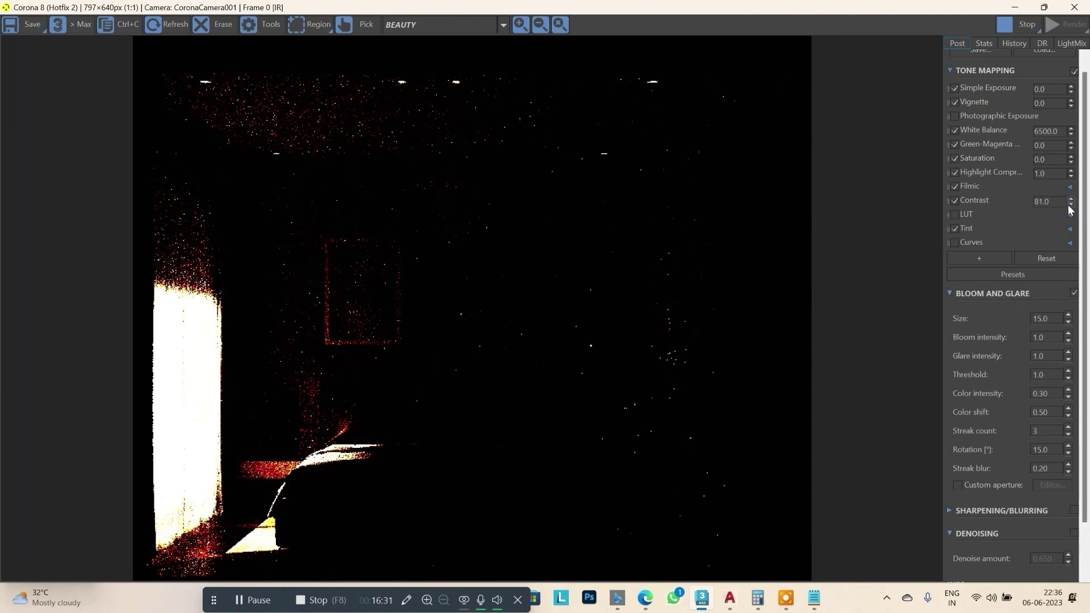
{"action": "key", "text": "BackSpace"}
{"action": "key", "text": "Return"}
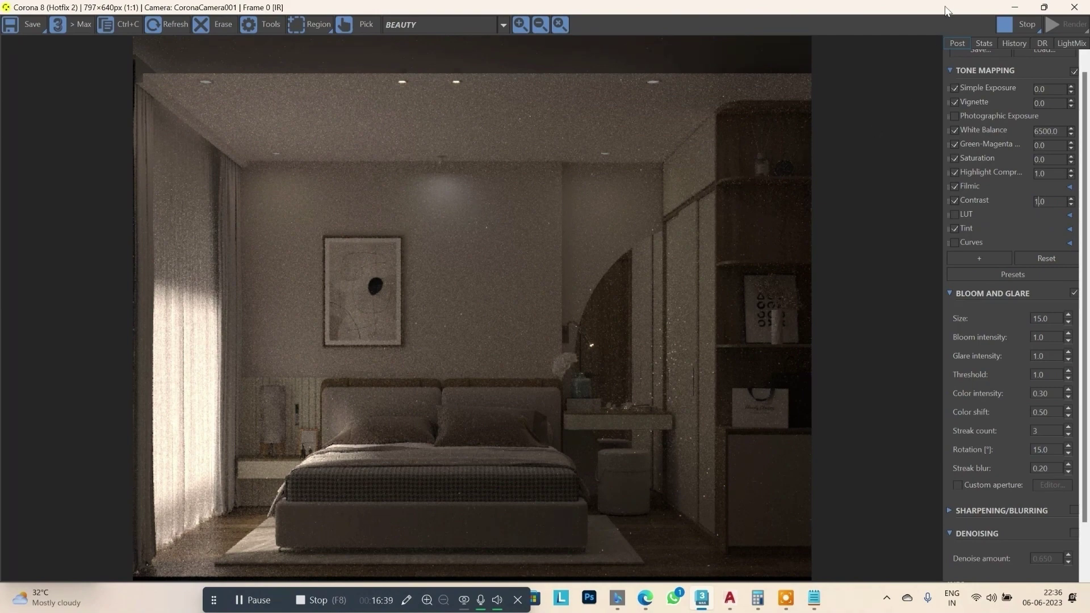
Restore the VFB beside the viewport, stop the render, and select Corona Light002.
{"action": "left_click_drag", "start_coordinate": [942, 10], "coordinate": [739, 124]}
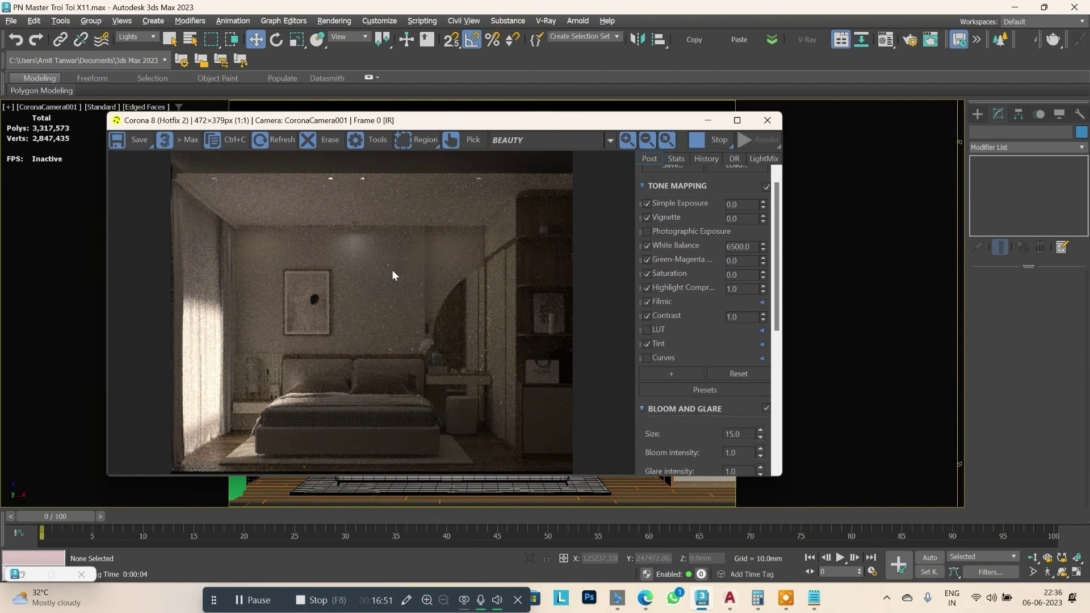
{"action": "left_click_drag", "start_coordinate": [631, 121], "coordinate": [624, 131]}
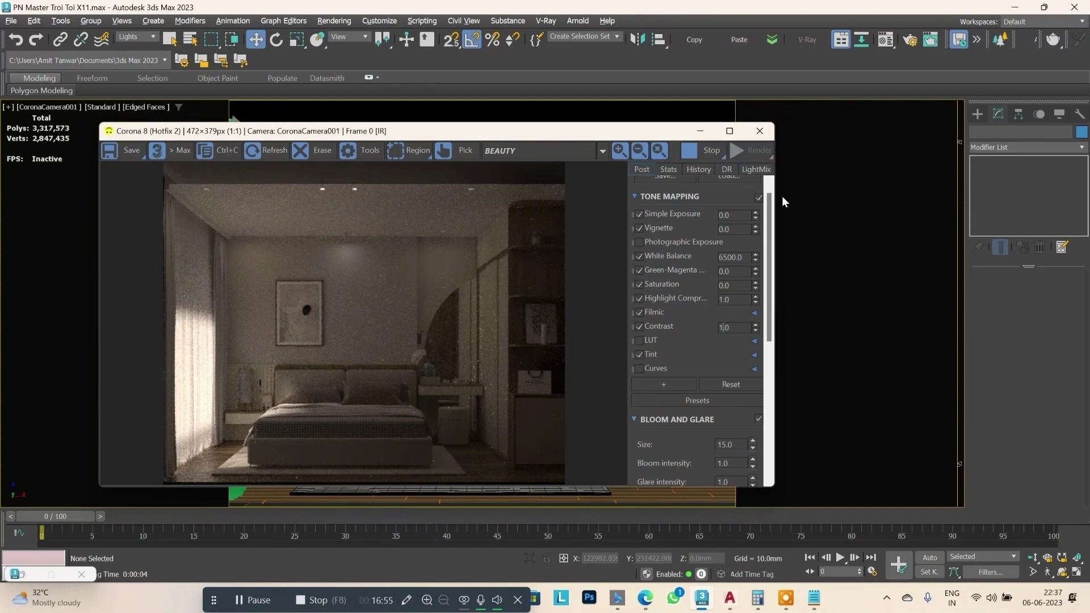
{"action": "left_click_drag", "start_coordinate": [580, 133], "coordinate": [528, 236]}
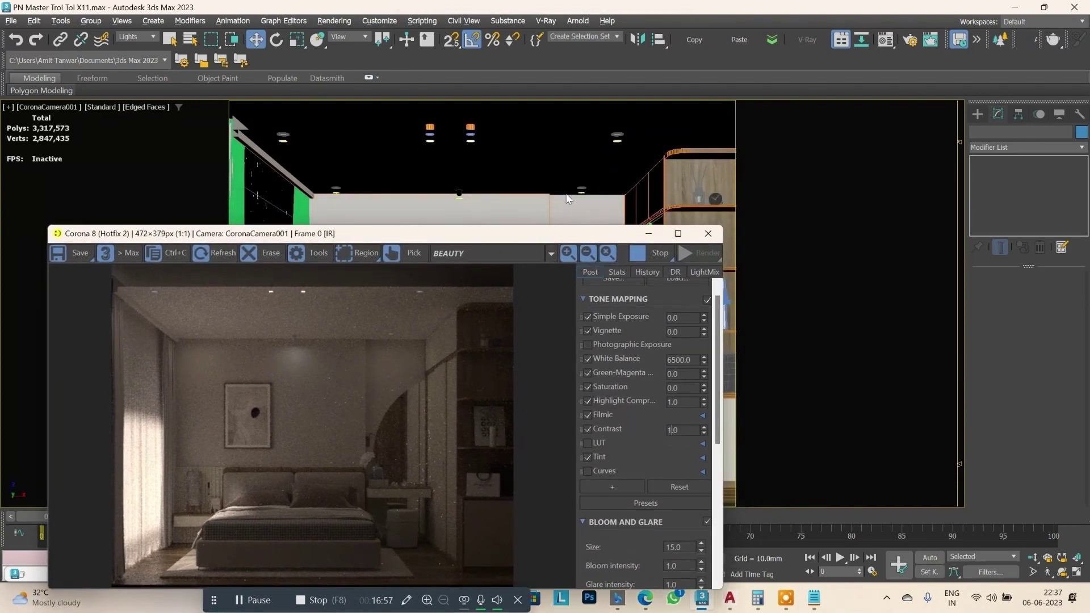
{"action": "left_click", "coordinate": [663, 254]}
{"action": "left_click", "coordinate": [580, 191]}
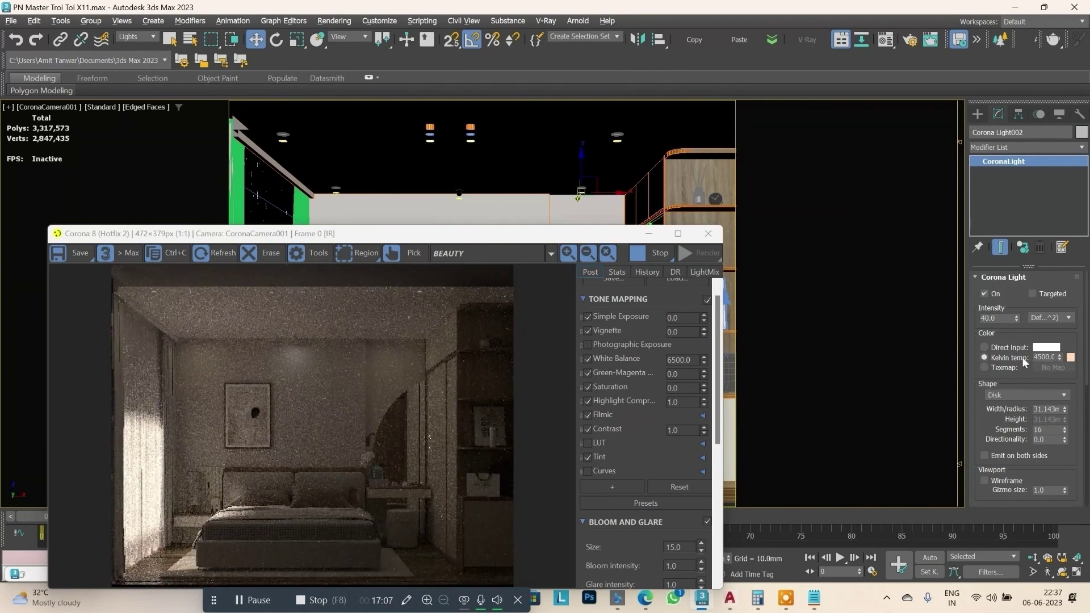
Reset Corona Light002 to 6500 K with intensity 50, then preview full-screen.
{"action": "right_click", "coordinate": [1059, 357]}
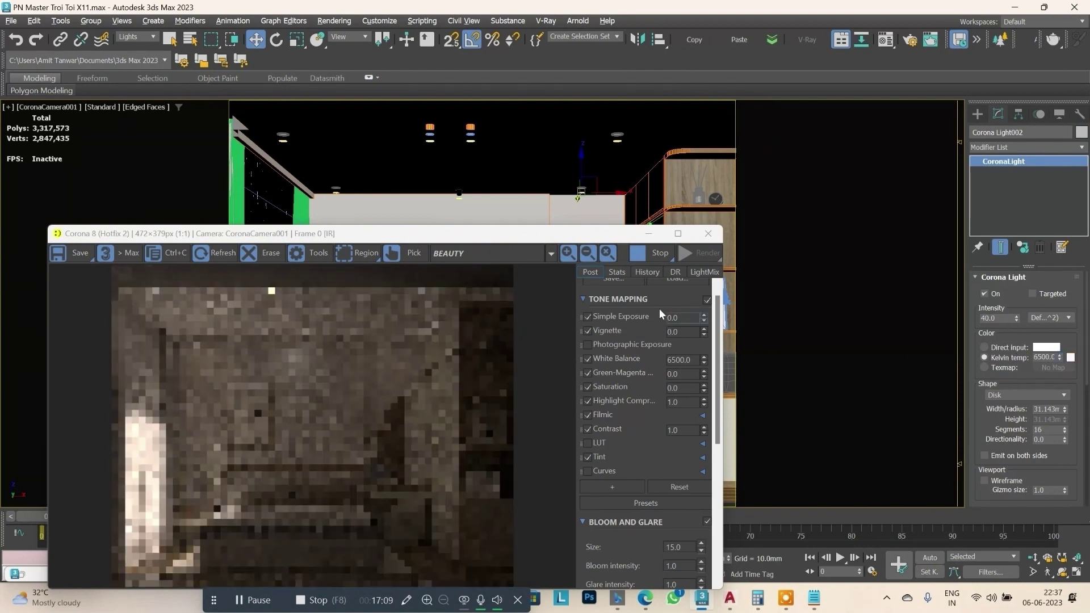
{"action": "double_click", "coordinate": [989, 319]}
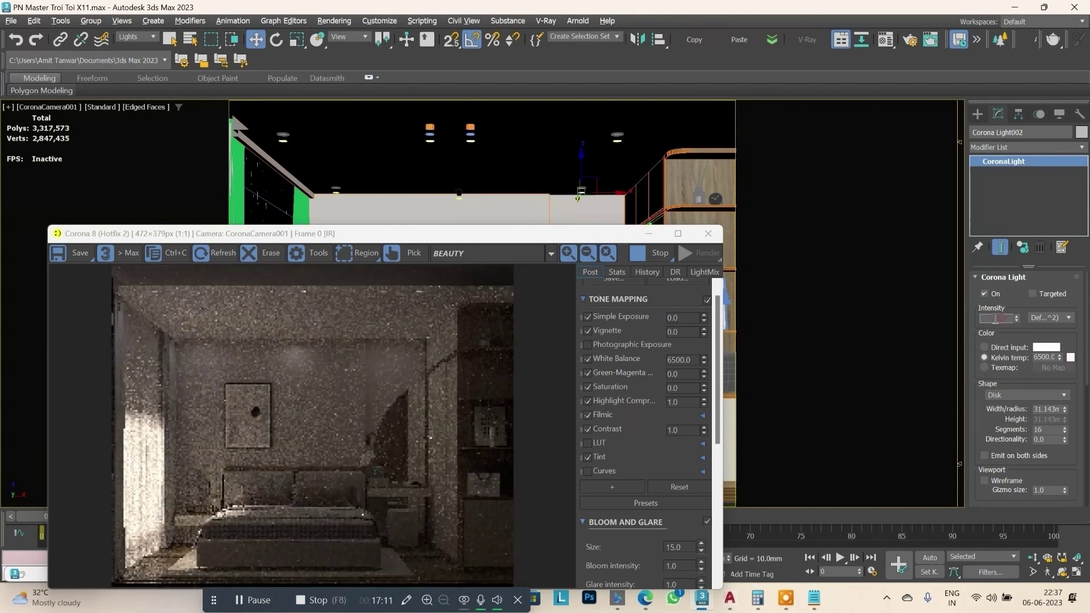
{"action": "type", "text": "50"}
{"action": "key", "text": "Return"}
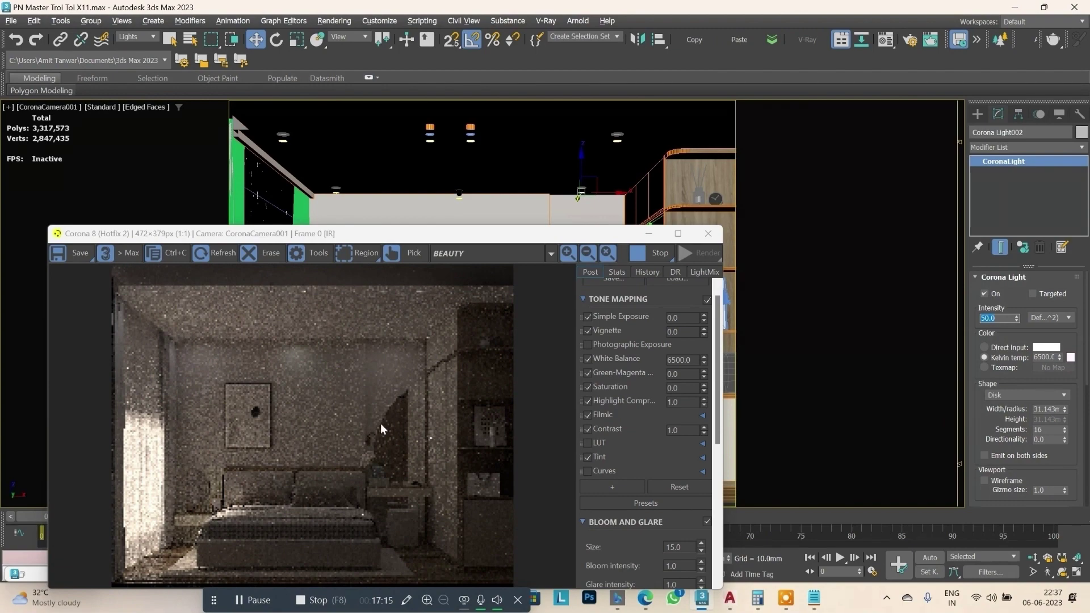
{"action": "left_click_drag", "start_coordinate": [524, 233], "coordinate": [616, 109]}
{"action": "double_click", "coordinate": [616, 110]}
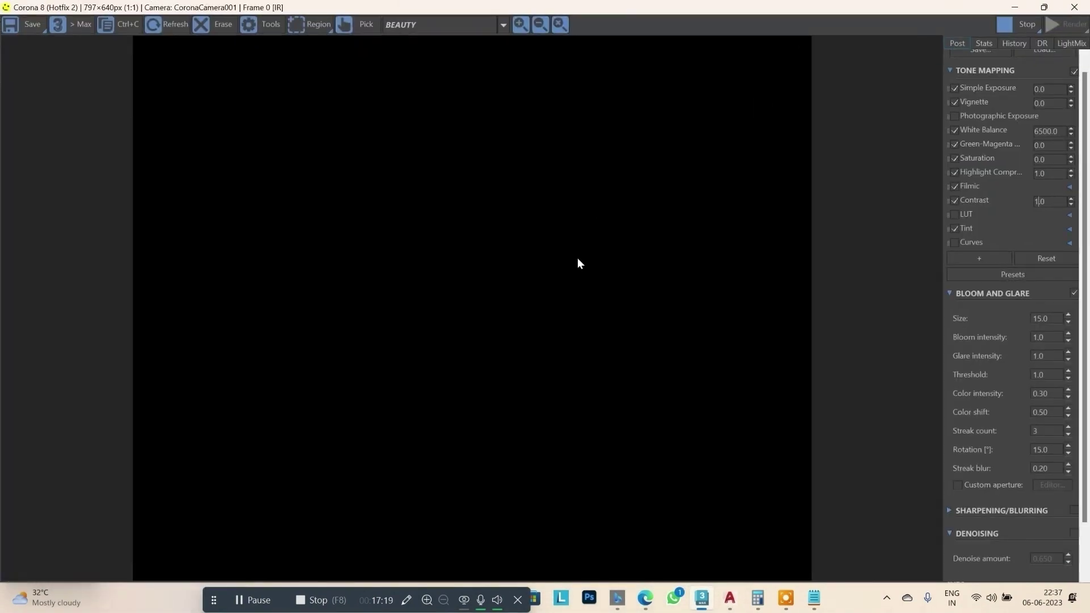
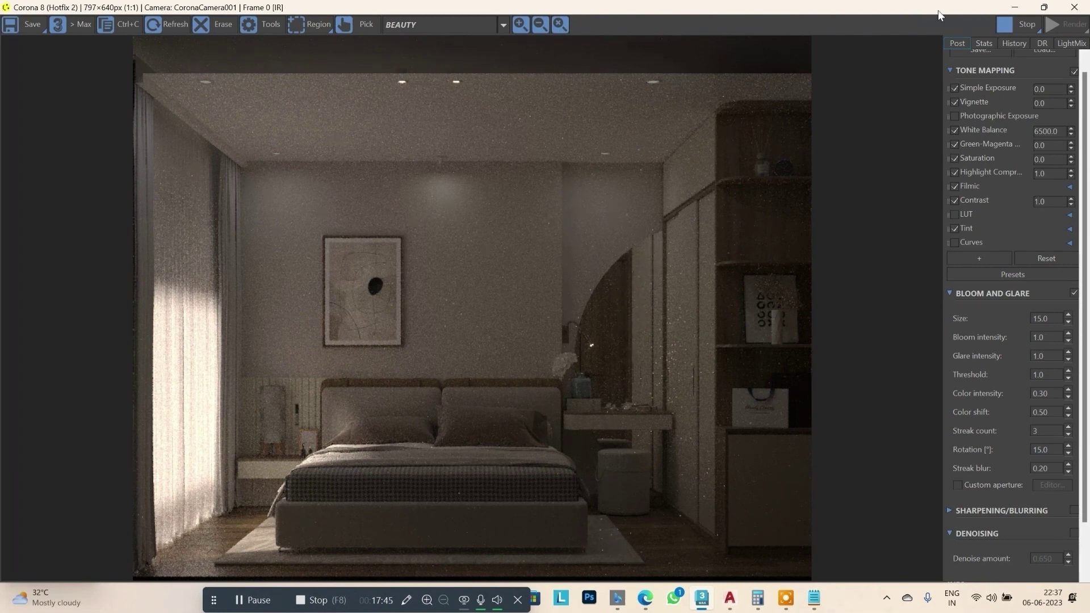
Stop the Corona render, minimize the frame buffer, and set the selection filter to All.
{"action": "left_click", "coordinate": [1028, 23]}
{"action": "left_click", "coordinate": [1014, 7]}
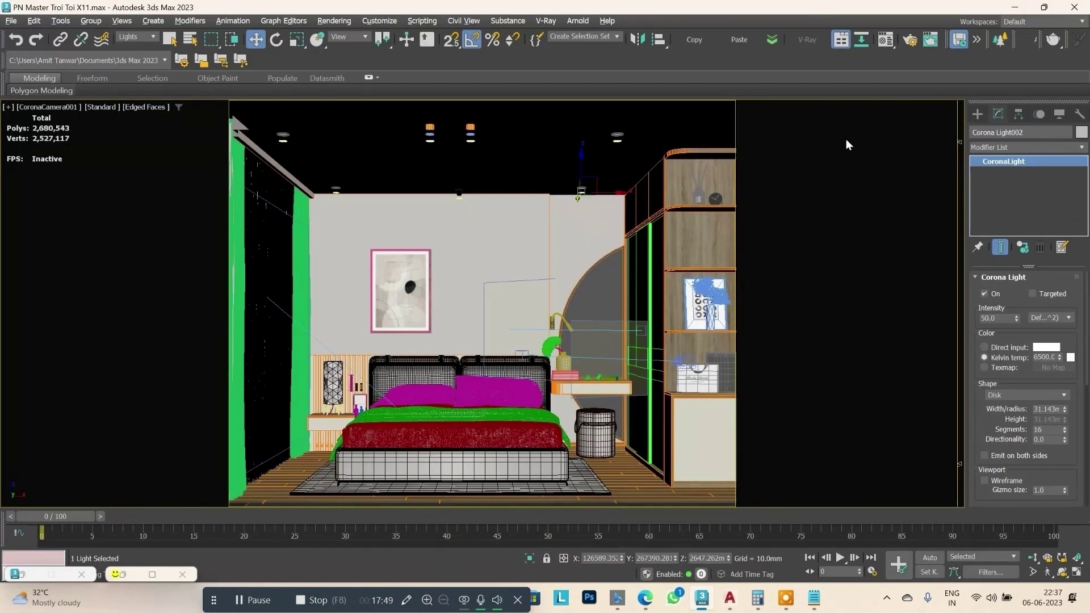
{"action": "left_click", "coordinate": [136, 36]}
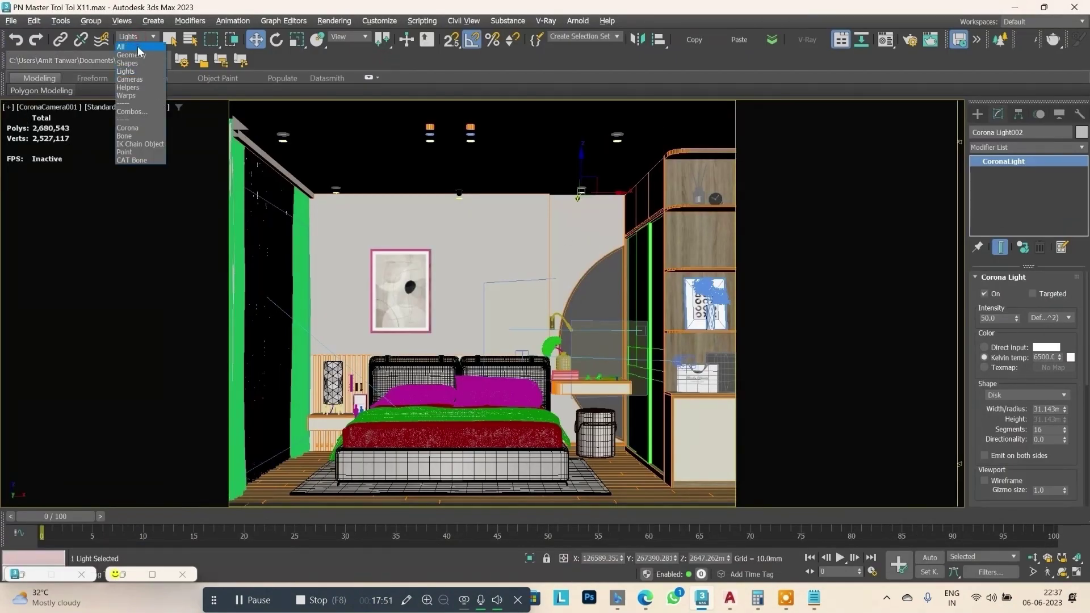
{"action": "left_click", "coordinate": [592, 283]}
{"action": "key", "text": "alt+w"}
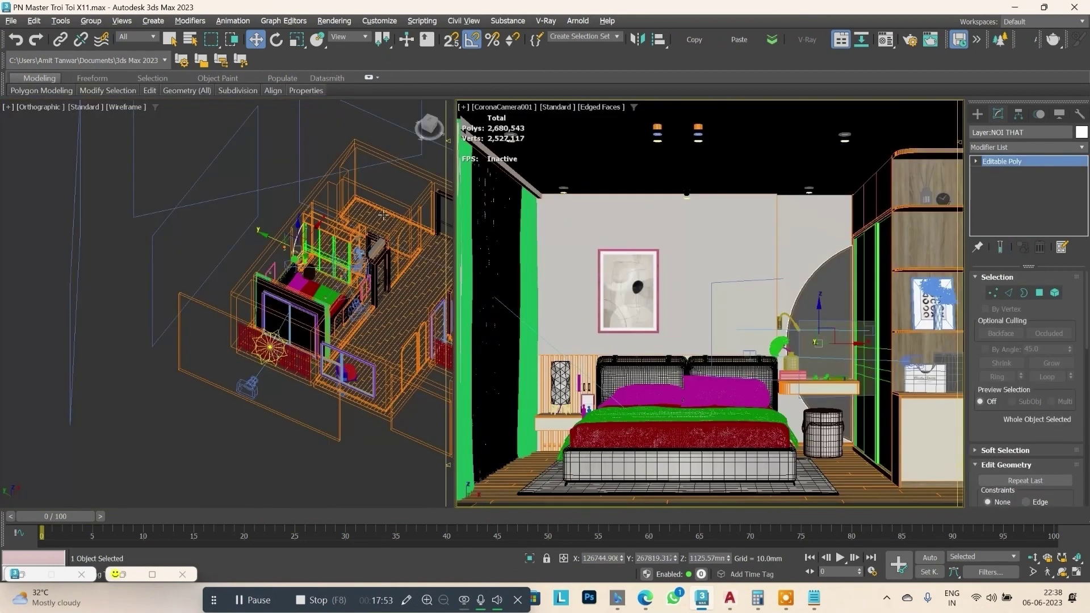
{"action": "key", "text": "alt+w"}
Hide the selected ceiling slab.
{"action": "scroll", "coordinate": [422, 319], "scroll_direction": "up", "scroll_amount": 5}
{"action": "scroll", "coordinate": [421, 319], "scroll_direction": "down", "scroll_amount": 5}
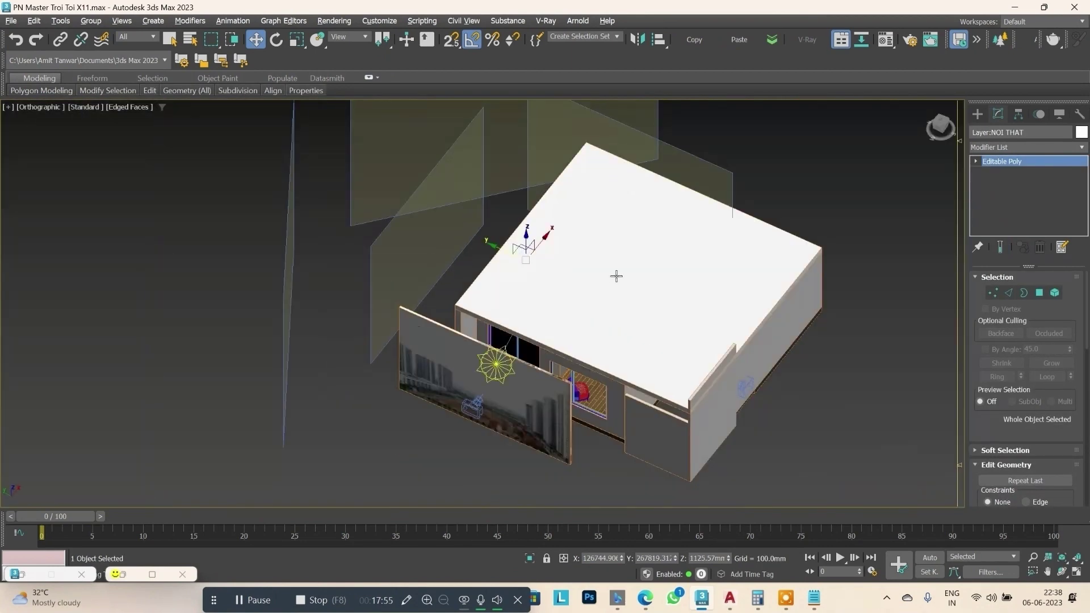
{"action": "scroll", "coordinate": [596, 275], "scroll_direction": "up", "scroll_amount": 4}
{"action": "right_click", "coordinate": [594, 273]}
{"action": "left_click", "coordinate": [645, 229]}
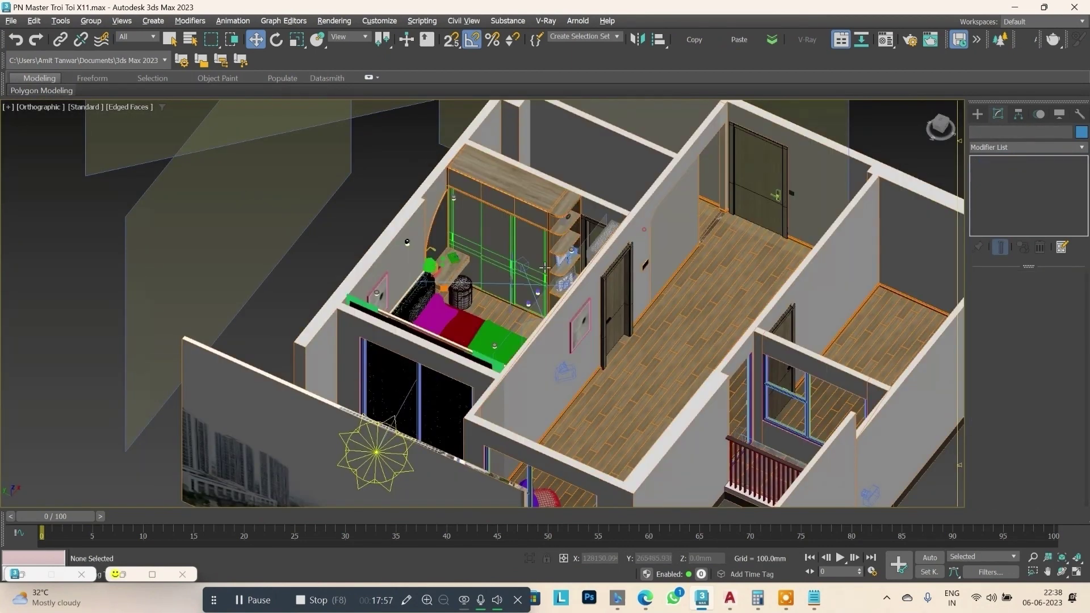
Select the two curved wardrobe arch pieces and isolate them.
{"action": "scroll", "coordinate": [357, 263], "scroll_direction": "up", "scroll_amount": 3}
{"action": "scroll", "coordinate": [356, 262], "scroll_direction": "up", "scroll_amount": 5}
{"action": "left_click", "coordinate": [485, 292]}
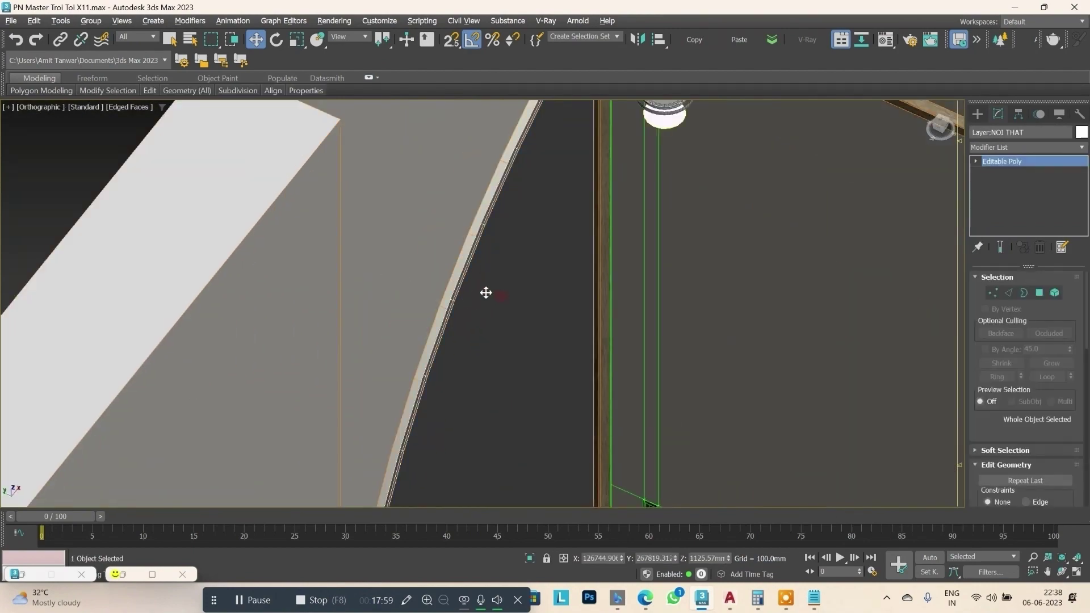
{"action": "scroll", "coordinate": [511, 308], "scroll_direction": "down", "scroll_amount": 4}
{"action": "scroll", "coordinate": [512, 282], "scroll_direction": "up", "scroll_amount": 2}
{"action": "scroll", "coordinate": [513, 282], "scroll_direction": "up", "scroll_amount": 3}
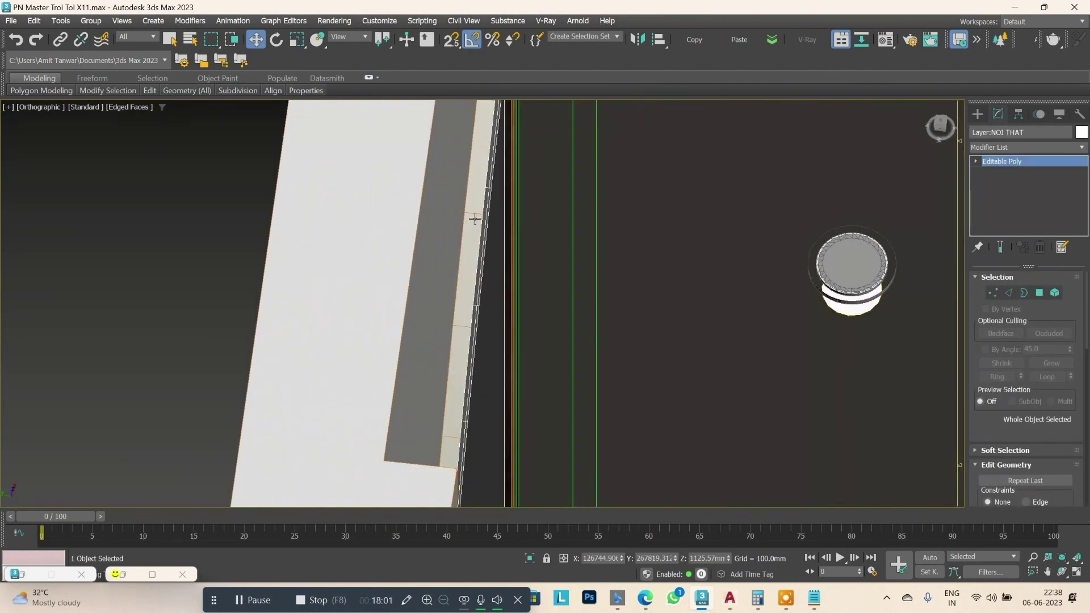
{"action": "left_click", "coordinate": [474, 215], "text": "ctrl"}
{"action": "right_click", "coordinate": [475, 215]}
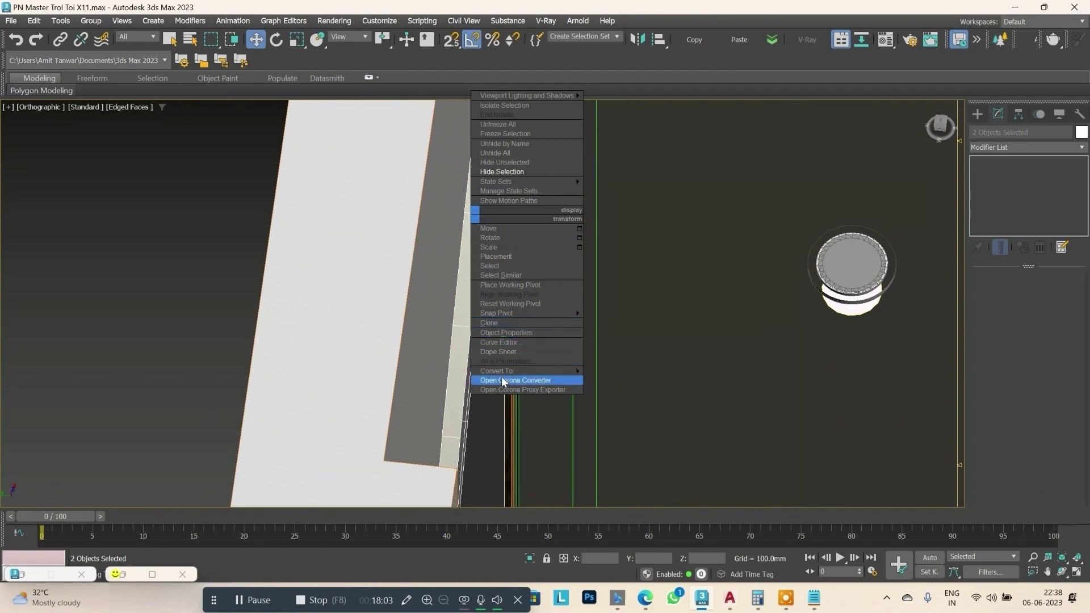
{"action": "left_click", "coordinate": [531, 559]}
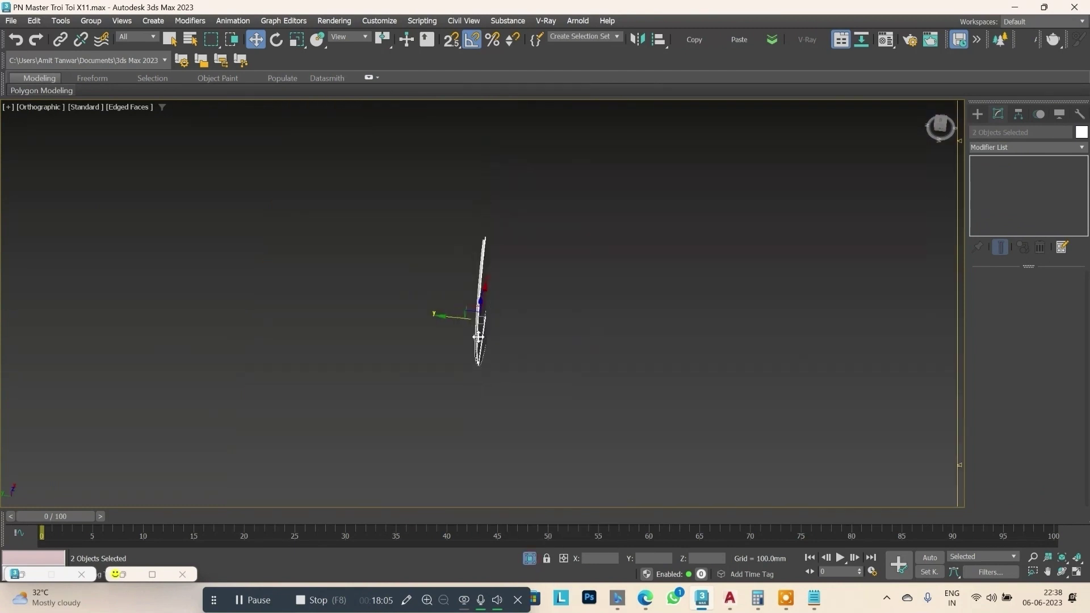
Orbit around the isolated pieces and view the half-disc from the Front.
{"action": "mouse_move", "coordinate": [572, 308]}
{"action": "middle_mouse_down", "text": "alt"}
{"action": "mouse_move", "coordinate": [482, 296]}
{"action": "mouse_move", "coordinate": [519, 270]}
{"action": "mouse_move", "coordinate": [547, 369]}
{"action": "mouse_move", "coordinate": [452, 340]}
{"action": "mouse_move", "coordinate": [441, 372]}
{"action": "mouse_move", "coordinate": [518, 350]}
{"action": "middle_mouse_up", "text": "alt"}
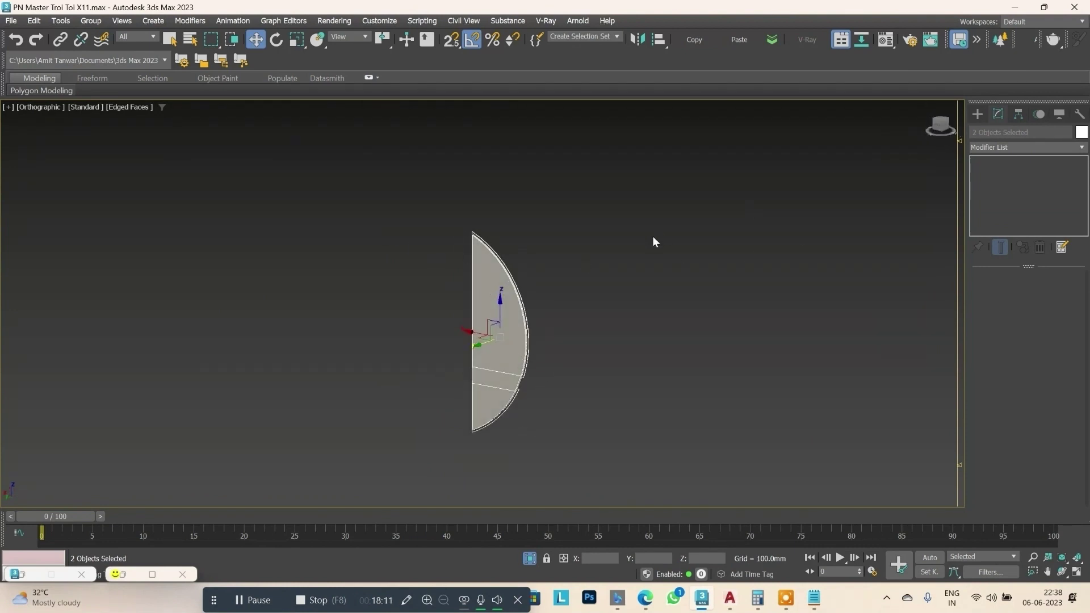
{"action": "middle_click_drag", "start_coordinate": [652, 240], "coordinate": [530, 250], "text": "alt"}
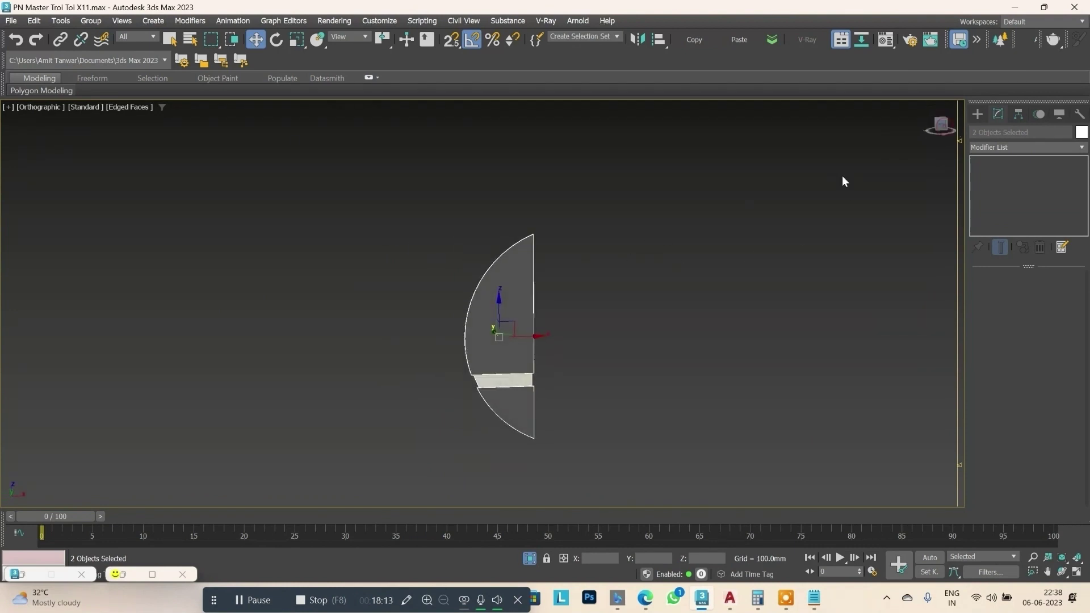
{"action": "key", "text": "f"}
{"action": "scroll", "coordinate": [486, 302], "scroll_direction": "up", "scroll_amount": 5}
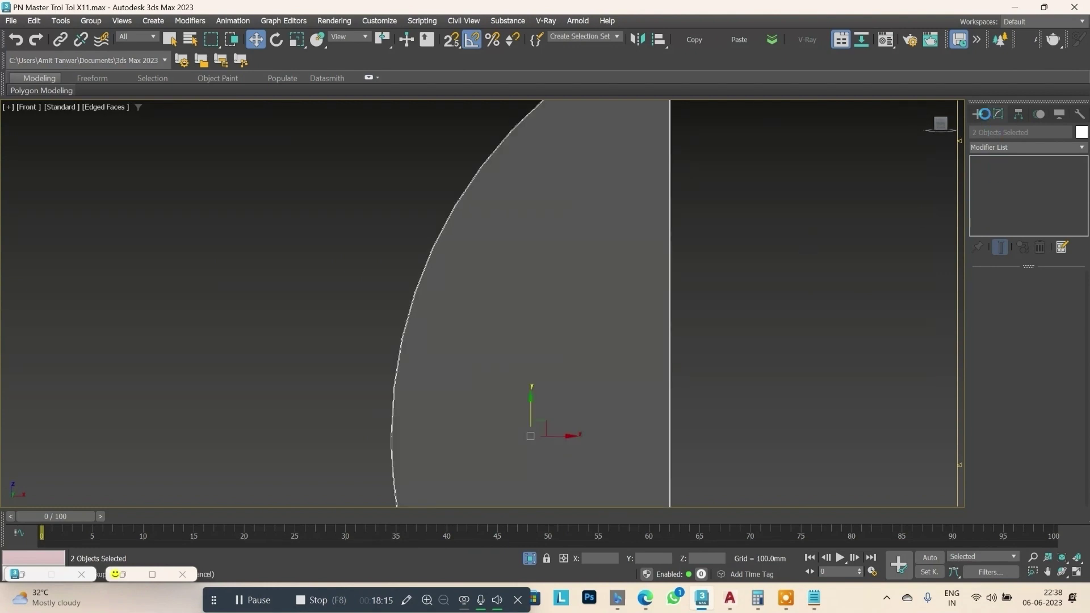
Activate the Arc tool under Create > Shapes > Splines.
{"action": "left_click", "coordinate": [978, 114]}
{"action": "scroll", "coordinate": [573, 258], "scroll_direction": "down", "scroll_amount": 3}
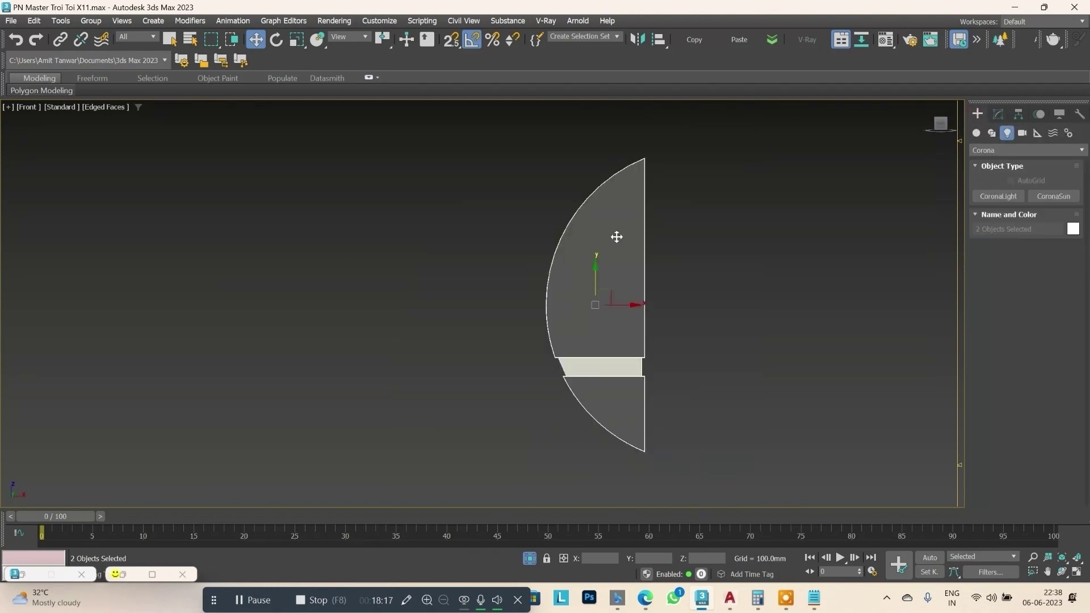
{"action": "scroll", "coordinate": [617, 236], "scroll_direction": "up", "scroll_amount": 3}
{"action": "left_click", "coordinate": [992, 134]}
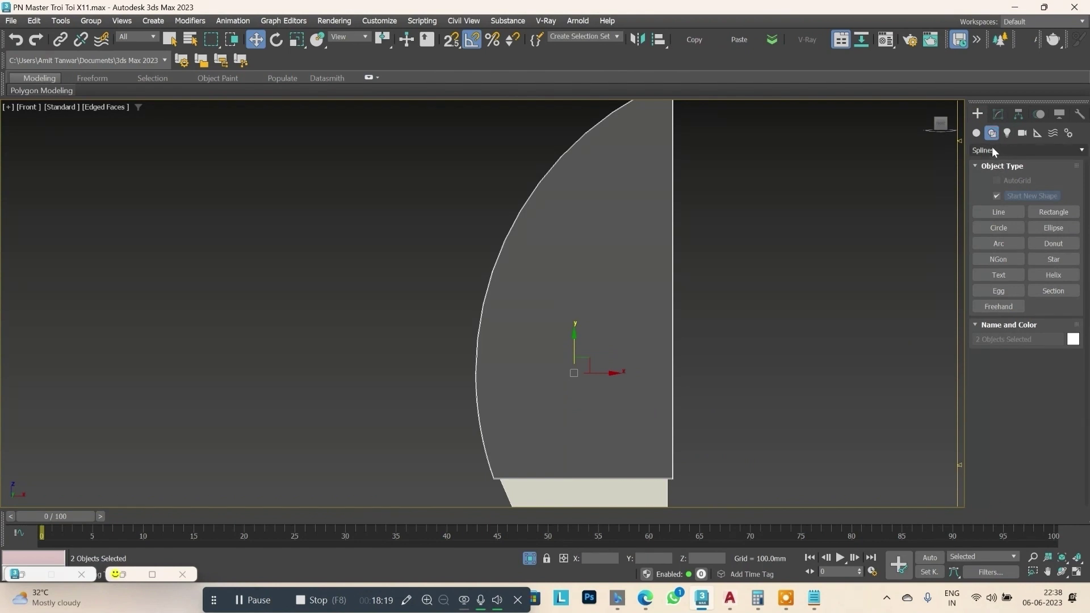
{"action": "left_click", "coordinate": [998, 244]}
{"action": "scroll", "coordinate": [624, 244], "scroll_direction": "down", "scroll_amount": 2}
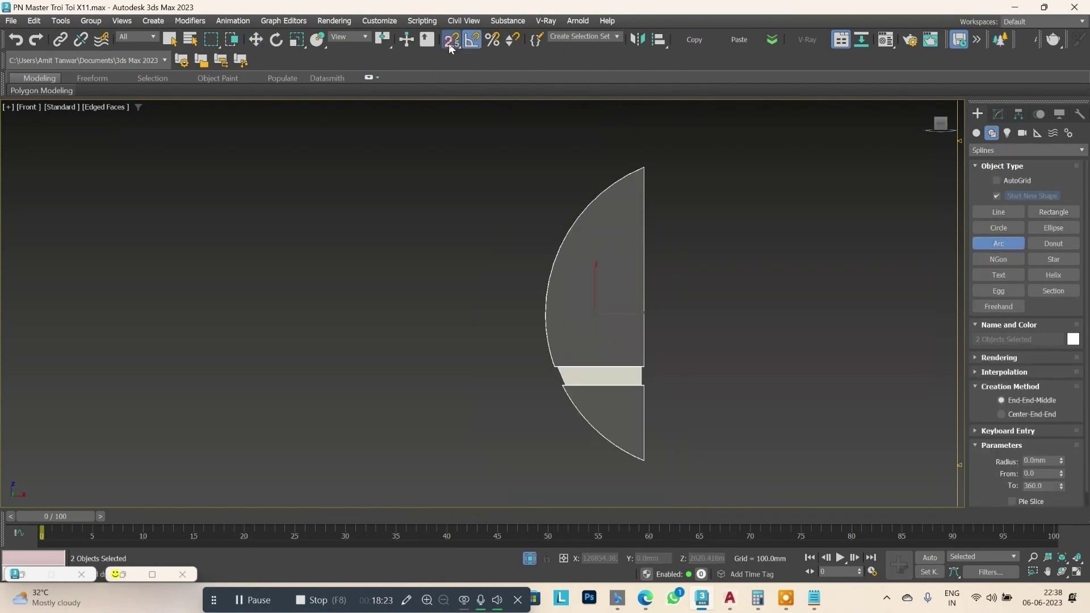
With 3D vertex snap on, draw an arc from the panel's top to bottom corner.
{"action": "left_click_drag", "start_coordinate": [453, 39], "coordinate": [453, 99]}
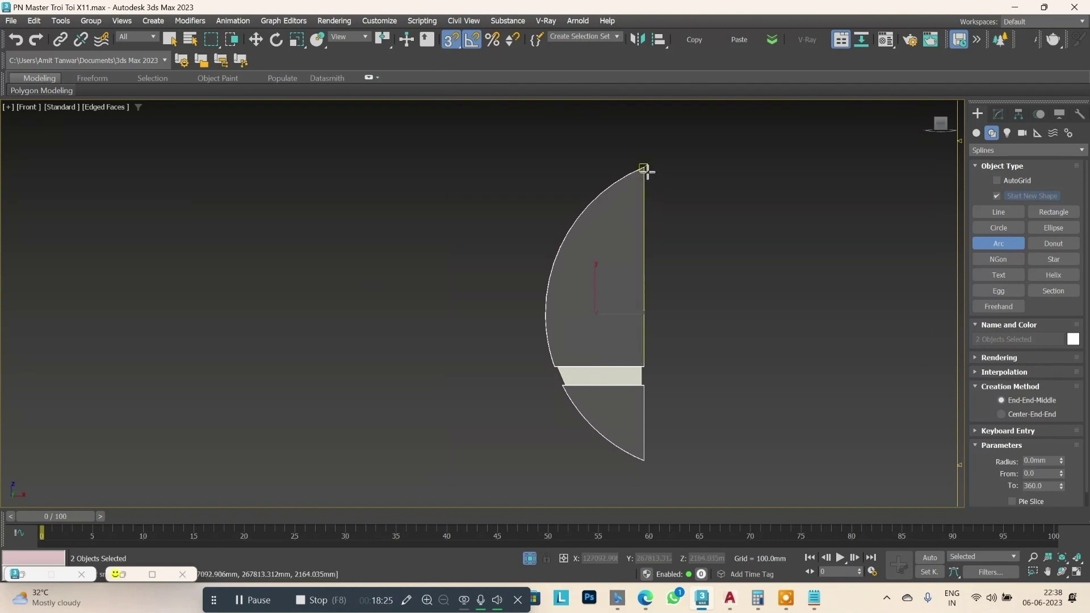
{"action": "left_click_drag", "start_coordinate": [642, 171], "coordinate": [638, 454]}
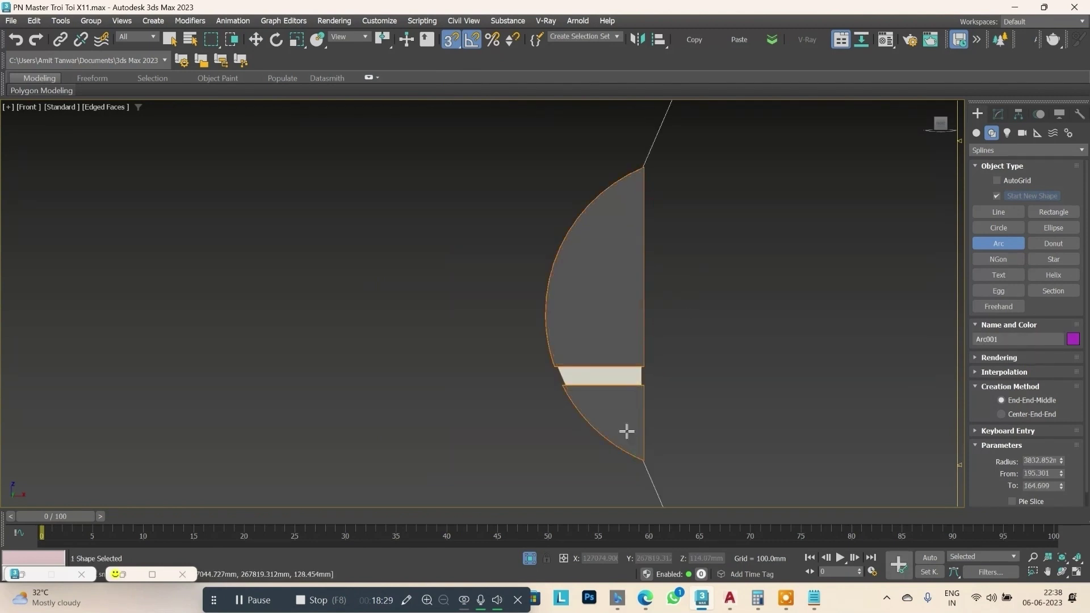
{"action": "left_click", "coordinate": [549, 309]}
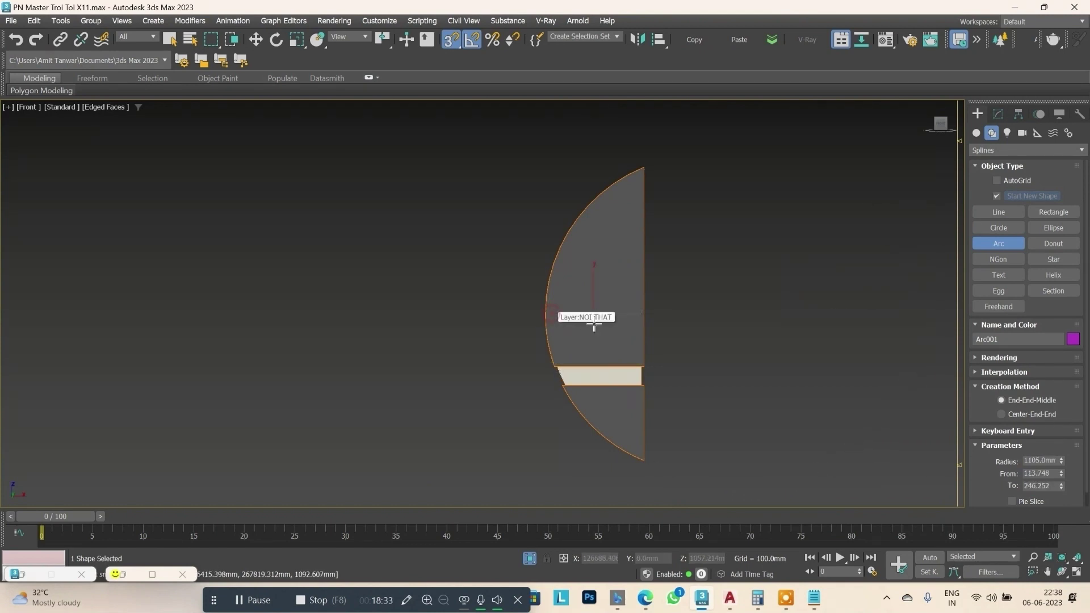
Orbit to inspect the new Arc001 and bring up its parameters in the Modify panel.
{"action": "key", "text": "w"}
{"action": "mouse_move", "coordinate": [602, 324]}
{"action": "middle_mouse_down", "text": "alt"}
{"action": "mouse_move", "coordinate": [594, 308]}
{"action": "mouse_move", "coordinate": [742, 316]}
{"action": "mouse_move", "coordinate": [719, 317]}
{"action": "middle_mouse_up", "text": "alt"}
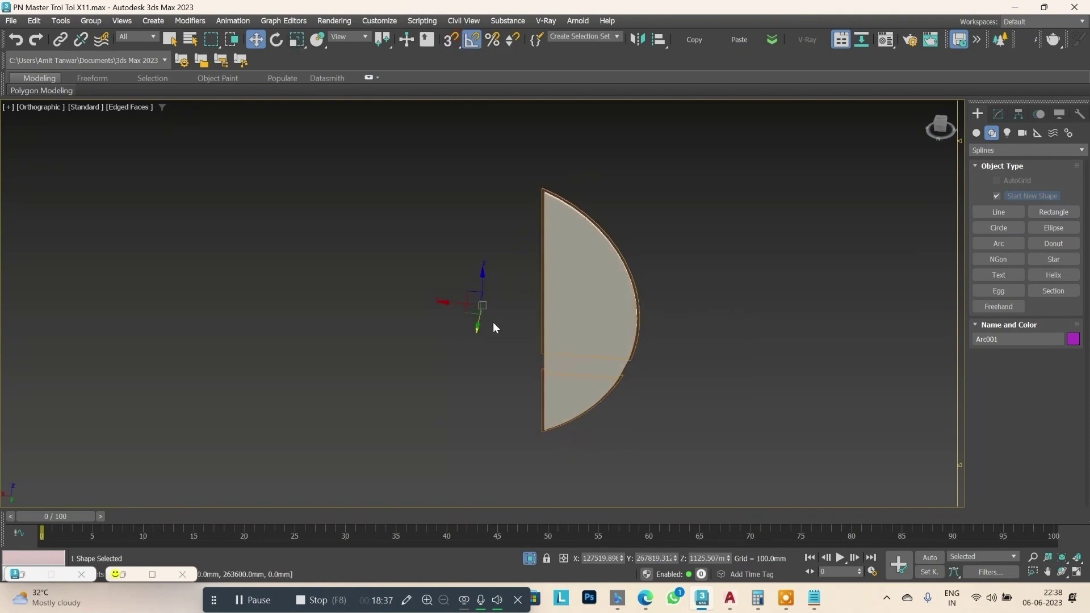
{"action": "mouse_move", "coordinate": [494, 324]}
{"action": "middle_mouse_down", "text": "alt"}
{"action": "mouse_move", "coordinate": [562, 369]}
{"action": "mouse_move", "coordinate": [595, 292]}
{"action": "middle_mouse_up", "text": "alt"}
{"action": "scroll", "coordinate": [595, 292], "scroll_direction": "down", "scroll_amount": 5}
{"action": "scroll", "coordinate": [555, 365], "scroll_direction": "up", "scroll_amount": 4}
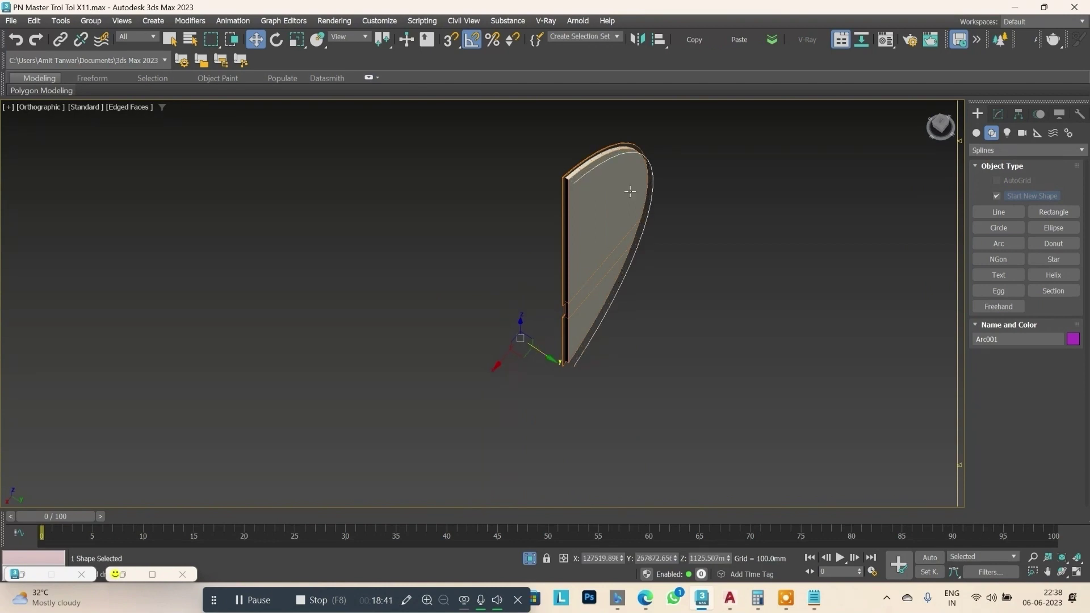
{"action": "mouse_move", "coordinate": [537, 350]}
{"action": "middle_mouse_down", "text": "alt"}
{"action": "mouse_move", "coordinate": [632, 186]}
{"action": "mouse_move", "coordinate": [650, 192]}
{"action": "middle_mouse_up", "text": "alt"}
{"action": "scroll", "coordinate": [651, 202], "scroll_direction": "up", "scroll_amount": 3}
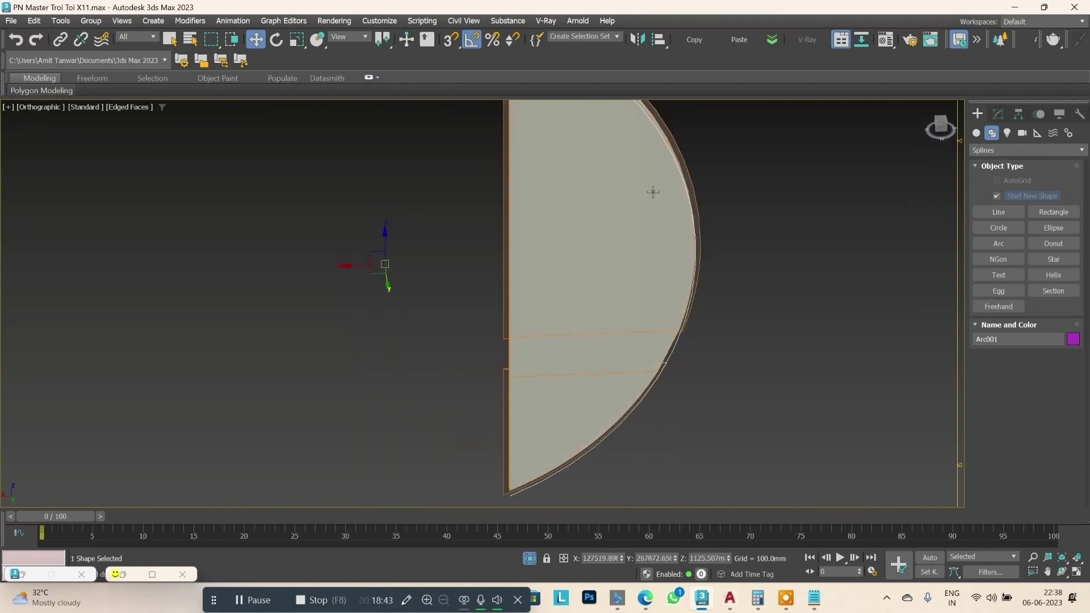
{"action": "left_click", "coordinate": [1000, 112]}
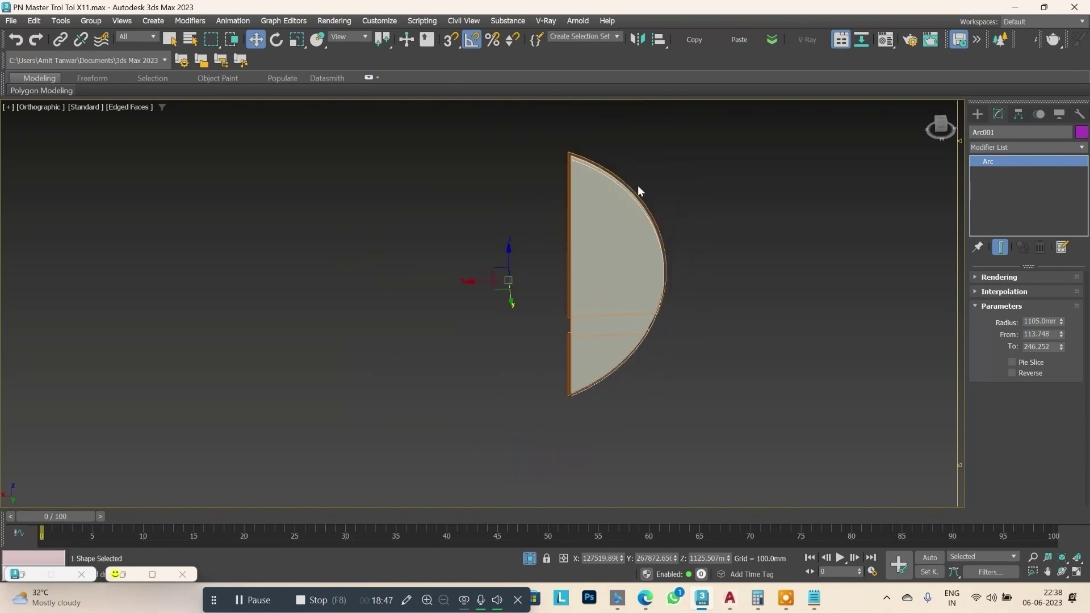
{"action": "scroll", "coordinate": [633, 283], "scroll_direction": "down", "scroll_amount": 2}
Convert the arc to an editable spline, make it renderable, and set thickness to 10 mm.
{"action": "scroll", "coordinate": [640, 188], "scroll_direction": "up", "scroll_amount": 2}
{"action": "right_click", "coordinate": [700, 231]}
{"action": "mouse_move", "coordinate": [749, 388]}
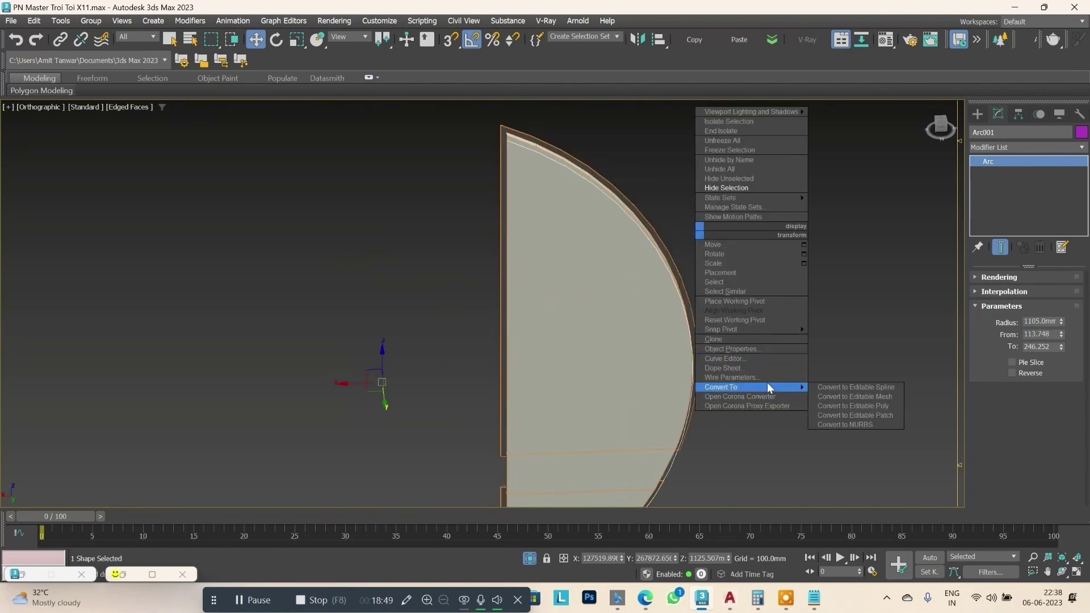
{"action": "left_click", "coordinate": [880, 387]}
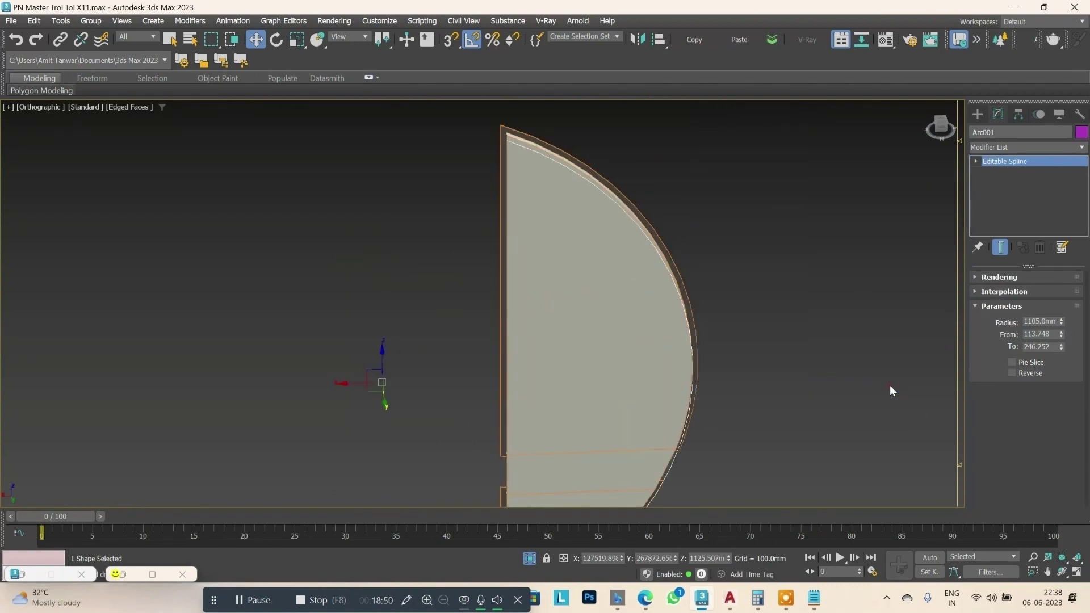
{"action": "left_click", "coordinate": [1003, 278]}
{"action": "left_click", "coordinate": [983, 301]}
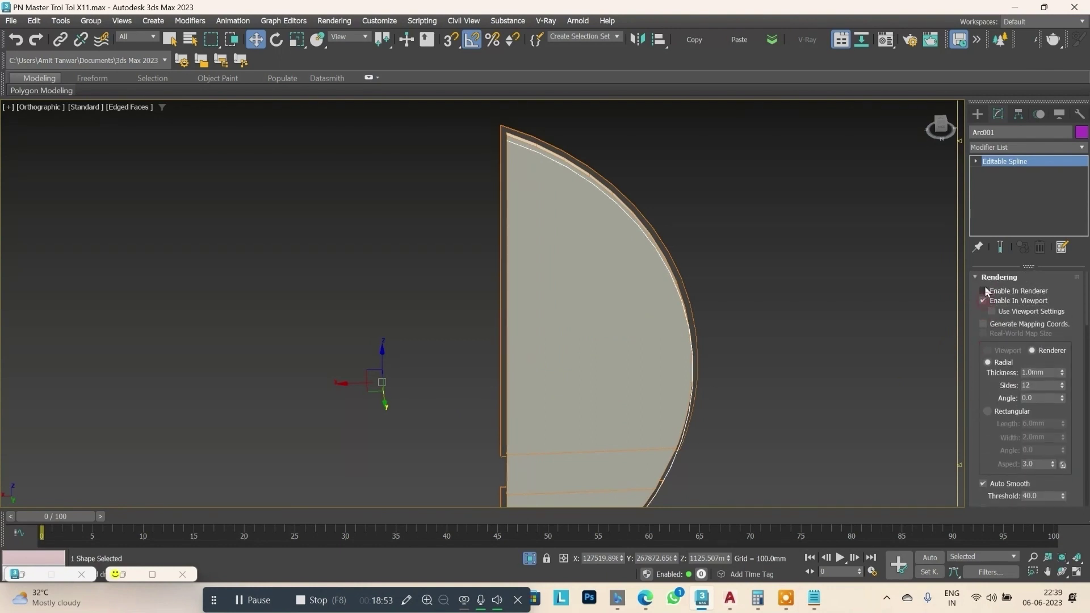
{"action": "left_click", "coordinate": [1051, 372]}
{"action": "type", "text": "10"}
{"action": "key", "text": "Return"}
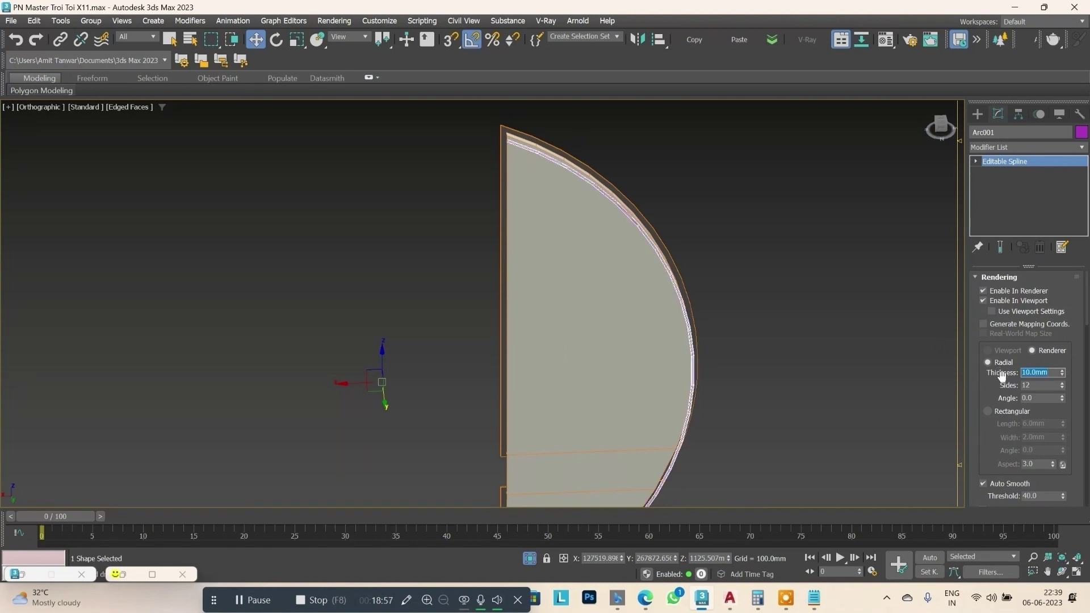
Thicken the arc tube to about 24.6 mm and orbit to view it edge-on.
{"action": "left_click_drag", "start_coordinate": [1060, 369], "coordinate": [1070, 301]}
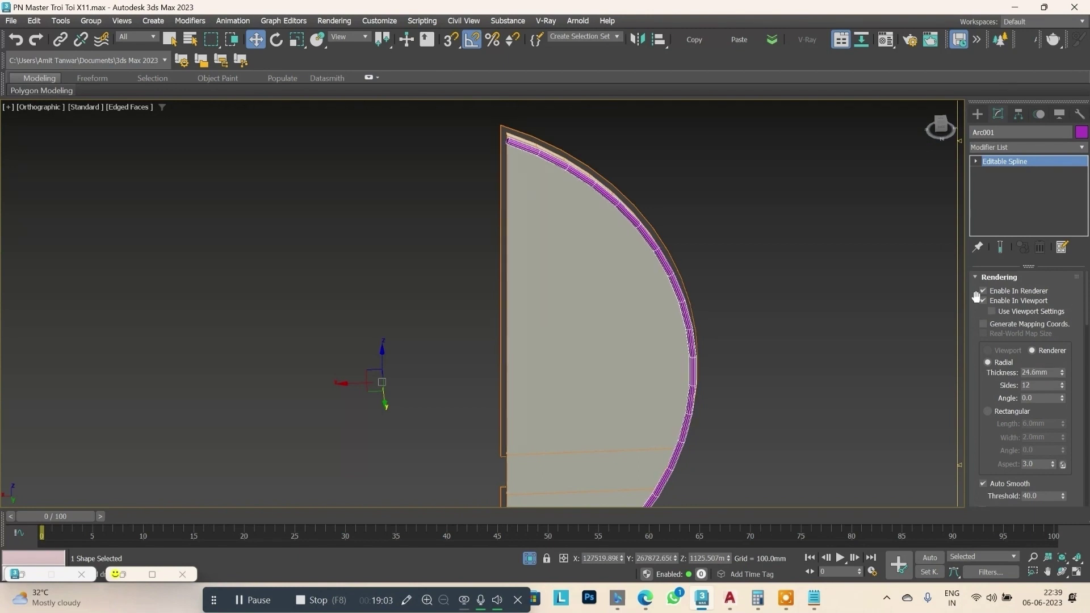
{"action": "scroll", "coordinate": [791, 263], "scroll_direction": "down", "scroll_amount": 4}
{"action": "middle_click_drag", "start_coordinate": [791, 263], "coordinate": [901, 151], "text": "alt"}
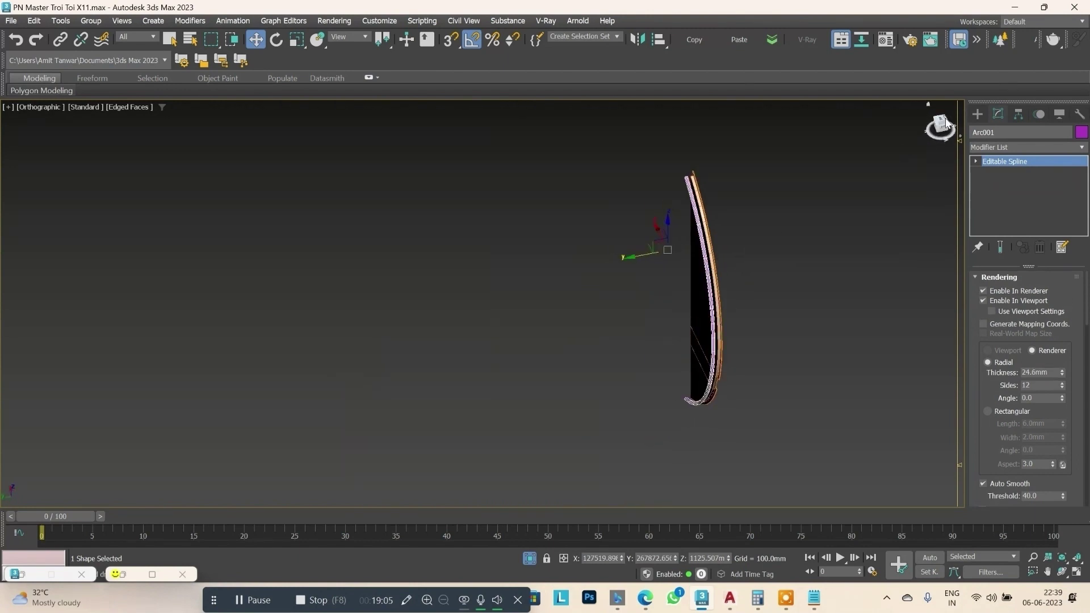
{"action": "middle_click_drag", "start_coordinate": [945, 123], "coordinate": [755, 363], "text": "alt"}
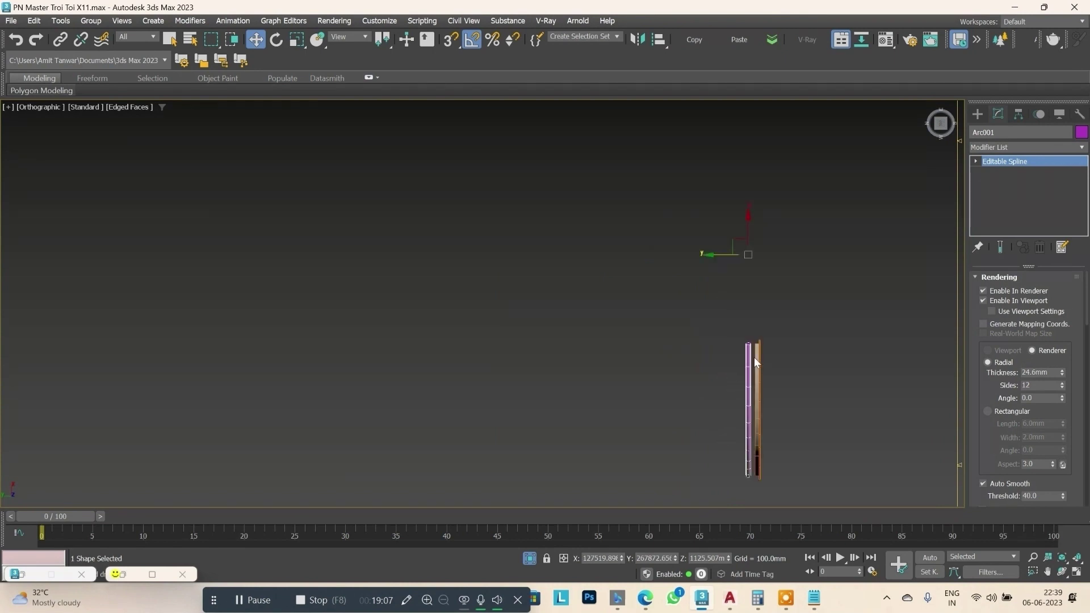
{"action": "scroll", "coordinate": [755, 362], "scroll_direction": "up", "scroll_amount": 4}
{"action": "left_click_drag", "start_coordinate": [713, 150], "coordinate": [727, 170]}
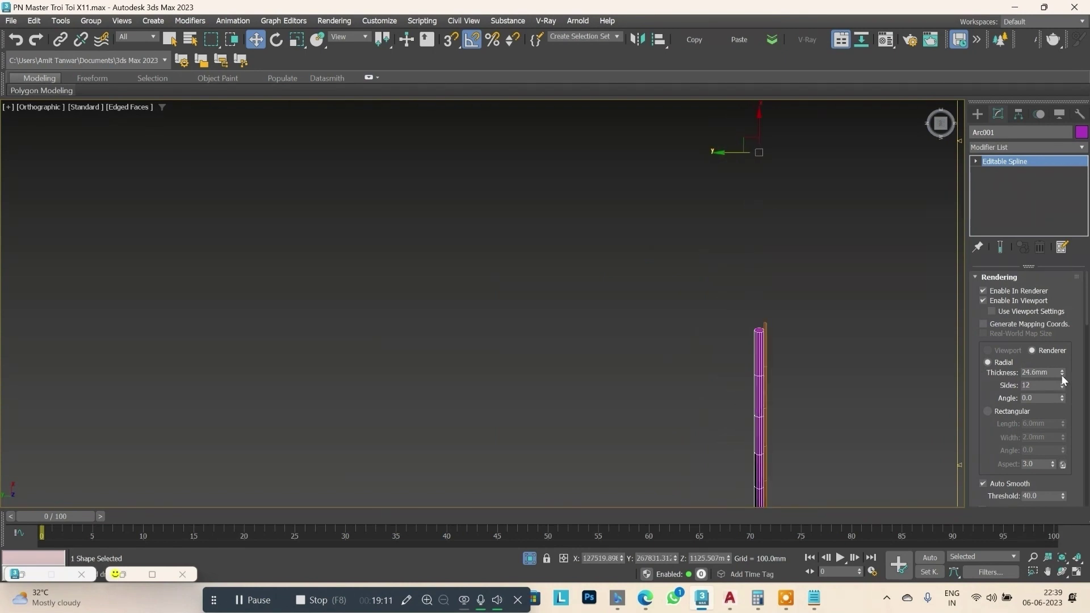
Reduce the tube thickness to about 19.295 mm and inspect the arc.
{"action": "left_click_drag", "start_coordinate": [1062, 373], "coordinate": [1062, 384]}
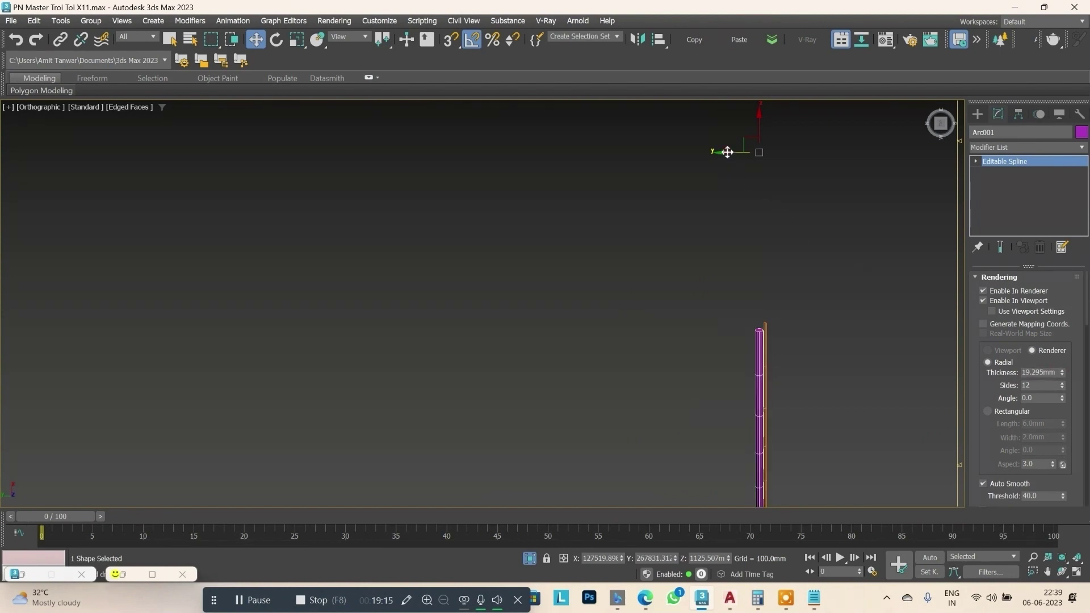
{"action": "mouse_move", "coordinate": [735, 216]}
{"action": "middle_mouse_down", "text": "alt"}
{"action": "mouse_move", "coordinate": [803, 185]}
{"action": "mouse_move", "coordinate": [777, 180]}
{"action": "middle_mouse_up", "text": "alt"}
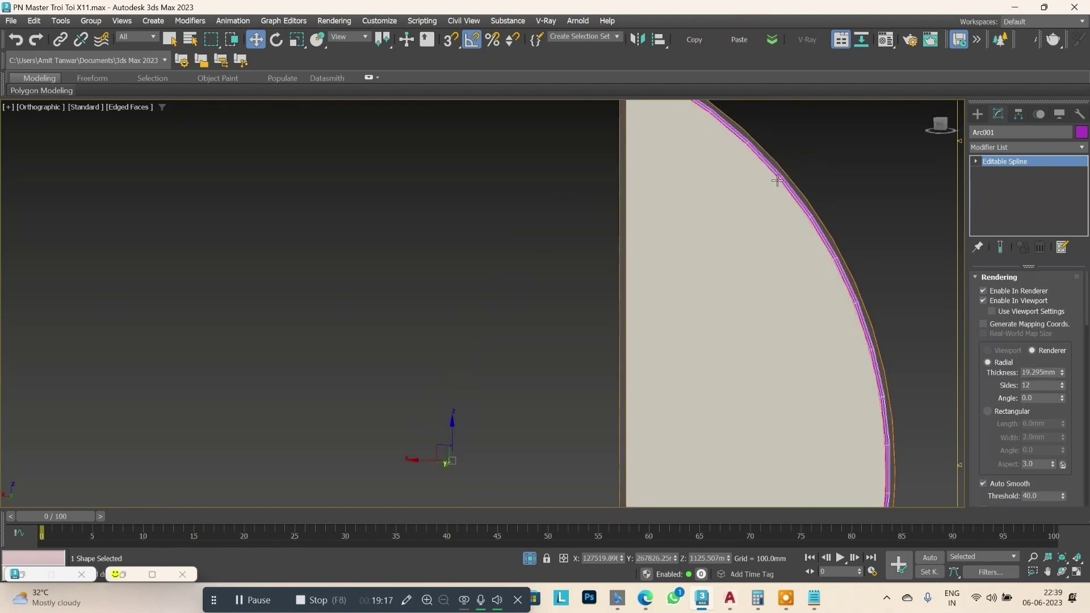
{"action": "scroll", "coordinate": [777, 181], "scroll_direction": "down", "scroll_amount": 5}
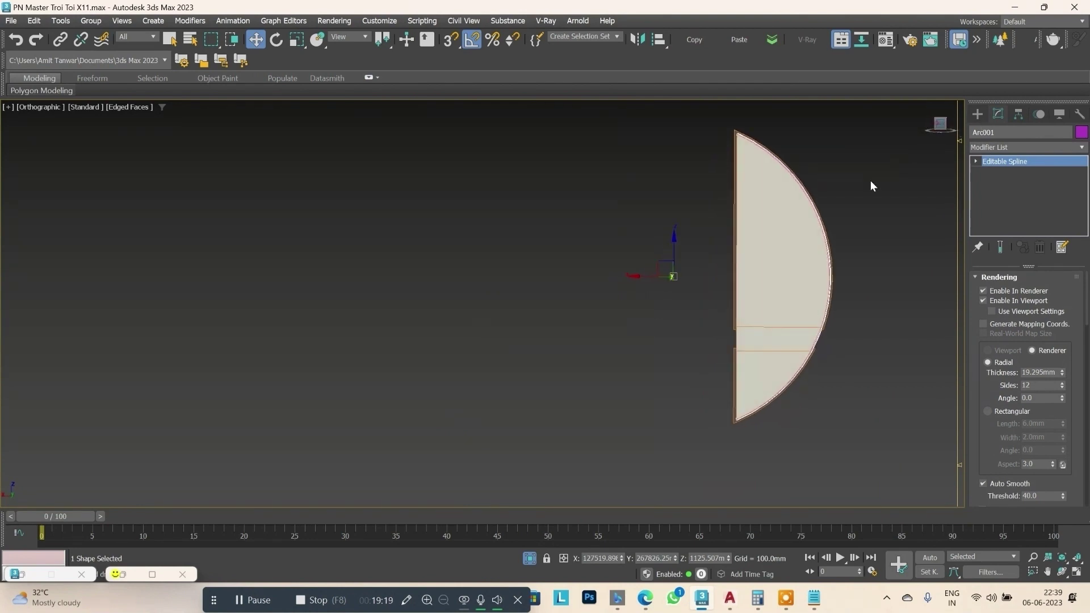
{"action": "scroll", "coordinate": [829, 204], "scroll_direction": "up", "scroll_amount": 3}
{"action": "scroll", "coordinate": [830, 204], "scroll_direction": "up", "scroll_amount": 2}
{"action": "scroll", "coordinate": [807, 282], "scroll_direction": "down", "scroll_amount": 5}
{"action": "scroll", "coordinate": [809, 322], "scroll_direction": "down", "scroll_amount": 2}
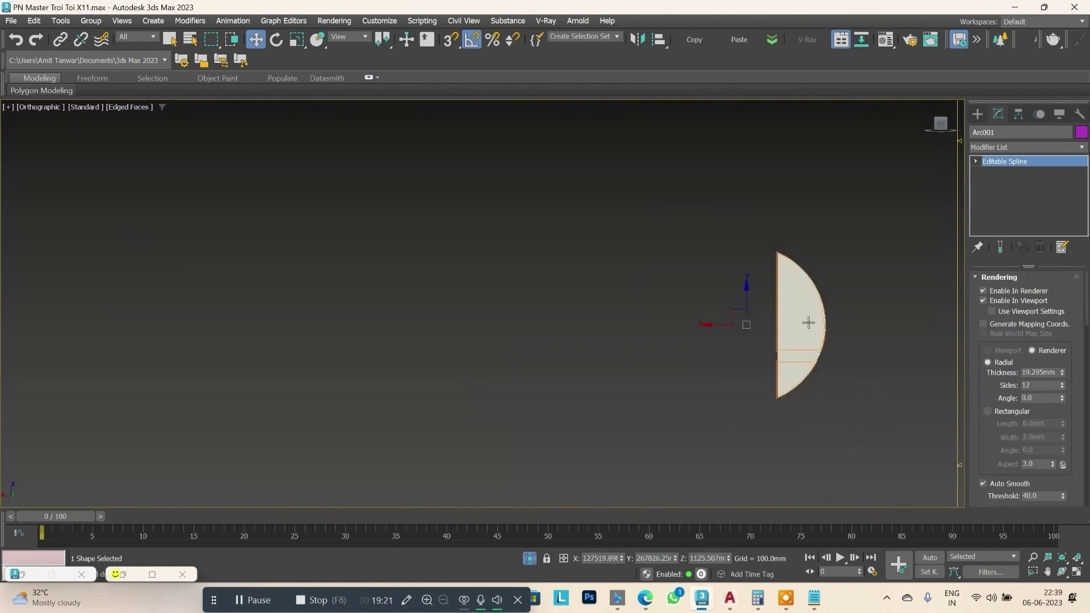
{"action": "scroll", "coordinate": [809, 323], "scroll_direction": "up", "scroll_amount": 6}
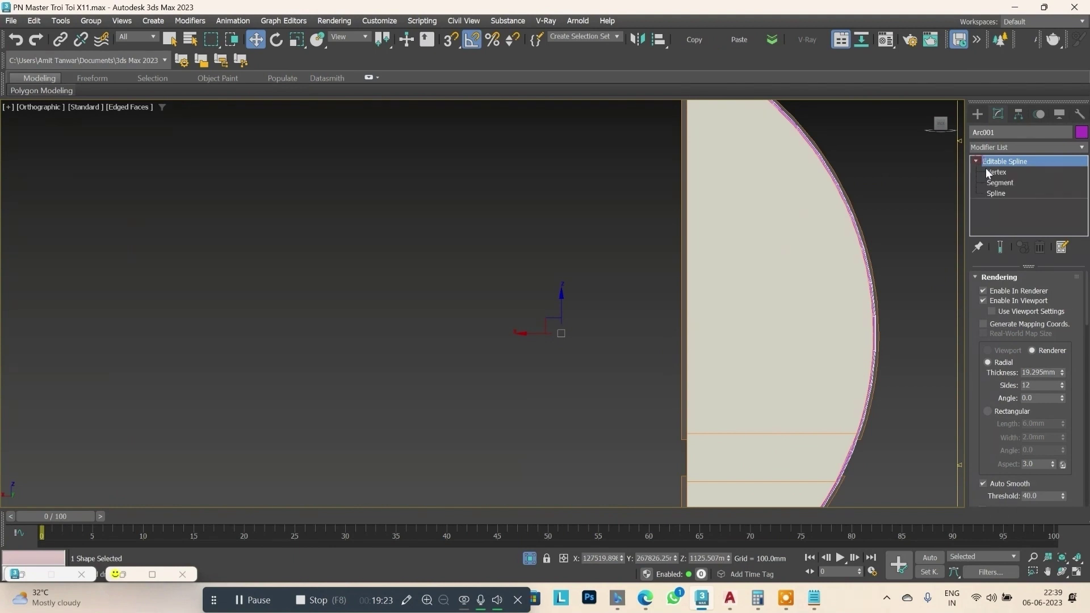
In Vertex mode, raise the arc's top end point slightly.
{"action": "left_click", "coordinate": [1000, 171]}
{"action": "scroll", "coordinate": [724, 333], "scroll_direction": "down", "scroll_amount": 5}
{"action": "scroll", "coordinate": [670, 187], "scroll_direction": "up", "scroll_amount": 3}
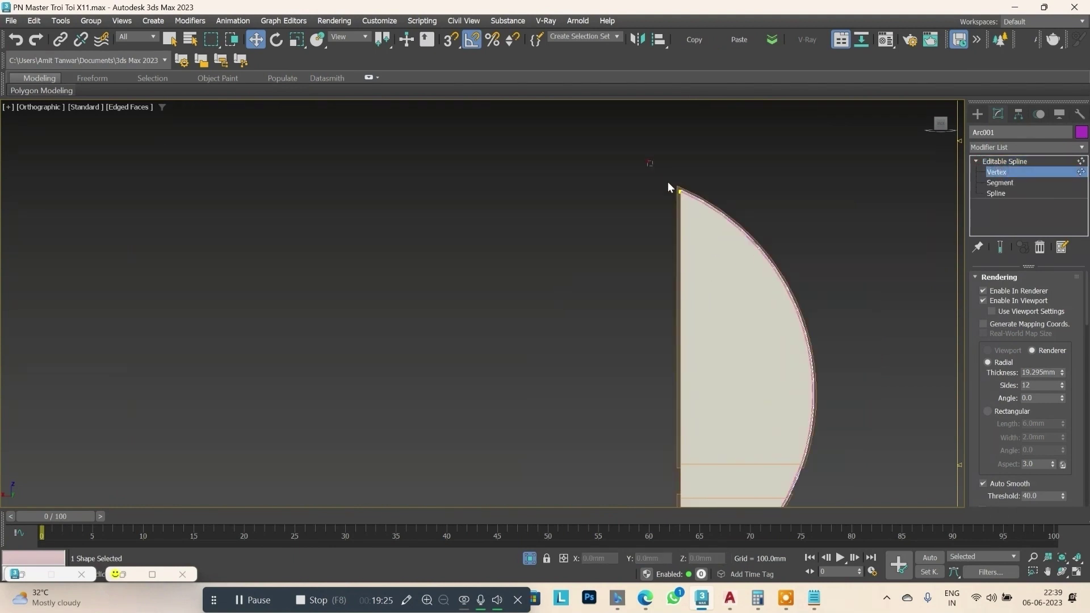
{"action": "left_click", "coordinate": [679, 191]}
{"action": "scroll", "coordinate": [698, 188], "scroll_direction": "up", "scroll_amount": 3}
{"action": "scroll", "coordinate": [624, 241], "scroll_direction": "up", "scroll_amount": 1}
{"action": "scroll", "coordinate": [619, 227], "scroll_direction": "up", "scroll_amount": 1}
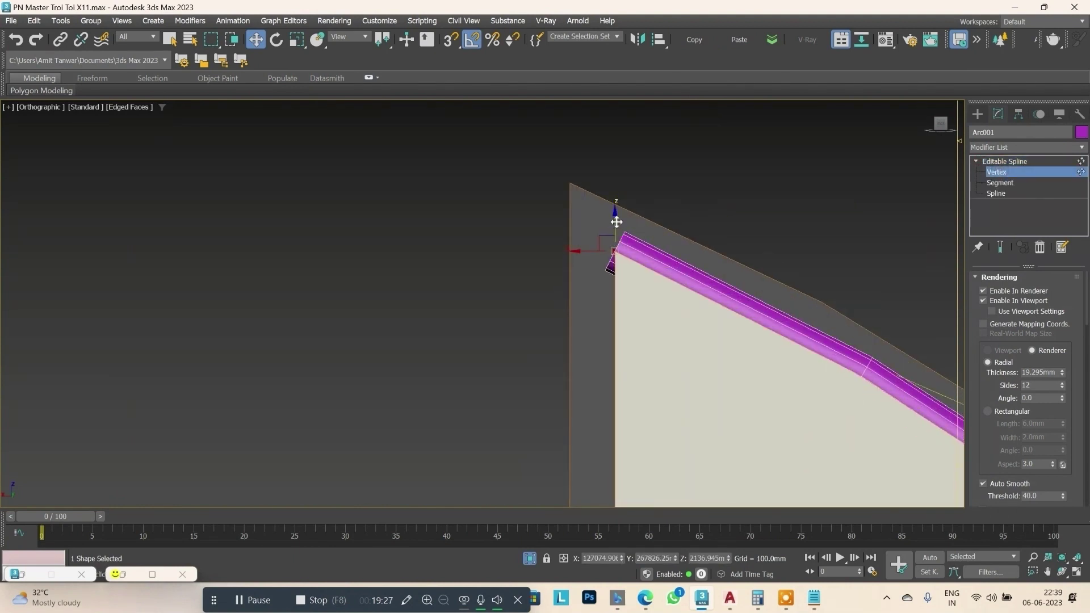
{"action": "left_click_drag", "start_coordinate": [617, 222], "coordinate": [628, 205]}
{"action": "scroll", "coordinate": [642, 193], "scroll_direction": "down", "scroll_amount": 4}
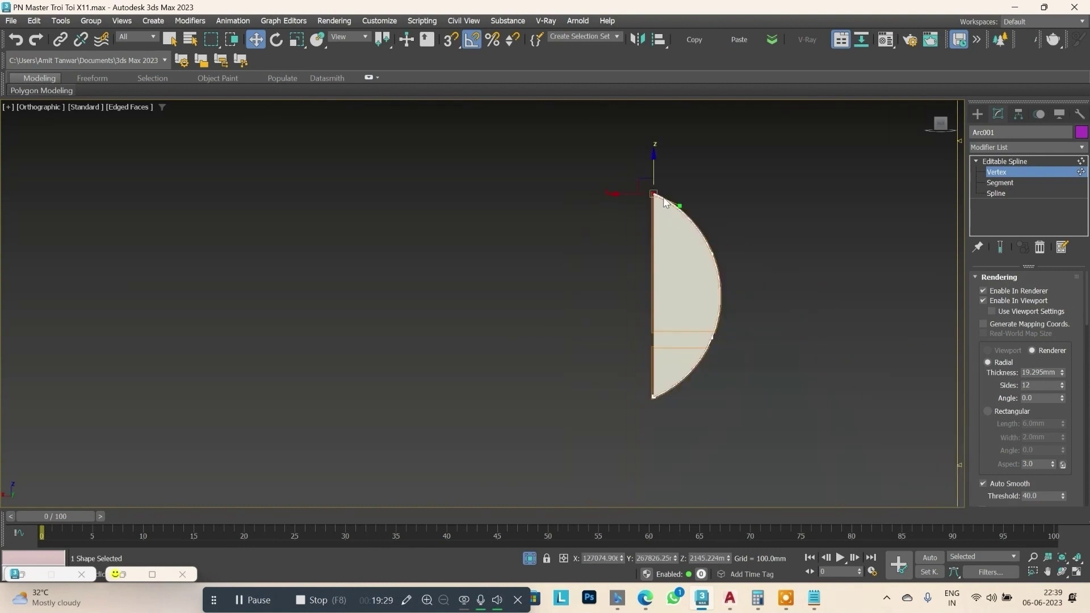
Lower the arc's bottom end point slightly.
{"action": "left_click", "coordinate": [653, 395]}
{"action": "scroll", "coordinate": [664, 392], "scroll_direction": "up", "scroll_amount": 3}
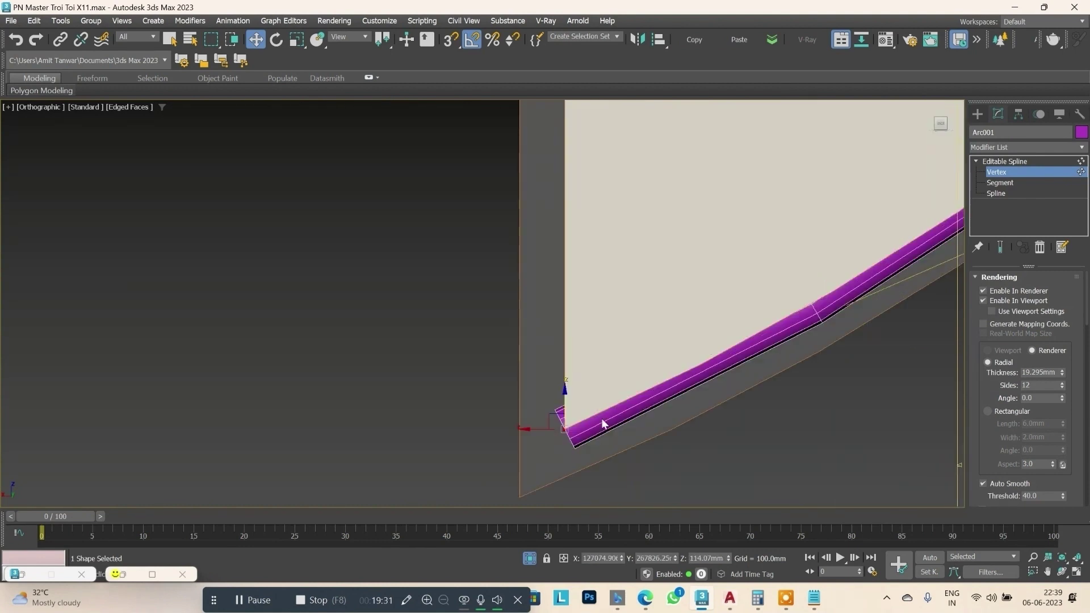
{"action": "left_click_drag", "start_coordinate": [563, 402], "coordinate": [567, 410]}
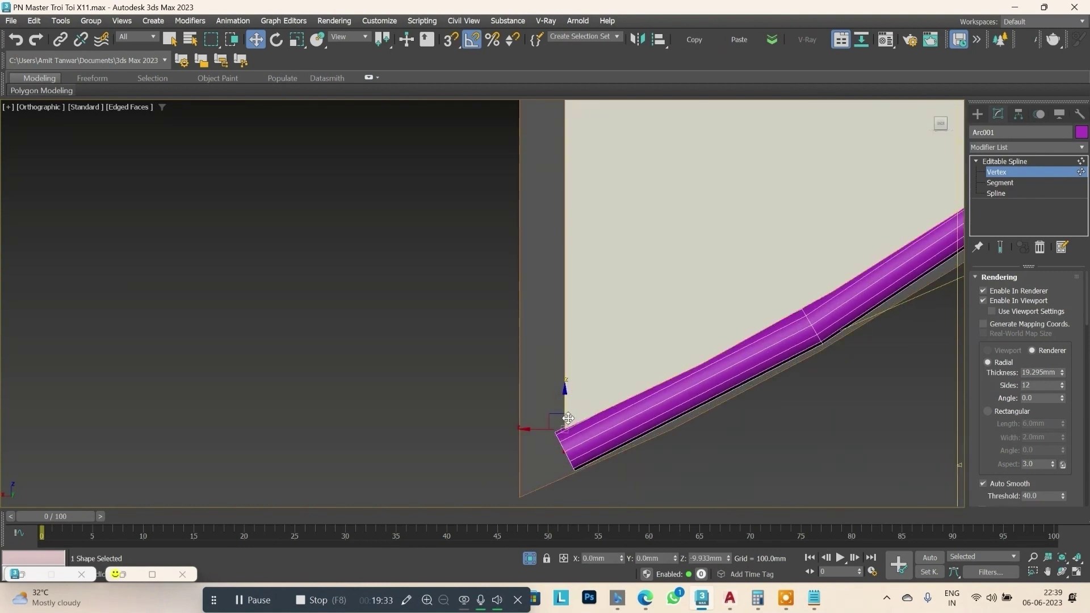
{"action": "scroll", "coordinate": [588, 418], "scroll_direction": "down", "scroll_amount": 2}
{"action": "scroll", "coordinate": [716, 415], "scroll_direction": "down", "scroll_amount": 3}
{"action": "scroll", "coordinate": [796, 376], "scroll_direction": "down", "scroll_amount": 1}
Shift the curve points along the edge to reshape the arc, checking in Front view.
{"action": "left_click_drag", "start_coordinate": [796, 377], "coordinate": [704, 192]}
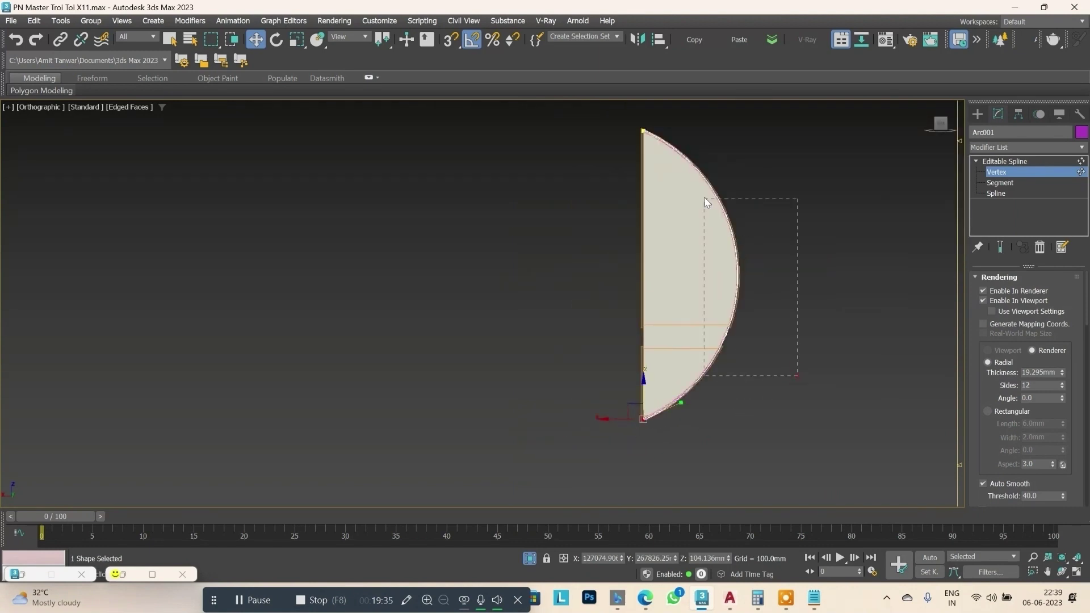
{"action": "scroll", "coordinate": [744, 285], "scroll_direction": "up", "scroll_amount": 3}
{"action": "scroll", "coordinate": [754, 267], "scroll_direction": "down", "scroll_amount": 3}
{"action": "scroll", "coordinate": [707, 192], "scroll_direction": "up", "scroll_amount": 2}
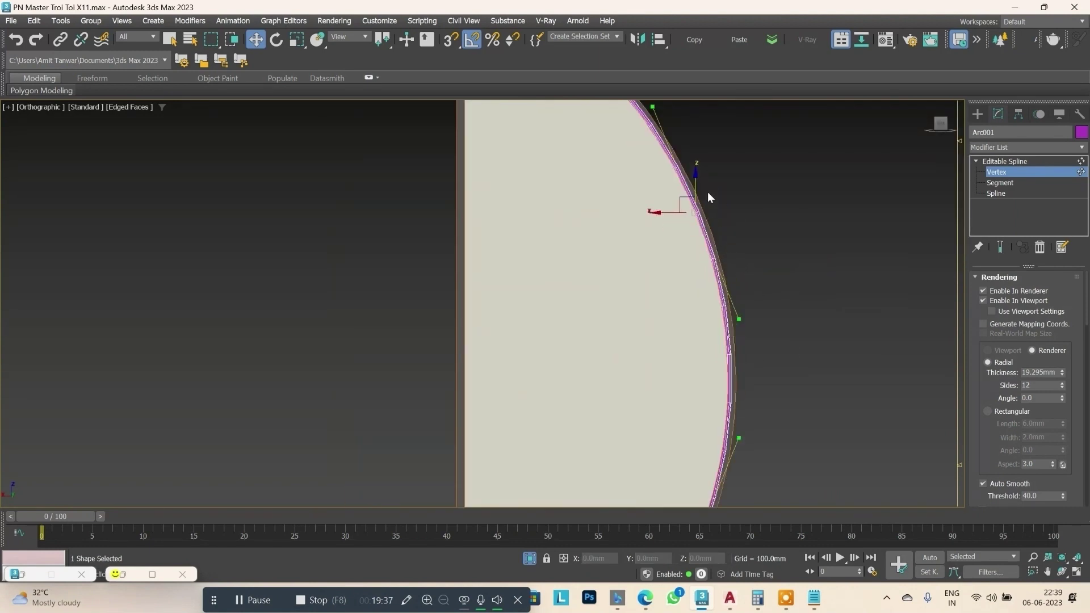
{"action": "scroll", "coordinate": [665, 229], "scroll_direction": "up", "scroll_amount": 1}
{"action": "left_click_drag", "start_coordinate": [664, 229], "coordinate": [662, 232]}
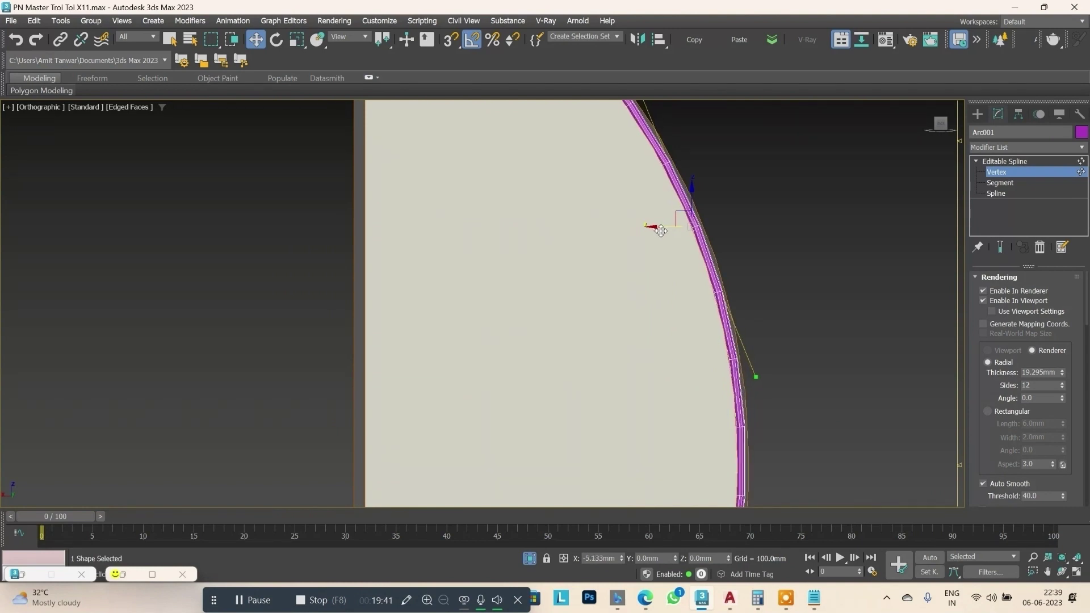
{"action": "scroll", "coordinate": [731, 290], "scroll_direction": "down", "scroll_amount": 4}
{"action": "mouse_move", "coordinate": [732, 289]}
{"action": "middle_mouse_down", "text": "alt"}
{"action": "mouse_move", "coordinate": [629, 264]}
{"action": "mouse_move", "coordinate": [687, 290]}
{"action": "middle_mouse_up", "text": "alt"}
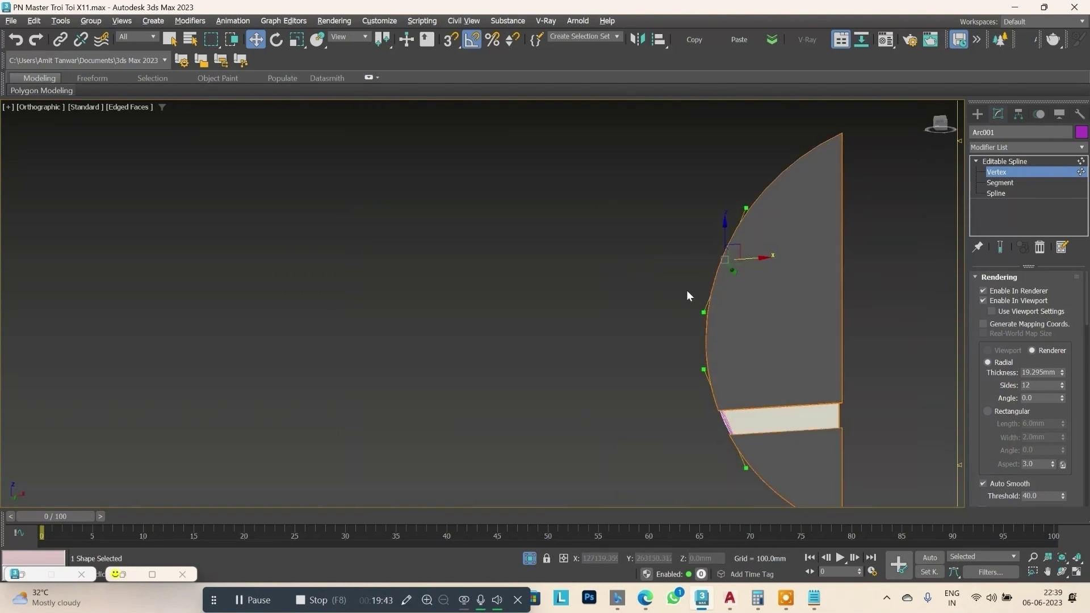
{"action": "left_click", "coordinate": [941, 130]}
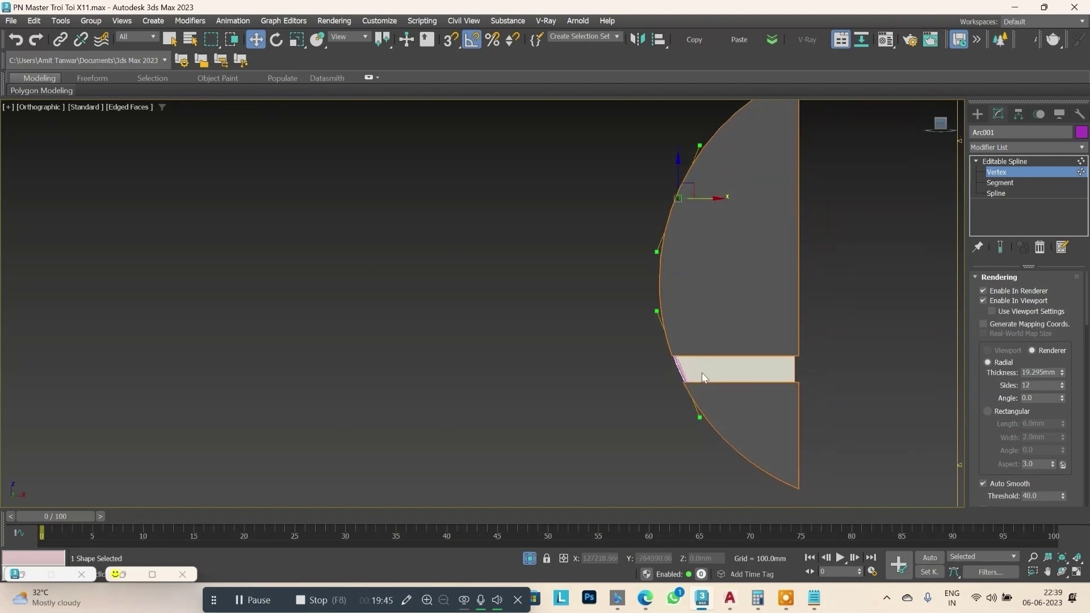
{"action": "scroll", "coordinate": [691, 378], "scroll_direction": "up", "scroll_amount": 4}
{"action": "scroll", "coordinate": [692, 379], "scroll_direction": "down", "scroll_amount": 4}
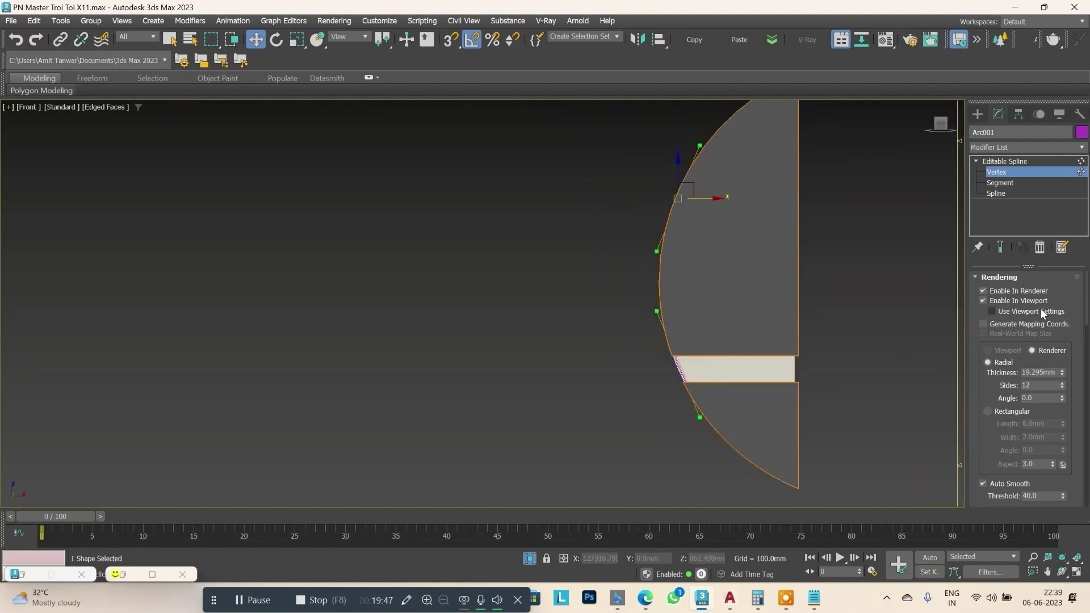
Return to the Editable Spline level and open the Material Editor.
{"action": "left_click", "coordinate": [1006, 172]}
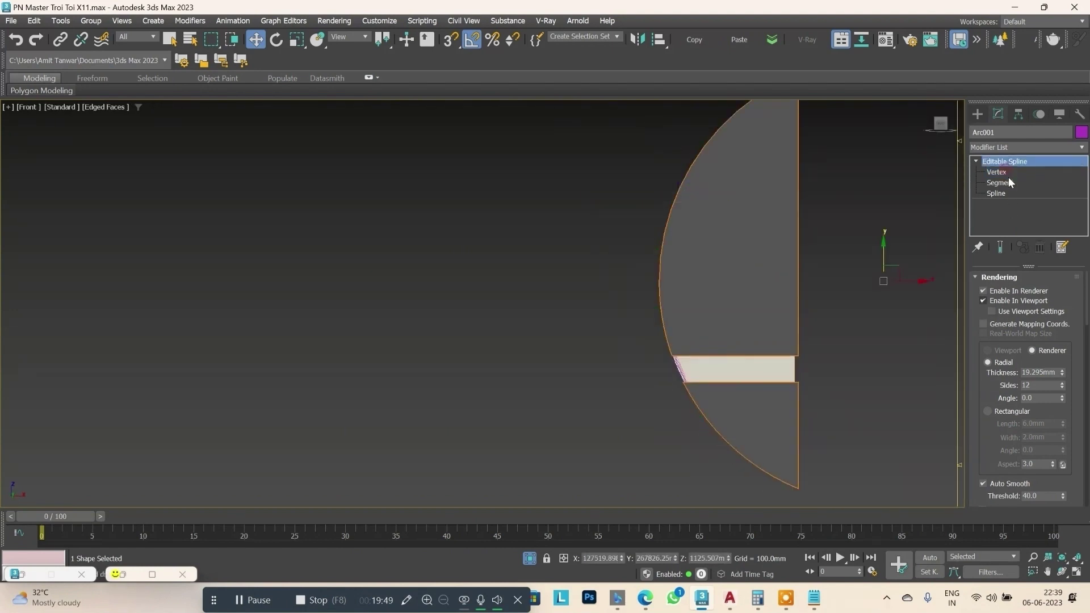
{"action": "scroll", "coordinate": [738, 343], "scroll_direction": "down", "scroll_amount": 3}
{"action": "scroll", "coordinate": [737, 342], "scroll_direction": "up", "scroll_amount": 6}
{"action": "scroll", "coordinate": [737, 343], "scroll_direction": "down", "scroll_amount": 5}
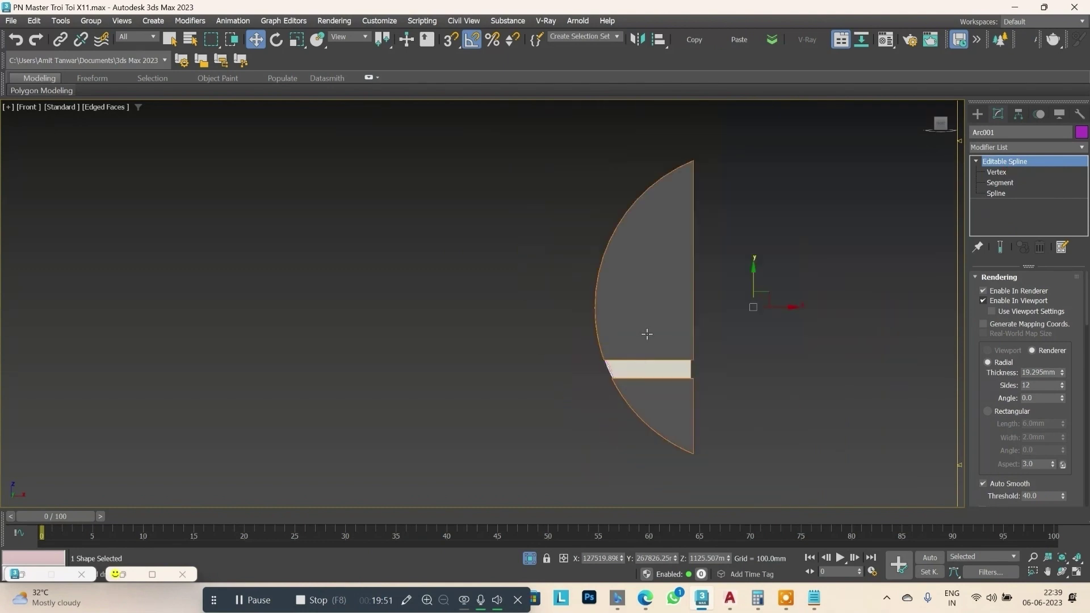
{"action": "mouse_move", "coordinate": [647, 333]}
{"action": "middle_mouse_down", "text": "alt"}
{"action": "mouse_move", "coordinate": [676, 346]}
{"action": "mouse_move", "coordinate": [769, 346]}
{"action": "mouse_move", "coordinate": [744, 354]}
{"action": "middle_mouse_up", "text": "alt"}
{"action": "scroll", "coordinate": [631, 394], "scroll_direction": "up", "scroll_amount": 5}
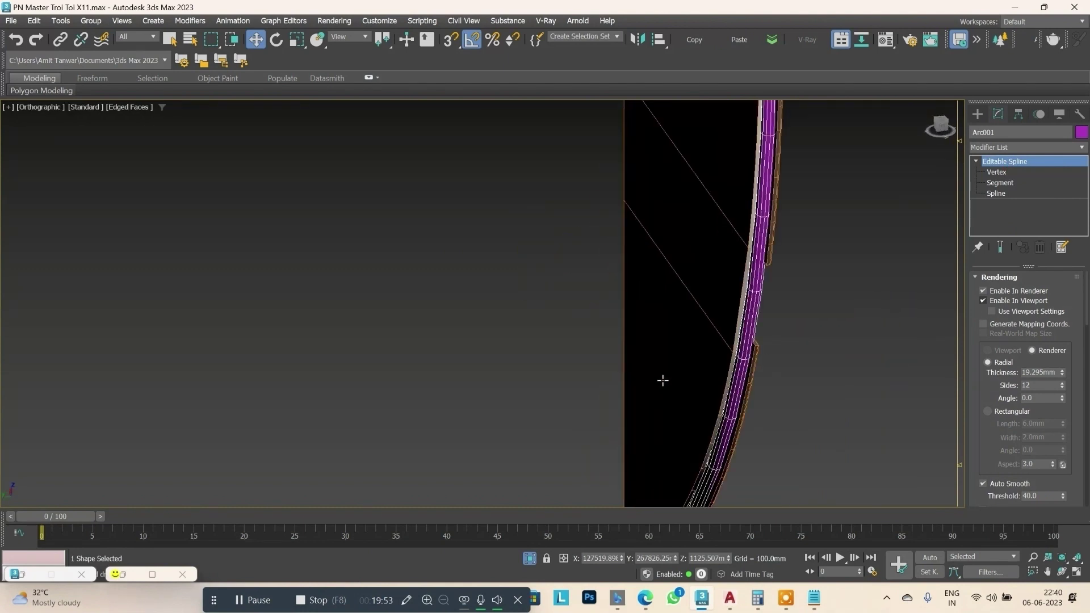
{"action": "key", "text": "m"}
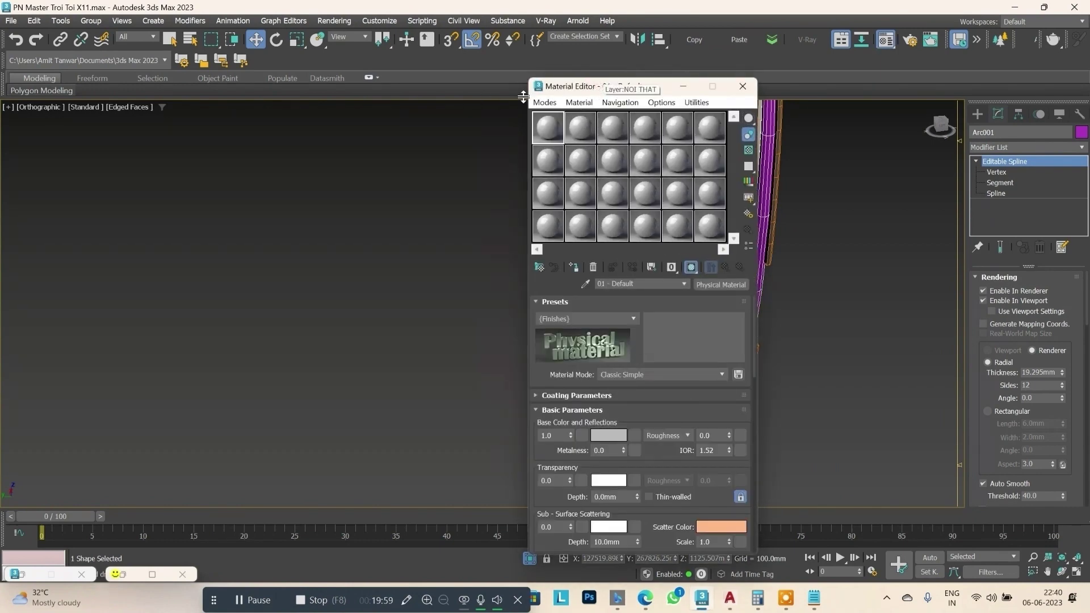
Move the Material Editor aside and enable Adaptive interpolation on the arc.
{"action": "left_click_drag", "start_coordinate": [567, 90], "coordinate": [210, 173]}
{"action": "scroll", "coordinate": [767, 257], "scroll_direction": "up", "scroll_amount": 1}
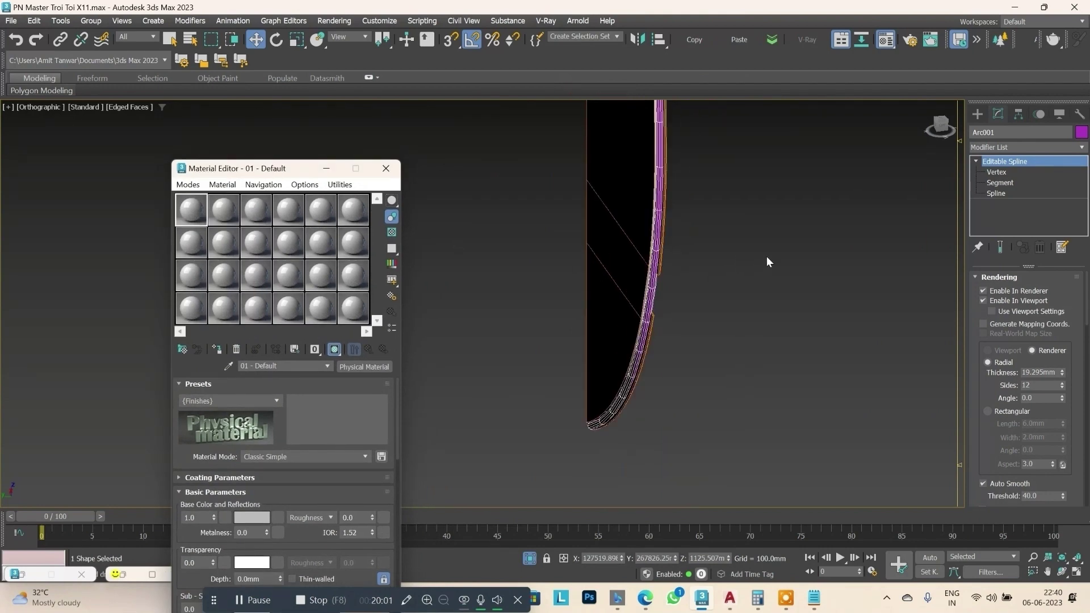
{"action": "scroll", "coordinate": [880, 284], "scroll_direction": "up", "scroll_amount": 1}
{"action": "left_click", "coordinate": [998, 278]}
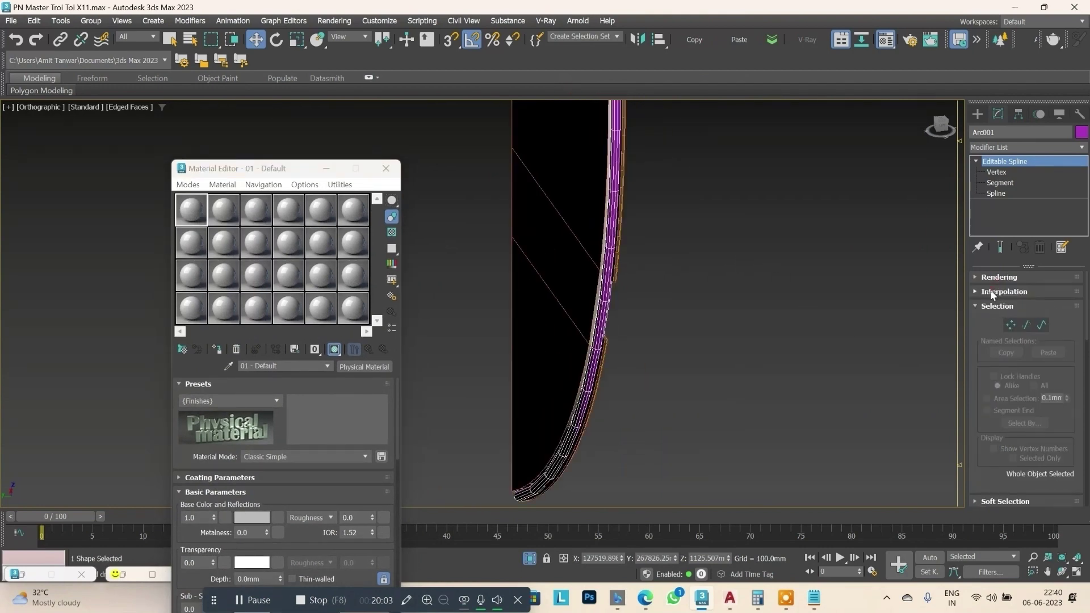
{"action": "left_click", "coordinate": [990, 291]}
{"action": "left_click", "coordinate": [1012, 330]}
In Left view, convert Arc001 to an Editable Poly.
{"action": "scroll", "coordinate": [693, 289], "scroll_direction": "up", "scroll_amount": 2}
{"action": "scroll", "coordinate": [644, 278], "scroll_direction": "up", "scroll_amount": 1}
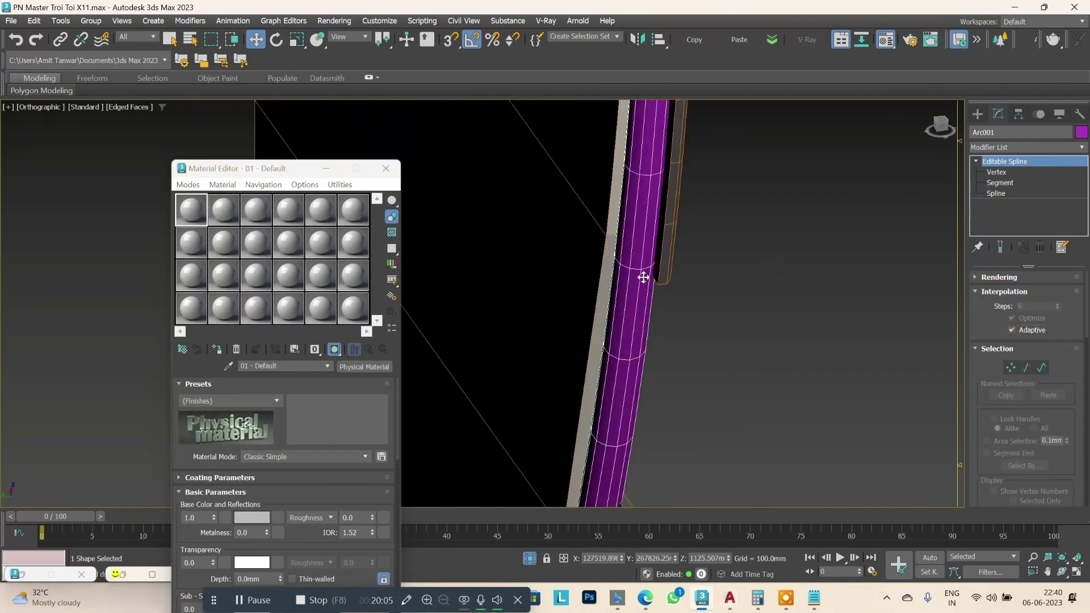
{"action": "scroll", "coordinate": [736, 327], "scroll_direction": "down", "scroll_amount": 2}
{"action": "scroll", "coordinate": [740, 322], "scroll_direction": "down", "scroll_amount": 1}
{"action": "scroll", "coordinate": [741, 322], "scroll_direction": "up", "scroll_amount": 2}
{"action": "scroll", "coordinate": [782, 323], "scroll_direction": "down", "scroll_amount": 2}
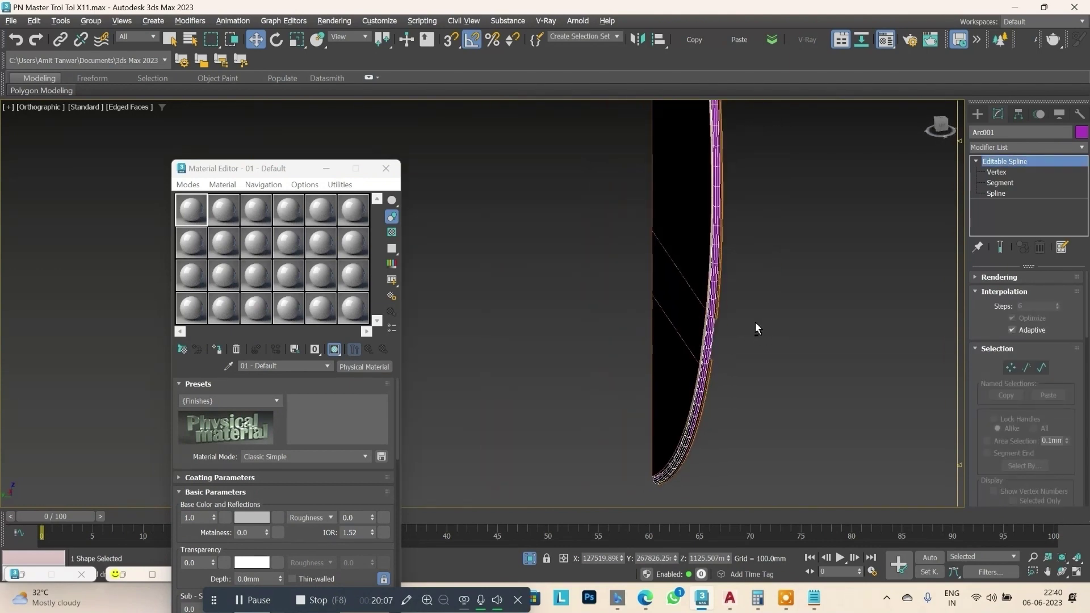
{"action": "scroll", "coordinate": [743, 322], "scroll_direction": "up", "scroll_amount": 3}
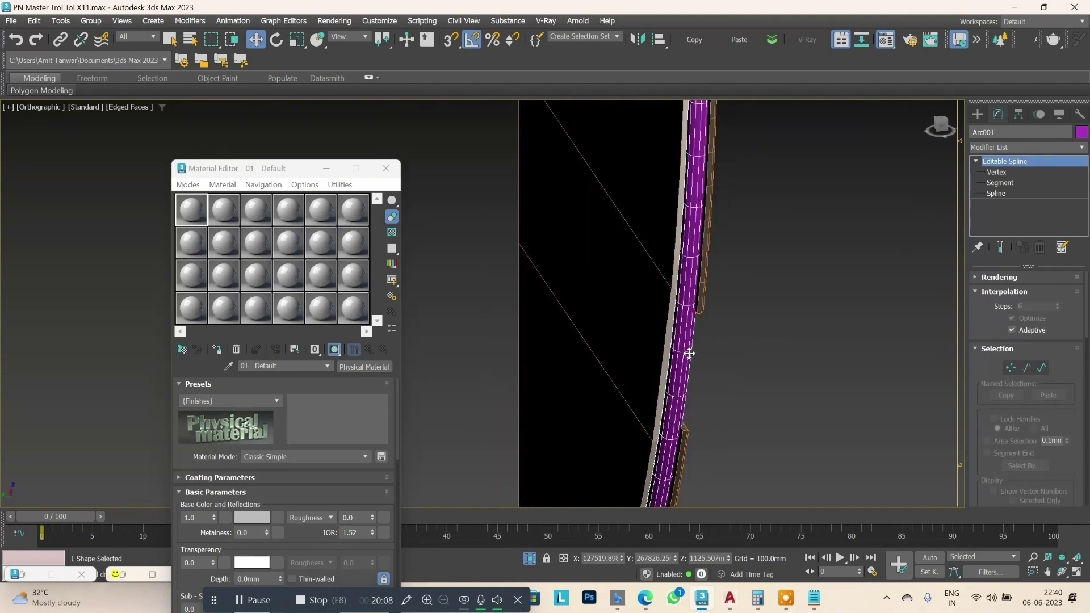
{"action": "left_click", "coordinate": [943, 130]}
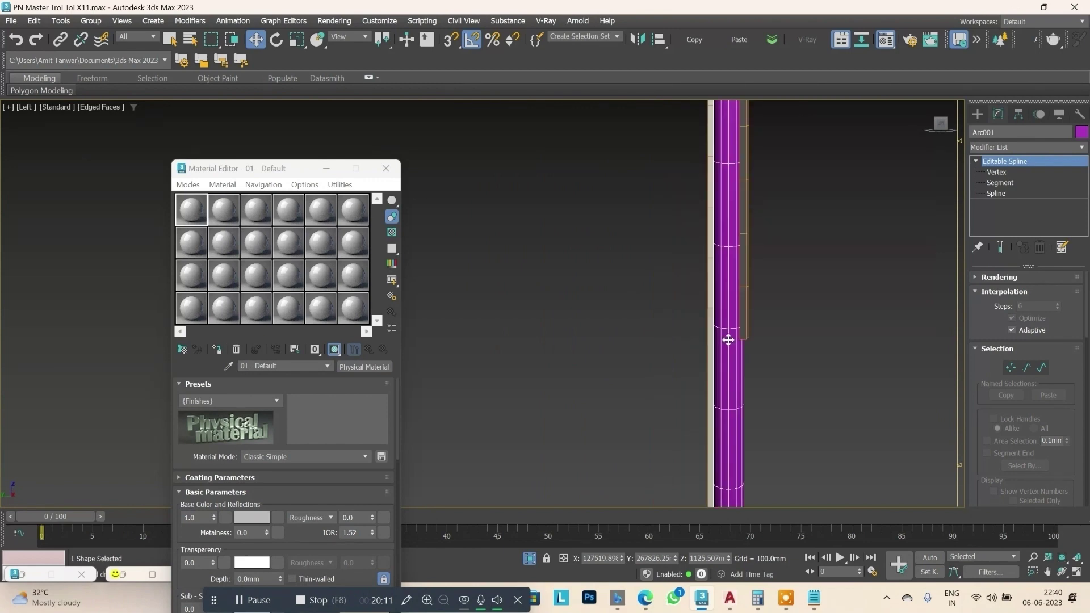
{"action": "right_click", "coordinate": [728, 340]}
{"action": "mouse_move", "coordinate": [762, 492]}
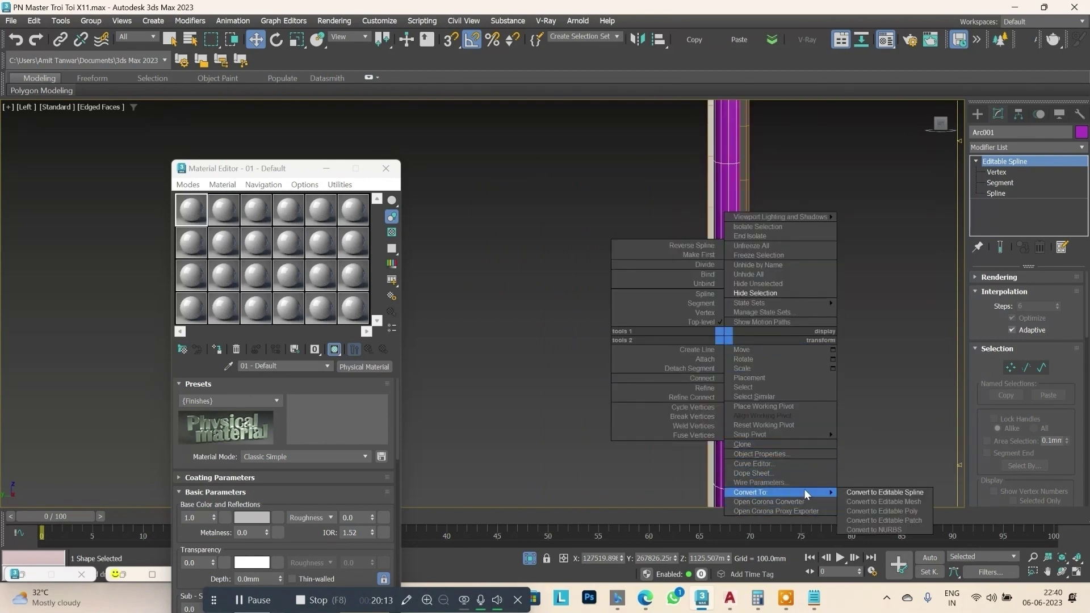
{"action": "left_click", "coordinate": [881, 511]}
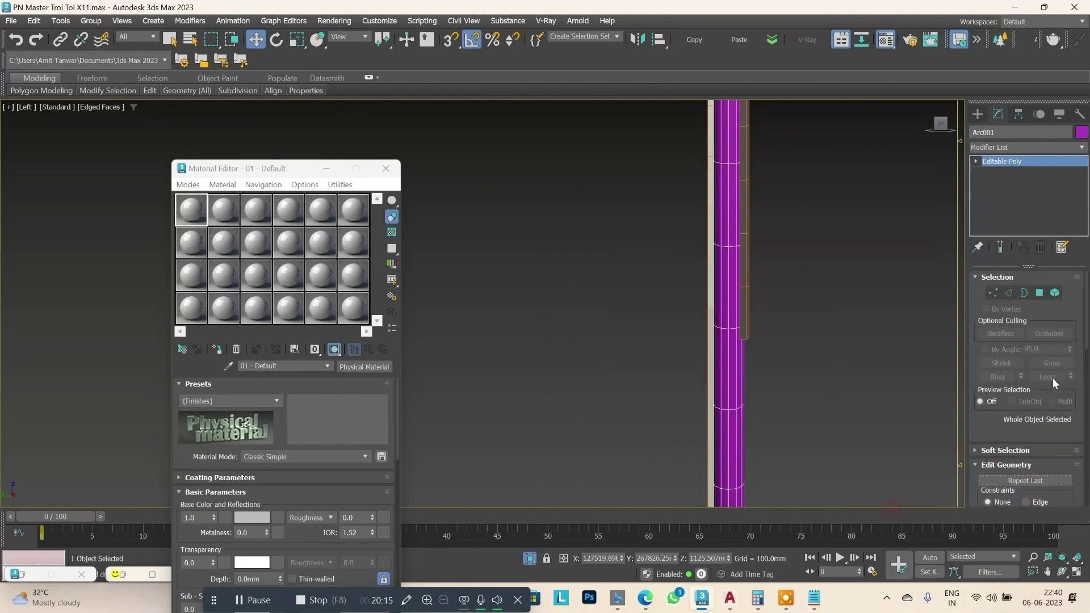
Select the arc's element, then the strip polygons near the notch.
{"action": "left_click", "coordinate": [1055, 292]}
{"action": "left_click_drag", "start_coordinate": [834, 289], "coordinate": [673, 270]}
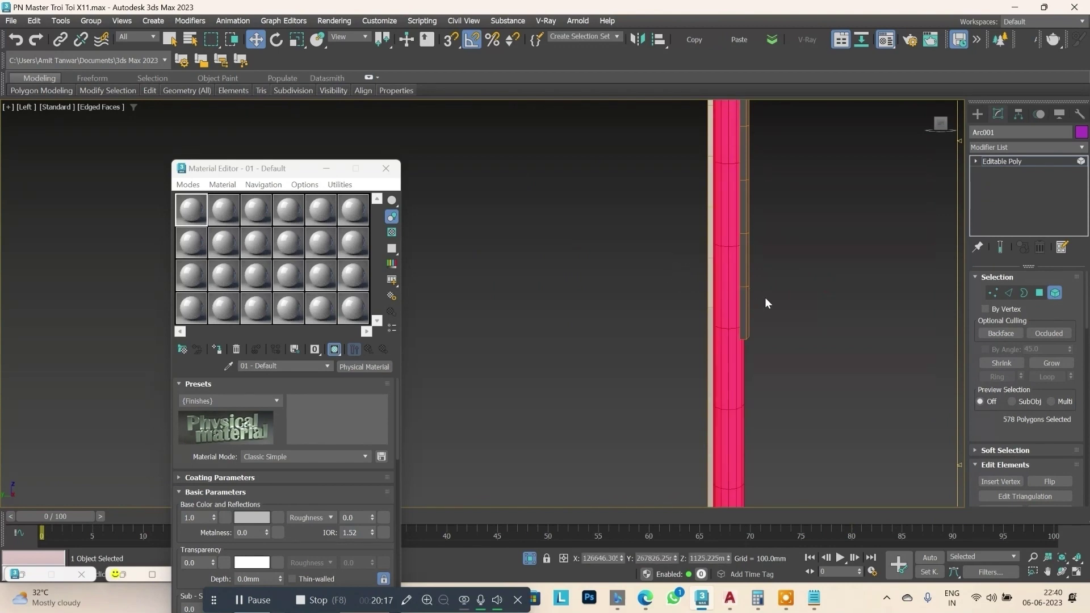
{"action": "left_click", "coordinate": [1040, 293]}
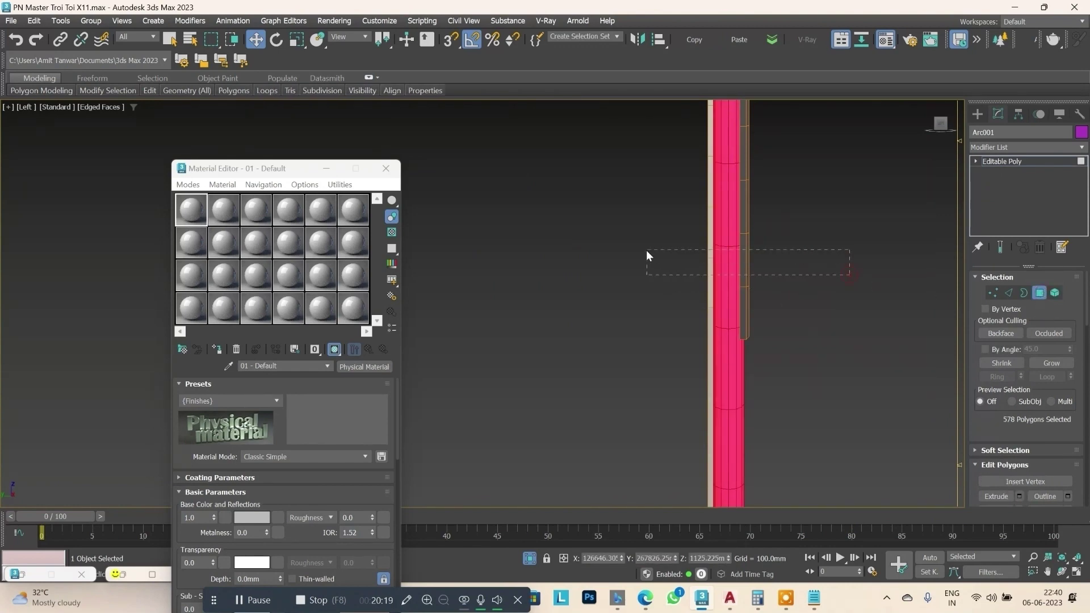
{"action": "left_click_drag", "start_coordinate": [647, 251], "coordinate": [667, 278]}
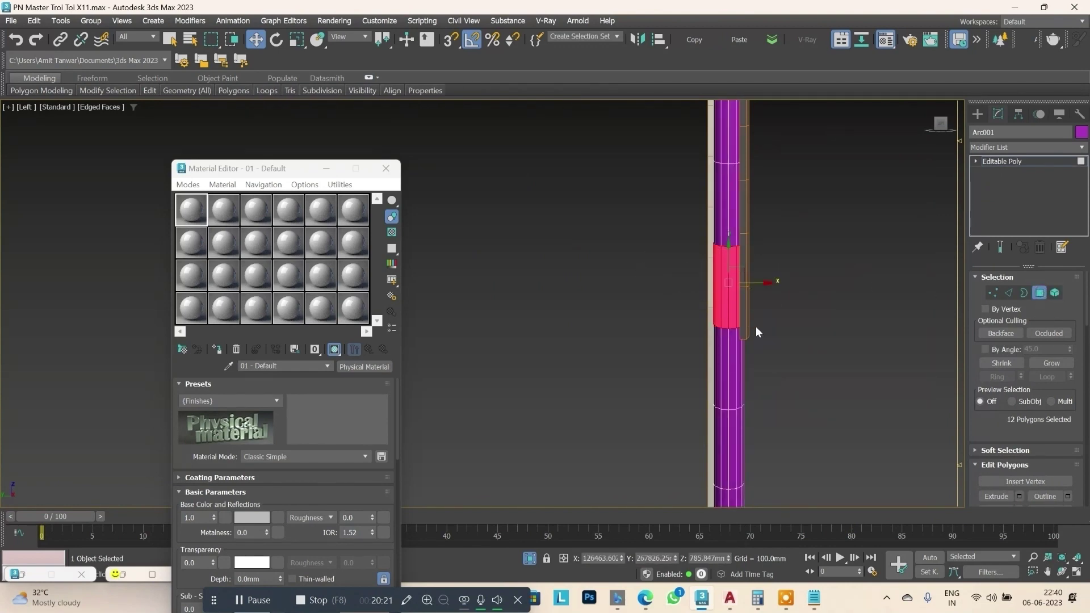
{"action": "scroll", "coordinate": [755, 327], "scroll_direction": "down", "scroll_amount": 3}
{"action": "middle_click_drag", "start_coordinate": [798, 326], "coordinate": [803, 243], "text": "alt"}
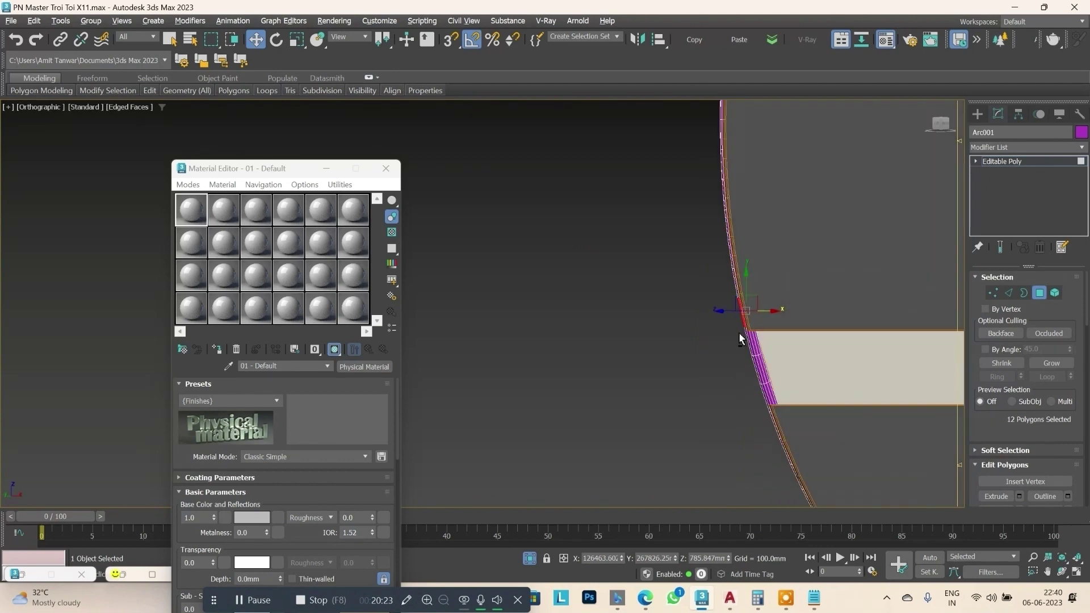
In Front view, select the 36 strip polygons across the notch and delete them.
{"action": "left_click", "coordinate": [946, 127]}
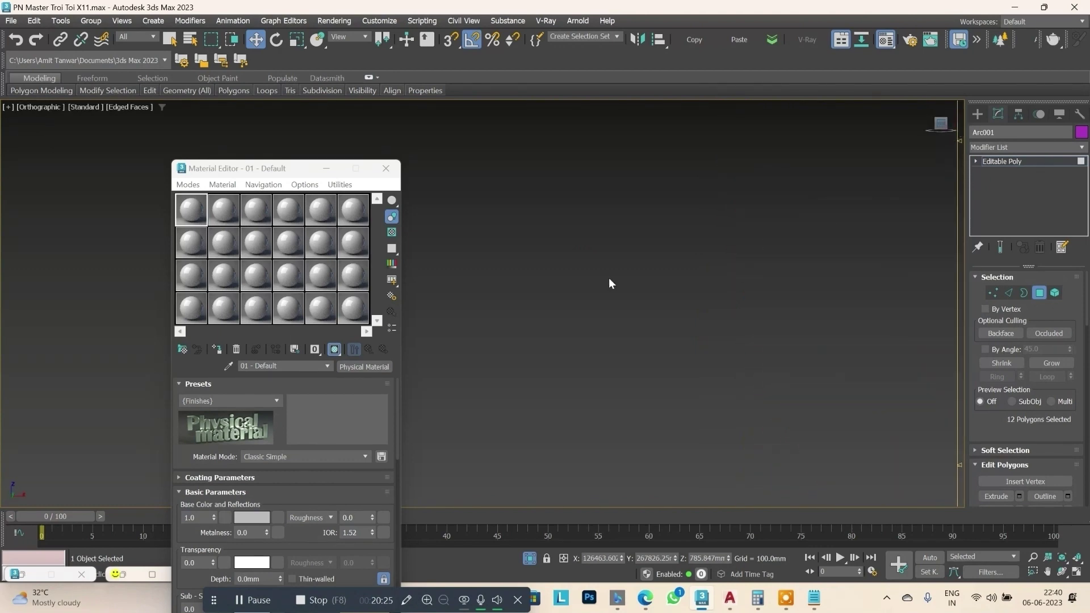
{"action": "scroll", "coordinate": [654, 301], "scroll_direction": "up", "scroll_amount": 5}
{"action": "scroll", "coordinate": [565, 246], "scroll_direction": "up", "scroll_amount": 3}
{"action": "left_click", "coordinate": [578, 272]}
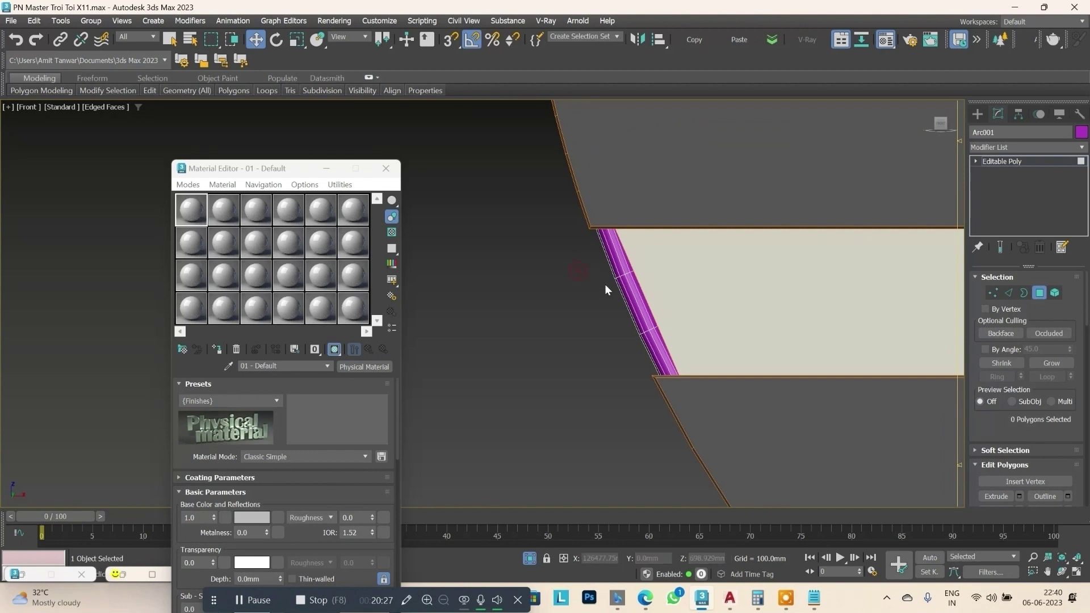
{"action": "left_click_drag", "start_coordinate": [706, 350], "coordinate": [706, 351]}
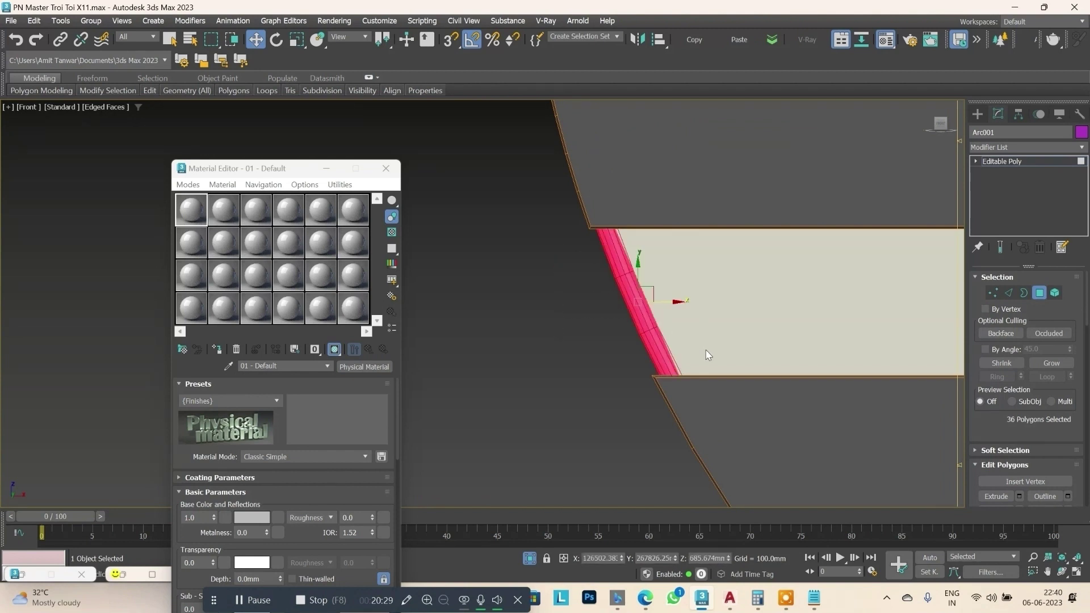
{"action": "key", "text": "ctrl+d"}
{"action": "scroll", "coordinate": [673, 316], "scroll_direction": "down", "scroll_amount": 5}
{"action": "middle_click_drag", "start_coordinate": [674, 317], "coordinate": [804, 327], "text": "alt"}
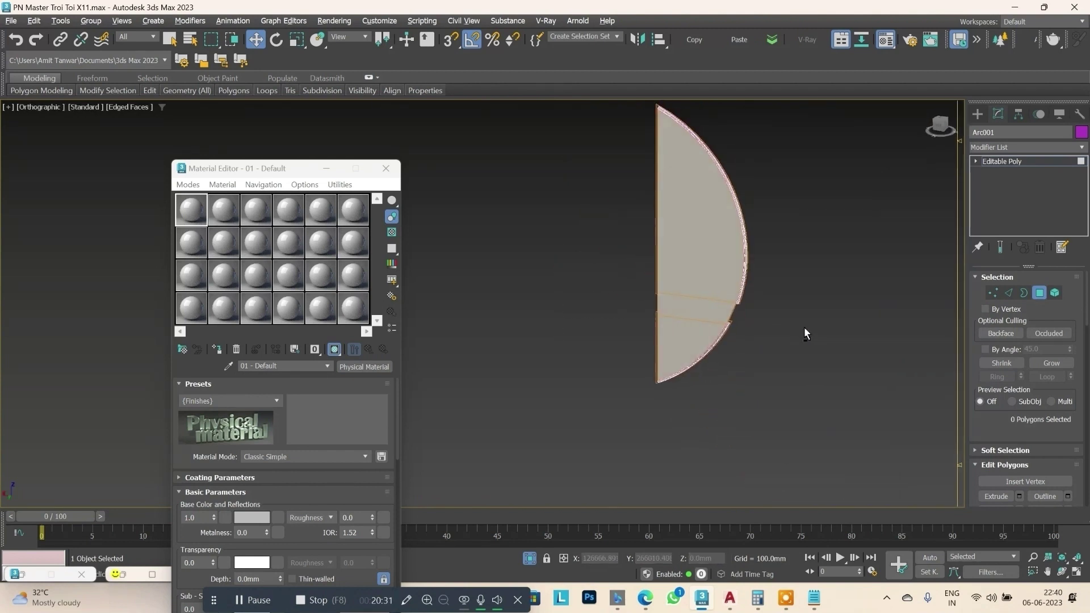
{"action": "scroll", "coordinate": [755, 326], "scroll_direction": "up", "scroll_amount": 5}
Switch Arc001 to Border mode and select the strip's open border at the cut.
{"action": "left_click", "coordinate": [1040, 294]}
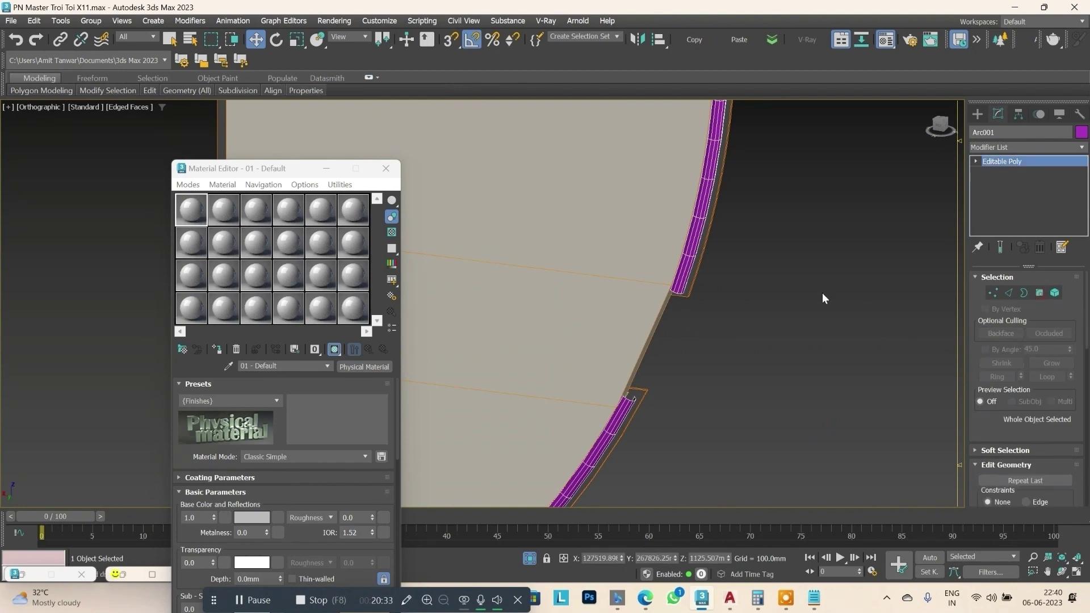
{"action": "left_click", "coordinate": [1024, 292]}
{"action": "scroll", "coordinate": [673, 290], "scroll_direction": "up", "scroll_amount": 5}
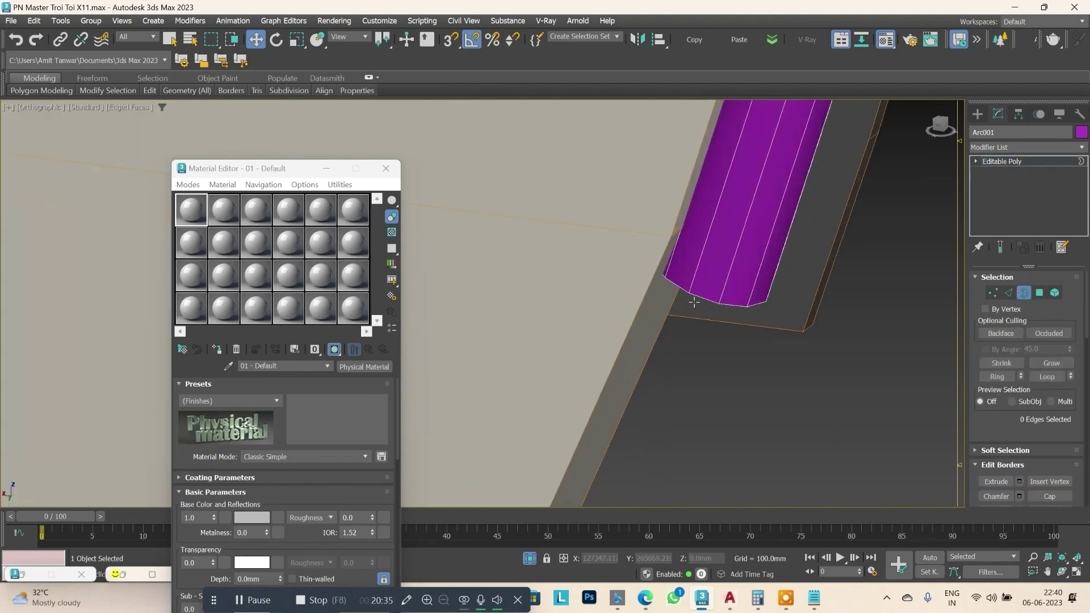
{"action": "scroll", "coordinate": [686, 322], "scroll_direction": "down", "scroll_amount": 3}
{"action": "left_click", "coordinate": [639, 475]}
{"action": "scroll", "coordinate": [666, 458], "scroll_direction": "down", "scroll_amount": 3}
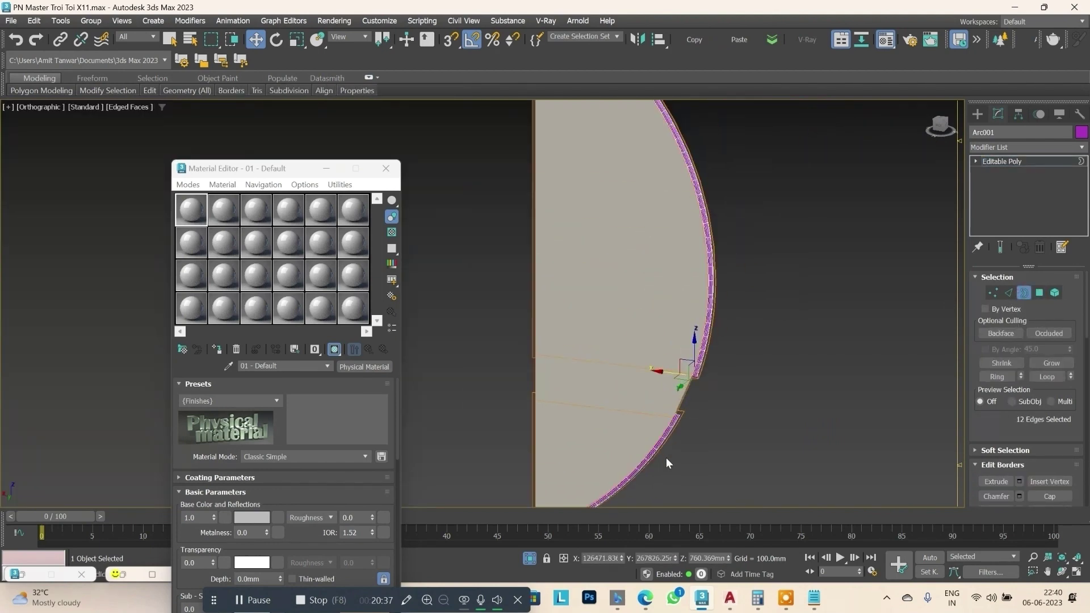
{"action": "scroll", "coordinate": [649, 508], "scroll_direction": "up", "scroll_amount": 3}
{"action": "scroll", "coordinate": [650, 513], "scroll_direction": "down", "scroll_amount": 4}
{"action": "scroll", "coordinate": [697, 441], "scroll_direction": "up", "scroll_amount": 3}
{"action": "scroll", "coordinate": [710, 377], "scroll_direction": "up", "scroll_amount": 2}
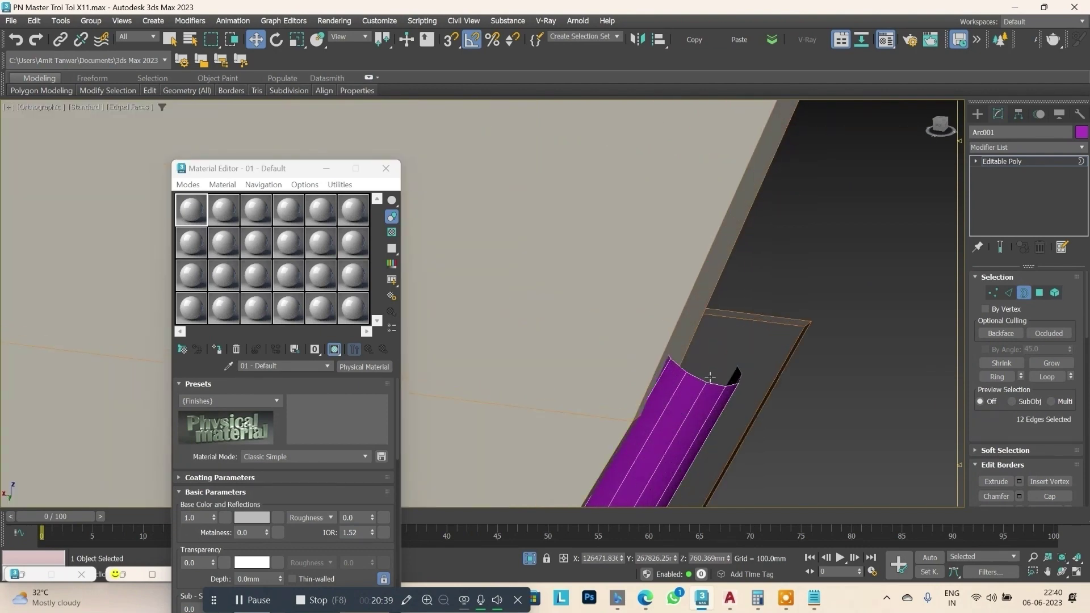
Cap the selected open ends of the strip and leave sub-object mode.
{"action": "right_click", "coordinate": [703, 380]}
{"action": "left_click", "coordinate": [683, 402]}
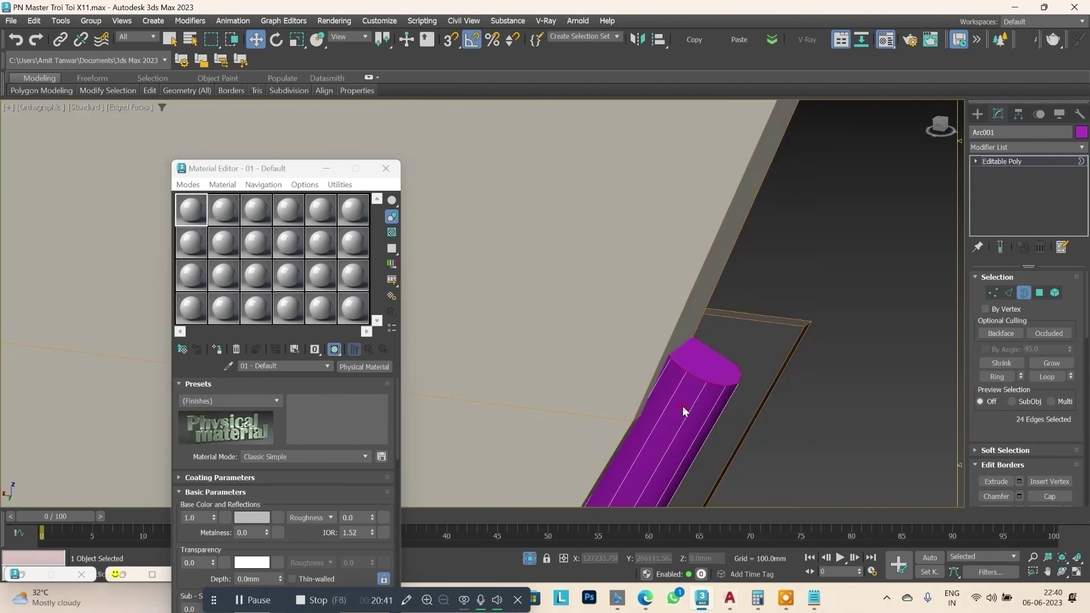
{"action": "scroll", "coordinate": [718, 376], "scroll_direction": "down", "scroll_amount": 3}
{"action": "mouse_move", "coordinate": [718, 376]}
{"action": "middle_mouse_down", "text": "alt"}
{"action": "mouse_move", "coordinate": [744, 293]}
{"action": "mouse_move", "coordinate": [654, 339]}
{"action": "mouse_move", "coordinate": [681, 356]}
{"action": "mouse_move", "coordinate": [745, 347]}
{"action": "middle_mouse_up", "text": "alt"}
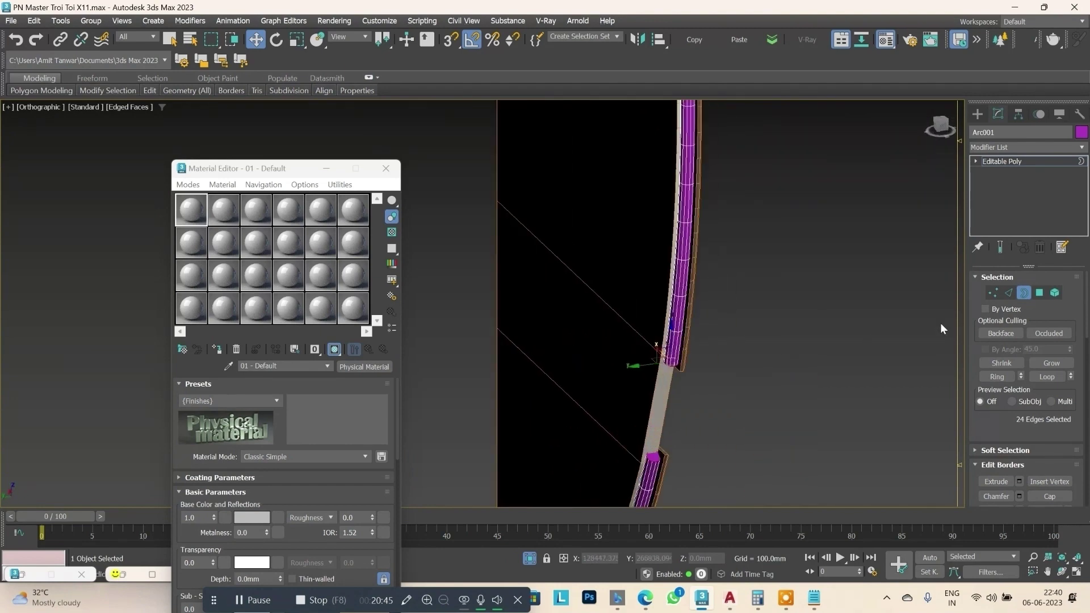
{"action": "left_click", "coordinate": [1029, 293]}
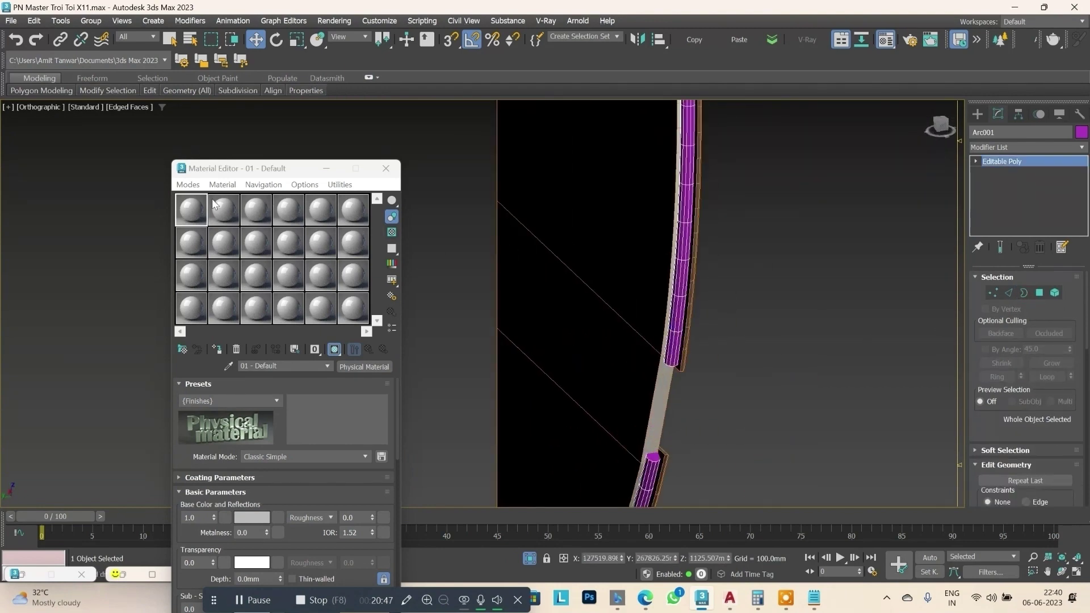
Load a CoronaLightMtl into the first Material Editor slot.
{"action": "left_click_drag", "start_coordinate": [227, 168], "coordinate": [371, 126]}
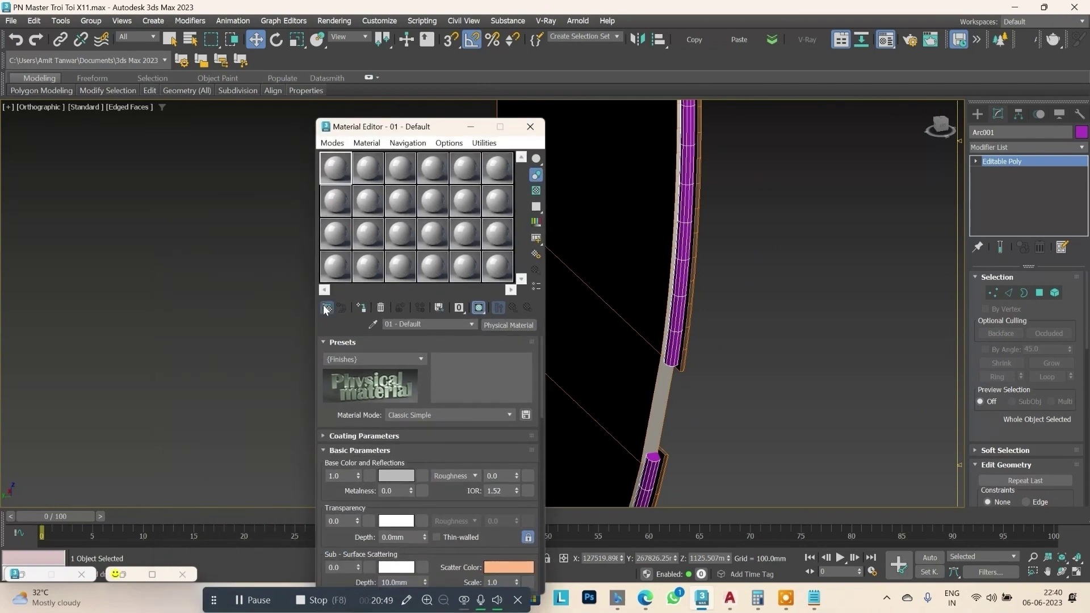
{"action": "left_click", "coordinate": [326, 308]}
{"action": "left_click", "coordinate": [128, 222]}
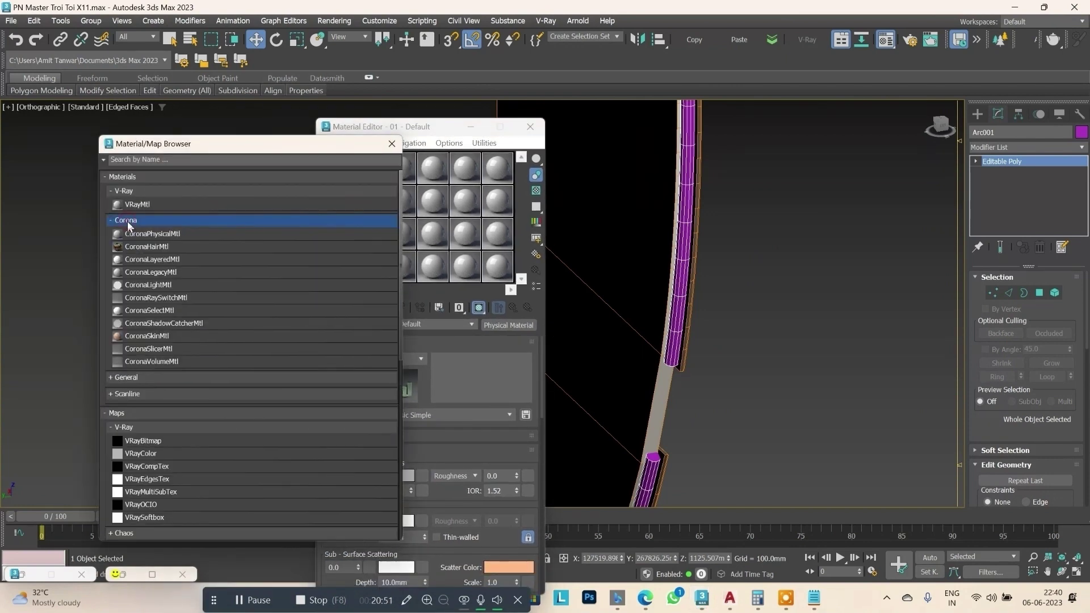
{"action": "double_click", "coordinate": [140, 284]}
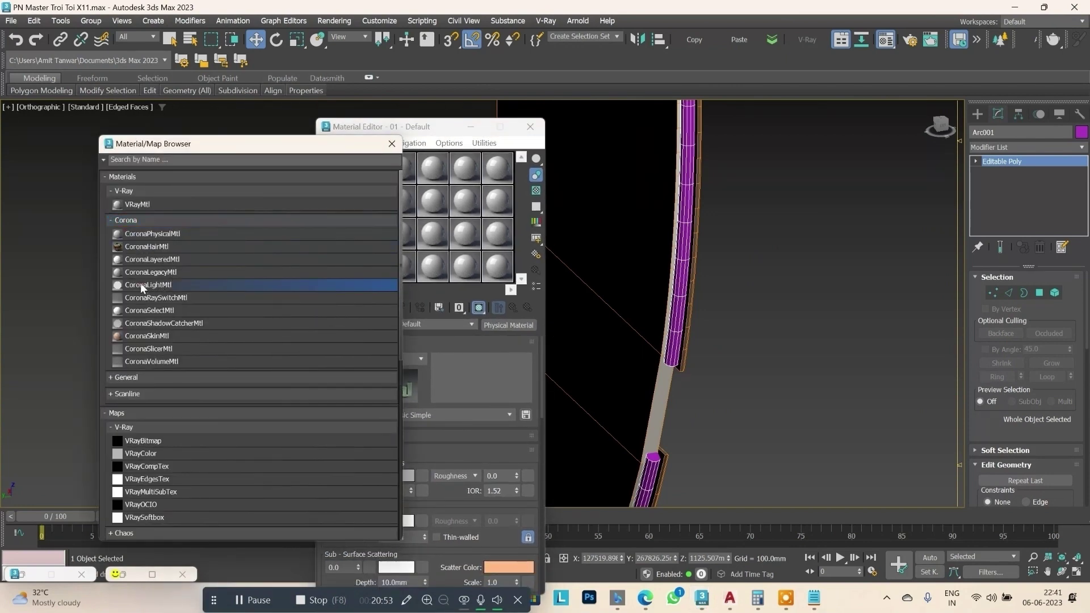
{"action": "mouse_move", "coordinate": [198, 144]}
{"action": "left_mouse_down"}
{"action": "mouse_move", "coordinate": [266, 148]}
{"action": "mouse_move", "coordinate": [252, 149]}
{"action": "left_mouse_up"}
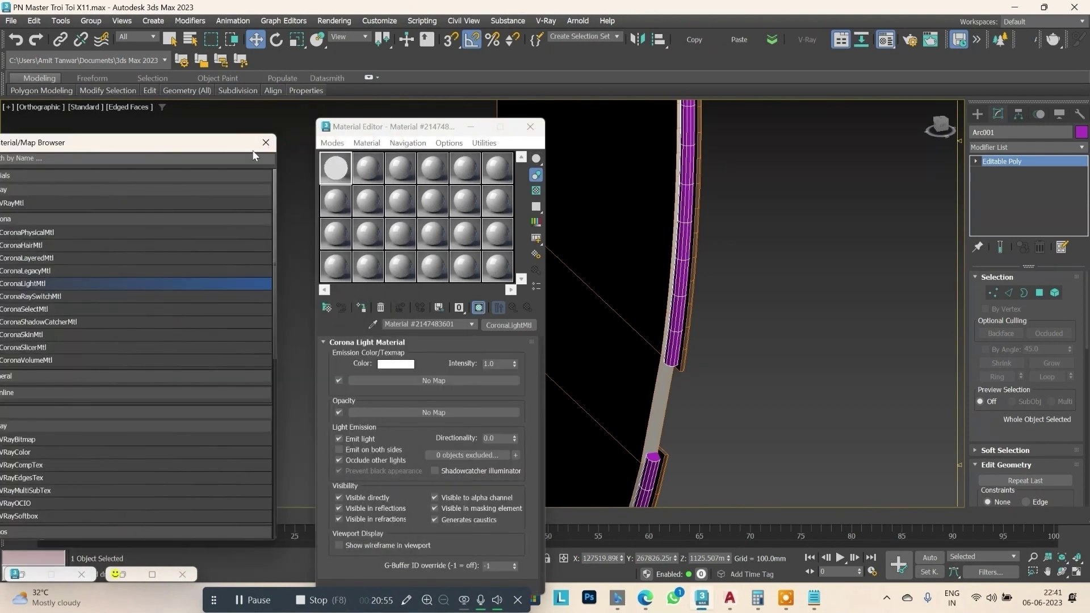
{"action": "left_click", "coordinate": [307, 144]}
Set the light material's intensity to 5.0 and its colour to beige 246, 194, 132.
{"action": "double_click", "coordinate": [489, 364]}
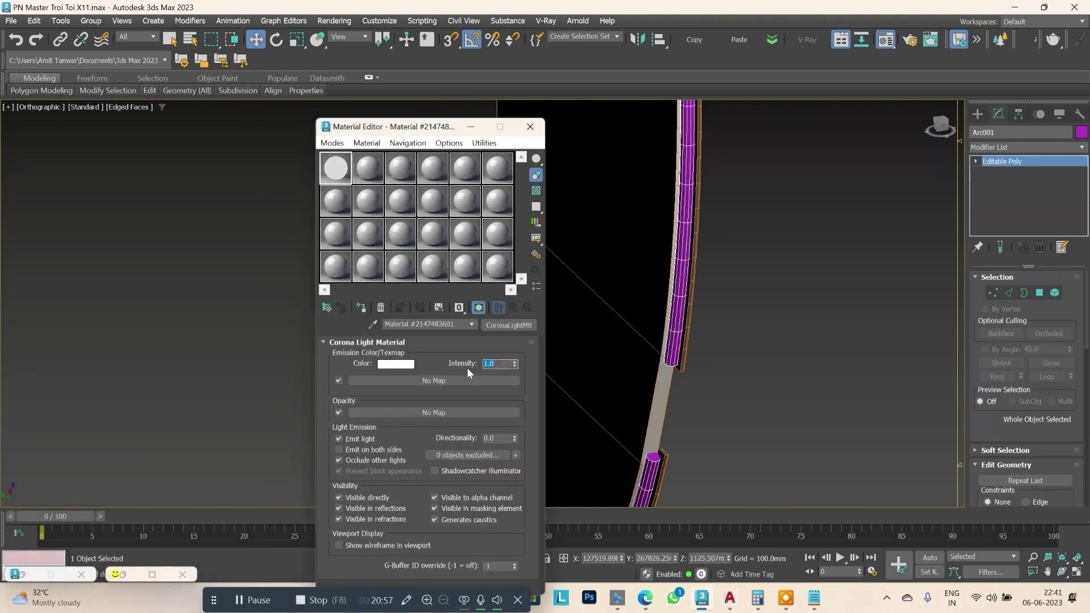
{"action": "type", "text": "5"}
{"action": "key", "text": "Return"}
{"action": "left_click", "coordinate": [395, 364]}
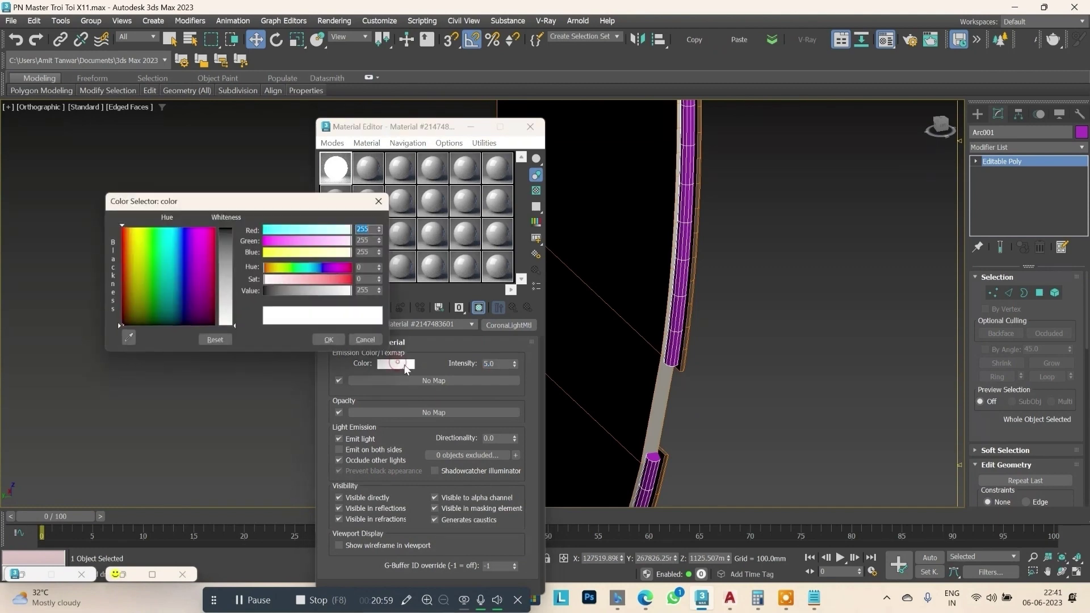
{"action": "left_click", "coordinate": [139, 281]}
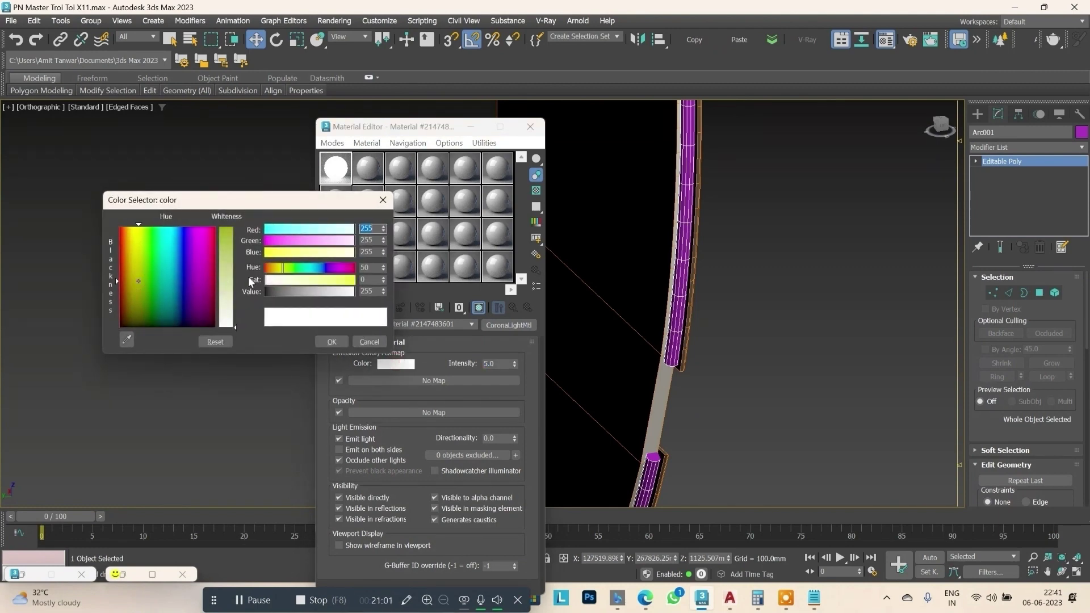
{"action": "left_click", "coordinate": [128, 234]}
{"action": "left_click", "coordinate": [226, 278]}
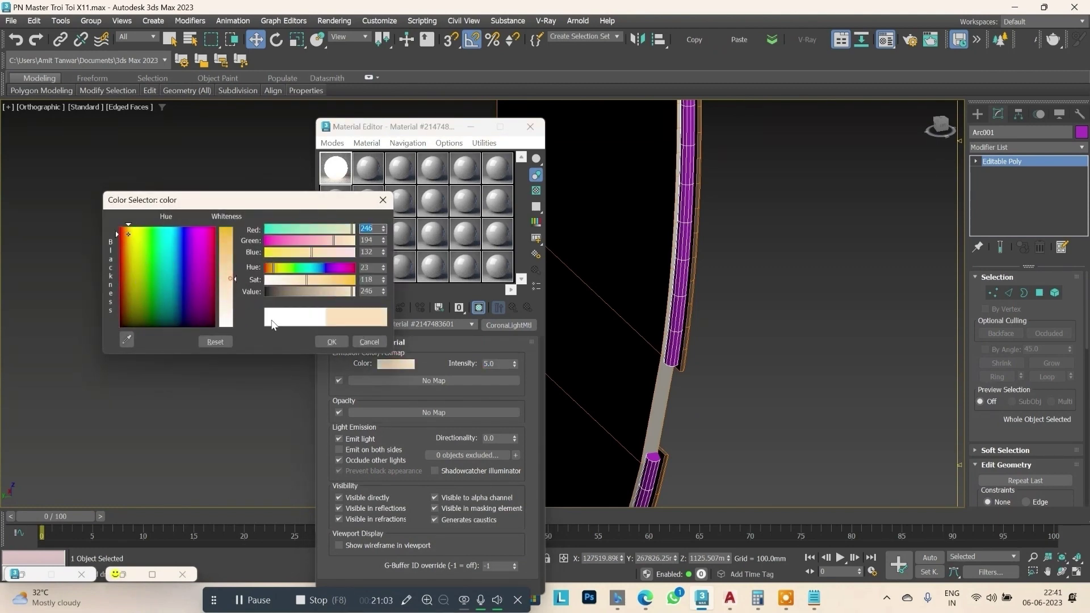
{"action": "left_click", "coordinate": [332, 339]}
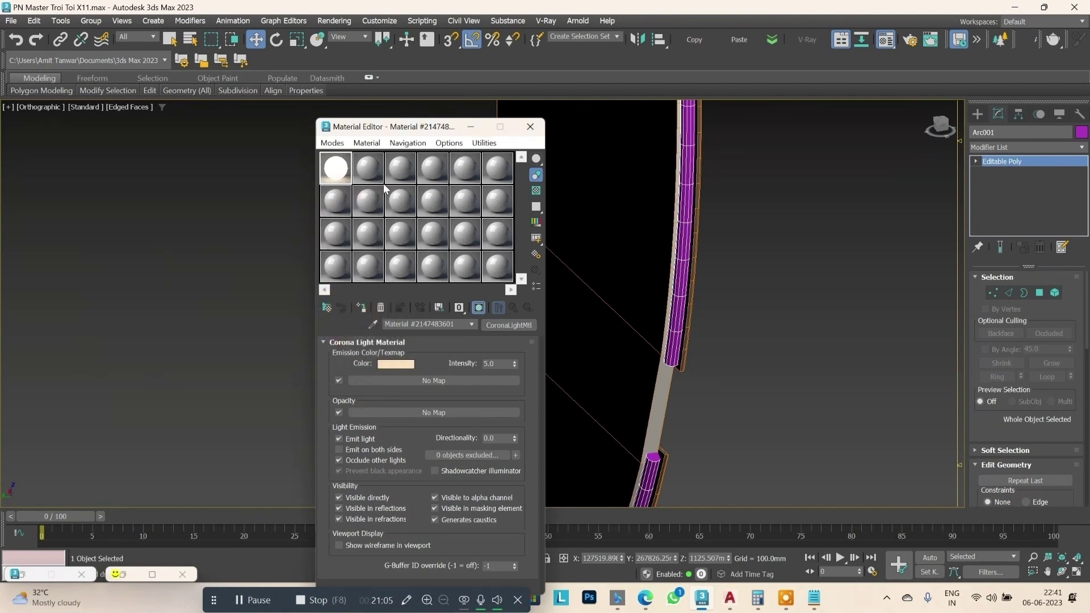
{"action": "double_click", "coordinate": [339, 177]}
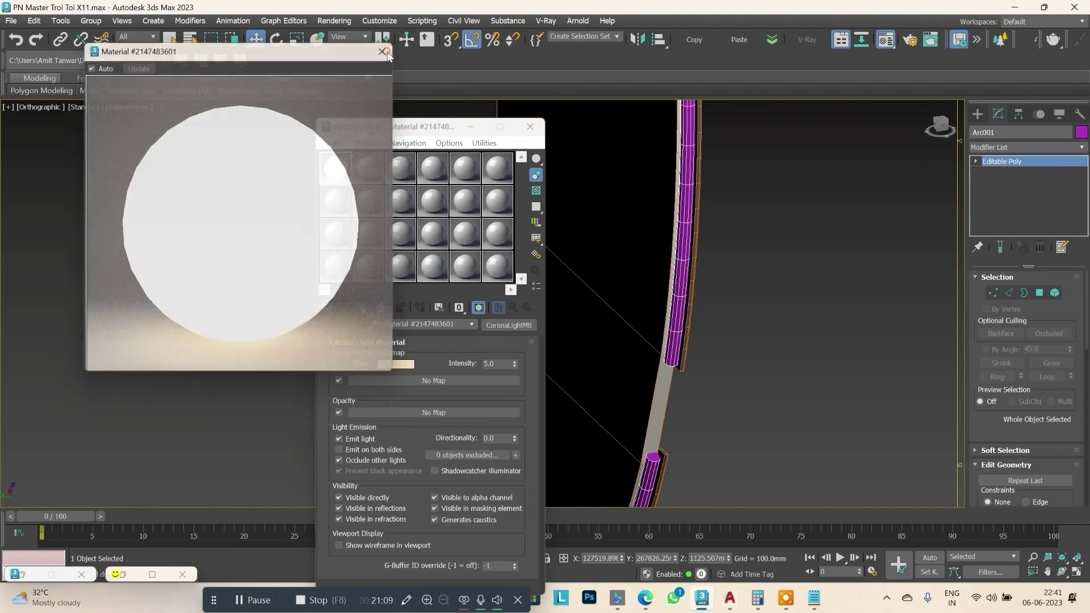
{"action": "left_click", "coordinate": [382, 51]}
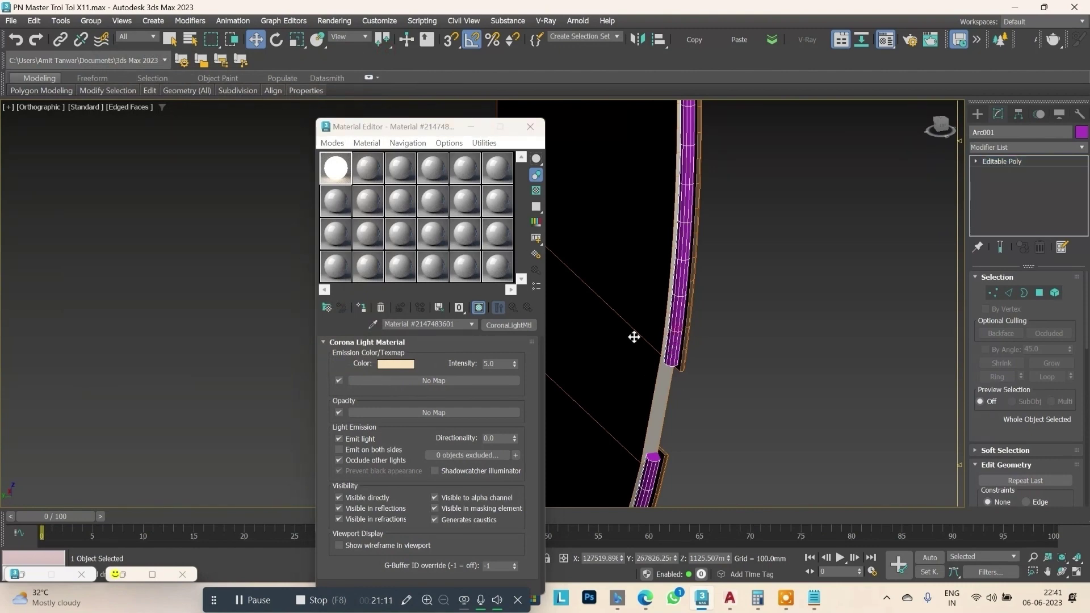
Apply the light material to the arc strip and lower its intensity to 3.0.
{"action": "left_click", "coordinate": [360, 307]}
{"action": "left_click", "coordinate": [502, 364]}
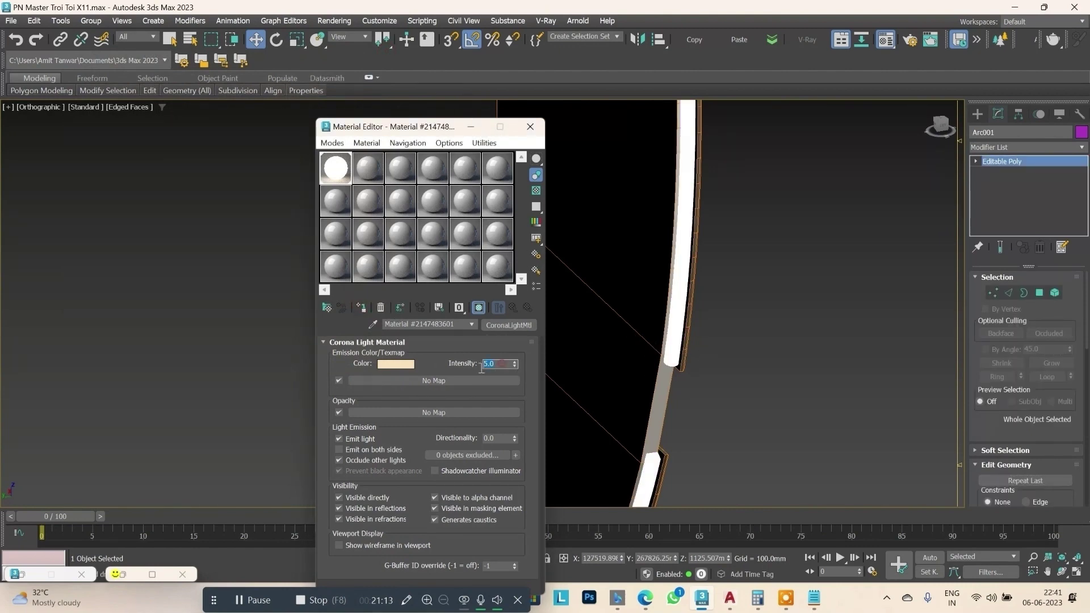
{"action": "type", "text": "3"}
{"action": "key", "text": "Return"}
{"action": "left_click", "coordinate": [530, 126]}
End isolation so the rest of the bedroom scene shows again.
{"action": "scroll", "coordinate": [697, 191], "scroll_direction": "down", "scroll_amount": 2}
{"action": "scroll", "coordinate": [697, 191], "scroll_direction": "up", "scroll_amount": 2}
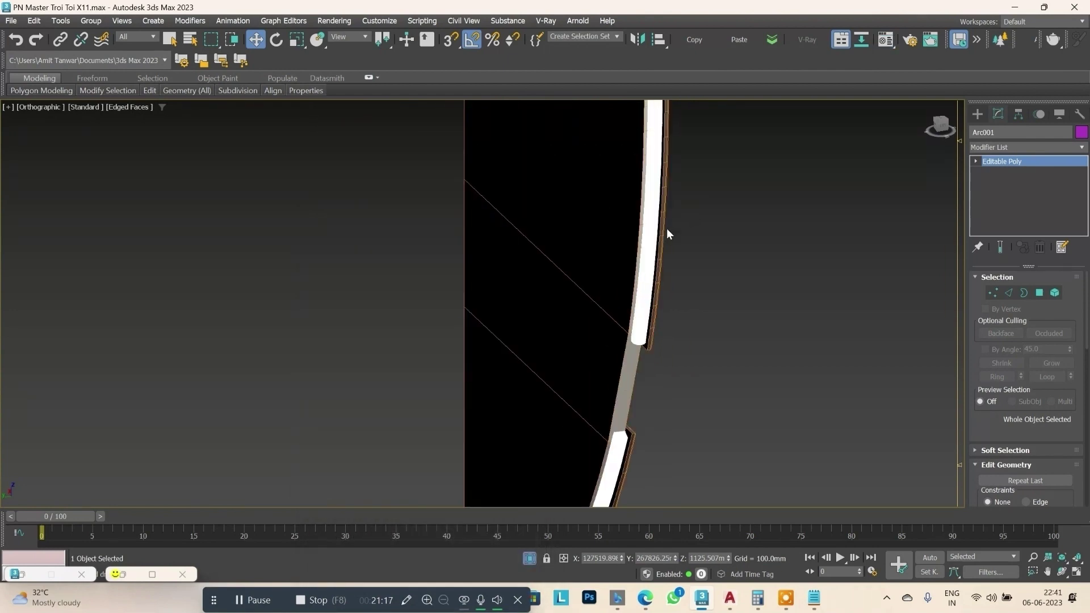
{"action": "middle_click_drag", "start_coordinate": [657, 205], "coordinate": [659, 245], "text": "alt"}
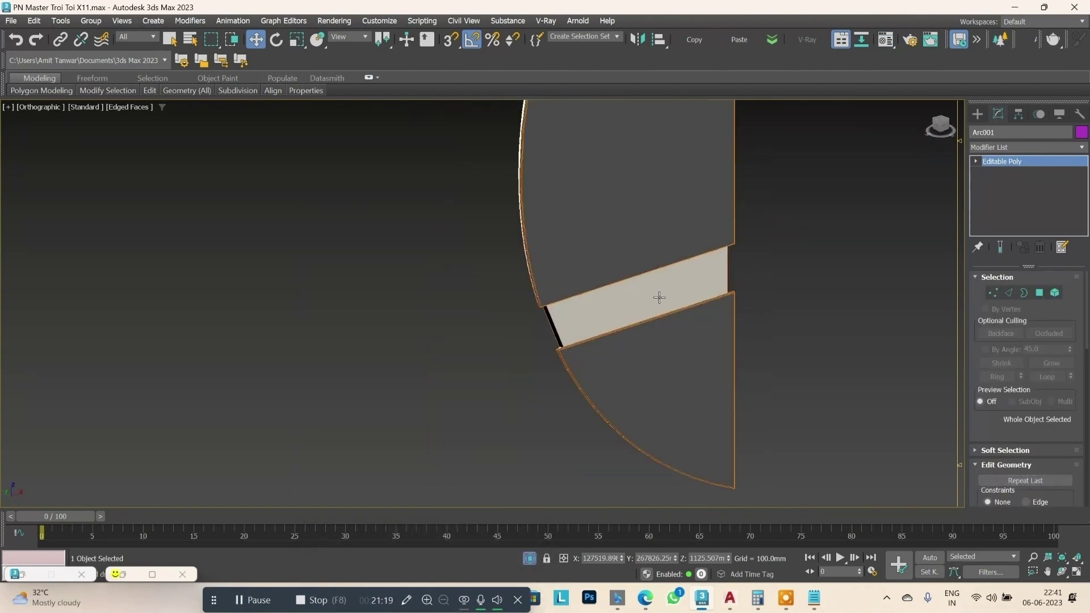
{"action": "right_click", "coordinate": [659, 245]}
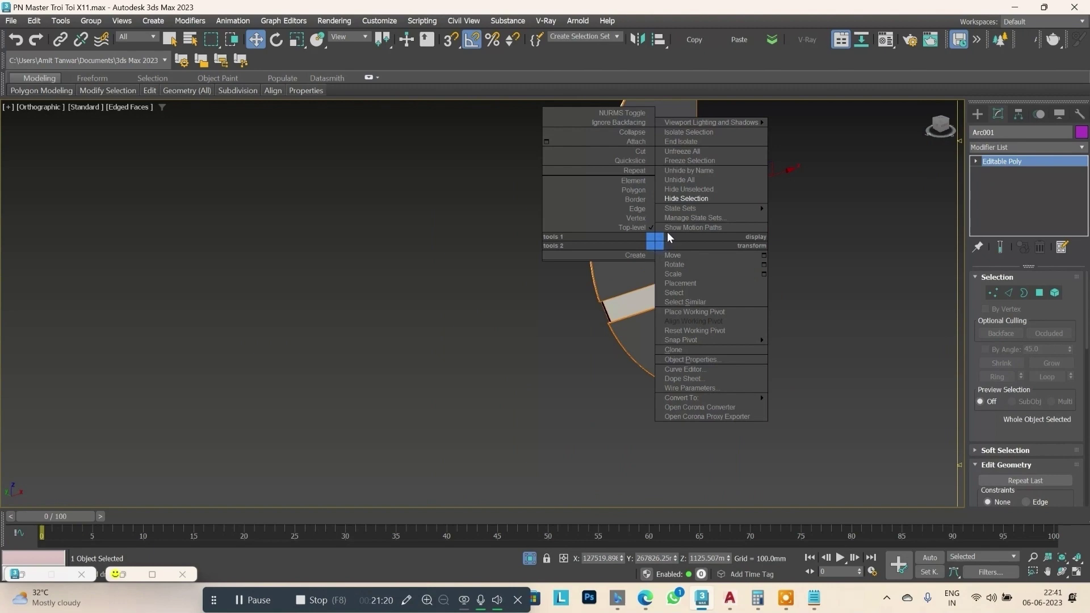
{"action": "left_click", "coordinate": [530, 559]}
{"action": "scroll", "coordinate": [684, 334], "scroll_direction": "down", "scroll_amount": 5}
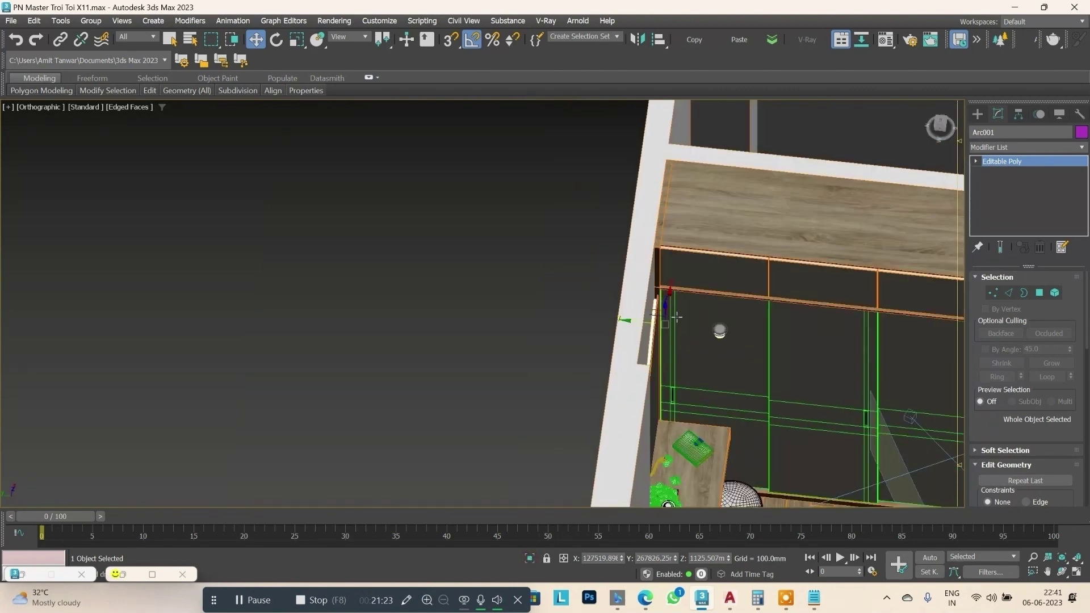
Show CoronaCamera001 in the right pane of a two-pane layout and maximize it.
{"action": "right_click", "coordinate": [676, 316]}
{"action": "left_click", "coordinate": [711, 249]}
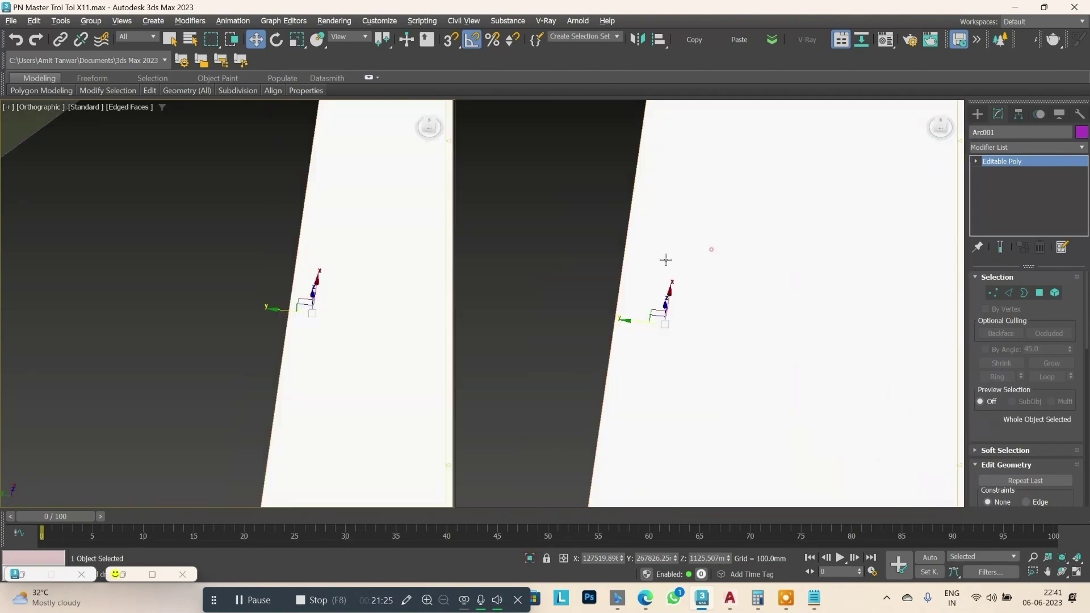
{"action": "key", "text": "c"}
{"action": "key", "text": "alt+w"}
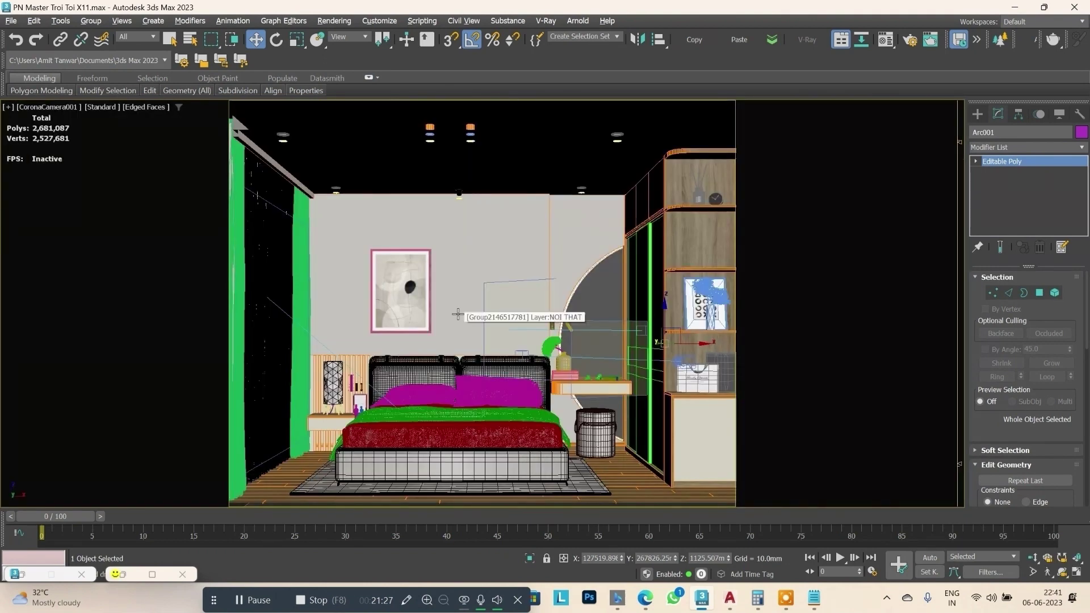
Re-render the bedroom camera view in the Corona Frame Buffer, then minimize it.
{"action": "key", "text": "shift+q"}
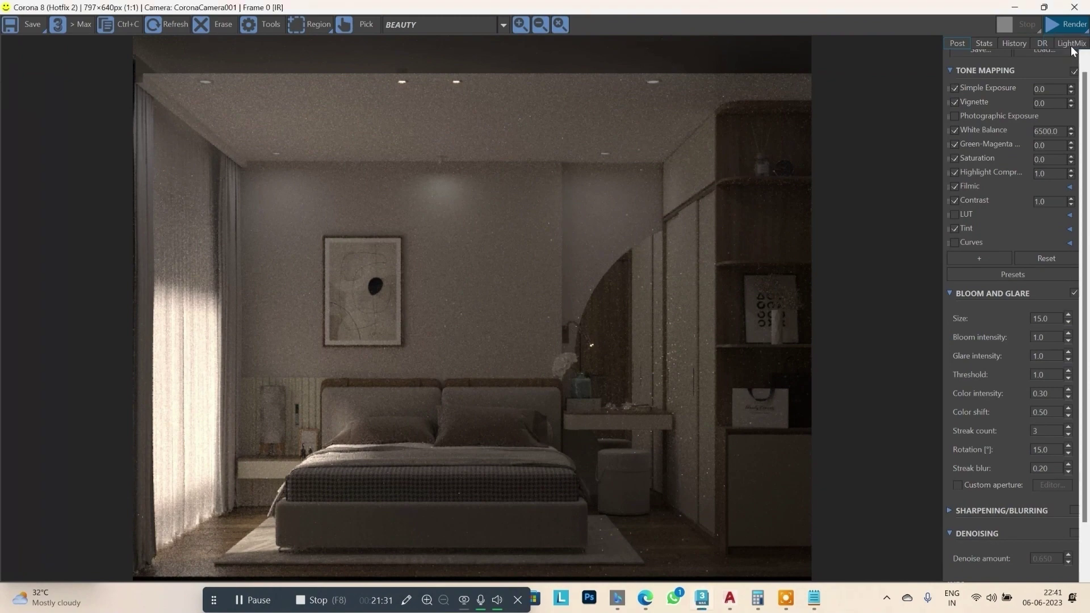
{"action": "key", "text": "shift+q"}
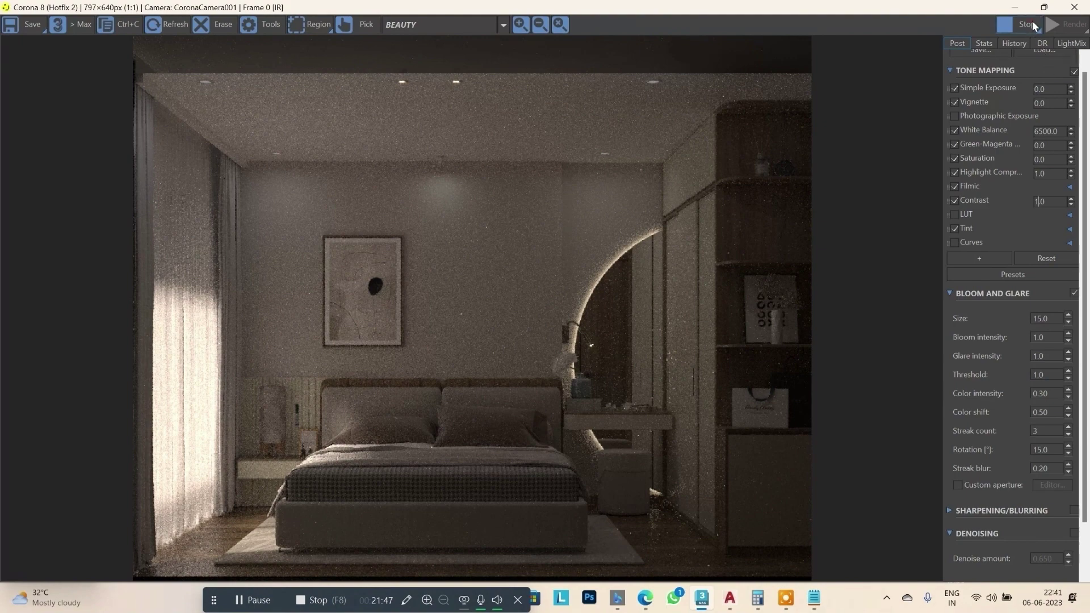
{"action": "left_click", "coordinate": [1014, 7]}
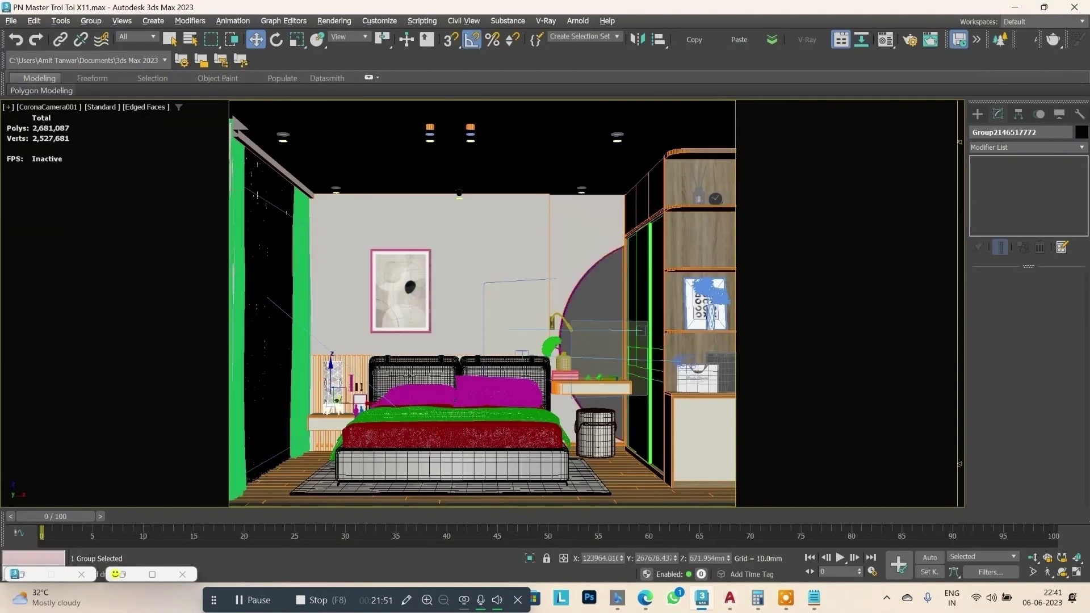
Select the pendant lamp group in a maximized orthographic view.
{"action": "key", "text": "alt+w"}
{"action": "left_click", "coordinate": [377, 328]}
{"action": "key", "text": "alt+w"}
View the pendant lamp group zoomed from the top in wireframe.
{"action": "key", "text": "t"}
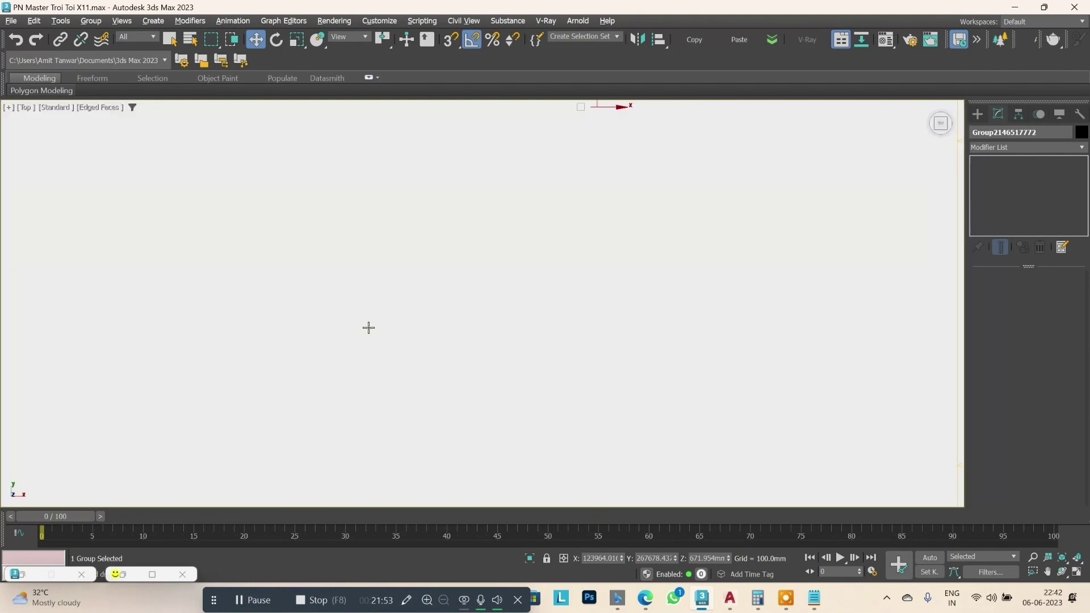
{"action": "key", "text": "z"}
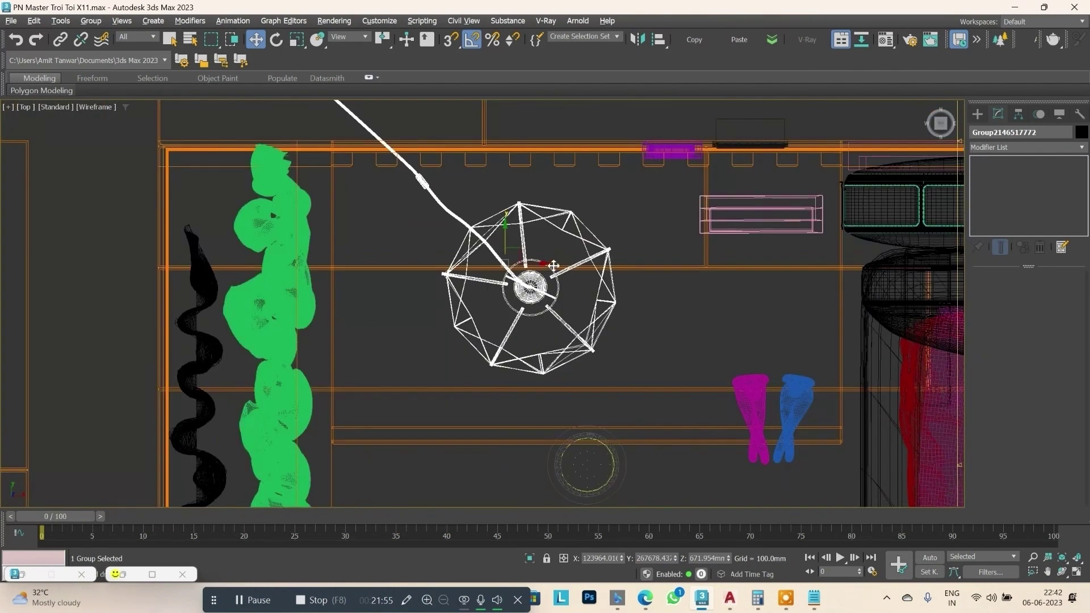
{"action": "key", "text": "F3"}
Start a Corona light with rectangle shape at the lamp centre, then cancel it.
{"action": "left_click", "coordinate": [977, 114]}
{"action": "left_click", "coordinate": [977, 132]}
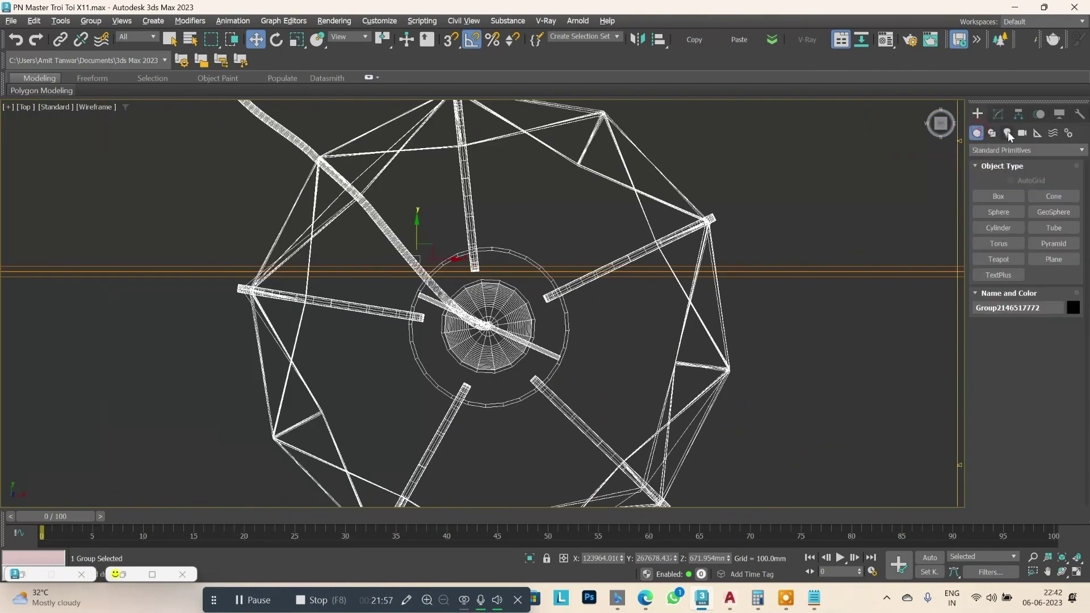
{"action": "left_click", "coordinate": [1007, 149]}
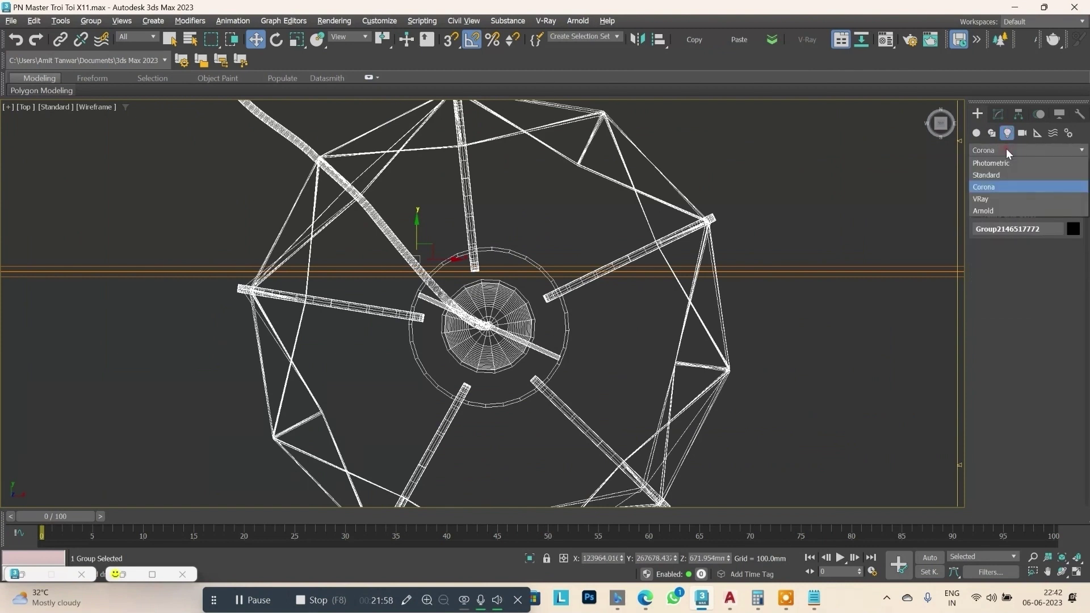
{"action": "left_click", "coordinate": [993, 189]}
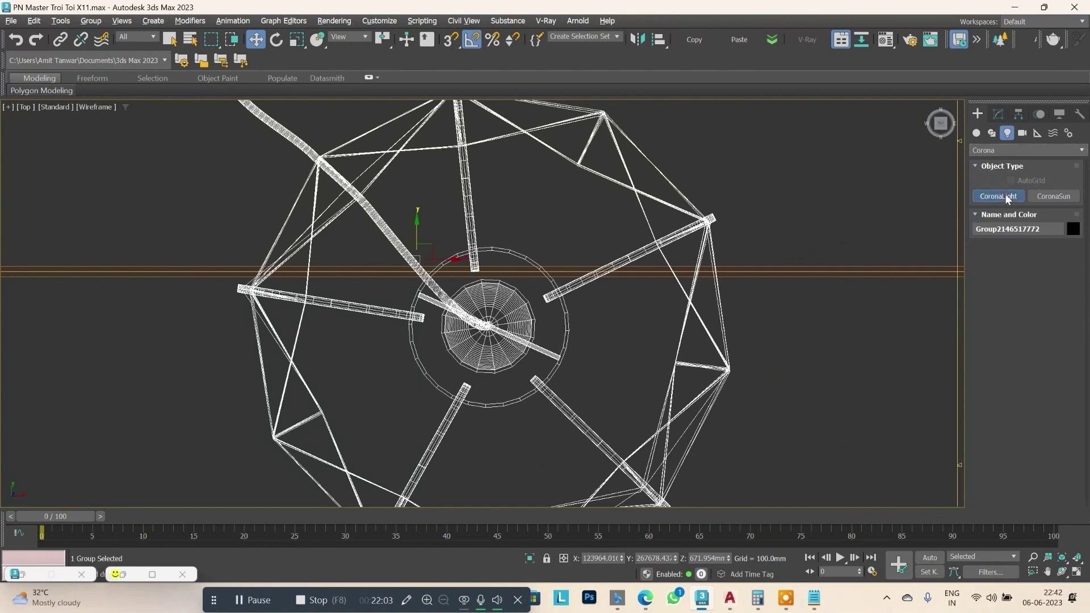
{"action": "left_click", "coordinate": [1007, 197]}
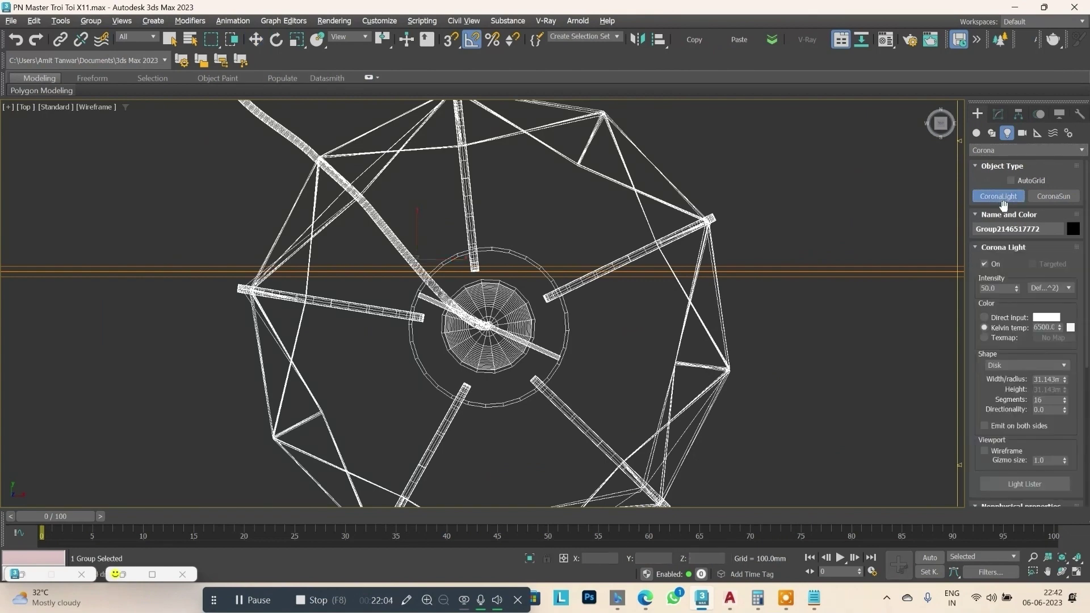
{"action": "left_click", "coordinate": [1023, 367]}
{"action": "left_click", "coordinate": [1014, 385]}
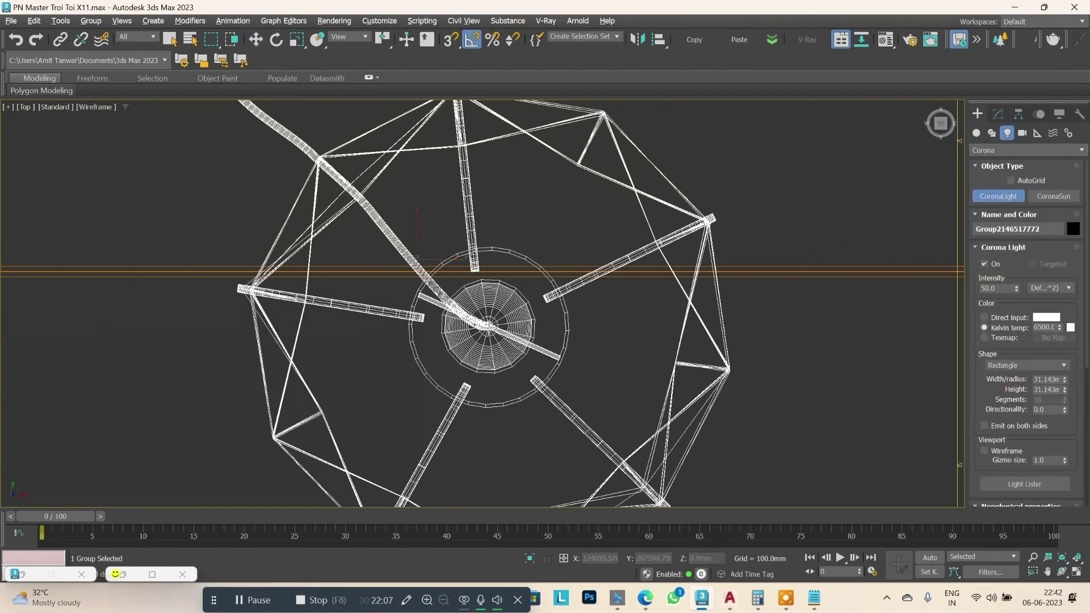
{"action": "key", "text": "z"}
{"action": "left_click_drag", "start_coordinate": [487, 315], "coordinate": [509, 291]}
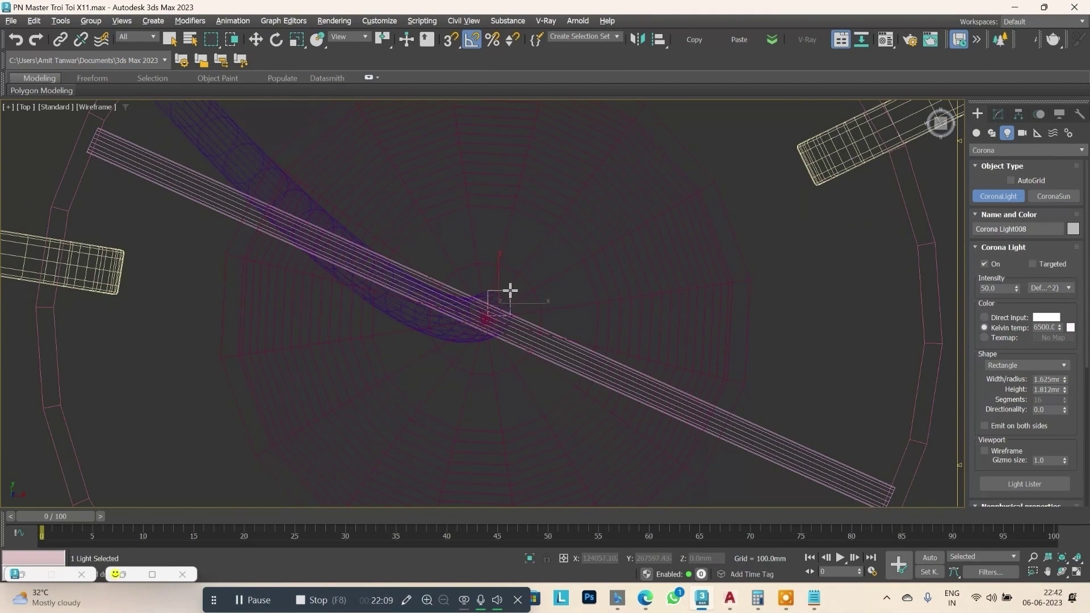
{"action": "right_click", "coordinate": [509, 290]}
Switch the shape to Sphere and draw Corona Light008 at the lamp centre.
{"action": "left_click", "coordinate": [1022, 365]}
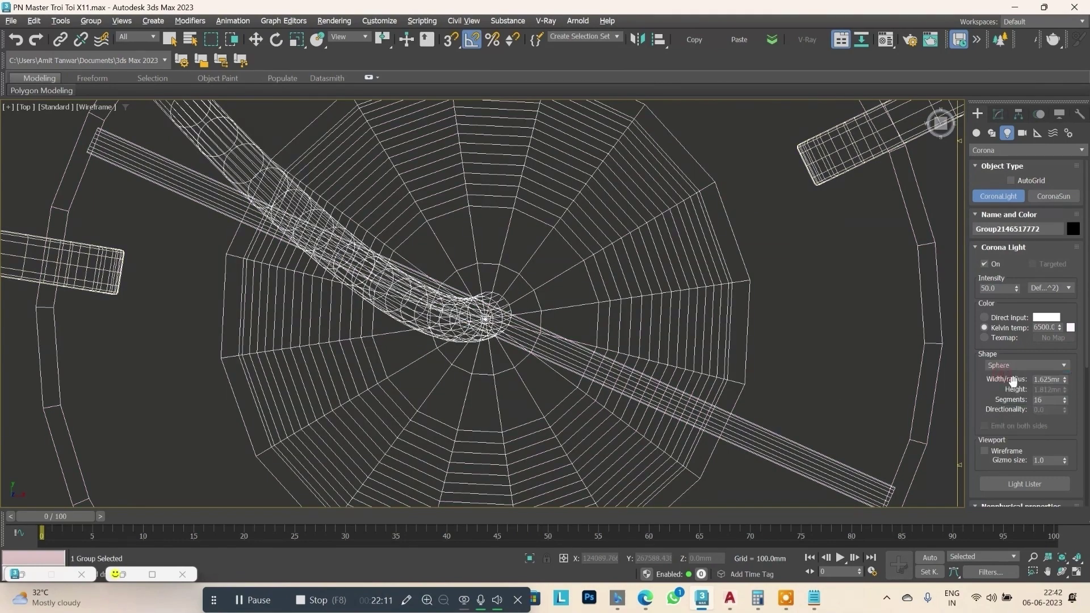
{"action": "scroll", "coordinate": [554, 311], "scroll_direction": "down", "scroll_amount": 5}
{"action": "scroll", "coordinate": [555, 311], "scroll_direction": "down", "scroll_amount": 2}
{"action": "scroll", "coordinate": [559, 323], "scroll_direction": "up", "scroll_amount": 3}
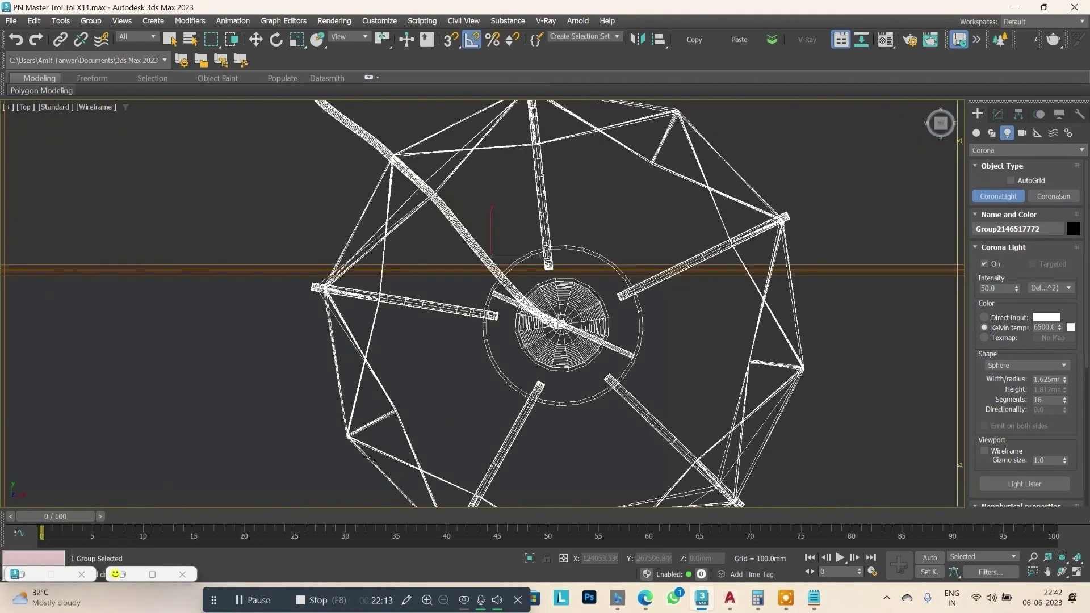
{"action": "left_click_drag", "start_coordinate": [560, 323], "coordinate": [592, 294]}
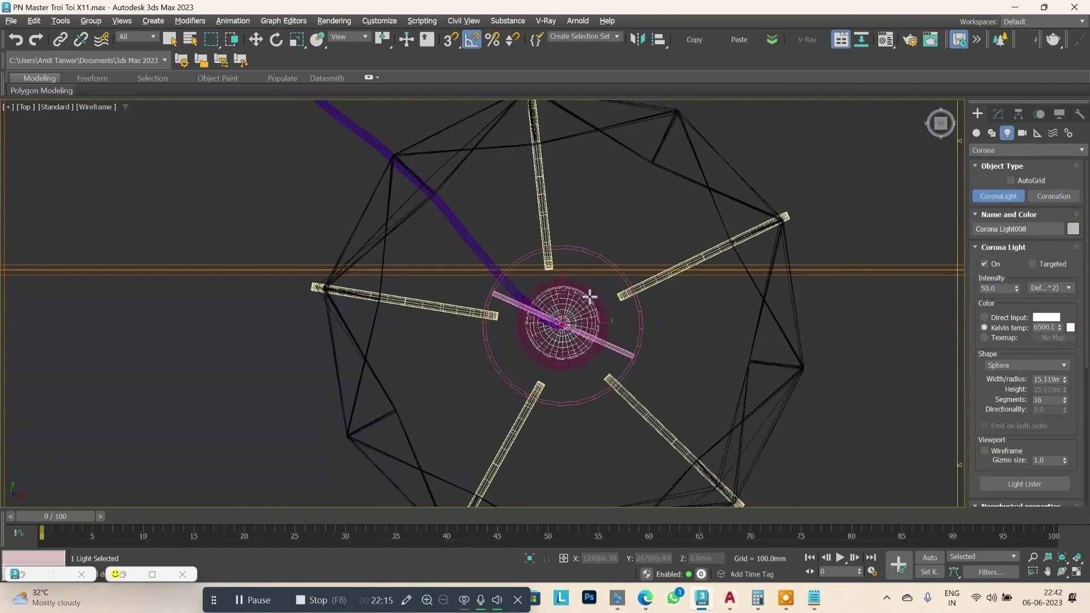
Raise Corona Light008 in the Front view to about 690 mm height.
{"action": "key", "text": "w"}
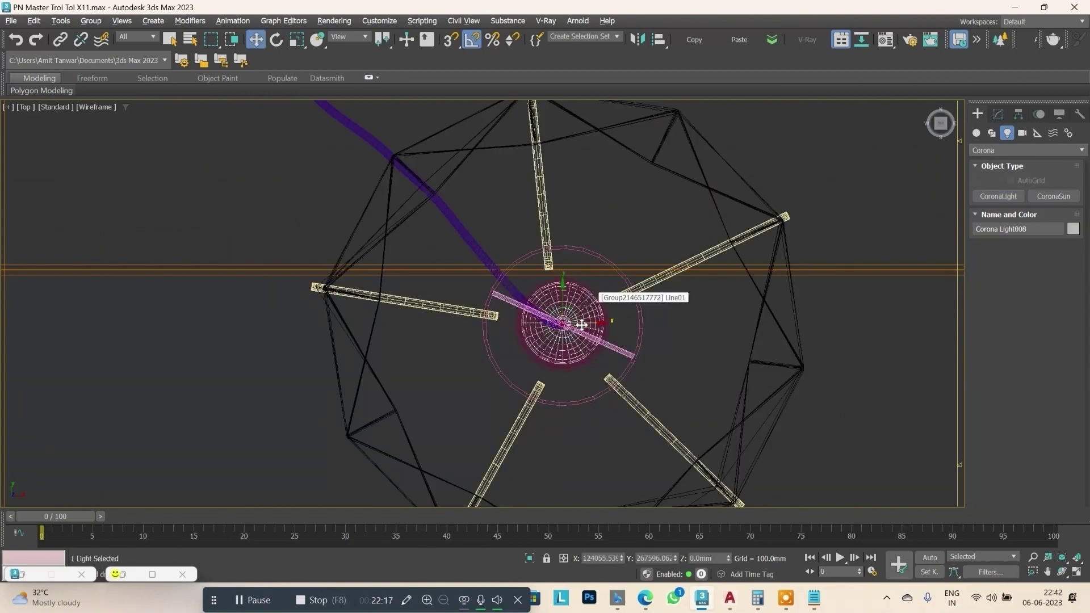
{"action": "middle_click_drag", "start_coordinate": [593, 294], "coordinate": [632, 335], "text": "alt"}
{"action": "scroll", "coordinate": [628, 281], "scroll_direction": "up", "scroll_amount": 5}
{"action": "scroll", "coordinate": [628, 281], "scroll_direction": "down", "scroll_amount": 5}
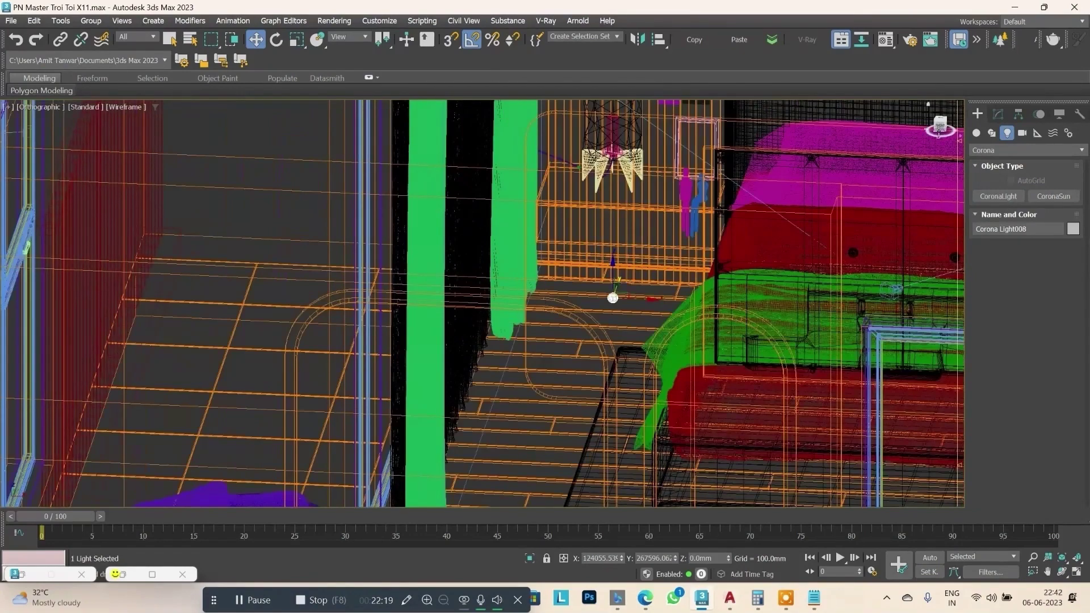
{"action": "middle_click_drag", "start_coordinate": [613, 295], "coordinate": [587, 300], "text": "alt"}
{"action": "key", "text": "f"}
{"action": "scroll", "coordinate": [586, 360], "scroll_direction": "down", "scroll_amount": 4}
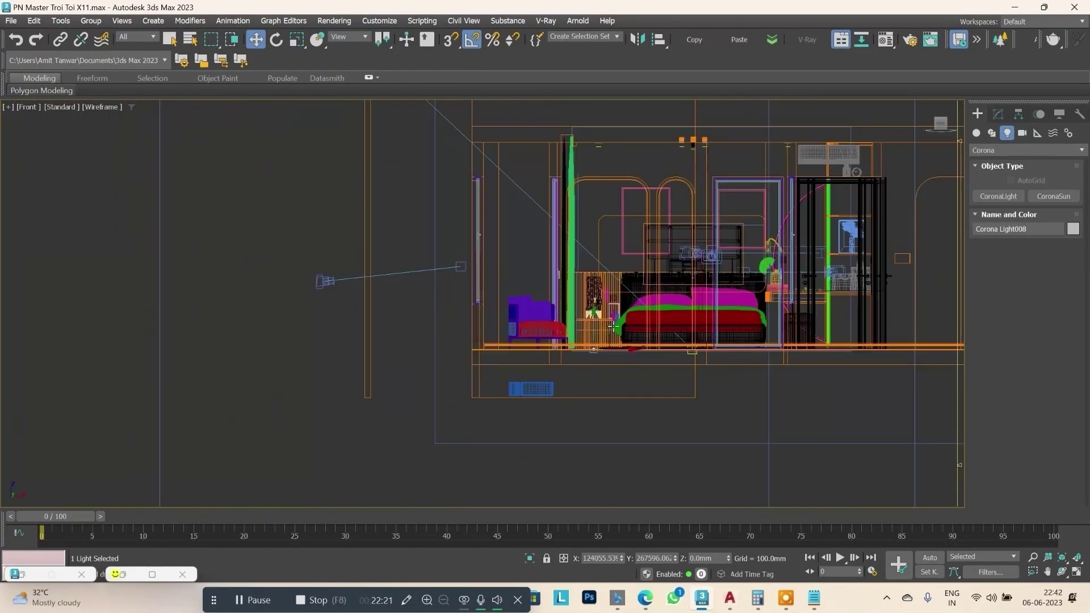
{"action": "scroll", "coordinate": [572, 364], "scroll_direction": "up", "scroll_amount": 3}
{"action": "left_click_drag", "start_coordinate": [558, 362], "coordinate": [556, 224]}
{"action": "scroll", "coordinate": [556, 210], "scroll_direction": "up", "scroll_amount": 4}
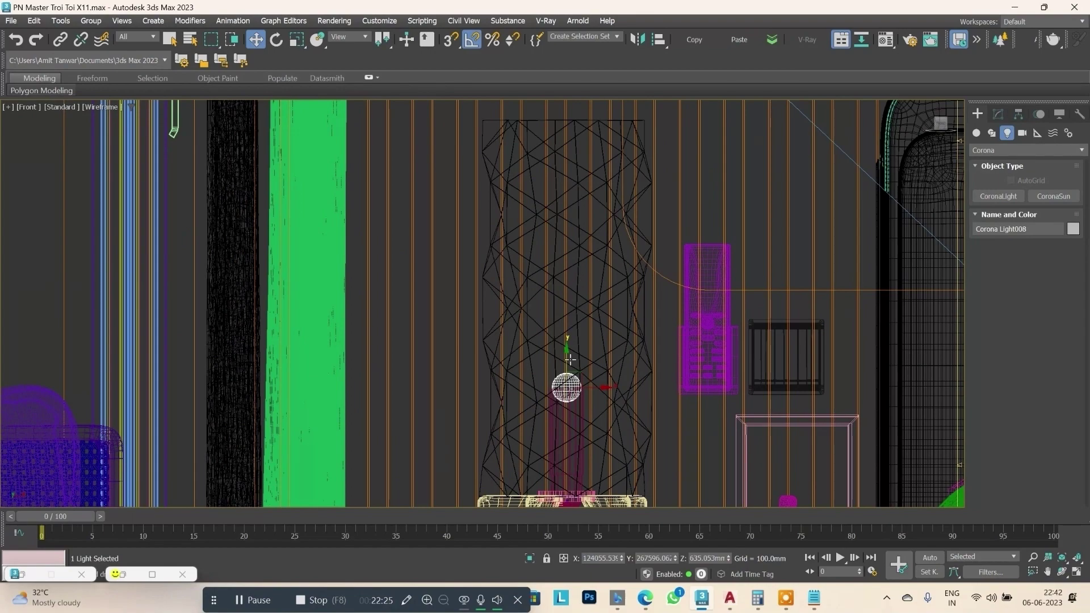
{"action": "scroll", "coordinate": [603, 311], "scroll_direction": "down", "scroll_amount": 2}
{"action": "left_click_drag", "start_coordinate": [577, 347], "coordinate": [586, 309]}
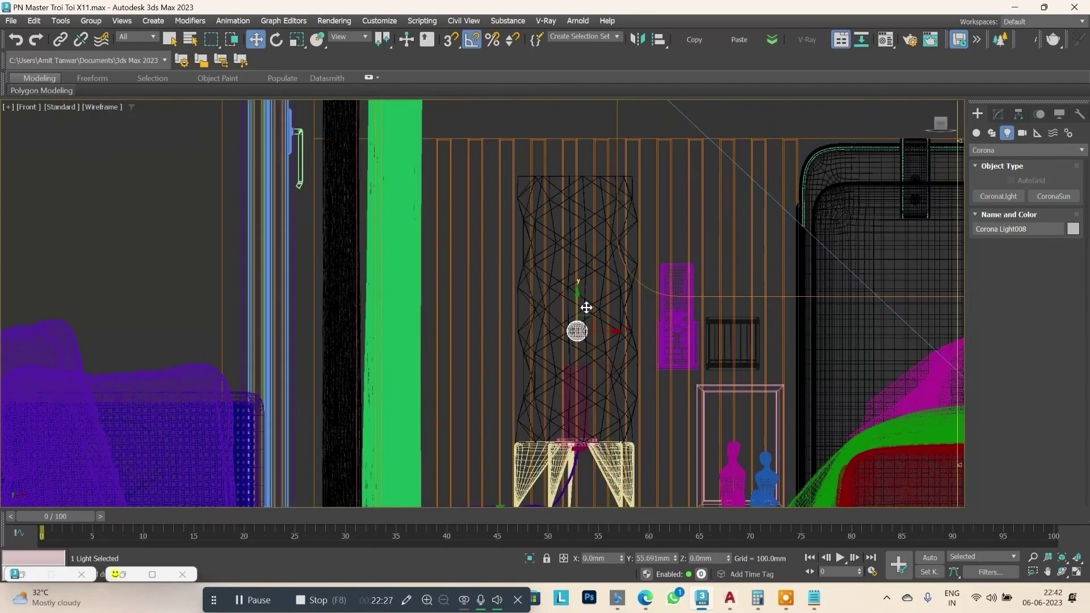
{"action": "middle_click_drag", "start_coordinate": [586, 309], "coordinate": [624, 336], "text": "alt"}
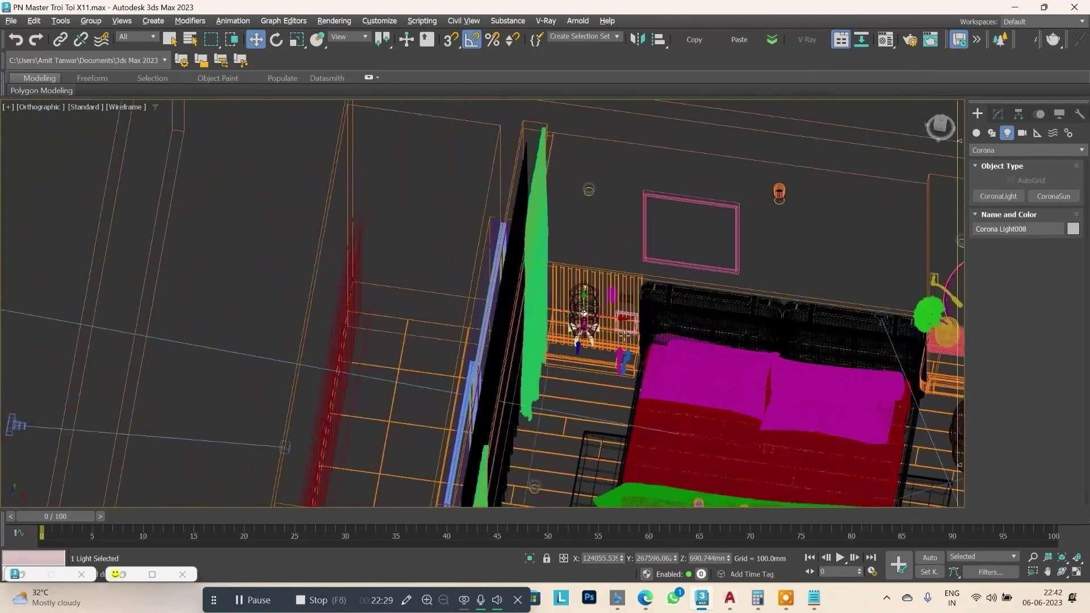
Set the light's intensity to 20 and its colour temperature to 4000 K.
{"action": "left_click", "coordinate": [994, 115]}
{"action": "double_click", "coordinate": [1001, 319]}
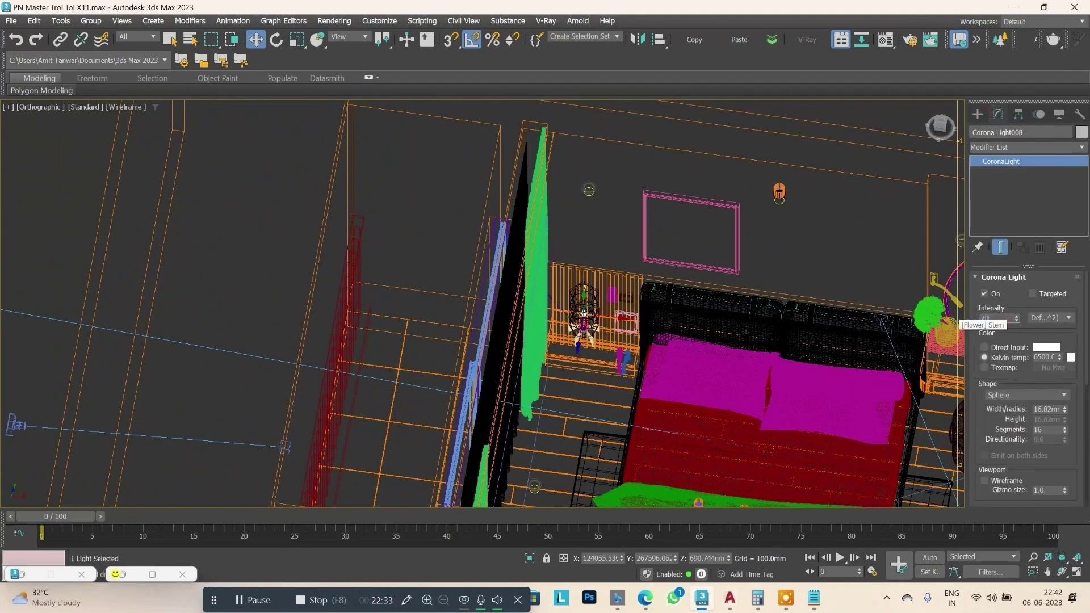
{"action": "key", "text": "Return"}
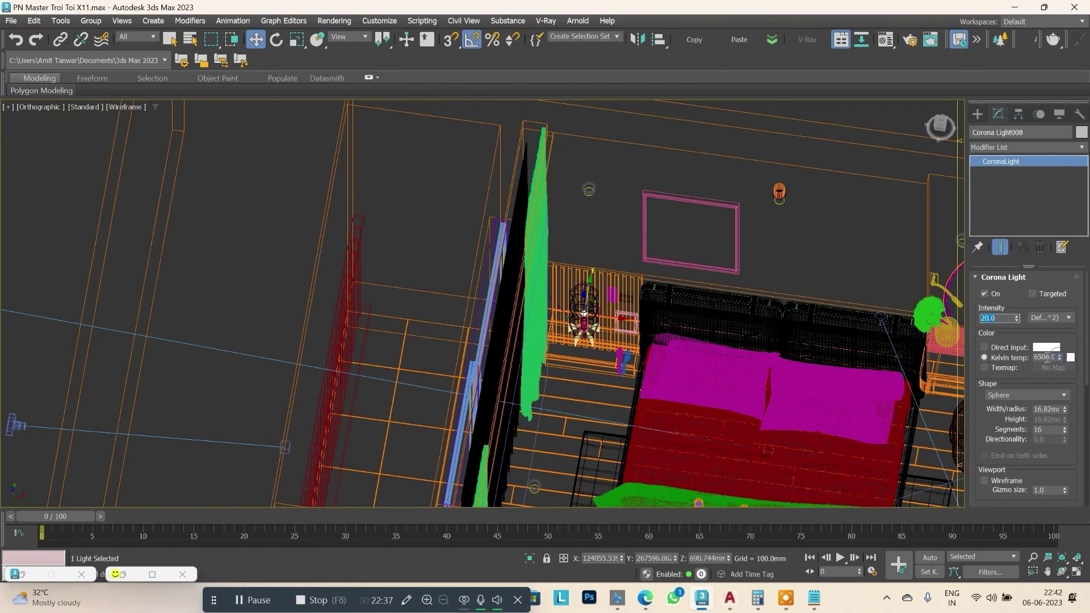
{"action": "double_click", "coordinate": [1049, 357]}
{"action": "key", "text": "Return"}
{"action": "mouse_move", "coordinate": [1083, 368]}
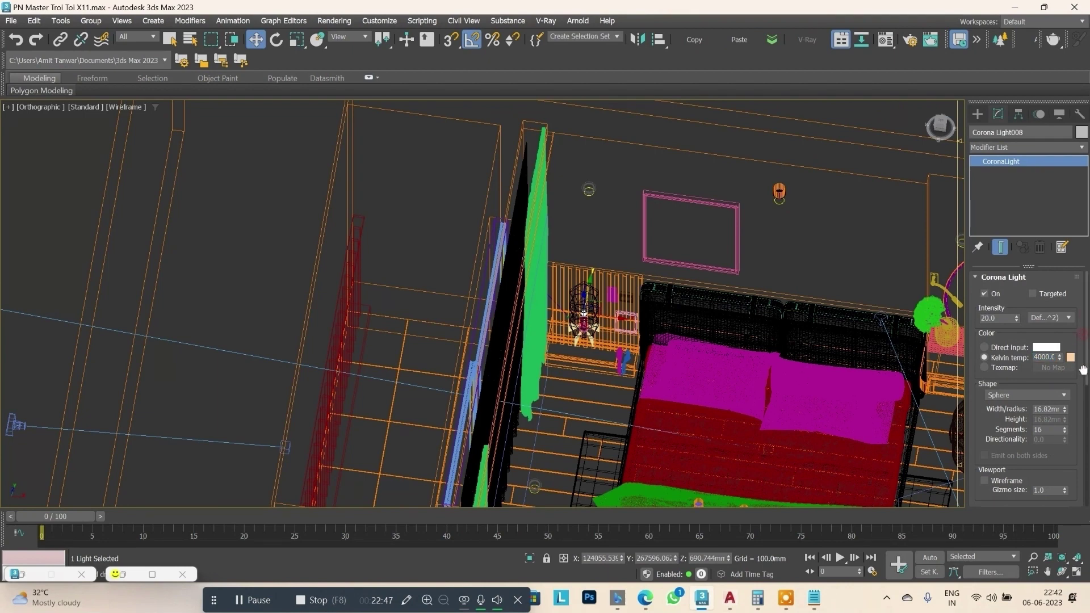
Select Corona Light008 and Shift-drag a copy of it to the right.
{"action": "left_click", "coordinate": [590, 222]}
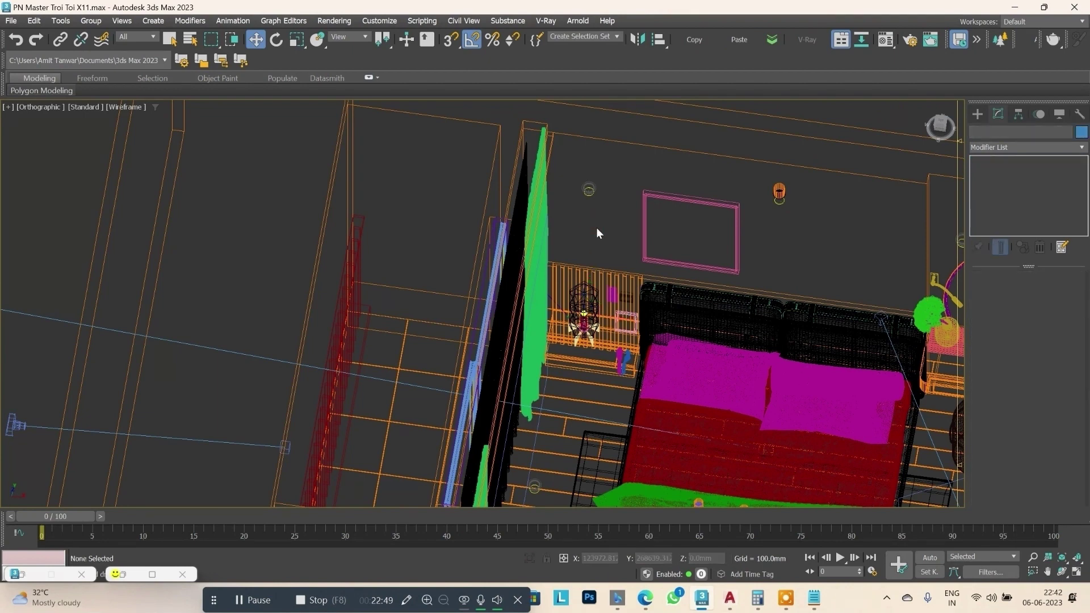
{"action": "scroll", "coordinate": [578, 267], "scroll_direction": "up", "scroll_amount": 5}
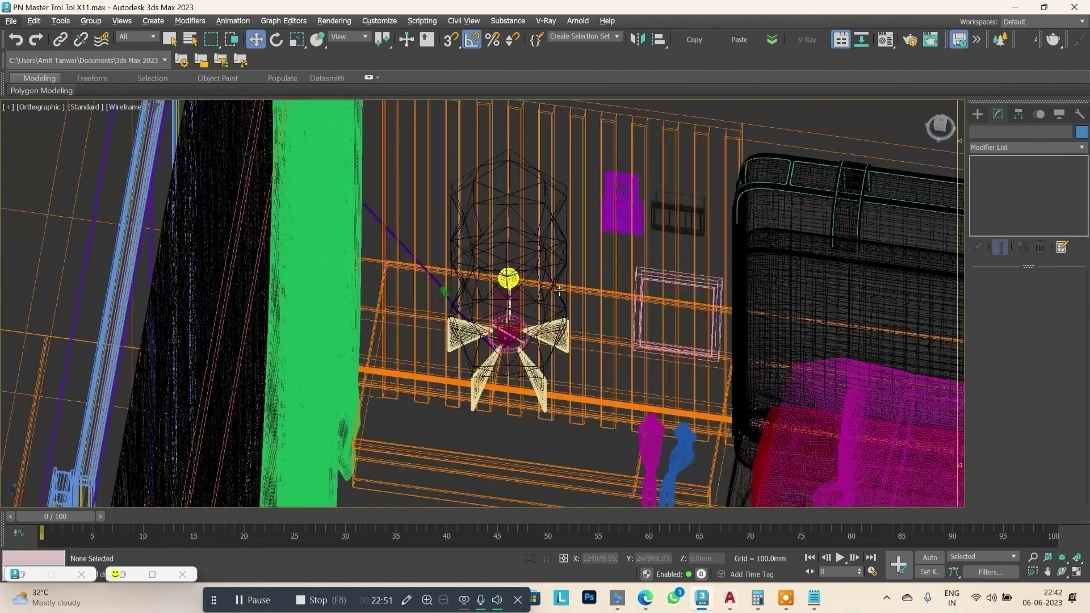
{"action": "left_click", "coordinate": [510, 278]}
{"action": "left_click", "coordinate": [509, 278]}
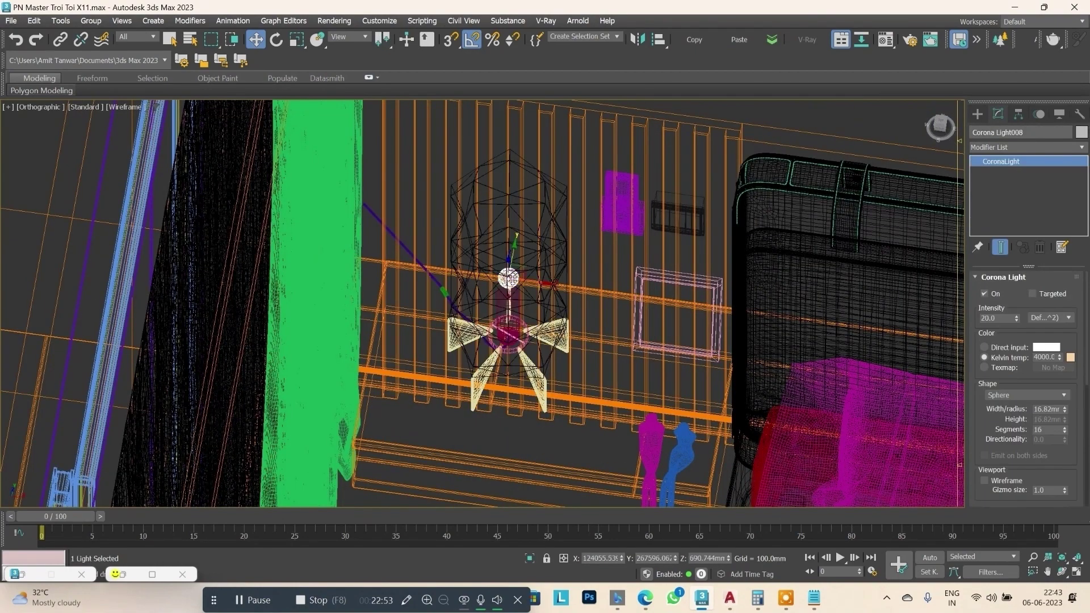
{"action": "scroll", "coordinate": [509, 278], "scroll_direction": "down", "scroll_amount": 5}
{"action": "left_click_drag", "start_coordinate": [508, 281], "coordinate": [917, 384], "text": "shift"}
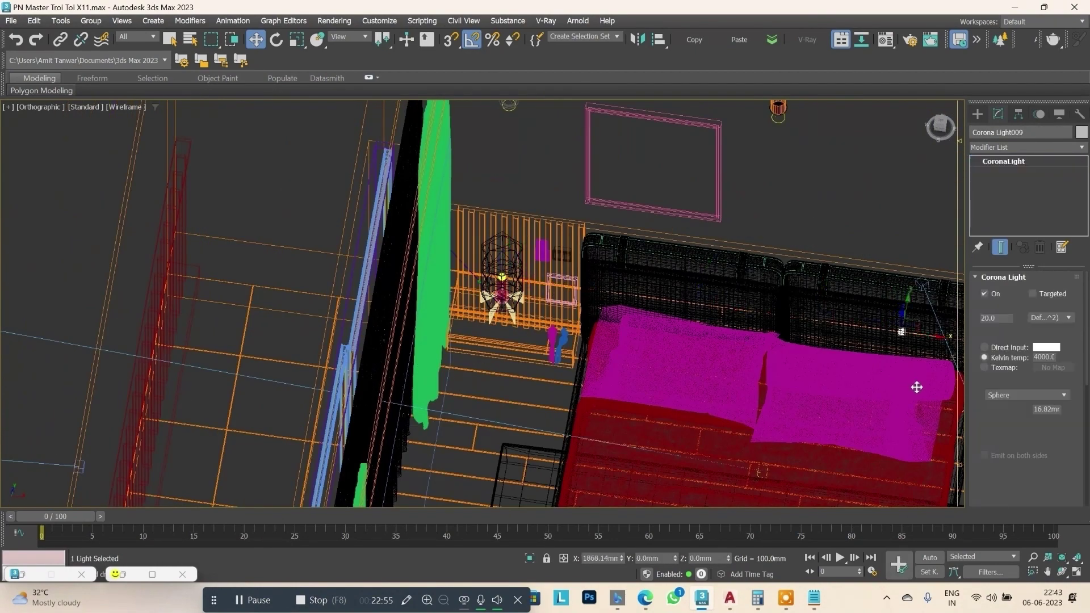
{"action": "left_click", "coordinate": [547, 352]}
In Top view, try sliding the light toward the bedside lamp, then undo the moves.
{"action": "scroll", "coordinate": [492, 321], "scroll_direction": "down", "scroll_amount": 3}
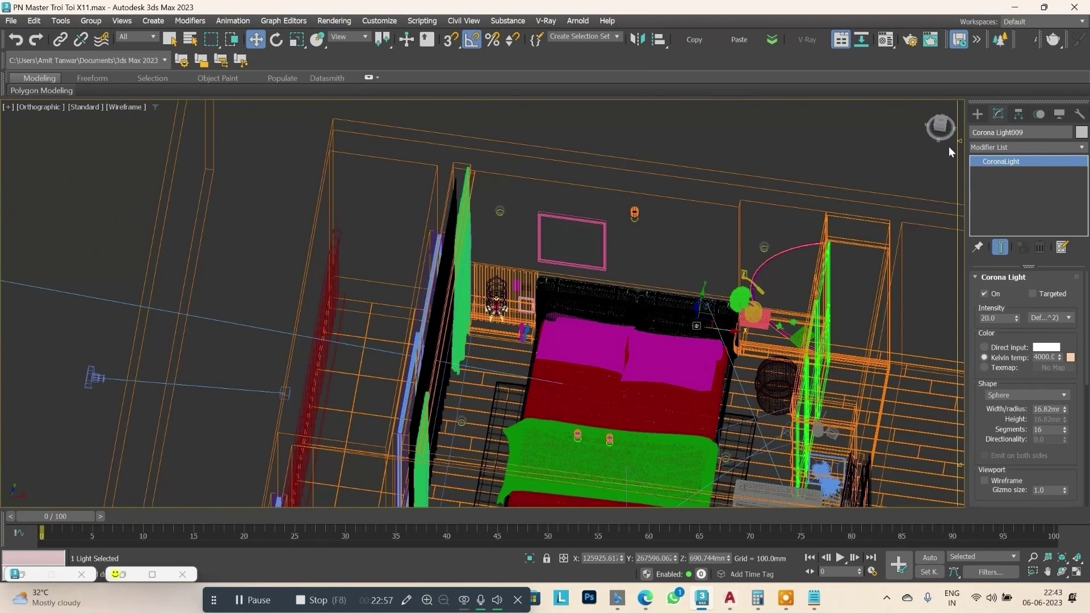
{"action": "left_click", "coordinate": [941, 125]}
{"action": "scroll", "coordinate": [640, 329], "scroll_direction": "up", "scroll_amount": 5}
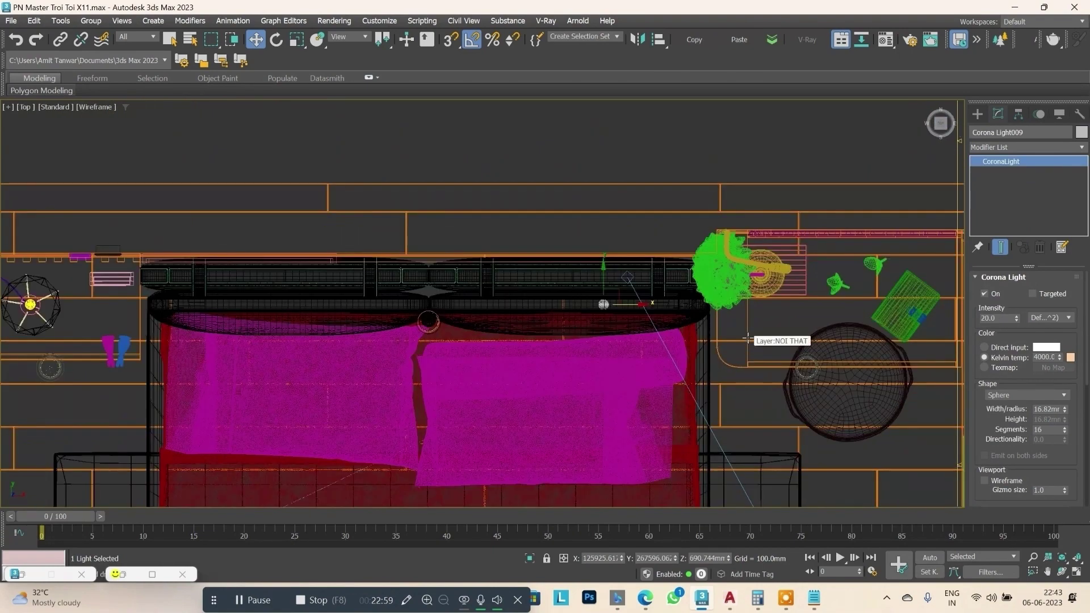
{"action": "left_click_drag", "start_coordinate": [625, 315], "coordinate": [834, 317]}
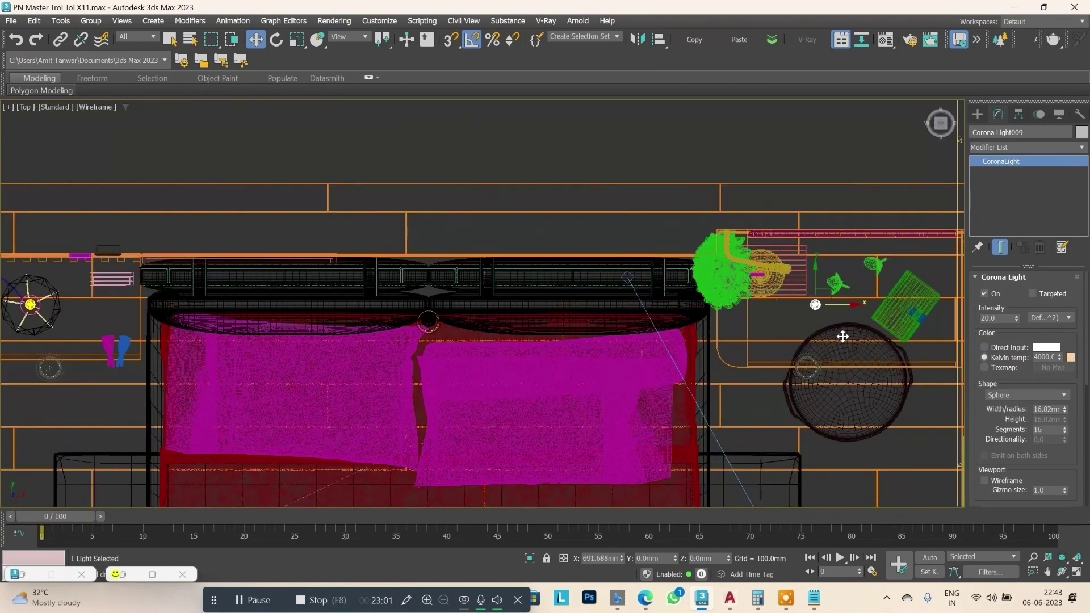
{"action": "scroll", "coordinate": [835, 317], "scroll_direction": "up", "scroll_amount": 4}
{"action": "scroll", "coordinate": [710, 307], "scroll_direction": "down", "scroll_amount": 1}
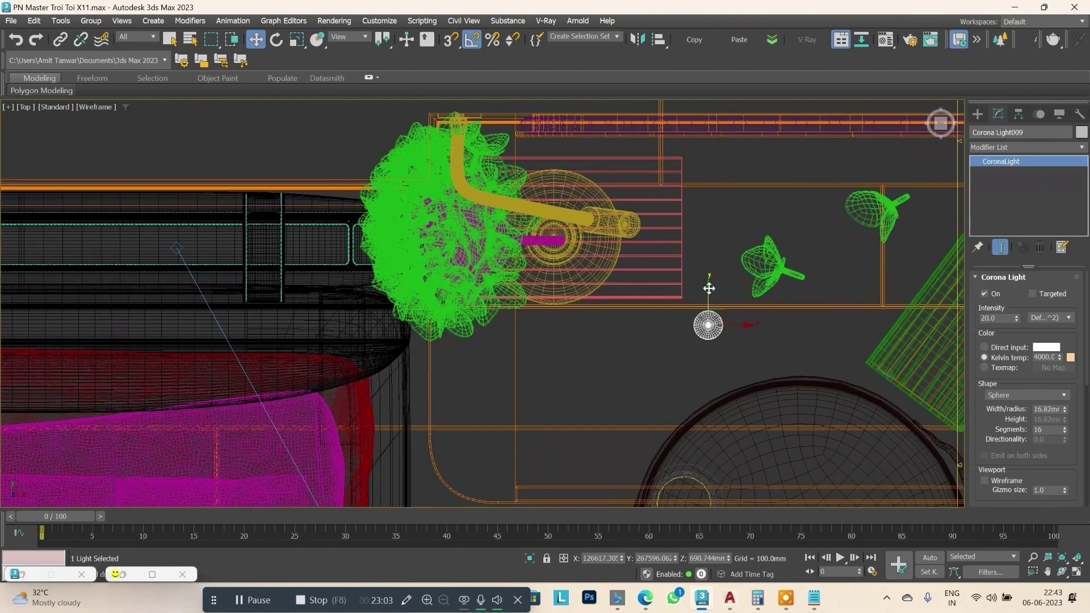
{"action": "left_click_drag", "start_coordinate": [709, 288], "coordinate": [709, 195]}
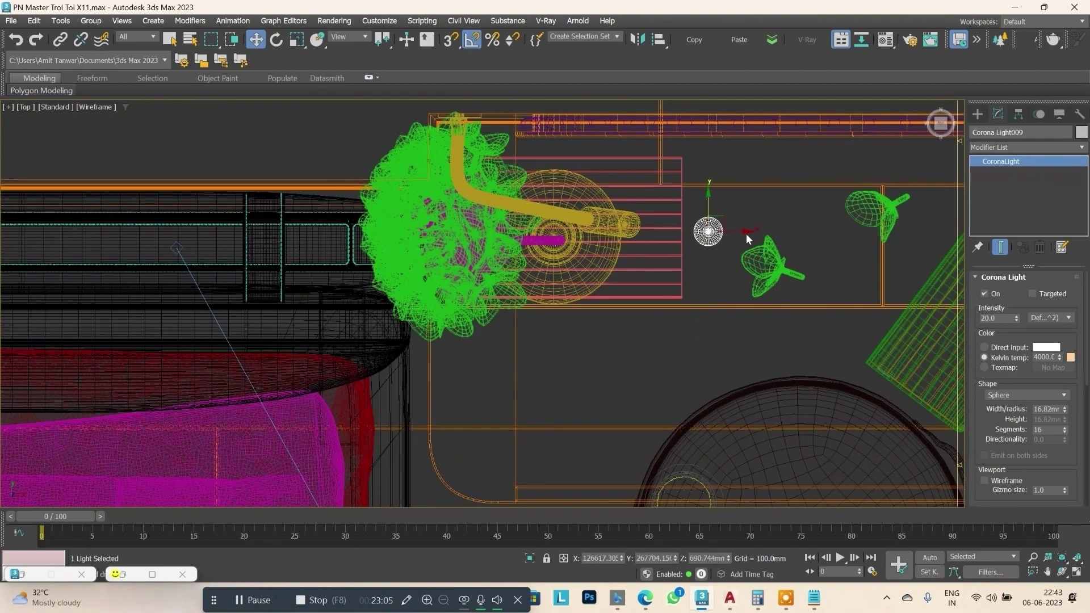
{"action": "left_click_drag", "start_coordinate": [747, 239], "coordinate": [648, 222]}
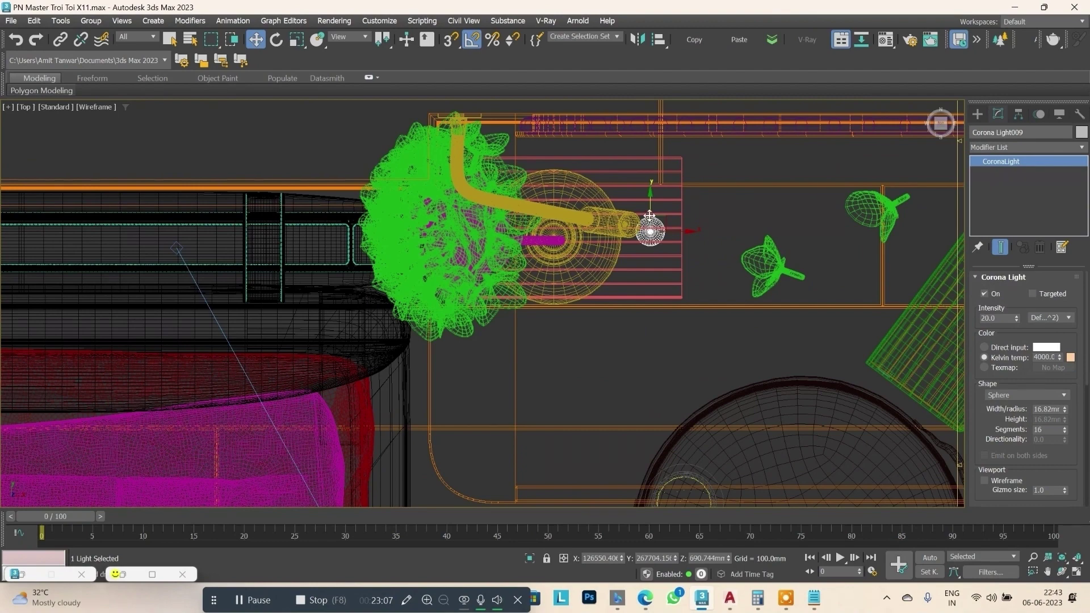
{"action": "left_click_drag", "start_coordinate": [653, 227], "coordinate": [710, 227]}
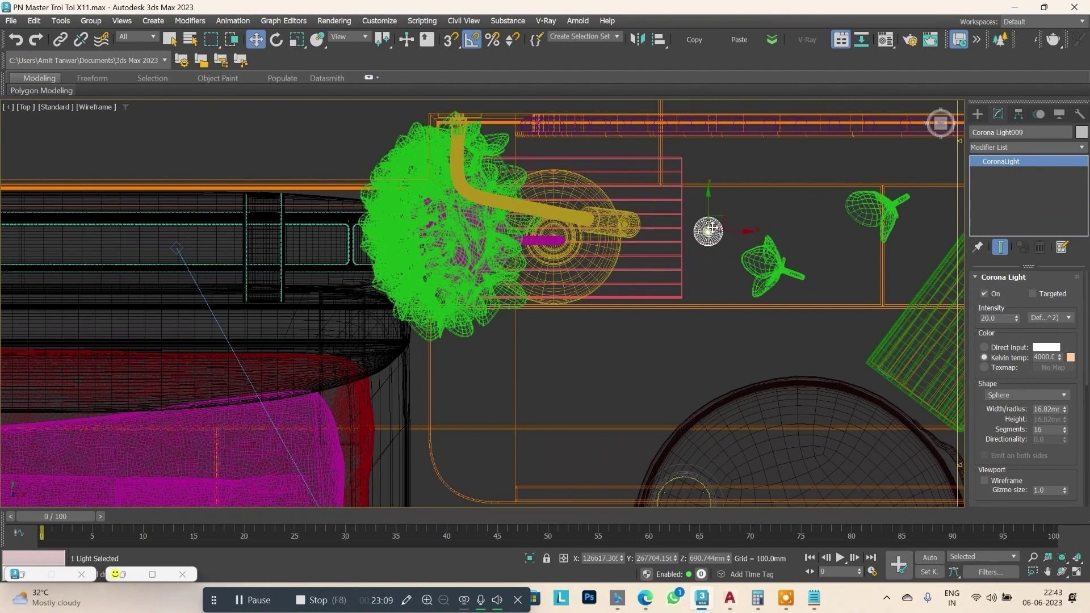
{"action": "key", "text": "ctrl+z"}
{"action": "key", "text": "ctrl+z"}
{"action": "key", "text": "ctrl+z"}
Clone the light as Corona Light009 and move it onto the bedside lamp.
{"action": "scroll", "coordinate": [710, 241], "scroll_direction": "down", "scroll_amount": 5}
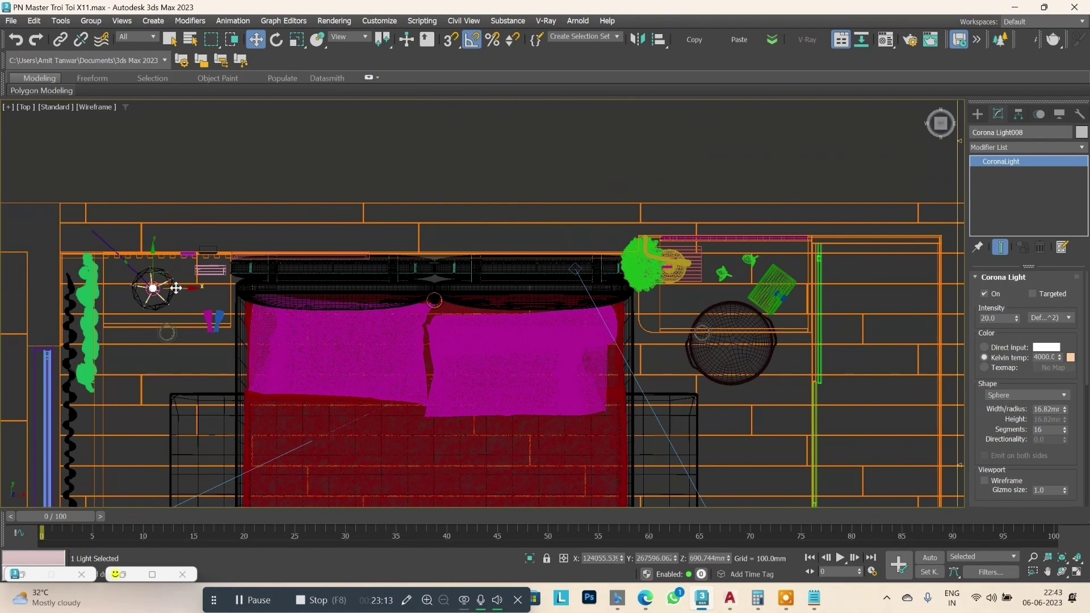
{"action": "left_click_drag", "start_coordinate": [153, 288], "coordinate": [714, 324], "text": "shift"}
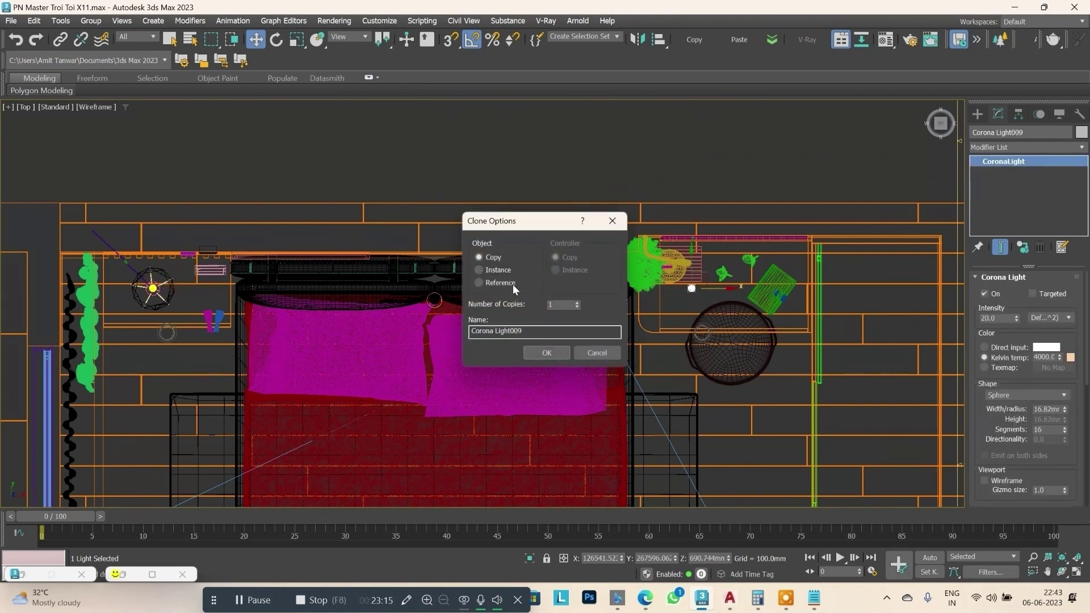
{"action": "left_click", "coordinate": [547, 353]}
{"action": "scroll", "coordinate": [681, 278], "scroll_direction": "up", "scroll_amount": 4}
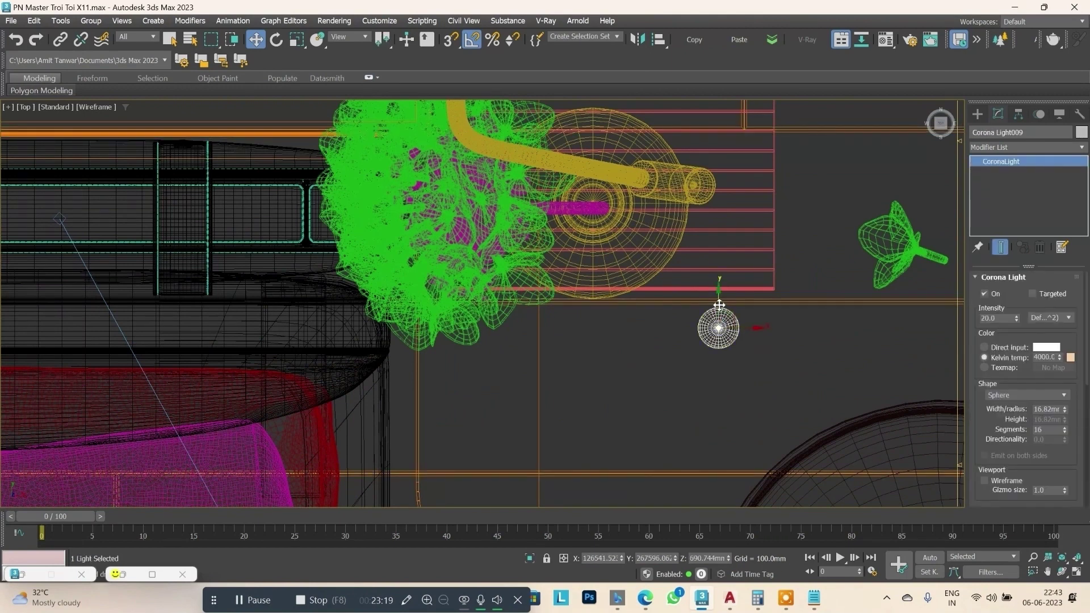
{"action": "mouse_move", "coordinate": [716, 300]}
{"action": "left_mouse_down"}
{"action": "mouse_move", "coordinate": [724, 154]}
{"action": "mouse_move", "coordinate": [725, 168]}
{"action": "mouse_move", "coordinate": [813, 202]}
{"action": "left_mouse_up"}
{"action": "scroll", "coordinate": [812, 202], "scroll_direction": "down", "scroll_amount": 3}
In the Front view, raise Corona Light009 to about 1184 mm beside the wall lamp.
{"action": "middle_click_drag", "start_coordinate": [812, 202], "coordinate": [797, 176], "text": "alt"}
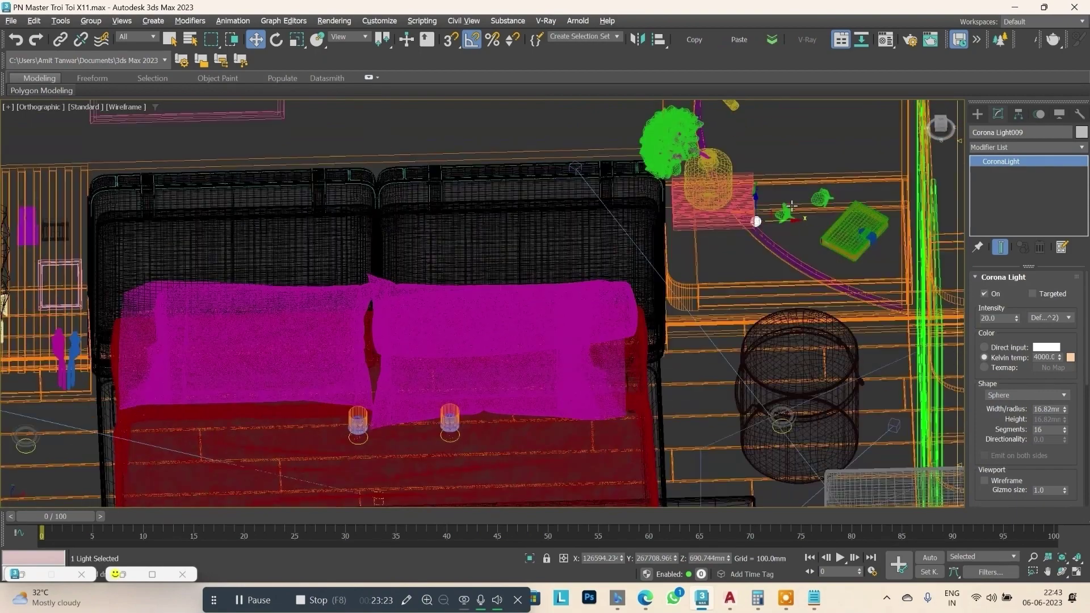
{"action": "scroll", "coordinate": [797, 176], "scroll_direction": "down", "scroll_amount": 5}
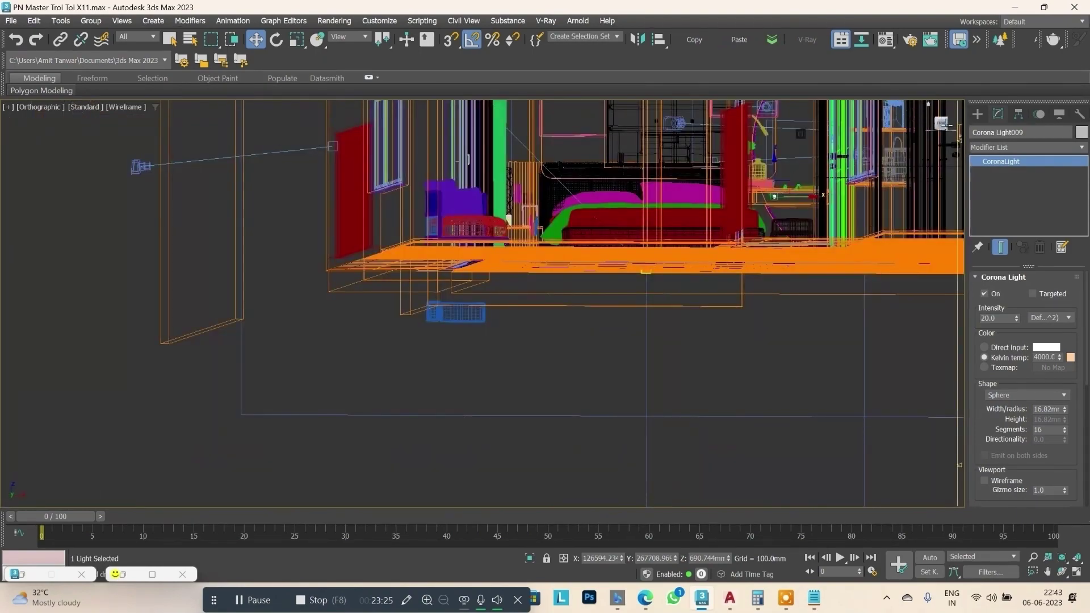
{"action": "key", "text": "f"}
{"action": "scroll", "coordinate": [694, 281], "scroll_direction": "up", "scroll_amount": 3}
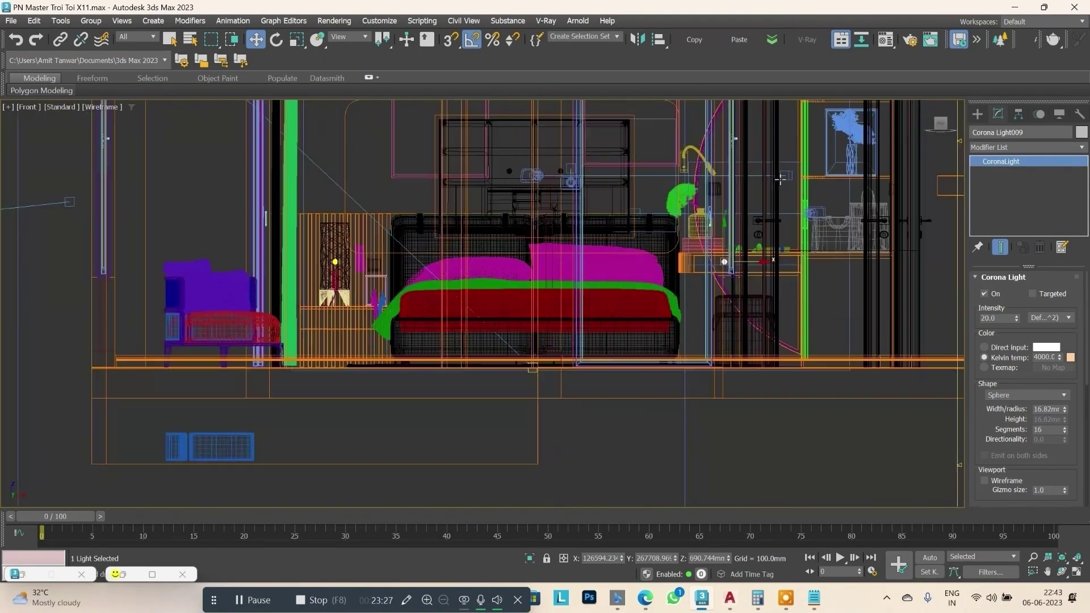
{"action": "scroll", "coordinate": [688, 303], "scroll_direction": "up", "scroll_amount": 3}
{"action": "left_click_drag", "start_coordinate": [671, 318], "coordinate": [693, 170]}
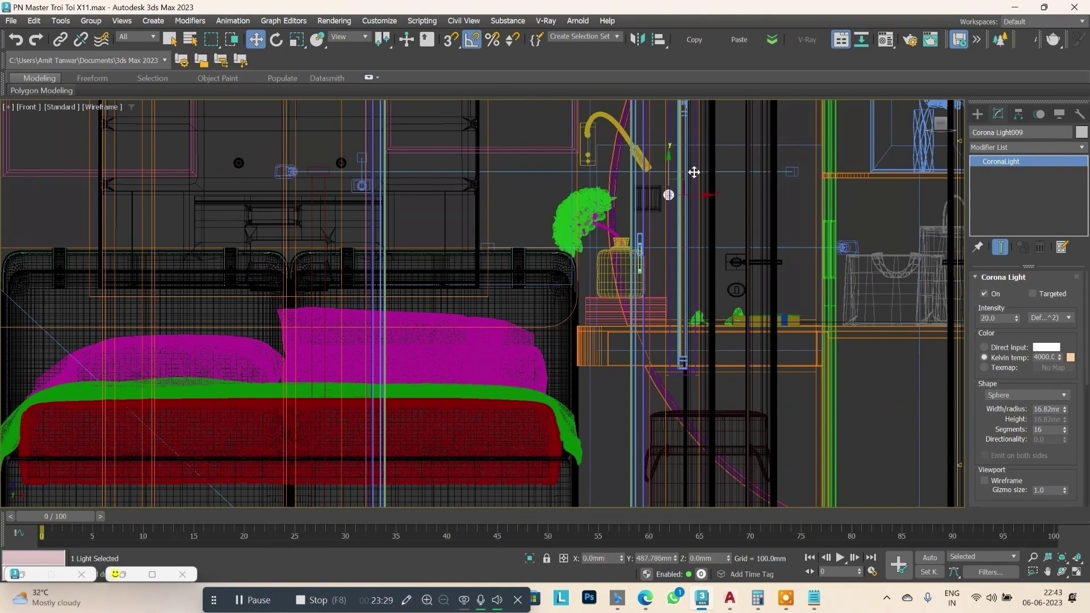
{"action": "scroll", "coordinate": [659, 182], "scroll_direction": "up", "scroll_amount": 3}
{"action": "scroll", "coordinate": [660, 183], "scroll_direction": "up", "scroll_amount": 2}
{"action": "mouse_move", "coordinate": [686, 216]}
{"action": "left_mouse_down"}
{"action": "mouse_move", "coordinate": [675, 218]}
{"action": "mouse_move", "coordinate": [675, 190]}
{"action": "left_mouse_up"}
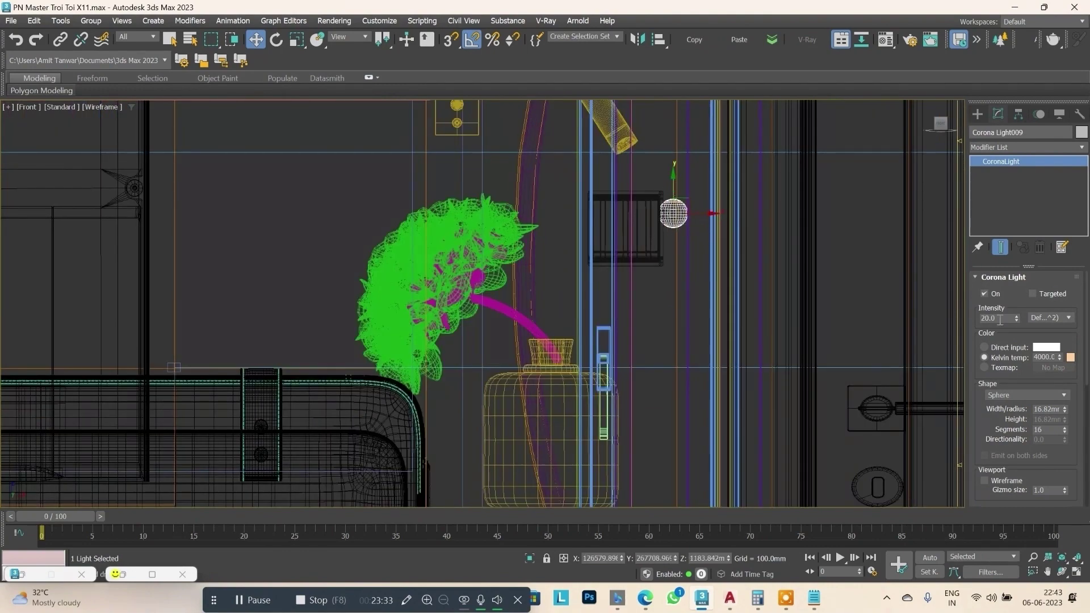
Switch the light shape to Disk and then back to Sphere.
{"action": "left_click", "coordinate": [1017, 396]}
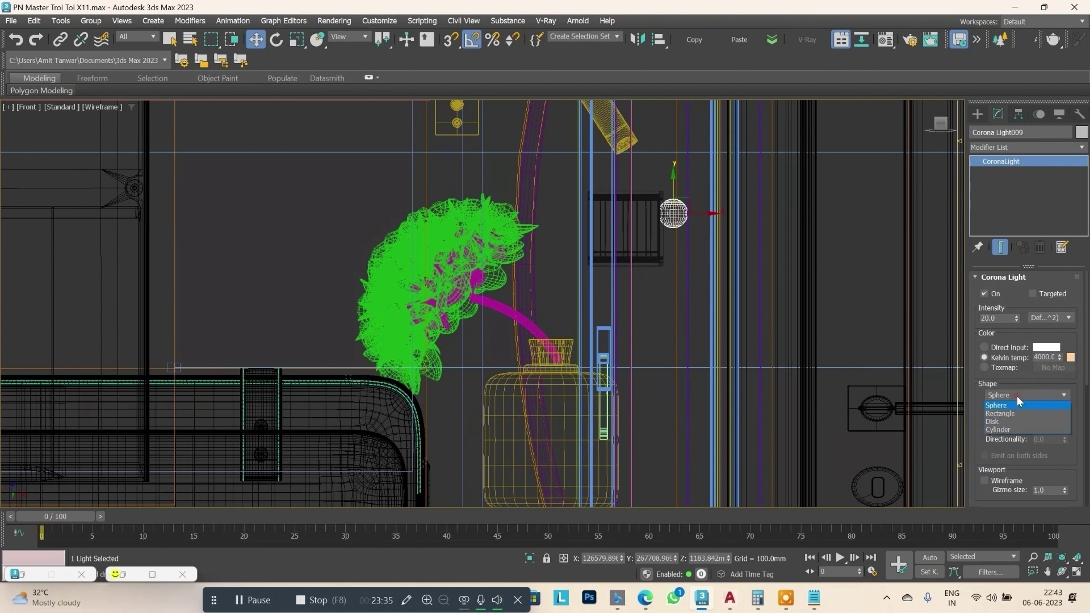
{"action": "left_click", "coordinate": [1004, 425]}
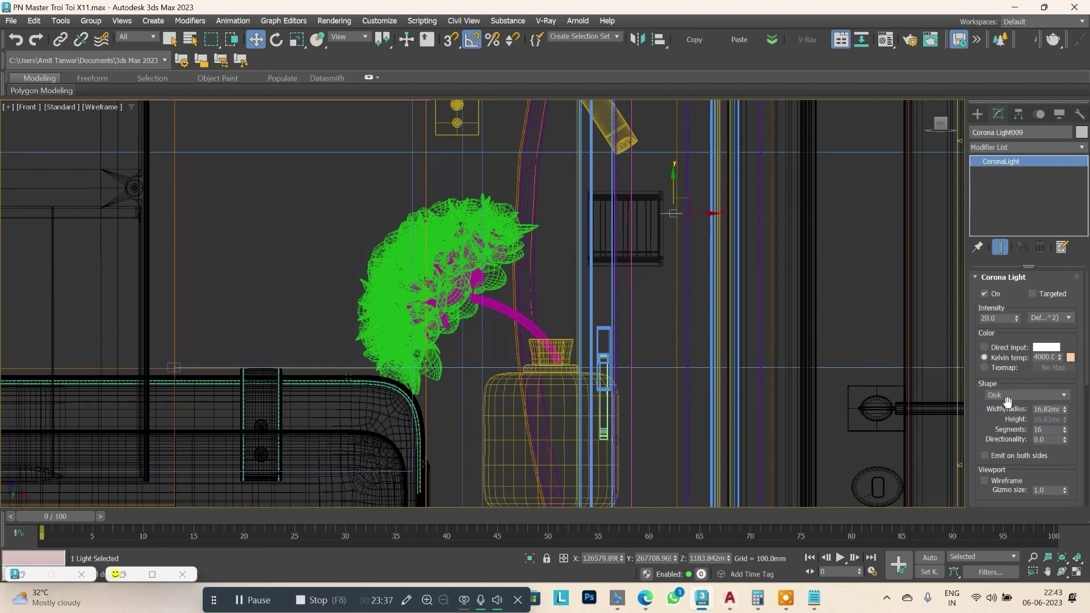
{"action": "left_click", "coordinate": [1011, 395]}
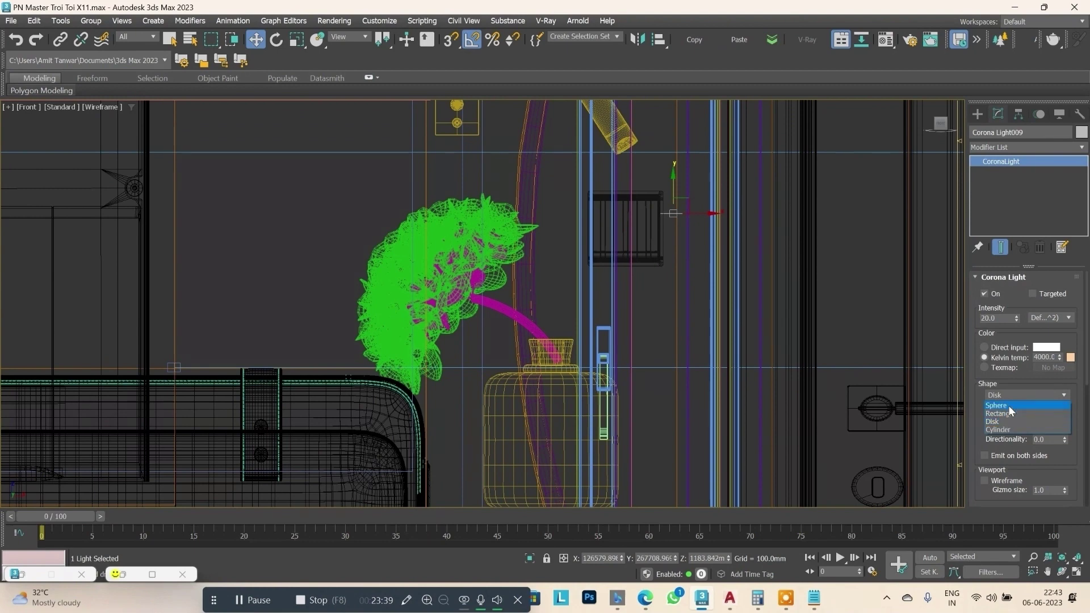
{"action": "left_click", "coordinate": [1008, 405]}
{"action": "scroll", "coordinate": [1086, 363], "scroll_direction": "down", "scroll_amount": 3}
{"action": "scroll", "coordinate": [1086, 363], "scroll_direction": "down", "scroll_amount": 5}
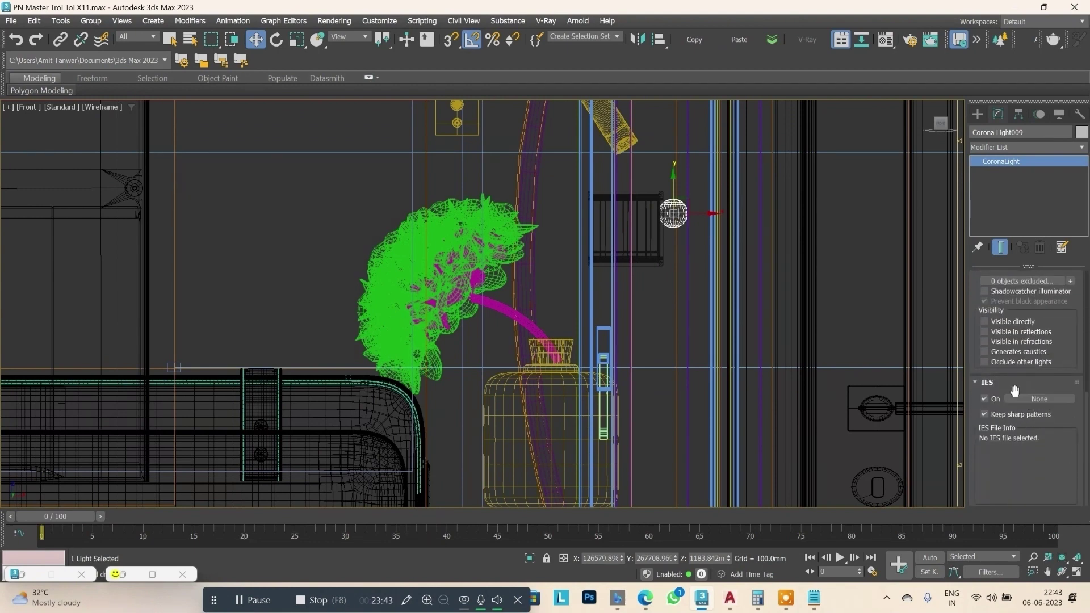
Load Real-IES_focused_uniform.ies as Corona Light009's IES profile.
{"action": "left_click", "coordinate": [1038, 400]}
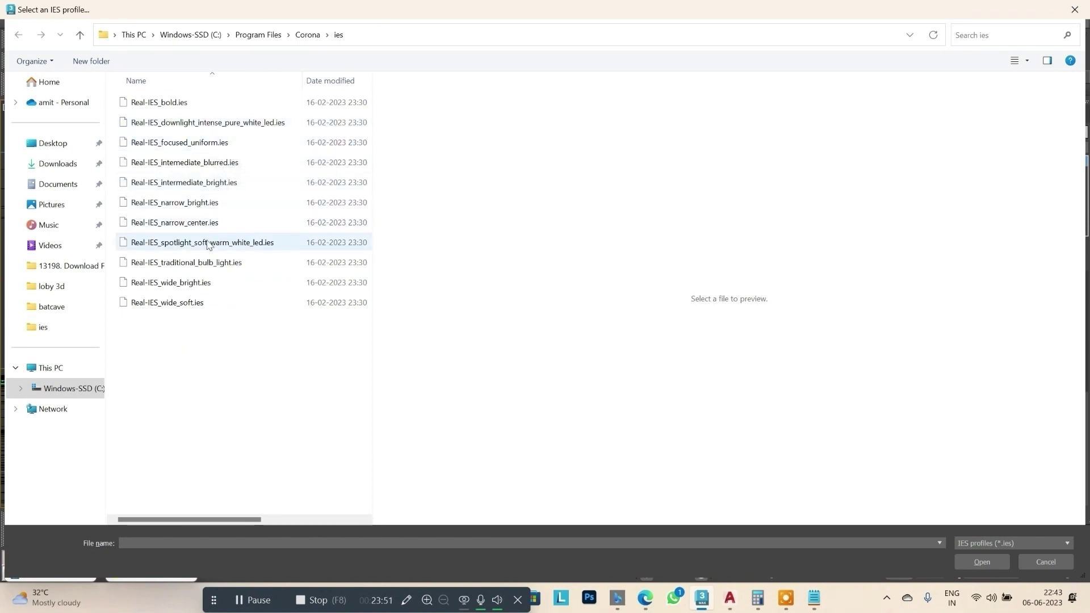
{"action": "left_click", "coordinate": [221, 145]}
{"action": "left_click", "coordinate": [977, 562]}
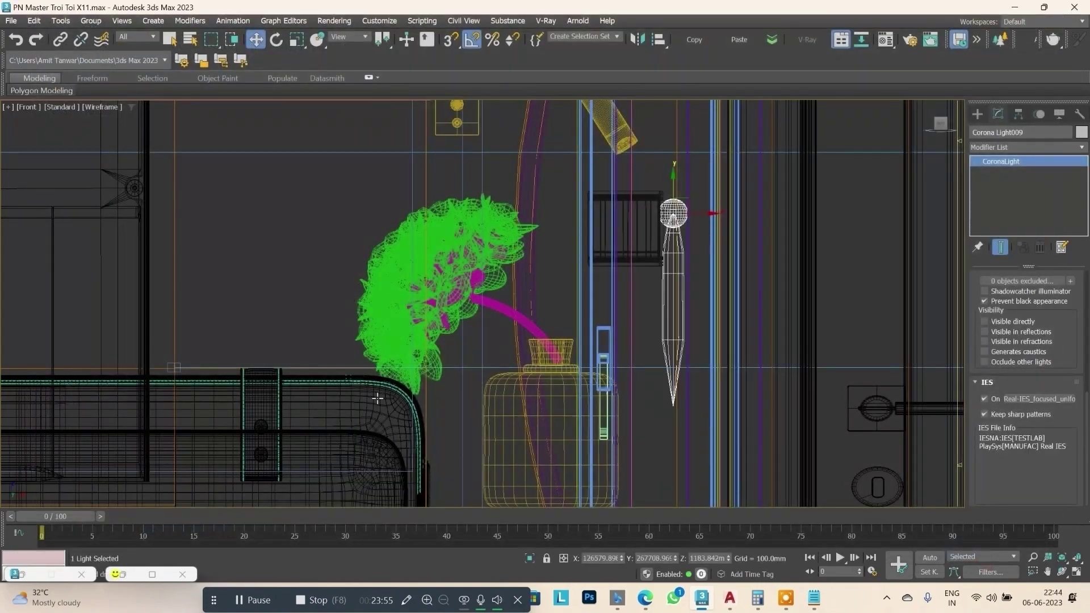
{"action": "scroll", "coordinate": [700, 292], "scroll_direction": "down", "scroll_amount": 3}
{"action": "middle_click_drag", "start_coordinate": [700, 291], "coordinate": [695, 300], "text": "alt"}
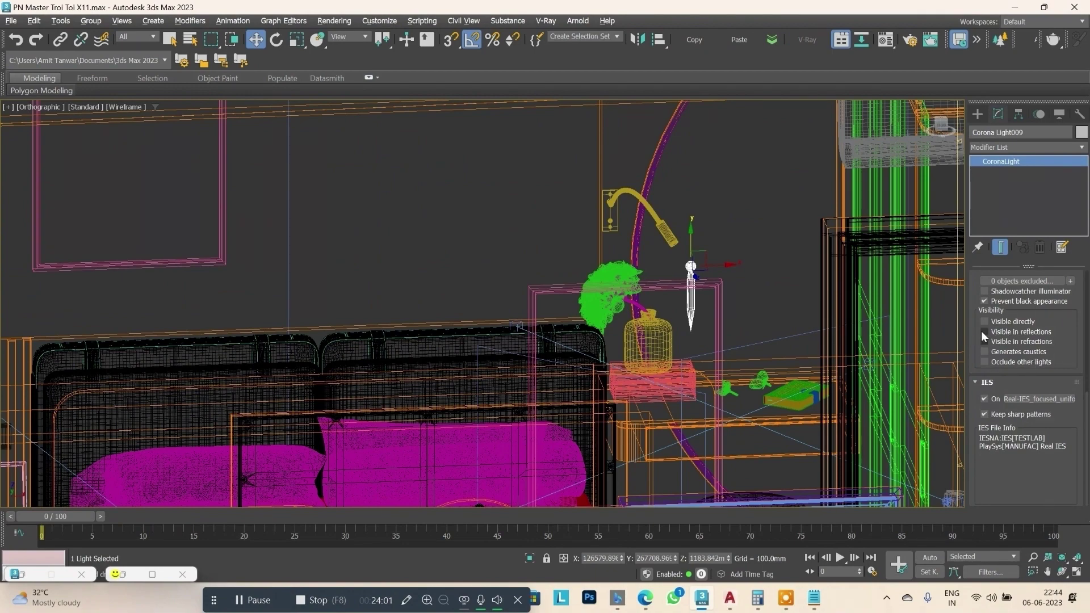
{"action": "scroll", "coordinate": [482, 300], "scroll_direction": "down", "scroll_amount": 5}
{"action": "scroll", "coordinate": [483, 301], "scroll_direction": "up", "scroll_amount": 1}
Maximize the CoronaCamera001 view, inspect the render, and shrink the frame buffer to 472×379.
{"action": "key", "text": "alt+w"}
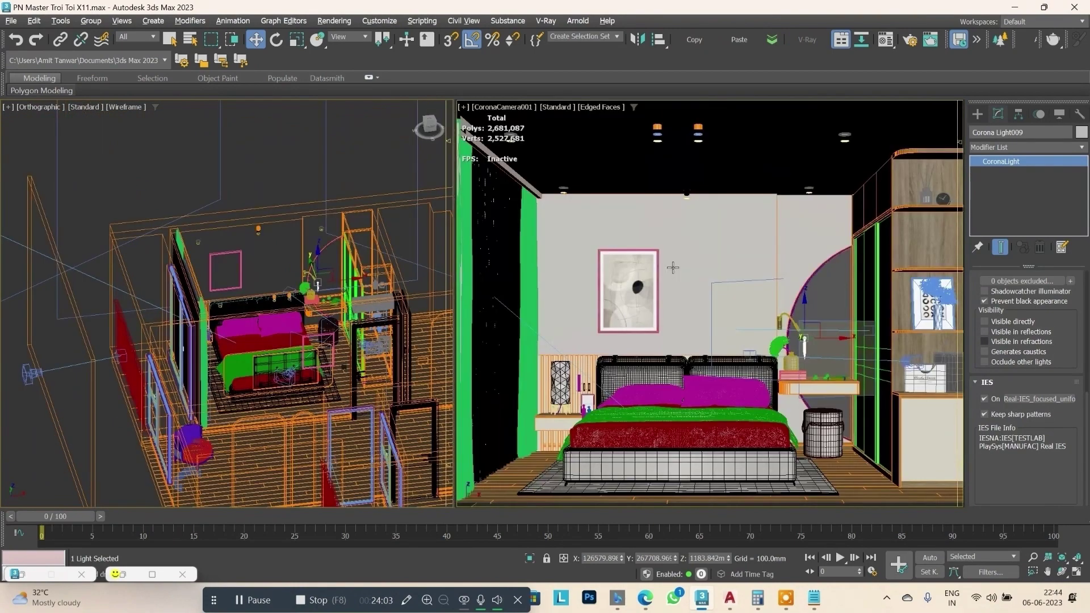
{"action": "key", "text": "alt+w"}
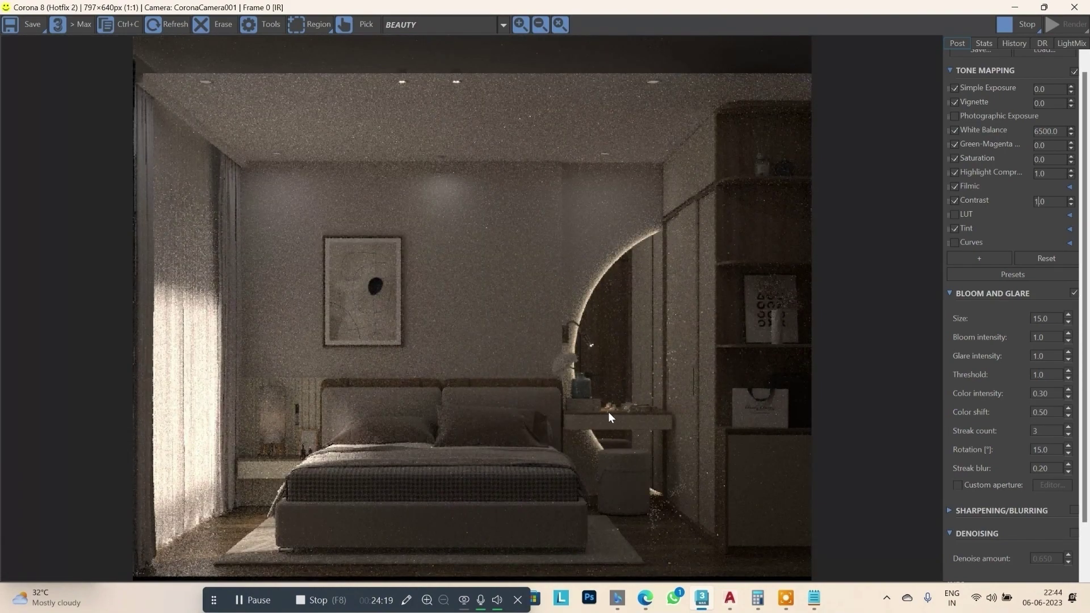
{"action": "scroll", "coordinate": [608, 411], "scroll_direction": "up", "scroll_amount": 1}
{"action": "scroll", "coordinate": [648, 406], "scroll_direction": "down", "scroll_amount": 1}
{"action": "scroll", "coordinate": [256, 409], "scroll_direction": "up", "scroll_amount": 1}
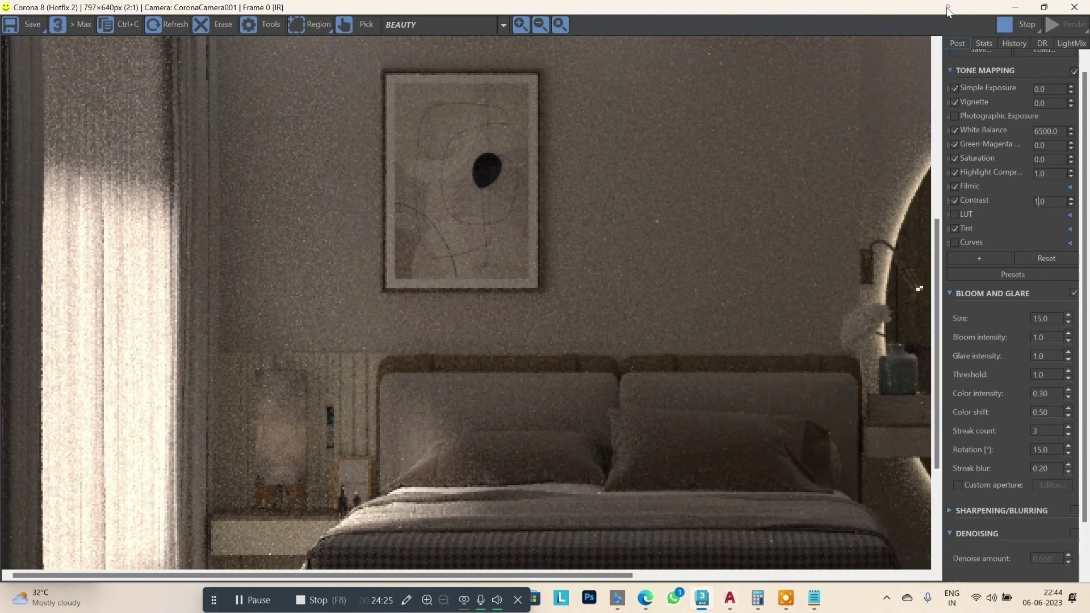
{"action": "left_click", "coordinate": [1043, 7]}
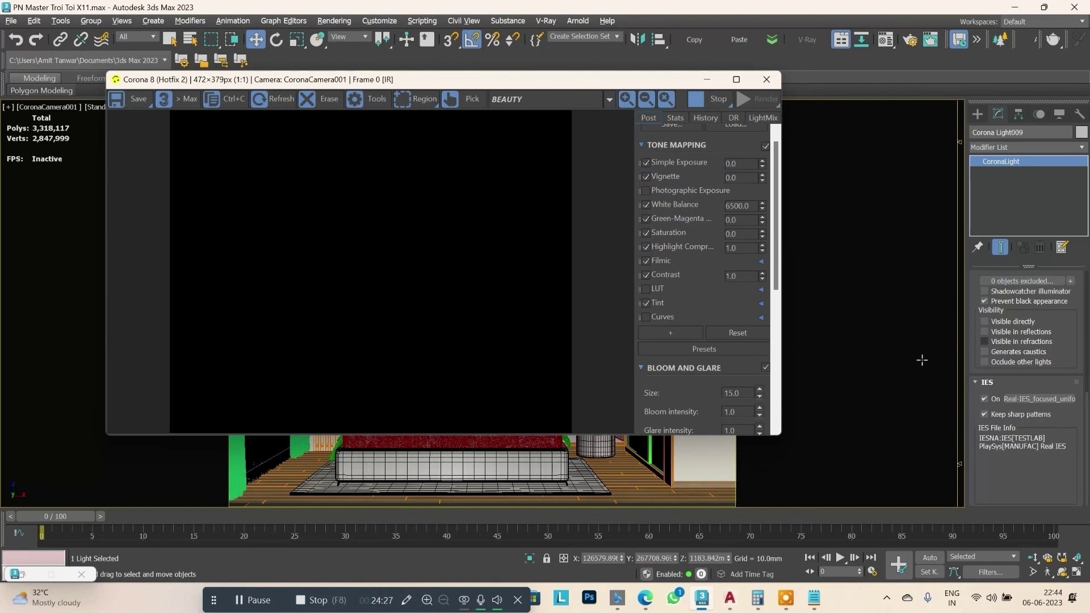
Limit the selection filter to Lights and select sphere light Corona Light008.
{"action": "mouse_move", "coordinate": [491, 86]}
{"action": "left_mouse_down"}
{"action": "mouse_move", "coordinate": [602, 61]}
{"action": "mouse_move", "coordinate": [746, 131]}
{"action": "left_mouse_up"}
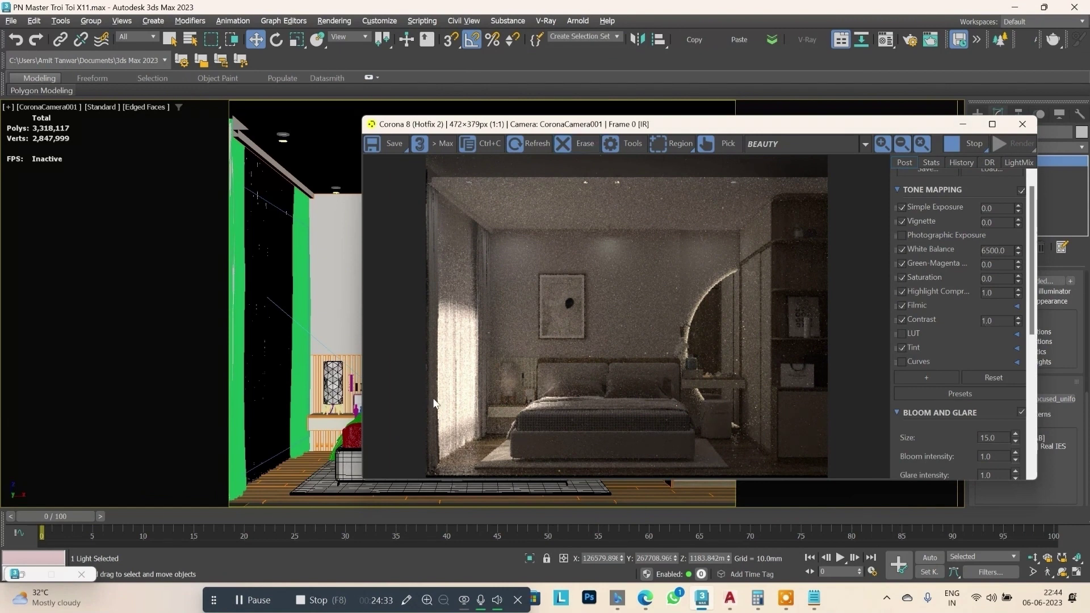
{"action": "left_click", "coordinate": [134, 37]}
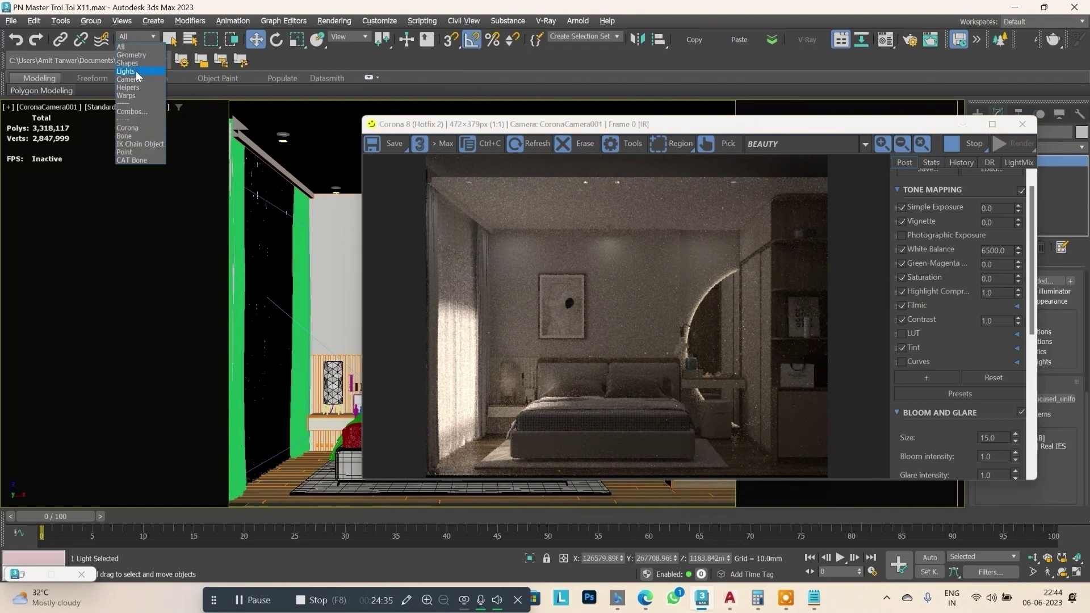
{"action": "left_click", "coordinate": [137, 73]}
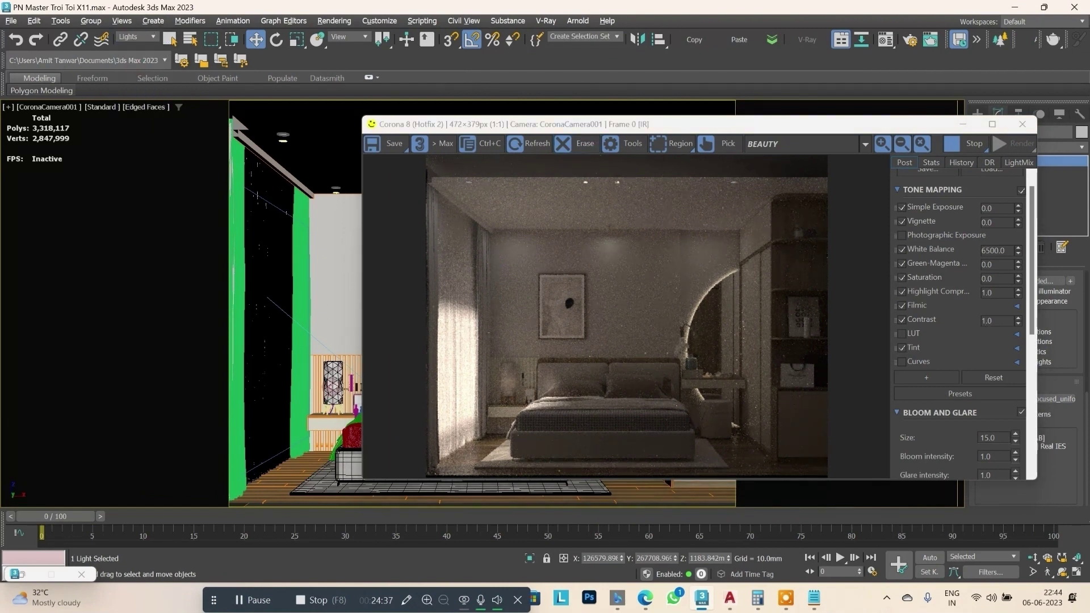
{"action": "left_click", "coordinate": [336, 388]}
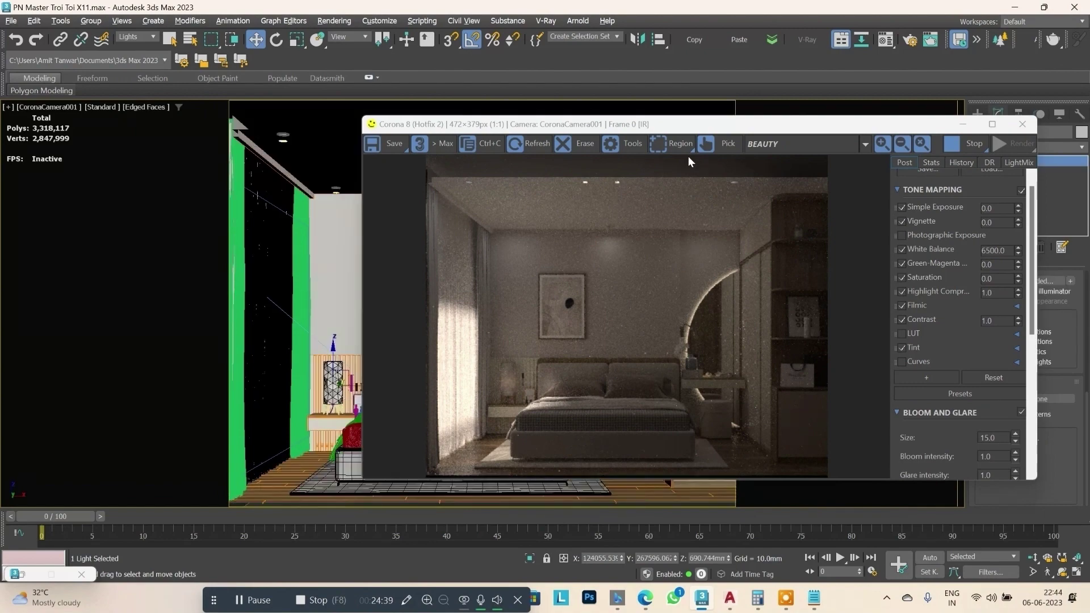
{"action": "left_click_drag", "start_coordinate": [690, 123], "coordinate": [330, 160]}
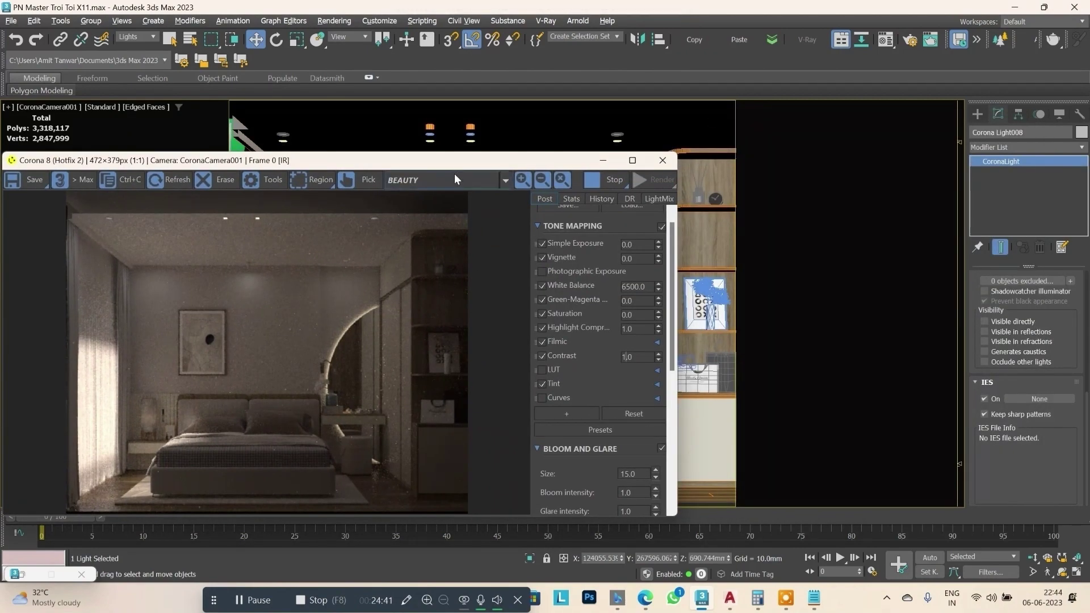
{"action": "left_click_drag", "start_coordinate": [481, 153], "coordinate": [547, 96]}
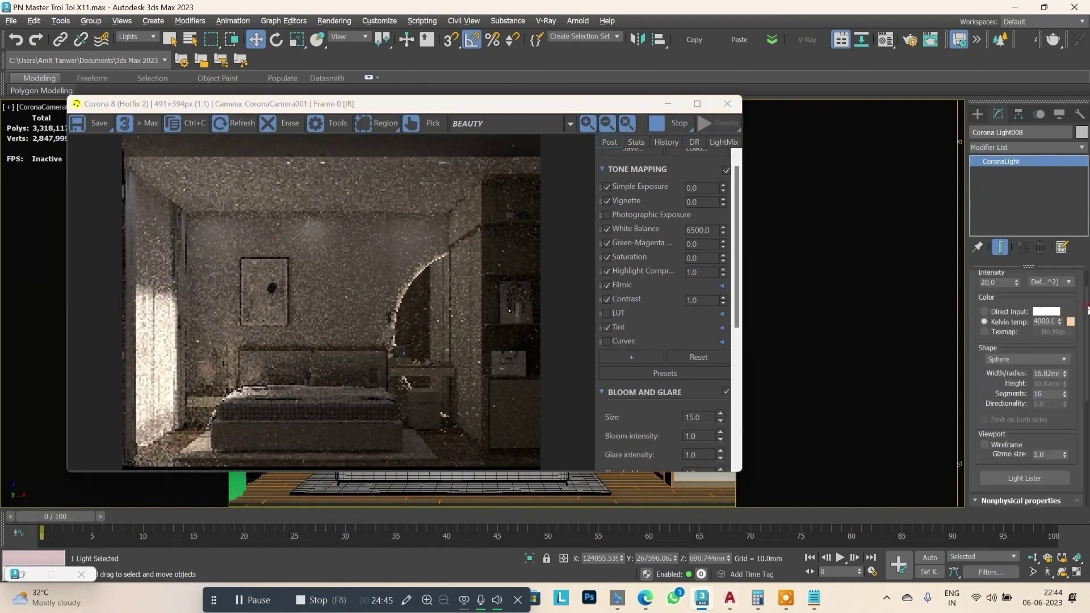
{"action": "scroll", "coordinate": [1016, 318], "scroll_direction": "up", "scroll_amount": 5}
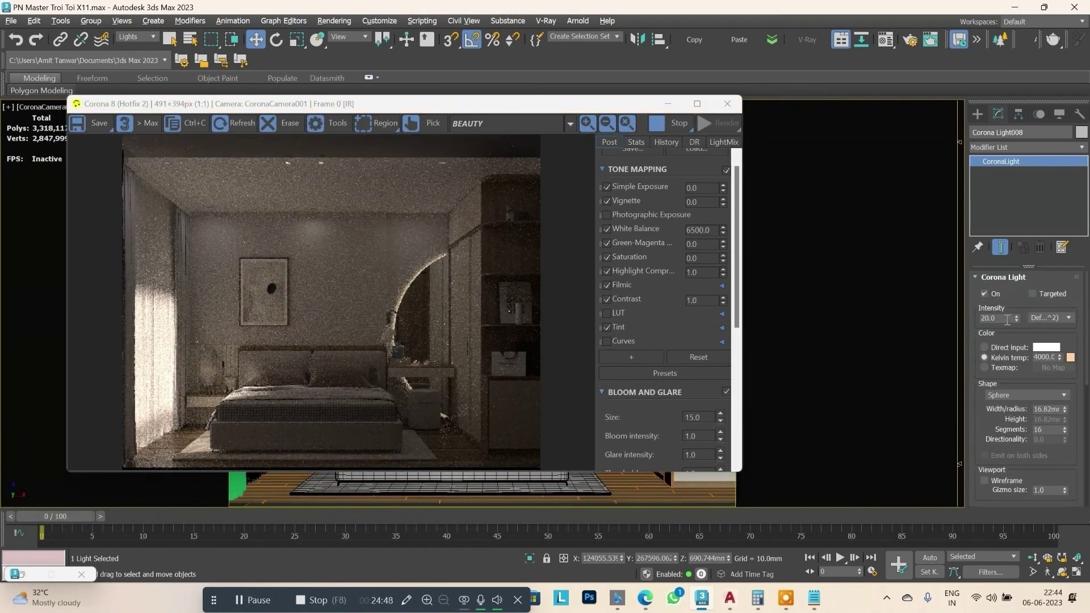
Set Corona Light008's intensity to 50, then raise it to 60.
{"action": "left_click_drag", "start_coordinate": [994, 316], "coordinate": [972, 321]}
{"action": "type", "text": "50"}
{"action": "key", "text": "Return"}
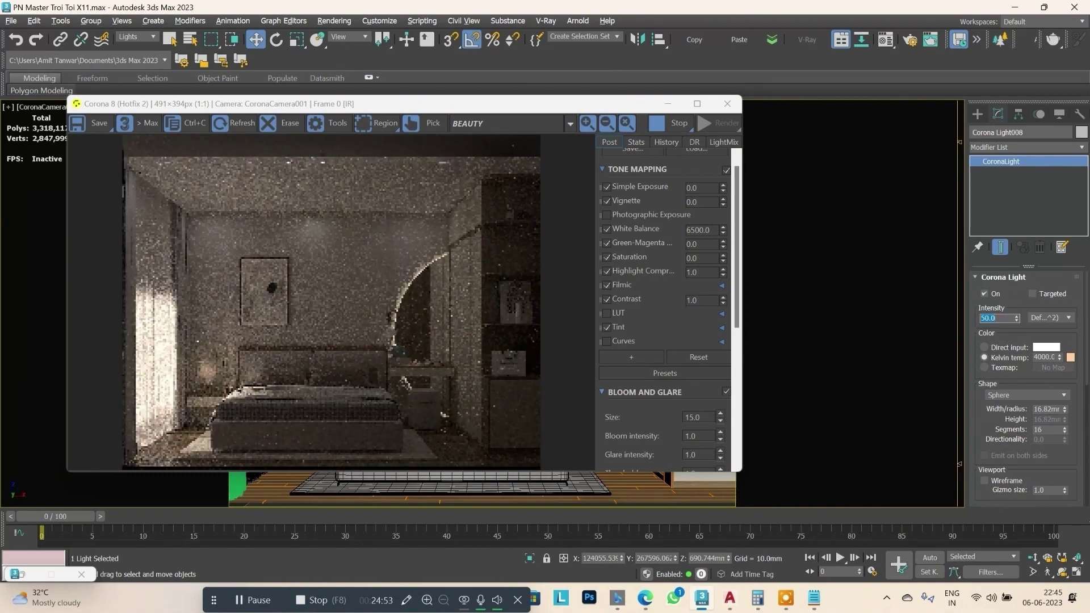
{"action": "type", "text": "60"}
{"action": "key", "text": "Return"}
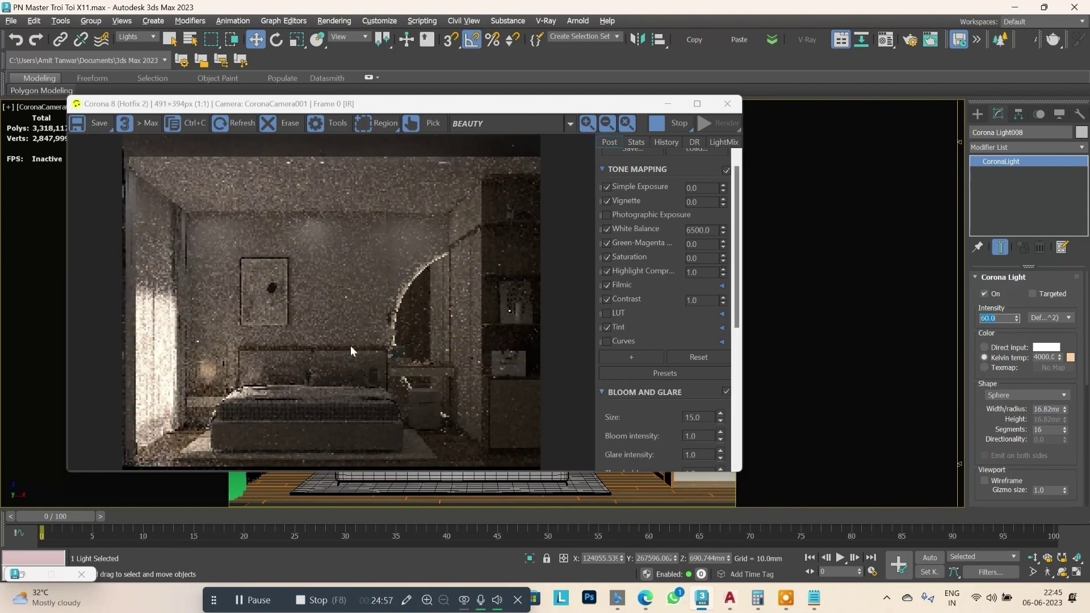
Enable visibility directly, in reflections and refractions, plus caustics and Occlude other lights.
{"action": "left_click_drag", "start_coordinate": [1087, 341], "coordinate": [1087, 464]}
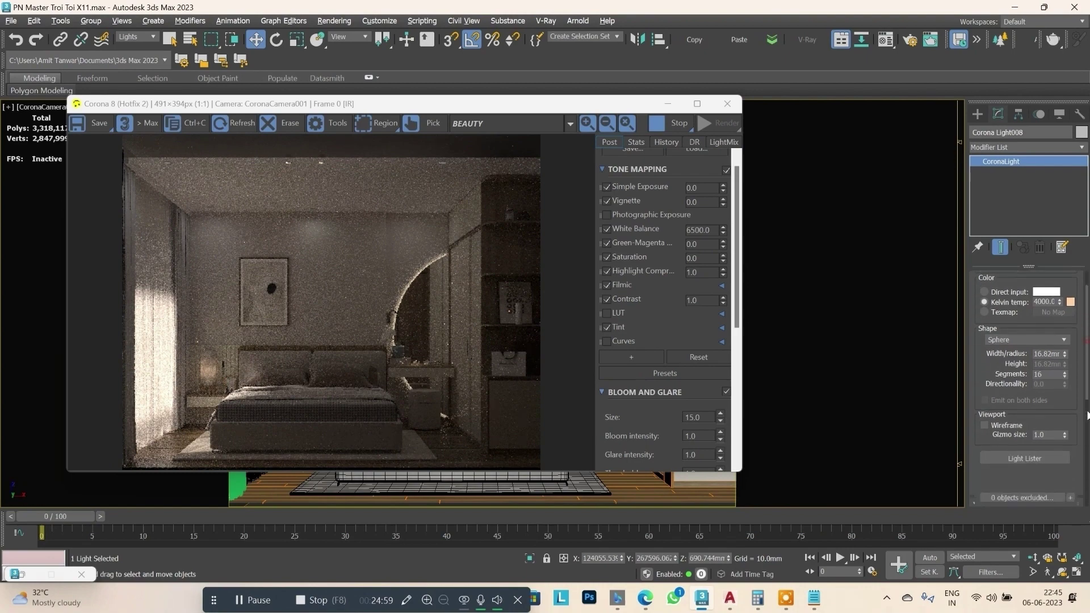
{"action": "left_click", "coordinate": [984, 372]}
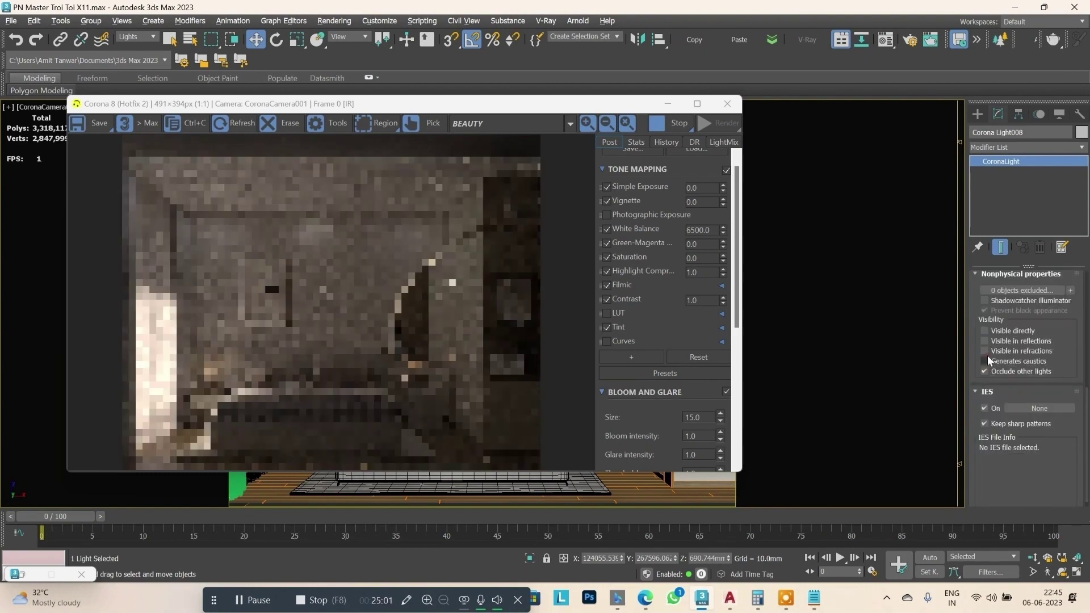
{"action": "left_click", "coordinate": [985, 351]}
{"action": "left_click", "coordinate": [985, 330]}
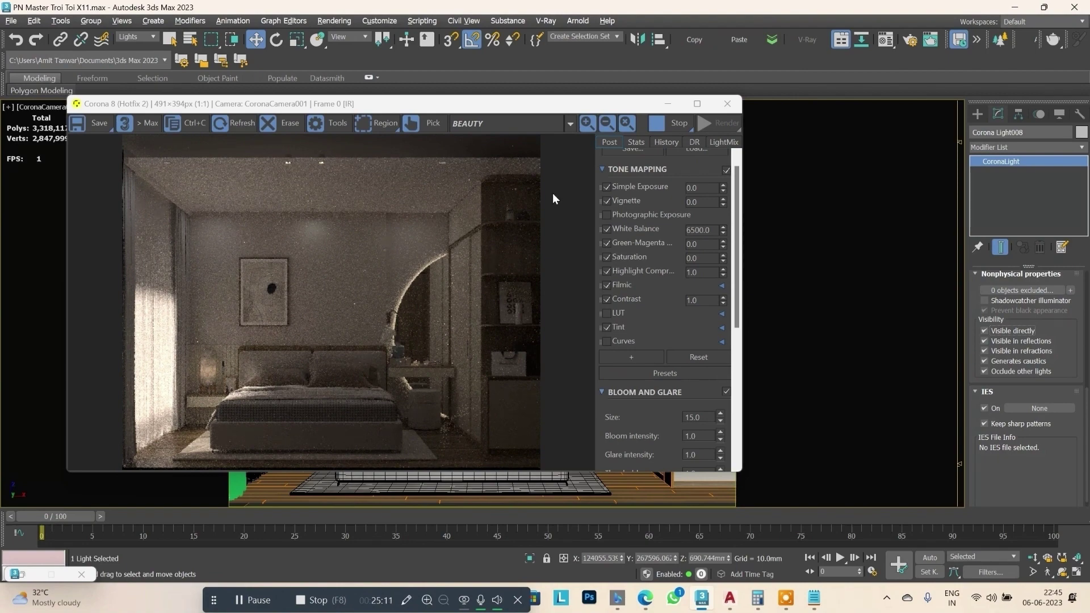
{"action": "left_click_drag", "start_coordinate": [585, 103], "coordinate": [608, 359]}
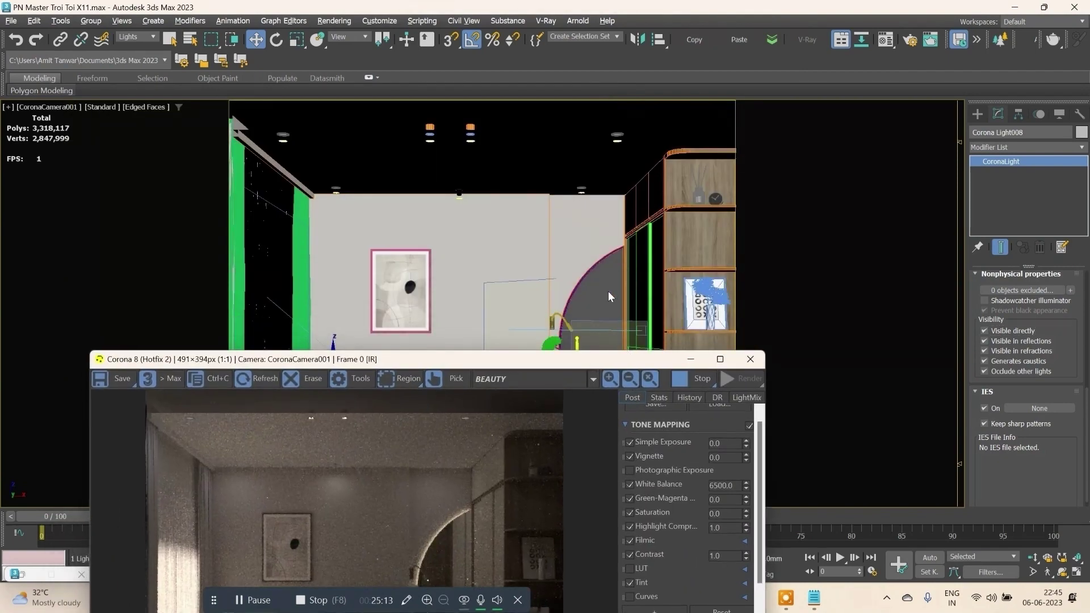
Select ceiling disk light Corona Light002 and scroll its settings down to the IES rollout.
{"action": "left_click", "coordinate": [582, 193]}
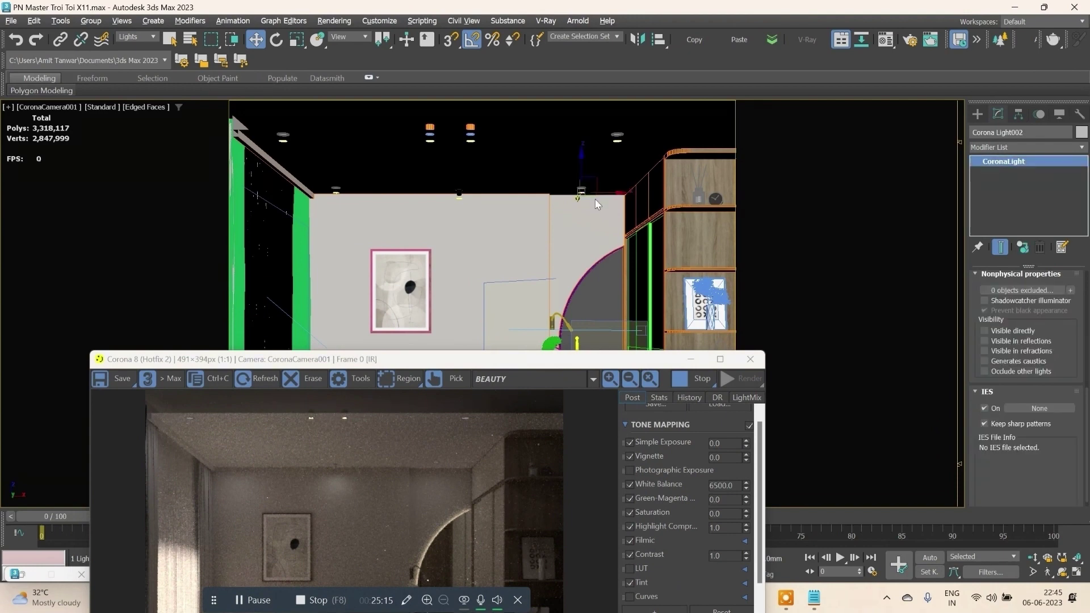
{"action": "scroll", "coordinate": [1088, 314], "scroll_direction": "up", "scroll_amount": 5}
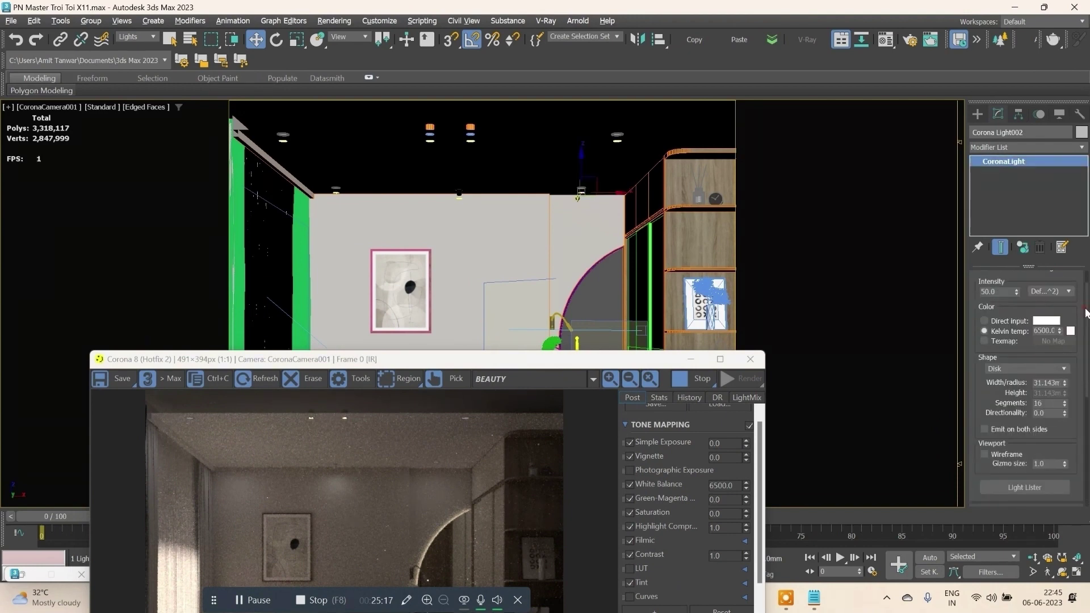
{"action": "scroll", "coordinate": [1088, 304], "scroll_direction": "up", "scroll_amount": 5}
{"action": "left_click_drag", "start_coordinate": [1088, 305], "coordinate": [1082, 416]}
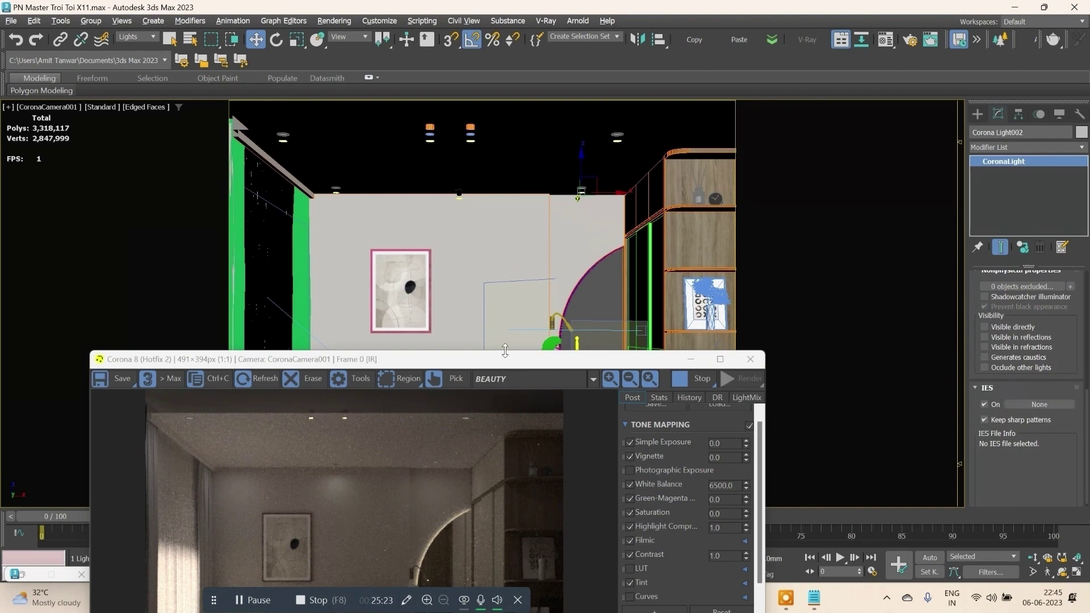
{"action": "left_click_drag", "start_coordinate": [486, 359], "coordinate": [473, 292]}
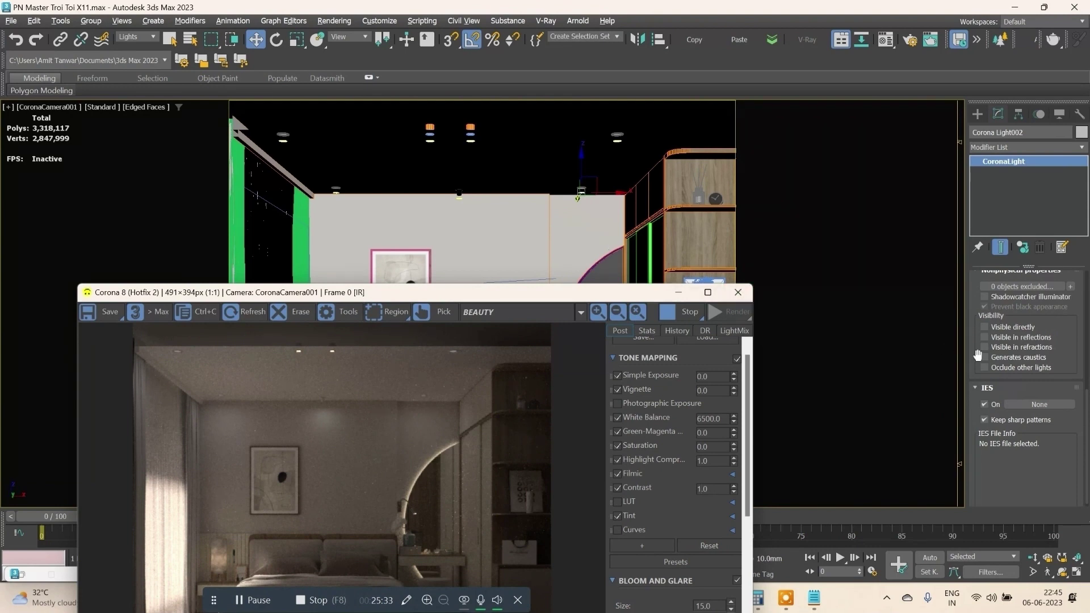
Try the soft warm white spotlight IES profile, then the intense pure white downlight profile.
{"action": "left_click", "coordinate": [1049, 407]}
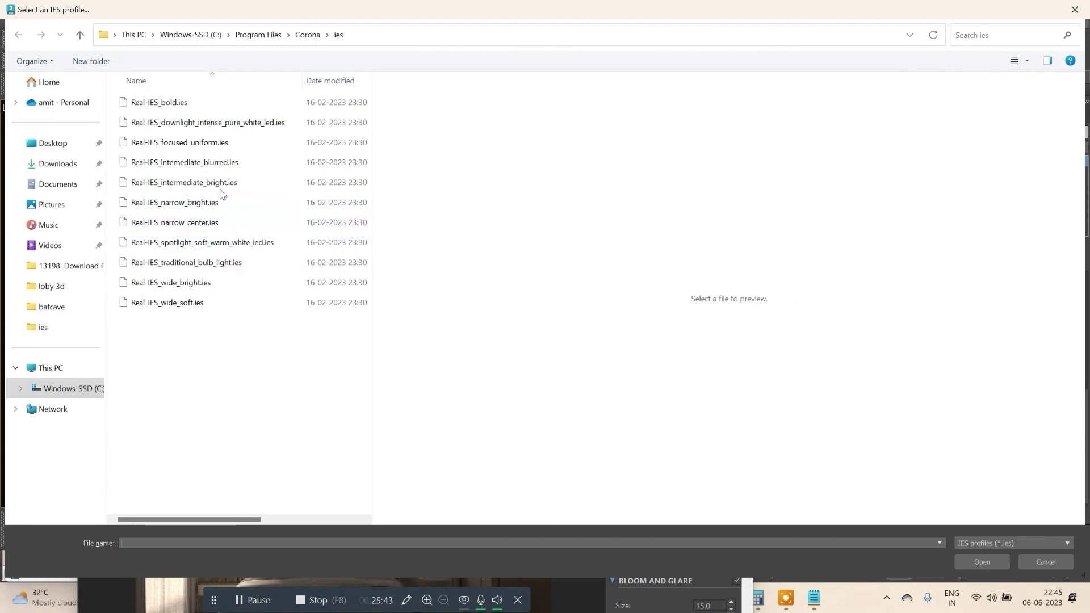
{"action": "left_click", "coordinate": [220, 250]}
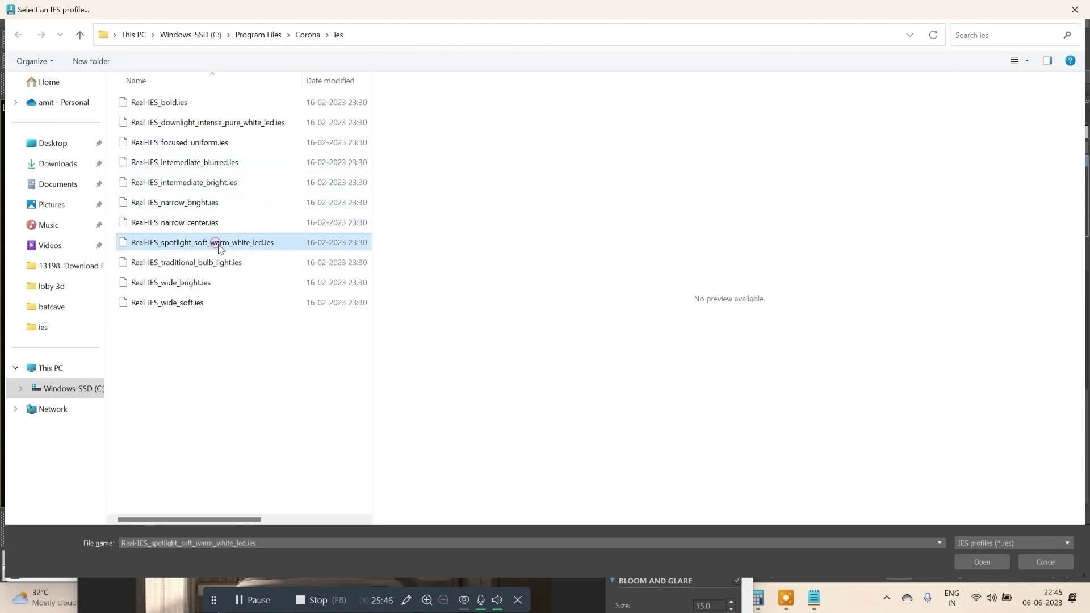
{"action": "left_click", "coordinate": [990, 562]}
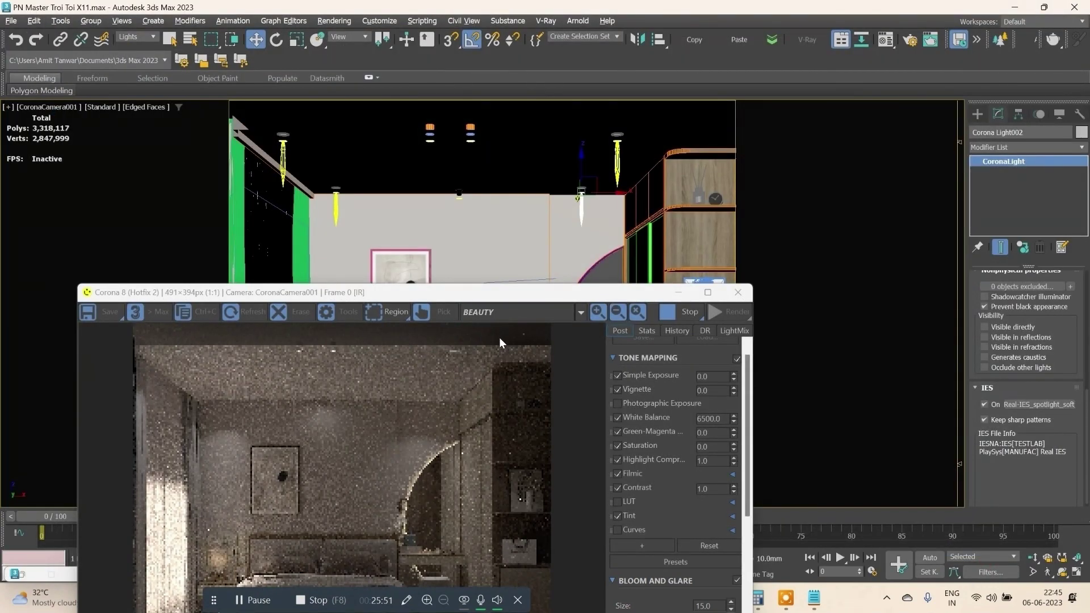
{"action": "mouse_move", "coordinate": [455, 296]}
{"action": "left_mouse_down"}
{"action": "mouse_move", "coordinate": [495, 221]}
{"action": "mouse_move", "coordinate": [470, 307]}
{"action": "left_mouse_up"}
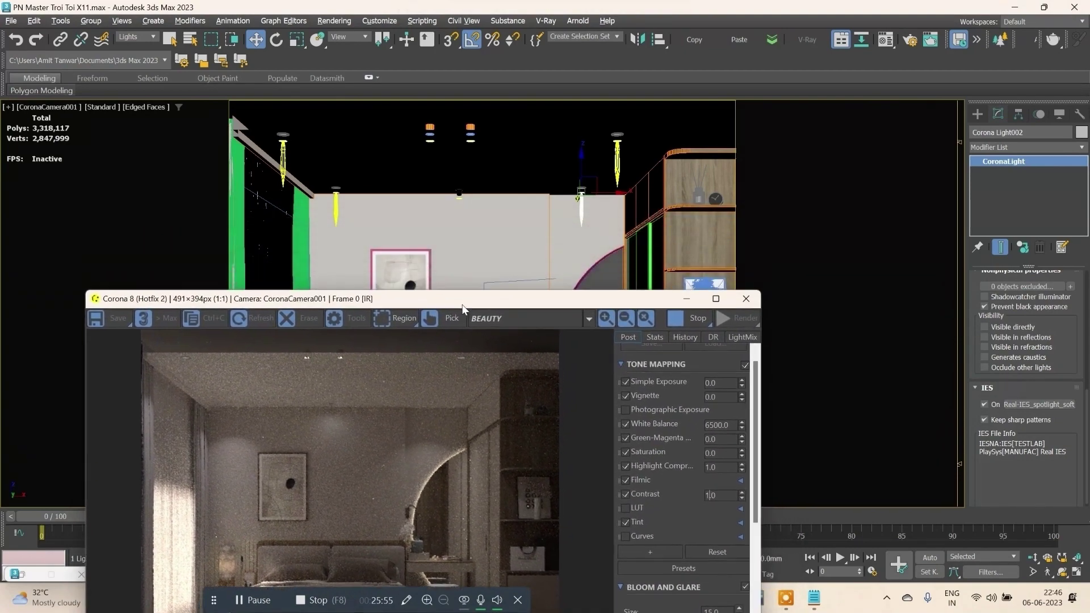
{"action": "left_click", "coordinate": [1049, 407]}
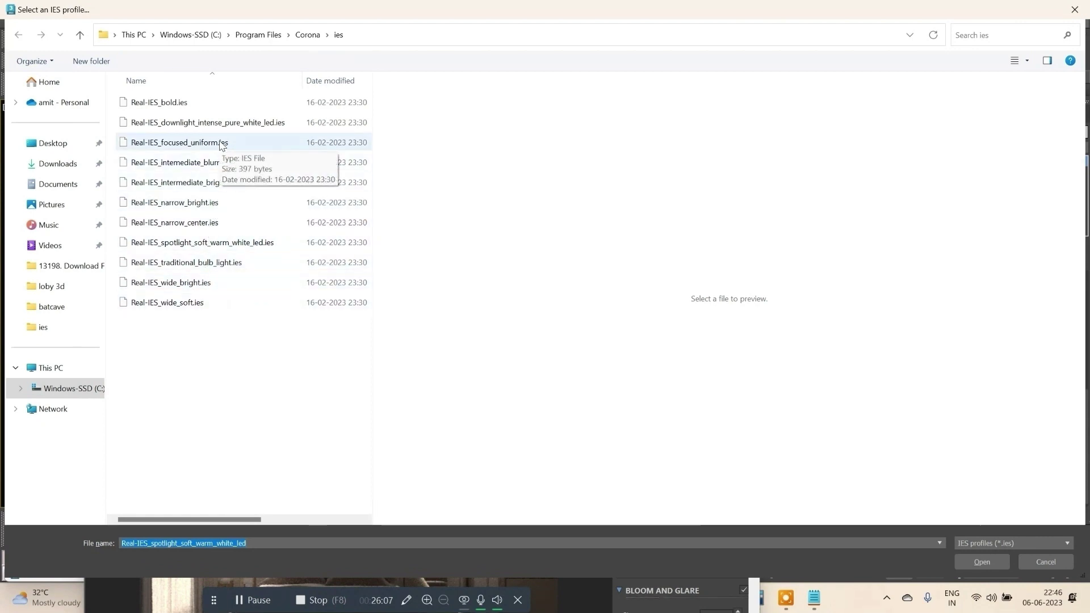
{"action": "left_click", "coordinate": [234, 131]}
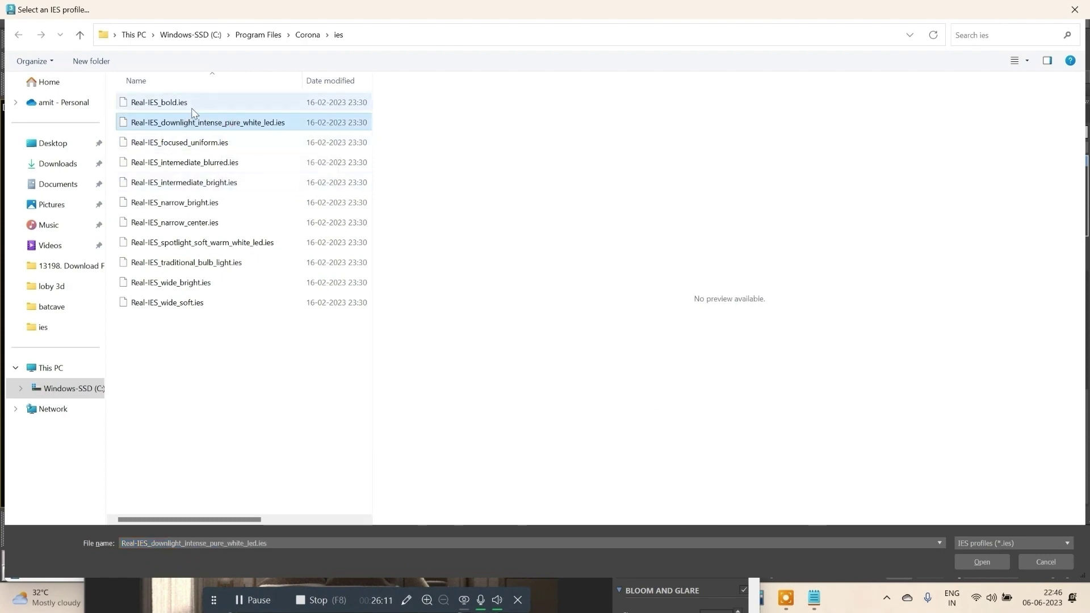
{"action": "left_click", "coordinate": [983, 562]}
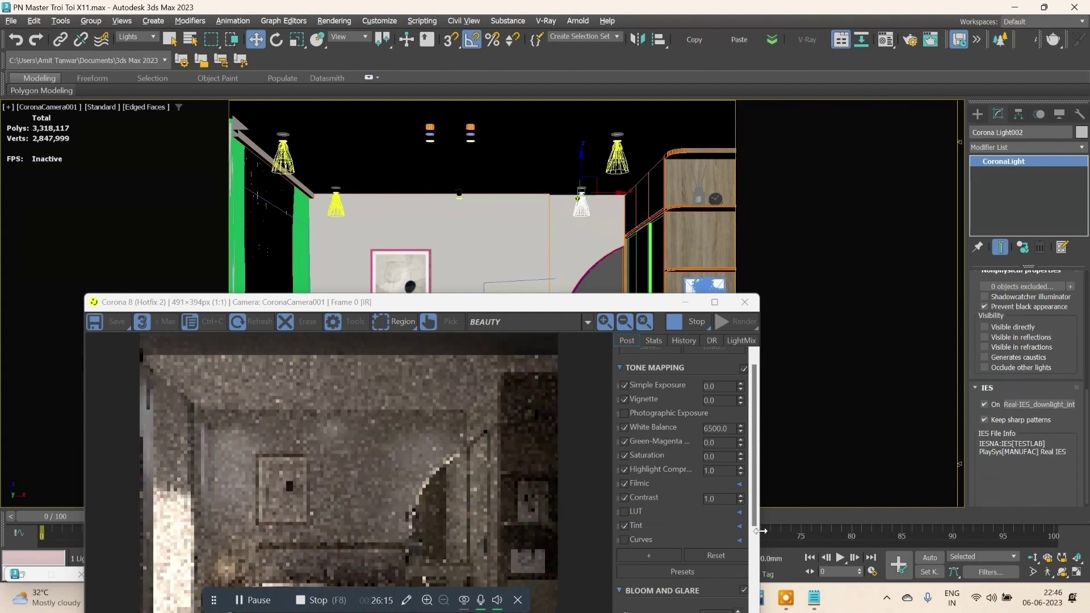
Load Real-IES_focused_uniform.ies onto Corona Light002 and check the ceiling lights in the render.
{"action": "left_click", "coordinate": [1051, 403]}
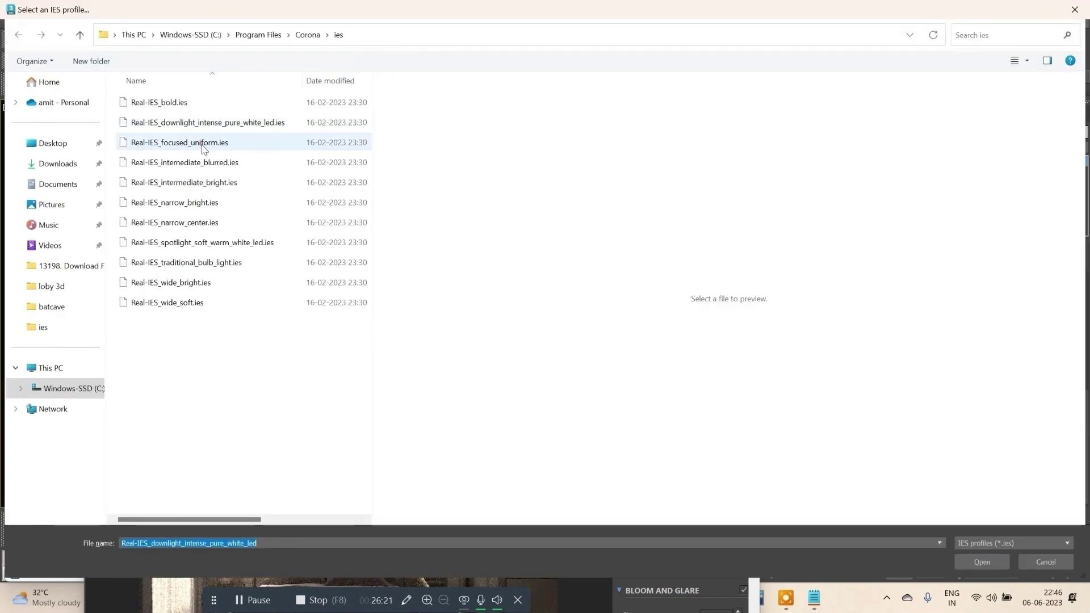
{"action": "left_click", "coordinate": [204, 147]}
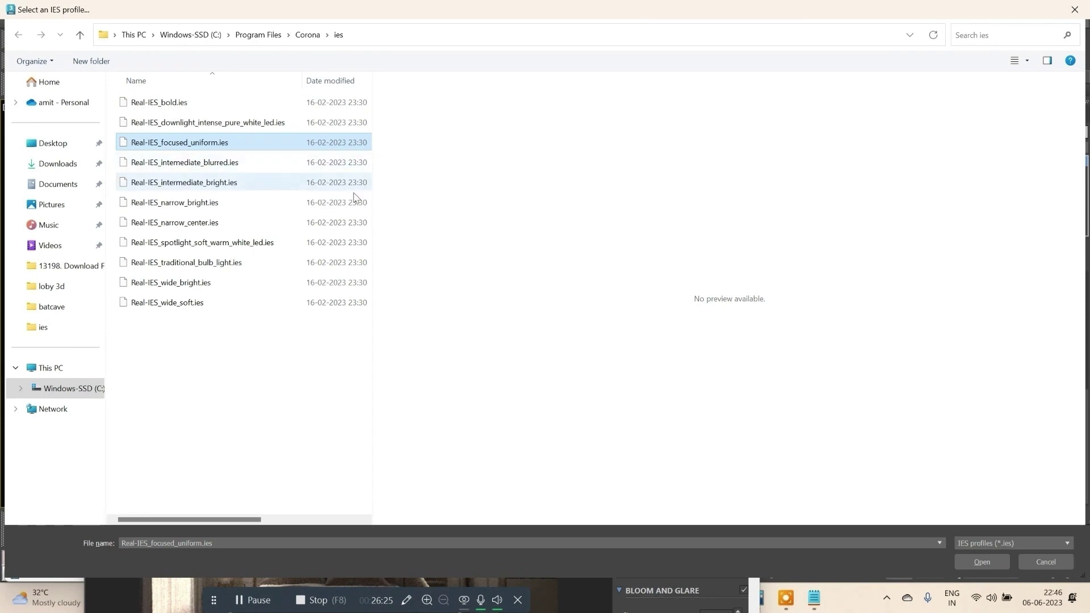
{"action": "left_click", "coordinate": [982, 562]}
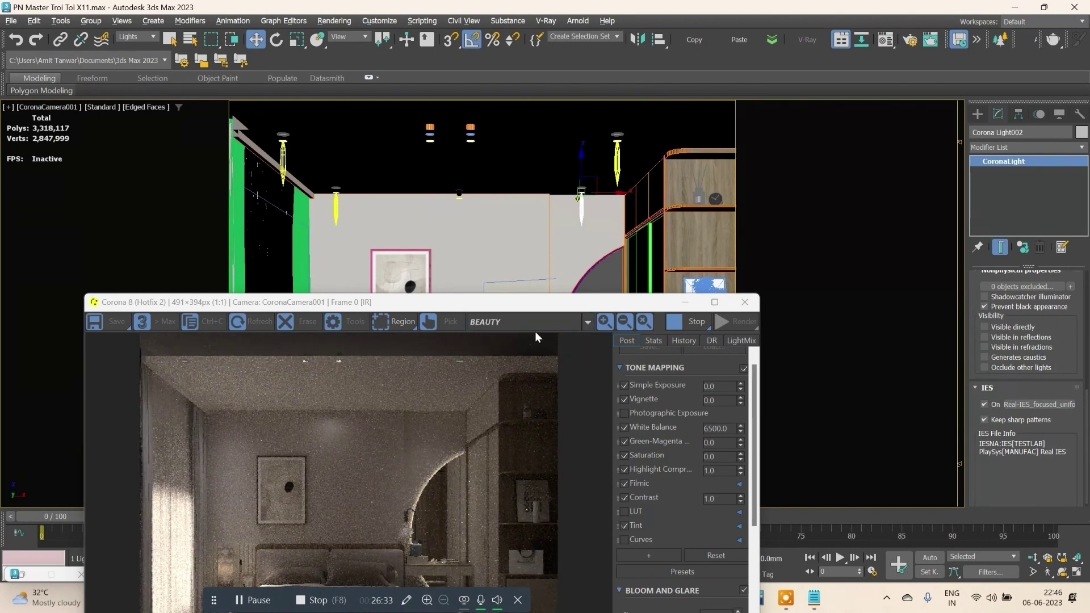
{"action": "left_click_drag", "start_coordinate": [506, 301], "coordinate": [556, 157]}
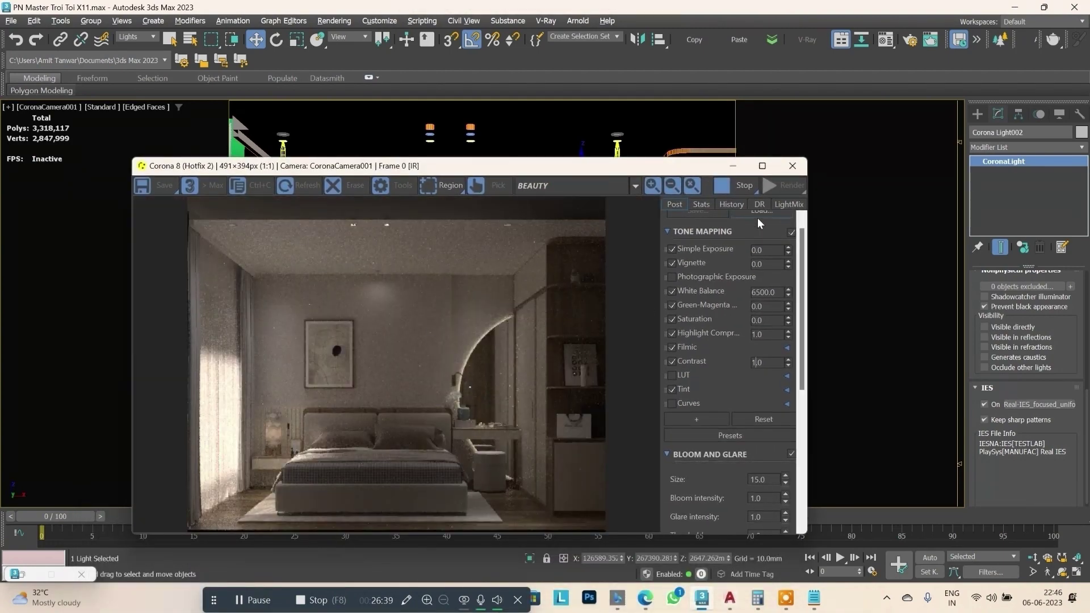
{"action": "scroll", "coordinate": [1085, 386], "scroll_direction": "up", "scroll_amount": 5}
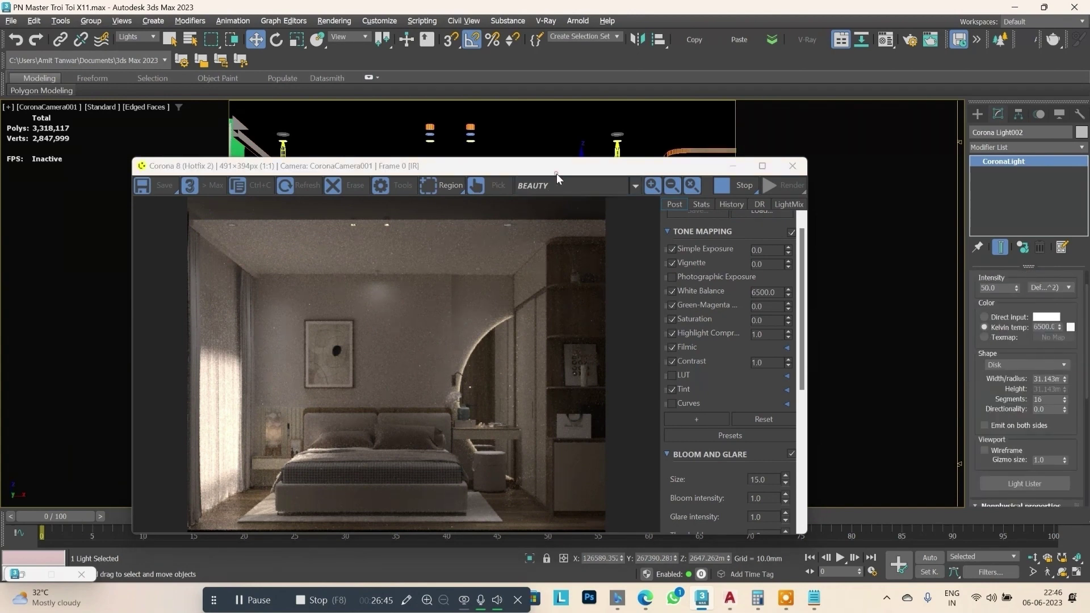
{"action": "left_click_drag", "start_coordinate": [557, 170], "coordinate": [450, 322]}
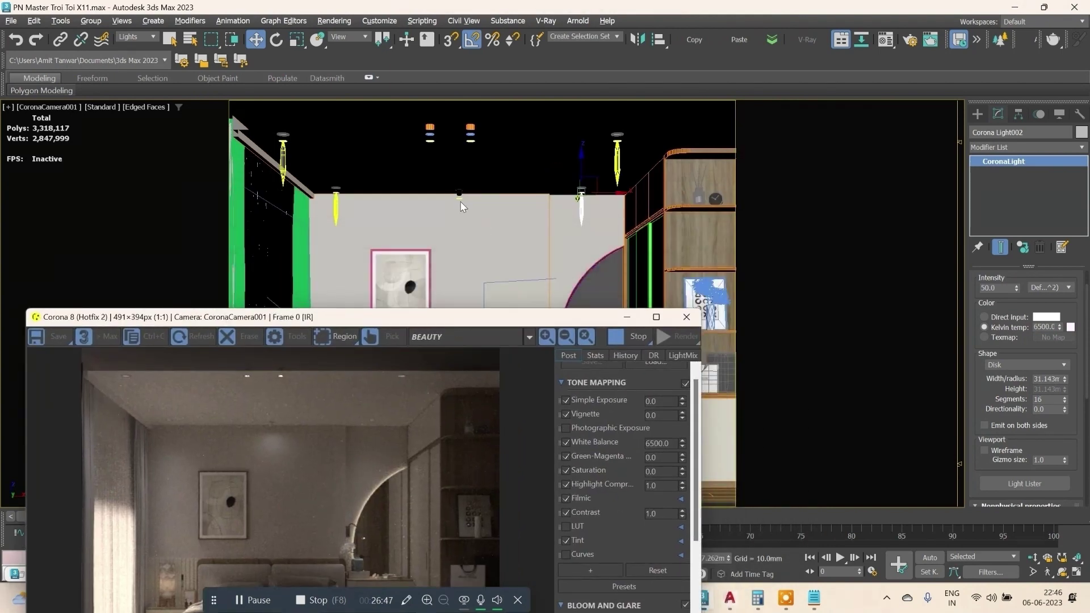
Give ceiling light Corona Light007 the Real-IES_spotlight_soft_warm_white_led IES profile.
{"action": "left_click", "coordinate": [460, 198]}
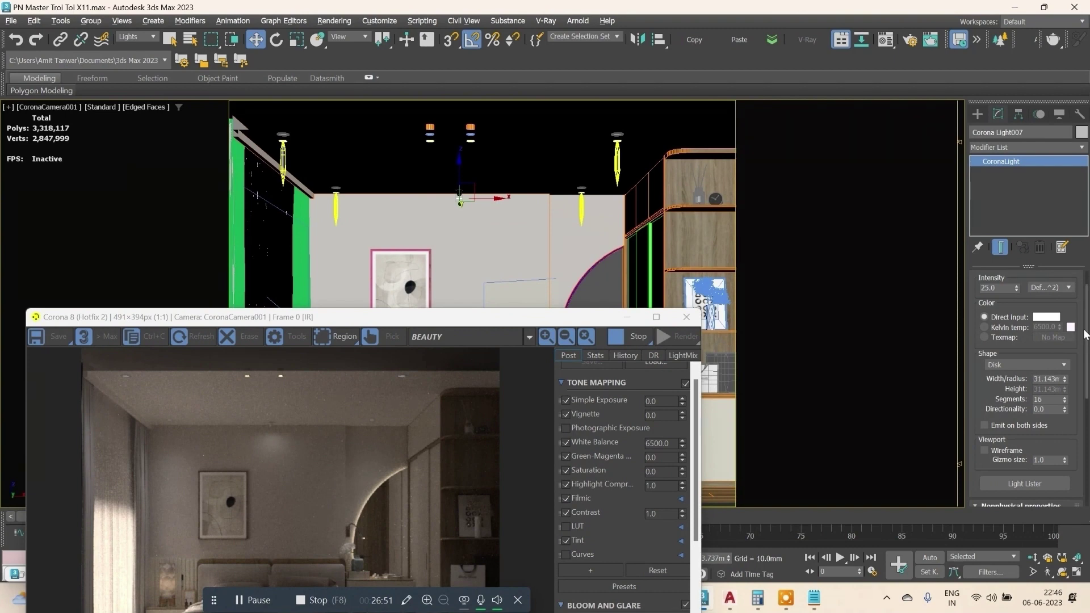
{"action": "scroll", "coordinate": [1088, 373], "scroll_direction": "down", "scroll_amount": 2}
{"action": "scroll", "coordinate": [1088, 373], "scroll_direction": "down", "scroll_amount": 5}
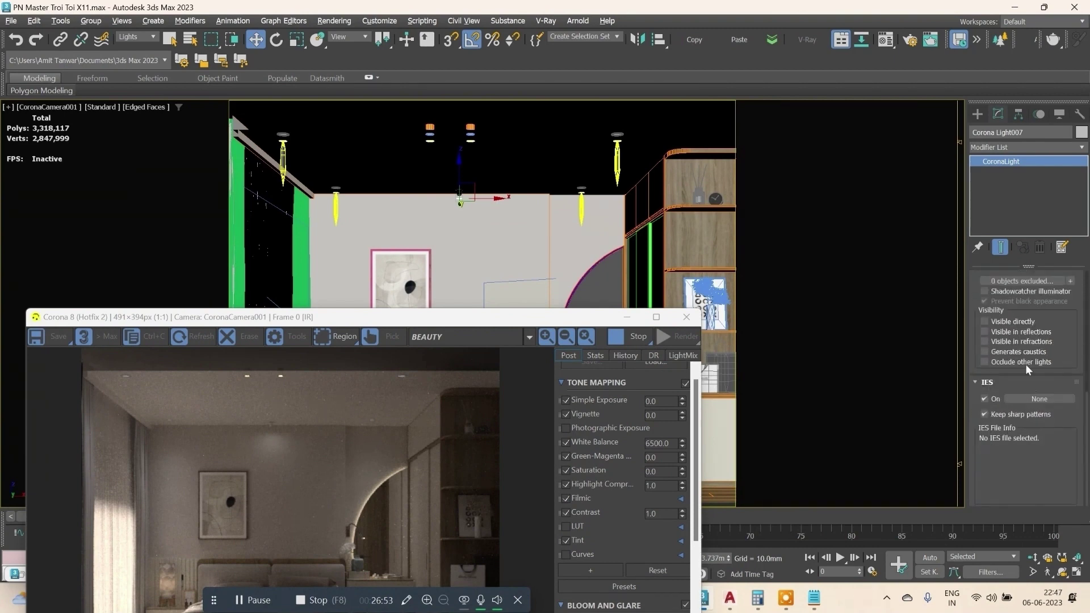
{"action": "left_click", "coordinate": [1039, 398]}
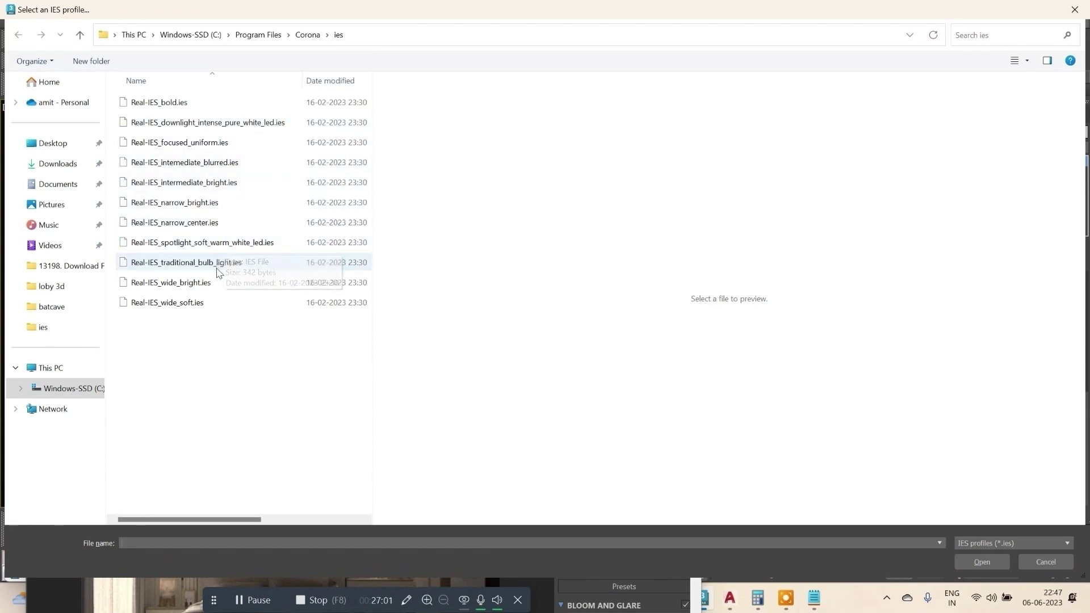
{"action": "left_click", "coordinate": [236, 243]}
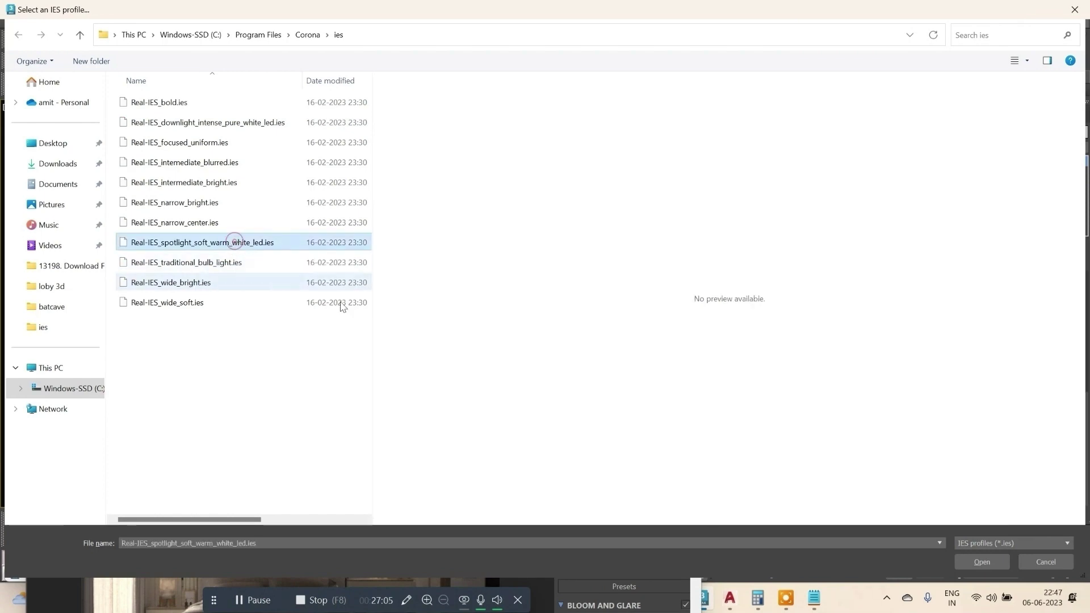
{"action": "left_click", "coordinate": [982, 562]}
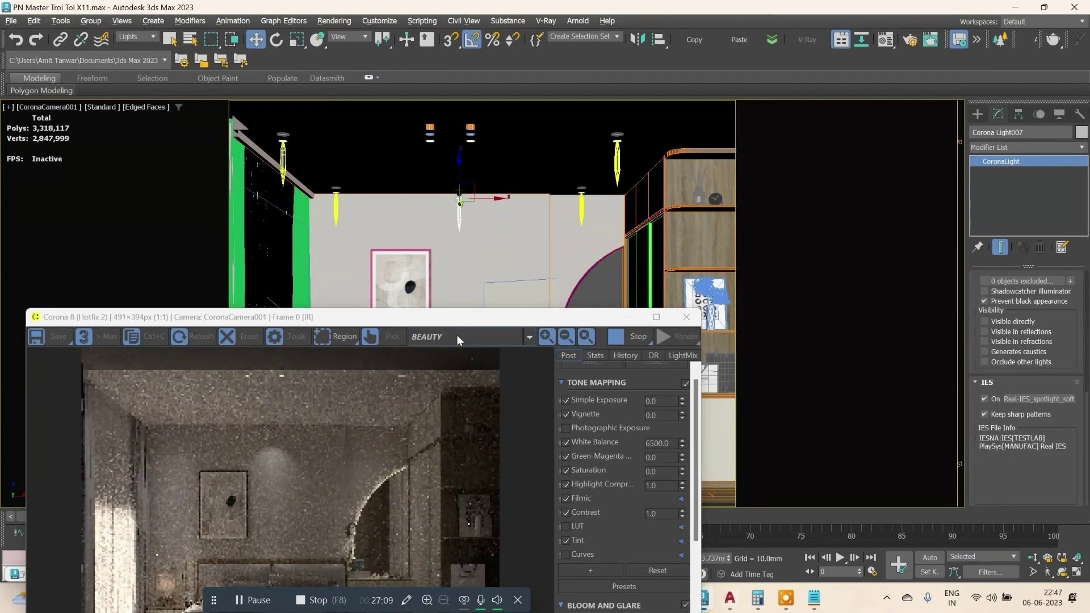
Move the Corona render window down and left to uncover the bedroom camera view.
{"action": "left_click_drag", "start_coordinate": [437, 318], "coordinate": [453, 311]}
{"action": "left_click_drag", "start_coordinate": [520, 275], "coordinate": [556, 181]}
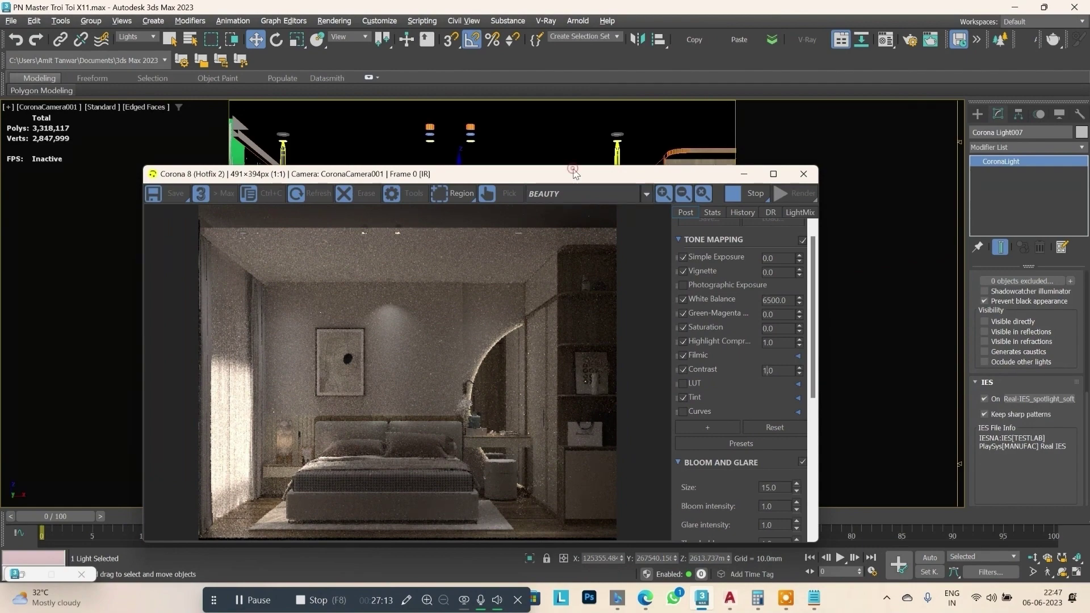
{"action": "left_click_drag", "start_coordinate": [573, 172], "coordinate": [518, 455]}
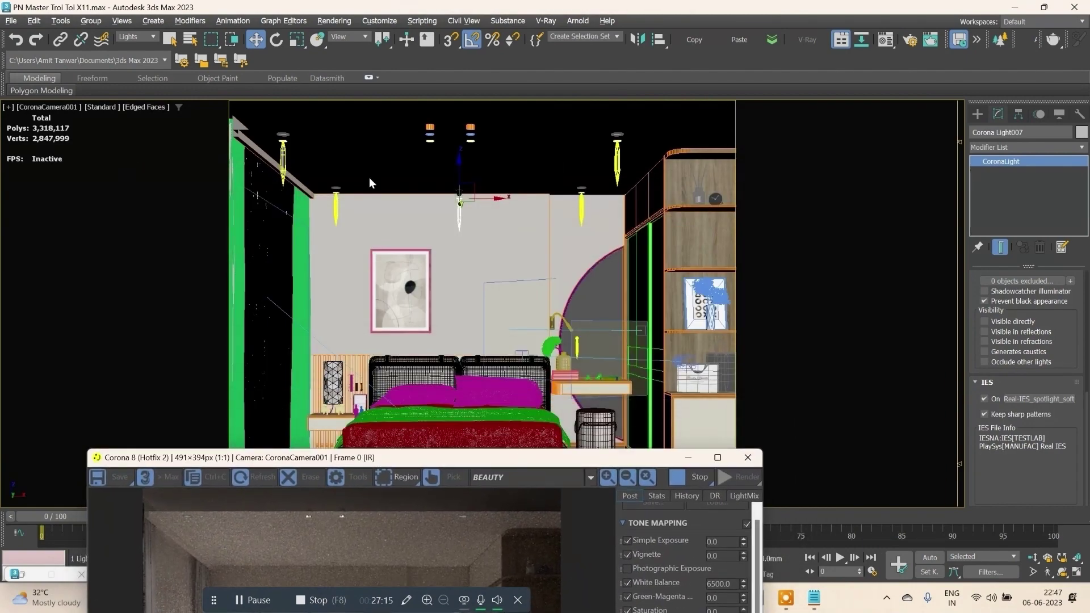
Give ceiling light Corona Light005 the Real-IES_narrow_center IES profile.
{"action": "left_click", "coordinate": [472, 139]}
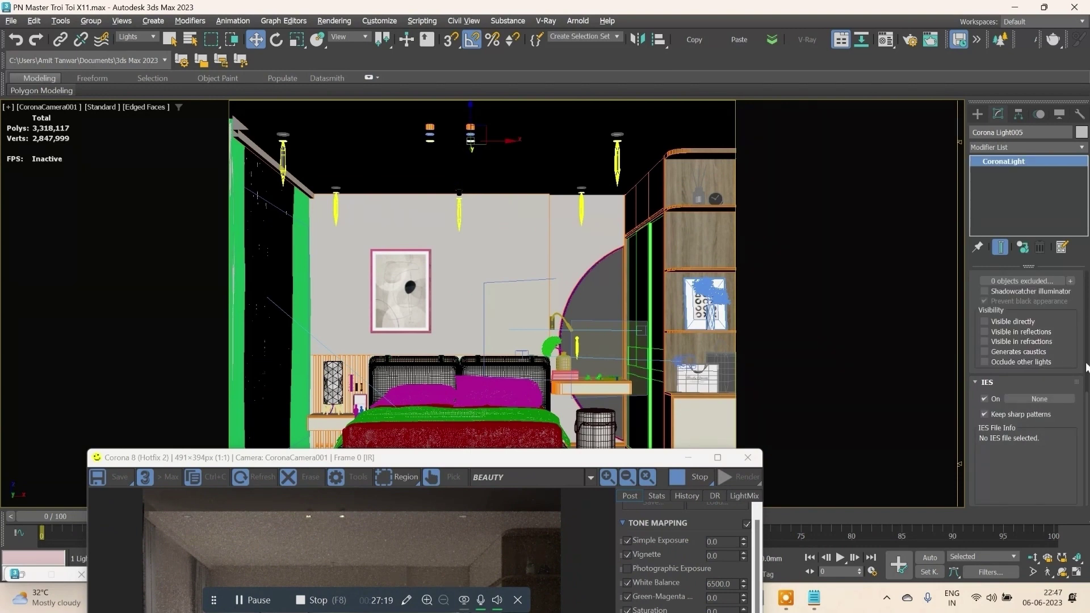
{"action": "left_click", "coordinate": [1048, 400]}
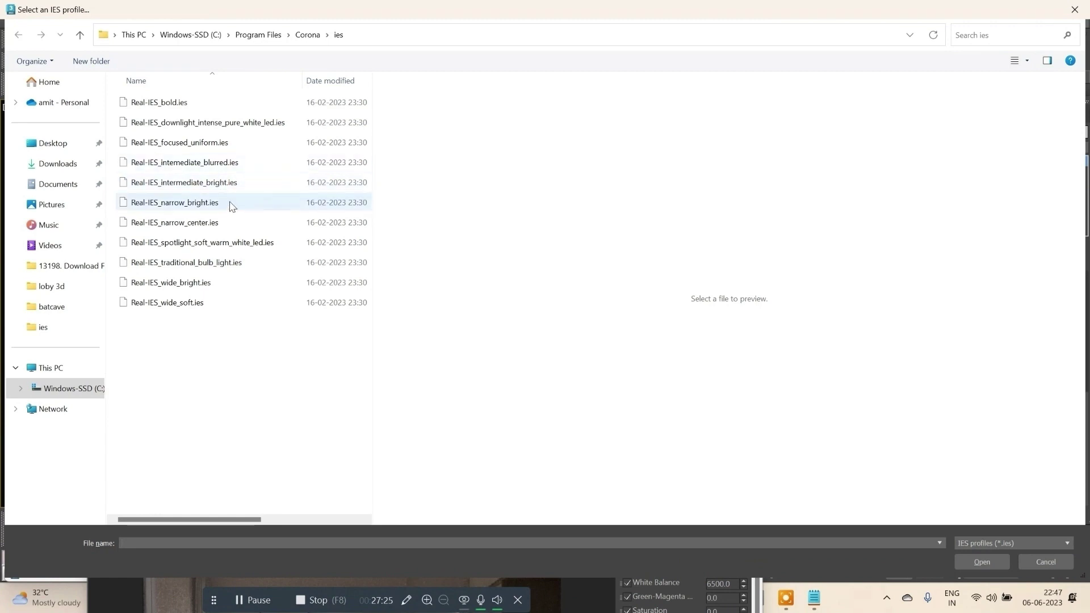
{"action": "left_click", "coordinate": [218, 206]}
{"action": "left_click", "coordinate": [202, 224]}
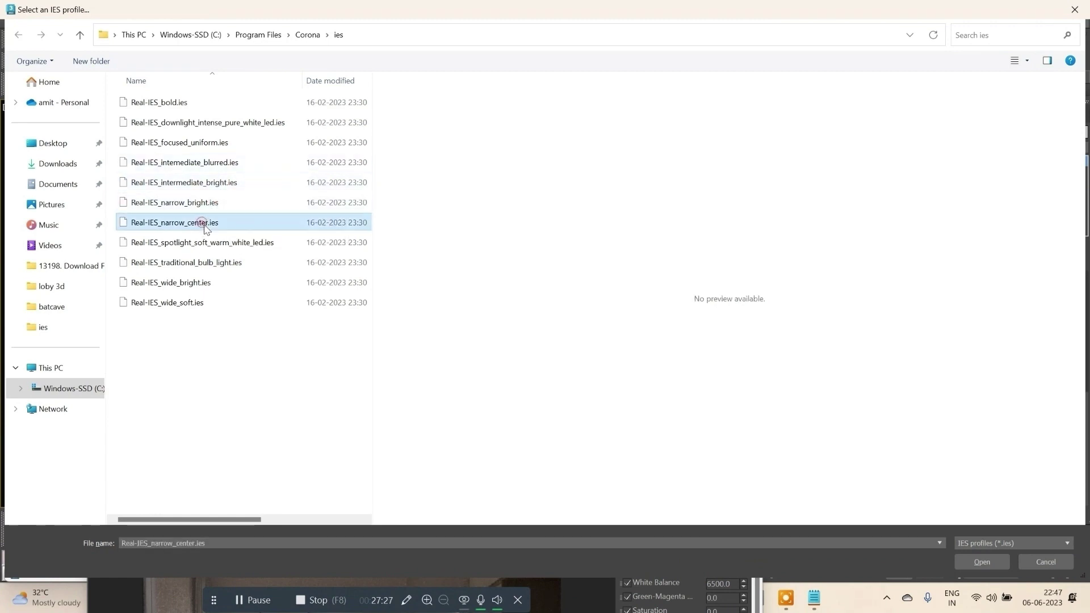
{"action": "left_click", "coordinate": [990, 557]}
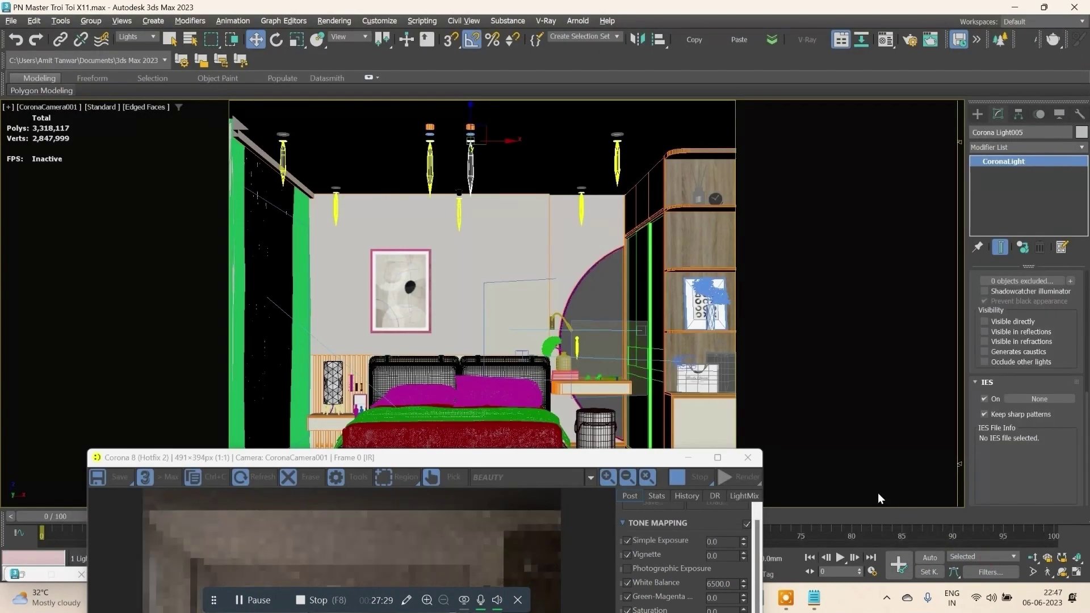
Review the live render full screen, restore the window, and stop the interactive render.
{"action": "left_click_drag", "start_coordinate": [529, 457], "coordinate": [655, 103]}
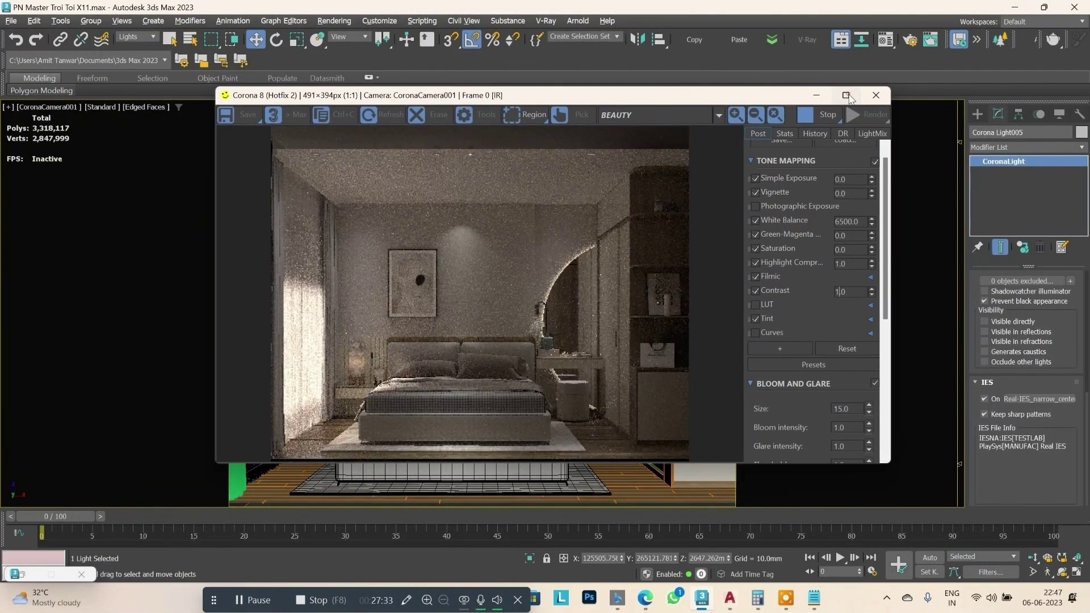
{"action": "left_click", "coordinate": [846, 96]}
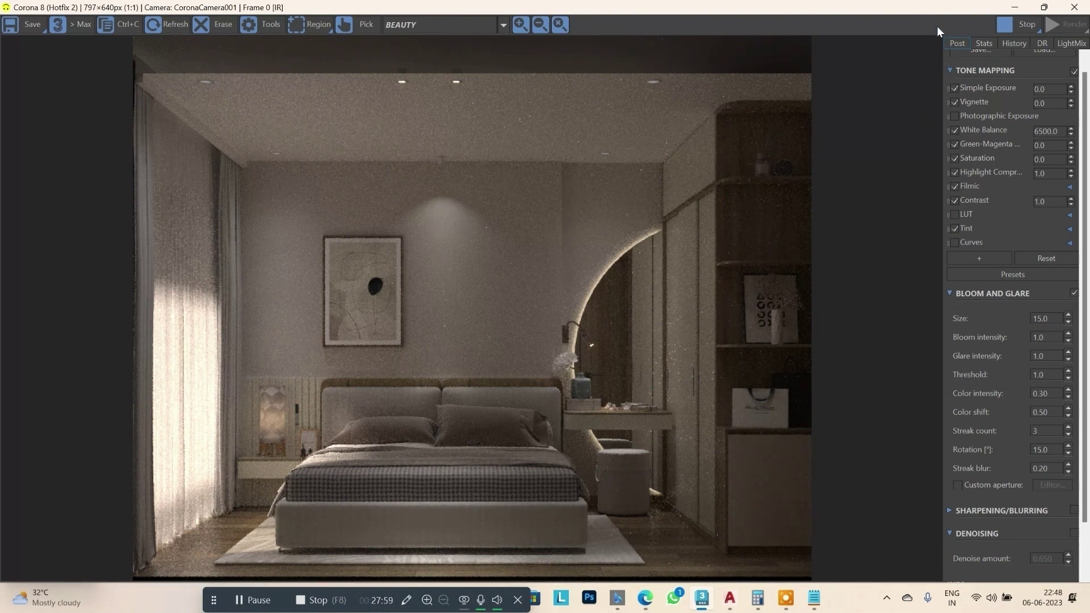
{"action": "left_click_drag", "start_coordinate": [943, 10], "coordinate": [568, 213]}
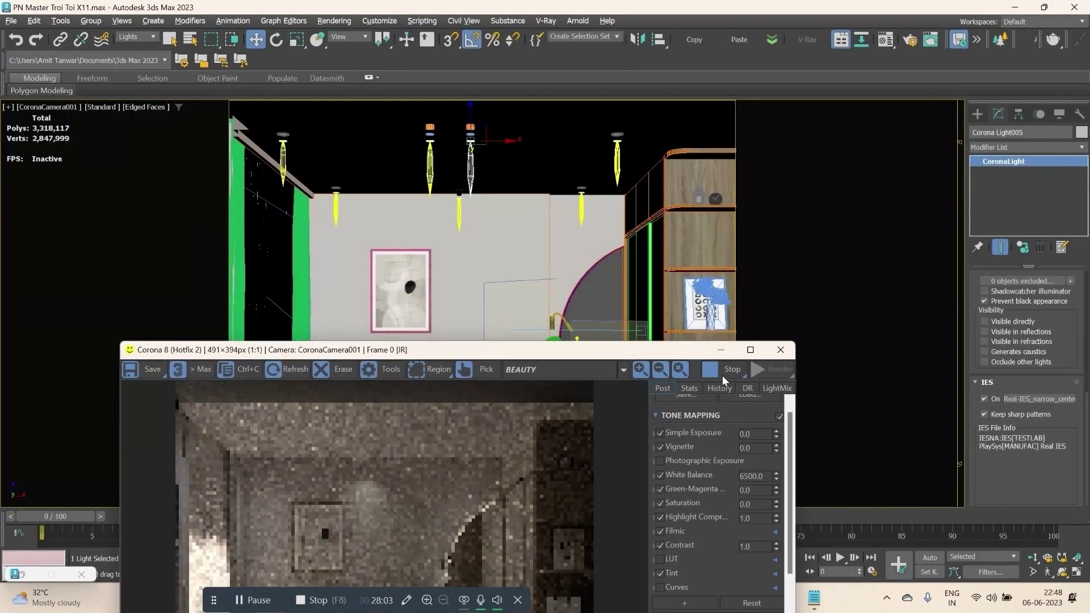
{"action": "left_click_drag", "start_coordinate": [577, 354], "coordinate": [325, 221]}
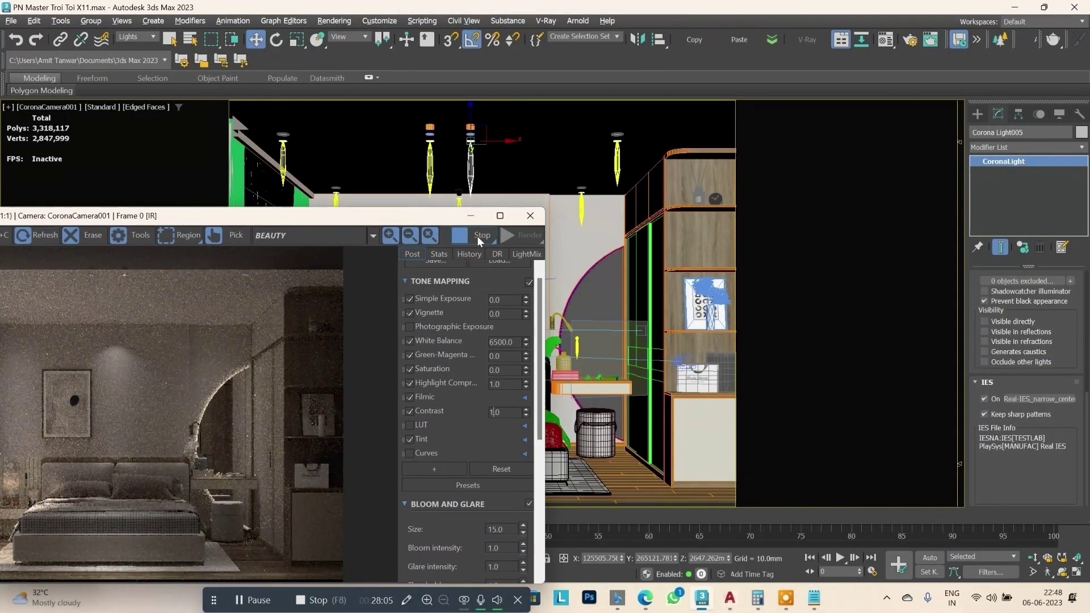
{"action": "left_click", "coordinate": [482, 235]}
Switch the viewport from the camera to the Top view and zoom around the room.
{"action": "key", "text": "u"}
{"action": "key", "text": "F3"}
{"action": "middle_click_drag", "start_coordinate": [778, 229], "coordinate": [634, 239], "text": "alt"}
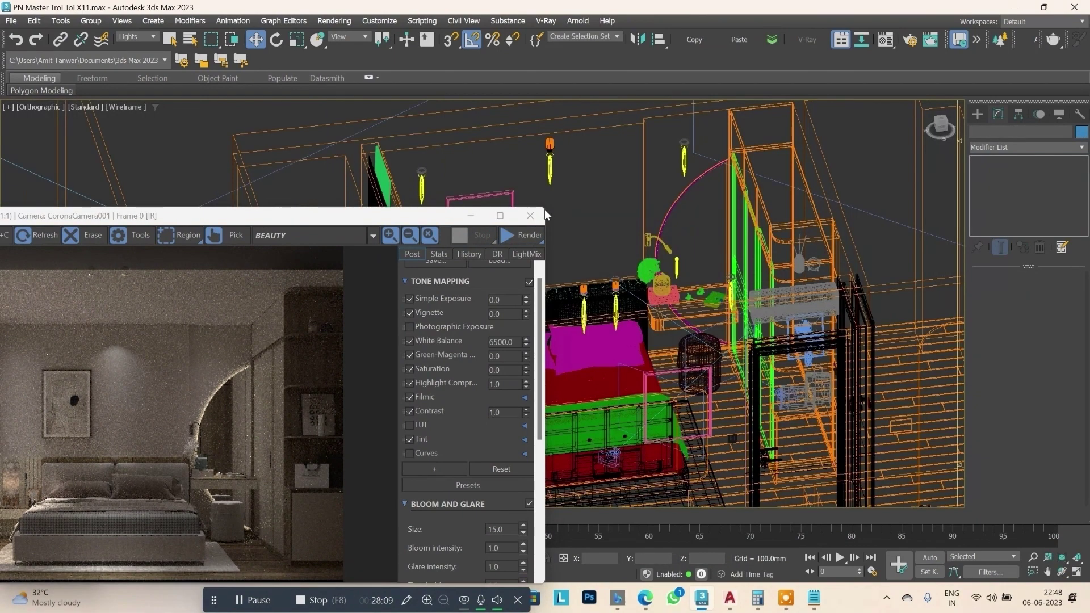
{"action": "key", "text": "t"}
{"action": "scroll", "coordinate": [792, 271], "scroll_direction": "down", "scroll_amount": 5}
{"action": "scroll", "coordinate": [714, 260], "scroll_direction": "up", "scroll_amount": 3}
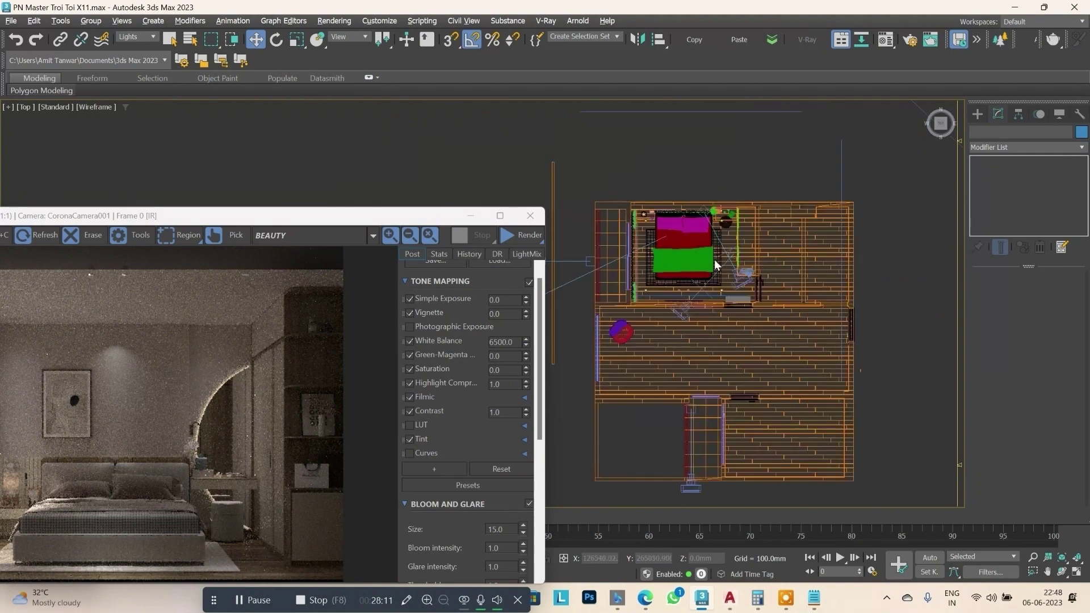
{"action": "scroll", "coordinate": [793, 295], "scroll_direction": "up", "scroll_amount": 2}
{"action": "scroll", "coordinate": [793, 295], "scroll_direction": "down", "scroll_amount": 3}
{"action": "scroll", "coordinate": [812, 323], "scroll_direction": "up", "scroll_amount": 2}
{"action": "scroll", "coordinate": [700, 372], "scroll_direction": "up", "scroll_amount": 1}
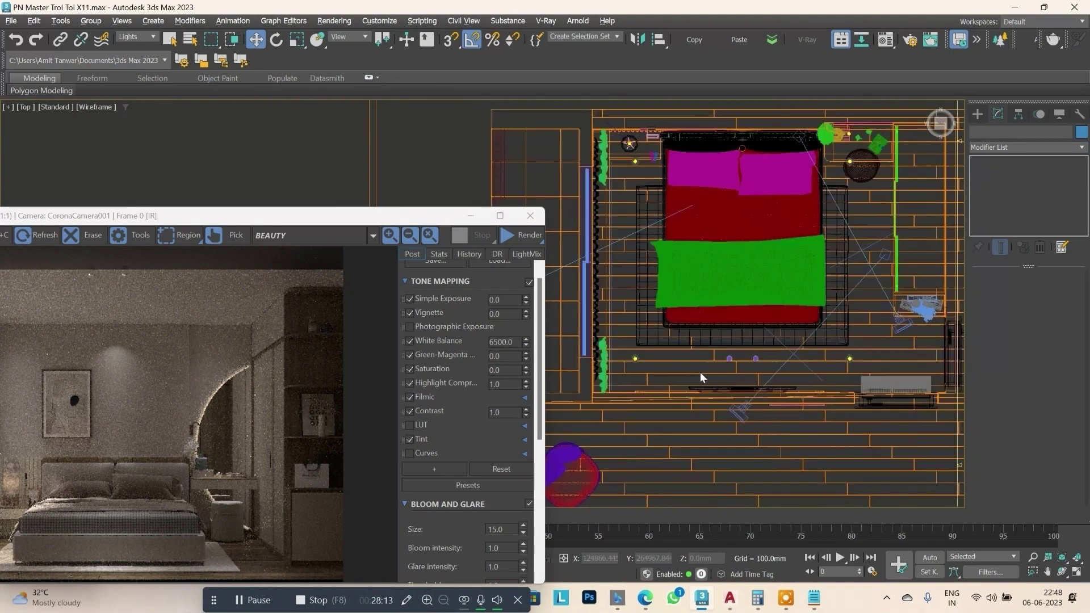
{"action": "scroll", "coordinate": [741, 354], "scroll_direction": "up", "scroll_amount": 1}
{"action": "scroll", "coordinate": [761, 357], "scroll_direction": "down", "scroll_amount": 1}
{"action": "scroll", "coordinate": [813, 366], "scroll_direction": "up", "scroll_amount": 2}
{"action": "scroll", "coordinate": [794, 374], "scroll_direction": "down", "scroll_amount": 1}
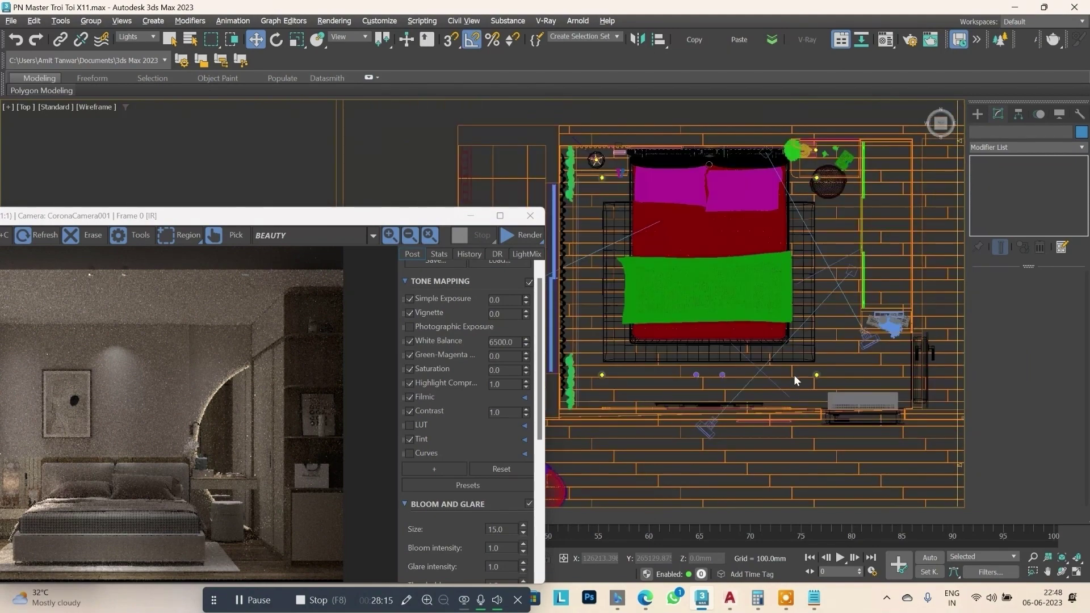
{"action": "scroll", "coordinate": [891, 327], "scroll_direction": "up", "scroll_amount": 2}
{"action": "scroll", "coordinate": [837, 348], "scroll_direction": "down", "scroll_amount": 2}
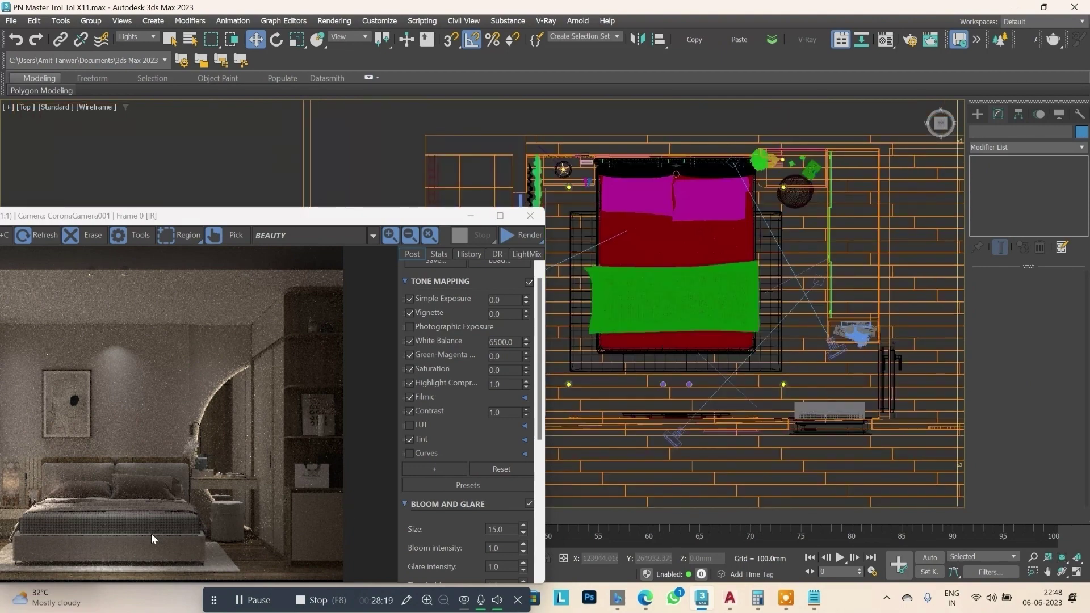
Move the render window aside to see the room plan.
{"action": "left_click_drag", "start_coordinate": [408, 211], "coordinate": [588, 99]}
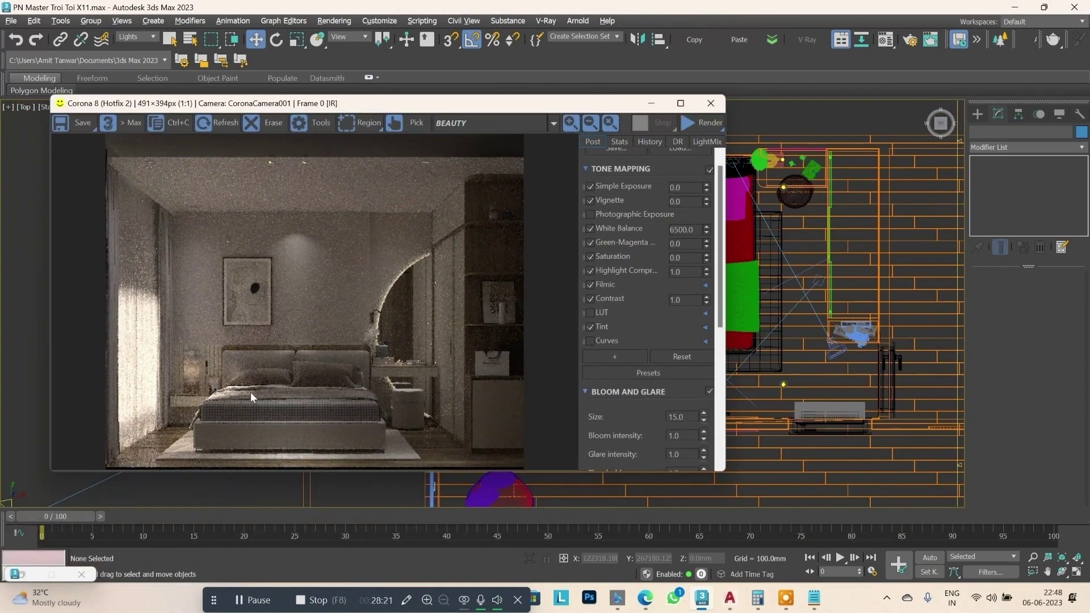
{"action": "scroll", "coordinate": [264, 403], "scroll_direction": "up", "scroll_amount": 1}
{"action": "scroll", "coordinate": [268, 406], "scroll_direction": "down", "scroll_amount": 1}
{"action": "left_click_drag", "start_coordinate": [582, 106], "coordinate": [347, 168]}
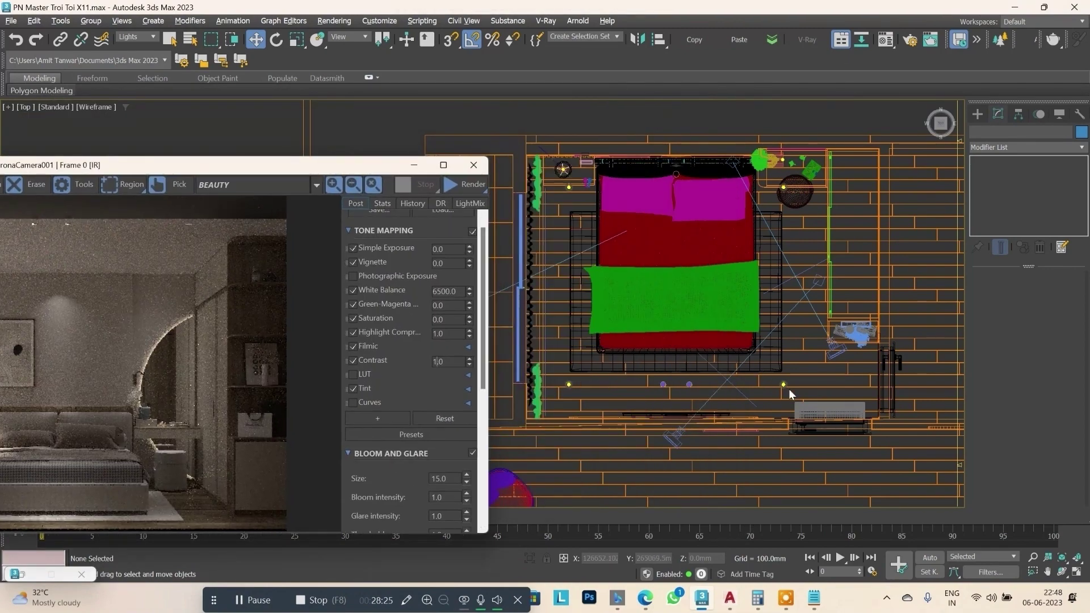
{"action": "scroll", "coordinate": [789, 389], "scroll_direction": "up", "scroll_amount": 3}
Select Corona Light004 and its neighbouring light and move them closer to the bed.
{"action": "left_click", "coordinate": [772, 372]}
{"action": "scroll", "coordinate": [826, 370], "scroll_direction": "up", "scroll_amount": 1}
{"action": "scroll", "coordinate": [826, 370], "scroll_direction": "down", "scroll_amount": 3}
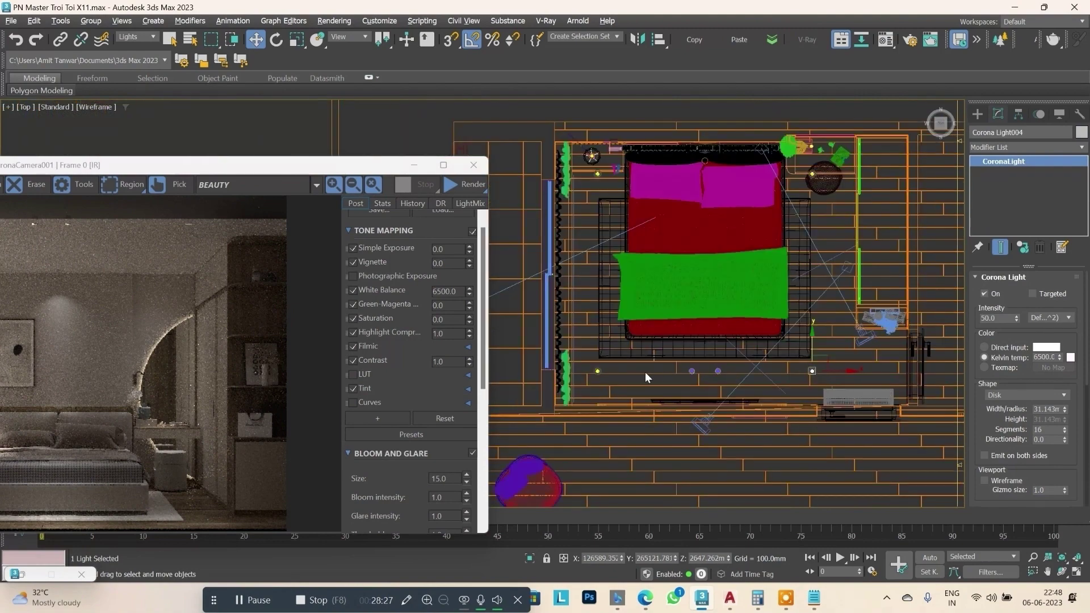
{"action": "scroll", "coordinate": [621, 376], "scroll_direction": "up", "scroll_amount": 4}
{"action": "left_click", "coordinate": [591, 369], "text": "ctrl"}
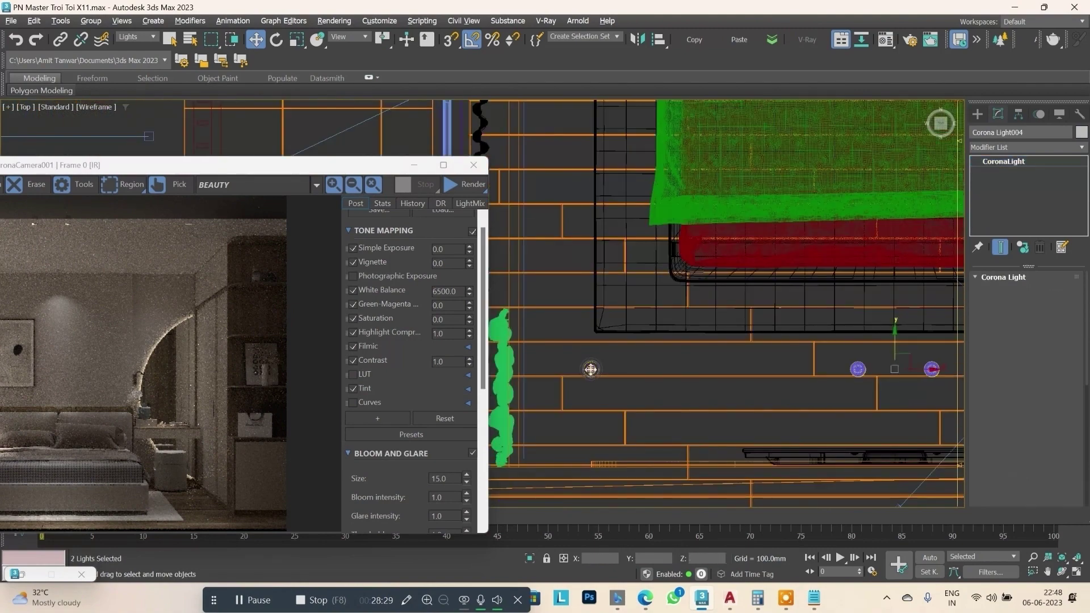
{"action": "scroll", "coordinate": [632, 383], "scroll_direction": "down", "scroll_amount": 3}
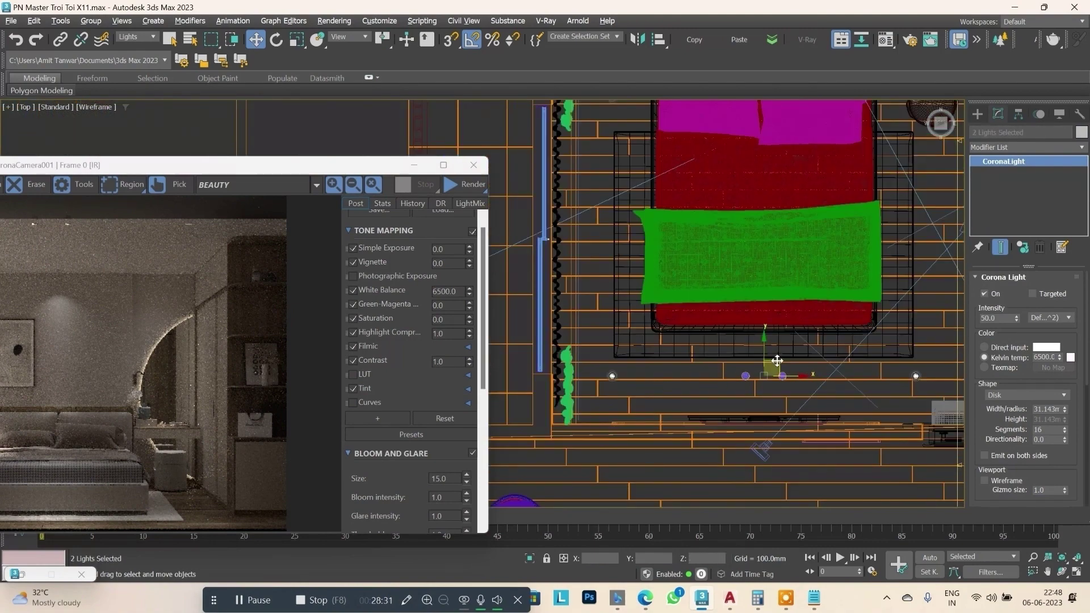
{"action": "mouse_move", "coordinate": [764, 343]}
{"action": "left_mouse_down"}
{"action": "mouse_move", "coordinate": [780, 274]}
{"action": "mouse_move", "coordinate": [780, 292]}
{"action": "left_mouse_up"}
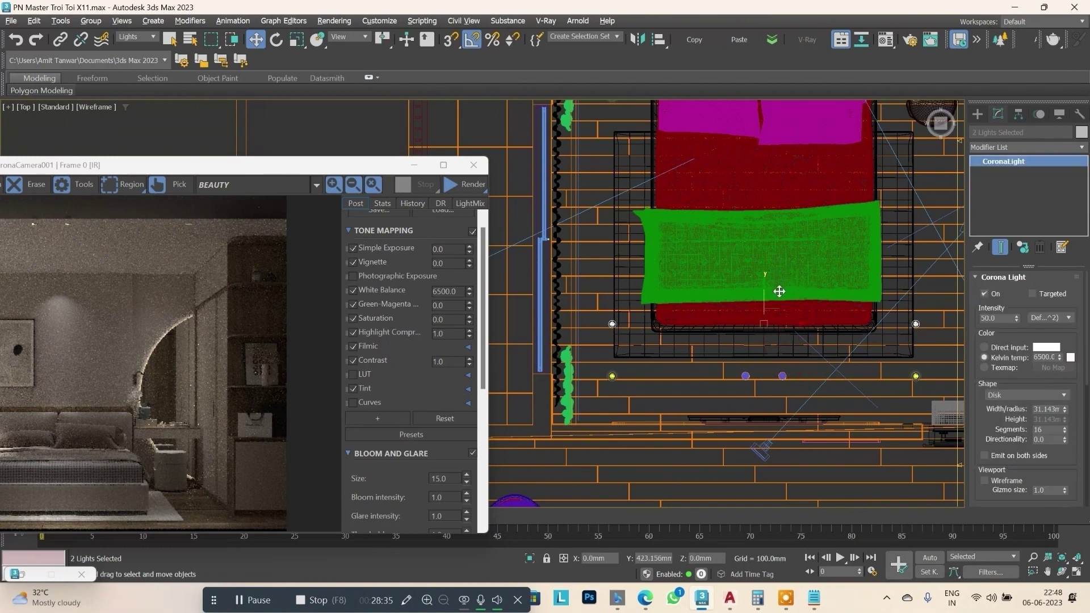
Clone the two selected lights with Ctrl+V.
{"action": "key", "text": "ctrl+v"}
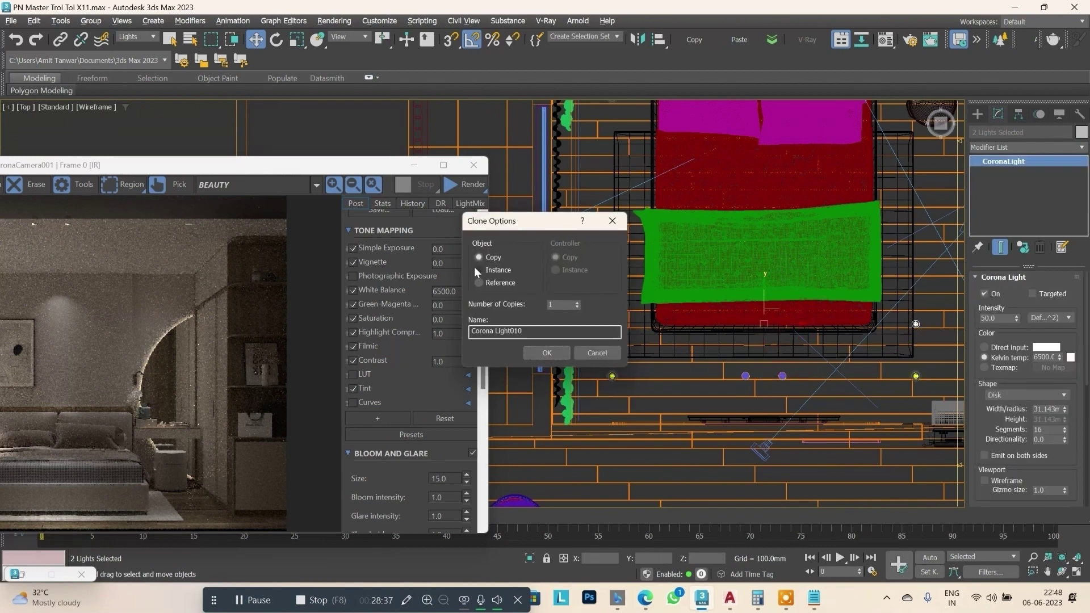
{"action": "left_click", "coordinate": [560, 352]}
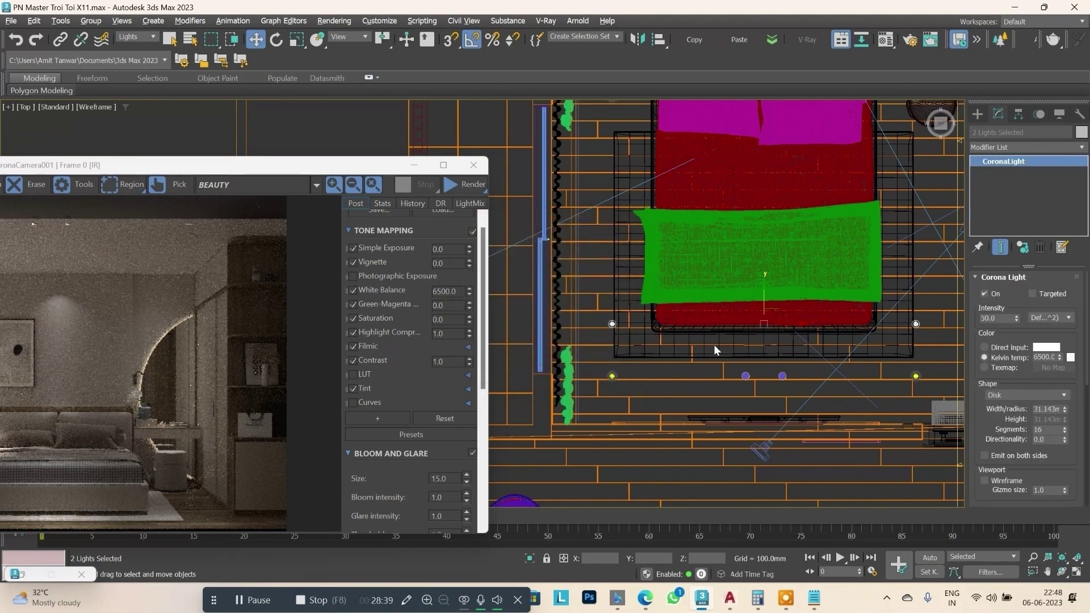
{"action": "scroll", "coordinate": [714, 345], "scroll_direction": "down", "scroll_amount": 4}
{"action": "scroll", "coordinate": [772, 352], "scroll_direction": "up", "scroll_amount": 4}
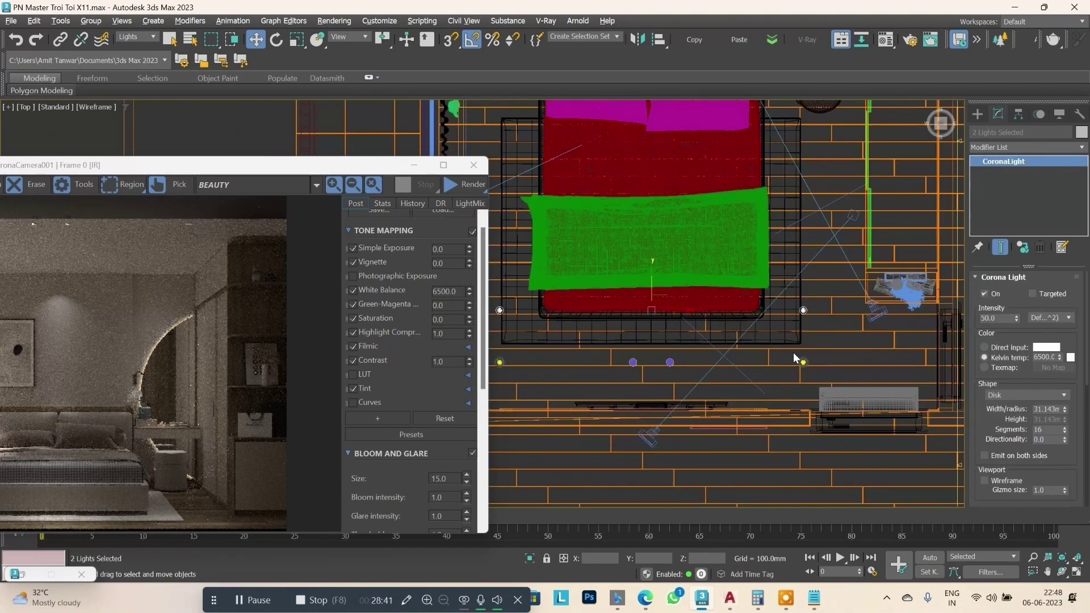
{"action": "scroll", "coordinate": [792, 352], "scroll_direction": "down", "scroll_amount": 3}
{"action": "scroll", "coordinate": [843, 348], "scroll_direction": "up", "scroll_amount": 3}
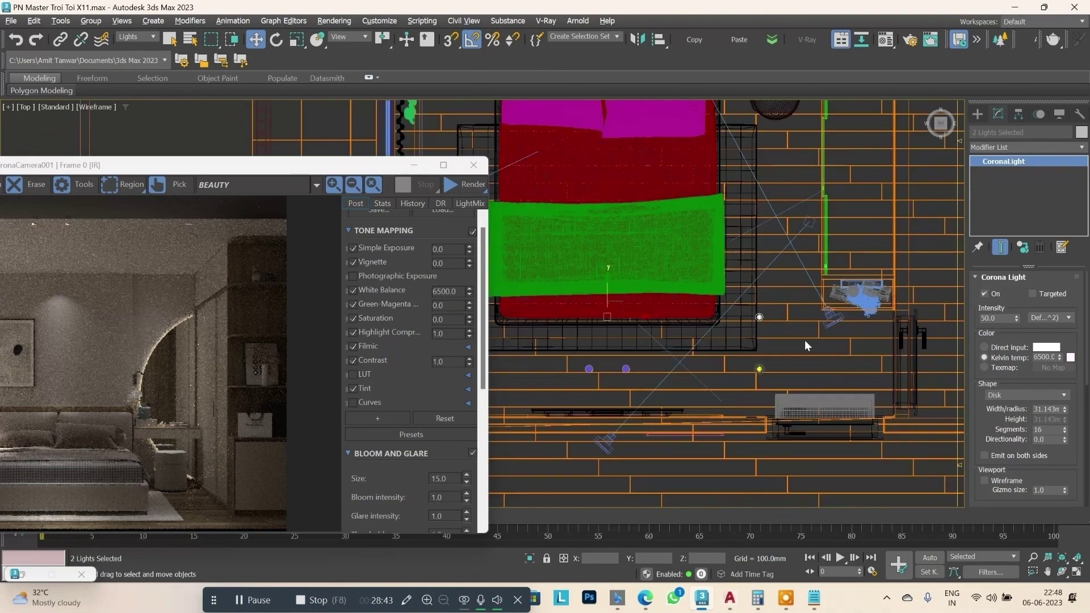
Make an instanced copy of Corona Light012 beside the chair and move it down slightly.
{"action": "left_click", "coordinate": [786, 314]}
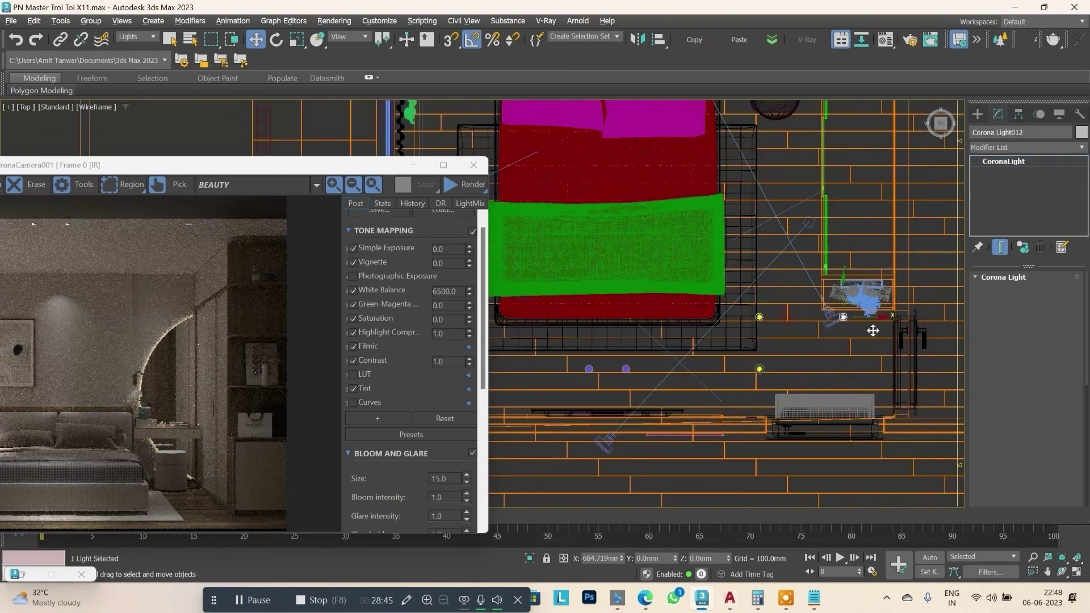
{"action": "left_click", "coordinate": [852, 317]}
{"action": "left_click_drag", "start_coordinate": [882, 330], "coordinate": [886, 330], "text": "shift"}
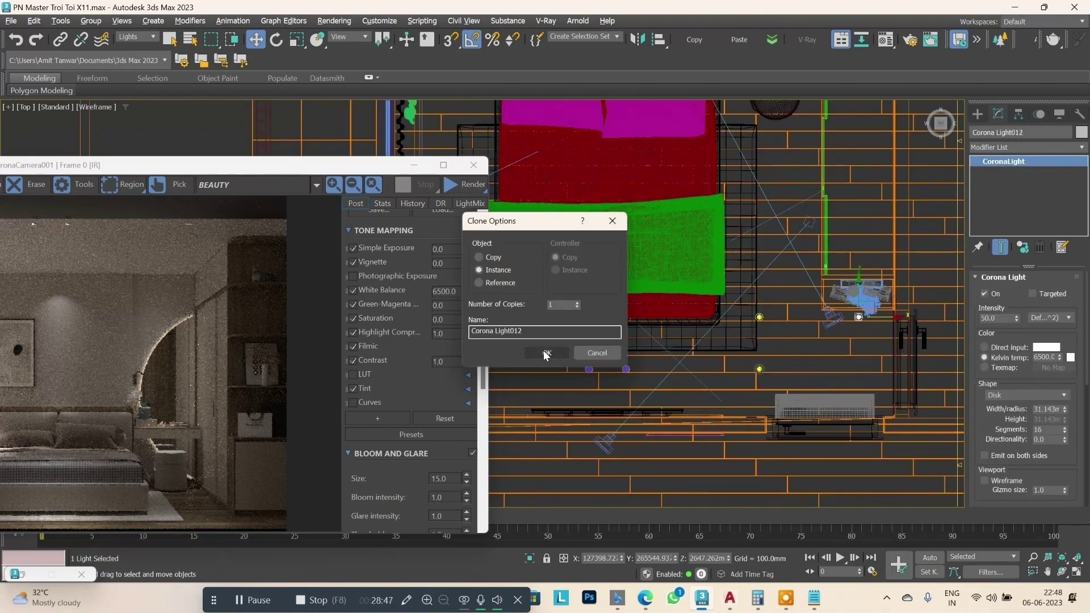
{"action": "left_click", "coordinate": [545, 353]}
{"action": "left_click_drag", "start_coordinate": [859, 283], "coordinate": [862, 310]}
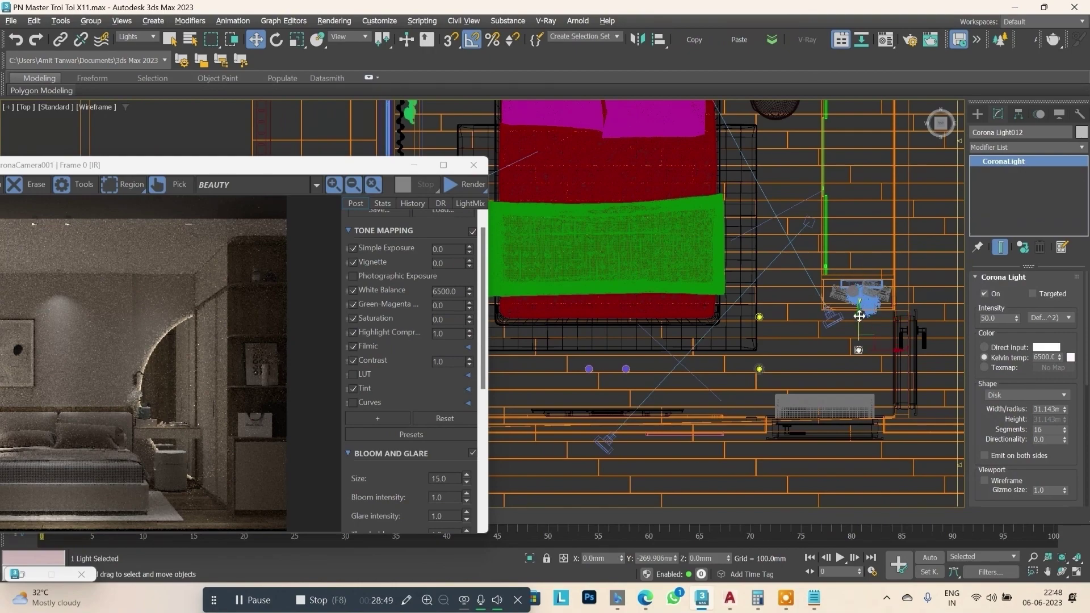
{"action": "mouse_move", "coordinate": [931, 335]}
{"action": "middle_mouse_down", "text": "alt"}
{"action": "mouse_move", "coordinate": [961, 264]}
{"action": "mouse_move", "coordinate": [949, 275]}
{"action": "mouse_move", "coordinate": [998, 297]}
{"action": "middle_mouse_up", "text": "alt"}
{"action": "scroll", "coordinate": [822, 264], "scroll_direction": "up", "scroll_amount": 5}
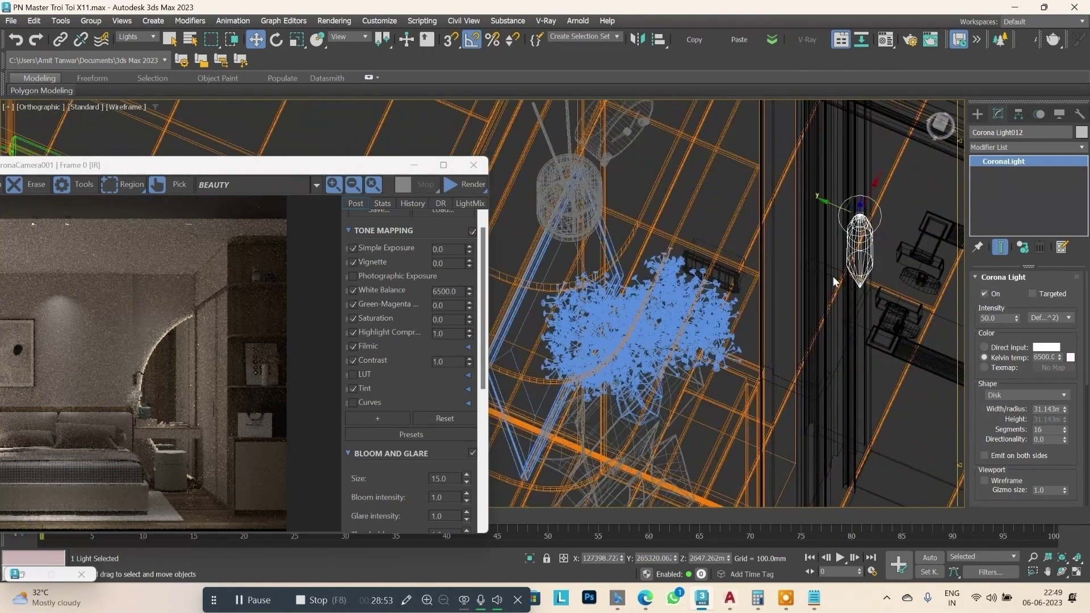
{"action": "scroll", "coordinate": [822, 264], "scroll_direction": "up", "scroll_amount": 2}
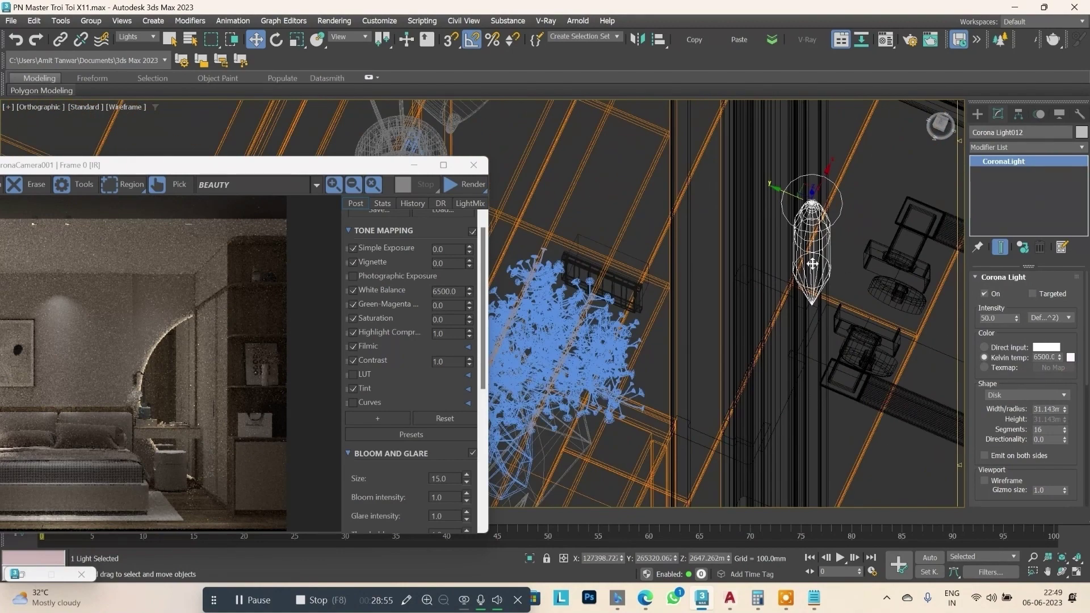
Rotate Corona Light012 about 4° around X to re-aim its beam.
{"action": "key", "text": "e"}
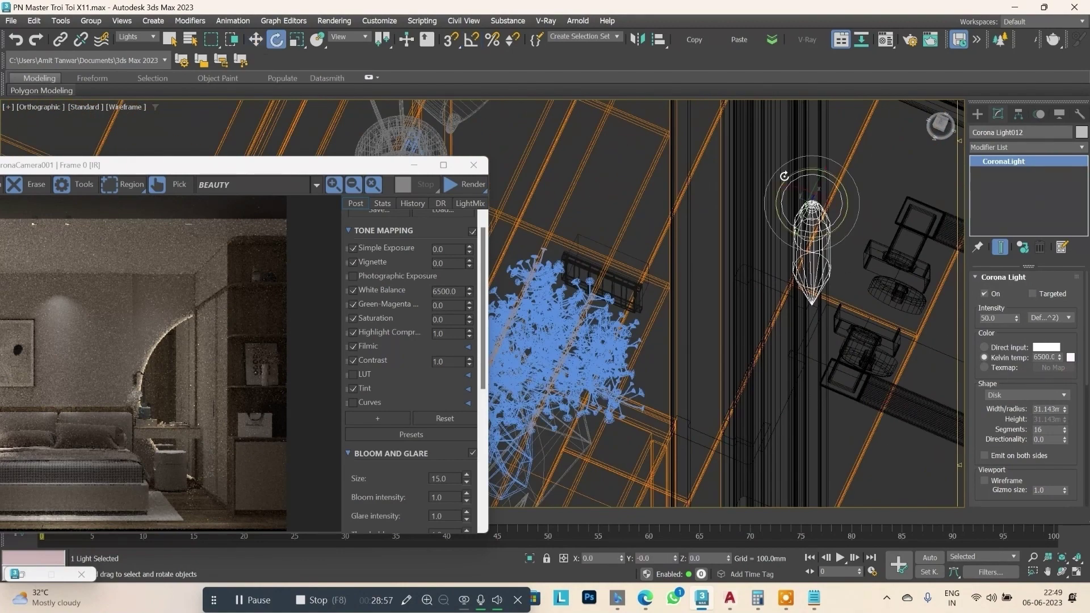
{"action": "left_click_drag", "start_coordinate": [820, 200], "coordinate": [818, 211]}
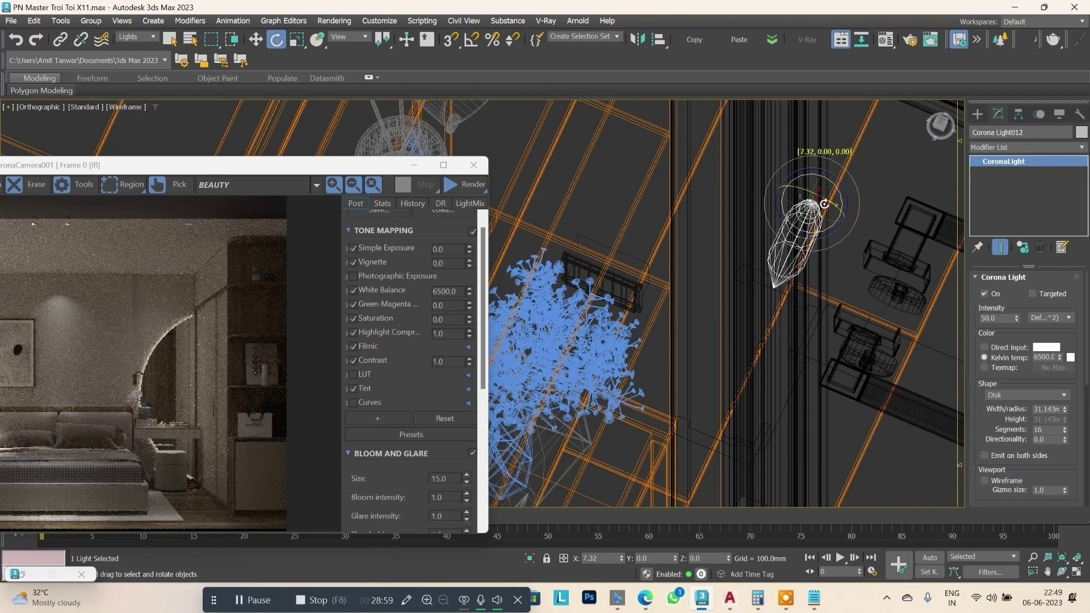
{"action": "mouse_move", "coordinate": [817, 211]}
{"action": "middle_mouse_down", "text": "alt"}
{"action": "mouse_move", "coordinate": [685, 240]}
{"action": "mouse_move", "coordinate": [690, 273]}
{"action": "middle_mouse_up", "text": "alt"}
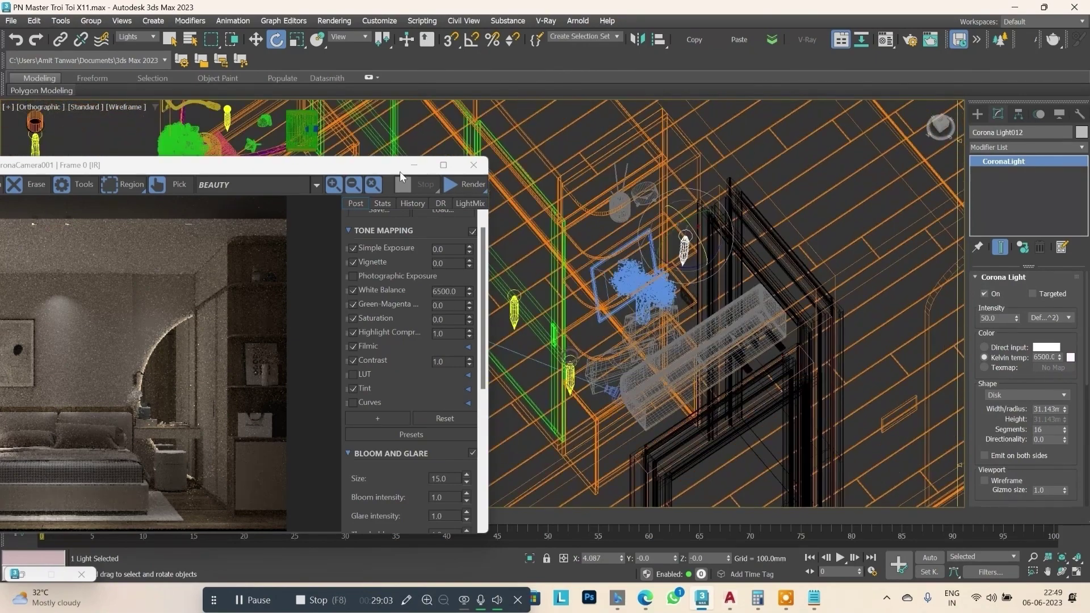
Start Interactive Rendering from the frame buffer's Render dropdown, review it full screen, then restore the window.
{"action": "left_click", "coordinate": [469, 192]}
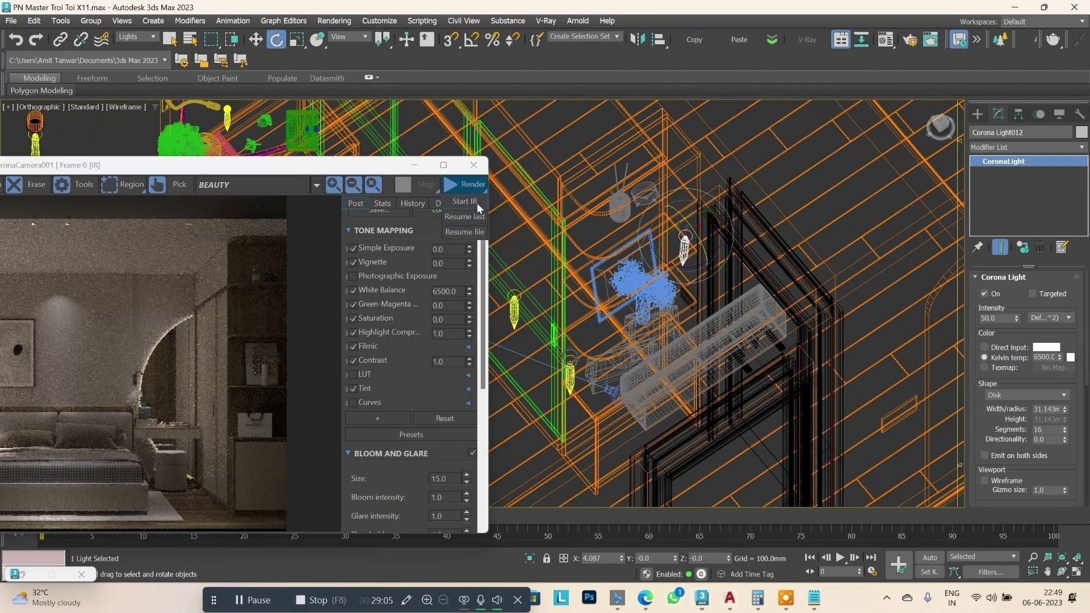
{"action": "left_click", "coordinate": [476, 202]}
{"action": "left_click", "coordinate": [444, 165]}
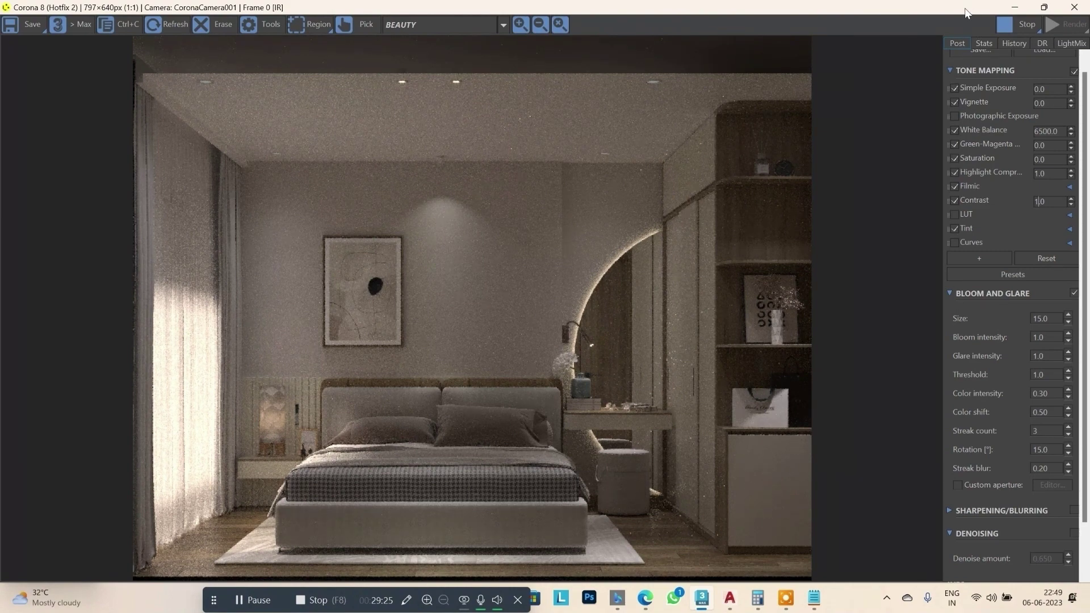
{"action": "mouse_move", "coordinate": [967, 13]}
{"action": "left_mouse_down"}
{"action": "mouse_move", "coordinate": [652, 155]}
{"action": "mouse_move", "coordinate": [763, 83]}
{"action": "left_mouse_up"}
{"action": "left_click", "coordinate": [836, 82]}
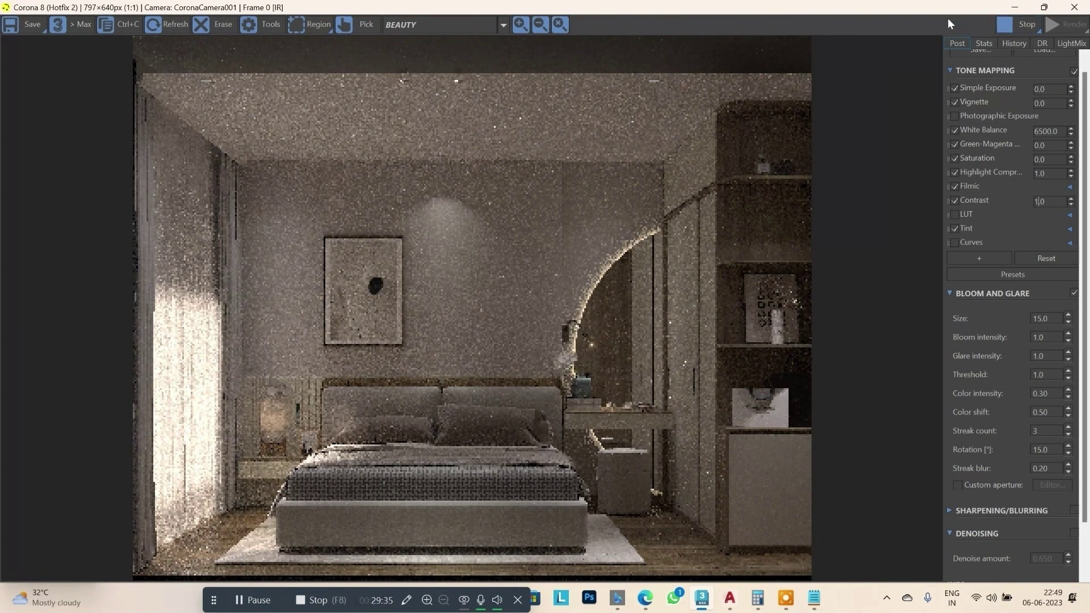
{"action": "left_click_drag", "start_coordinate": [952, 16], "coordinate": [403, 283]}
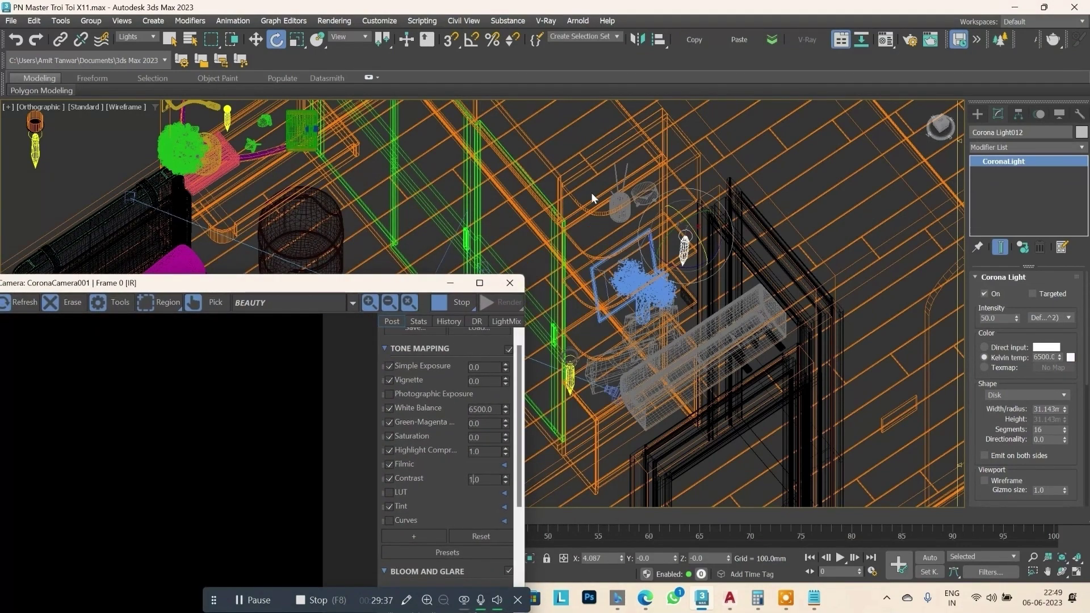
Deselect, maximize CoronaCamera001, open Environment and Effects, then maximize the Corona frame buffer.
{"action": "left_click", "coordinate": [622, 171]}
{"action": "key", "text": "alt+w"}
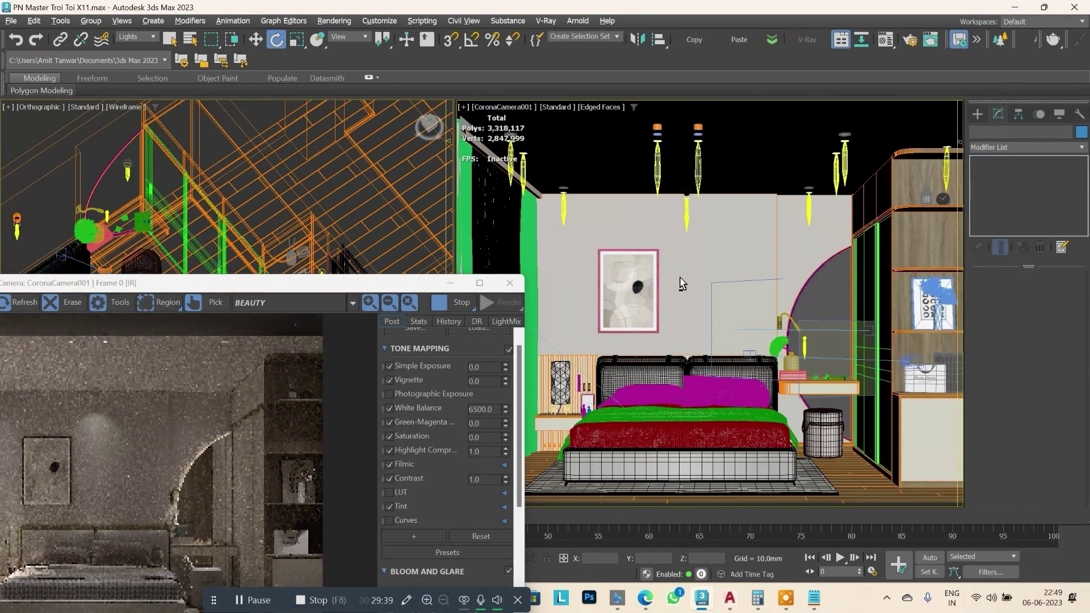
{"action": "key", "text": "alt+w"}
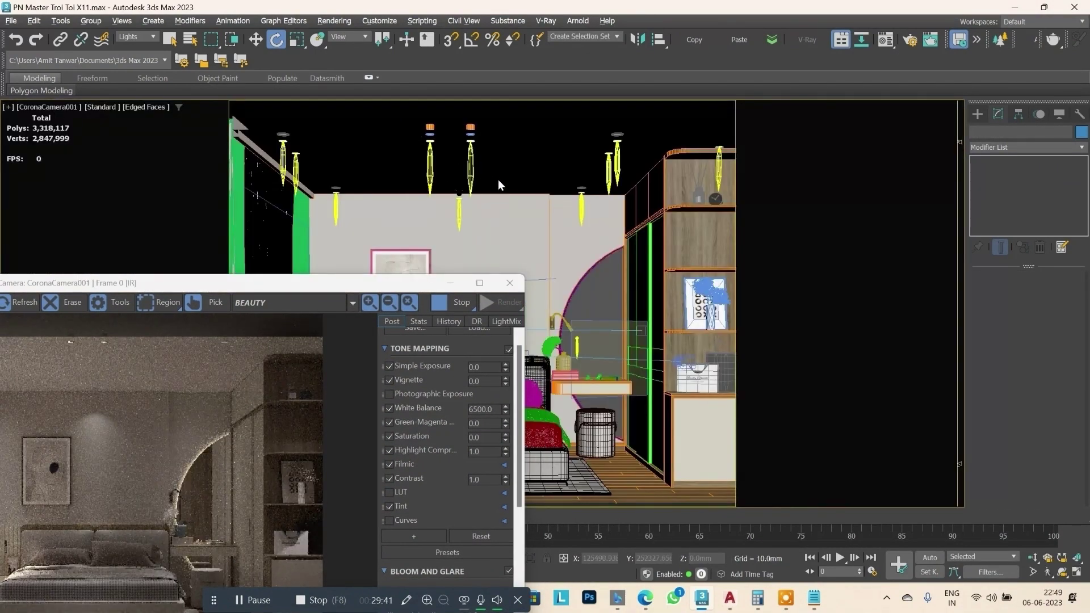
{"action": "key", "text": "8"}
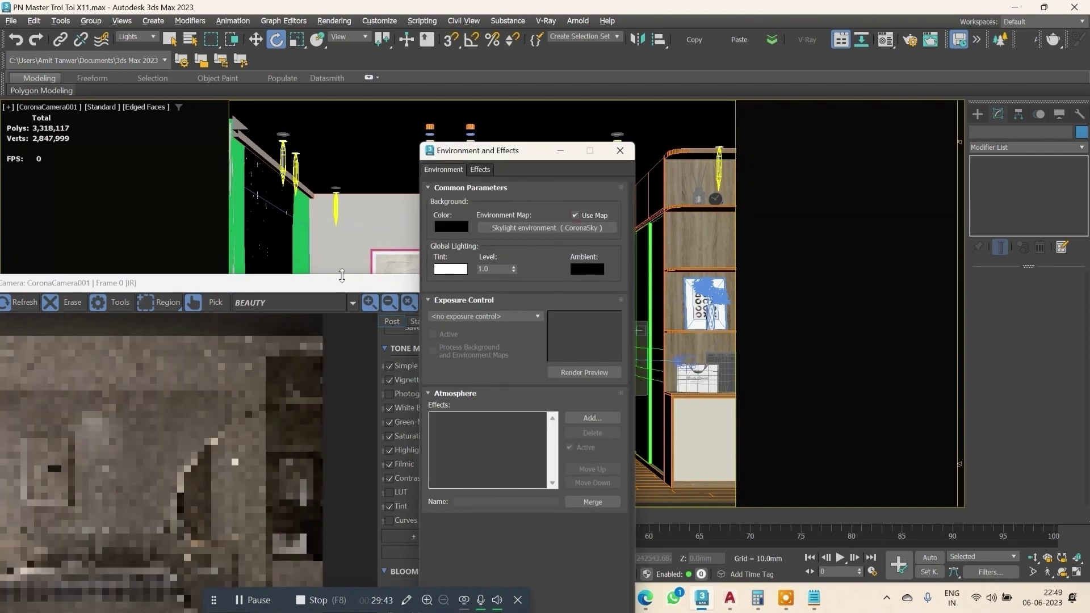
{"action": "left_click_drag", "start_coordinate": [335, 285], "coordinate": [744, 62]}
{"action": "left_click", "coordinate": [906, 60]}
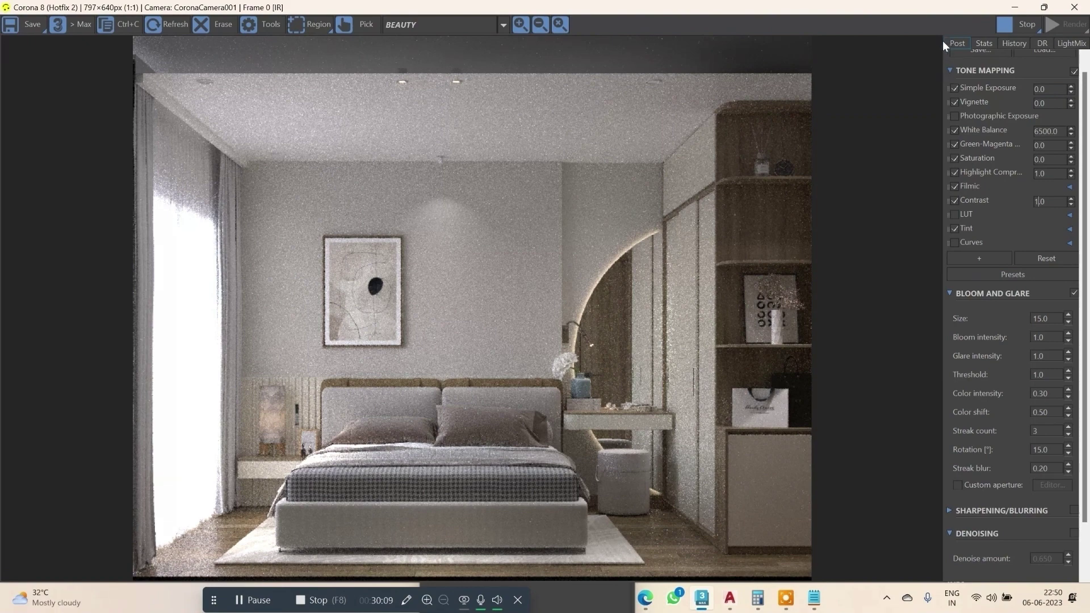
Delete the Highlight Compression operator and add Reinhard Highlight Compression instead.
{"action": "right_click", "coordinate": [989, 169]}
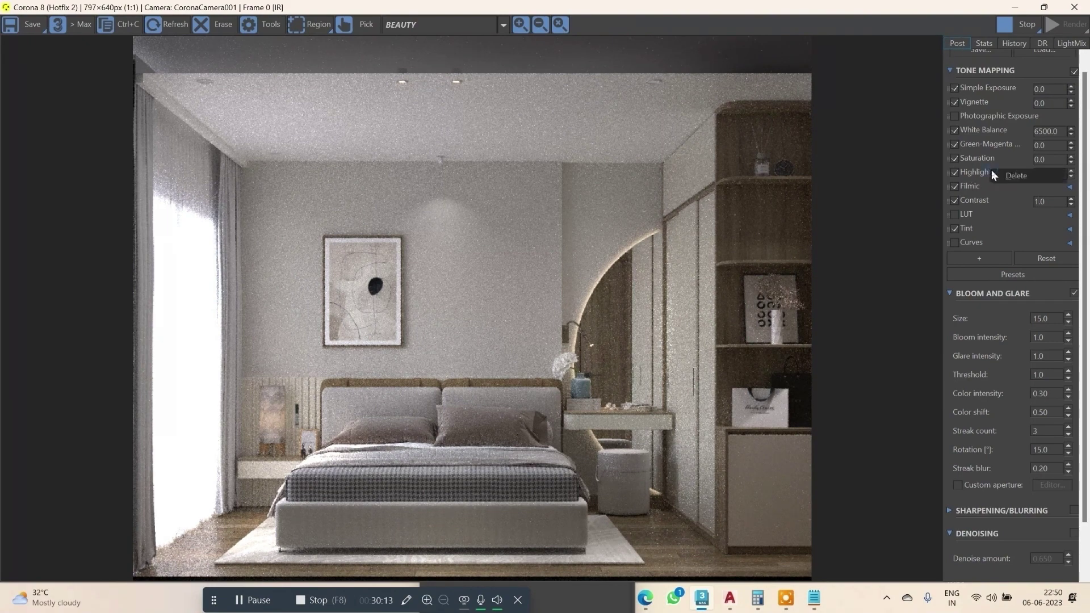
{"action": "left_click", "coordinate": [1019, 176]}
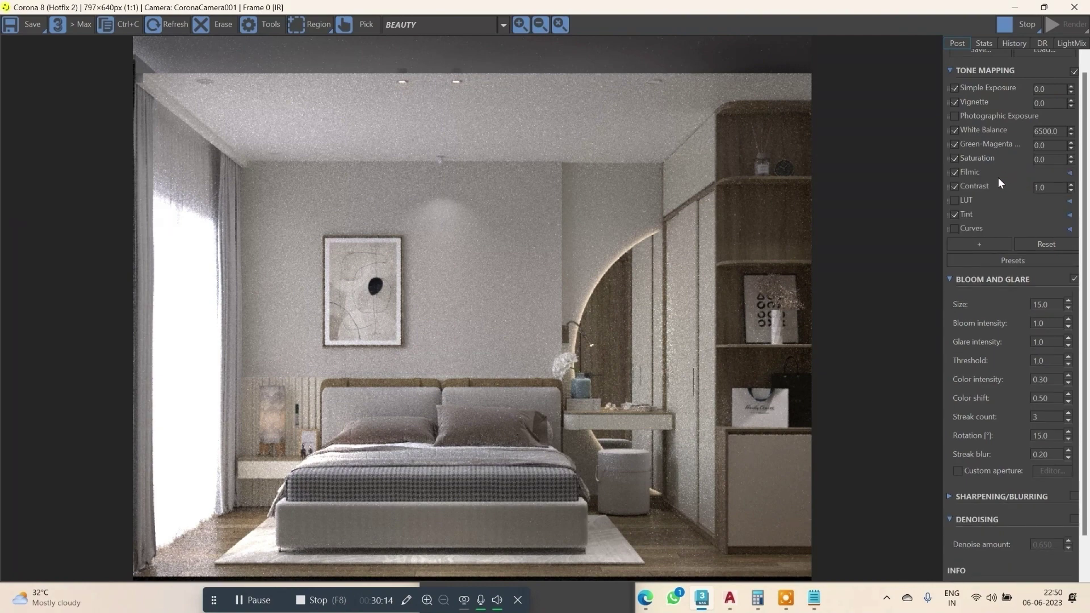
{"action": "left_click", "coordinate": [979, 247]}
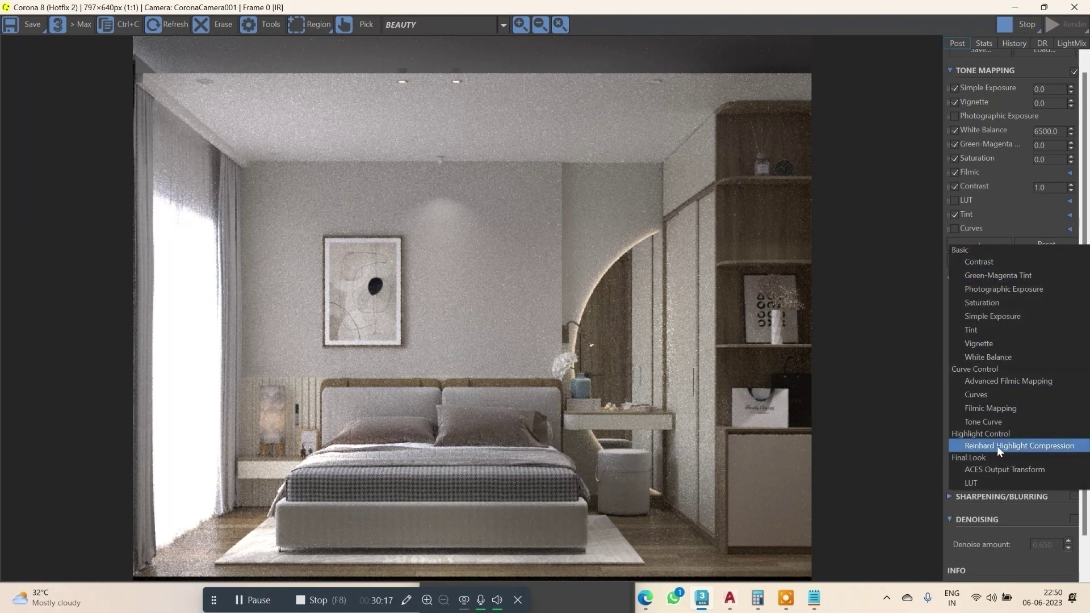
{"action": "left_click", "coordinate": [1041, 445]}
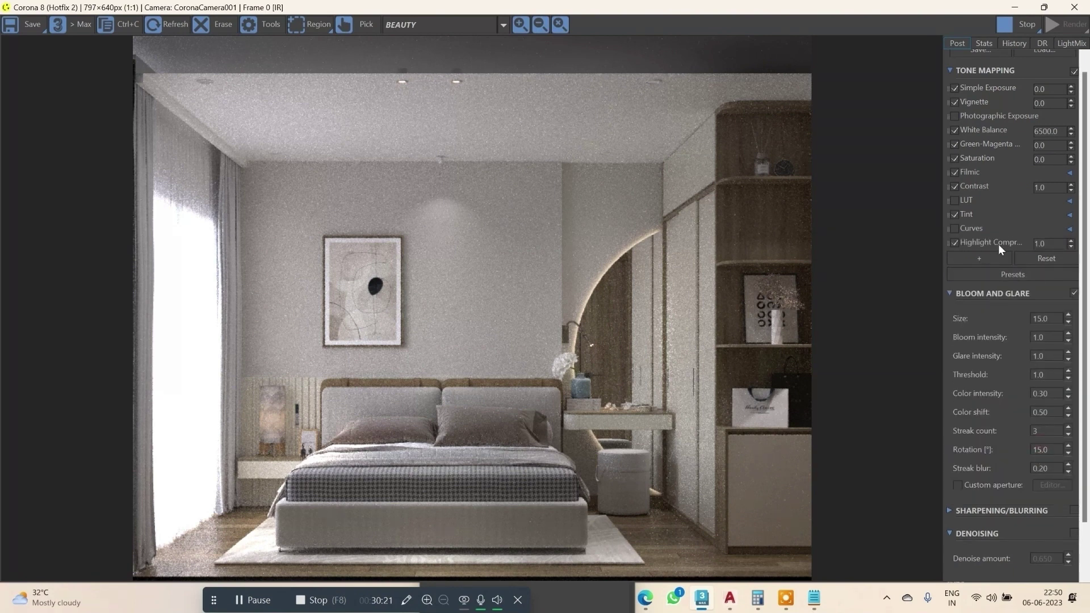
{"action": "mouse_move", "coordinate": [1045, 243]}
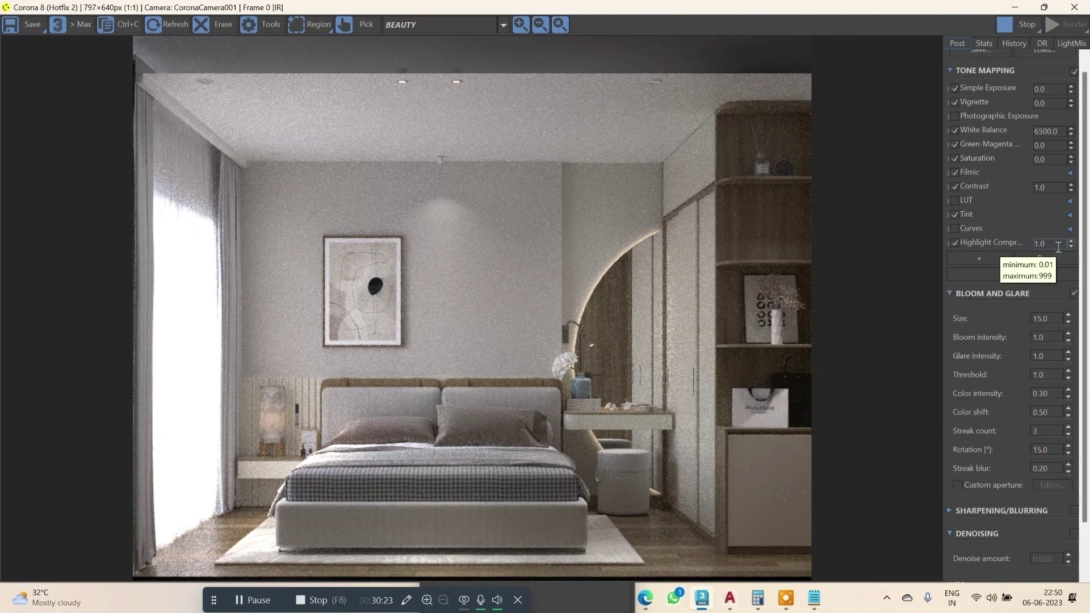
Try Reinhard Highlight Compression values 5, 500 and 3, settling on 50.
{"action": "left_click_drag", "start_coordinate": [1059, 247], "coordinate": [1020, 250]}
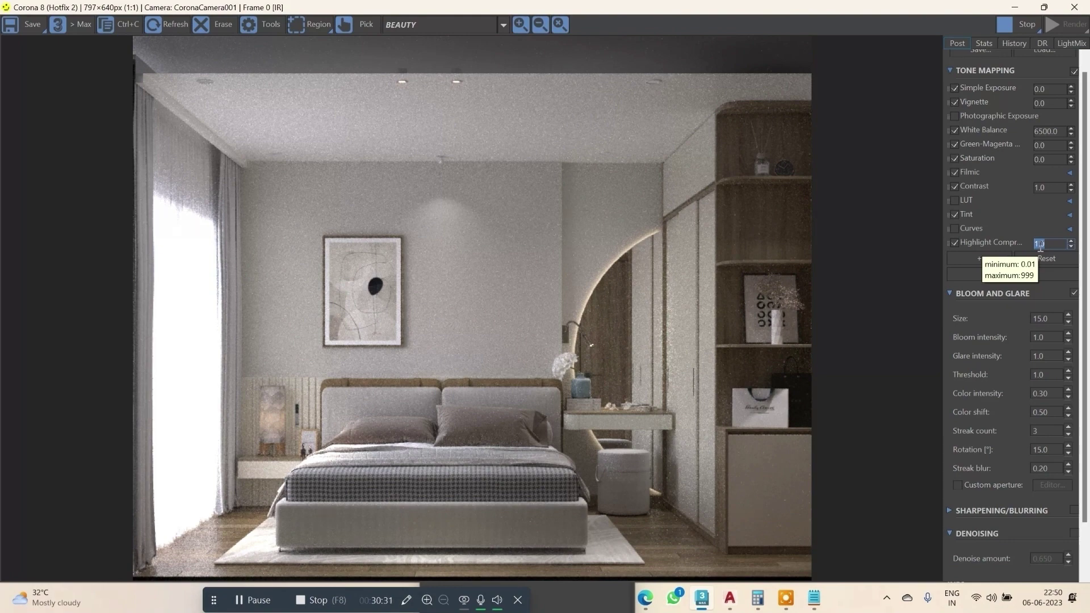
{"action": "type", "text": "50"}
{"action": "key", "text": "Return"}
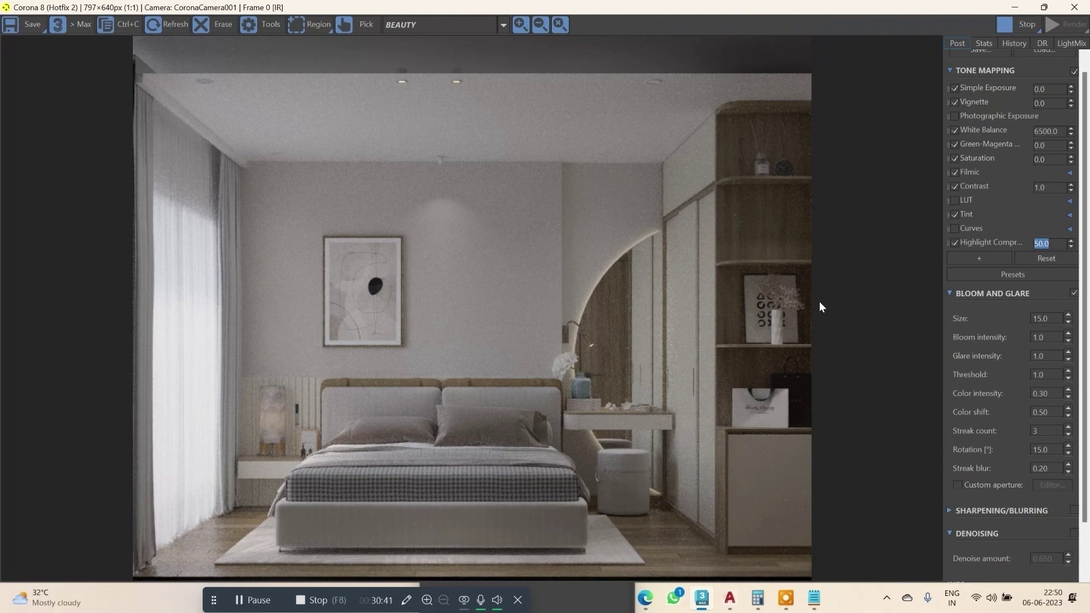
{"action": "right_click", "coordinate": [1074, 244]}
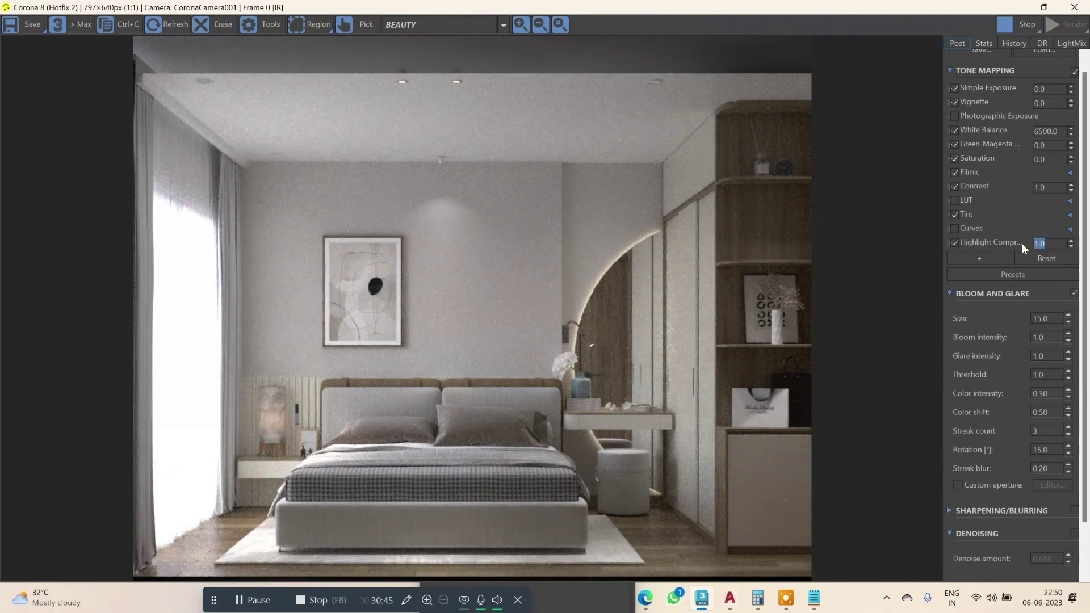
{"action": "key", "text": "Return"}
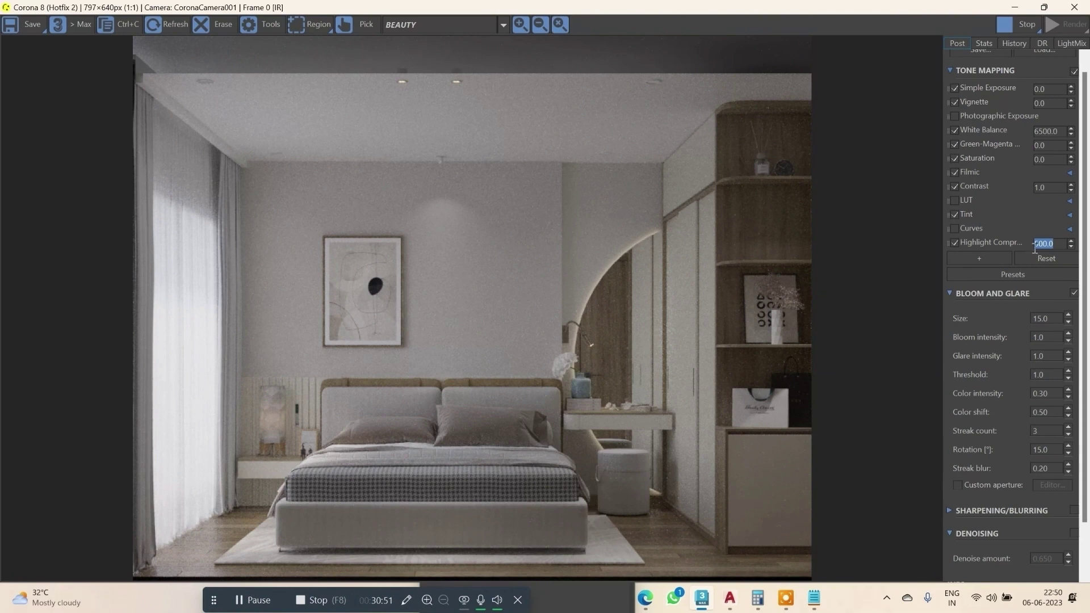
{"action": "type", "text": "50"}
{"action": "key", "text": "Return"}
{"action": "type", "text": "3"}
{"action": "key", "text": "Return"}
{"action": "type", "text": "50"}
{"action": "key", "text": "Return"}
Raise the tone-mapping Contrast from 1.0 through 1.02 to 2.0.
{"action": "left_click", "coordinate": [1043, 188]}
{"action": "double_click", "coordinate": [1052, 189]}
{"action": "type", "text": "1.02"}
{"action": "key", "text": "Return"}
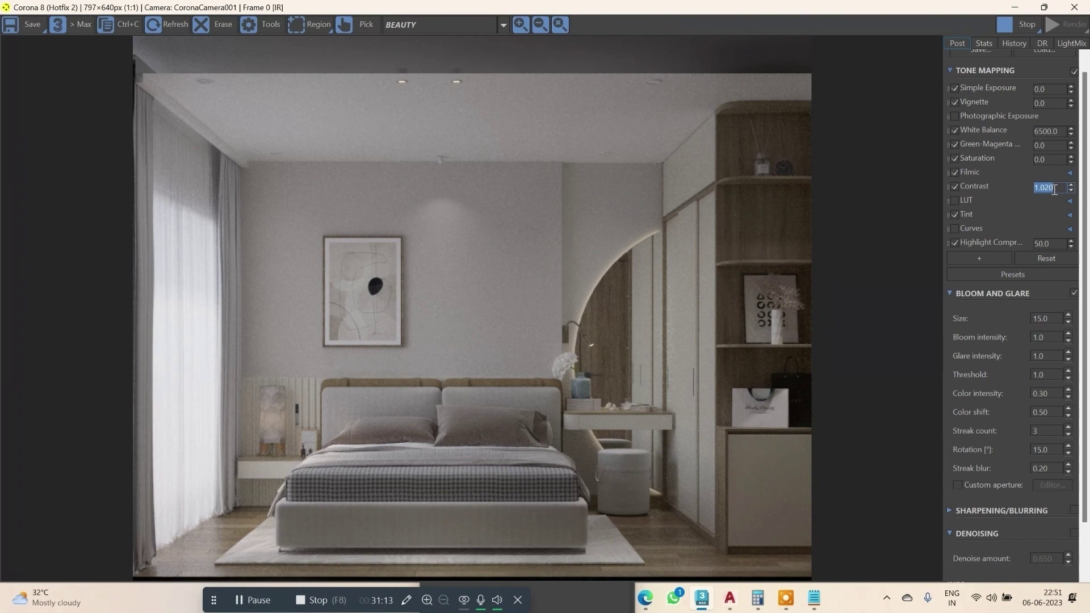
{"action": "type", "text": "2"}
{"action": "key", "text": "Return"}
Step the Contrast through values 3 to 6 and settle on 4.0.
{"action": "type", "text": "3"}
{"action": "key", "text": "Return"}
{"action": "type", "text": "4"}
{"action": "key", "text": "Return"}
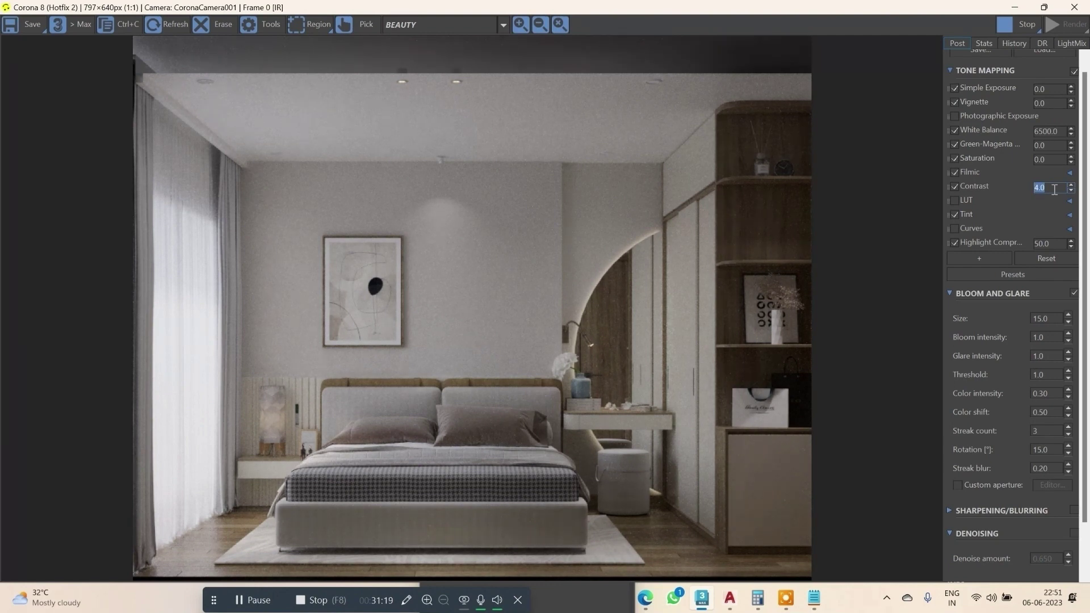
{"action": "type", "text": "5"}
{"action": "key", "text": "Return"}
{"action": "type", "text": "6"}
{"action": "key", "text": "Return"}
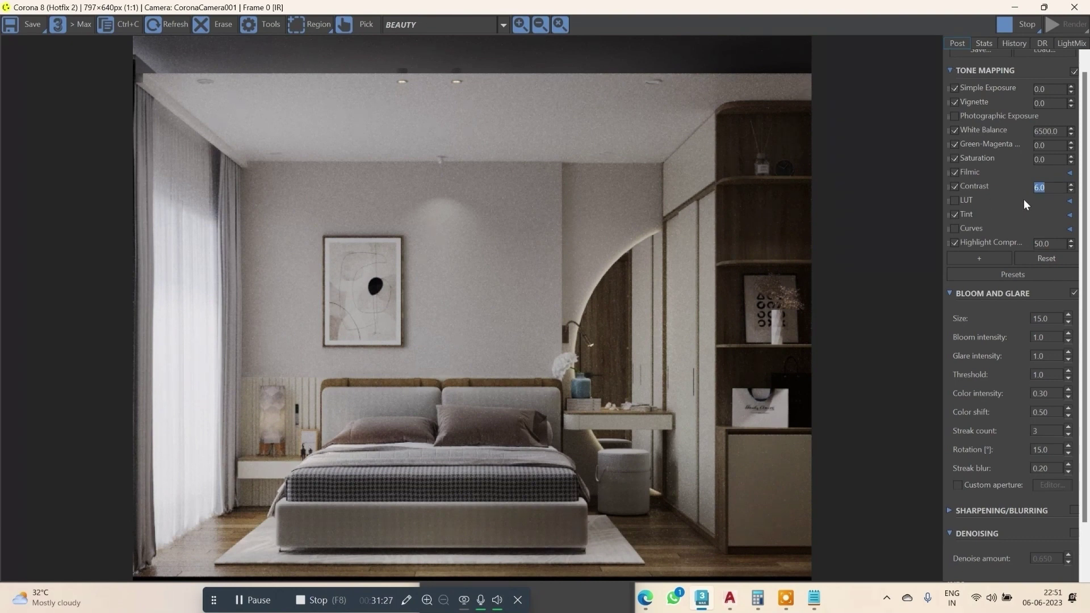
{"action": "type", "text": "5"}
{"action": "type", "text": "4"}
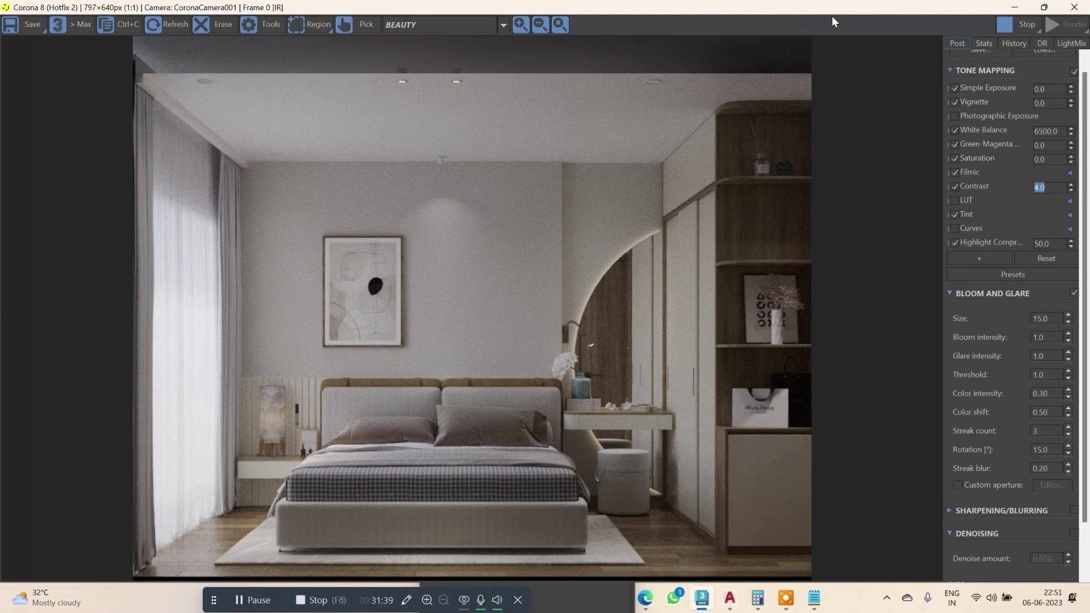
Maximize the Corona frame buffer, let the bedroom render refine, then stop rendering.
{"action": "left_click_drag", "start_coordinate": [842, 12], "coordinate": [850, 97]}
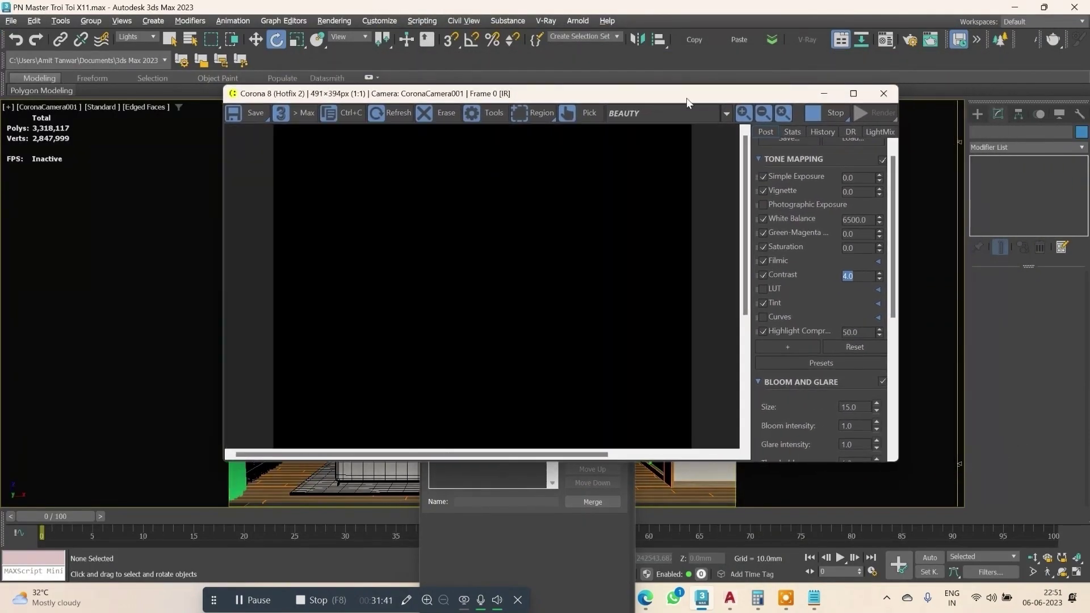
{"action": "left_click", "coordinate": [855, 92]}
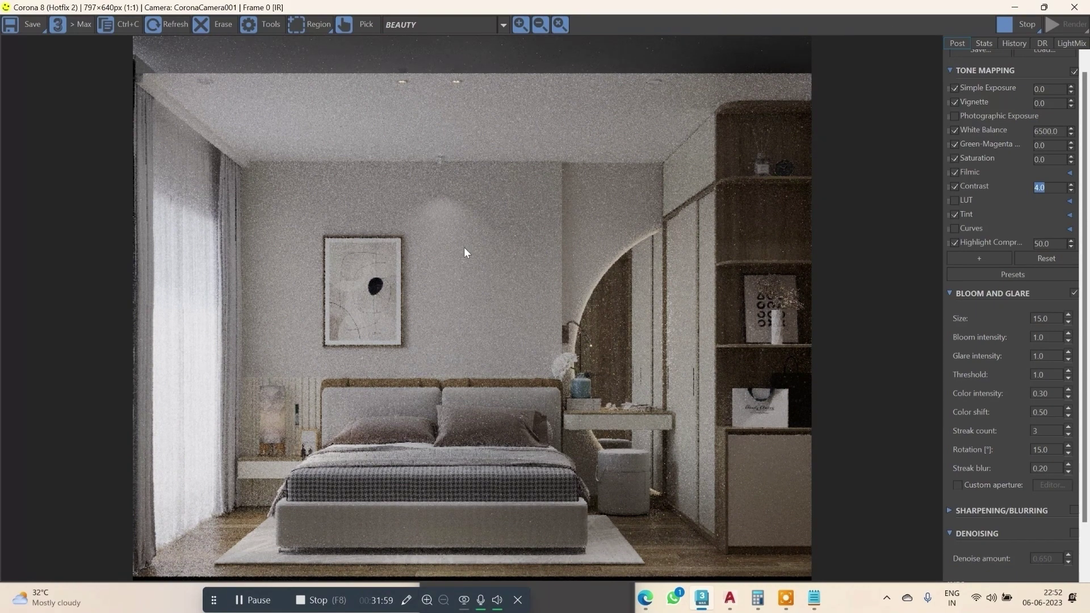
{"action": "left_click", "coordinate": [1028, 26]}
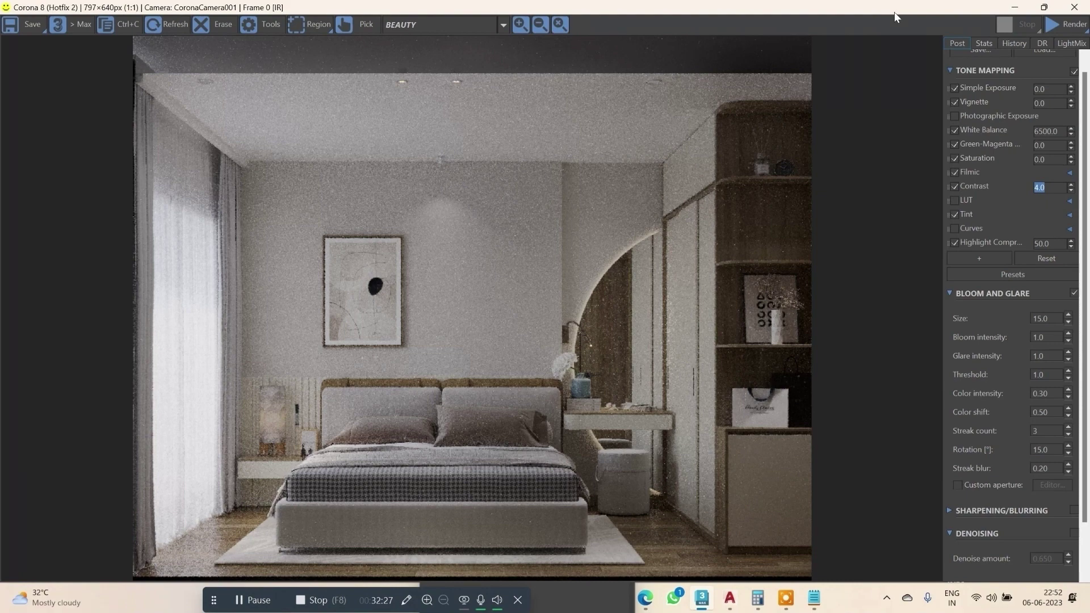
Restore the Corona frame buffer to a movable window and close Environment and Effects.
{"action": "left_click_drag", "start_coordinate": [879, 11], "coordinate": [482, 223]}
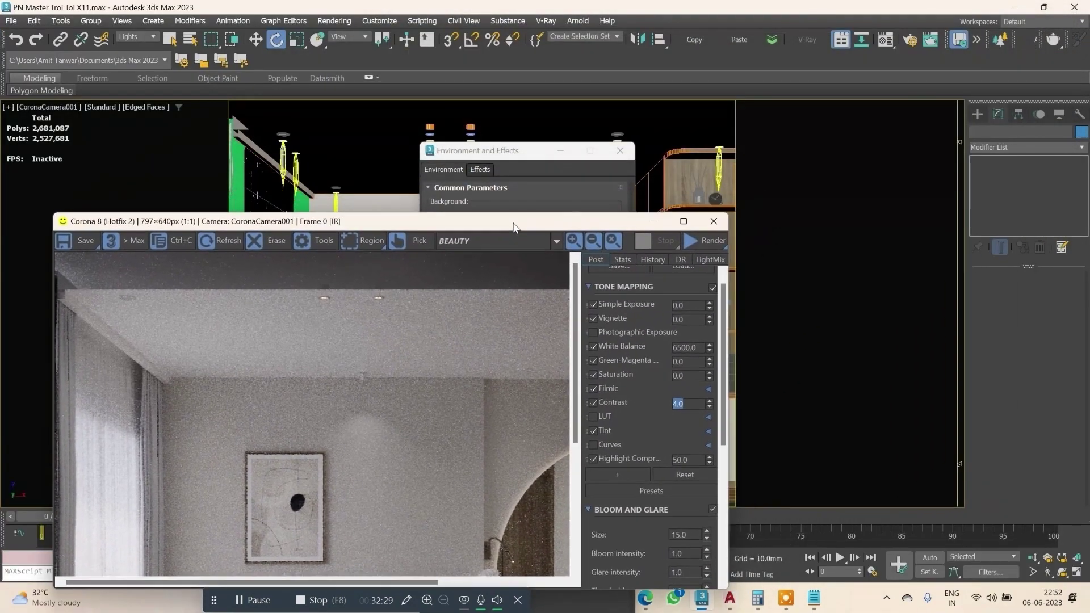
{"action": "mouse_move", "coordinate": [482, 224]}
{"action": "left_mouse_down"}
{"action": "mouse_move", "coordinate": [570, 194]}
{"action": "mouse_move", "coordinate": [290, 224]}
{"action": "left_mouse_up"}
{"action": "left_click_drag", "start_coordinate": [501, 152], "coordinate": [604, 155]}
{"action": "left_click", "coordinate": [722, 150]}
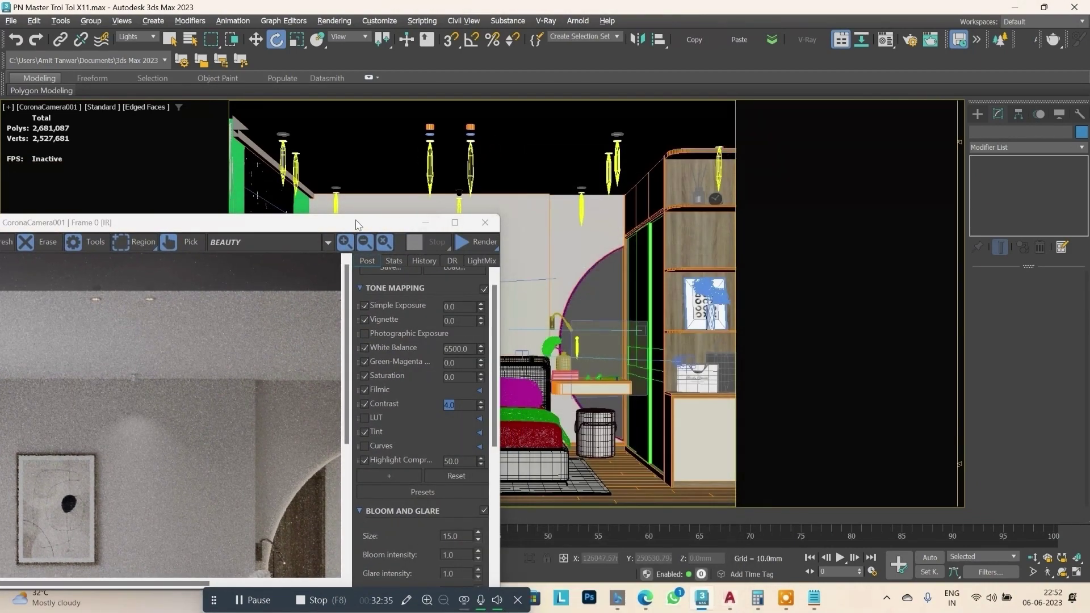
{"action": "left_click_drag", "start_coordinate": [355, 224], "coordinate": [430, 187]}
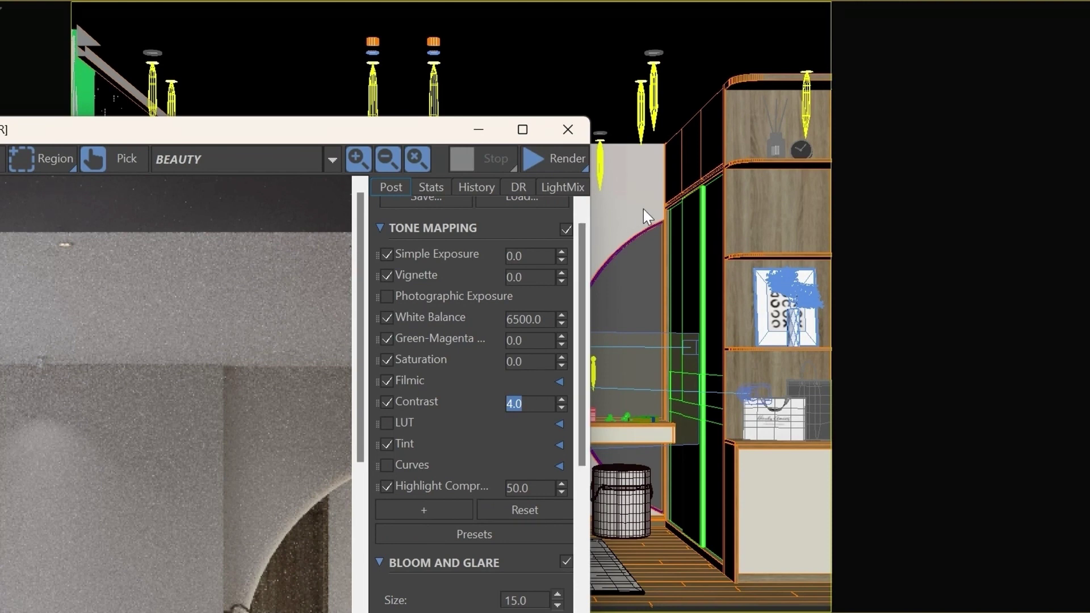
Nudge the frame buffer into place and switch focus between viewport and buffer.
{"action": "left_click_drag", "start_coordinate": [431, 138], "coordinate": [440, 134]}
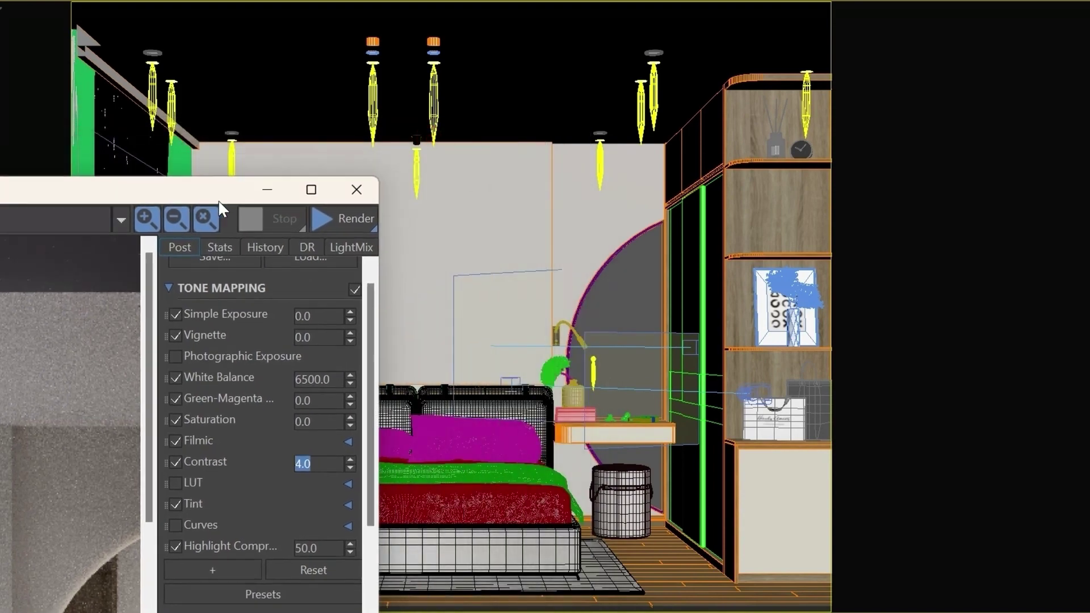
{"action": "left_click", "coordinate": [852, 153]}
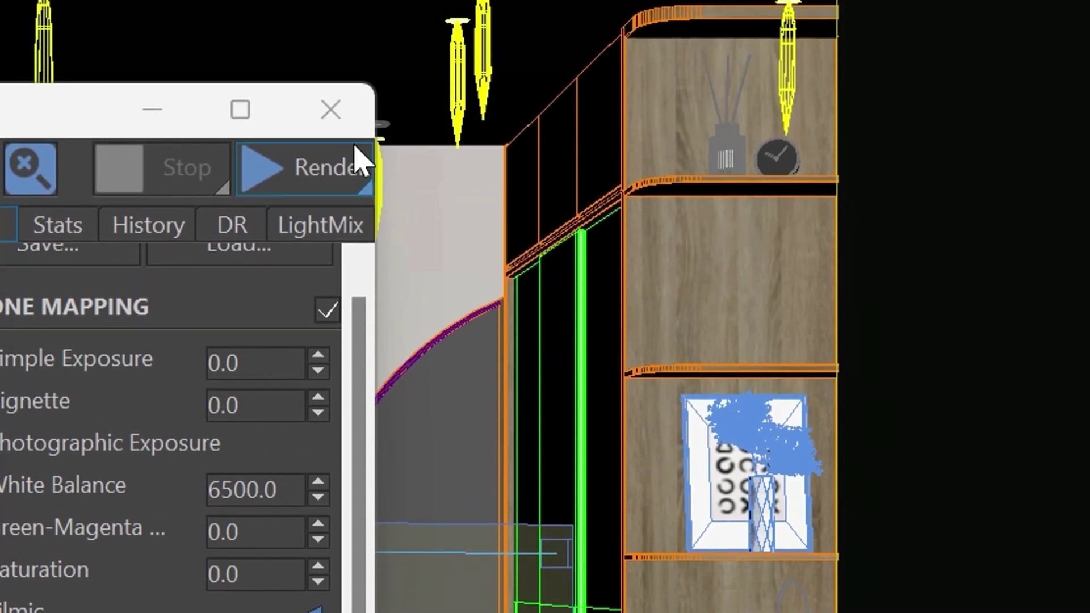
{"action": "left_click", "coordinate": [160, 112]}
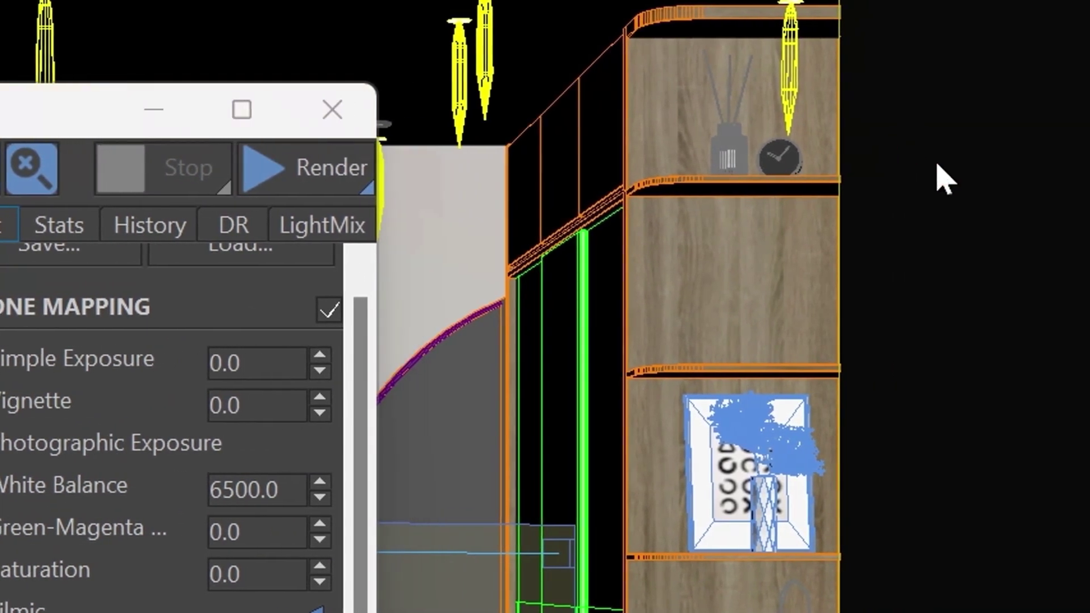
{"action": "right_click", "coordinate": [928, 171]}
{"action": "left_click", "coordinate": [871, 242]}
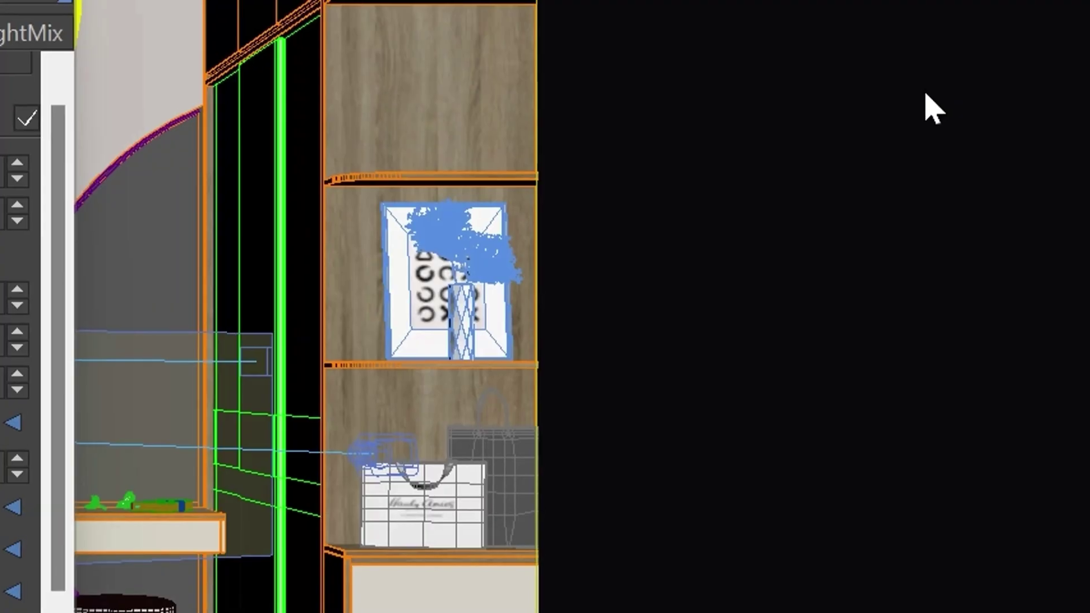
In Render Setup's Scene settings, preview the interactive LightMix setup without generating.
{"action": "left_click", "coordinate": [864, 95]}
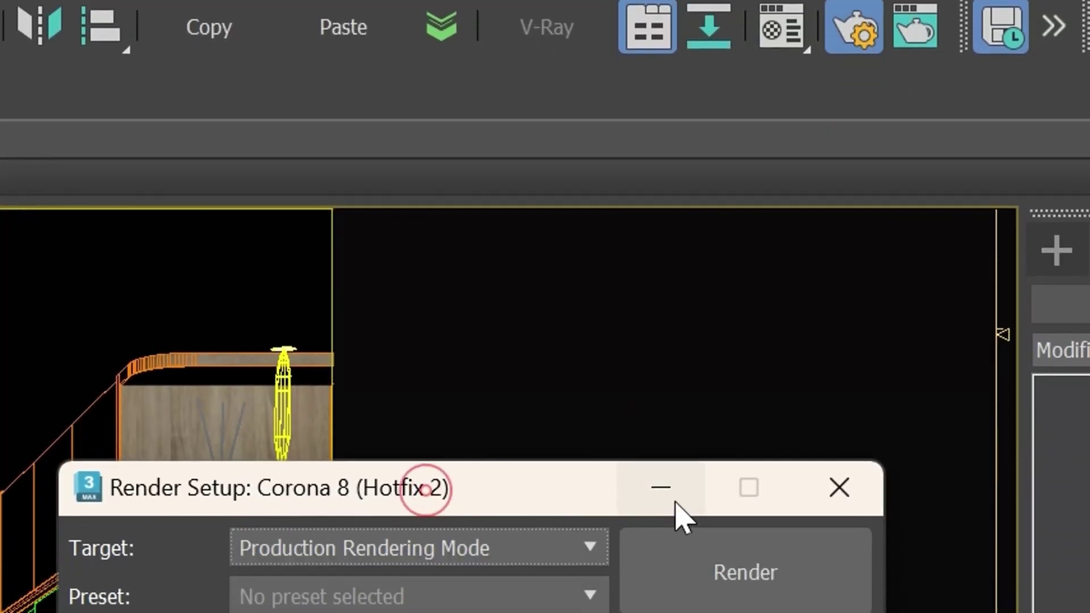
{"action": "right_click", "coordinate": [595, 499]}
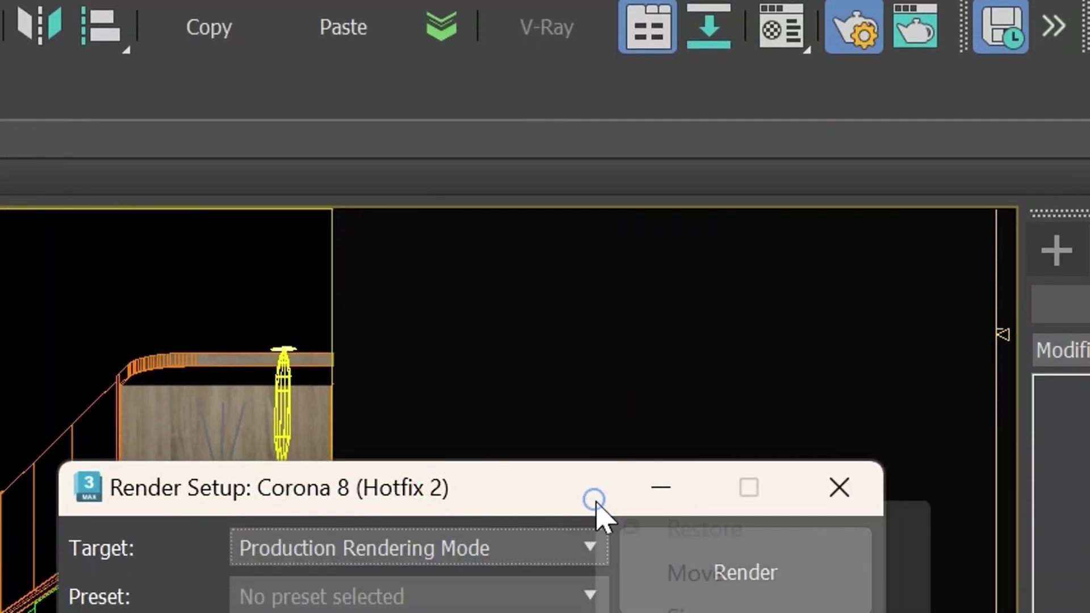
{"action": "left_click", "coordinate": [559, 366]}
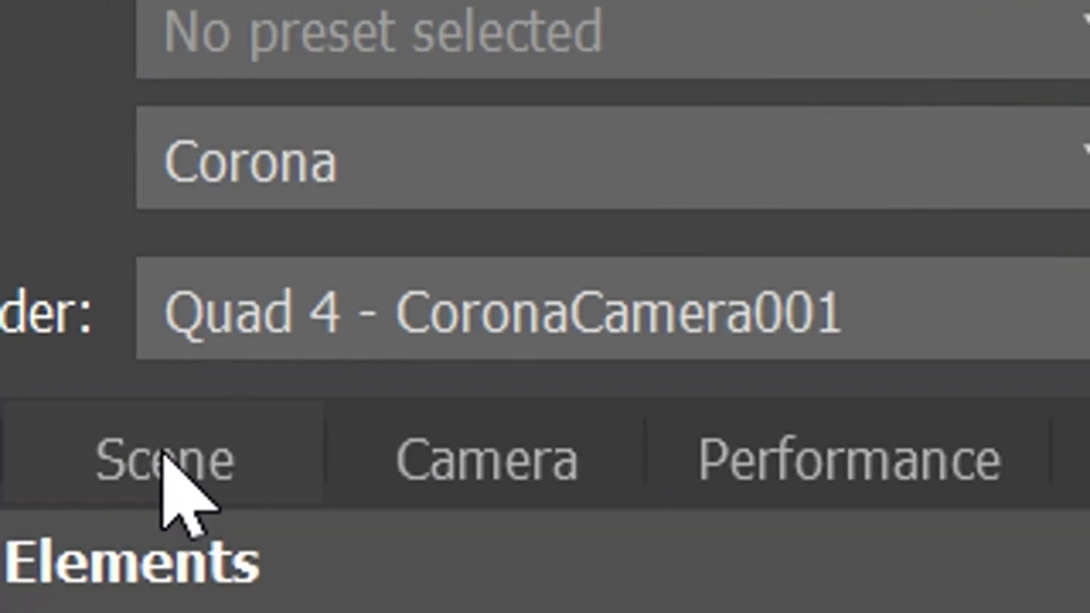
{"action": "left_click", "coordinate": [171, 454]}
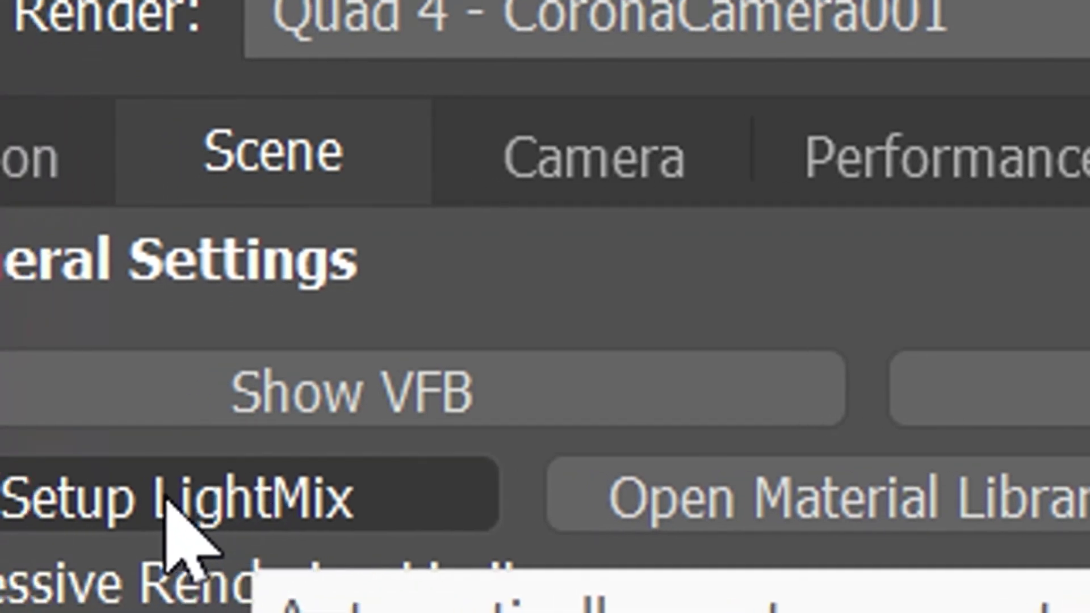
{"action": "left_click", "coordinate": [271, 514]}
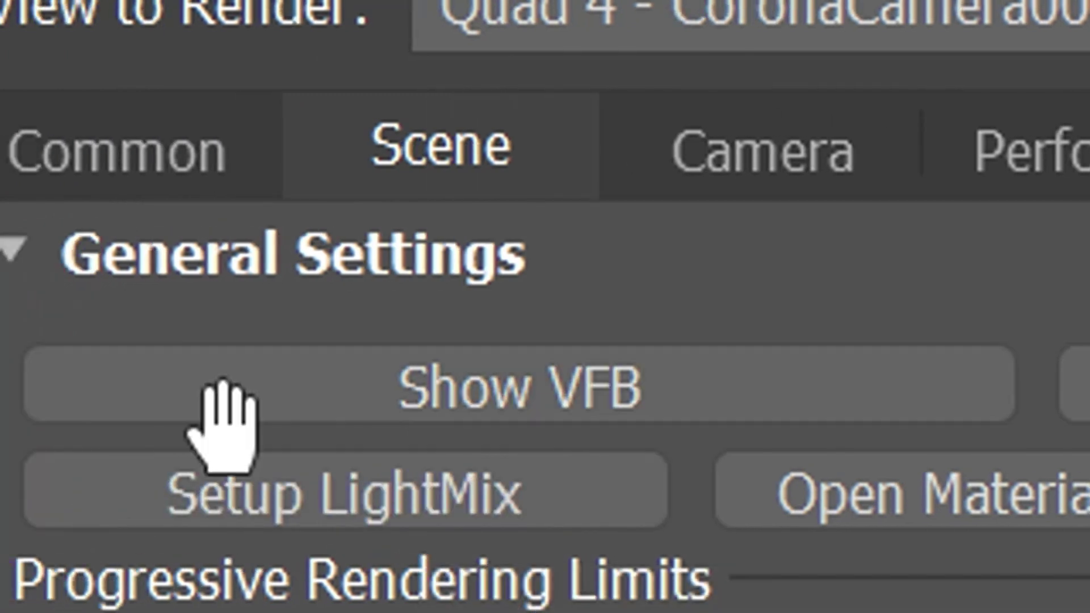
{"action": "left_click", "coordinate": [482, 499]}
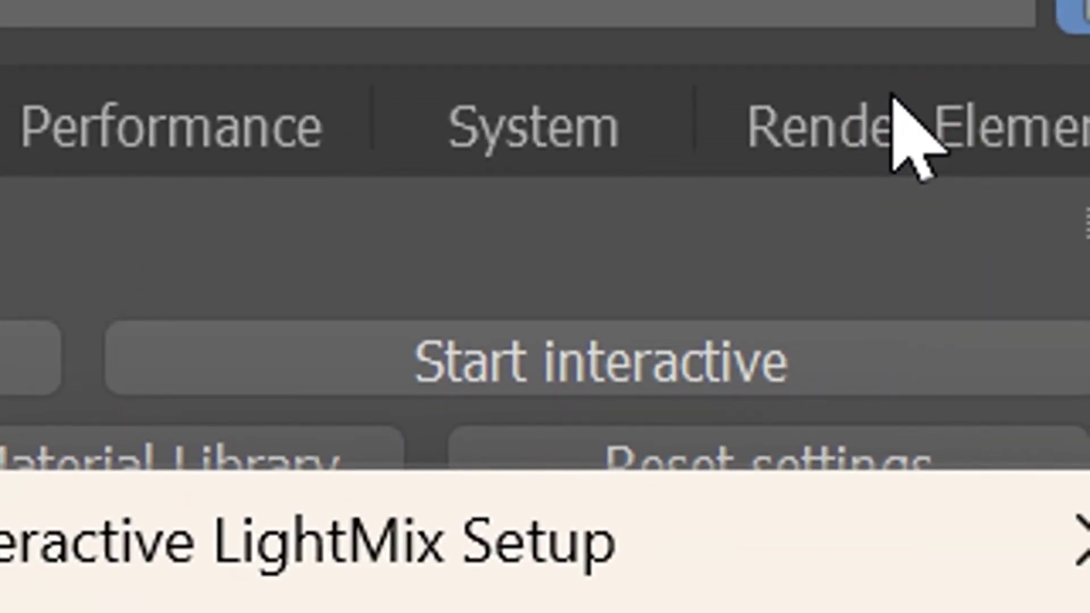
{"action": "left_click", "coordinate": [883, 110]}
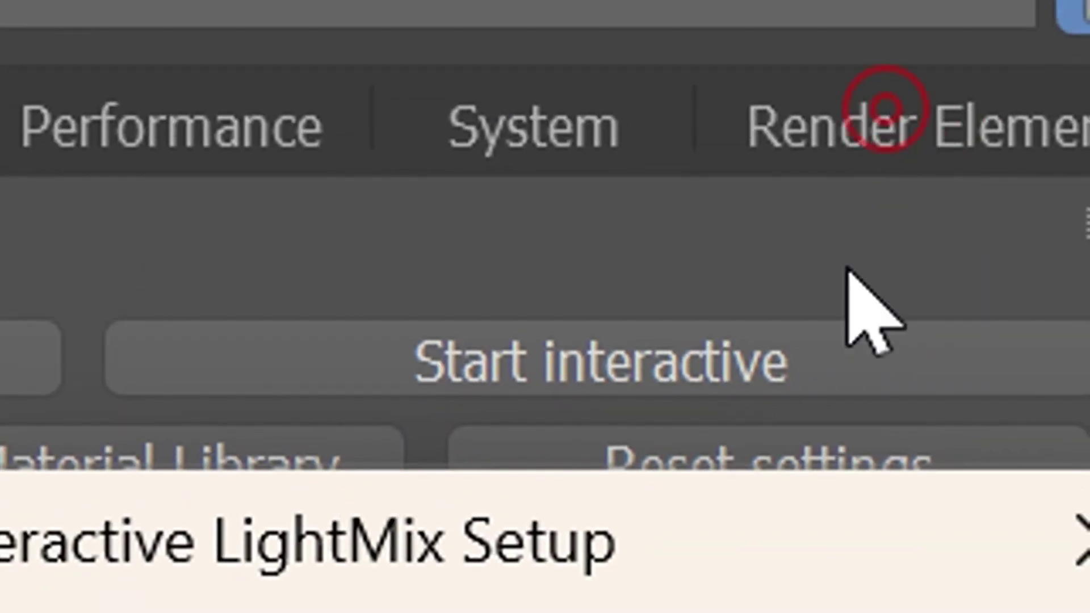
Generate LightMix elements from Instanced Lights and confirm them in Render Elements.
{"action": "left_click", "coordinate": [919, 468]}
{"action": "left_click", "coordinate": [814, 64]}
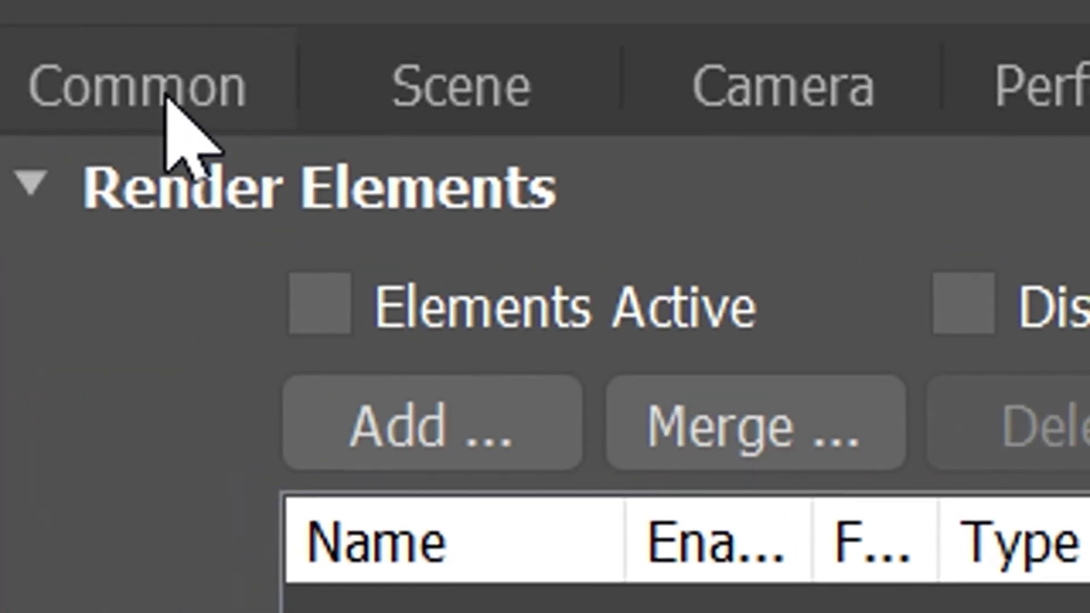
{"action": "left_click", "coordinate": [159, 85]}
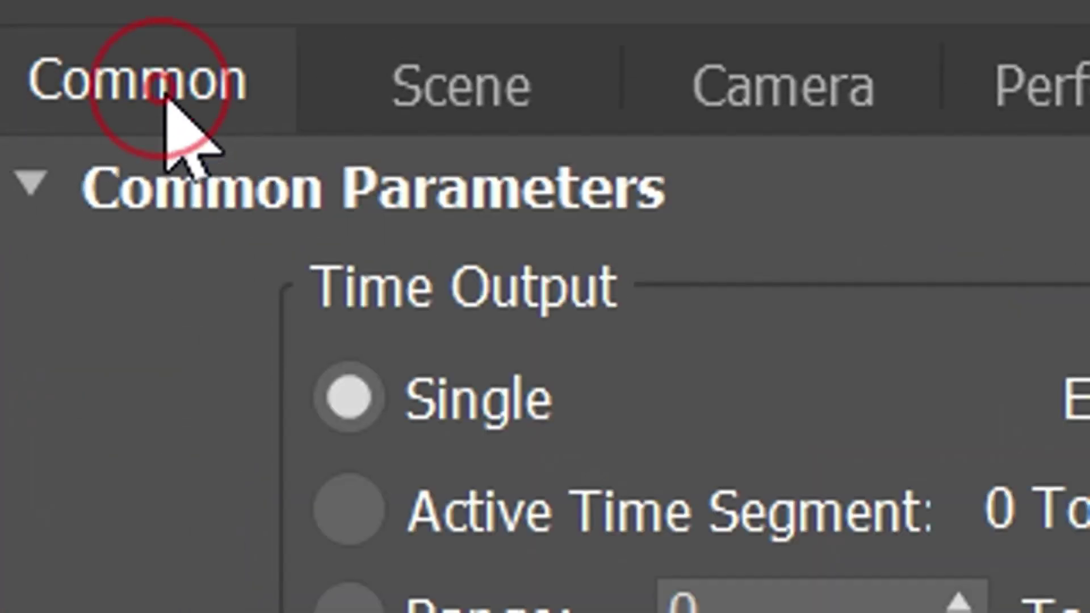
{"action": "left_click", "coordinate": [462, 85]}
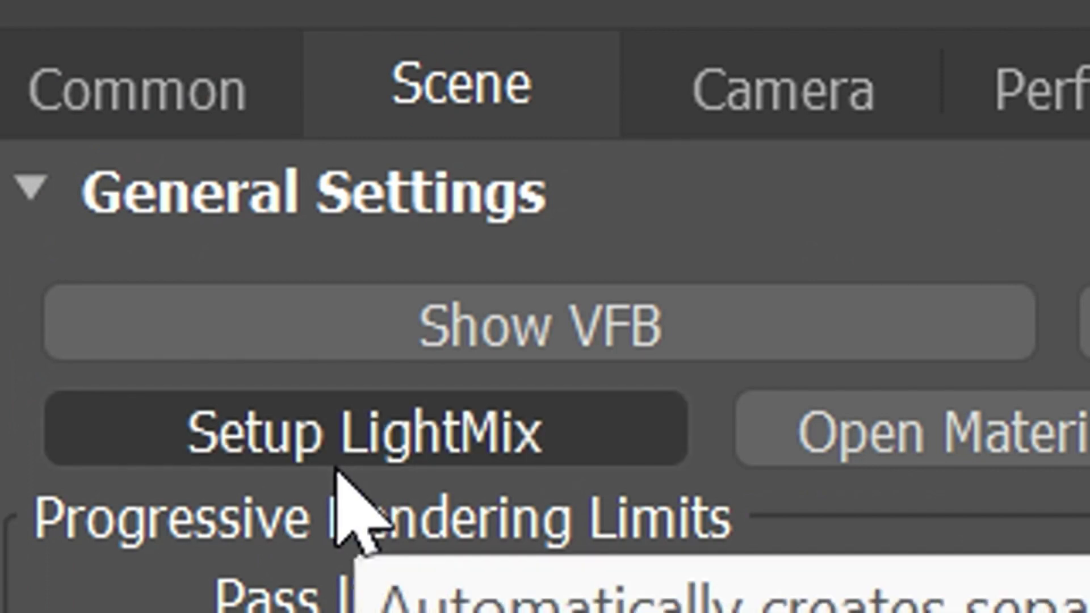
{"action": "left_click", "coordinate": [398, 440]}
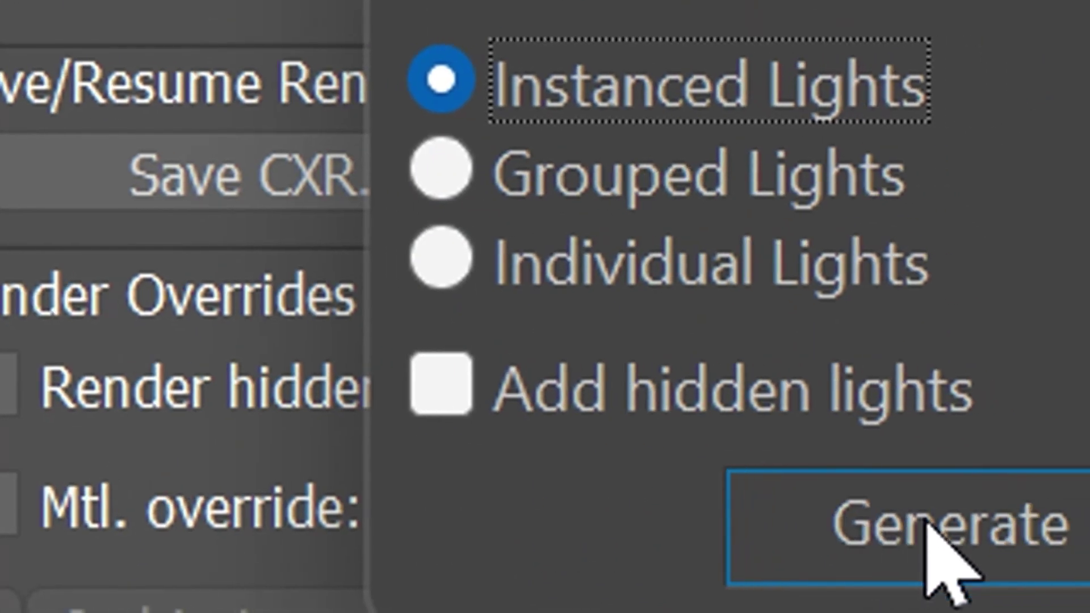
{"action": "left_click", "coordinate": [927, 520]}
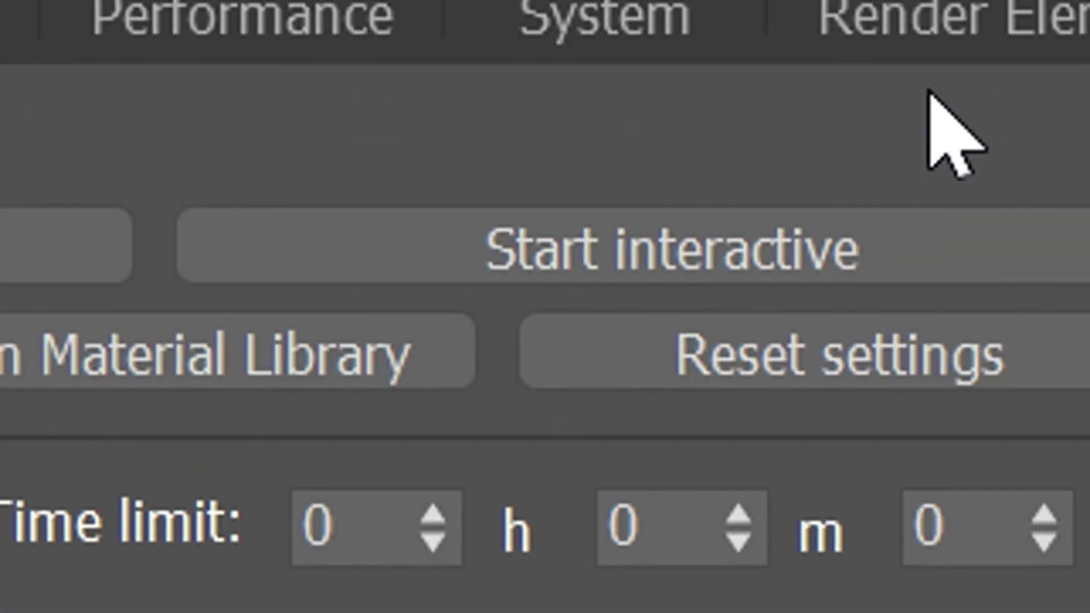
{"action": "left_click", "coordinate": [923, 95]}
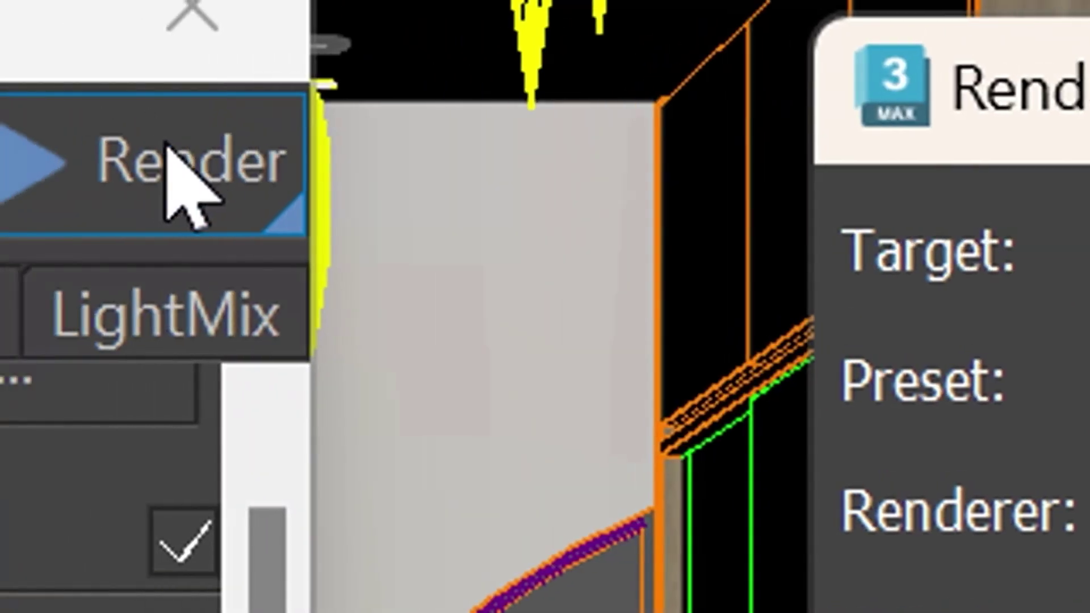
Render the bedroom image with the frame buffer maximized.
{"action": "left_click", "coordinate": [156, 141]}
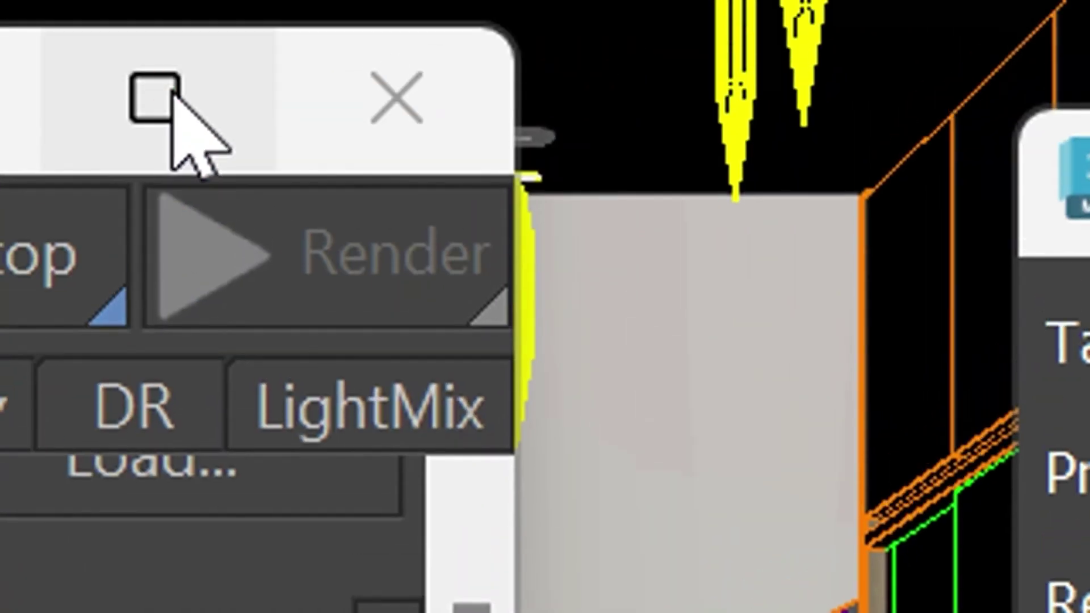
{"action": "left_click", "coordinate": [165, 87]}
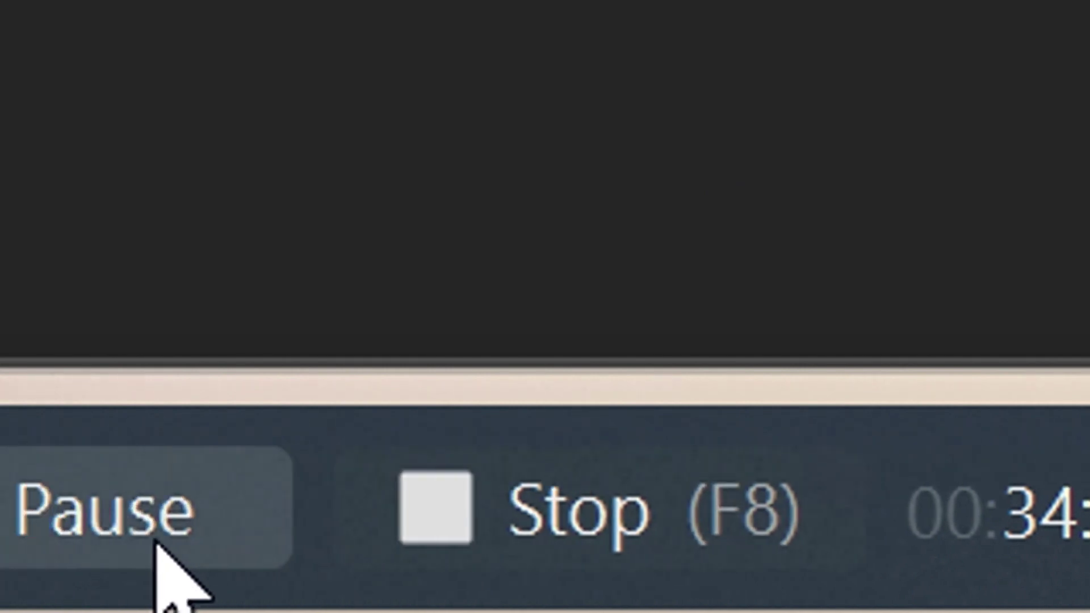
{"action": "left_click", "coordinate": [156, 523]}
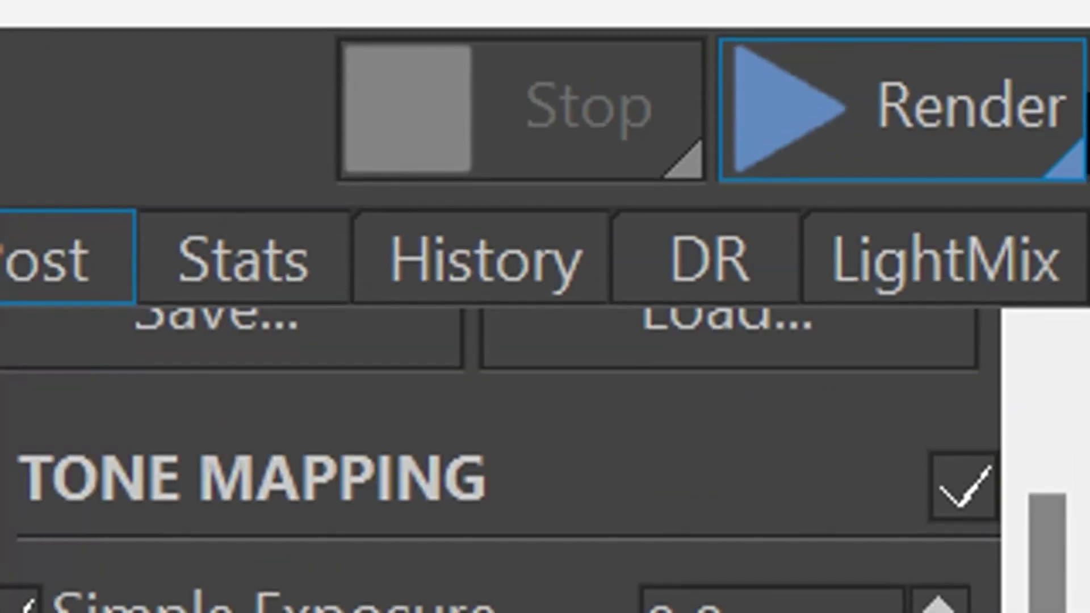
{"action": "left_click", "coordinate": [1005, 105]}
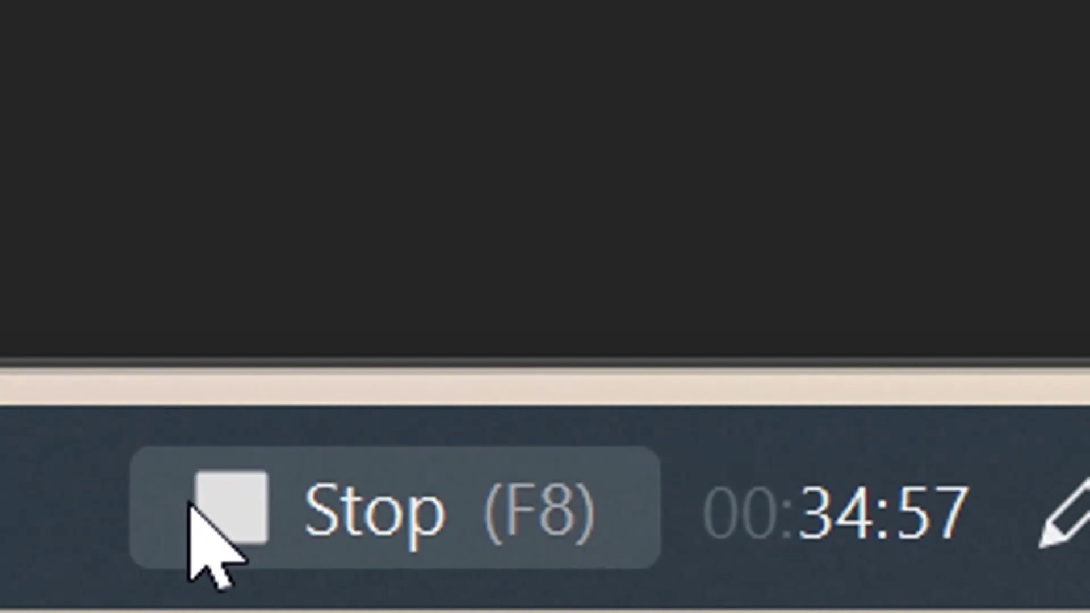
{"action": "left_click", "coordinate": [260, 506]}
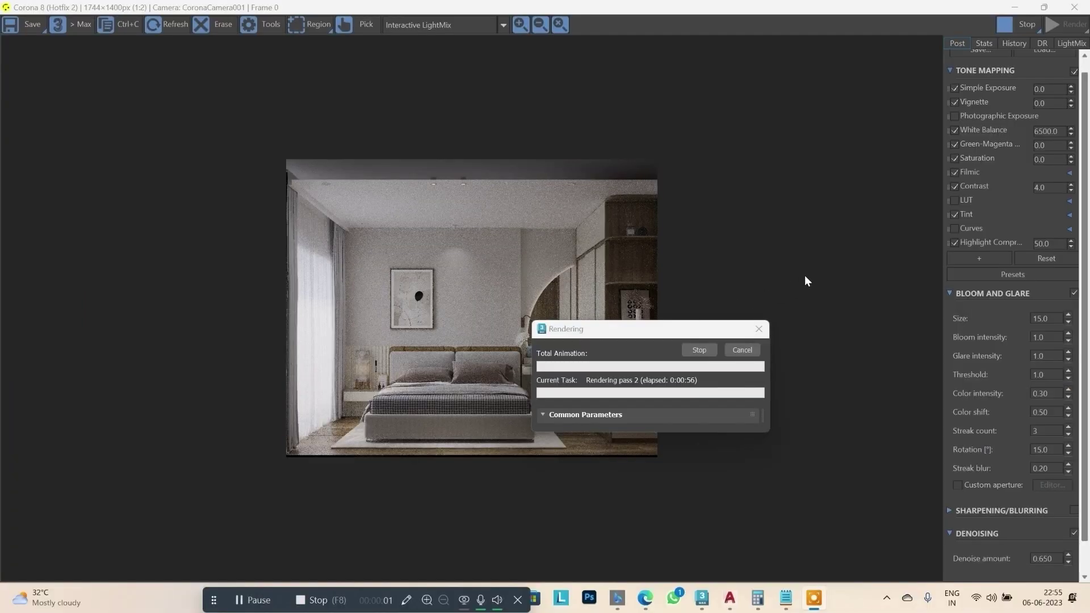
Move the Rendering progress dialog aside, cancel the render, and restore the frame buffer to a window.
{"action": "left_click", "coordinate": [588, 328]}
{"action": "mouse_move", "coordinate": [593, 330]}
{"action": "left_mouse_down"}
{"action": "mouse_move", "coordinate": [787, 310]}
{"action": "mouse_move", "coordinate": [756, 289]}
{"action": "left_mouse_up"}
{"action": "left_click", "coordinate": [849, 305]}
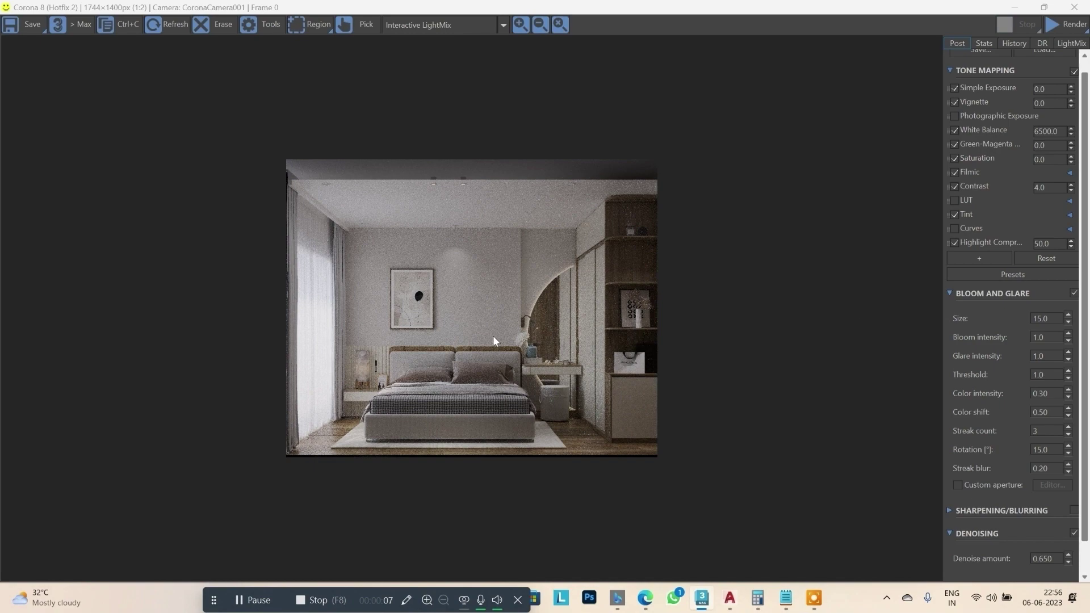
{"action": "scroll", "coordinate": [483, 335], "scroll_direction": "up", "scroll_amount": 1}
{"action": "scroll", "coordinate": [494, 334], "scroll_direction": "down", "scroll_amount": 2}
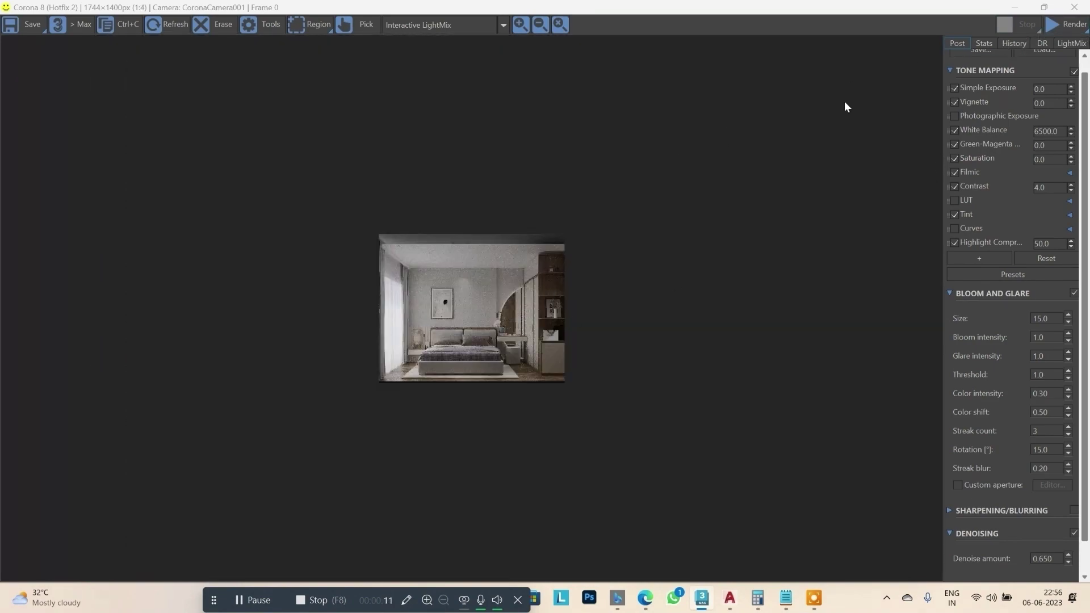
{"action": "double_click", "coordinate": [989, 12]}
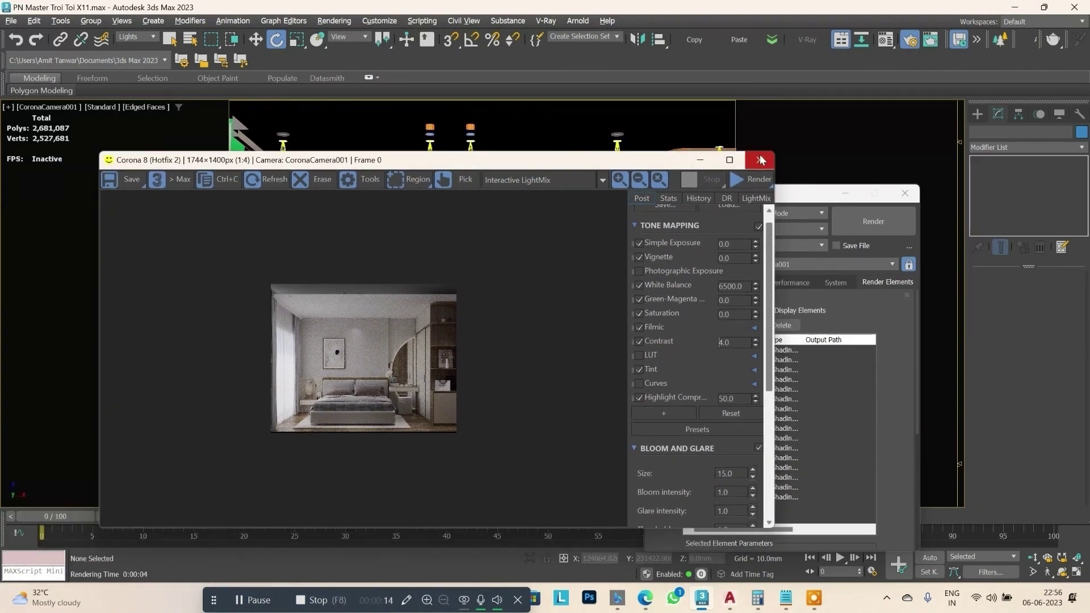
Re-render the bedroom camera view full-screen and show the LightMix list with every light at 1.0.
{"action": "left_click", "coordinate": [758, 153]}
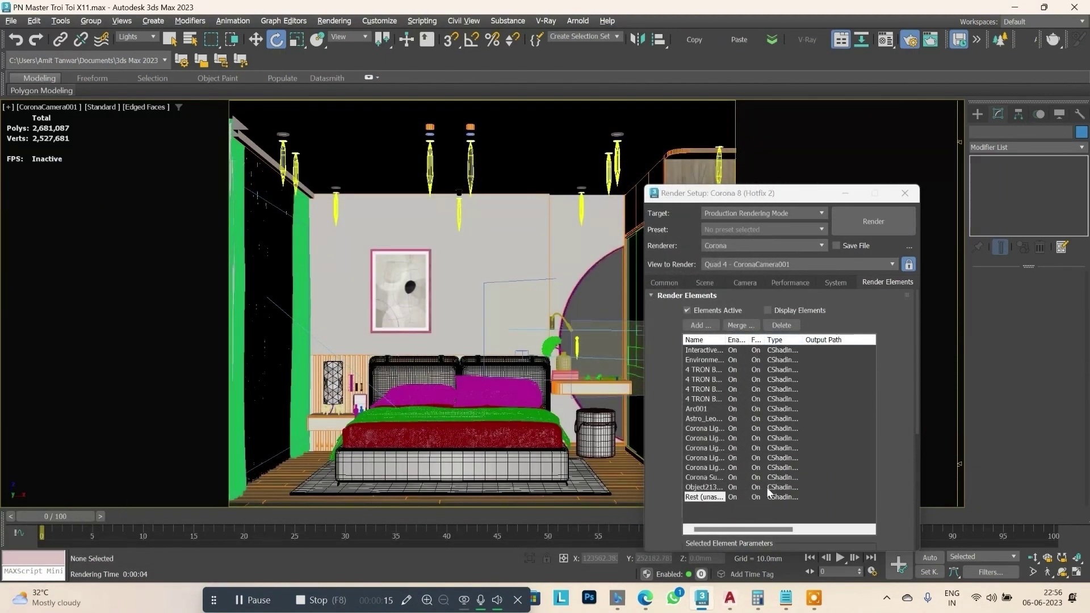
{"action": "left_click", "coordinate": [886, 222]}
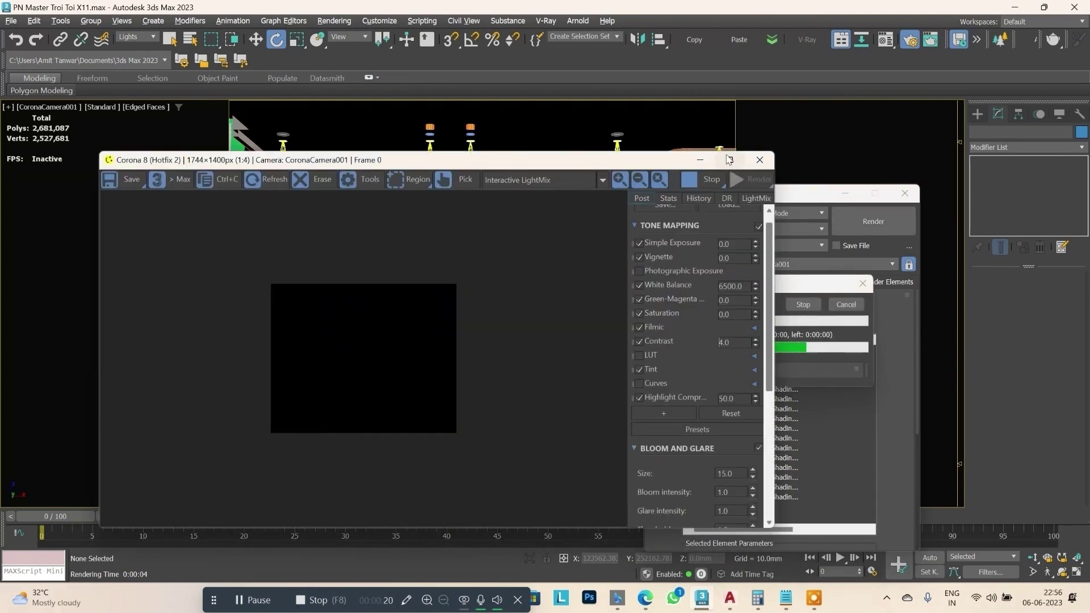
{"action": "left_click", "coordinate": [729, 160]}
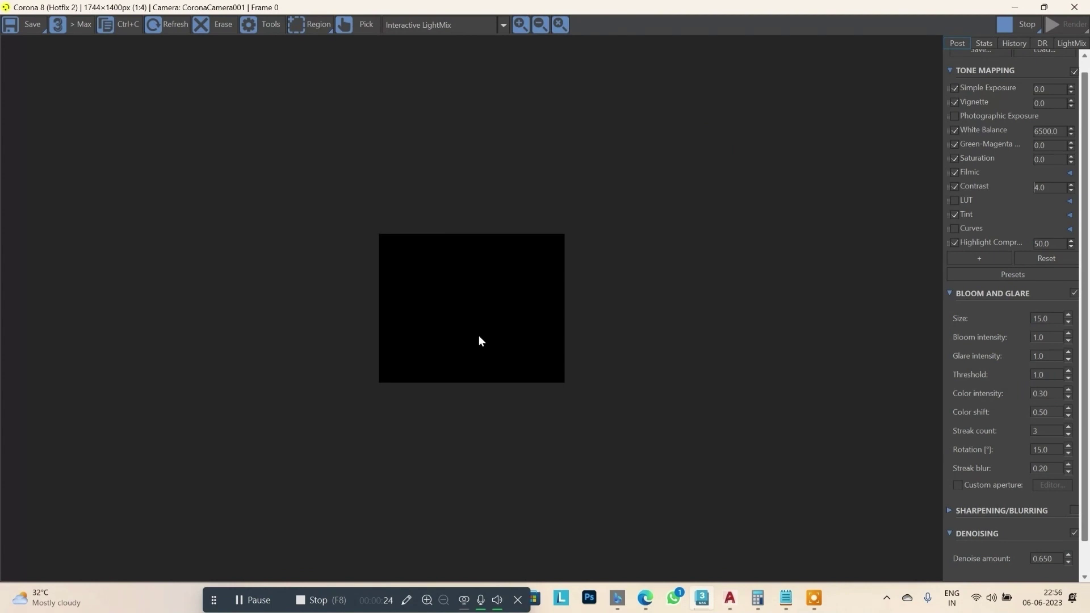
{"action": "scroll", "coordinate": [478, 336], "scroll_direction": "up", "scroll_amount": 1}
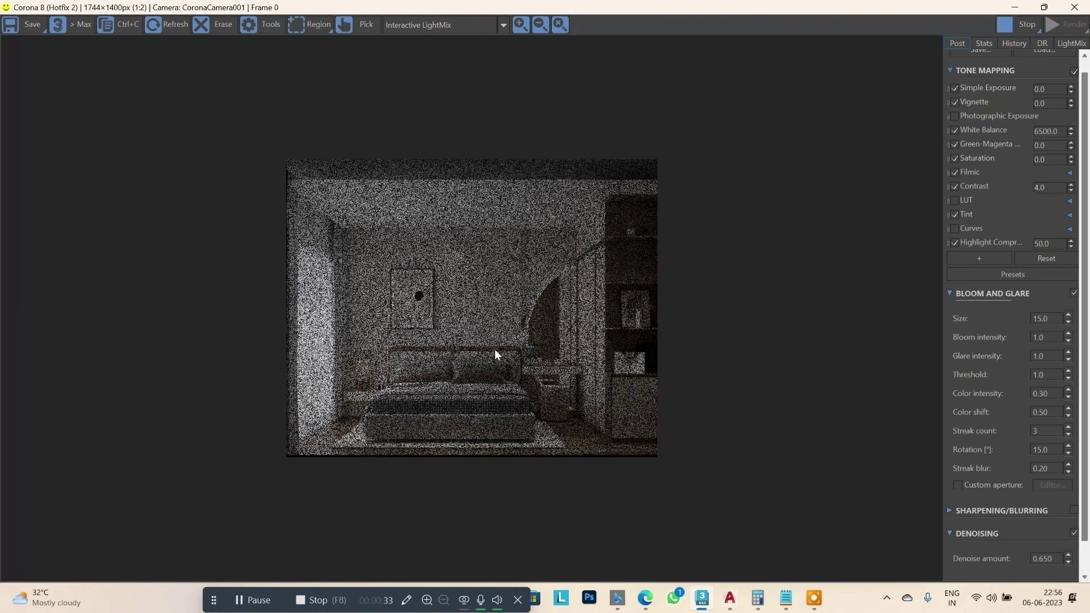
{"action": "scroll", "coordinate": [496, 351], "scroll_direction": "up", "scroll_amount": 2}
{"action": "scroll", "coordinate": [522, 342], "scroll_direction": "down", "scroll_amount": 2}
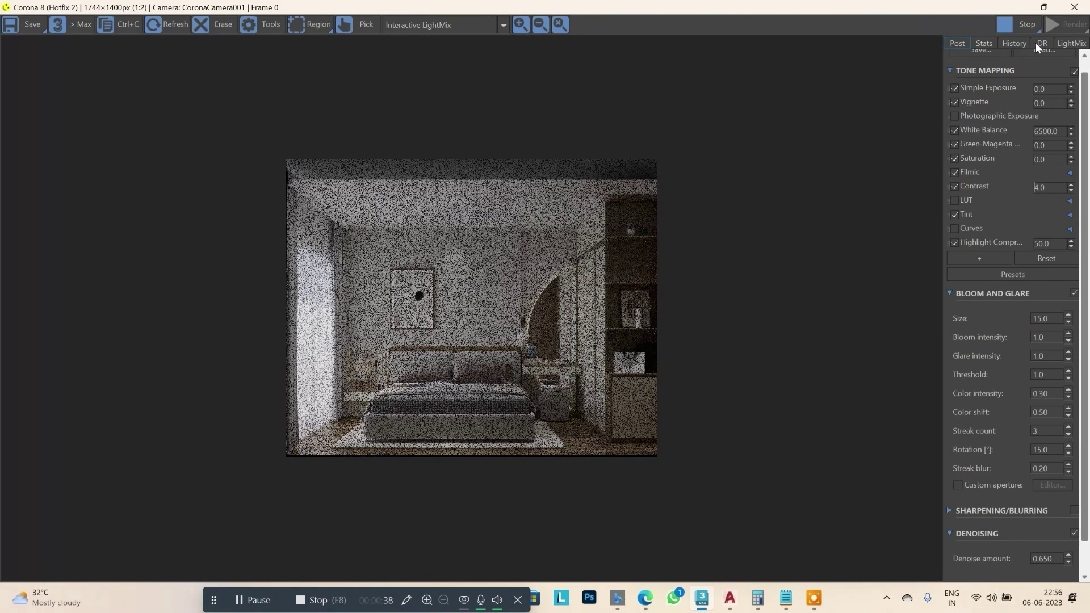
{"action": "left_click", "coordinate": [1072, 46]}
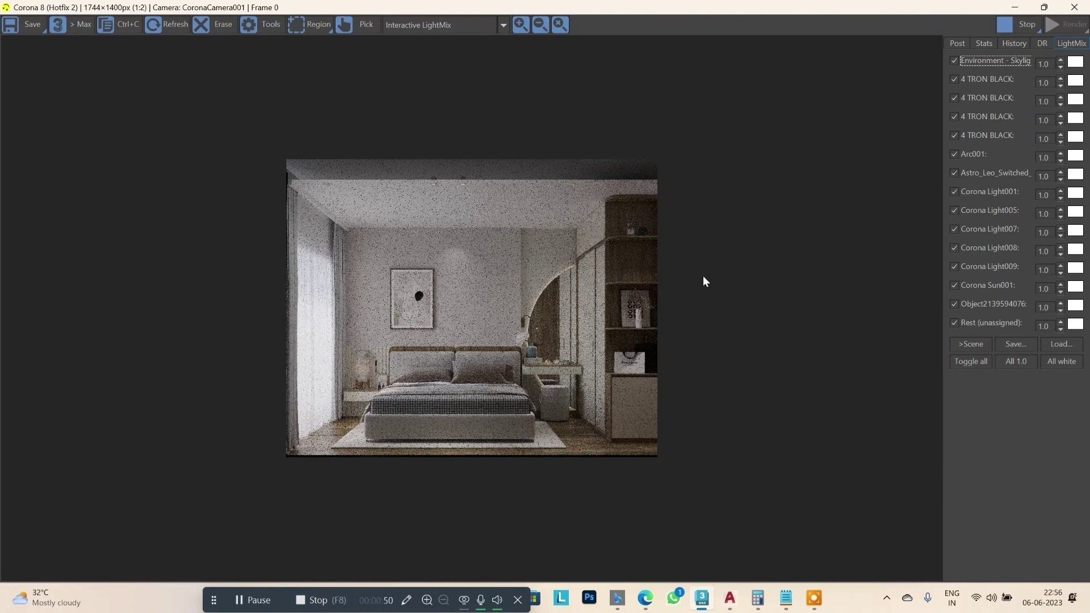
Shrink the frame buffer, move the progress dialog aside, and re-maximize the buffer.
{"action": "scroll", "coordinate": [434, 378], "scroll_direction": "up", "scroll_amount": 1}
{"action": "scroll", "coordinate": [521, 368], "scroll_direction": "down", "scroll_amount": 1}
{"action": "mouse_move", "coordinate": [931, 7]}
{"action": "left_mouse_down"}
{"action": "mouse_move", "coordinate": [330, 261]}
{"action": "mouse_move", "coordinate": [391, 238]}
{"action": "left_mouse_up"}
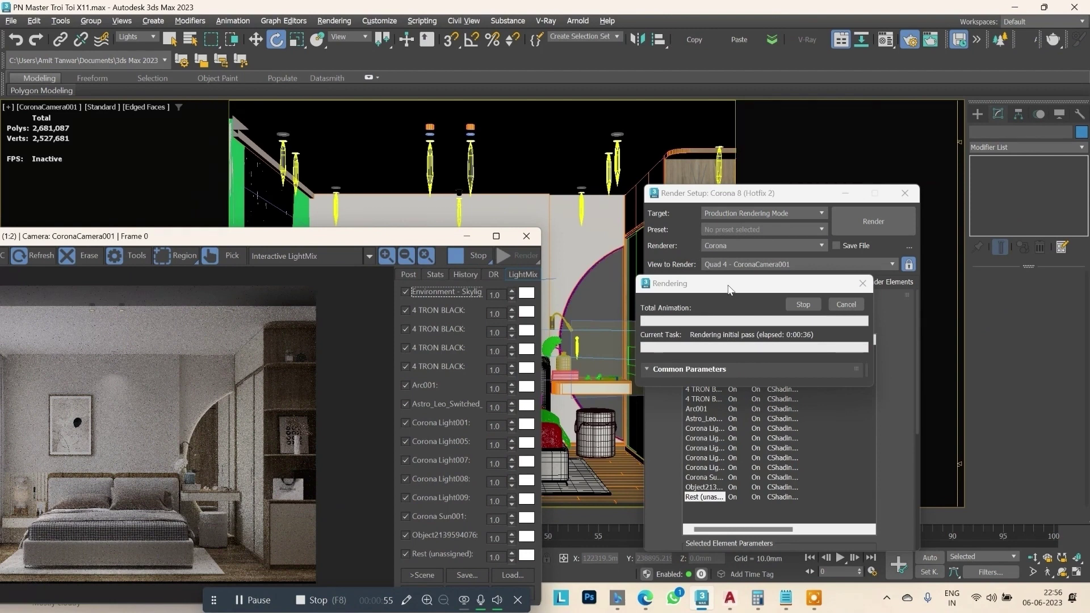
{"action": "left_click_drag", "start_coordinate": [723, 288], "coordinate": [789, 261]}
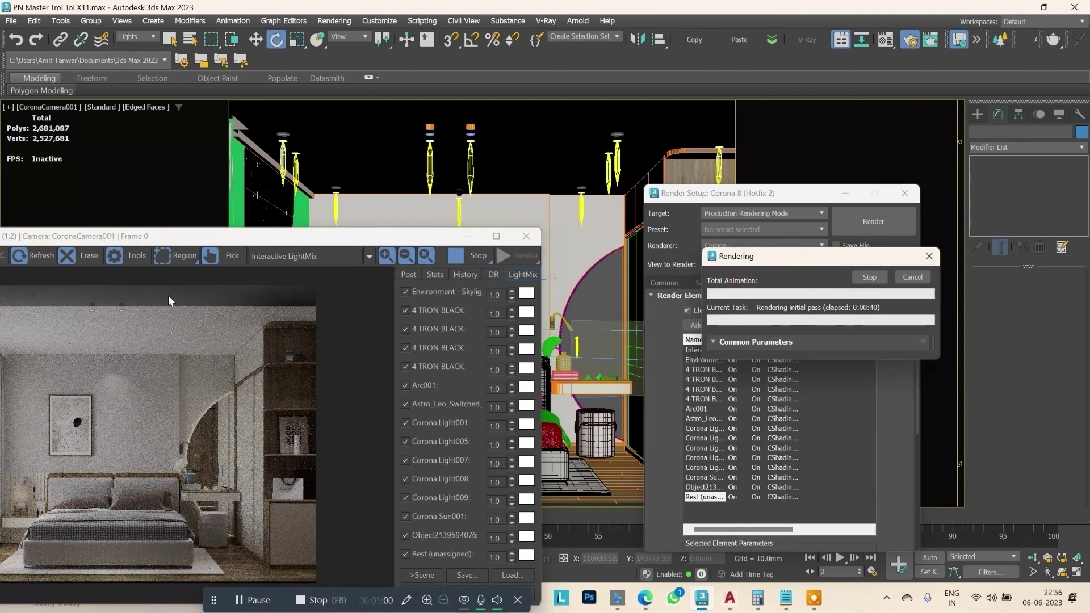
{"action": "mouse_move", "coordinate": [344, 237]}
{"action": "left_mouse_down"}
{"action": "mouse_move", "coordinate": [390, 196]}
{"action": "mouse_move", "coordinate": [423, 196]}
{"action": "left_mouse_up"}
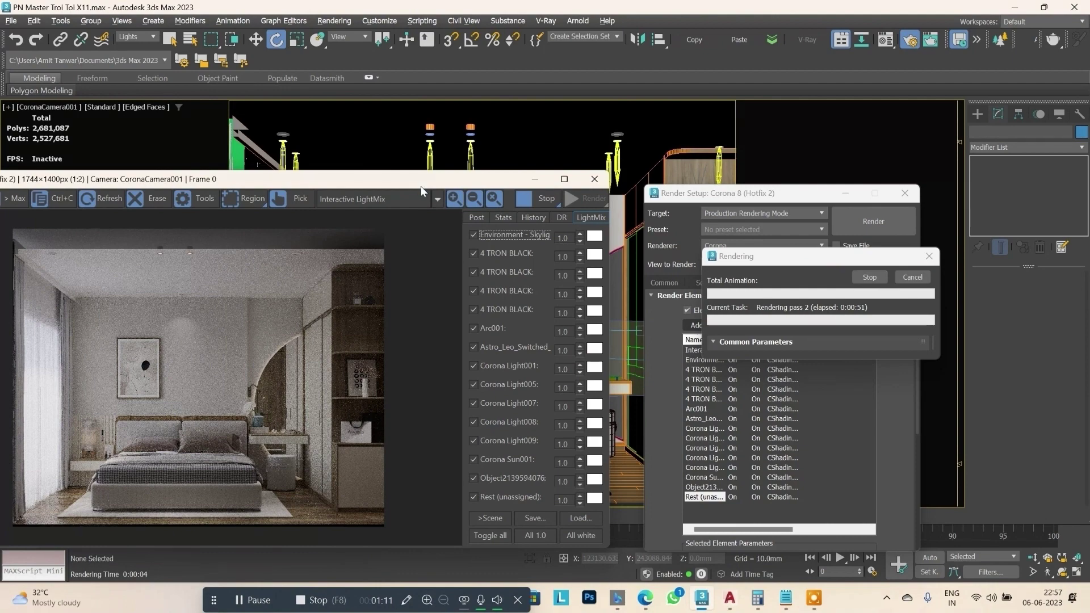
{"action": "mouse_move", "coordinate": [424, 185]}
{"action": "left_mouse_down"}
{"action": "mouse_move", "coordinate": [501, 142]}
{"action": "mouse_move", "coordinate": [476, 163]}
{"action": "left_mouse_up"}
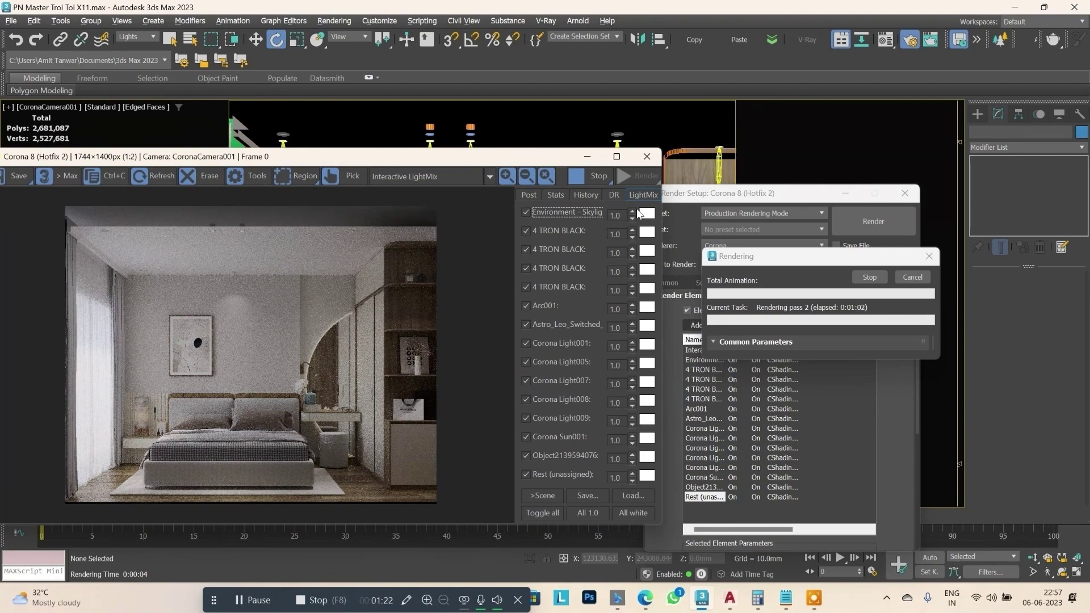
{"action": "left_click", "coordinate": [618, 158]}
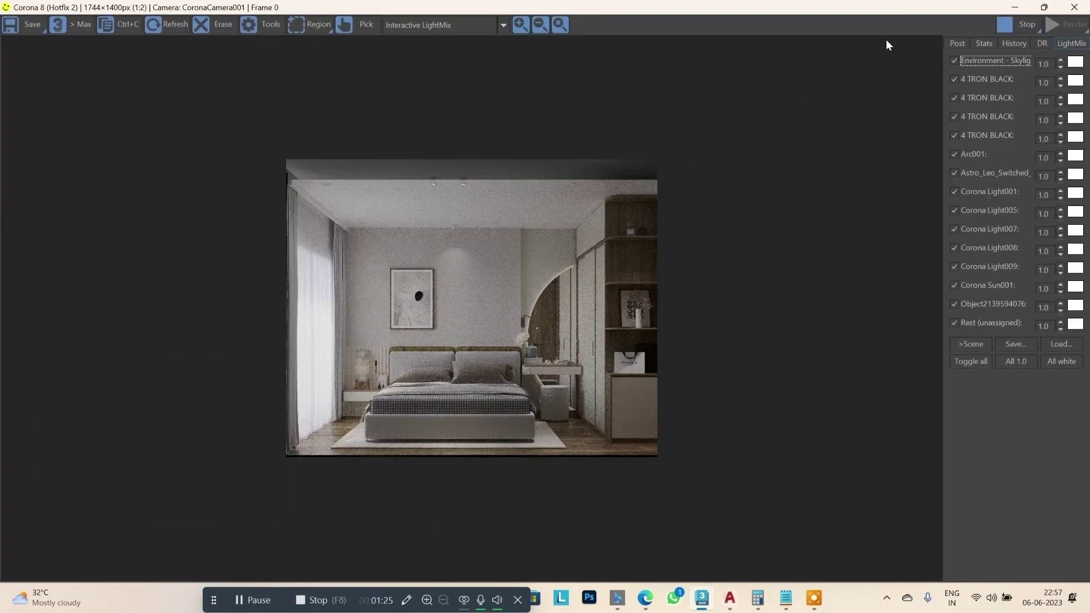
Rearrange the frame buffer and progress dialog again, returning to full-screen as rendering refines.
{"action": "scroll", "coordinate": [465, 294], "scroll_direction": "up", "scroll_amount": 1}
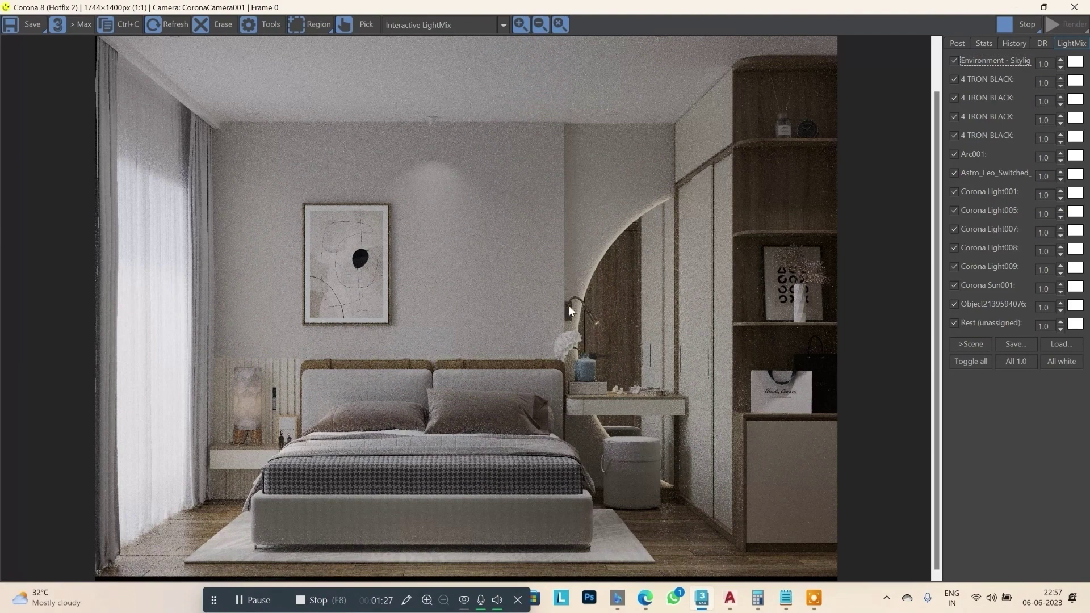
{"action": "scroll", "coordinate": [569, 306], "scroll_direction": "down", "scroll_amount": 1}
{"action": "scroll", "coordinate": [563, 337], "scroll_direction": "up", "scroll_amount": 1}
{"action": "scroll", "coordinate": [563, 337], "scroll_direction": "down", "scroll_amount": 1}
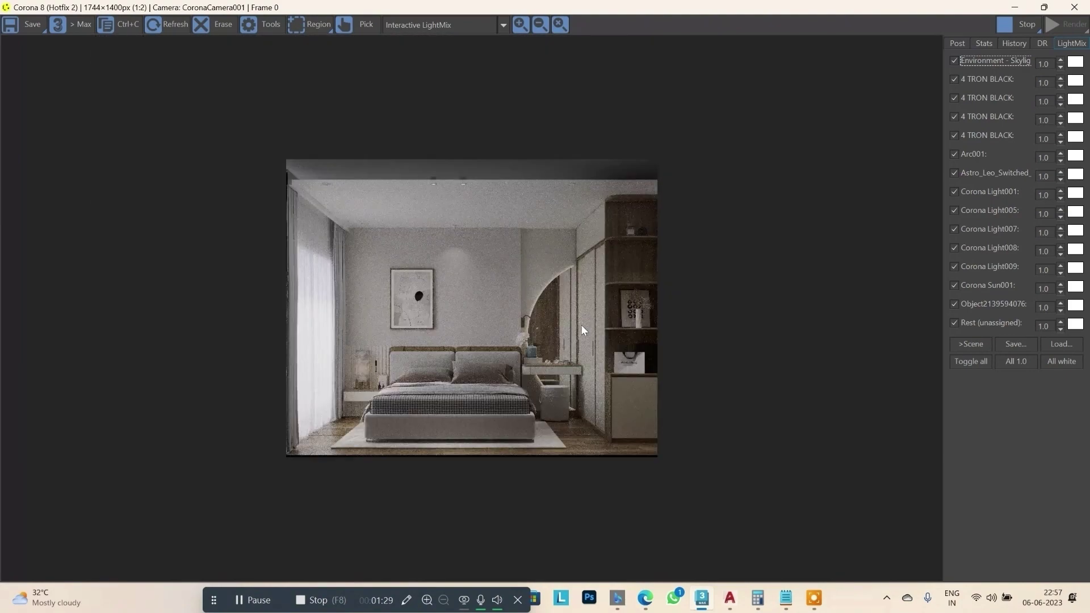
{"action": "left_click_drag", "start_coordinate": [888, 7], "coordinate": [525, 114]}
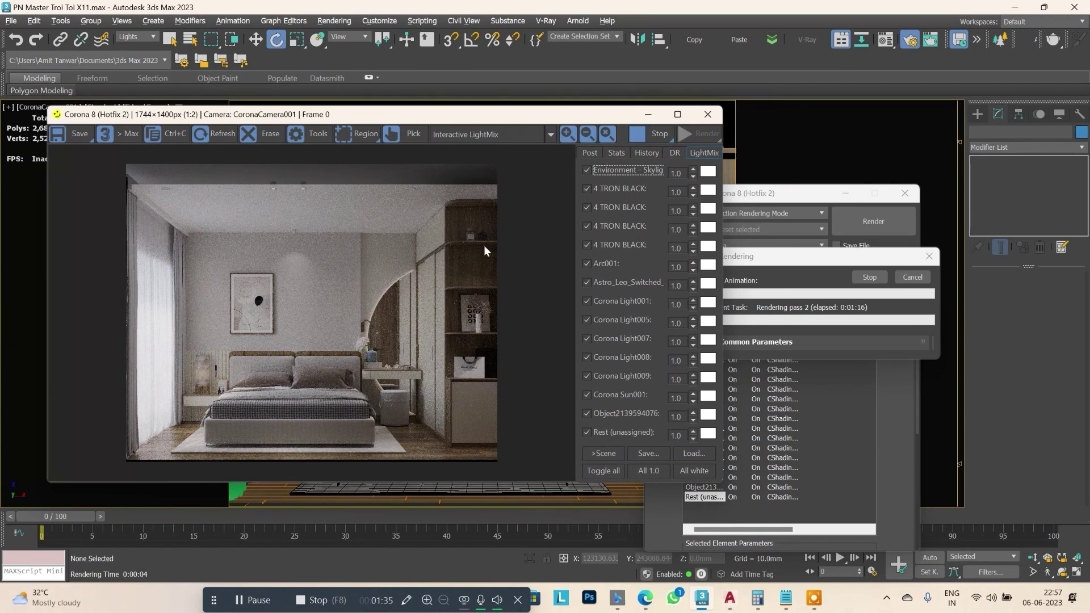
{"action": "left_click_drag", "start_coordinate": [796, 256], "coordinate": [841, 208]}
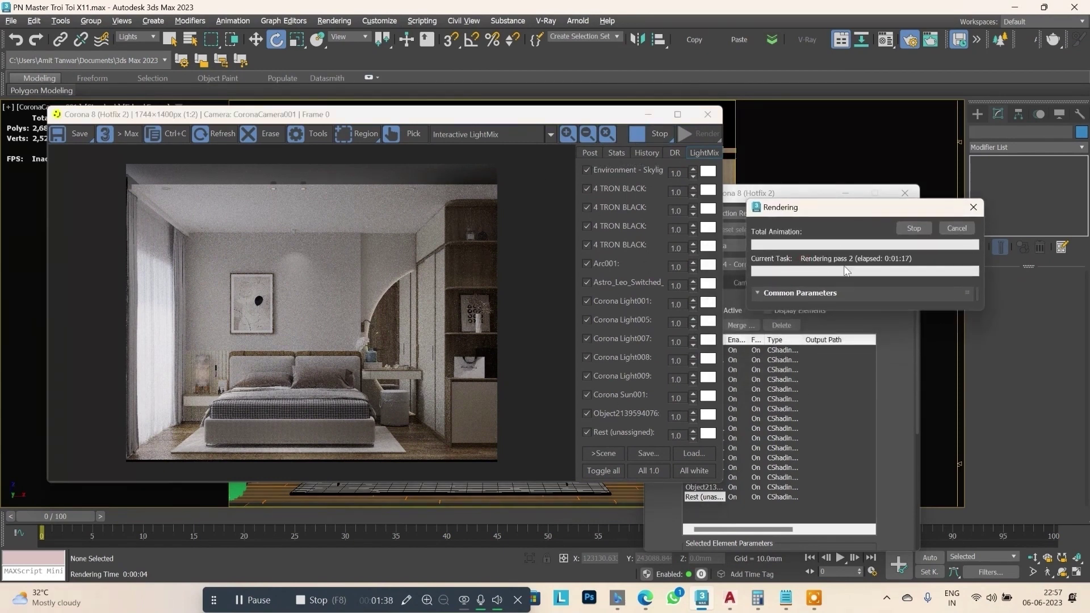
{"action": "mouse_move", "coordinate": [585, 119]}
{"action": "left_mouse_down"}
{"action": "mouse_move", "coordinate": [600, 101]}
{"action": "mouse_move", "coordinate": [597, 112]}
{"action": "left_mouse_up"}
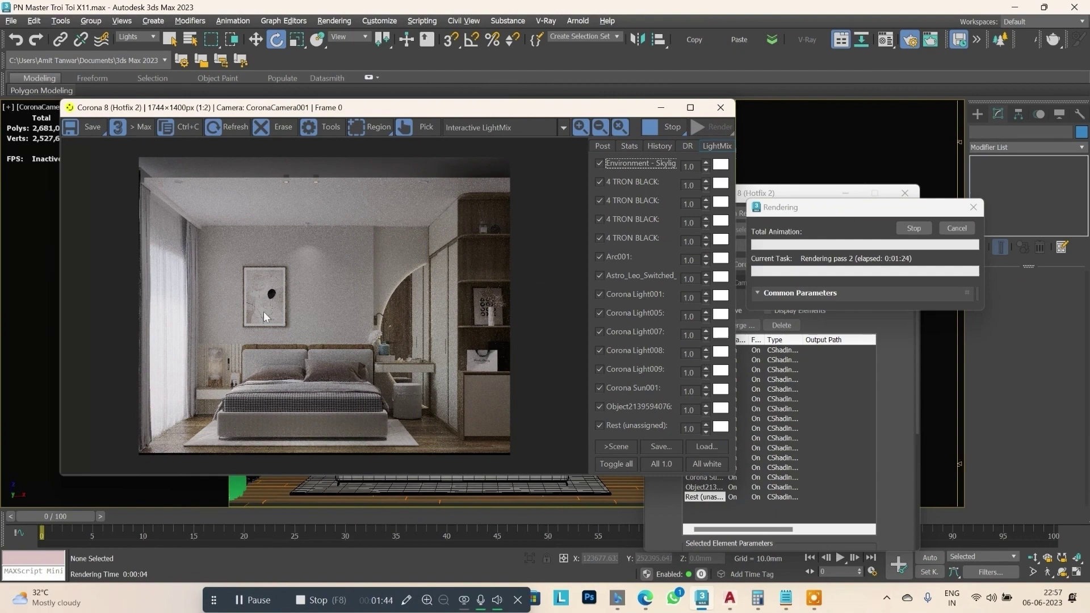
{"action": "left_click", "coordinate": [691, 107]}
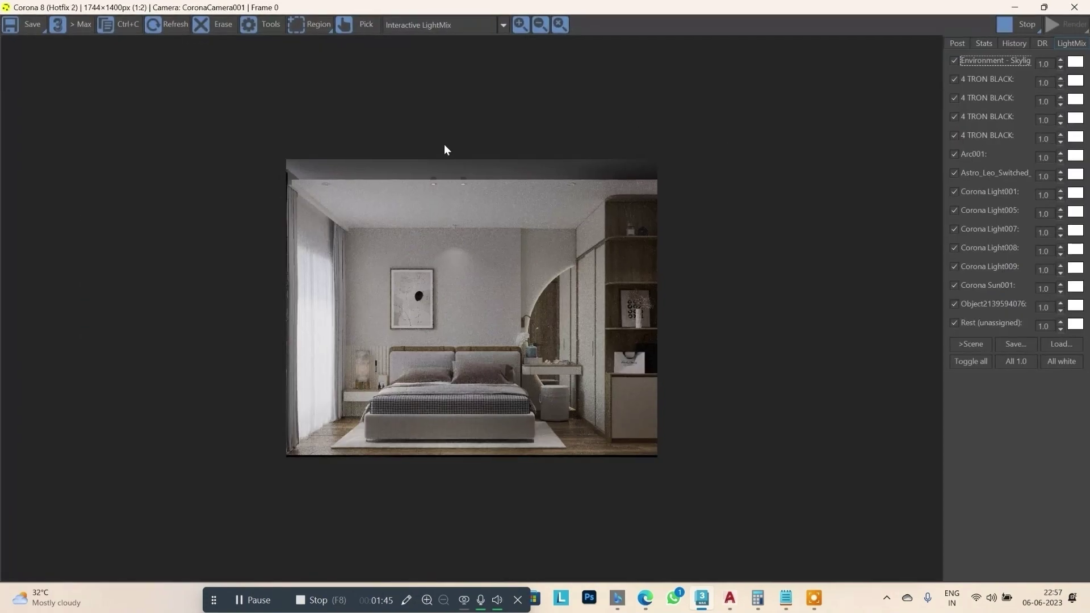
{"action": "scroll", "coordinate": [461, 295], "scroll_direction": "up", "scroll_amount": 1}
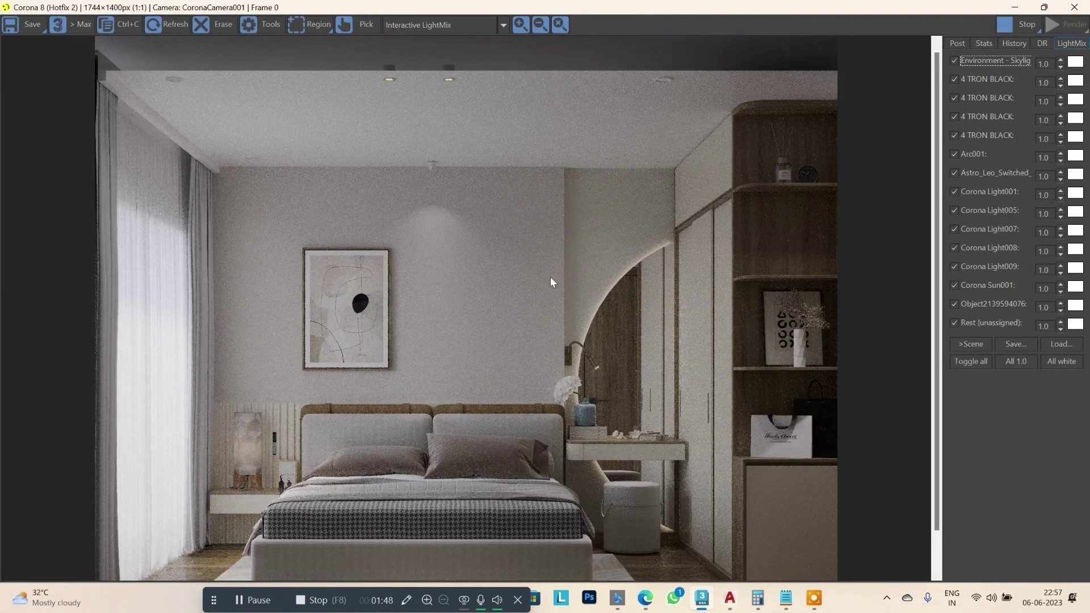
{"action": "scroll", "coordinate": [550, 282], "scroll_direction": "down", "scroll_amount": 1}
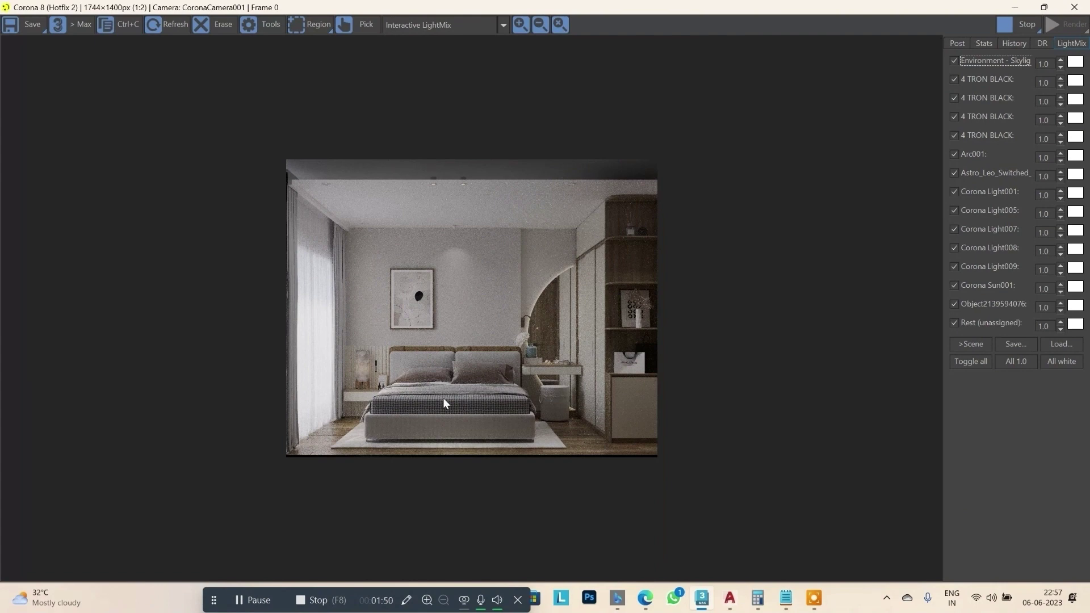
{"action": "scroll", "coordinate": [443, 397], "scroll_direction": "up", "scroll_amount": 1}
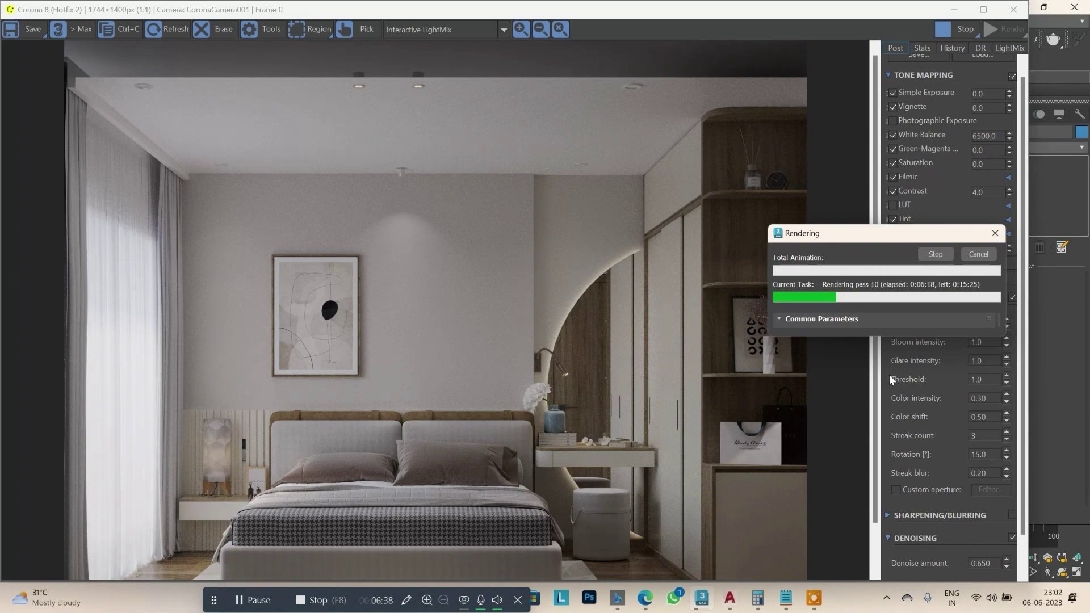
{"action": "left_click_drag", "start_coordinate": [421, 344], "coordinate": [420, 316]}
{"action": "left_click", "coordinate": [935, 254]}
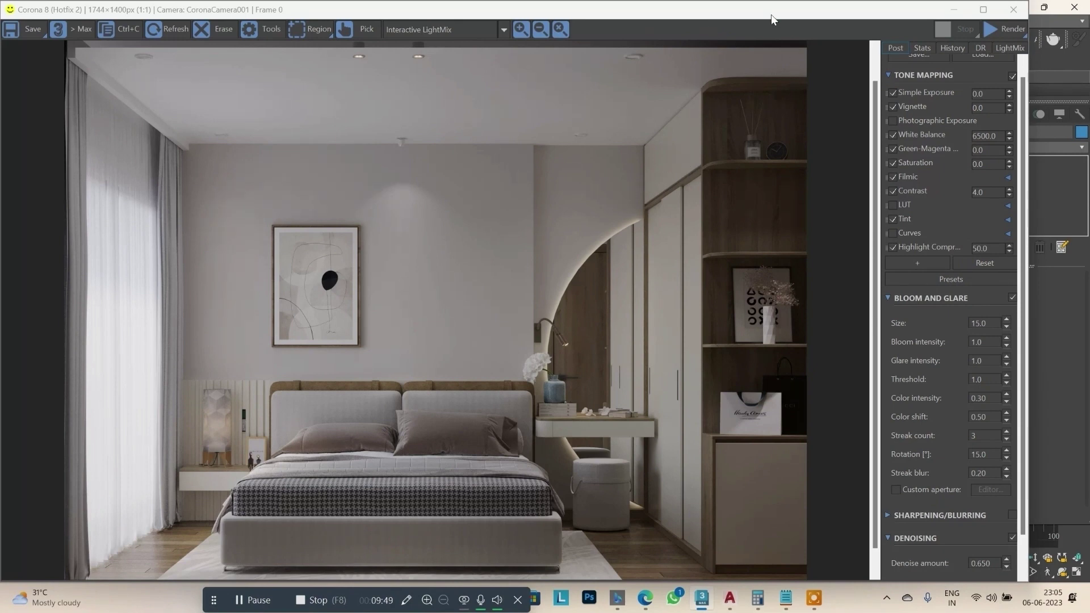
{"action": "mouse_move", "coordinate": [771, 15]}
{"action": "left_mouse_down"}
{"action": "mouse_move", "coordinate": [850, 14]}
{"action": "mouse_move", "coordinate": [806, 49]}
{"action": "left_mouse_up"}
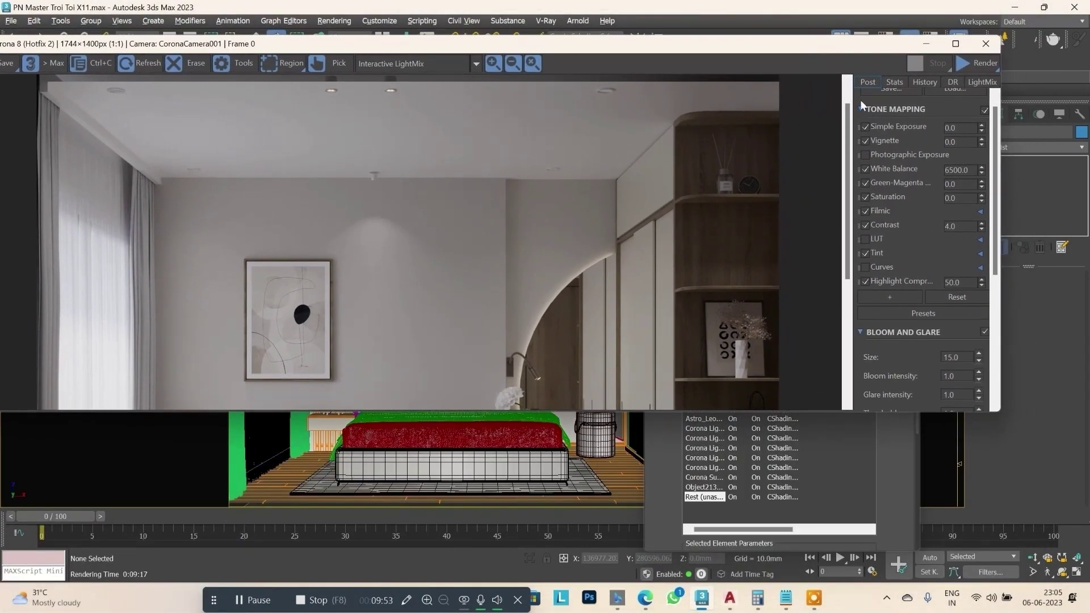
{"action": "left_click", "coordinate": [956, 44]}
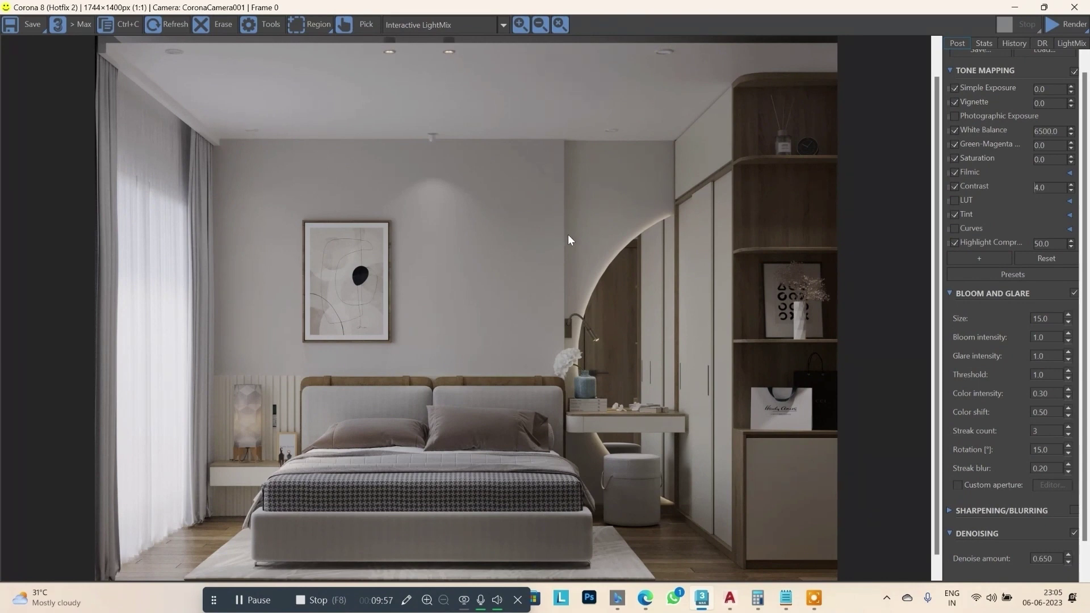
{"action": "scroll", "coordinate": [568, 234], "scroll_direction": "down", "scroll_amount": 1}
{"action": "scroll", "coordinate": [499, 319], "scroll_direction": "up", "scroll_amount": 1}
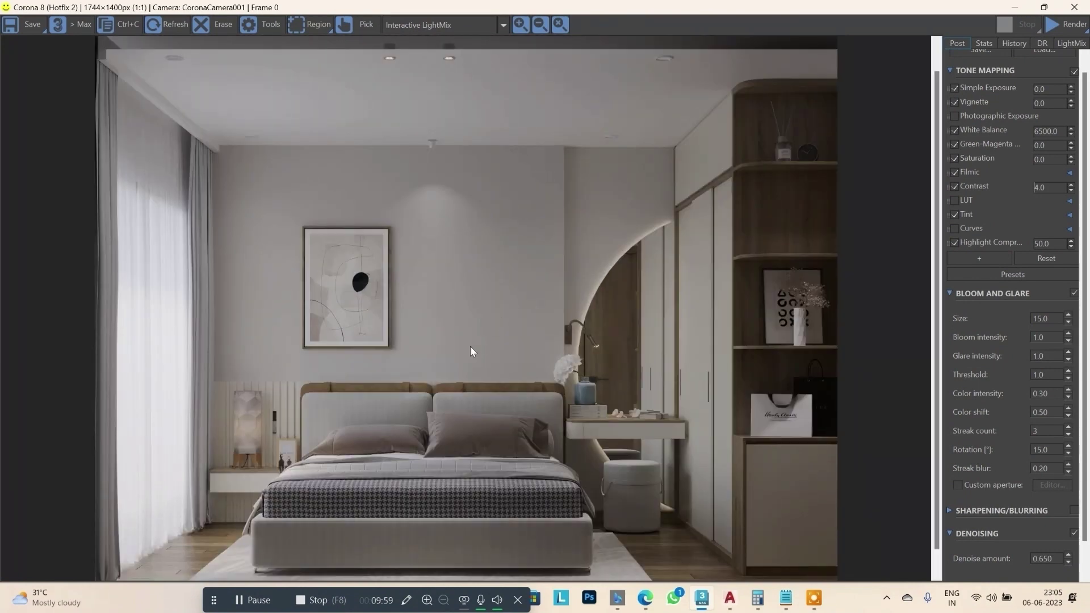
{"action": "scroll", "coordinate": [517, 303], "scroll_direction": "down", "scroll_amount": 1}
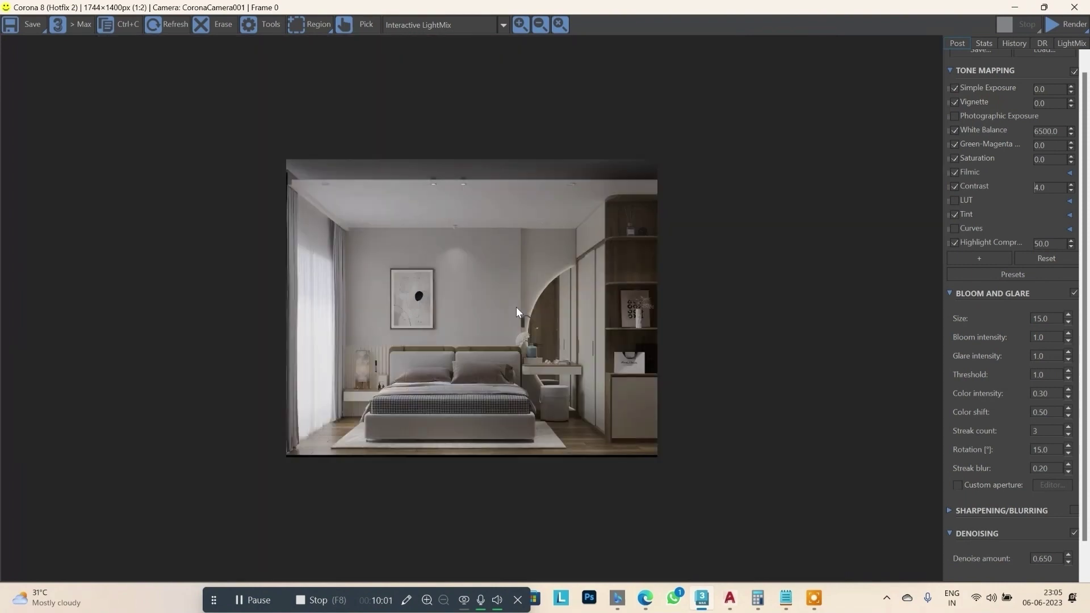
{"action": "scroll", "coordinate": [486, 337], "scroll_direction": "up", "scroll_amount": 1}
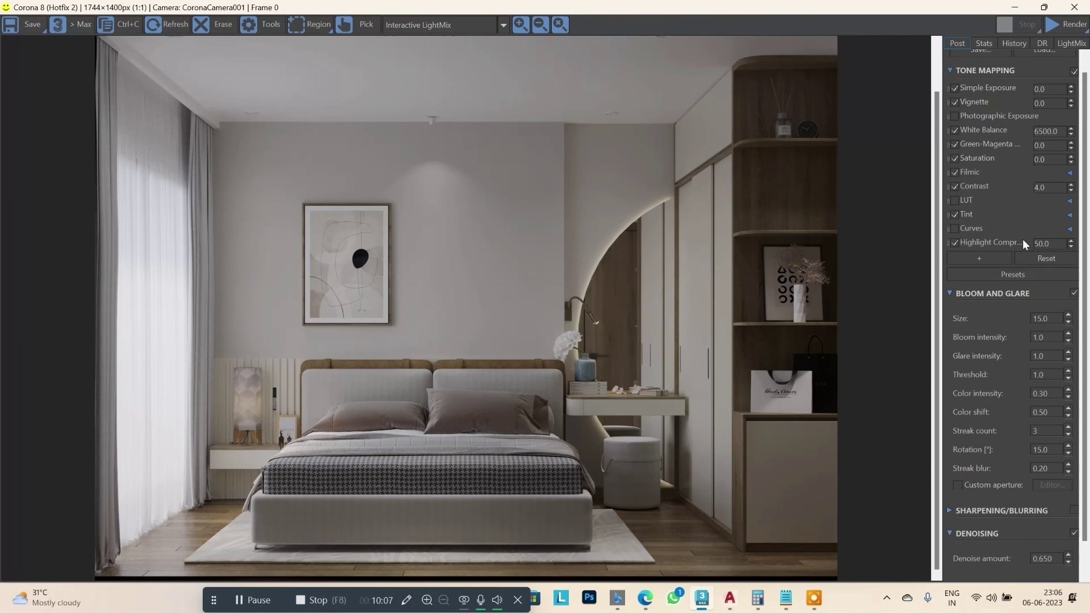
{"action": "scroll", "coordinate": [547, 305], "scroll_direction": "down", "scroll_amount": 1}
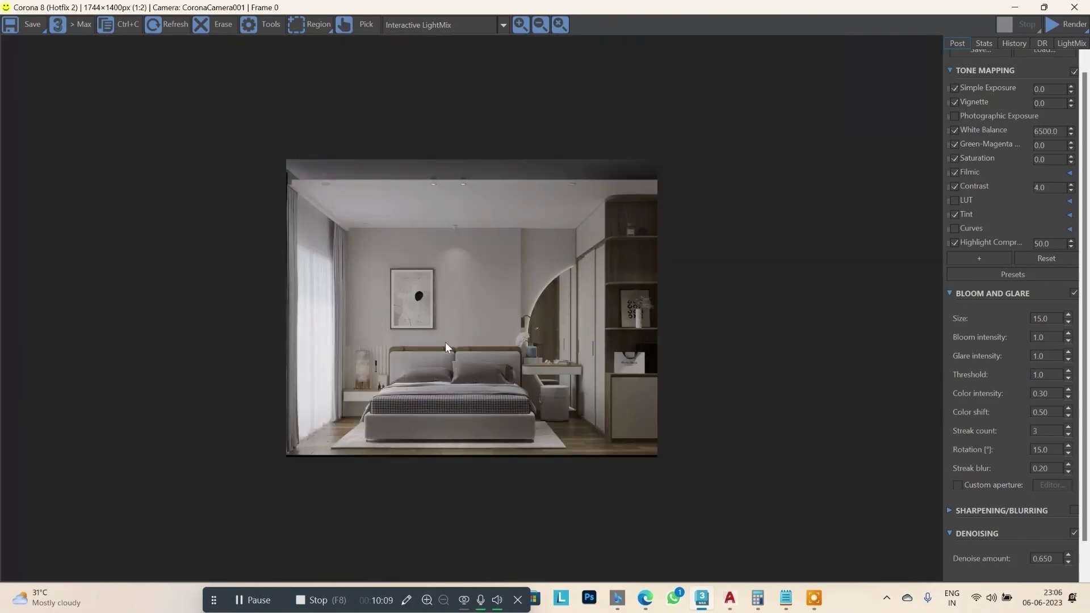
{"action": "scroll", "coordinate": [448, 335], "scroll_direction": "up", "scroll_amount": 1}
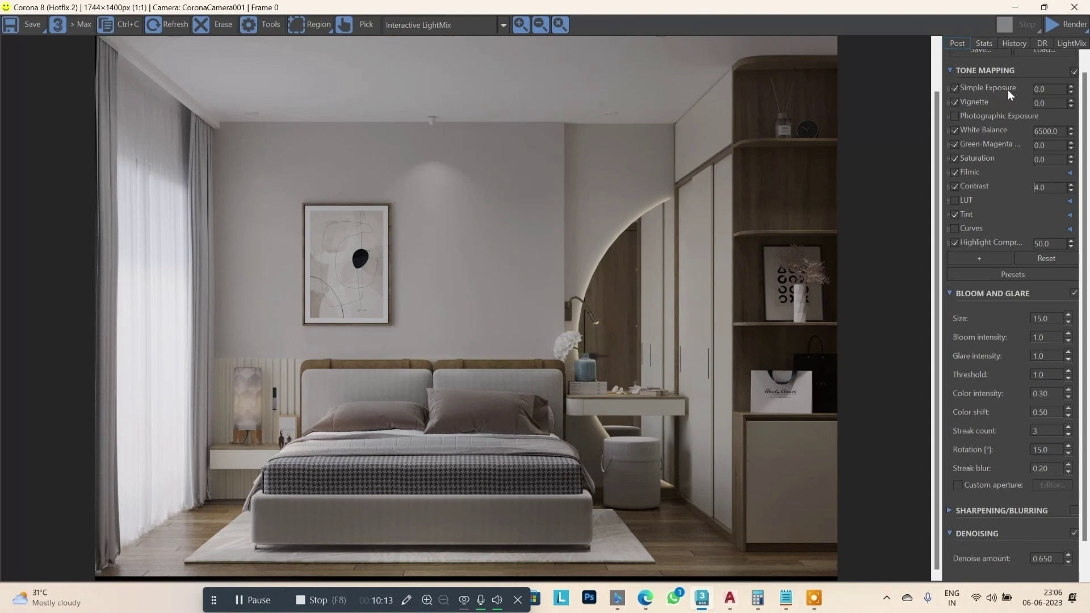
Try Simple Exposure at 1.0 and 0.30, then settle on 0.40.
{"action": "double_click", "coordinate": [1056, 91]}
{"action": "key", "text": "BackSpace"}
{"action": "key", "text": "BackSpace"}
{"action": "key", "text": "BackSpace"}
{"action": "key", "text": "Return"}
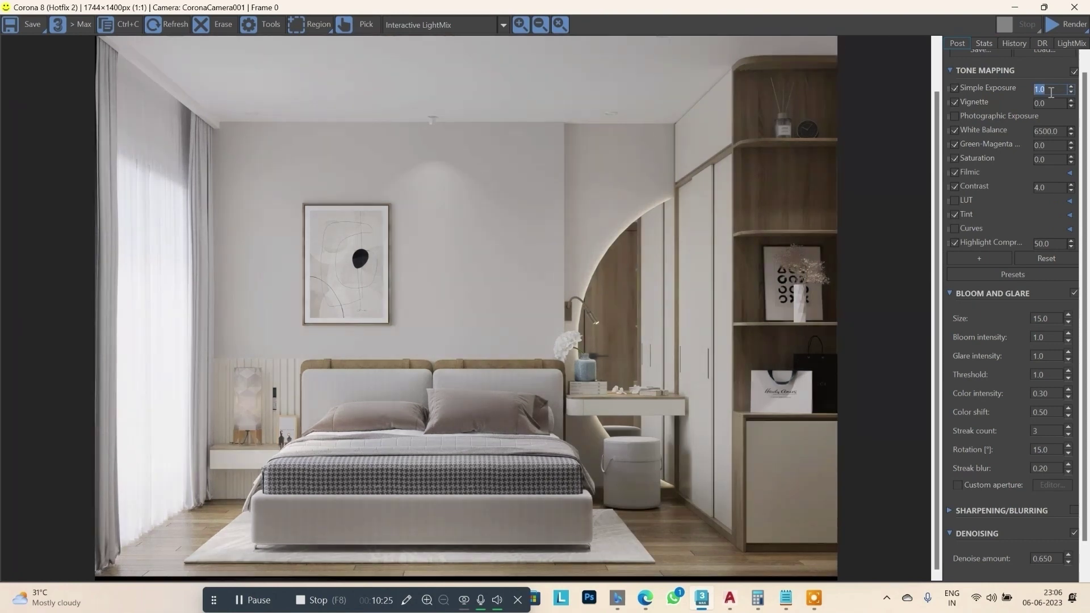
{"action": "scroll", "coordinate": [541, 275], "scroll_direction": "down", "scroll_amount": 3}
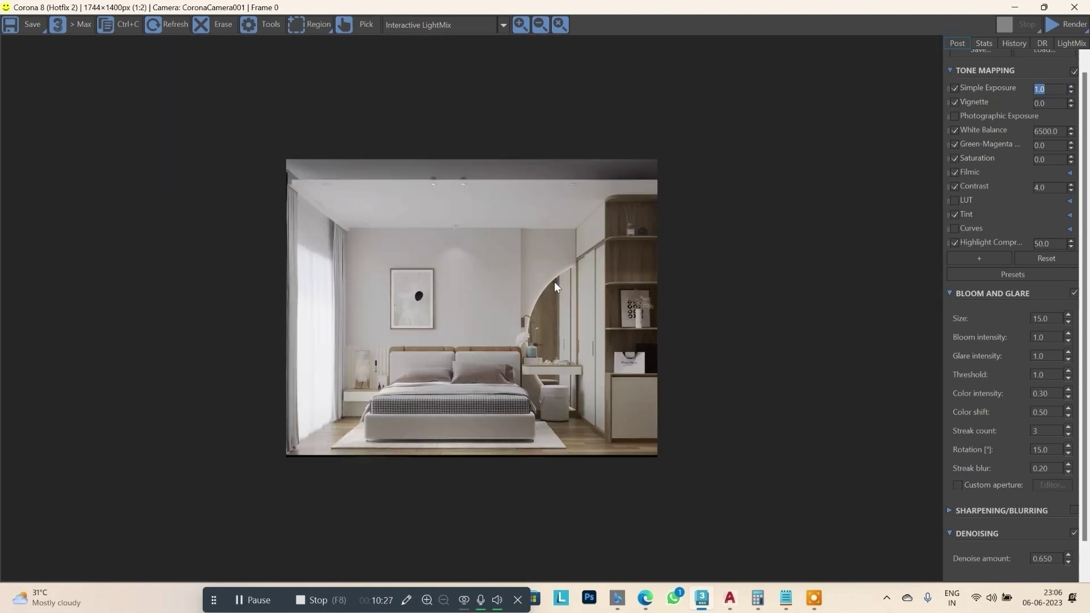
{"action": "scroll", "coordinate": [554, 281], "scroll_direction": "up", "scroll_amount": 4}
{"action": "scroll", "coordinate": [543, 270], "scroll_direction": "down", "scroll_amount": 1}
{"action": "mouse_move", "coordinate": [1044, 89]}
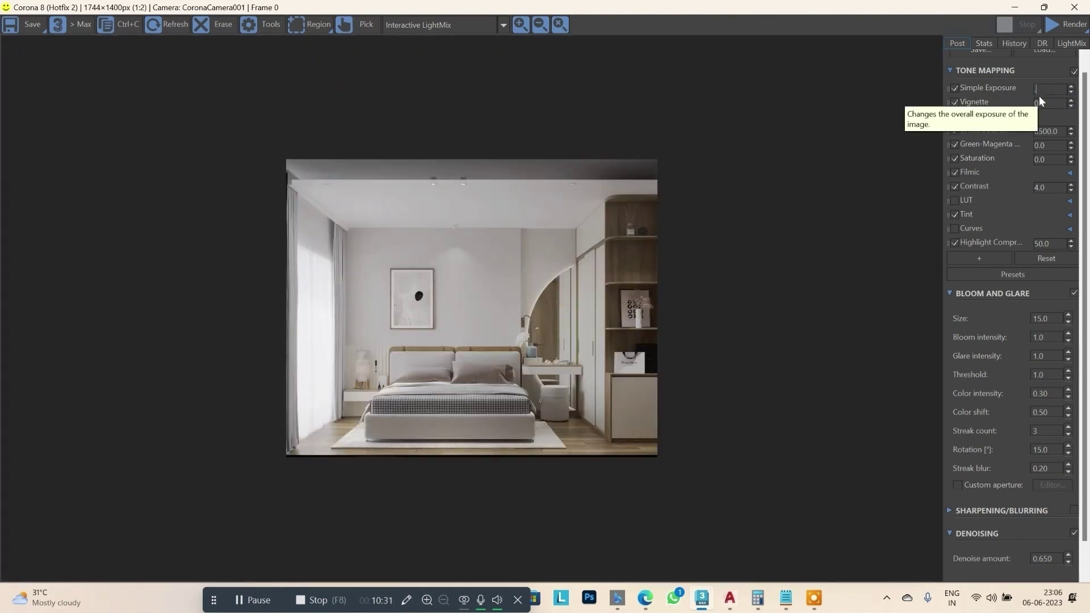
{"action": "type", "text": ".3"}
{"action": "key", "text": "Return"}
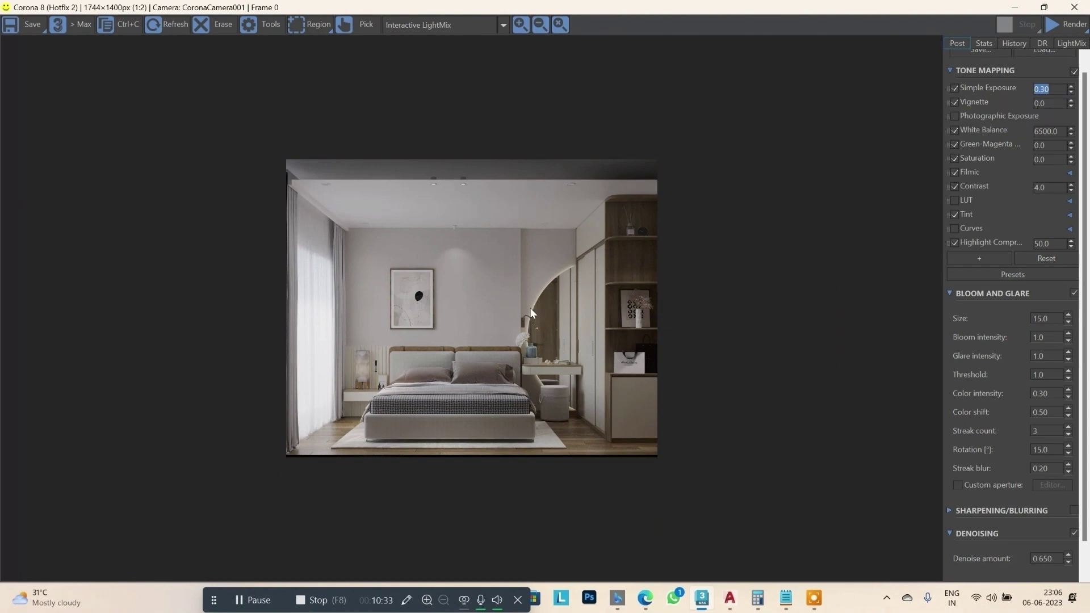
{"action": "scroll", "coordinate": [508, 321], "scroll_direction": "up", "scroll_amount": 1}
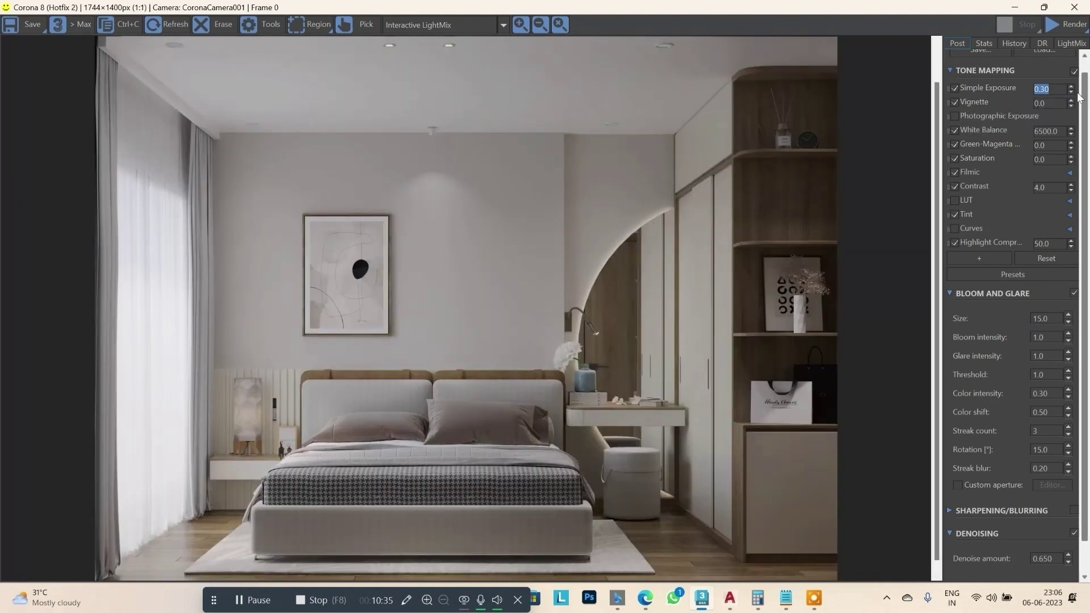
{"action": "type", "text": "0"}
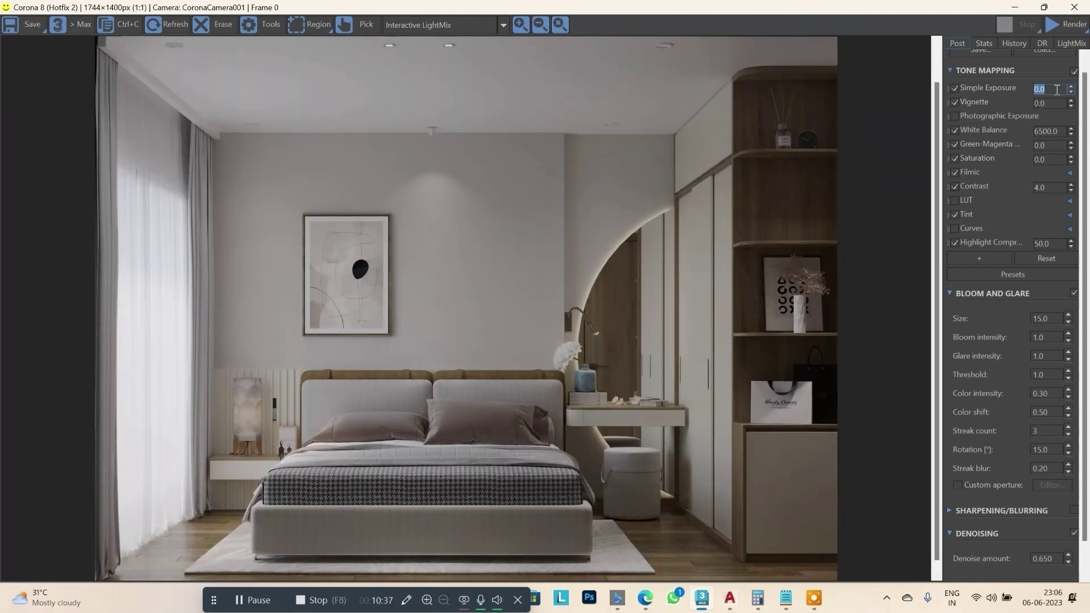
{"action": "key", "text": "Return"}
{"action": "type", "text": "."}
{"action": "type", "text": "4"}
{"action": "key", "text": "Return"}
{"action": "scroll", "coordinate": [519, 227], "scroll_direction": "down", "scroll_amount": 1}
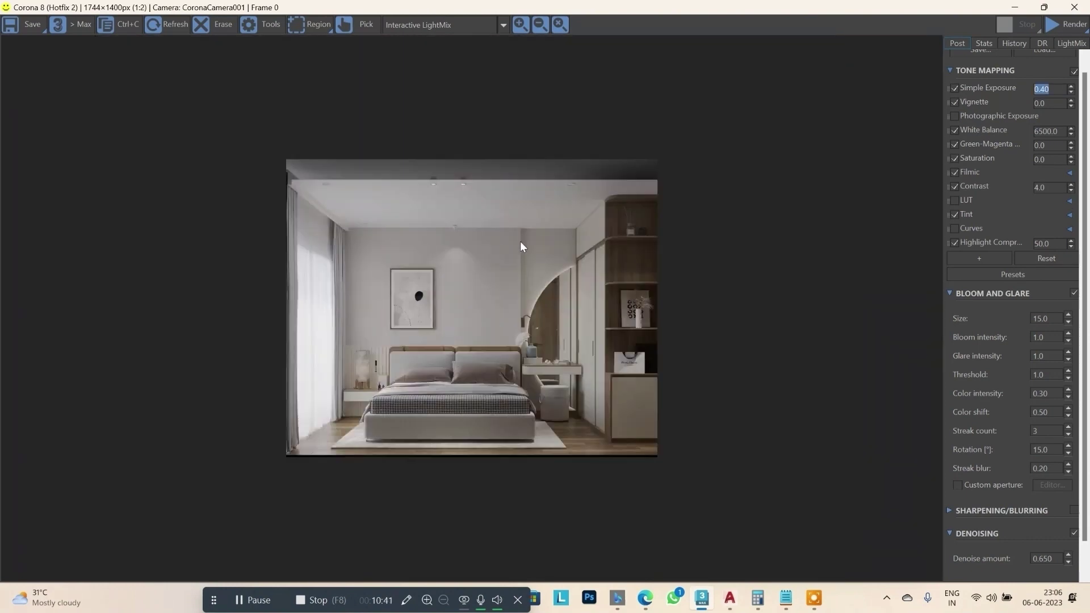
{"action": "scroll", "coordinate": [496, 338], "scroll_direction": "up", "scroll_amount": 1}
{"action": "scroll", "coordinate": [568, 321], "scroll_direction": "down", "scroll_amount": 1}
Test Vignette at 1.0 and 2.0, then return it to 0.0.
{"action": "left_click_drag", "start_coordinate": [1034, 90], "coordinate": [1044, 91]}
{"action": "key", "text": "Tab"}
{"action": "key", "text": "Return"}
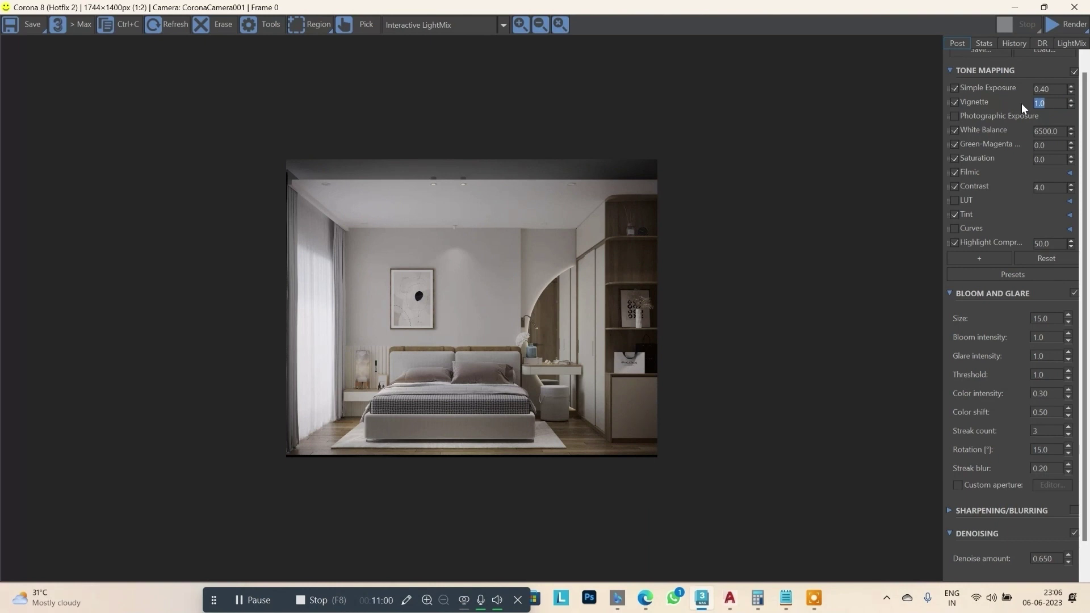
{"action": "type", "text": "2"}
{"action": "key", "text": "Return"}
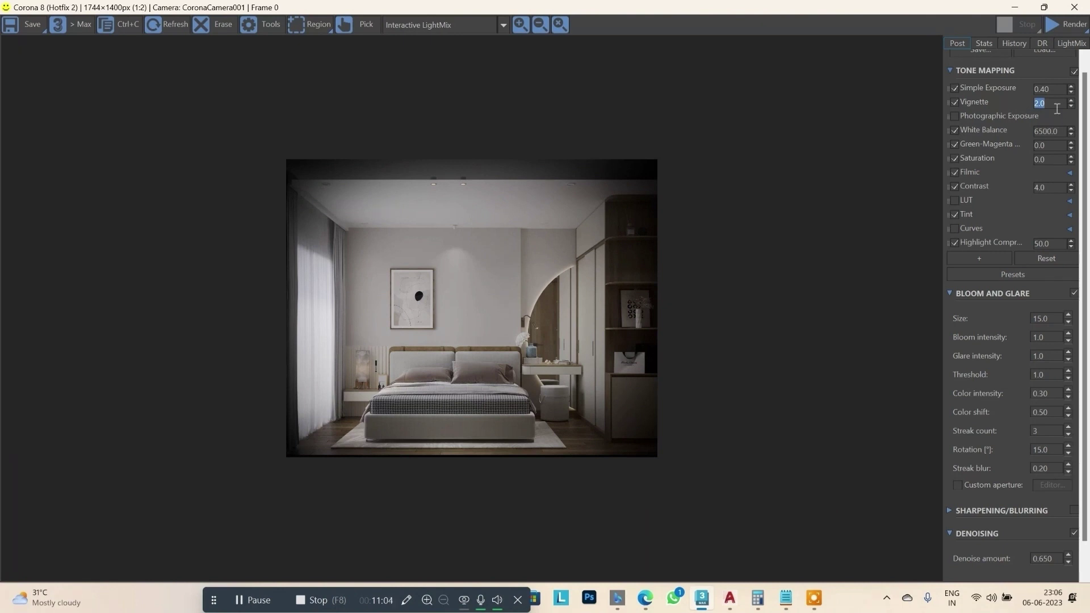
{"action": "left_click_drag", "start_coordinate": [1072, 106], "coordinate": [1073, 358]}
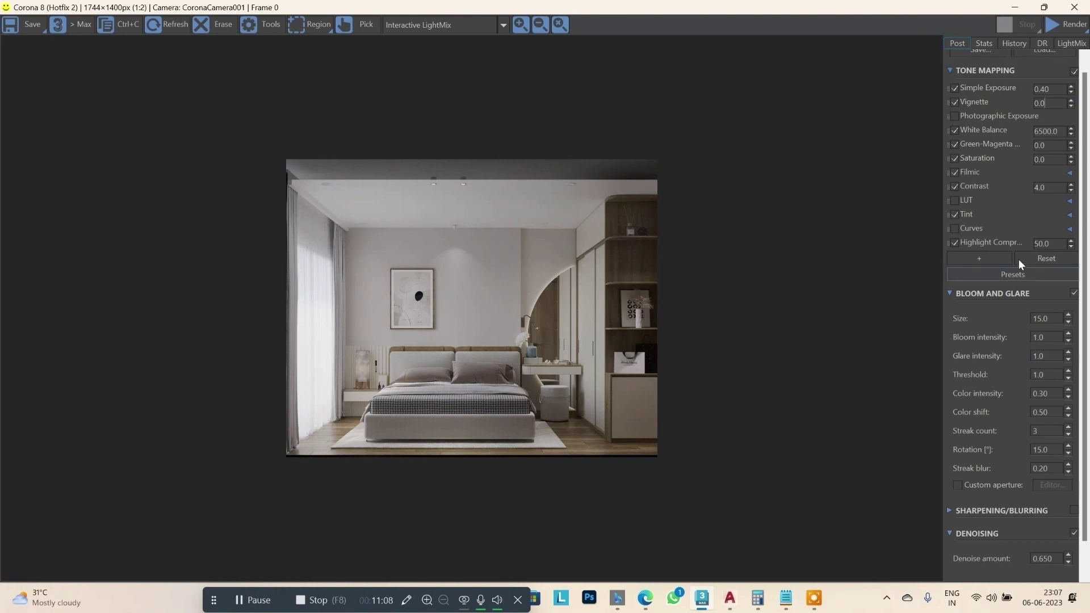
{"action": "left_click", "coordinate": [1052, 107]}
{"action": "scroll", "coordinate": [475, 314], "scroll_direction": "up", "scroll_amount": 1}
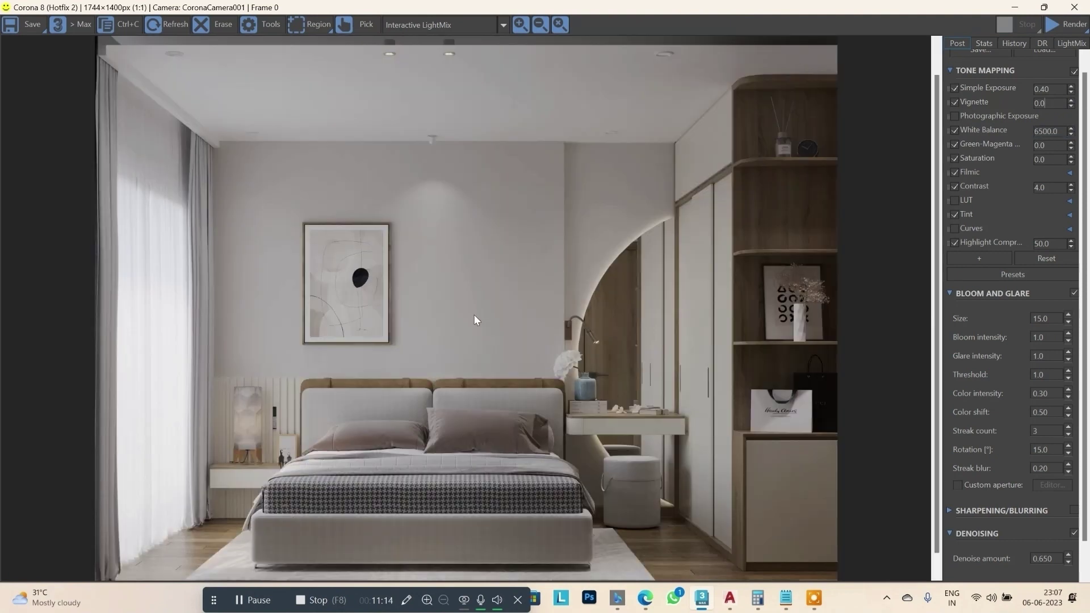
{"action": "scroll", "coordinate": [489, 317], "scroll_direction": "down", "scroll_amount": 1}
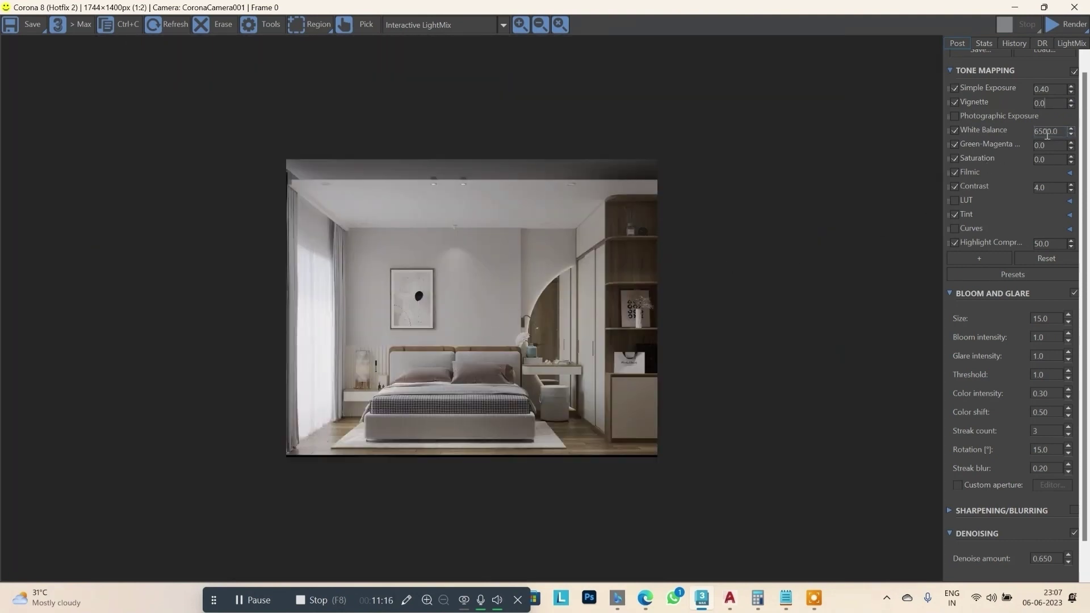
Preview cooler and 7000 white balance, then restore White Balance to 6500.
{"action": "mouse_move", "coordinate": [1063, 132]}
{"action": "left_mouse_down"}
{"action": "mouse_move", "coordinate": [1021, 136]}
{"action": "mouse_move", "coordinate": [1071, 137]}
{"action": "mouse_move", "coordinate": [1071, 186]}
{"action": "left_mouse_up"}
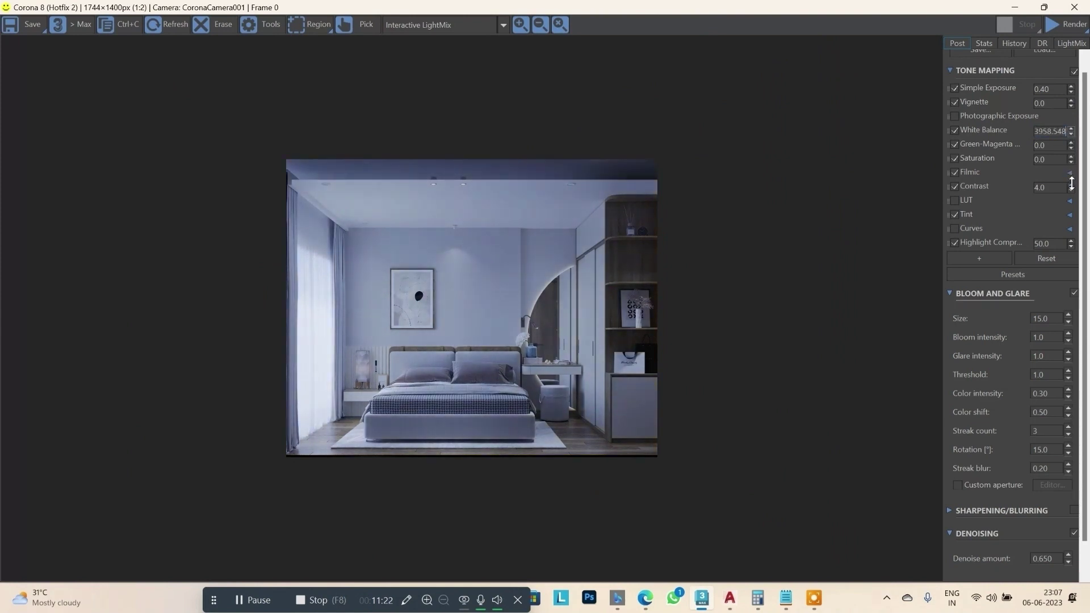
{"action": "right_click", "coordinate": [1071, 185]}
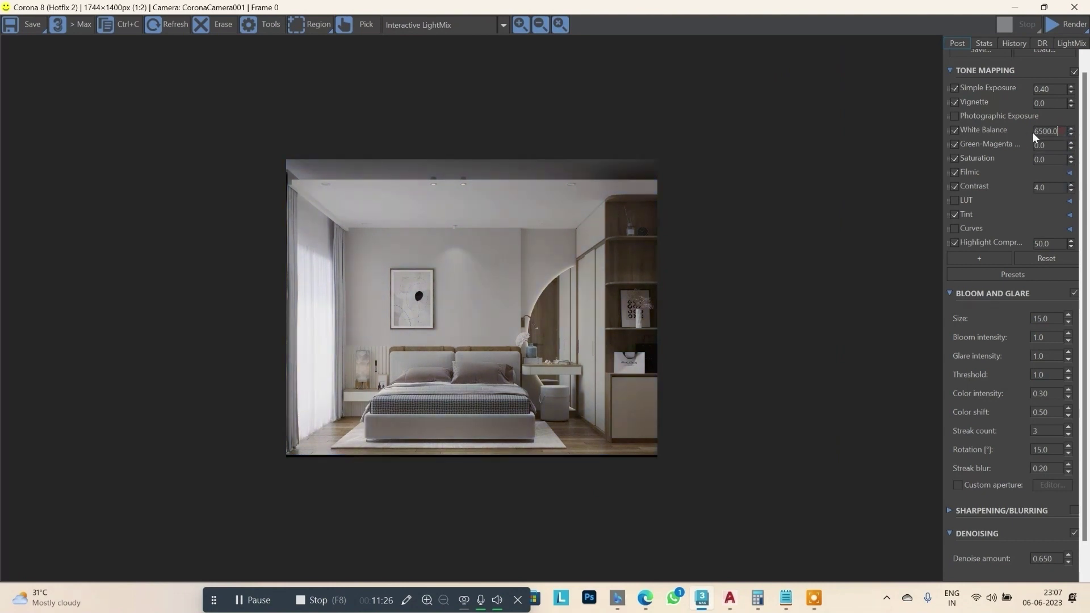
{"action": "double_click", "coordinate": [1031, 133]}
{"action": "key", "text": "Return"}
{"action": "scroll", "coordinate": [469, 346], "scroll_direction": "up", "scroll_amount": 1}
{"action": "type", "text": "6500"}
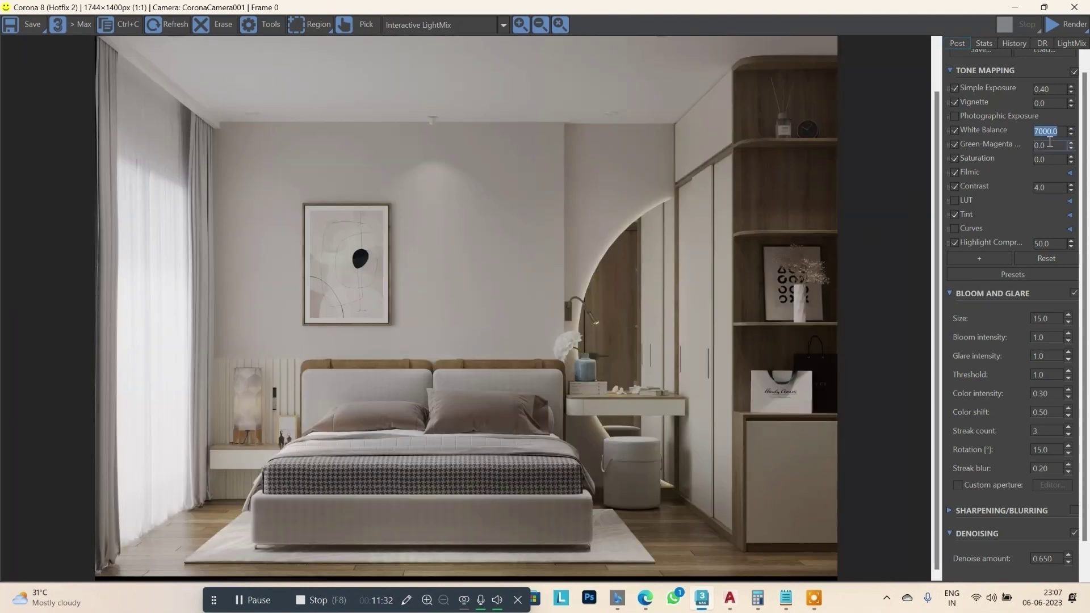
{"action": "key", "text": "Return"}
{"action": "scroll", "coordinate": [552, 329], "scroll_direction": "down", "scroll_amount": 1}
{"action": "scroll", "coordinate": [435, 352], "scroll_direction": "up", "scroll_amount": 1}
In the LightMix list, toggle the Skylight off and back on to compare.
{"action": "left_click", "coordinate": [1069, 43]}
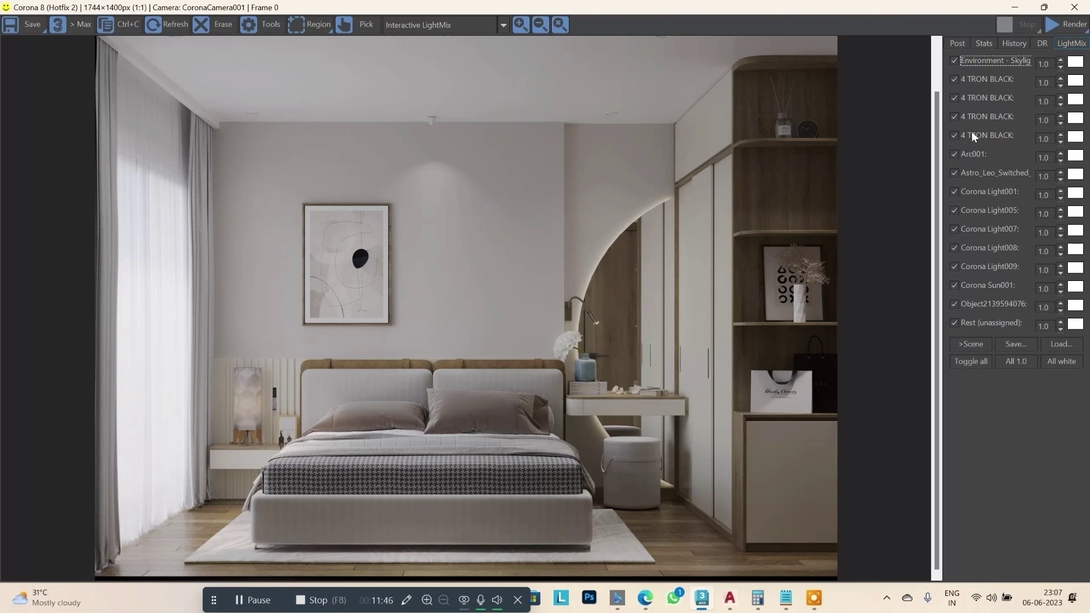
{"action": "left_click", "coordinate": [954, 61]}
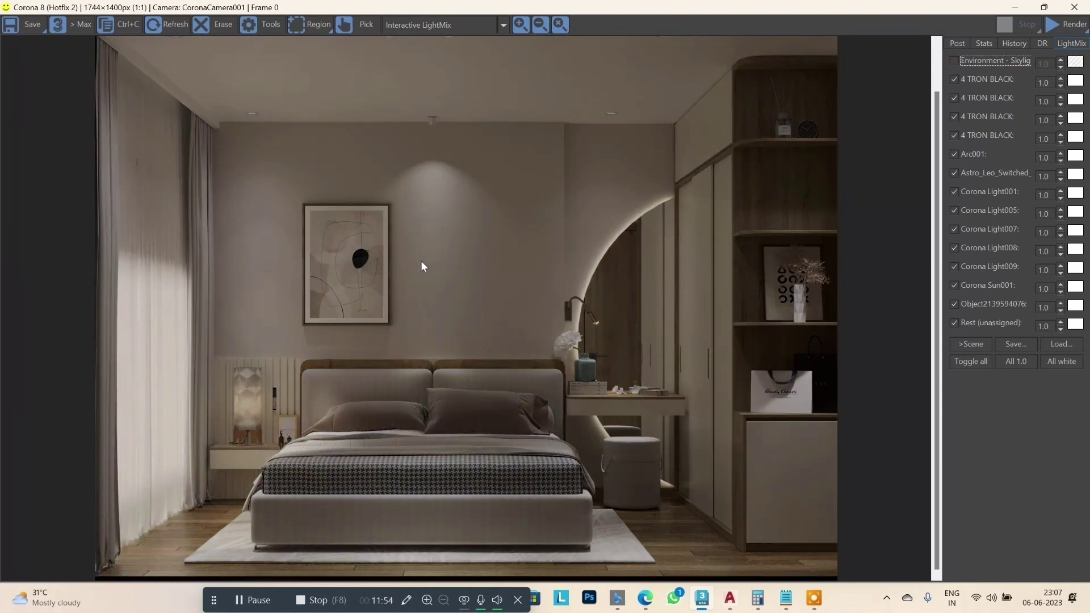
{"action": "scroll", "coordinate": [654, 322], "scroll_direction": "down", "scroll_amount": 1}
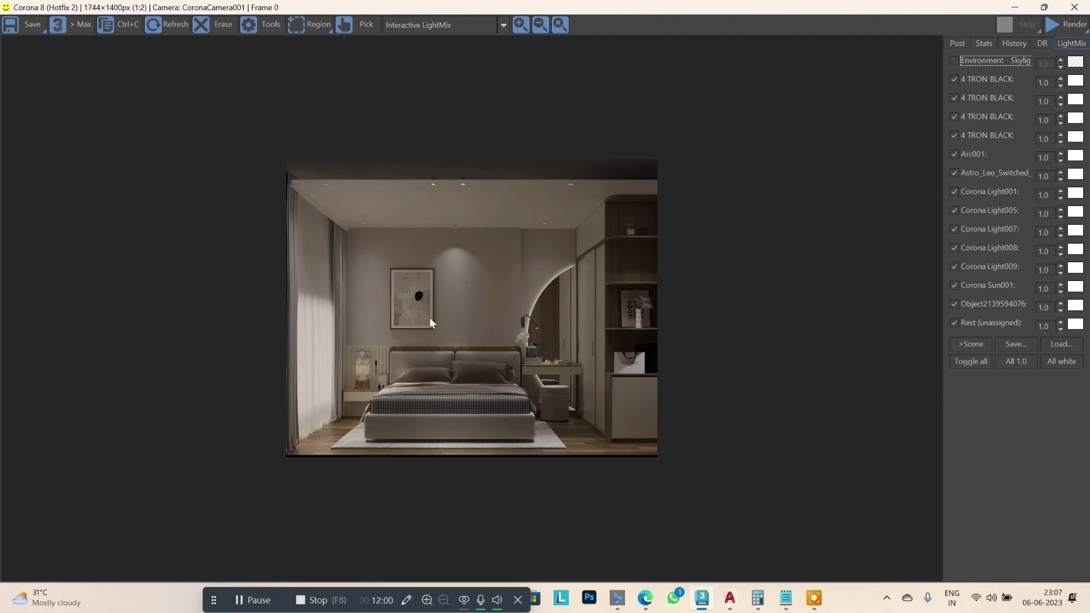
{"action": "scroll", "coordinate": [427, 328], "scroll_direction": "up", "scroll_amount": 1}
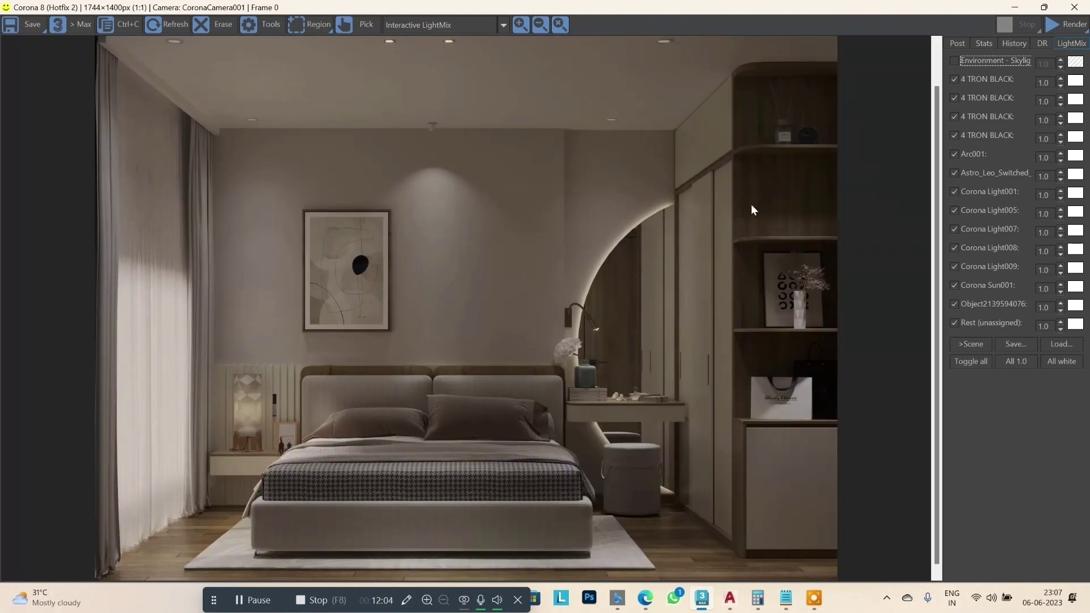
{"action": "left_click", "coordinate": [954, 60]}
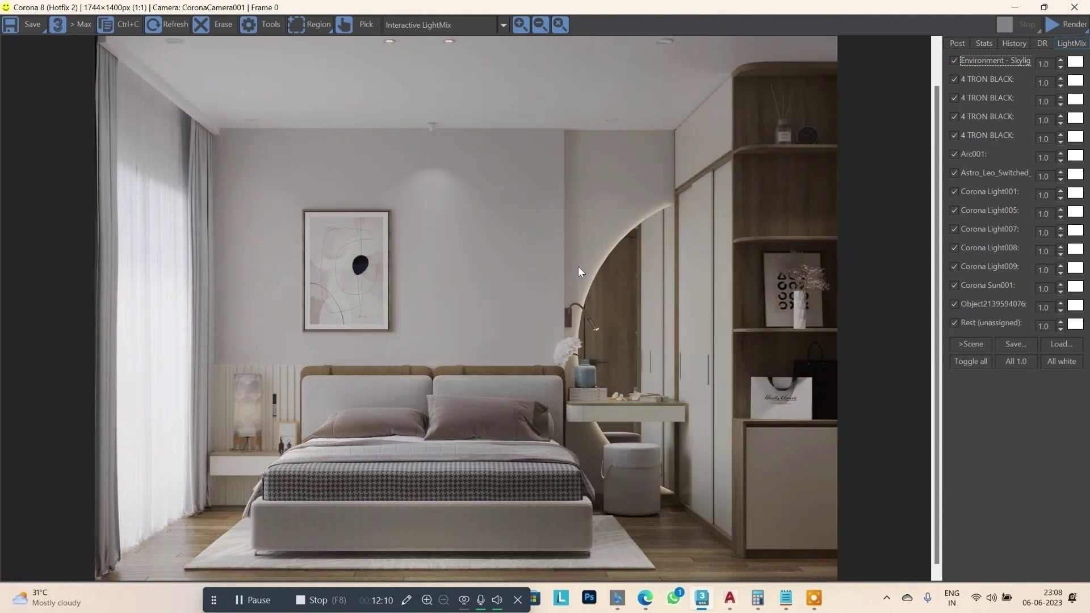
Toggle each 4 TRON BLACK light and Arc001 off and on, leaving all enabled.
{"action": "left_click", "coordinate": [954, 80]}
{"action": "left_click", "coordinate": [954, 79]}
{"action": "left_click", "coordinate": [954, 98]}
{"action": "left_click", "coordinate": [953, 116]}
{"action": "left_click", "coordinate": [950, 136]}
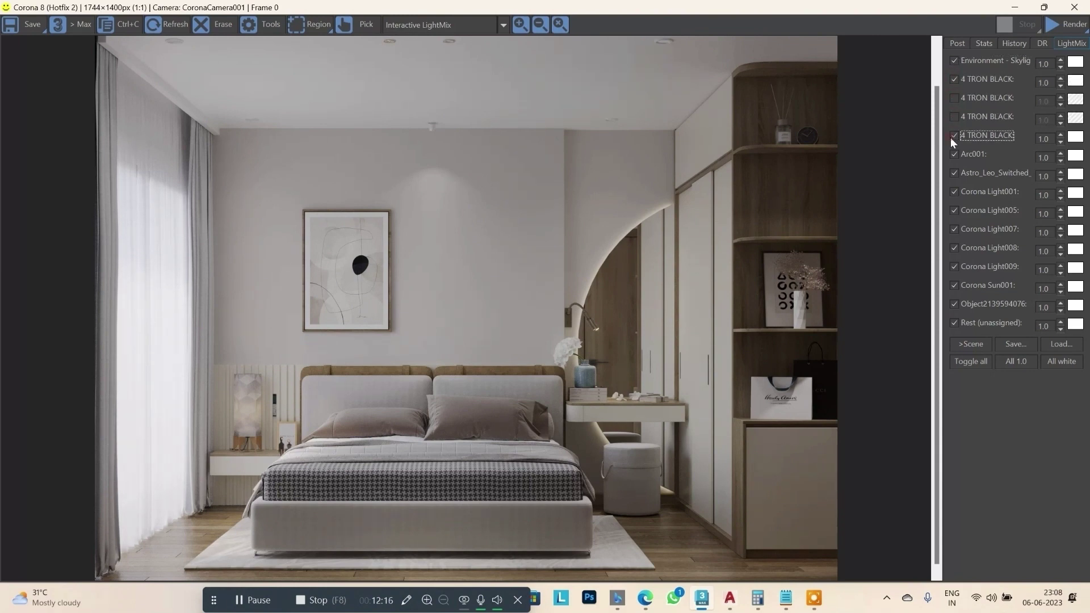
{"action": "left_click", "coordinate": [953, 135]}
{"action": "left_click", "coordinate": [954, 117]}
{"action": "left_click", "coordinate": [953, 97]}
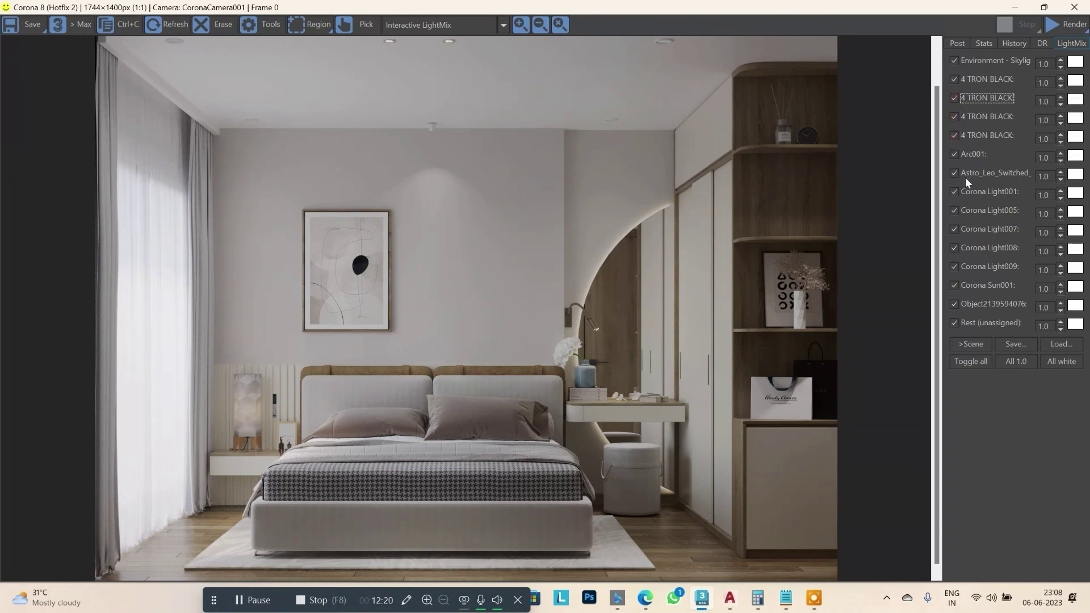
{"action": "left_click", "coordinate": [954, 153]}
{"action": "left_click", "coordinate": [954, 153]}
Set Arc001's LightMix intensity to 3.0, then raise it to 5.0.
{"action": "double_click", "coordinate": [1043, 157]}
{"action": "type", "text": "3"}
{"action": "key", "text": "Return"}
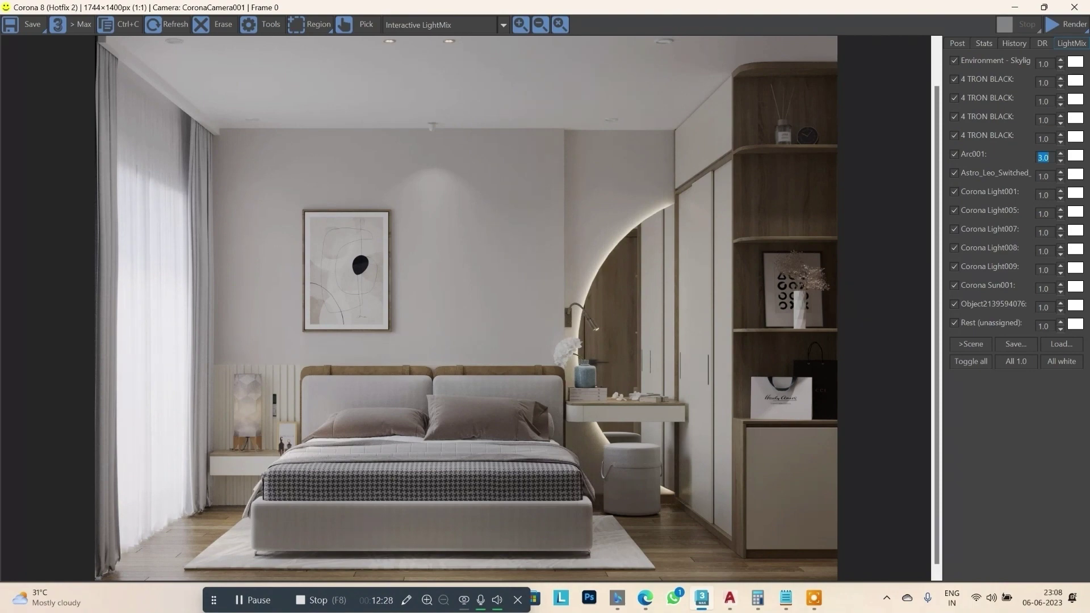
{"action": "scroll", "coordinate": [606, 287], "scroll_direction": "up", "scroll_amount": 1}
{"action": "scroll", "coordinate": [594, 267], "scroll_direction": "up", "scroll_amount": 1}
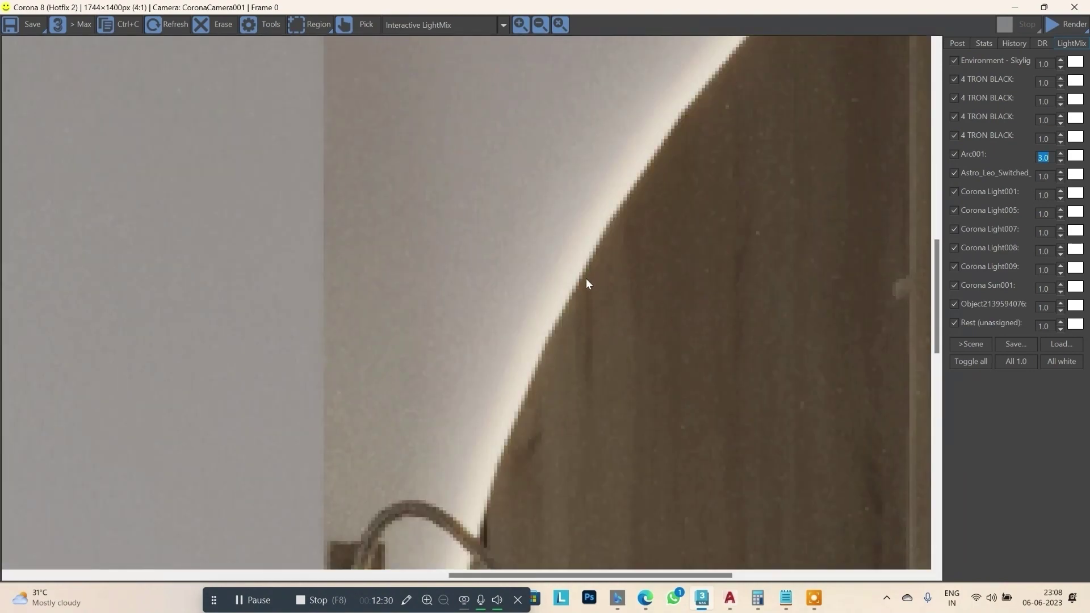
{"action": "scroll", "coordinate": [586, 276], "scroll_direction": "down", "scroll_amount": 1}
{"action": "scroll", "coordinate": [587, 271], "scroll_direction": "up", "scroll_amount": 2}
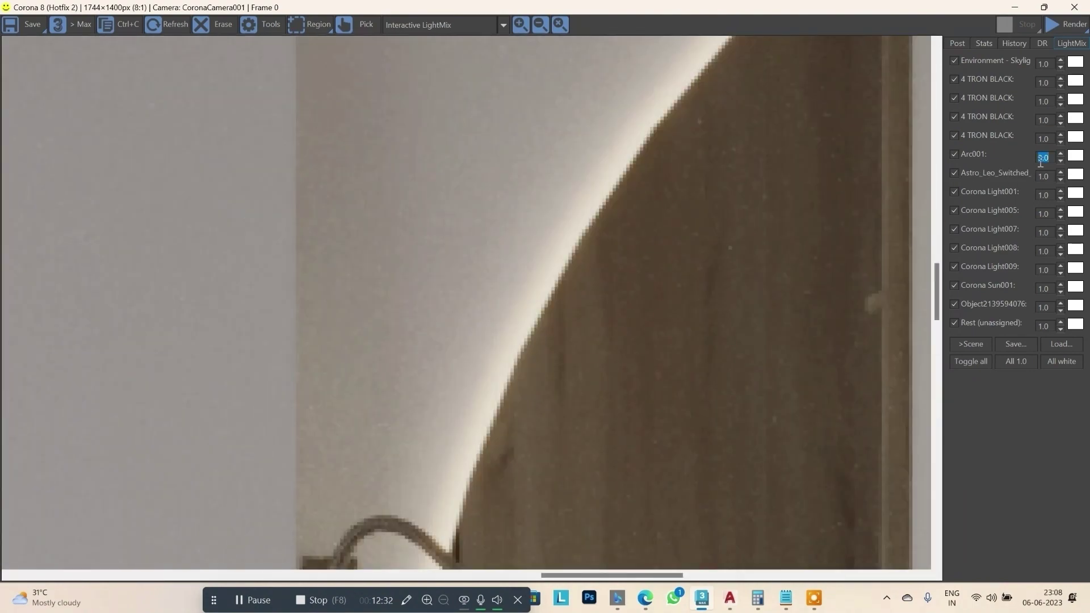
{"action": "type", "text": "5"}
{"action": "key", "text": "Return"}
{"action": "scroll", "coordinate": [683, 272], "scroll_direction": "down", "scroll_amount": 2}
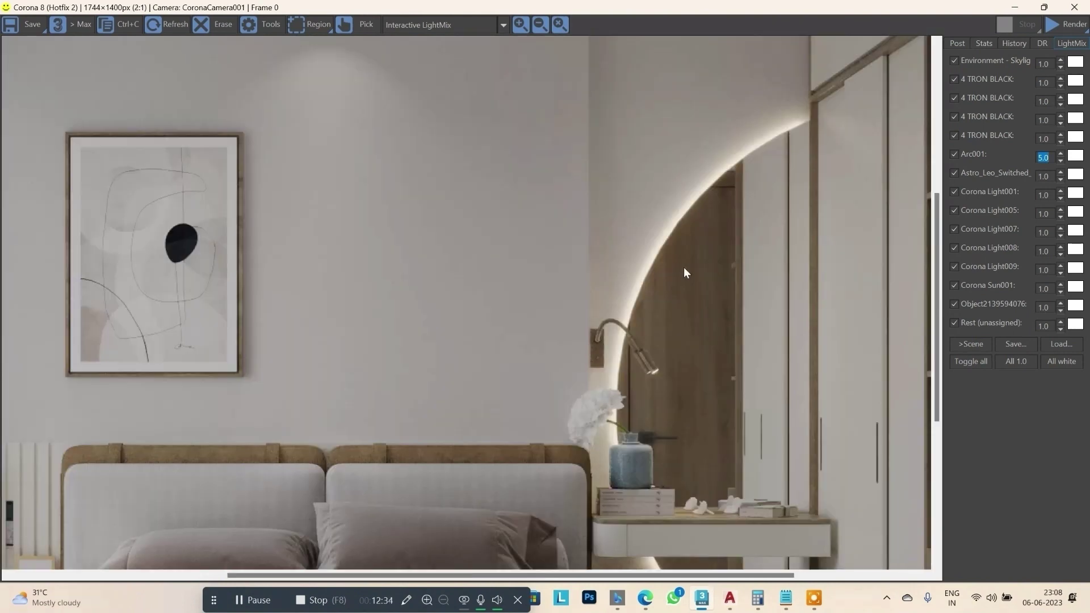
{"action": "scroll", "coordinate": [684, 273], "scroll_direction": "down", "scroll_amount": 1}
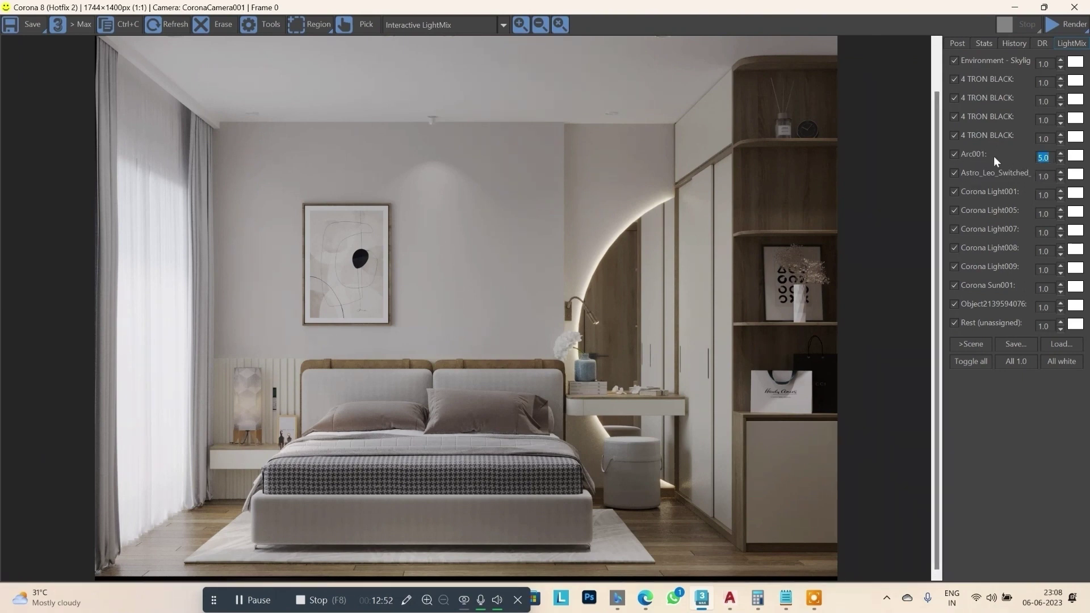
Tint Arc001's LightMix colour soft pink FF8C8C by adjusting saturation.
{"action": "left_click", "coordinate": [1075, 155]}
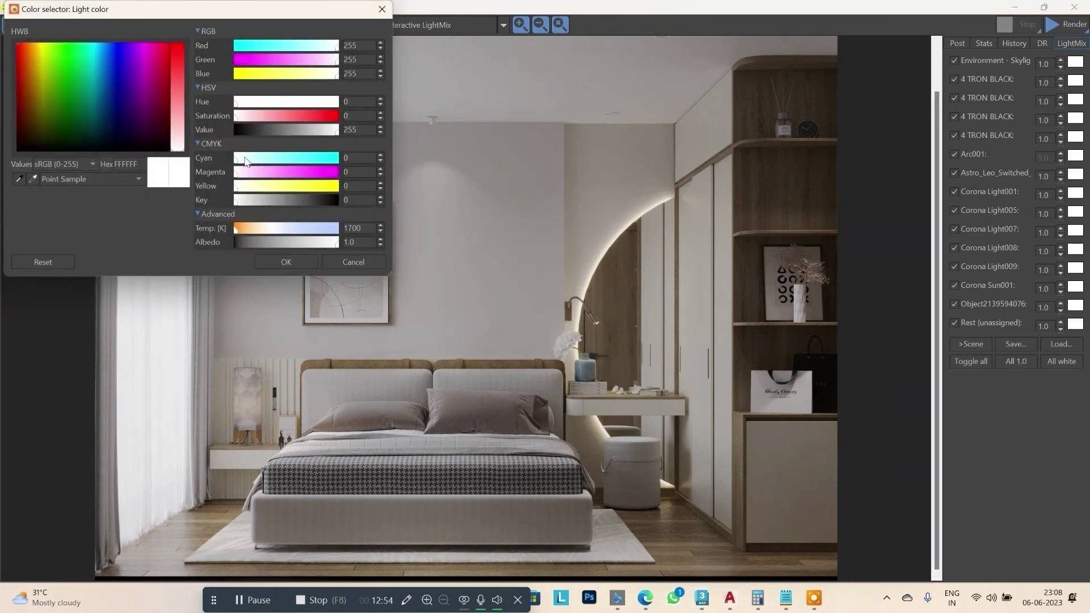
{"action": "left_click", "coordinate": [176, 134]}
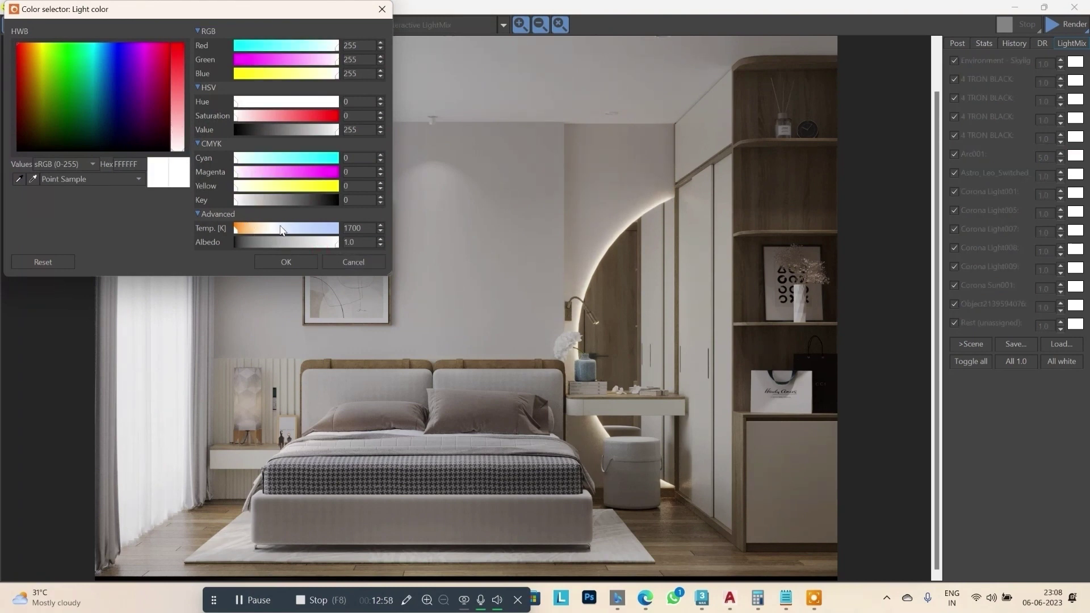
{"action": "mouse_move", "coordinate": [235, 116]}
{"action": "left_mouse_down"}
{"action": "mouse_move", "coordinate": [318, 116]}
{"action": "mouse_move", "coordinate": [289, 117]}
{"action": "left_mouse_up"}
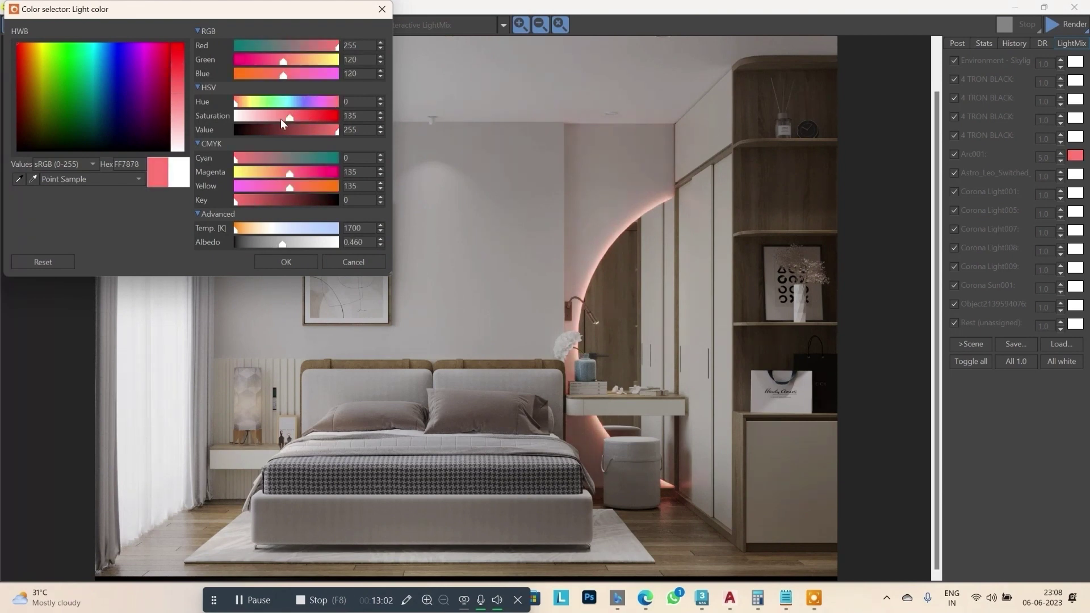
{"action": "left_click_drag", "start_coordinate": [270, 118], "coordinate": [281, 116]}
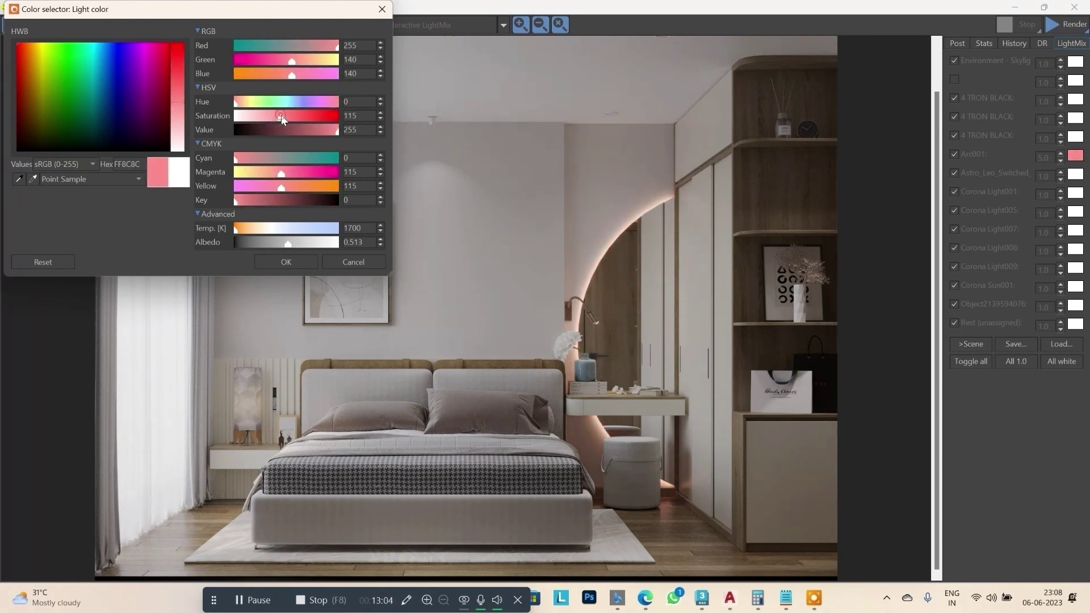
{"action": "left_click", "coordinate": [297, 260]}
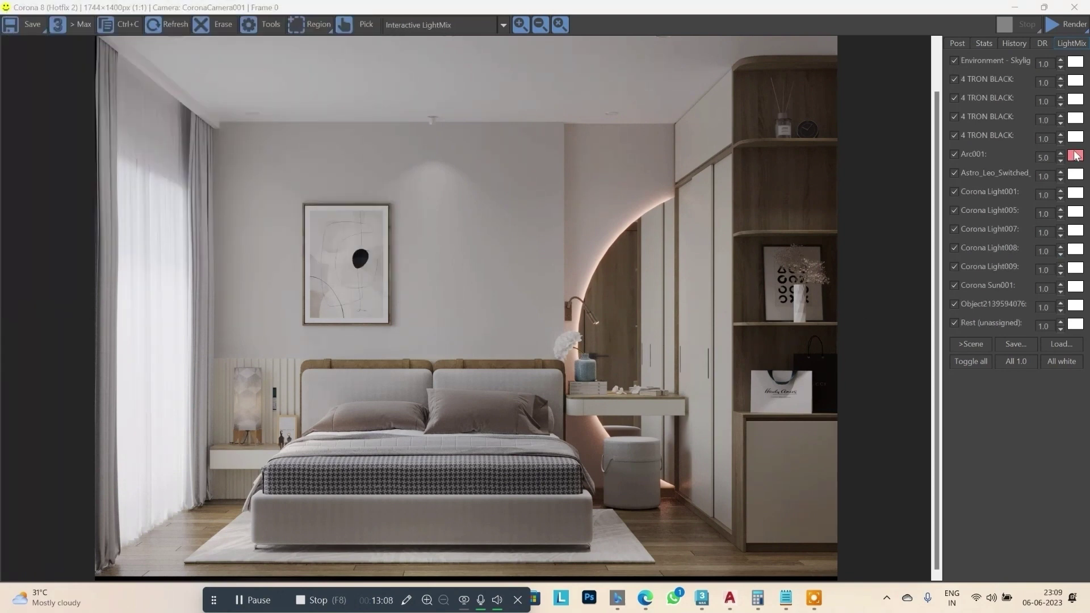
Drag Arc001's pink colour onto the light below, and toggle Corona Light001 to see its effect.
{"action": "left_click_drag", "start_coordinate": [1079, 160], "coordinate": [1078, 179]}
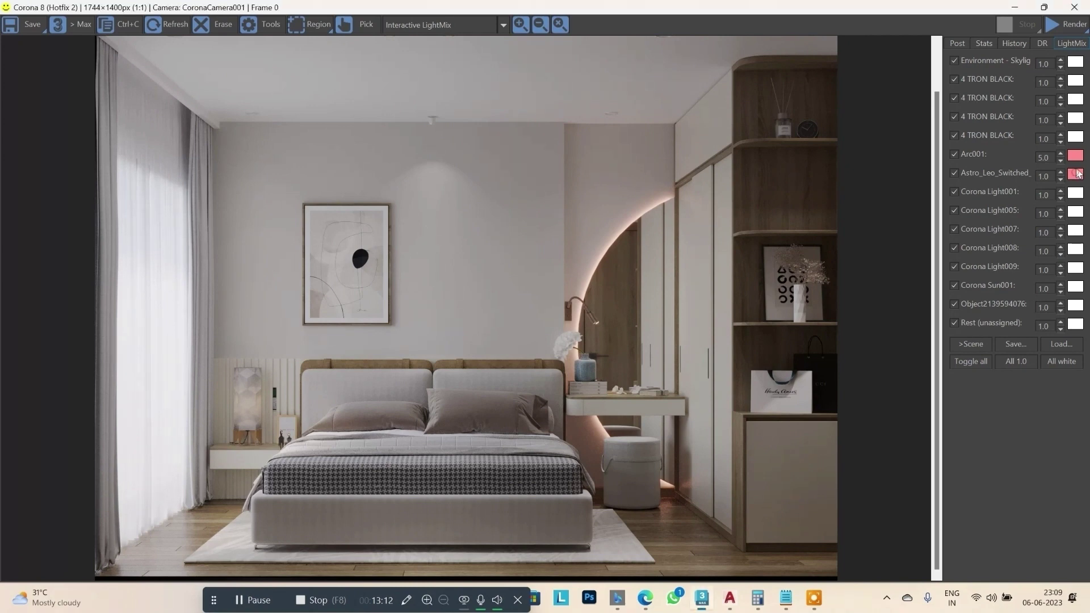
{"action": "mouse_move", "coordinate": [1079, 157]}
{"action": "left_mouse_down"}
{"action": "mouse_move", "coordinate": [1078, 198]}
{"action": "mouse_move", "coordinate": [1077, 180]}
{"action": "left_mouse_up"}
{"action": "left_click", "coordinate": [954, 193]}
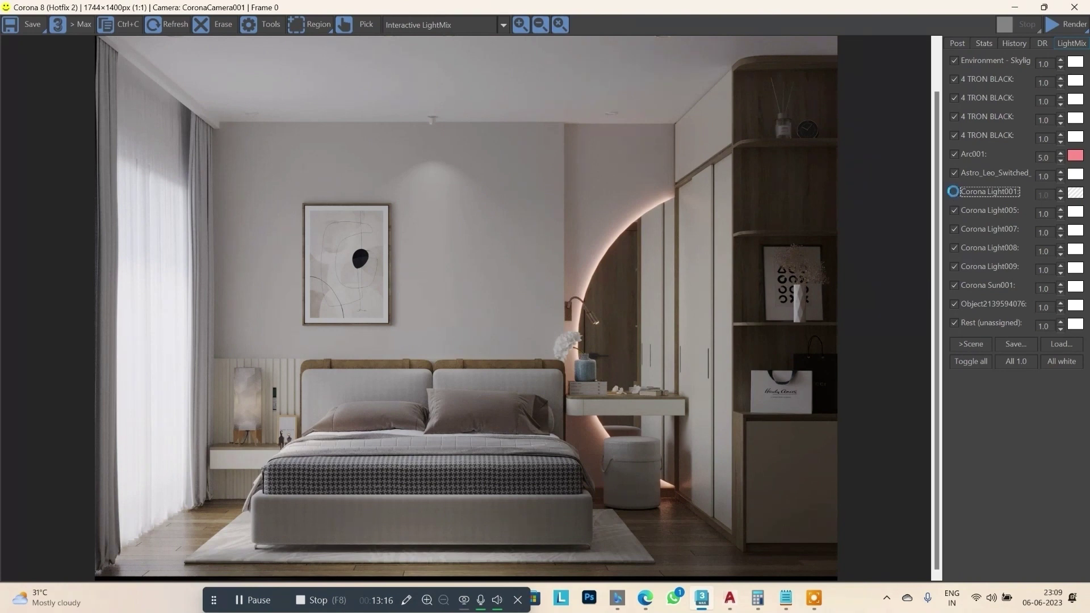
{"action": "left_click", "coordinate": [954, 193]}
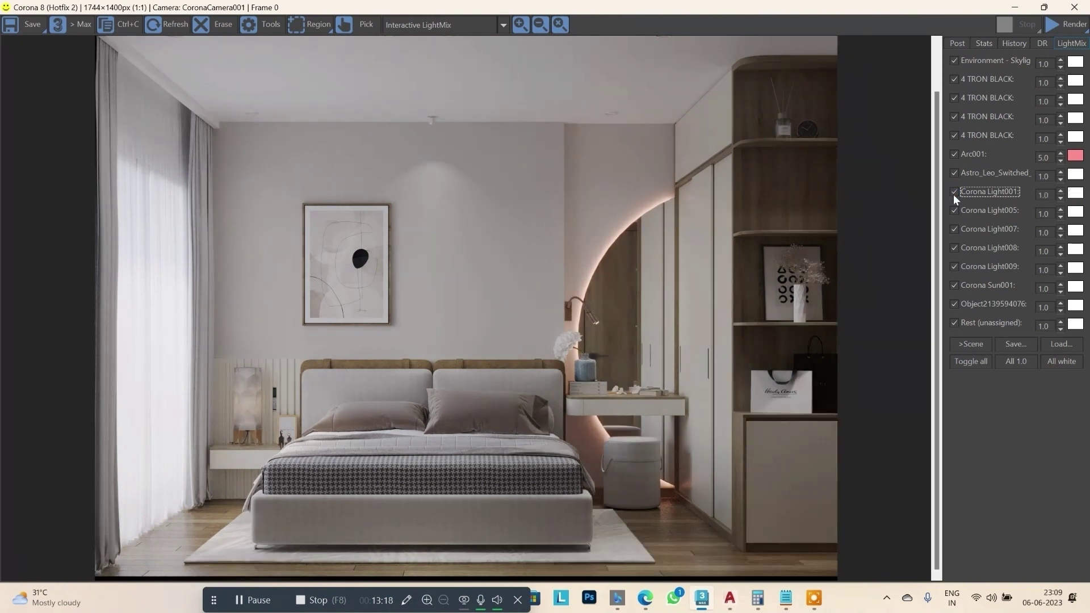
Try Corona Light001 intensities 3.0 and 5.0, settling at 2.0.
{"action": "double_click", "coordinate": [1044, 196]}
{"action": "type", "text": "3"}
{"action": "key", "text": "Return"}
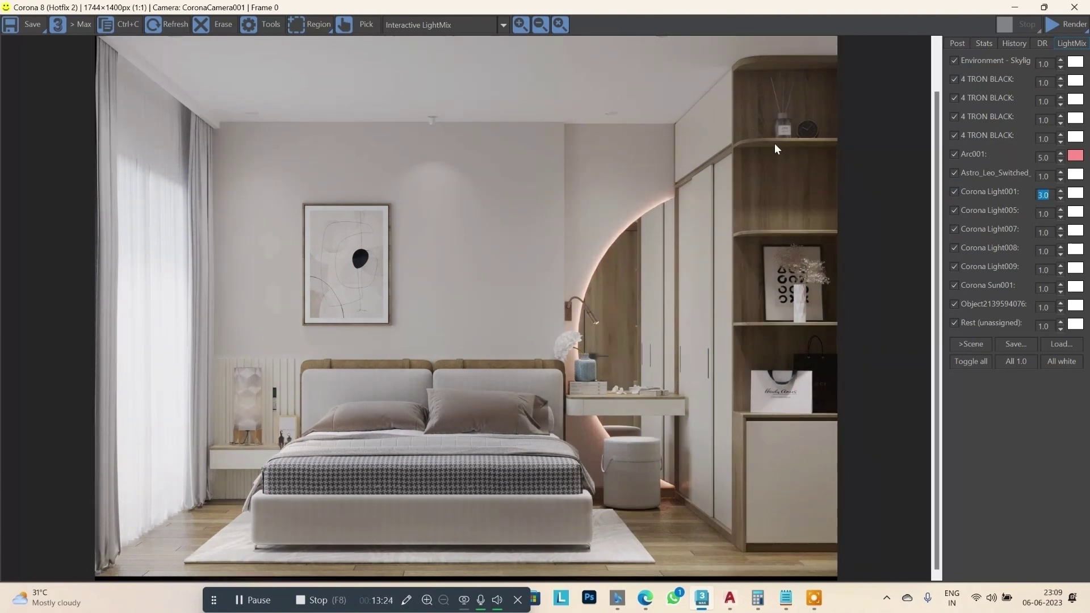
{"action": "right_click", "coordinate": [1060, 196]}
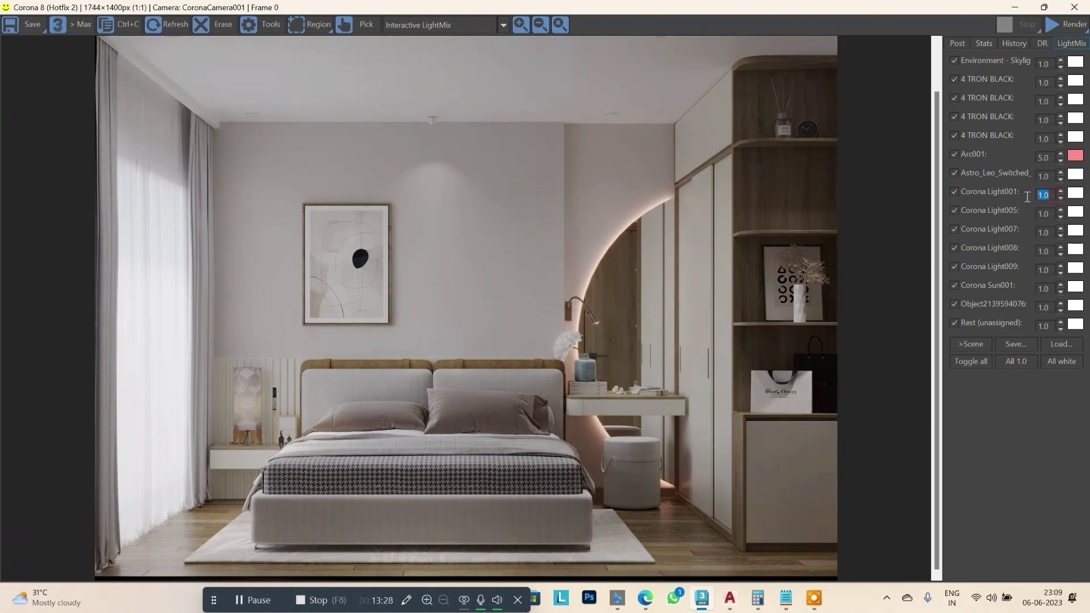
{"action": "type", "text": "5"}
{"action": "key", "text": "Return"}
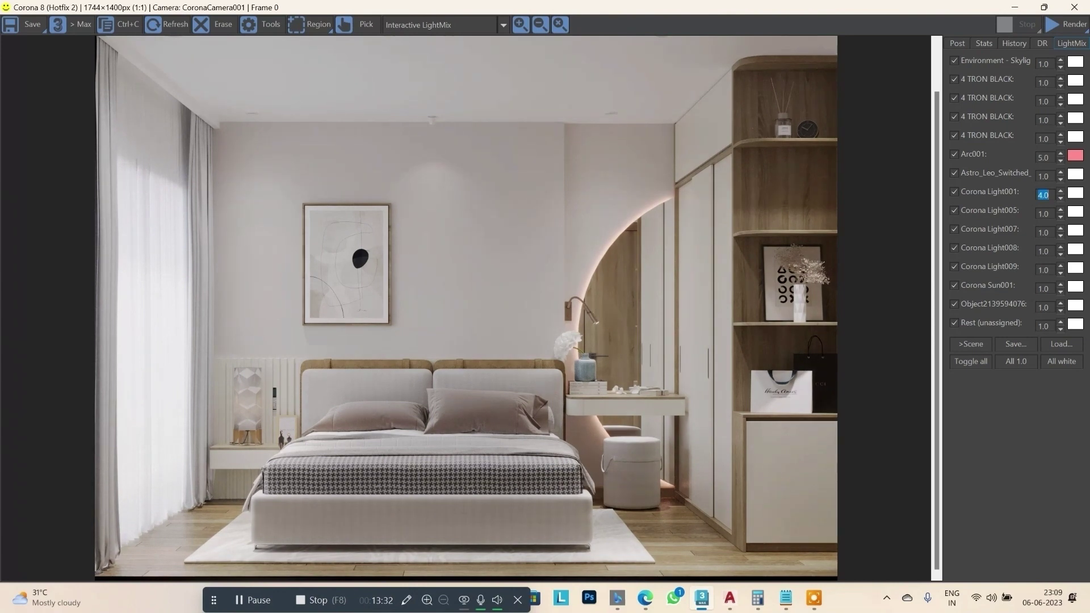
{"action": "type", "text": "3"}
{"action": "key", "text": "Return"}
{"action": "type", "text": "2"}
{"action": "key", "text": "Return"}
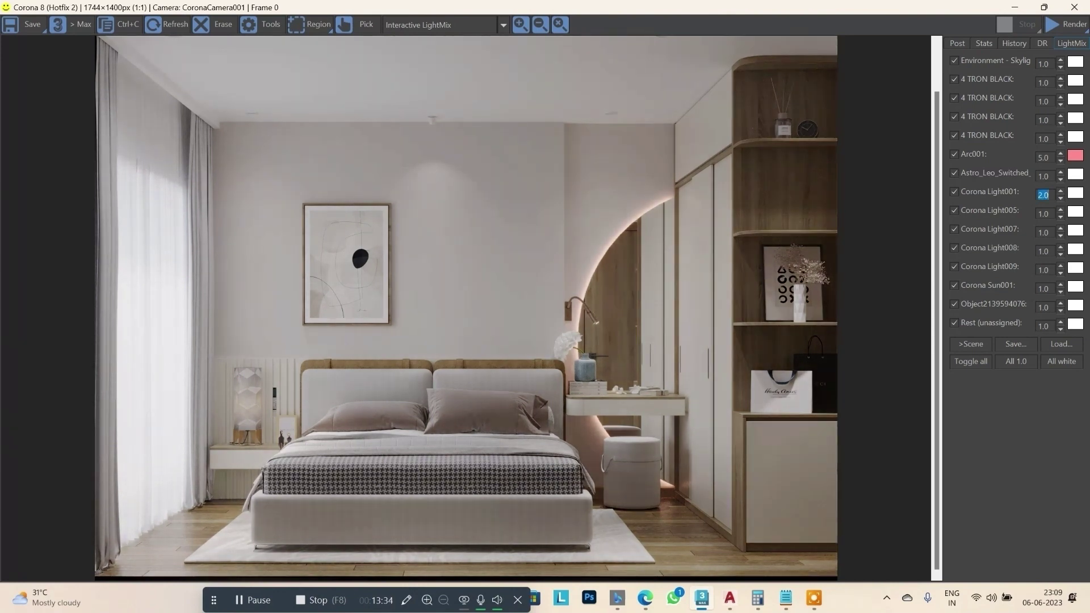
Set Corona Light007's LightMix intensity to 2.0.
{"action": "left_click", "coordinate": [954, 230]}
{"action": "double_click", "coordinate": [1033, 233]}
{"action": "type", "text": "2"}
{"action": "key", "text": "Return"}
Try 4500 K, then give Corona Light007 a 3000 K colour temperature (FFBB6D).
{"action": "left_click", "coordinate": [1075, 230]}
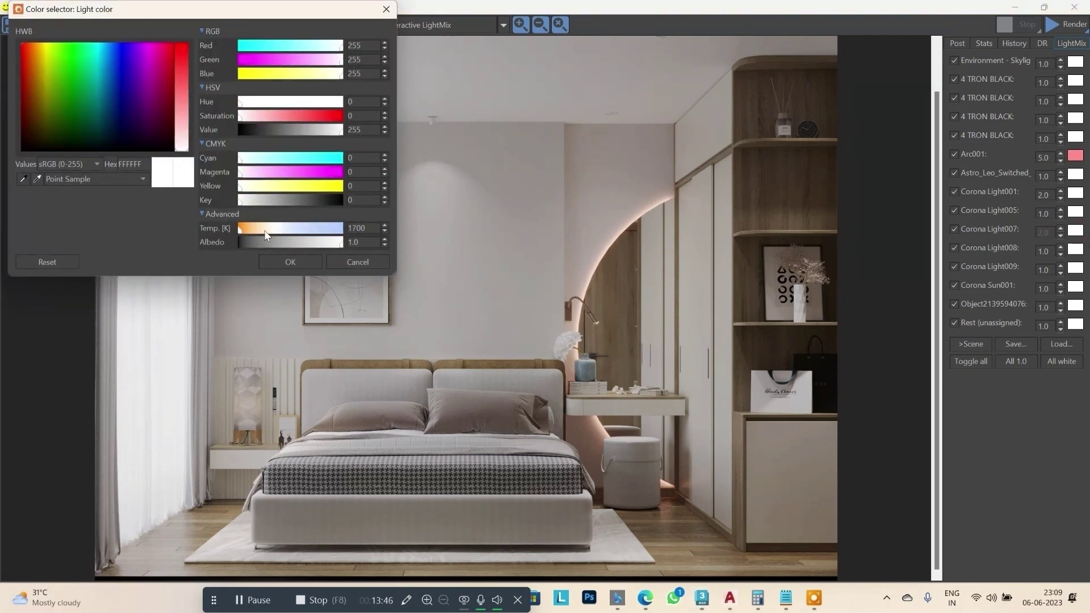
{"action": "double_click", "coordinate": [348, 228]}
{"action": "type", "text": "4500"}
{"action": "key", "text": "Return"}
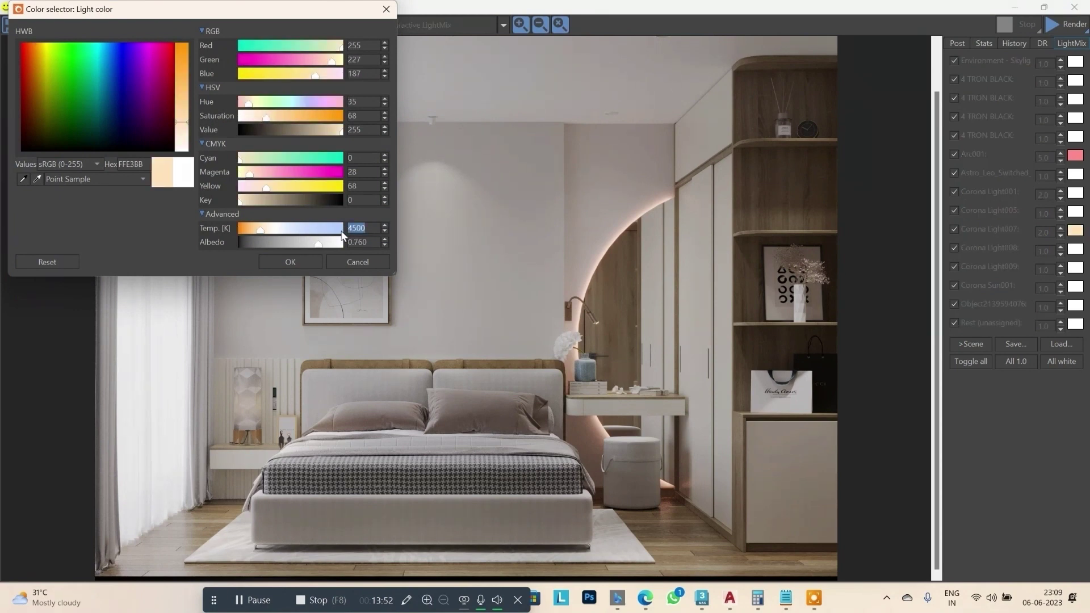
{"action": "type", "text": "300"}
{"action": "type", "text": "0"}
{"action": "key", "text": "Return"}
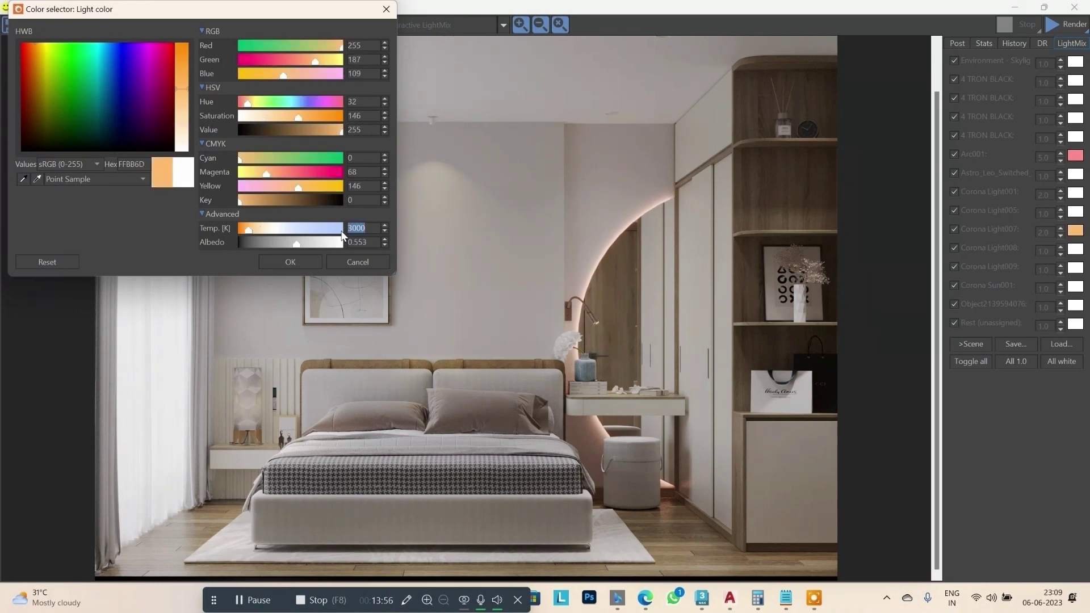
{"action": "left_click", "coordinate": [292, 262]}
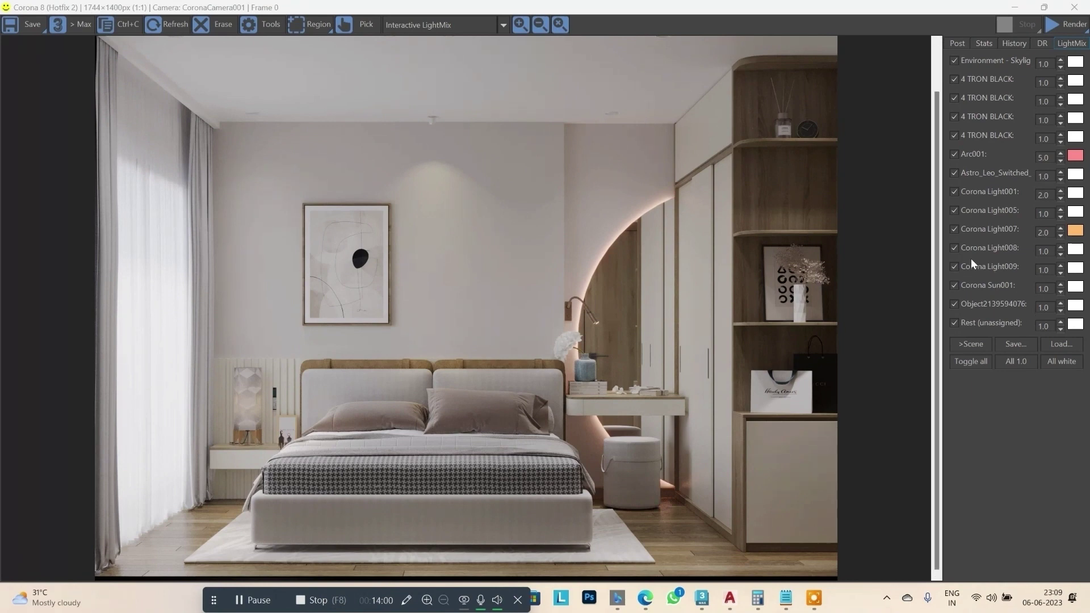
Toggle Corona Light008 to check it, then raise its intensity through 3.0 and 5.0 to 8.0.
{"action": "left_click", "coordinate": [954, 248]}
{"action": "left_click", "coordinate": [955, 248]}
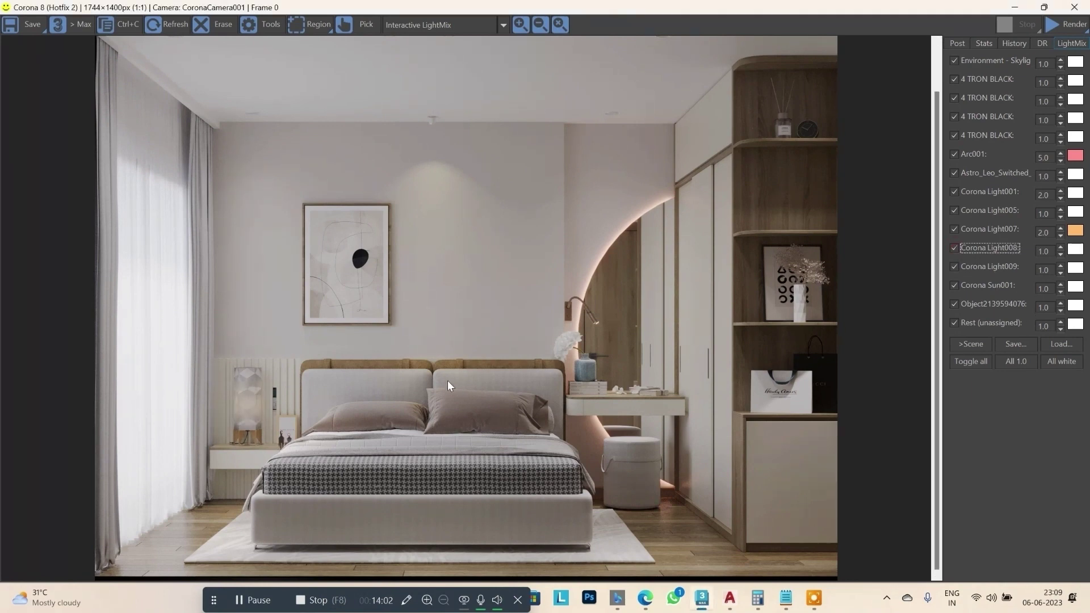
{"action": "scroll", "coordinate": [225, 421], "scroll_direction": "up", "scroll_amount": 1}
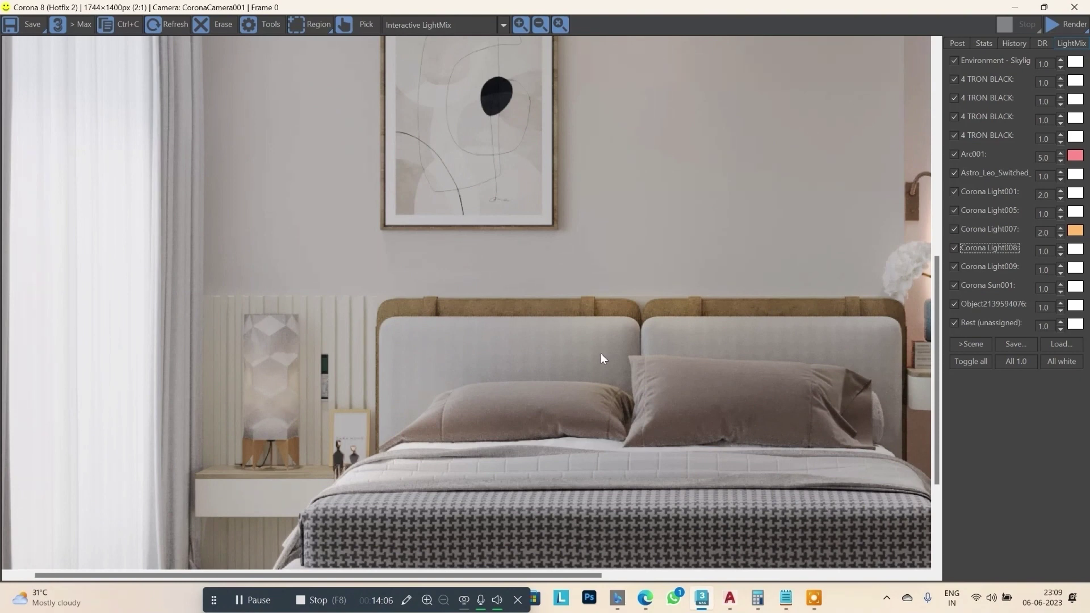
{"action": "double_click", "coordinate": [1040, 251]}
{"action": "type", "text": "3"}
{"action": "key", "text": "Return"}
{"action": "type", "text": "5"}
{"action": "key", "text": "Return"}
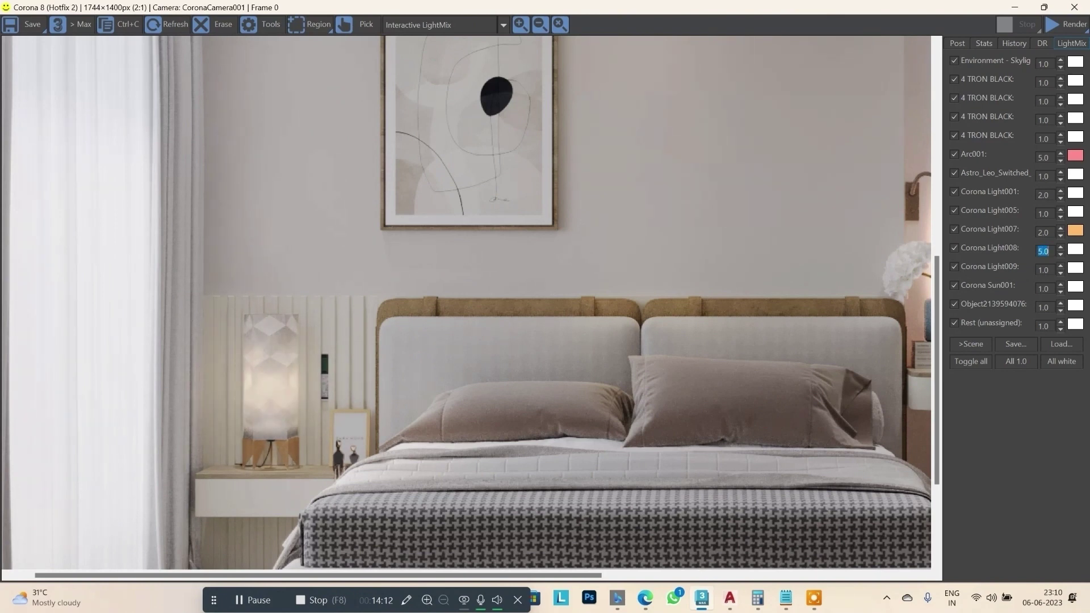
{"action": "type", "text": "8"}
{"action": "key", "text": "Return"}
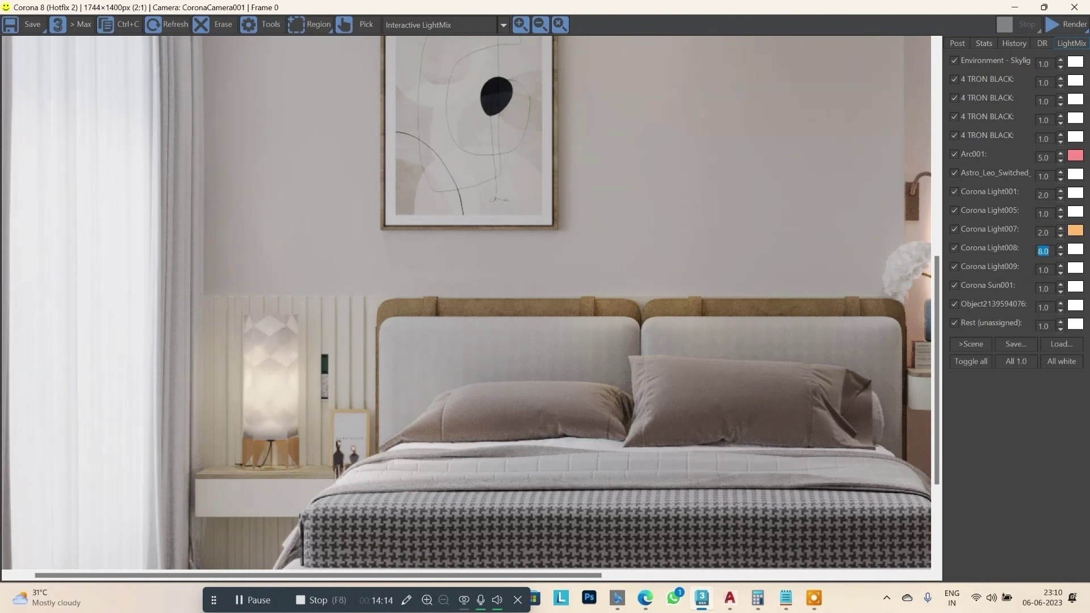
{"action": "scroll", "coordinate": [568, 321], "scroll_direction": "down", "scroll_amount": 2}
{"action": "scroll", "coordinate": [420, 347], "scroll_direction": "up", "scroll_amount": 1}
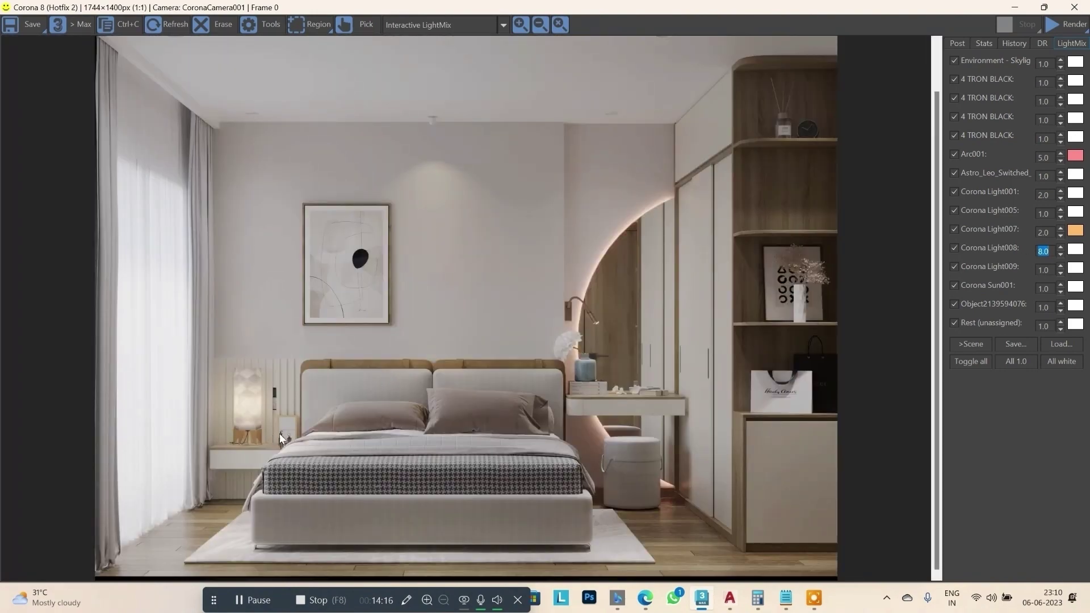
Toggle Corona Light009 to check it and raise its LightMix intensity to 5.0.
{"action": "left_click", "coordinate": [954, 267]}
{"action": "left_click", "coordinate": [953, 267]}
{"action": "left_click", "coordinate": [1050, 271]}
{"action": "left_click_drag", "start_coordinate": [1051, 271], "coordinate": [1043, 271]}
{"action": "type", "text": "3"}
{"action": "key", "text": "Return"}
{"action": "type", "text": "5"}
{"action": "key", "text": "Return"}
Try yellow and blue, then set Corona Light009's colour to deep crimson (8F001C).
{"action": "left_click", "coordinate": [1075, 268]}
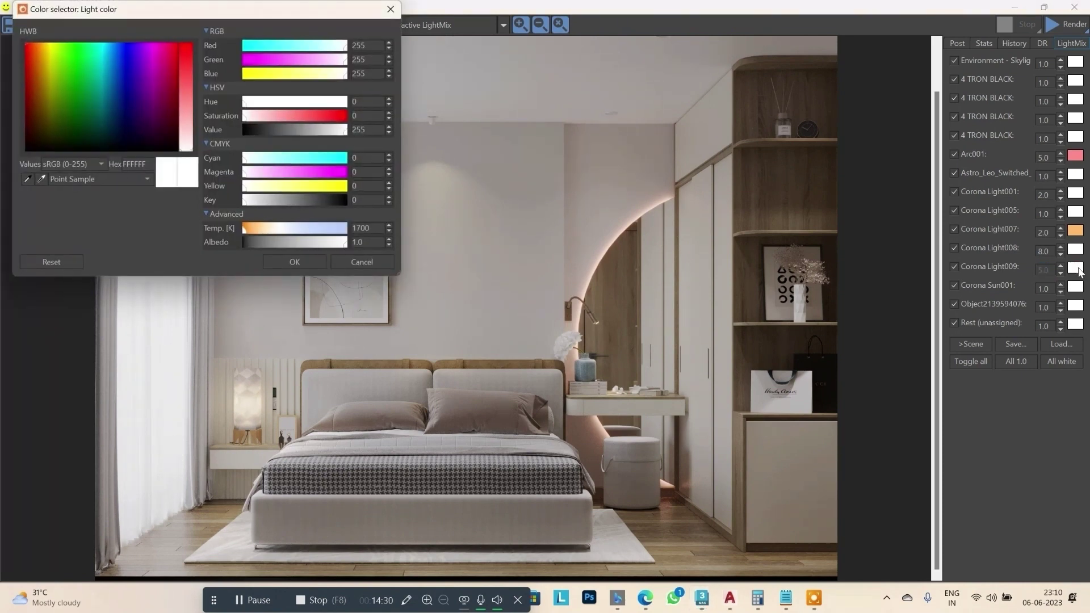
{"action": "left_click_drag", "start_coordinate": [323, 116], "coordinate": [358, 115]}
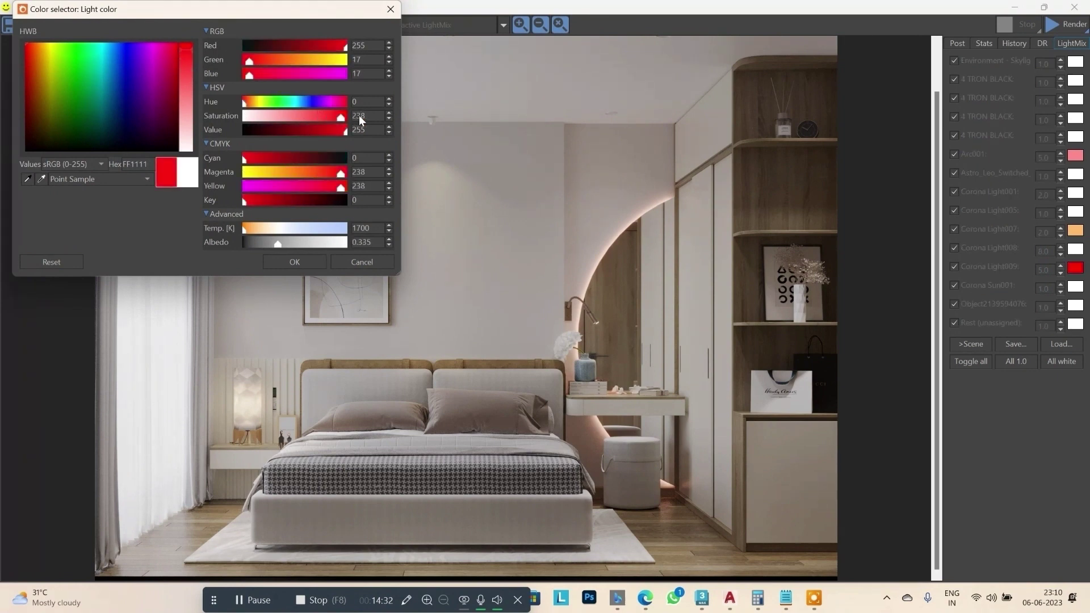
{"action": "left_click_drag", "start_coordinate": [328, 60], "coordinate": [363, 61]}
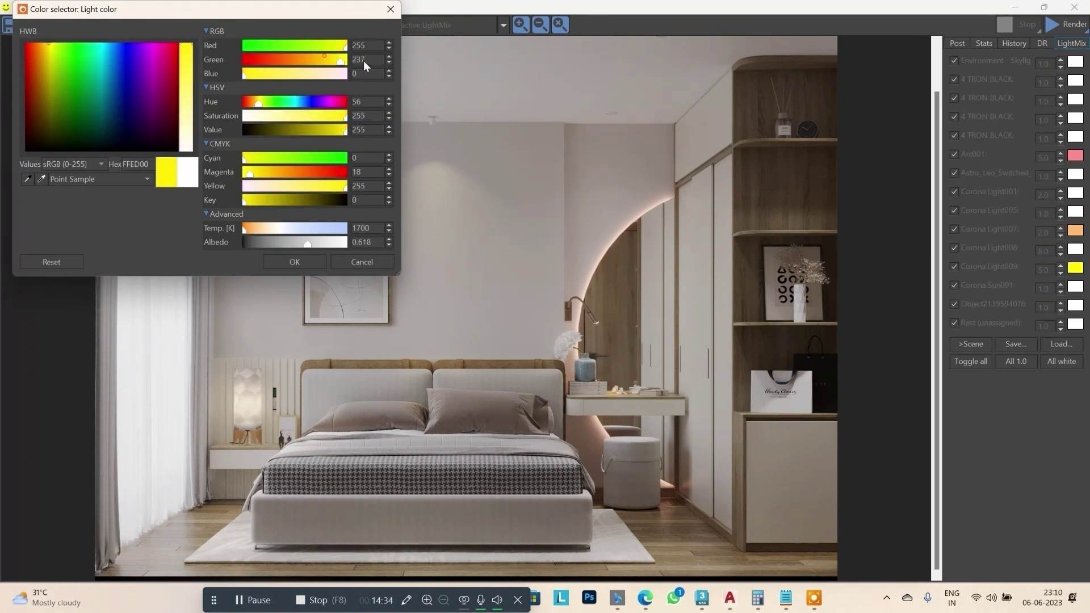
{"action": "left_click", "coordinate": [341, 119]}
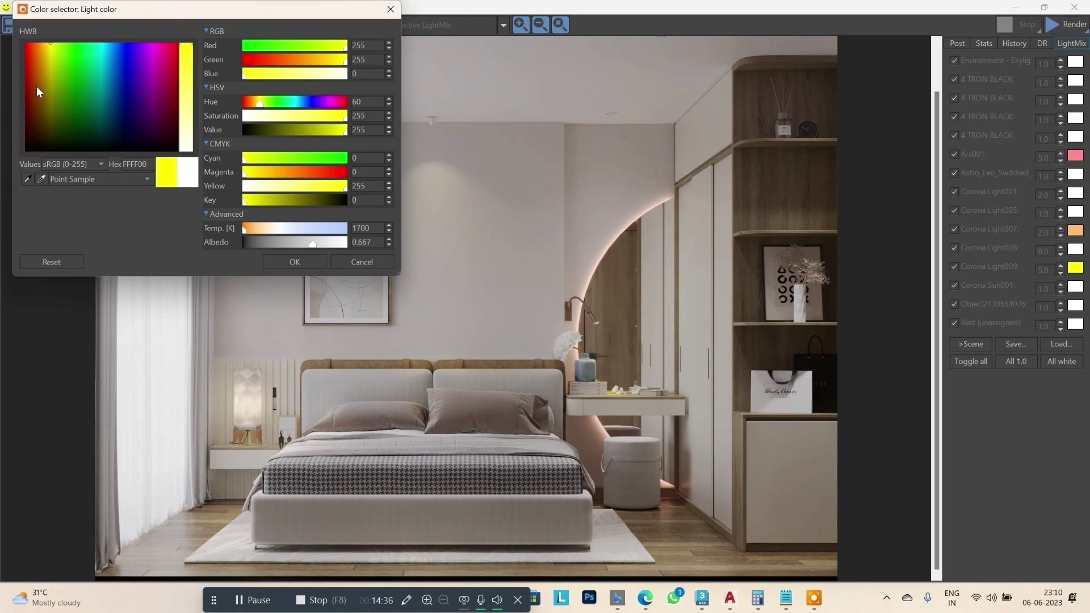
{"action": "left_click", "coordinate": [49, 74]}
{"action": "left_click_drag", "start_coordinate": [343, 129], "coordinate": [347, 149]}
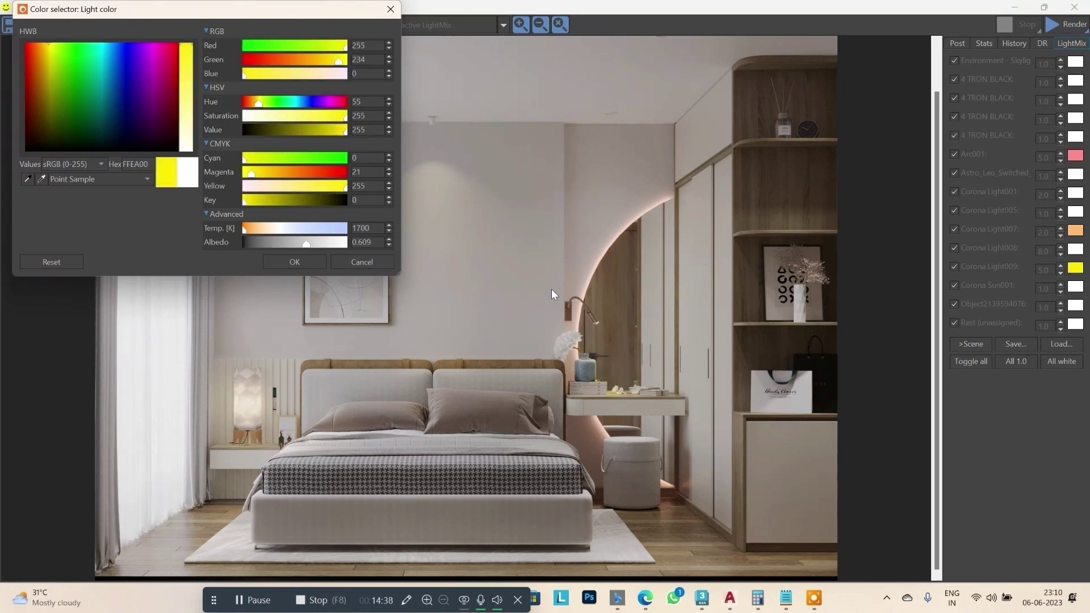
{"action": "left_click_drag", "start_coordinate": [304, 104], "coordinate": [310, 102]}
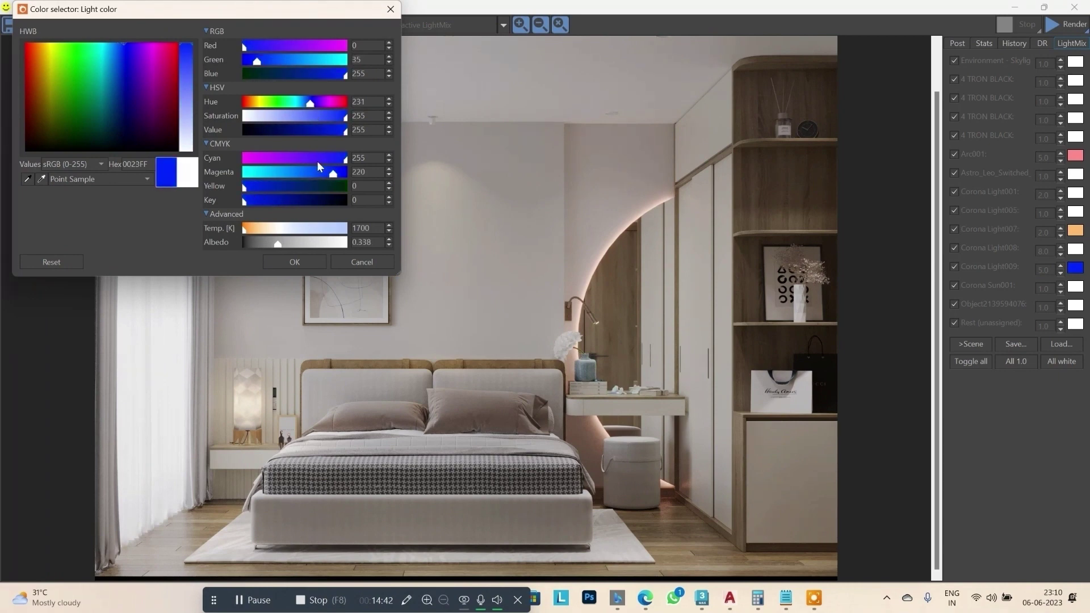
{"action": "left_click_drag", "start_coordinate": [333, 172], "coordinate": [349, 171]}
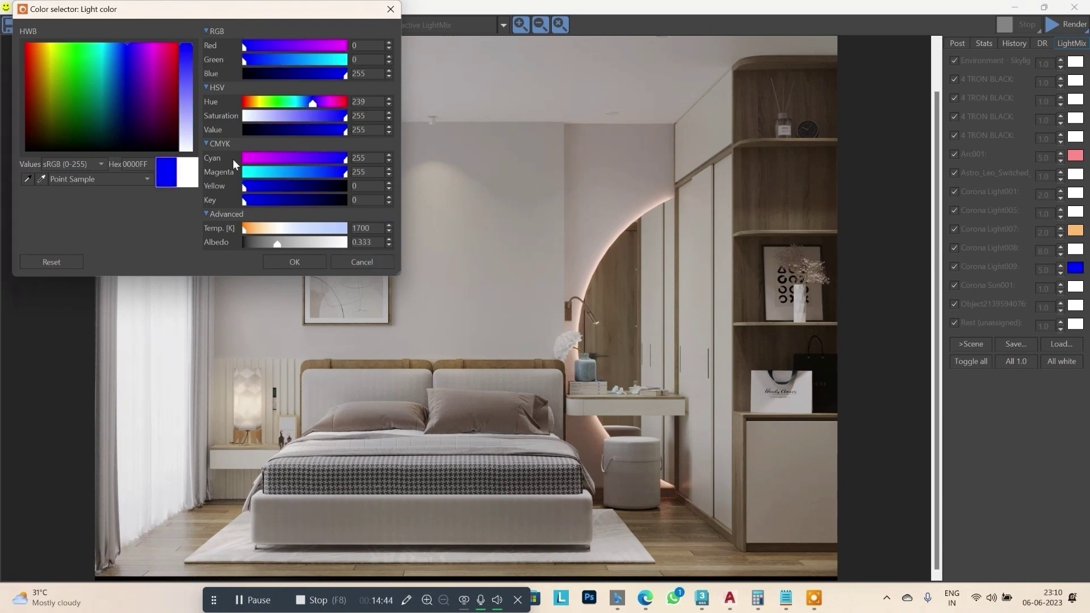
{"action": "left_click_drag", "start_coordinate": [141, 110], "coordinate": [162, 90]}
{"action": "left_click_drag", "start_coordinate": [302, 186], "coordinate": [328, 190]}
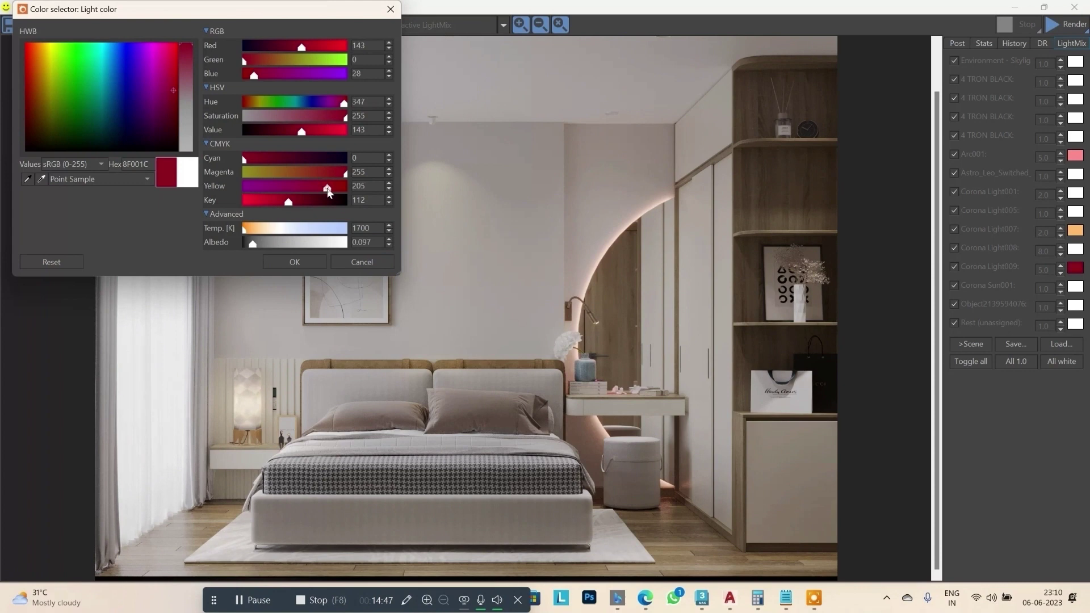
{"action": "left_click", "coordinate": [290, 257]}
{"action": "scroll", "coordinate": [639, 397], "scroll_direction": "up", "scroll_amount": 2}
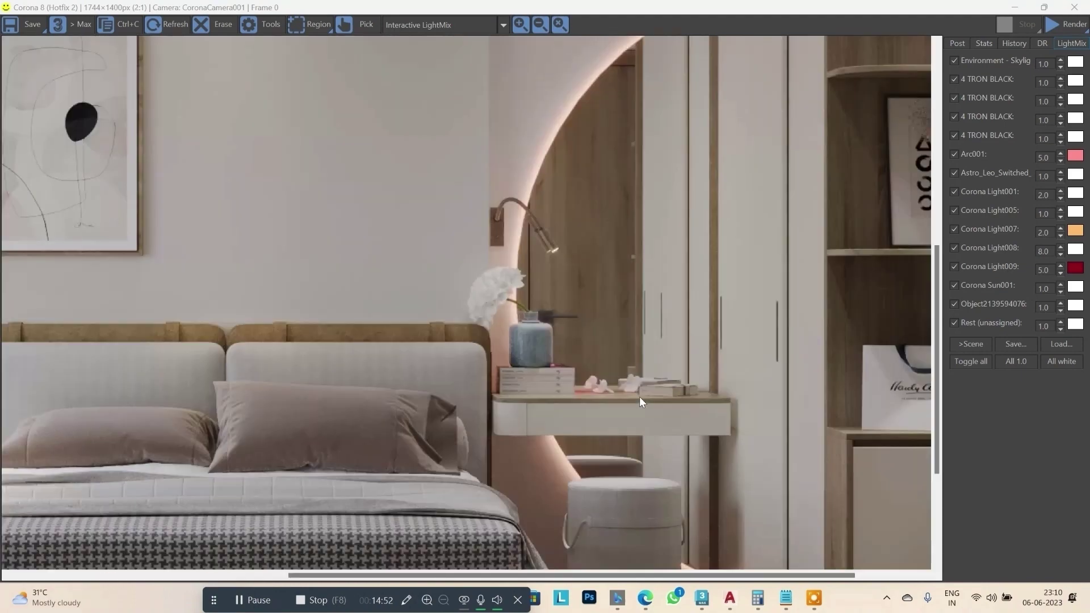
{"action": "scroll", "coordinate": [632, 392], "scroll_direction": "up", "scroll_amount": 2}
{"action": "scroll", "coordinate": [623, 389], "scroll_direction": "down", "scroll_amount": 2}
{"action": "scroll", "coordinate": [623, 390], "scroll_direction": "down", "scroll_amount": 2}
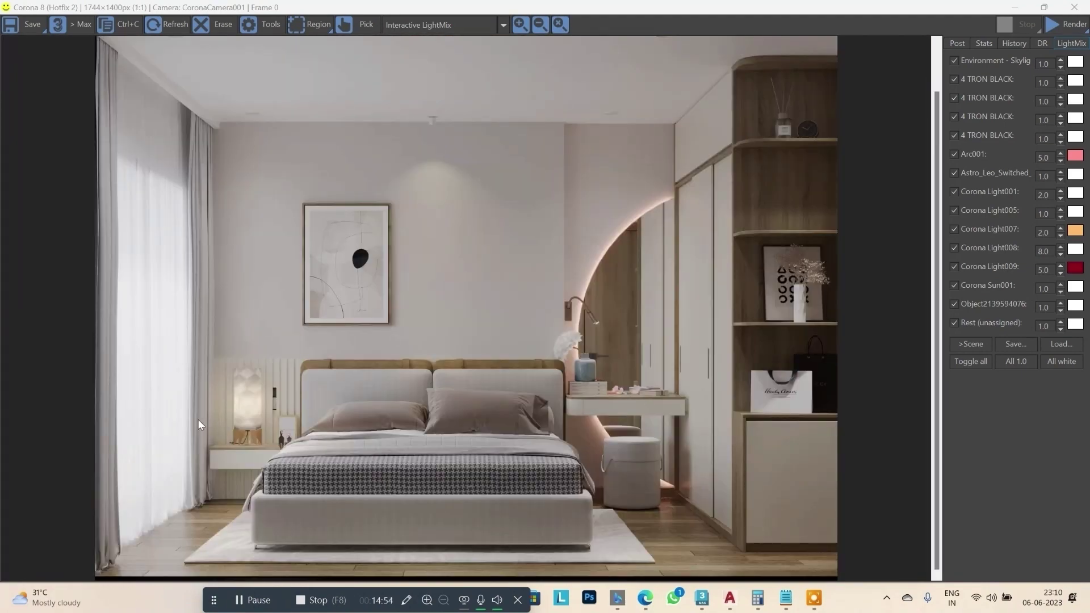
{"action": "left_click", "coordinate": [953, 282]}
{"action": "left_click", "coordinate": [953, 282]}
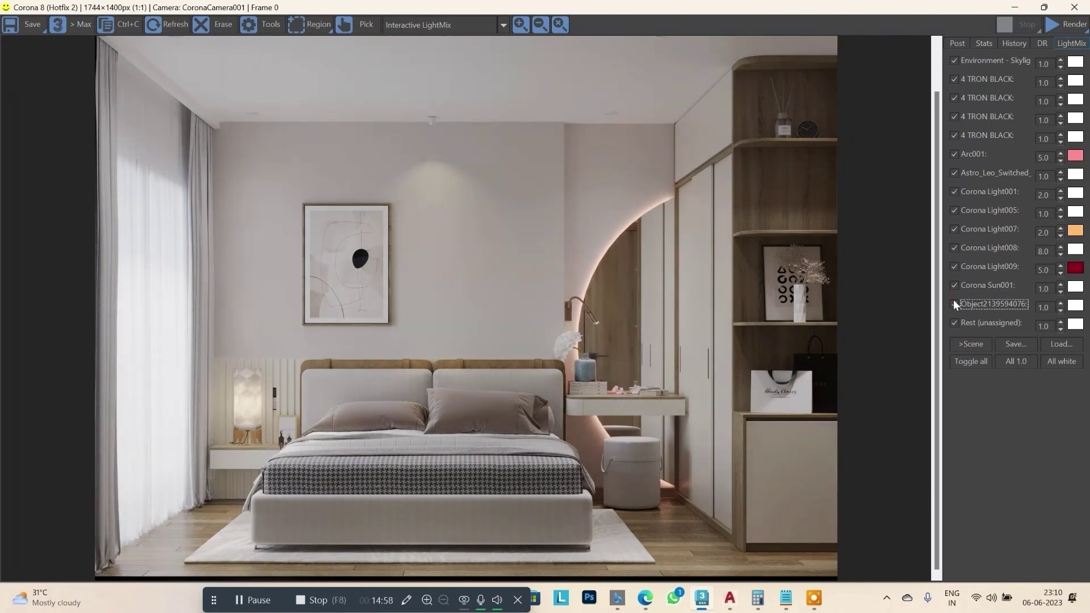
{"action": "left_click", "coordinate": [952, 301]}
{"action": "left_click", "coordinate": [955, 323]}
{"action": "left_click", "coordinate": [954, 323]}
Set the Rest (unassigned) intensity to 10.0 after trying 5.0 and 1.0.
{"action": "left_click_drag", "start_coordinate": [1048, 327], "coordinate": [1035, 332]}
{"action": "type", "text": "5"}
{"action": "key", "text": "Return"}
{"action": "scroll", "coordinate": [561, 210], "scroll_direction": "down", "scroll_amount": 3}
{"action": "scroll", "coordinate": [487, 197], "scroll_direction": "up", "scroll_amount": 4}
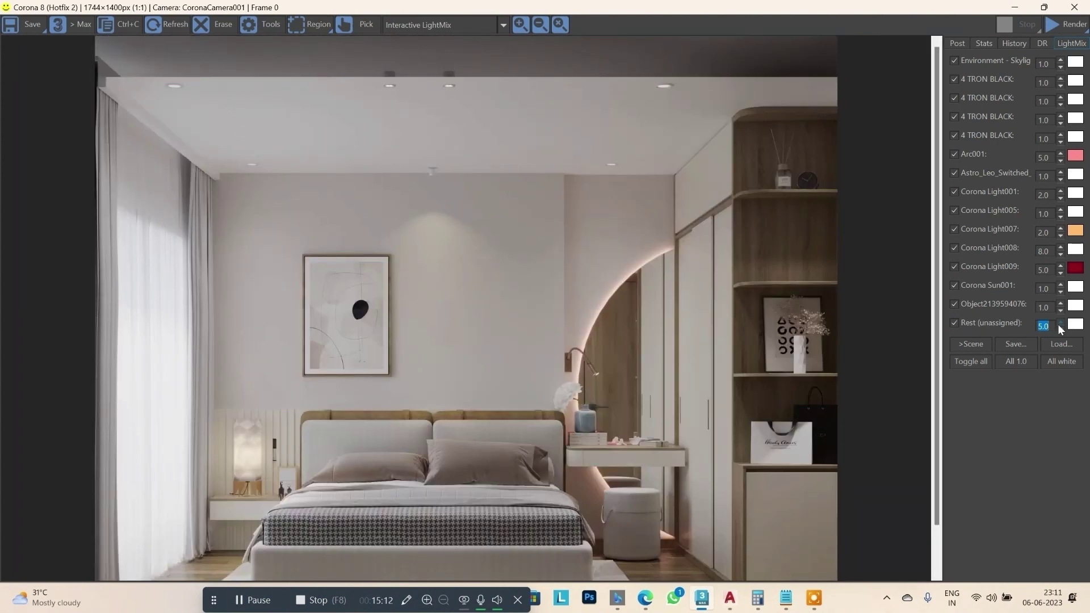
{"action": "type", "text": "1"}
{"action": "key", "text": "Return"}
{"action": "double_click", "coordinate": [1051, 325]}
{"action": "type", "text": "5"}
{"action": "key", "text": "Return"}
{"action": "type", "text": "10"}
{"action": "key", "text": "Return"}
Tint Rest (unassigned) a warm 3000 K orange (FFBB6D).
{"action": "left_click", "coordinate": [1075, 325]}
{"action": "left_click", "coordinate": [298, 189]}
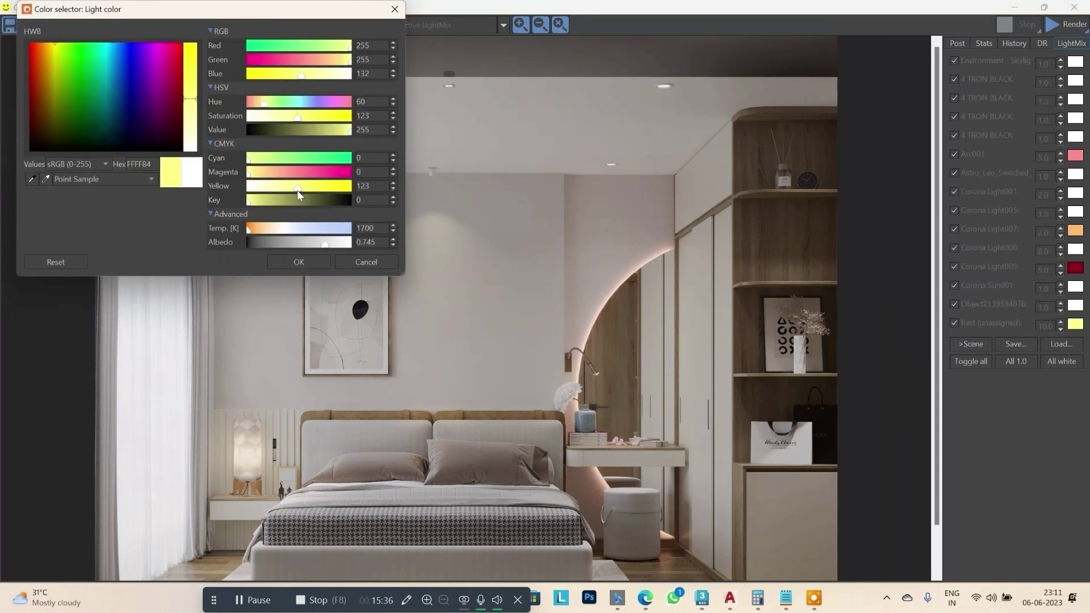
{"action": "double_click", "coordinate": [366, 228]}
{"action": "type", "text": "400"}
{"action": "key", "text": "BackSpace"}
{"action": "key", "text": "BackSpace"}
{"action": "key", "text": "BackSpace"}
{"action": "type", "text": "300"}
{"action": "type", "text": "0"}
{"action": "key", "text": "Return"}
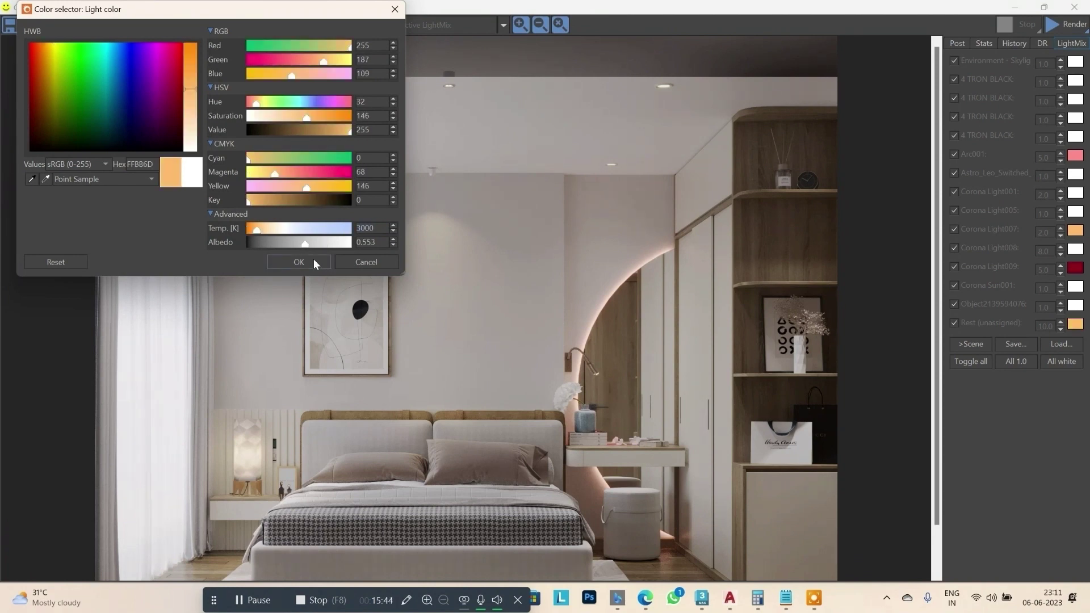
{"action": "left_click", "coordinate": [313, 260]}
Set the post-processing Contrast to 5.0.
{"action": "scroll", "coordinate": [581, 299], "scroll_direction": "down", "scroll_amount": 3}
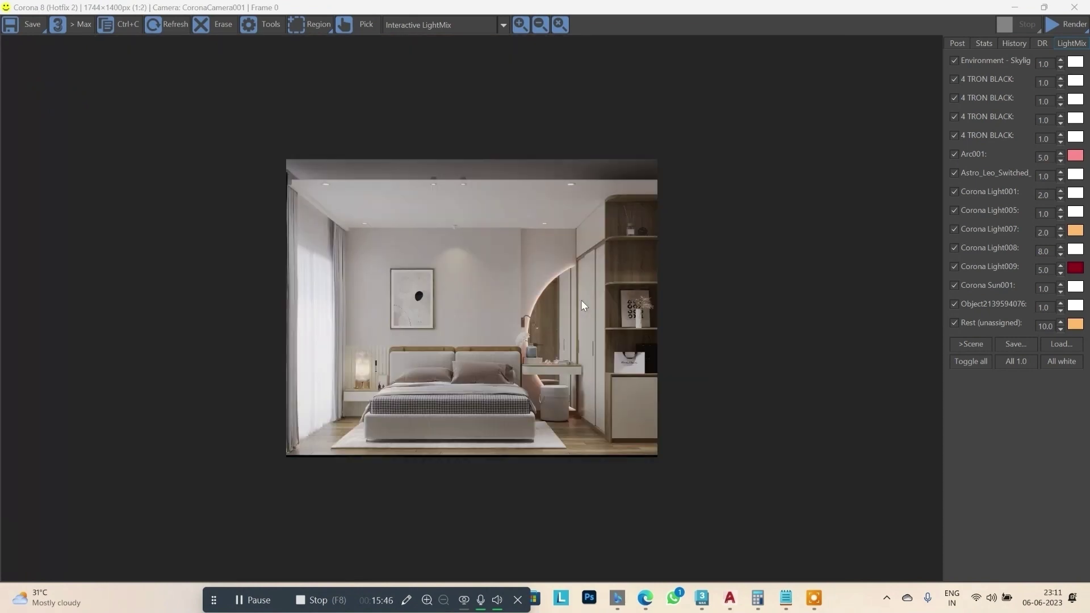
{"action": "scroll", "coordinate": [411, 406], "scroll_direction": "up", "scroll_amount": 3}
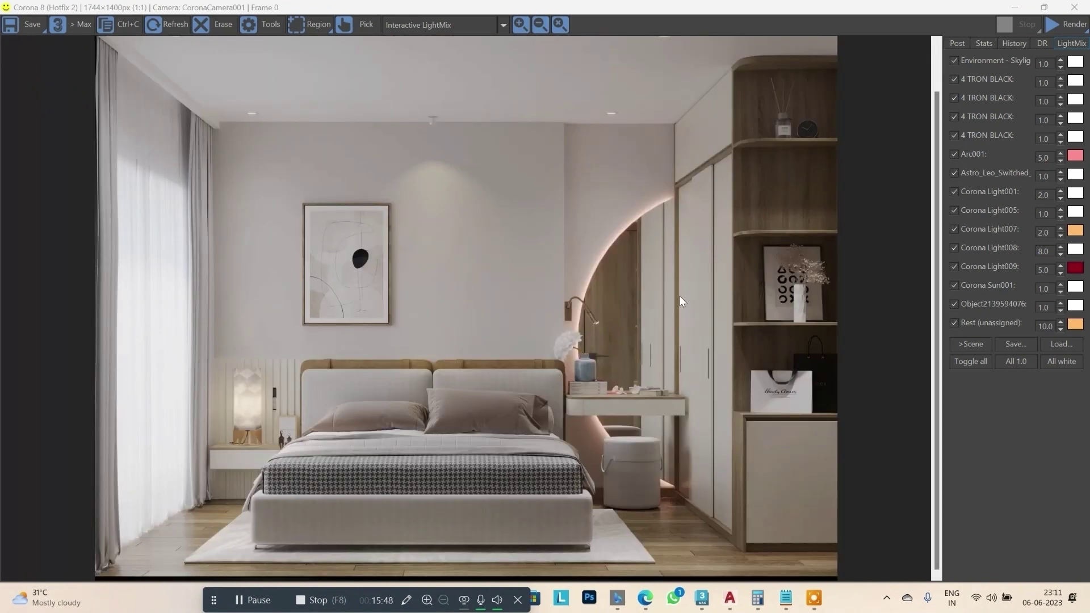
{"action": "scroll", "coordinate": [700, 293], "scroll_direction": "down", "scroll_amount": 1}
{"action": "scroll", "coordinate": [433, 391], "scroll_direction": "up", "scroll_amount": 1}
{"action": "left_click", "coordinate": [956, 43]}
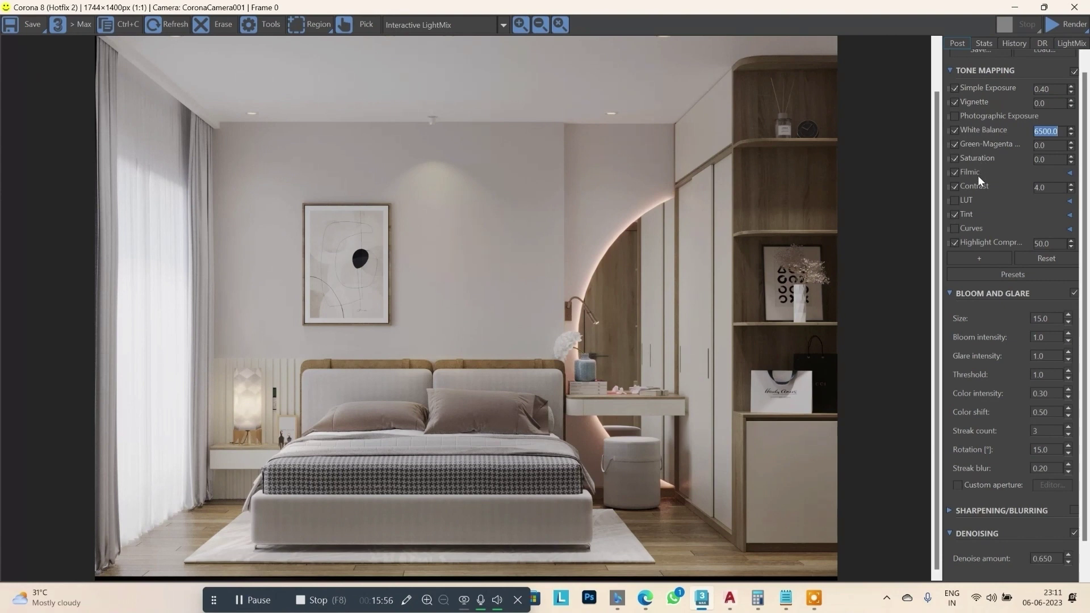
{"action": "left_click", "coordinate": [1031, 188]}
{"action": "type", "text": "5"}
Enable Sharpening/Blurring, toggling it off and on to compare edges.
{"action": "scroll", "coordinate": [999, 352], "scroll_direction": "down", "scroll_amount": 1}
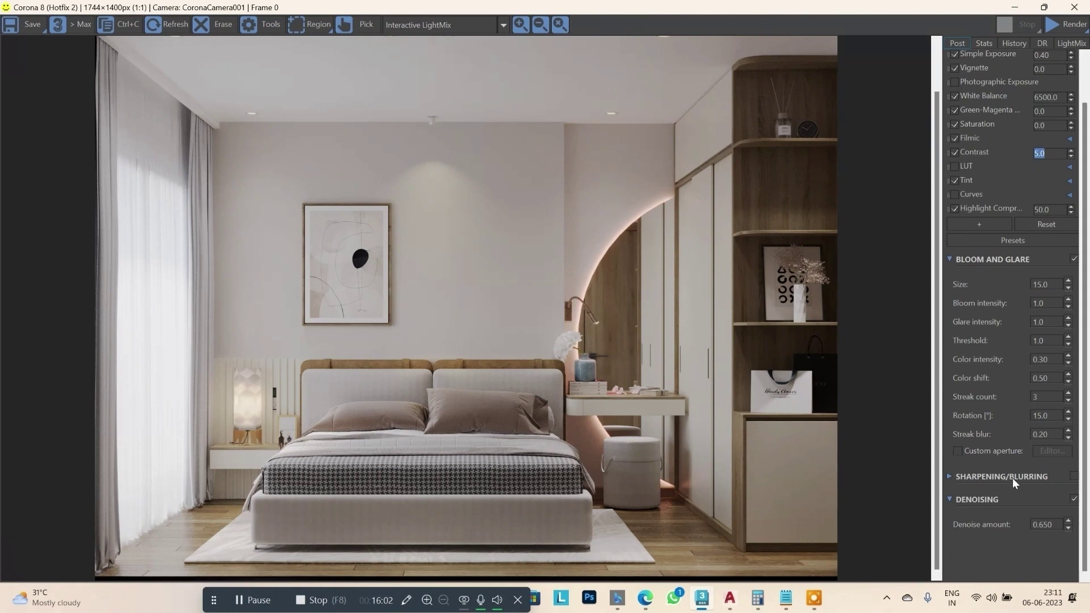
{"action": "left_click", "coordinate": [995, 477]}
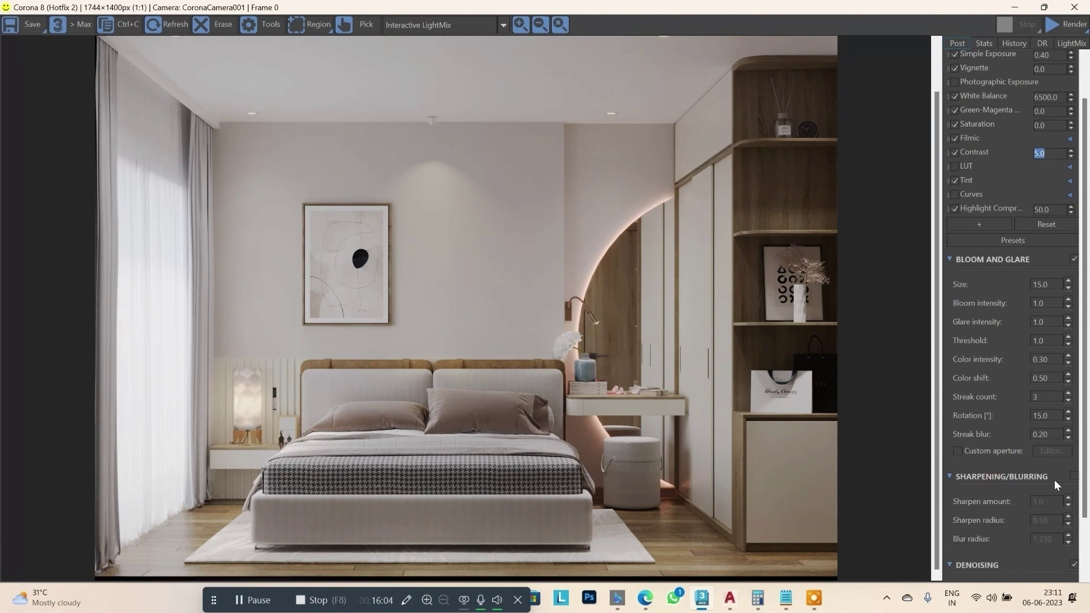
{"action": "left_click", "coordinate": [1074, 476]}
{"action": "scroll", "coordinate": [697, 152], "scroll_direction": "up", "scroll_amount": 1}
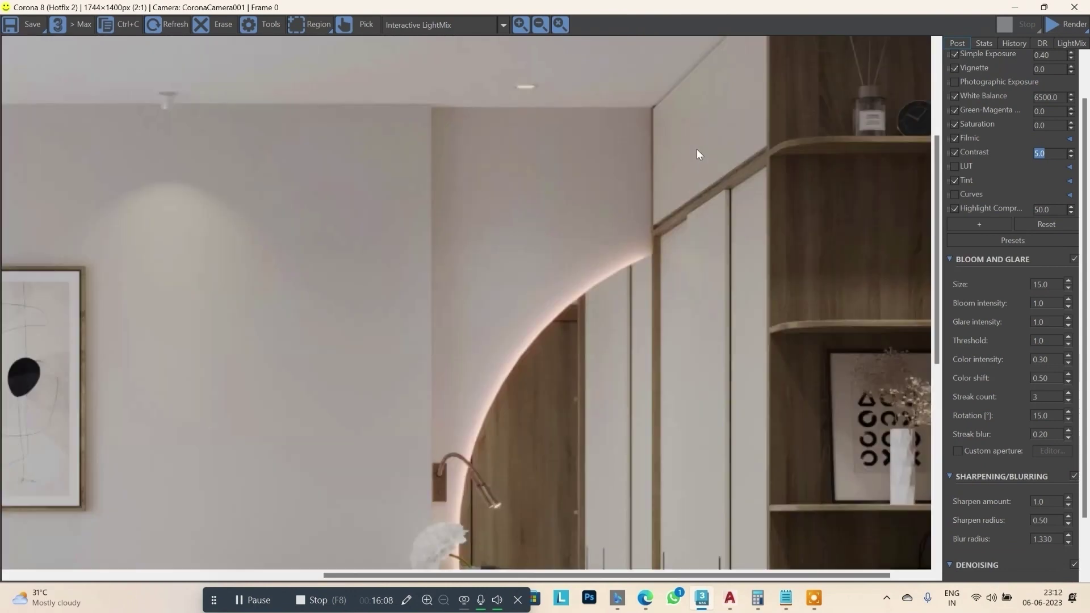
{"action": "scroll", "coordinate": [697, 151], "scroll_direction": "up", "scroll_amount": 1}
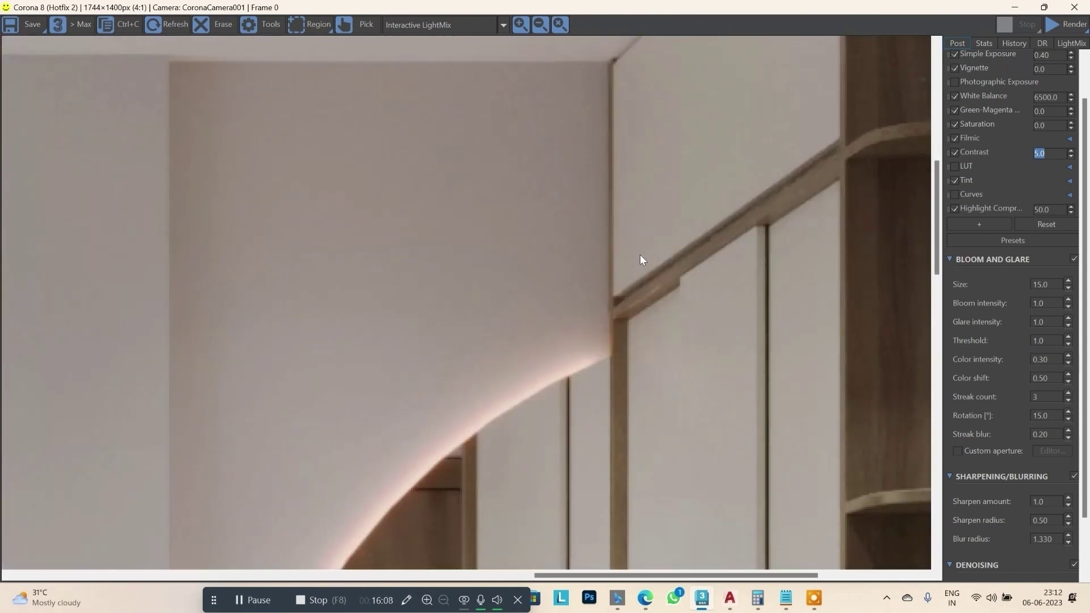
{"action": "left_click", "coordinate": [1074, 476]}
{"action": "left_click", "coordinate": [1074, 476]}
{"action": "scroll", "coordinate": [609, 301], "scroll_direction": "down", "scroll_amount": 1}
{"action": "scroll", "coordinate": [611, 302], "scroll_direction": "down", "scroll_amount": 1}
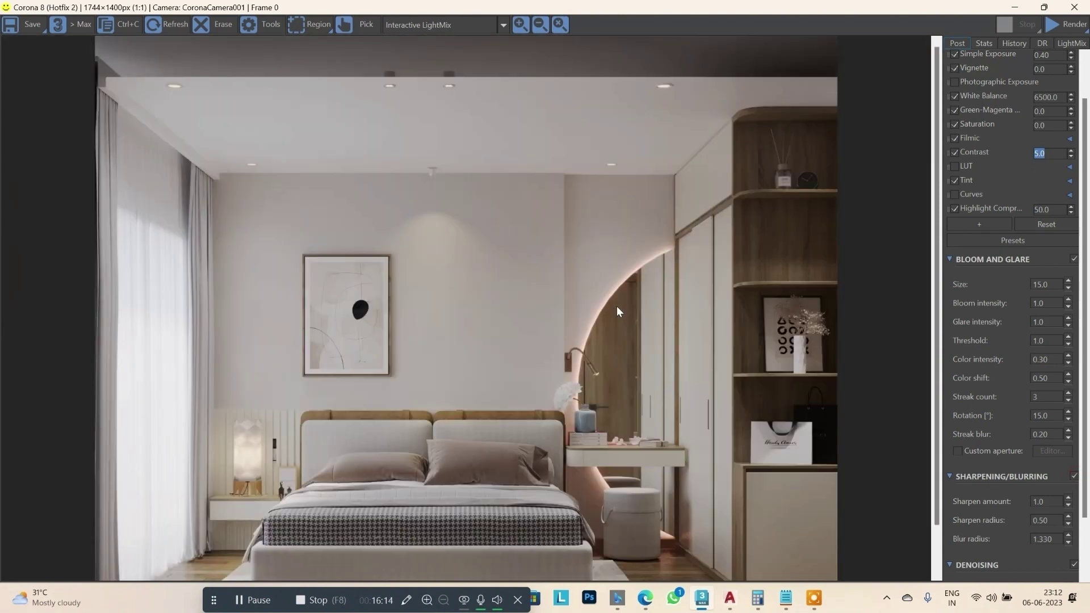
Set Sharpen amount to 2.0 and Sharpen radius to 1.0.
{"action": "double_click", "coordinate": [1048, 502]}
{"action": "type", "text": "2"}
{"action": "key", "text": "Return"}
{"action": "double_click", "coordinate": [1043, 520]}
{"action": "type", "text": "1"}
{"action": "key", "text": "Return"}
Test a Denoise amount of 1.0, then reset it to the default 0.650.
{"action": "left_click", "coordinate": [977, 562]}
{"action": "left_click", "coordinate": [1084, 539]}
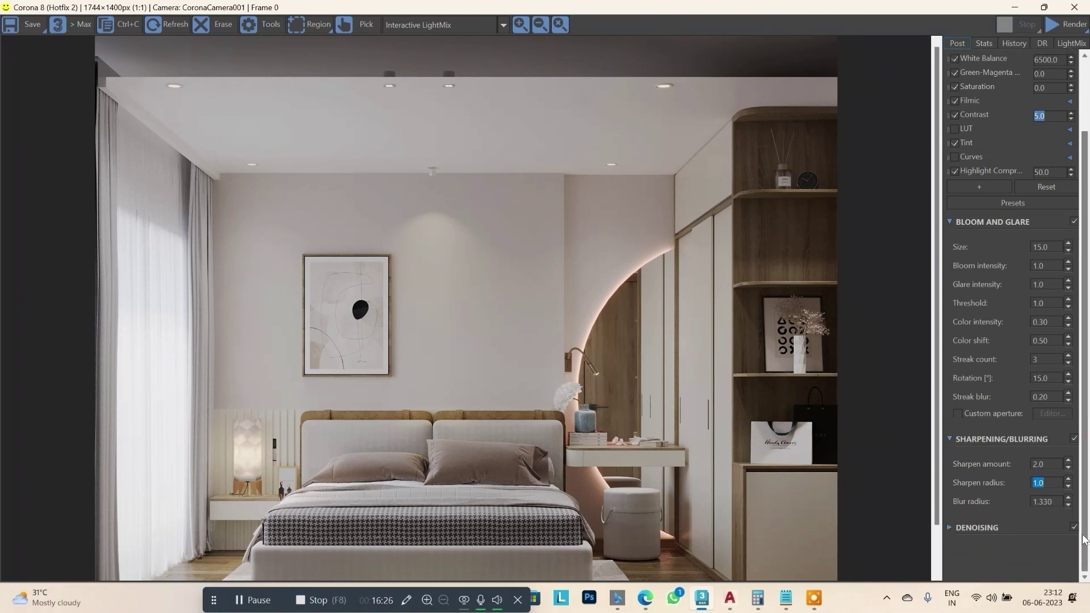
{"action": "left_click", "coordinate": [994, 528]}
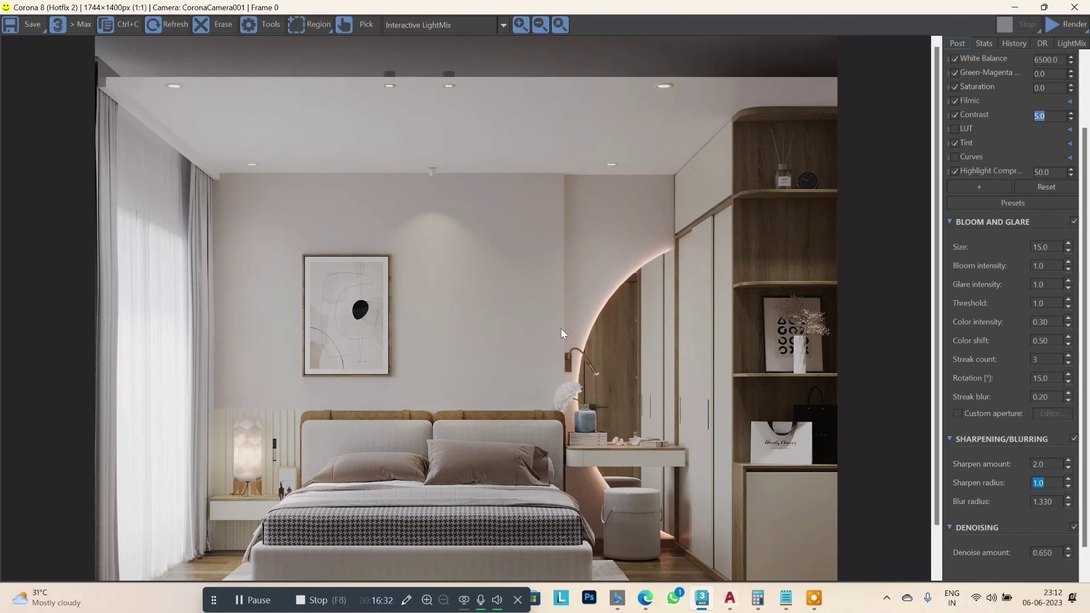
{"action": "scroll", "coordinate": [494, 284], "scroll_direction": "up", "scroll_amount": 2}
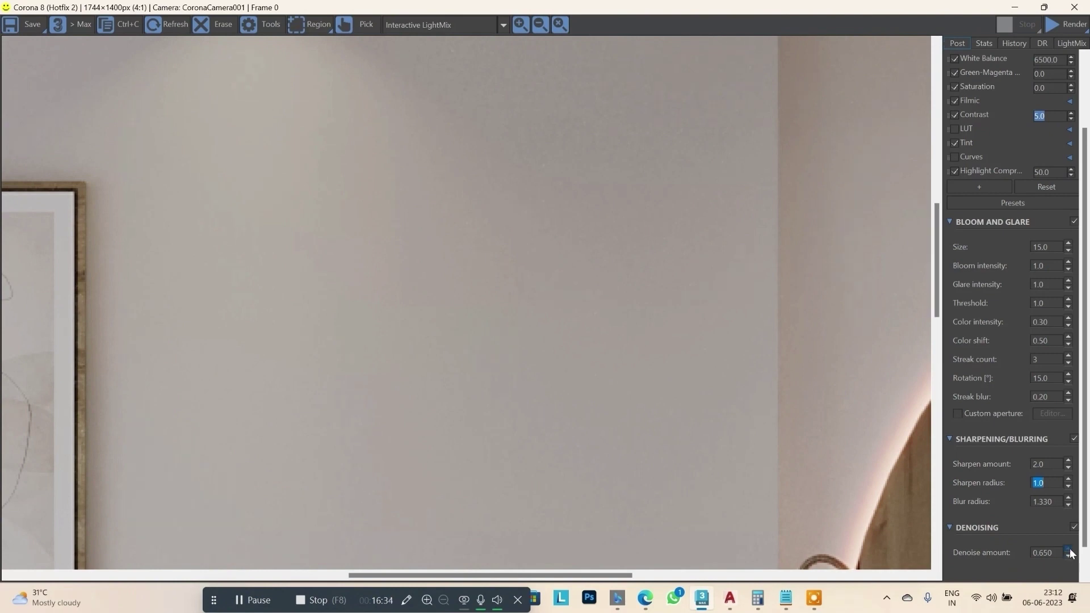
{"action": "left_click_drag", "start_coordinate": [1069, 554], "coordinate": [1072, 436]}
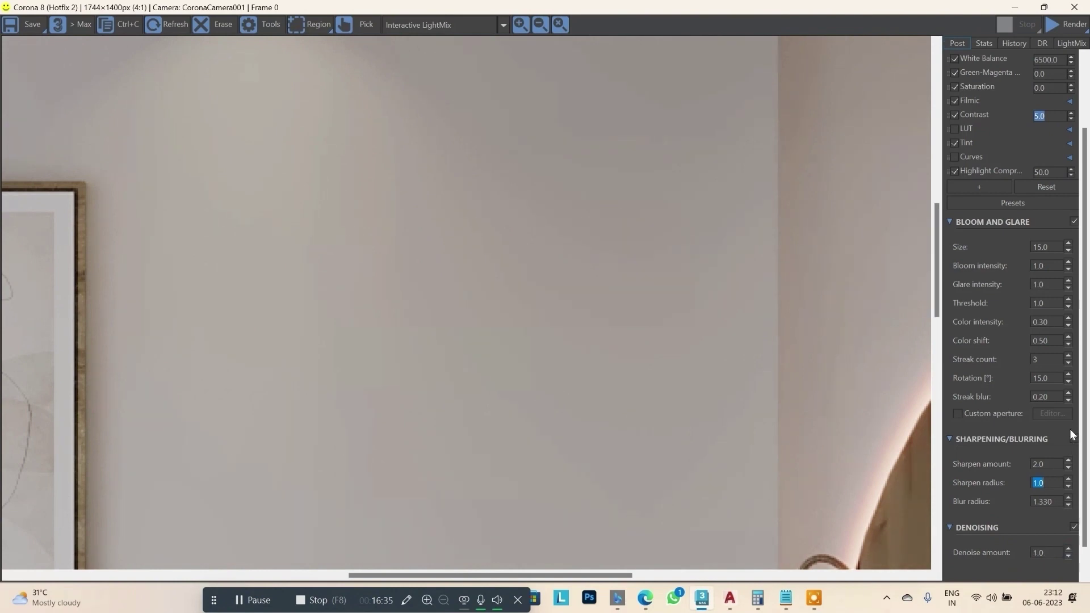
{"action": "right_click", "coordinate": [1068, 552]}
{"action": "scroll", "coordinate": [704, 338], "scroll_direction": "down", "scroll_amount": 2}
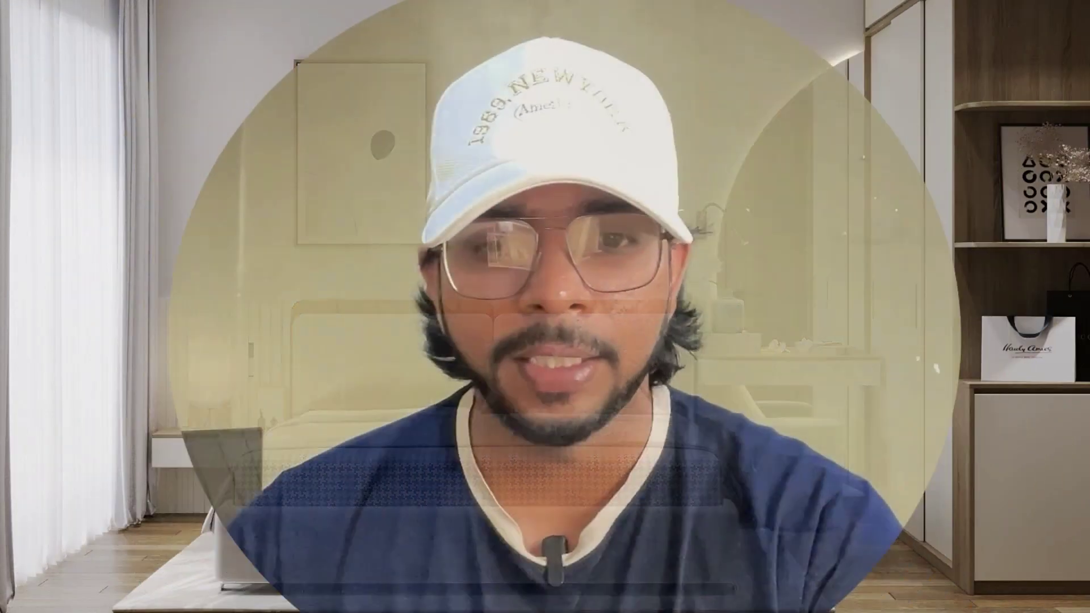